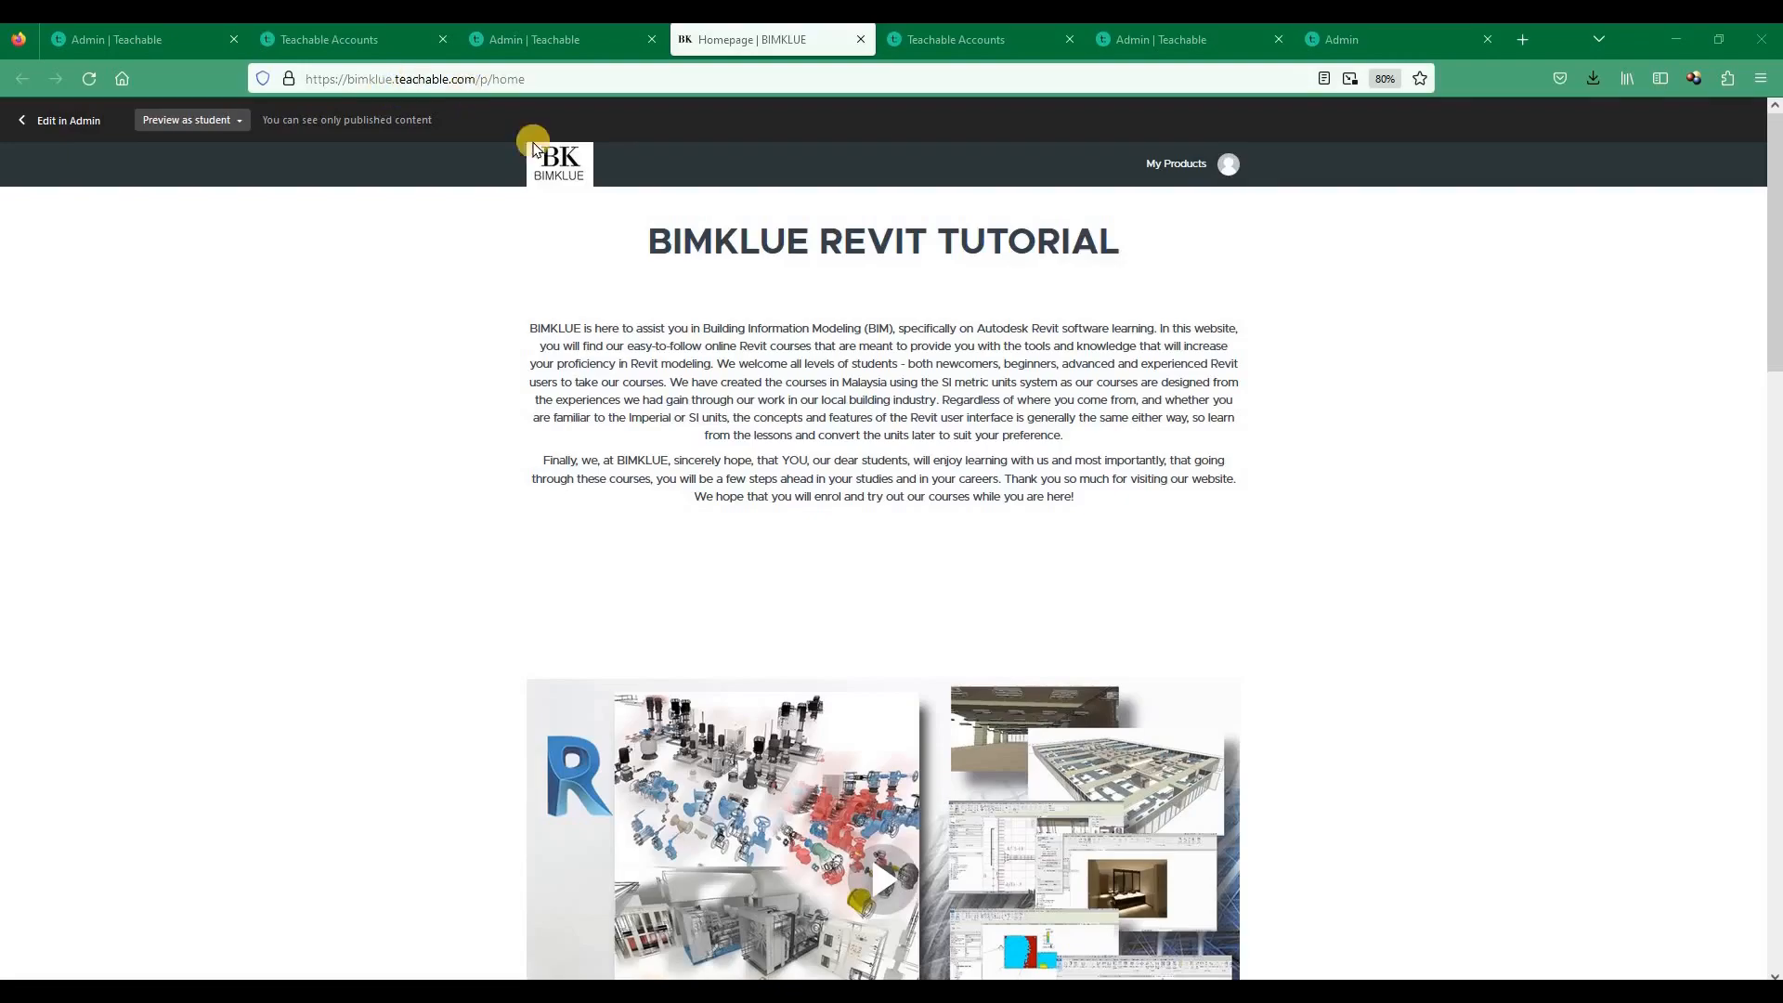
Step: Examine the BIMKLUE homepage, covering the introduction, the courses available for enrollment, the student map and the mailing list section
{"action": "scroll", "coordinate": [864, 396], "scroll_direction": "down", "scroll_amount": 2}
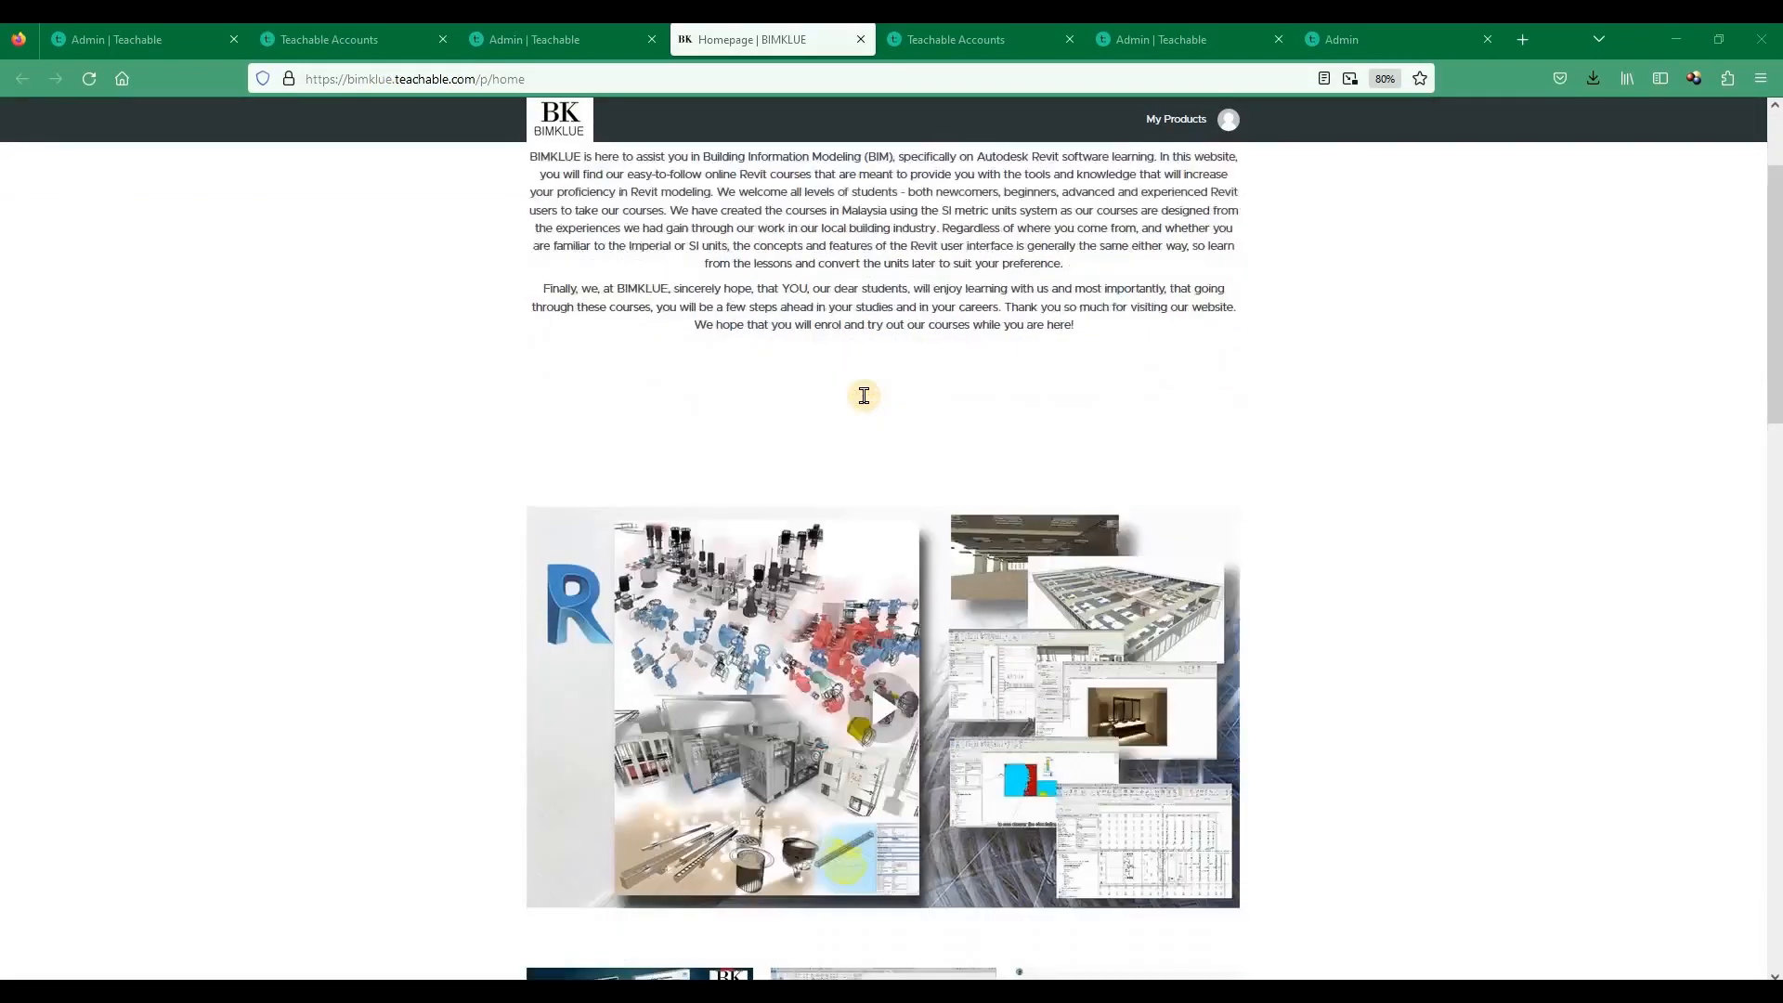
{"action": "scroll", "coordinate": [864, 395], "scroll_direction": "down", "scroll_amount": 10}
{"action": "scroll", "coordinate": [864, 401], "scroll_direction": "down", "scroll_amount": 3}
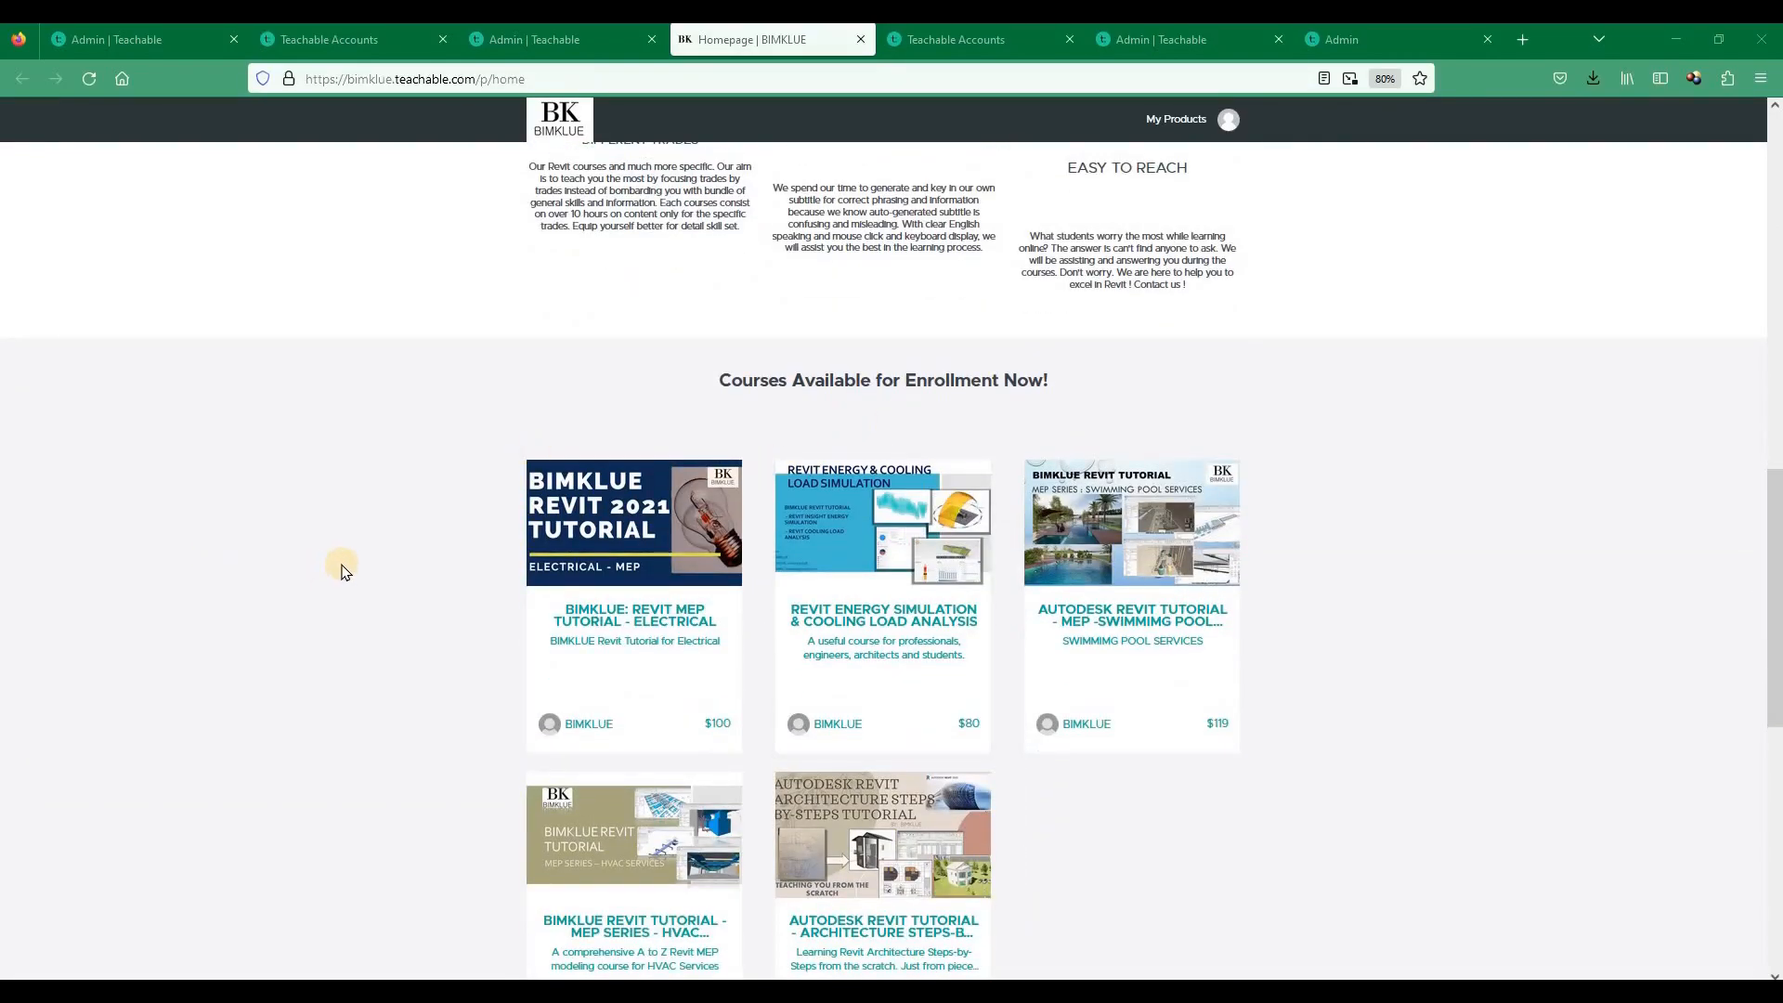
{"action": "scroll", "coordinate": [344, 569], "scroll_direction": "down", "scroll_amount": 2}
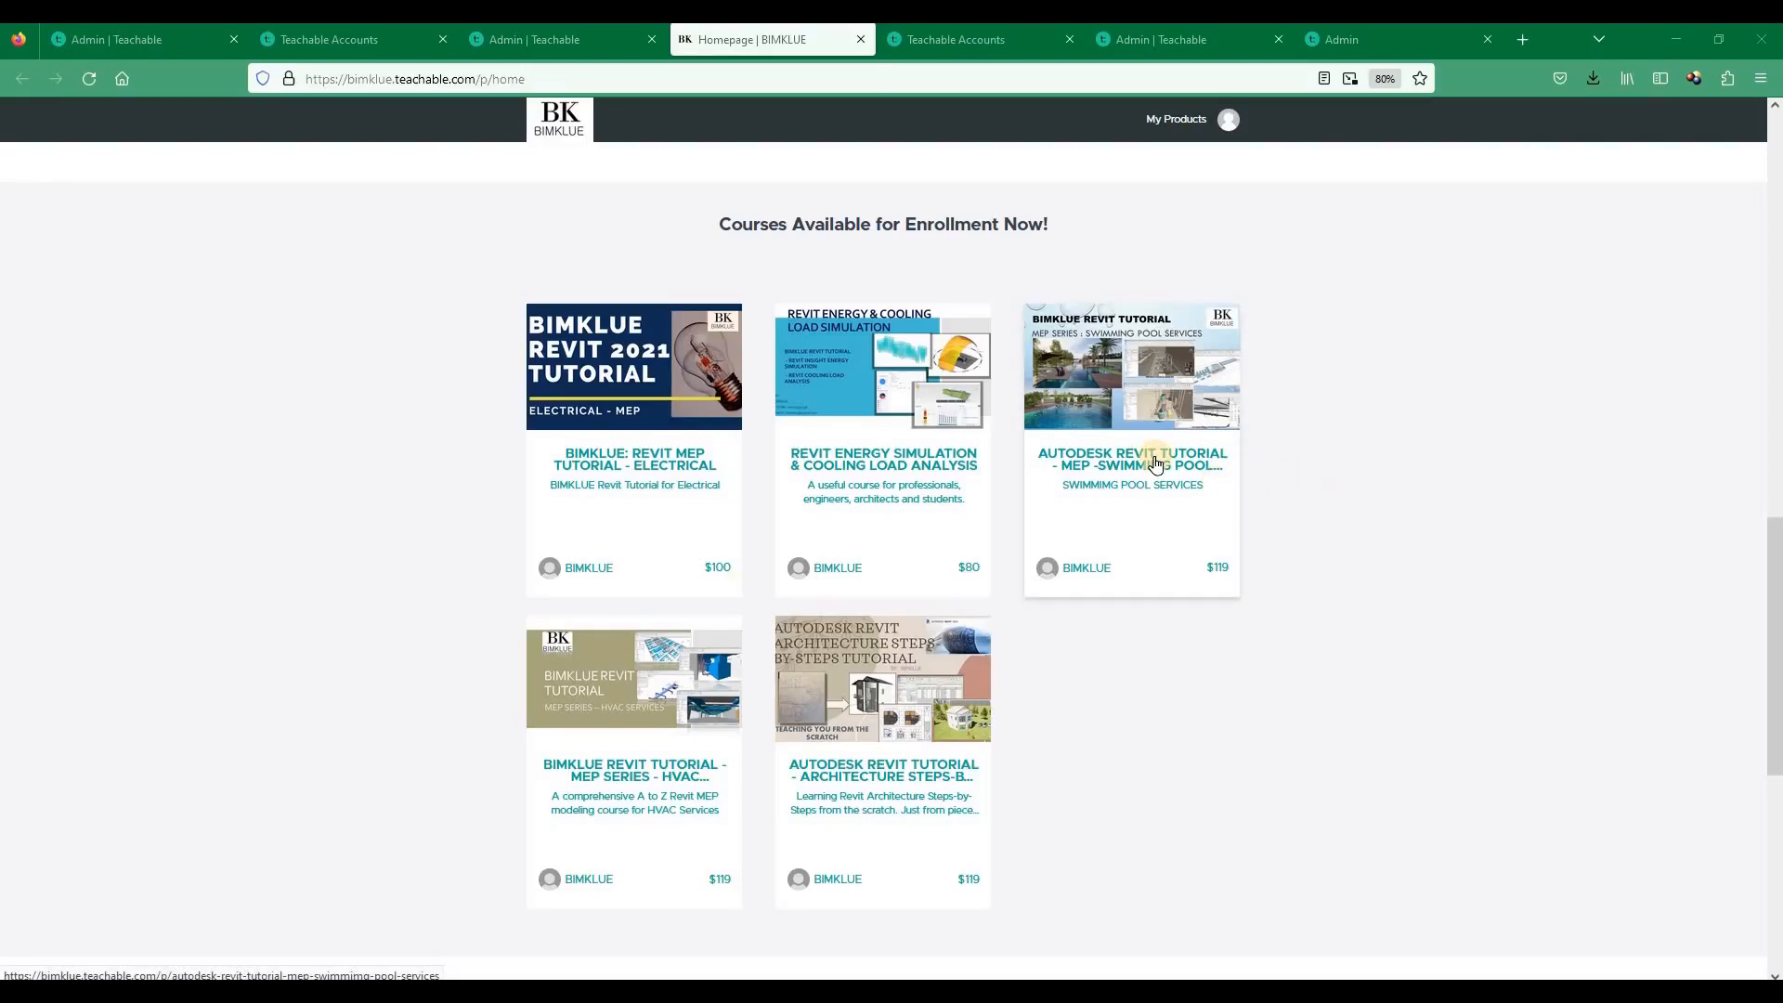
{"action": "scroll", "coordinate": [1155, 464], "scroll_direction": "down", "scroll_amount": 2}
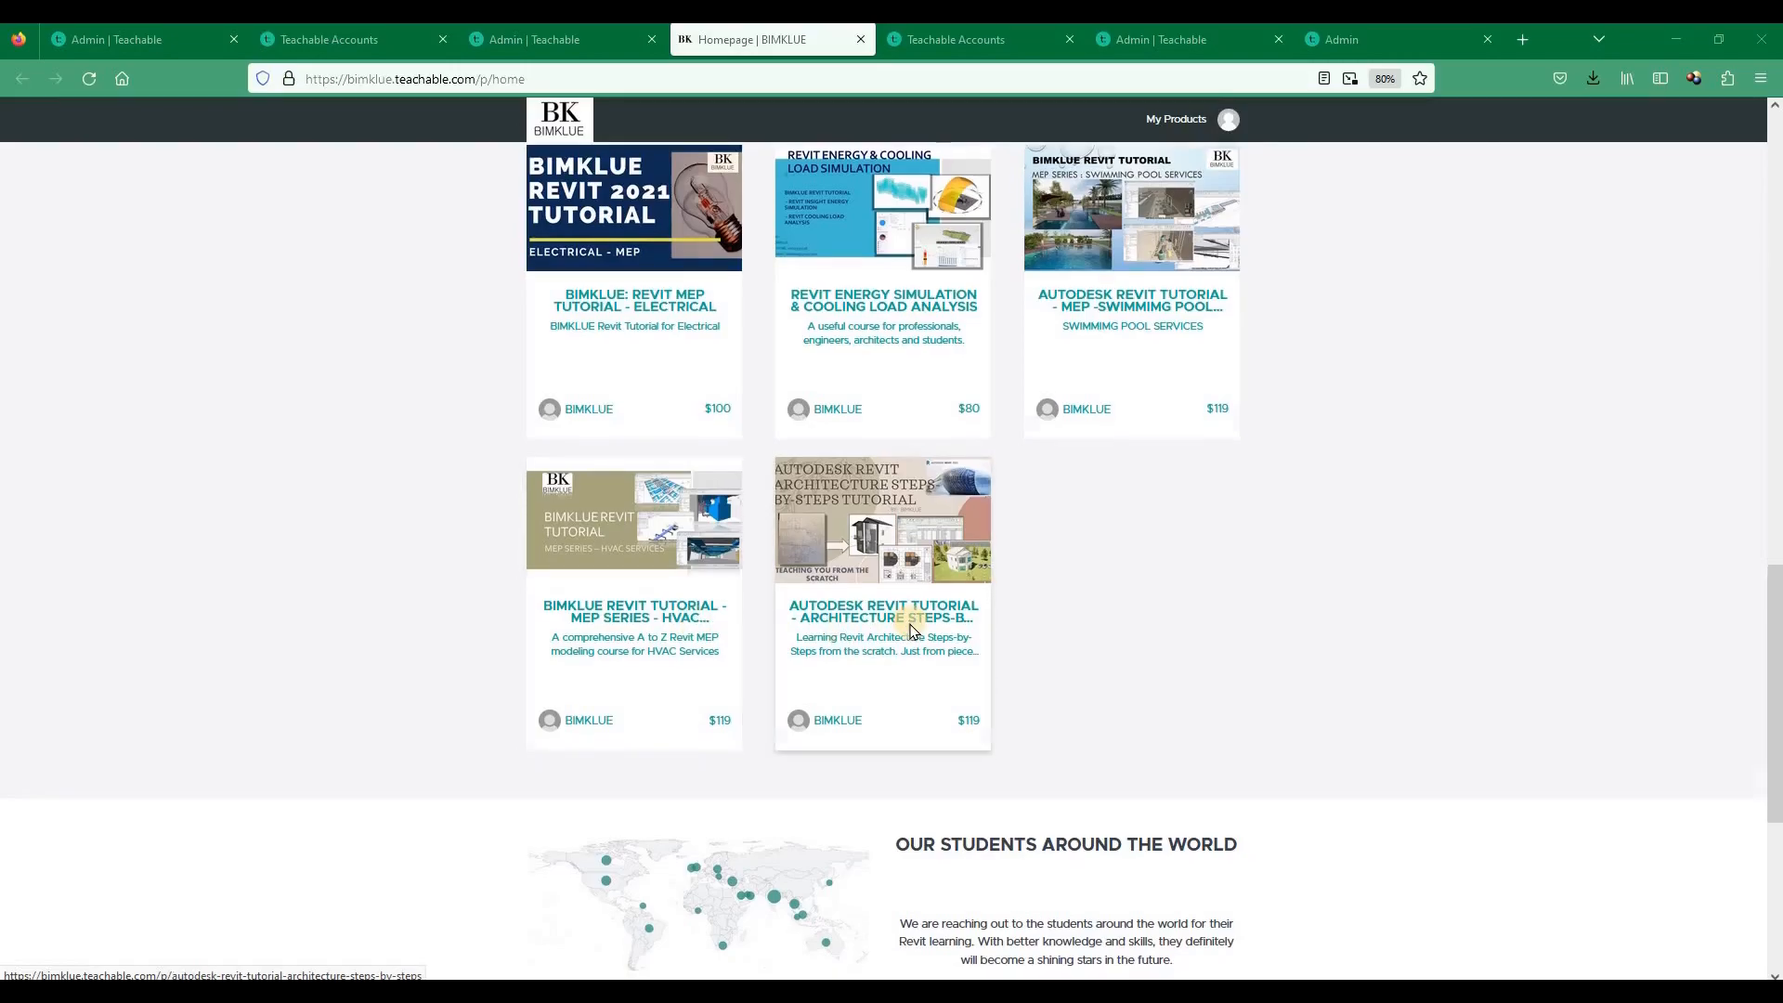
{"action": "scroll", "coordinate": [902, 621], "scroll_direction": "down", "scroll_amount": 3}
{"action": "scroll", "coordinate": [771, 547], "scroll_direction": "down", "scroll_amount": 1}
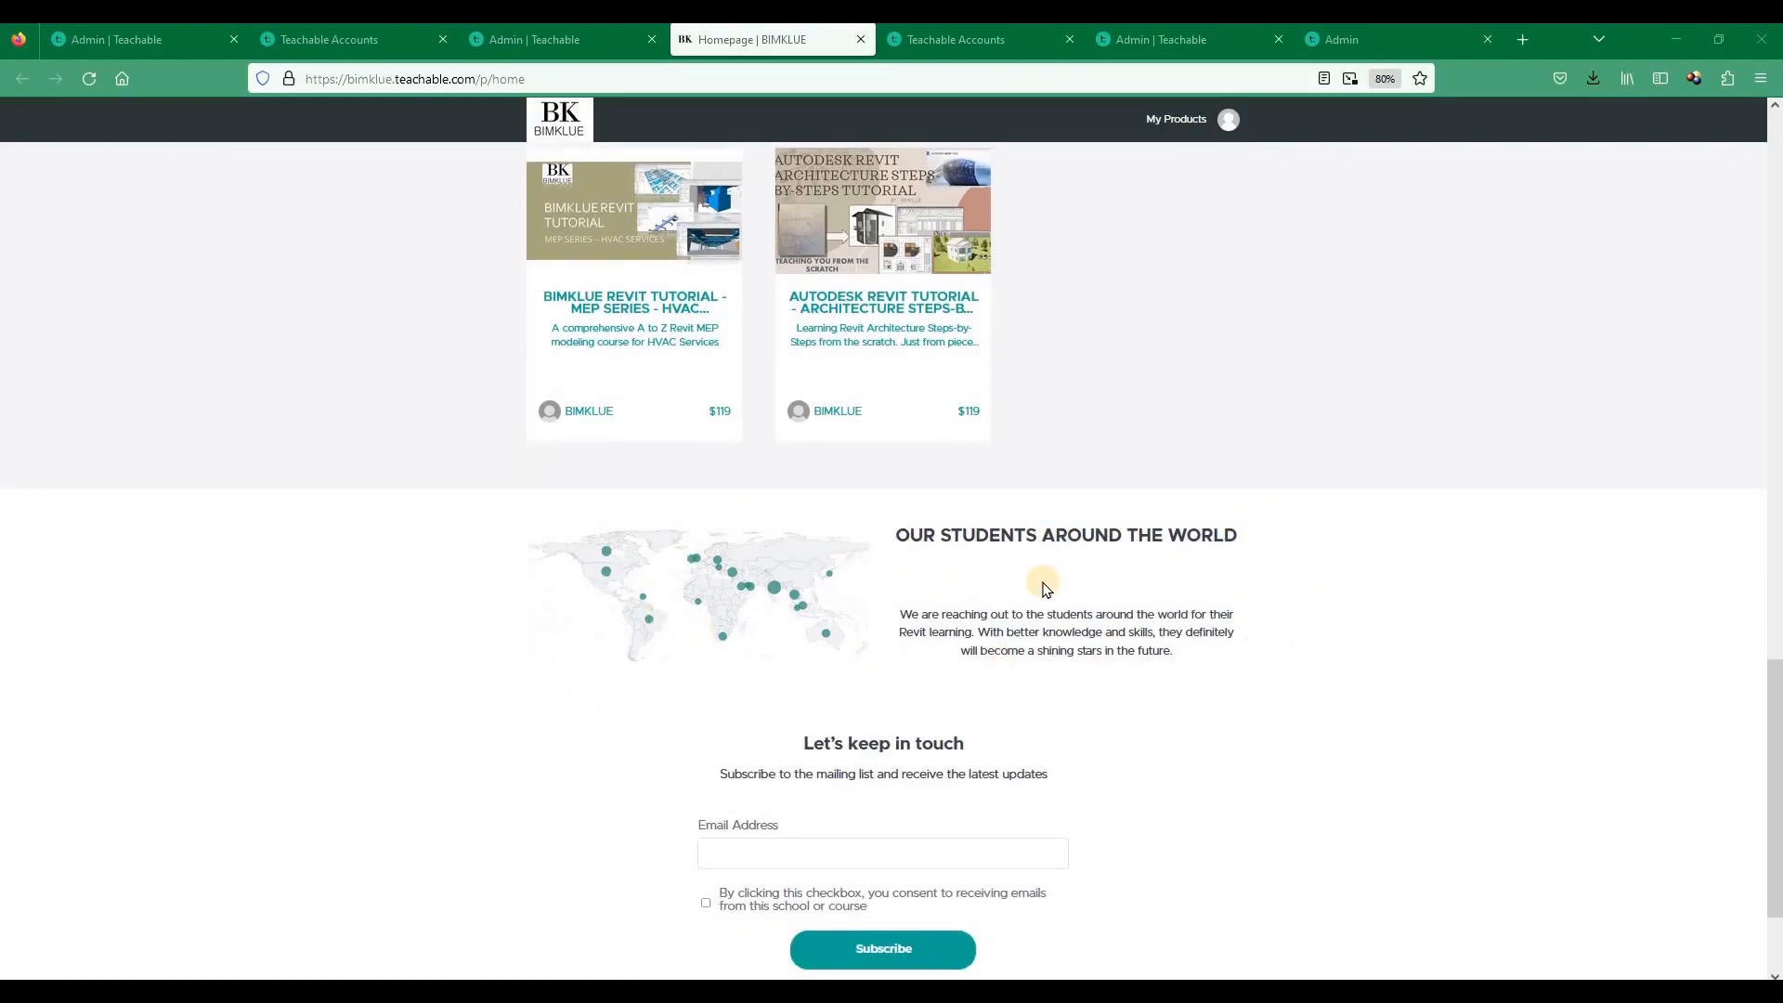
{"action": "scroll", "coordinate": [1047, 589], "scroll_direction": "down", "scroll_amount": 2}
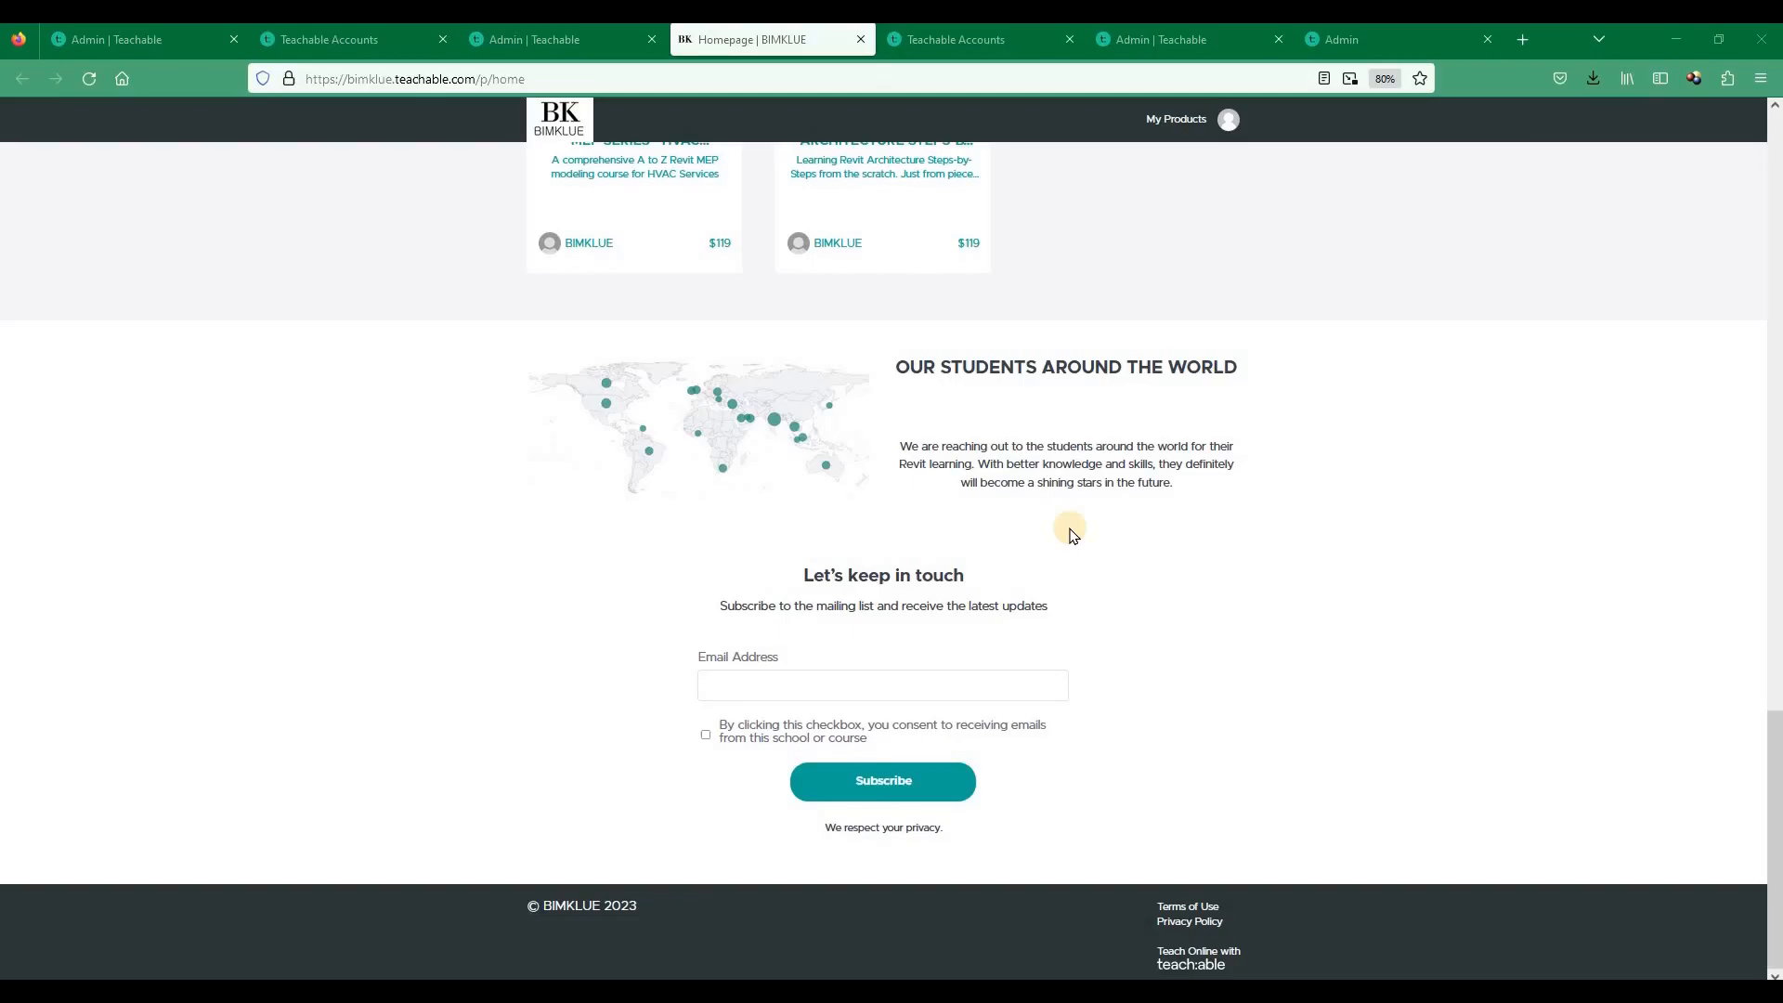
{"action": "scroll", "coordinate": [1069, 526], "scroll_direction": "up", "scroll_amount": 8}
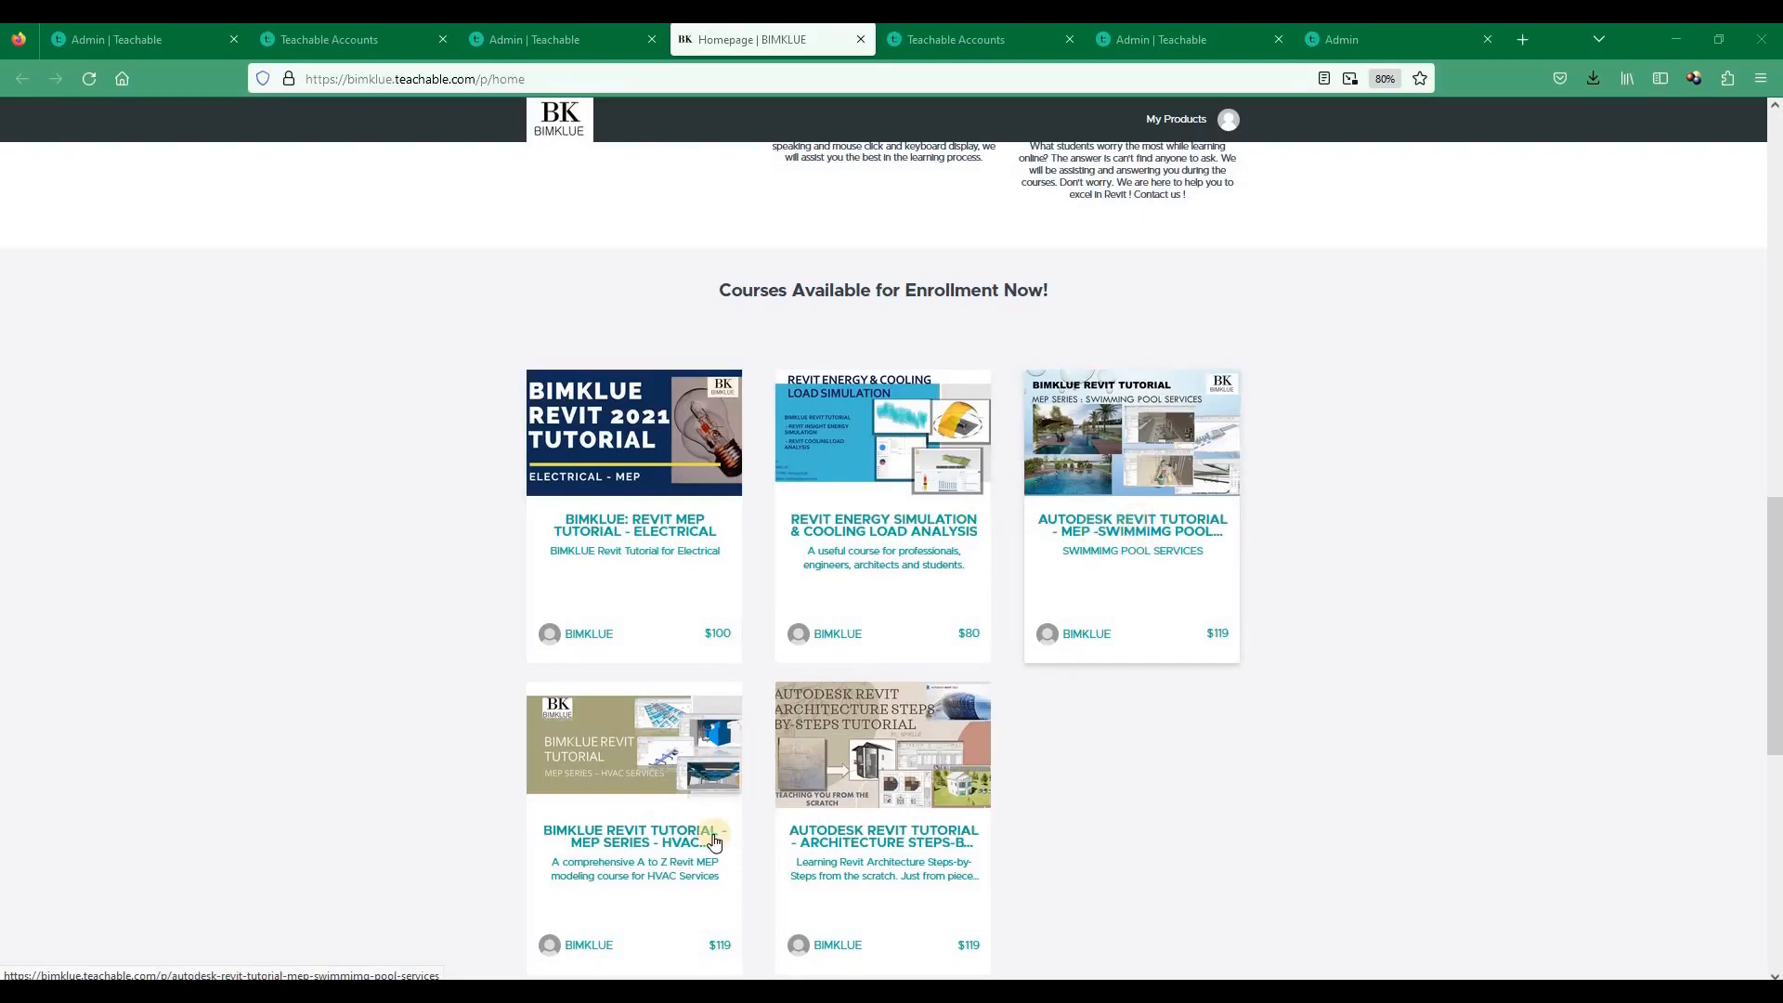
Step: Open the Revit MEP Series HVAC course page and examine its outline, introduction video, pricing option and the other courses offered
{"action": "left_click", "coordinate": [1256, 652]}
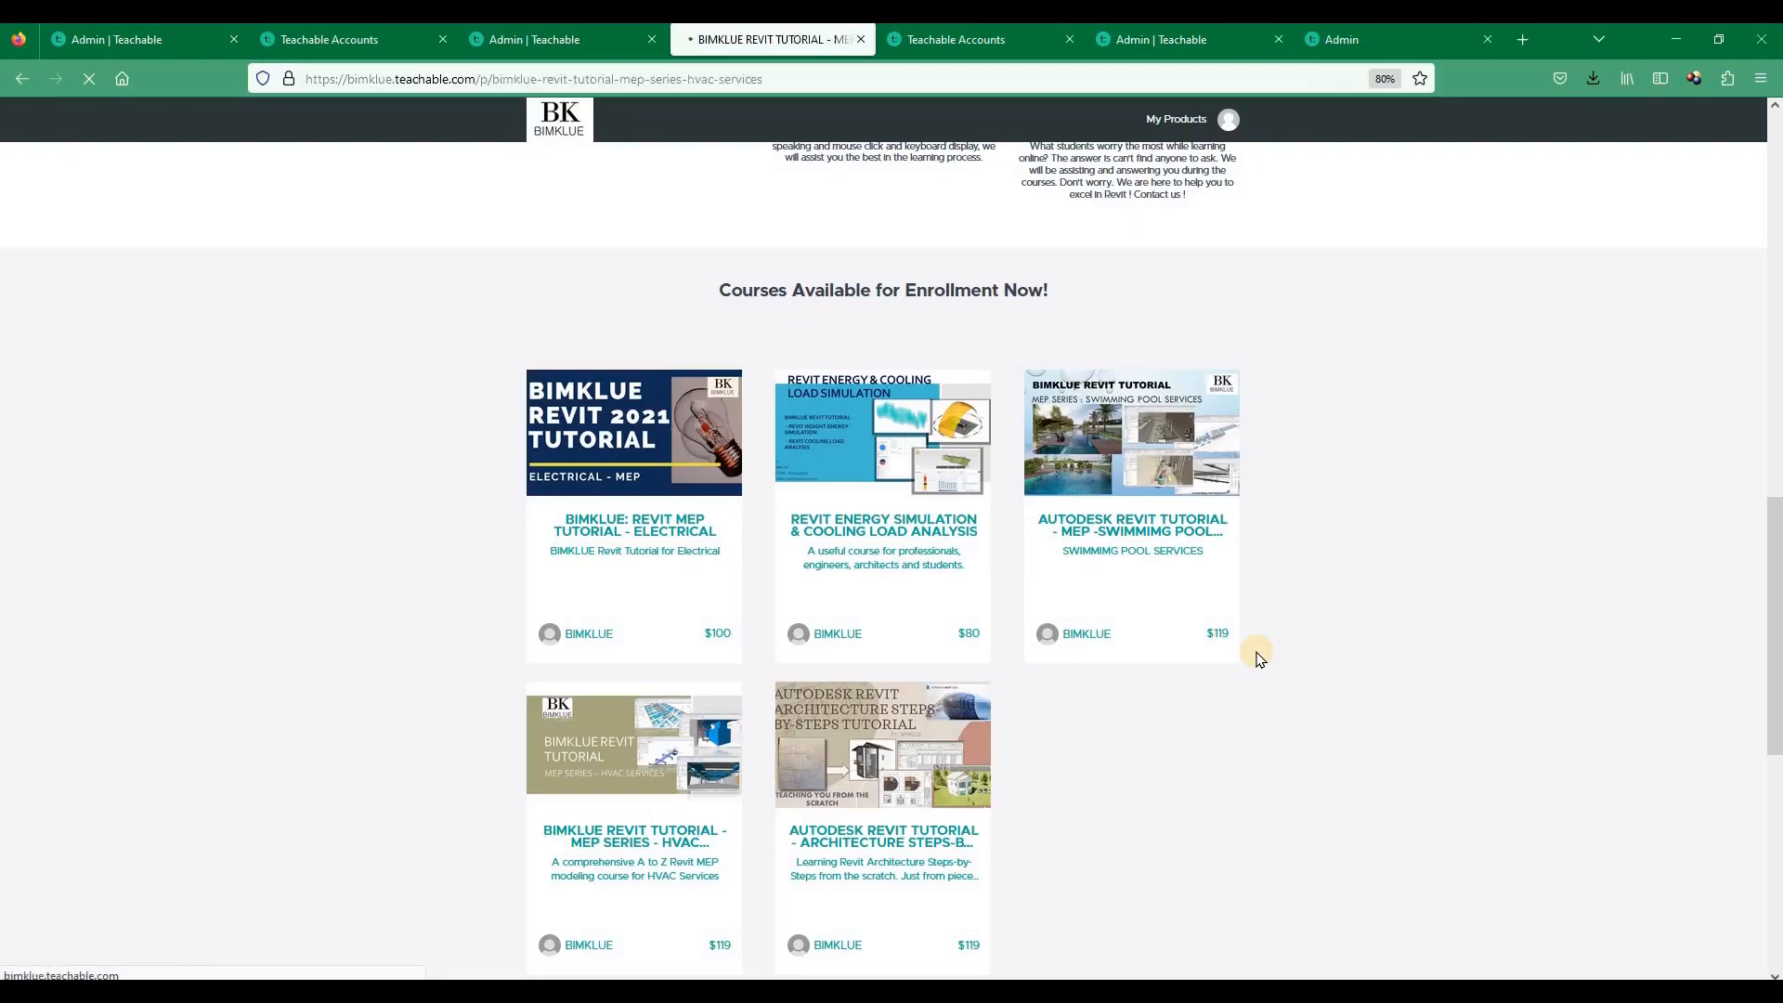
{"action": "scroll", "coordinate": [928, 549], "scroll_direction": "down", "scroll_amount": 3}
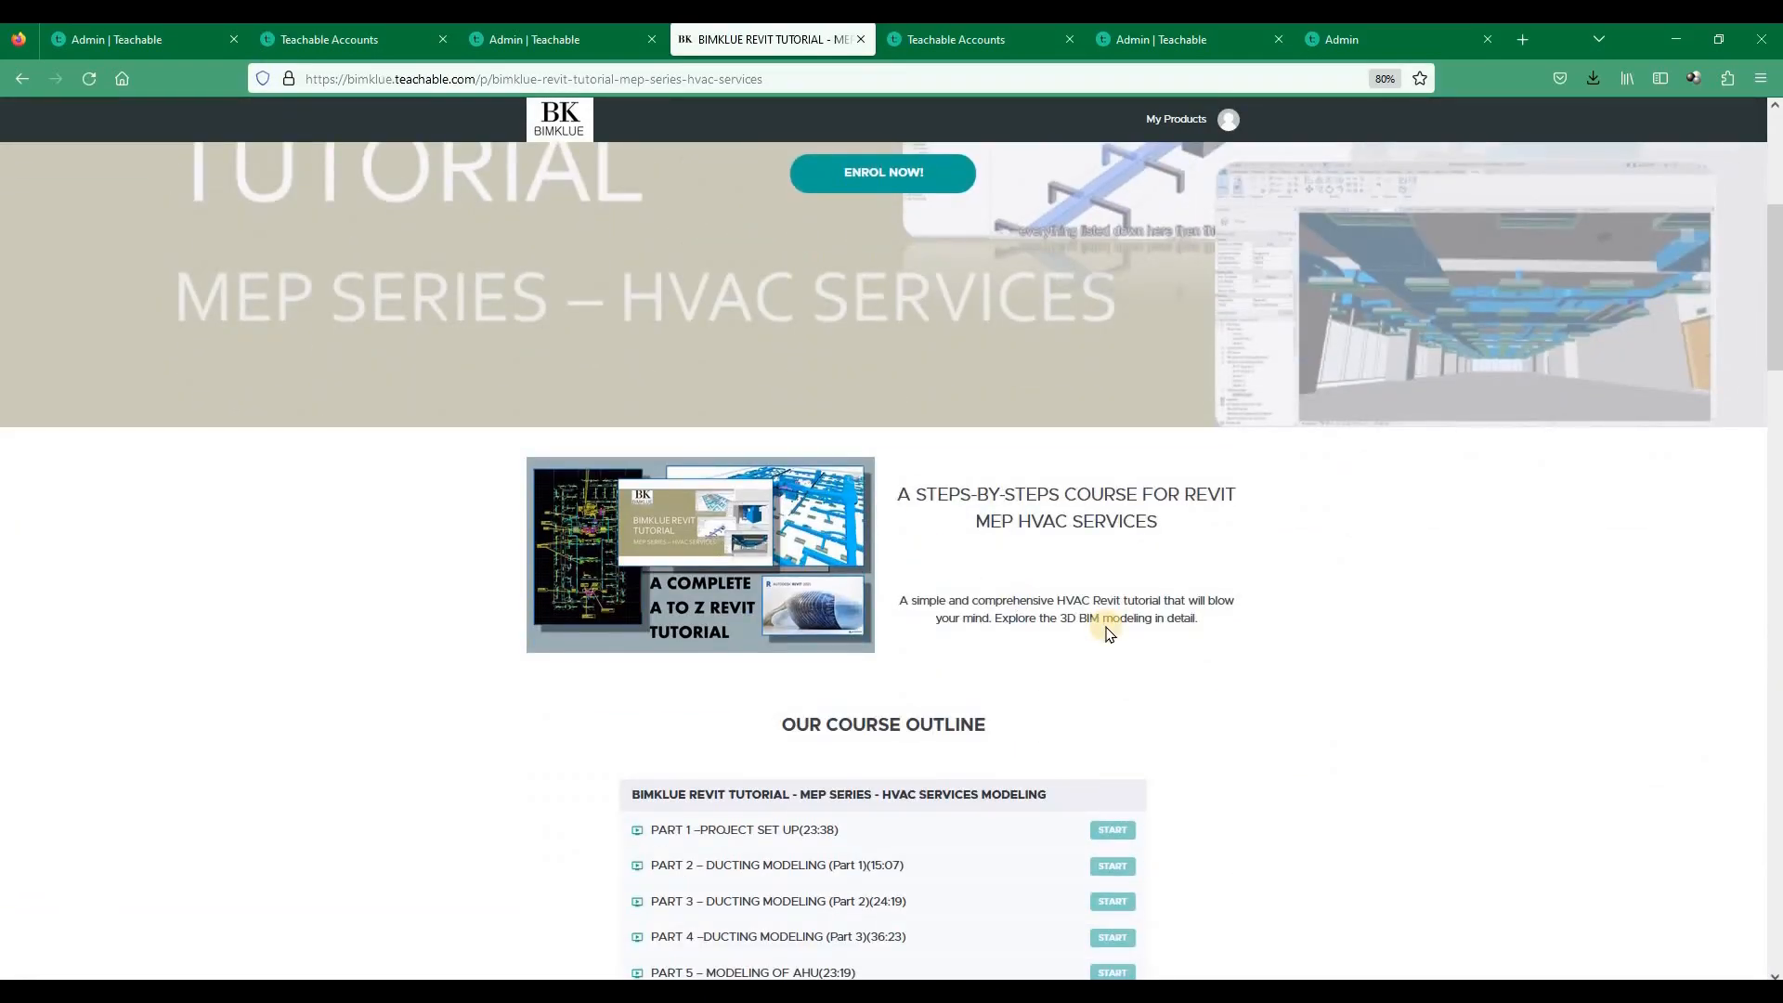
{"action": "scroll", "coordinate": [820, 505], "scroll_direction": "down", "scroll_amount": 5}
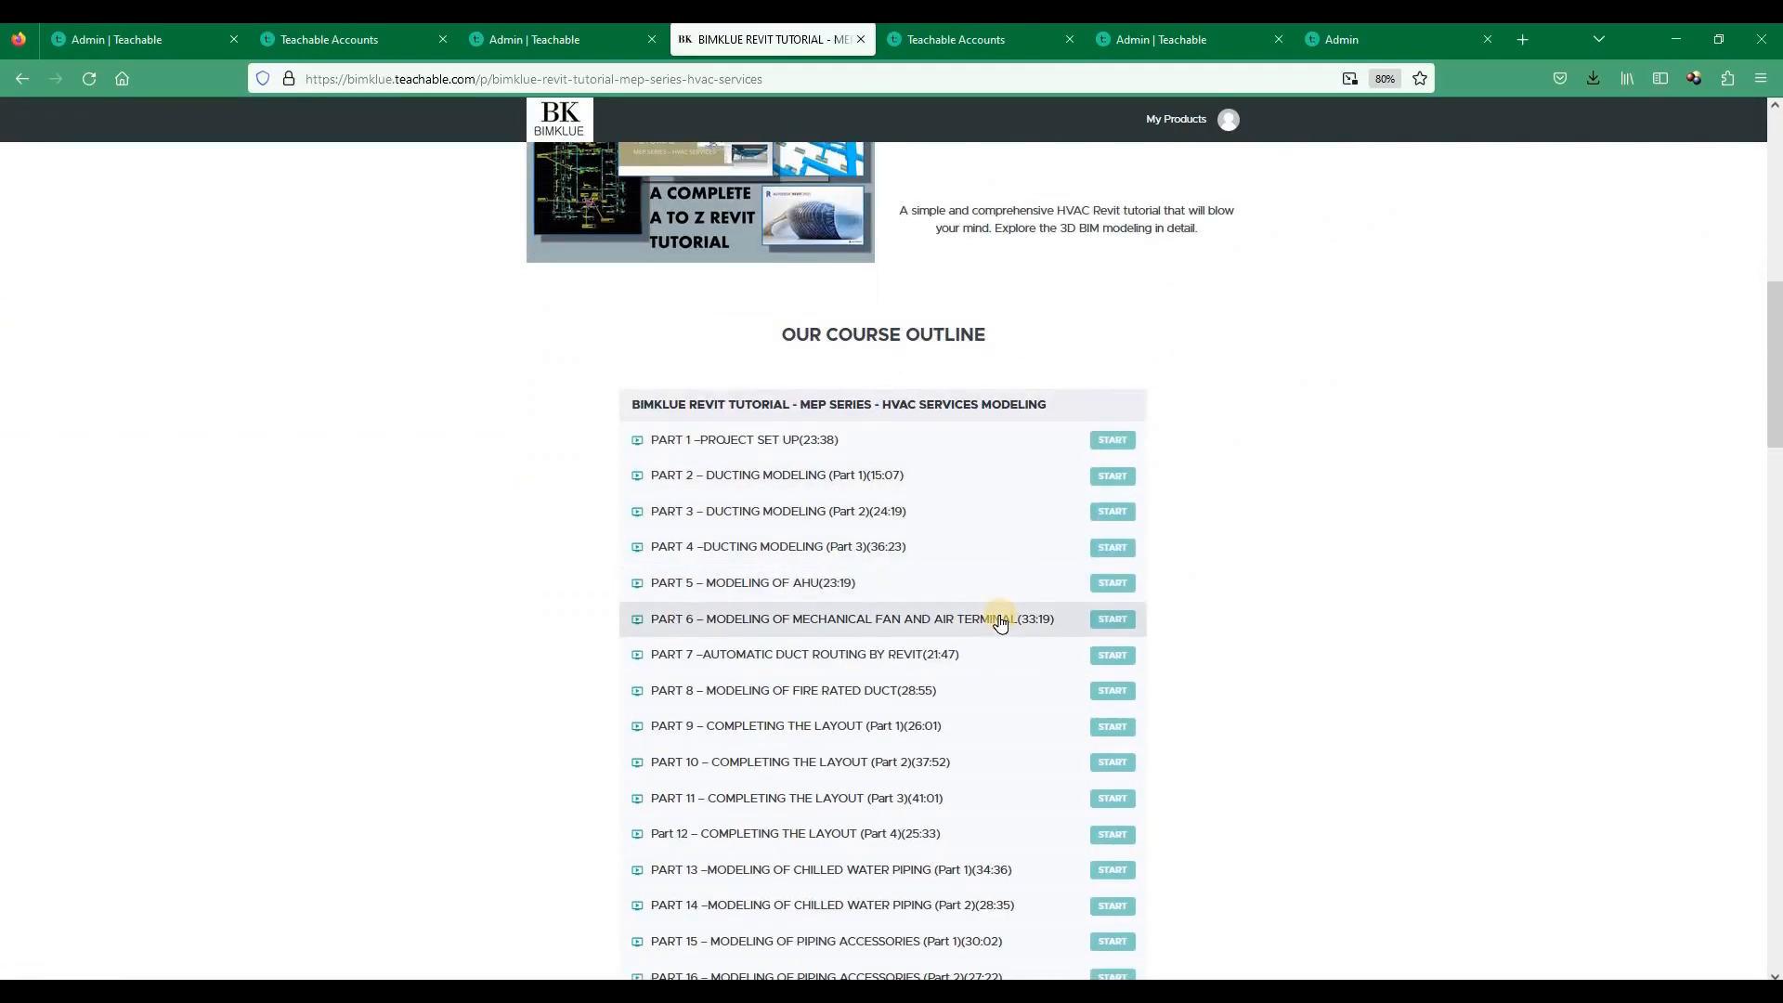
{"action": "scroll", "coordinate": [1001, 623], "scroll_direction": "down", "scroll_amount": 3}
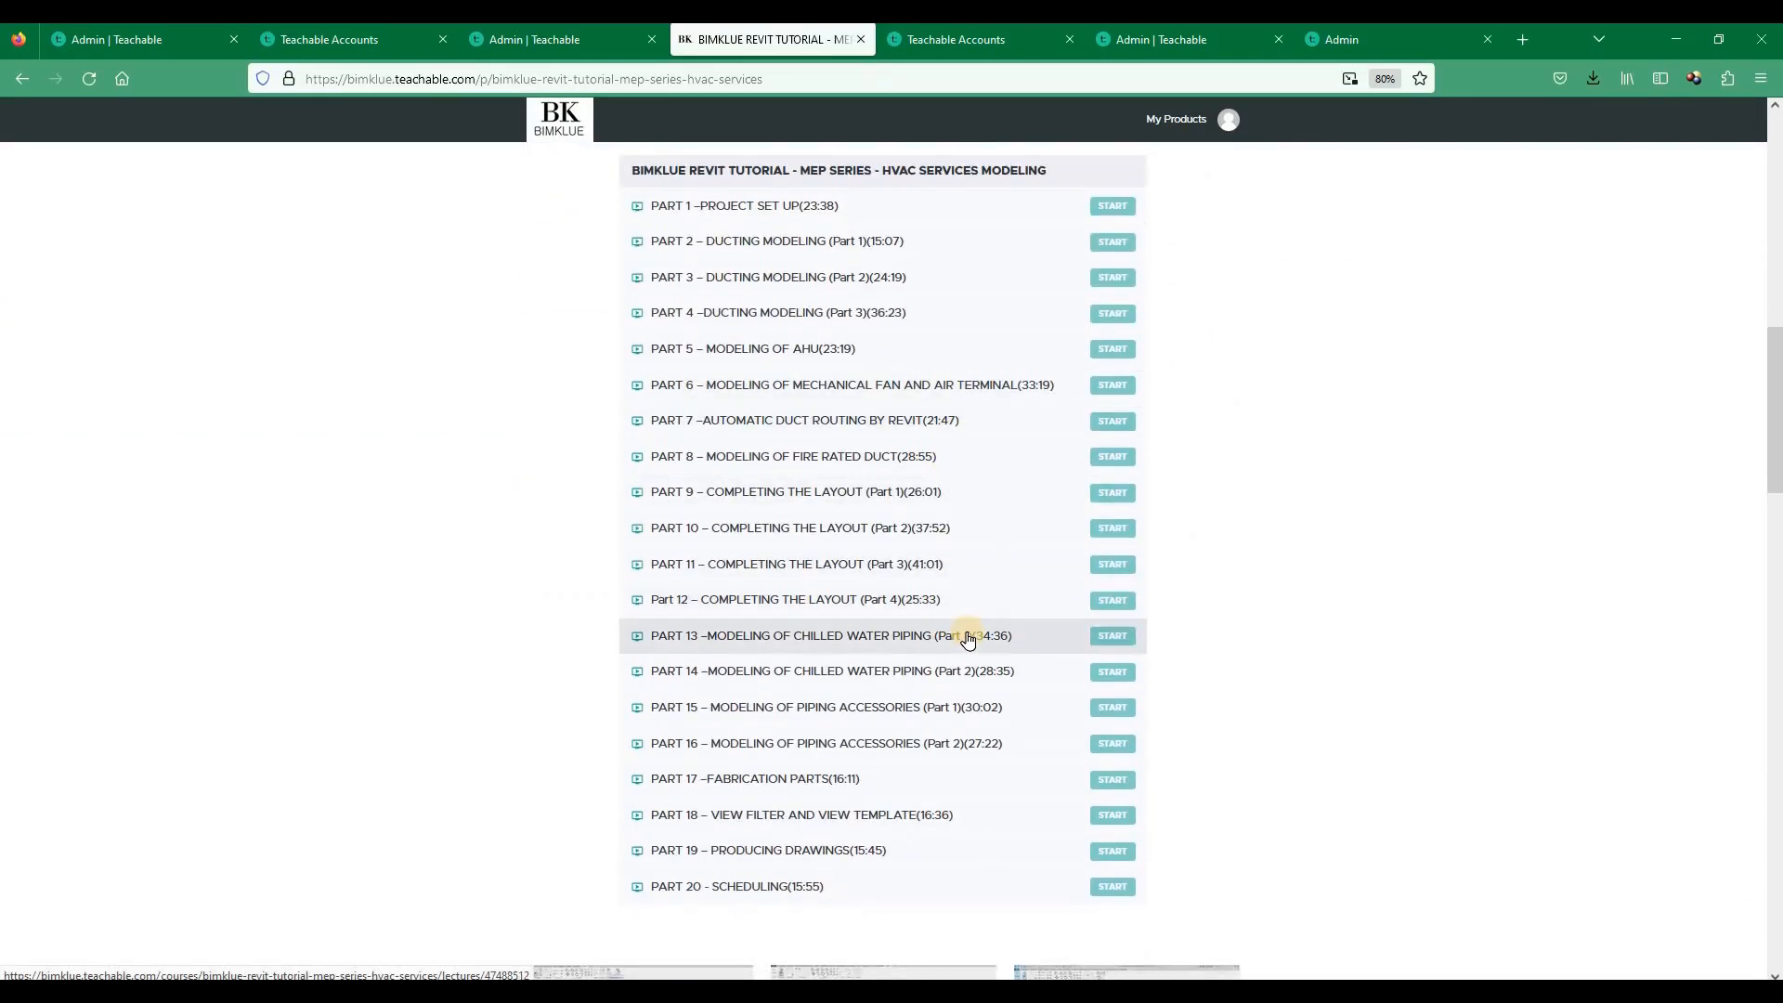
{"action": "scroll", "coordinate": [966, 639], "scroll_direction": "down", "scroll_amount": 4}
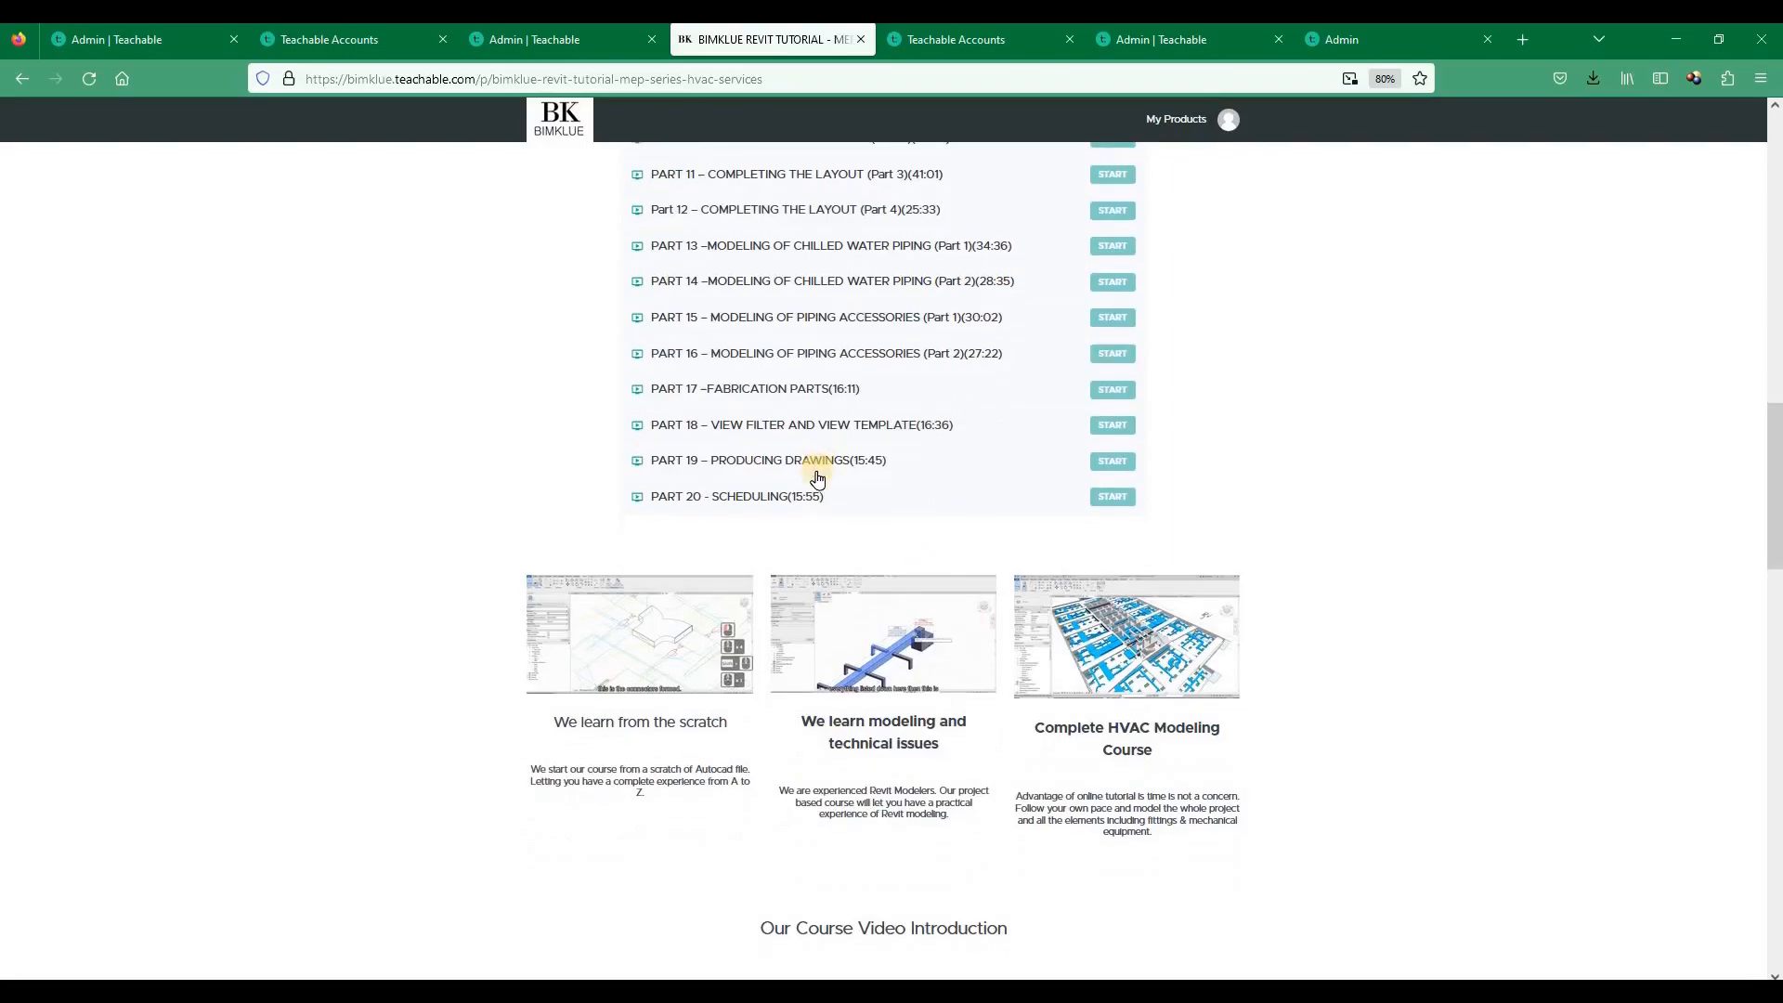
{"action": "scroll", "coordinate": [568, 573], "scroll_direction": "down", "scroll_amount": 1}
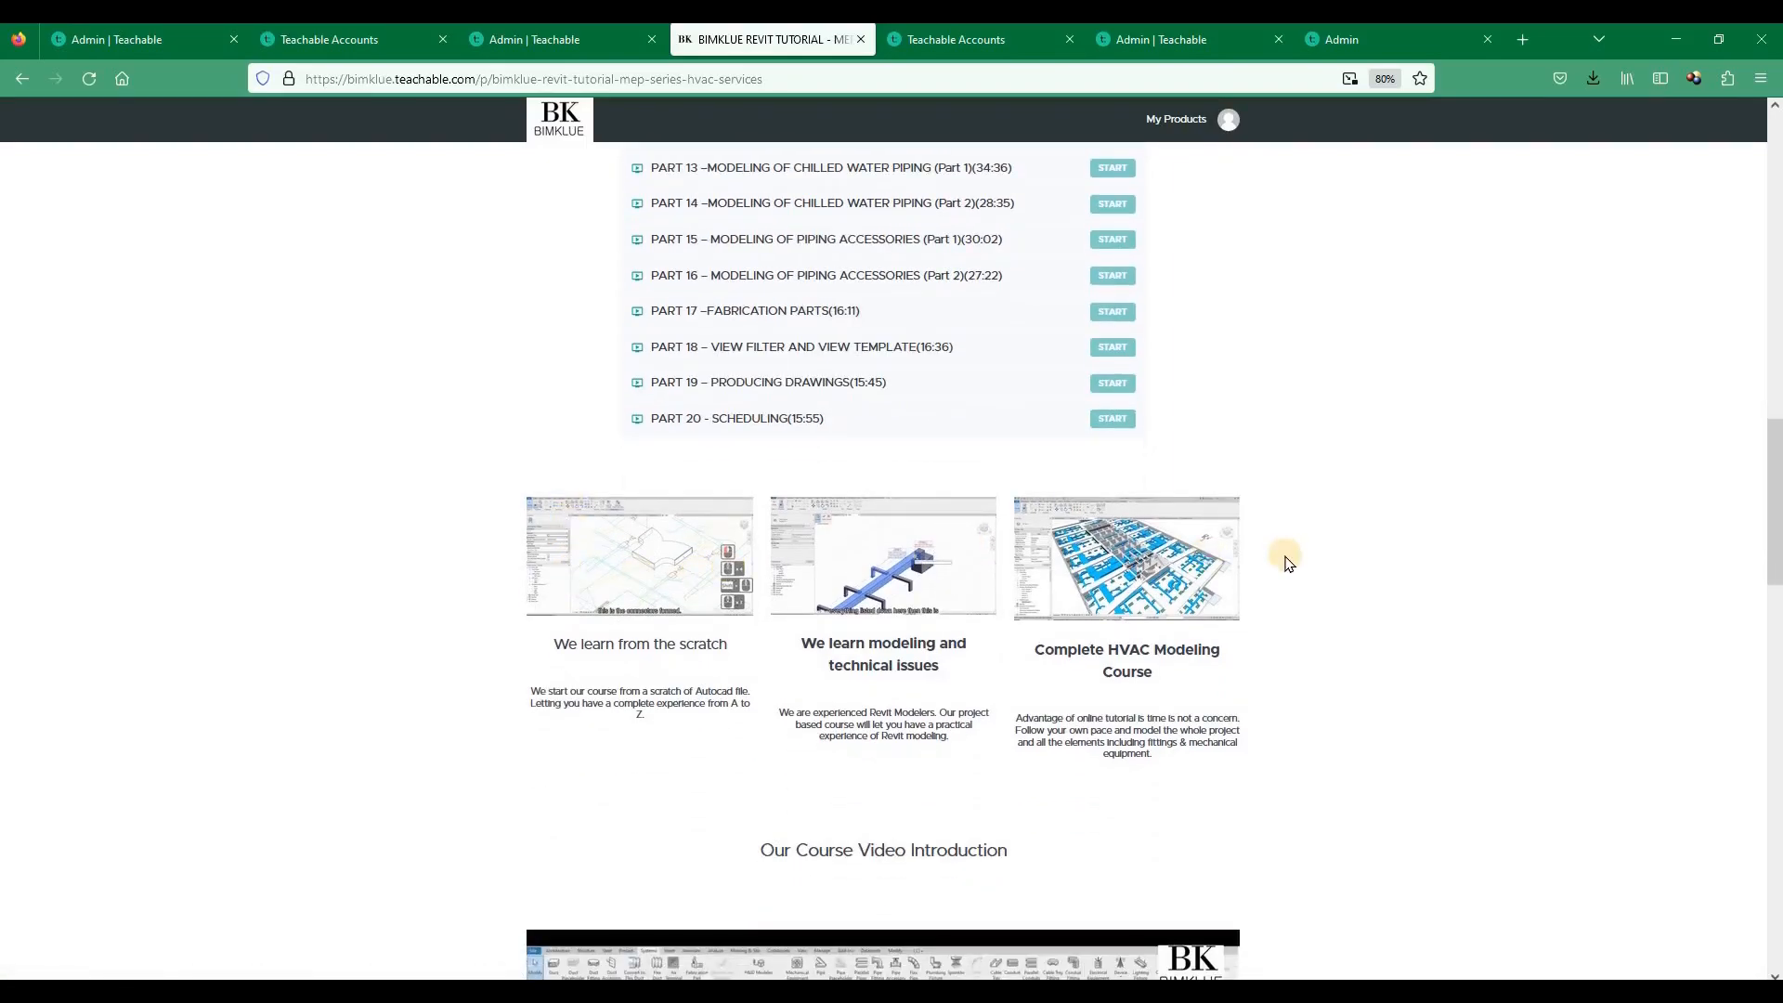
{"action": "scroll", "coordinate": [808, 521], "scroll_direction": "down", "scroll_amount": 5}
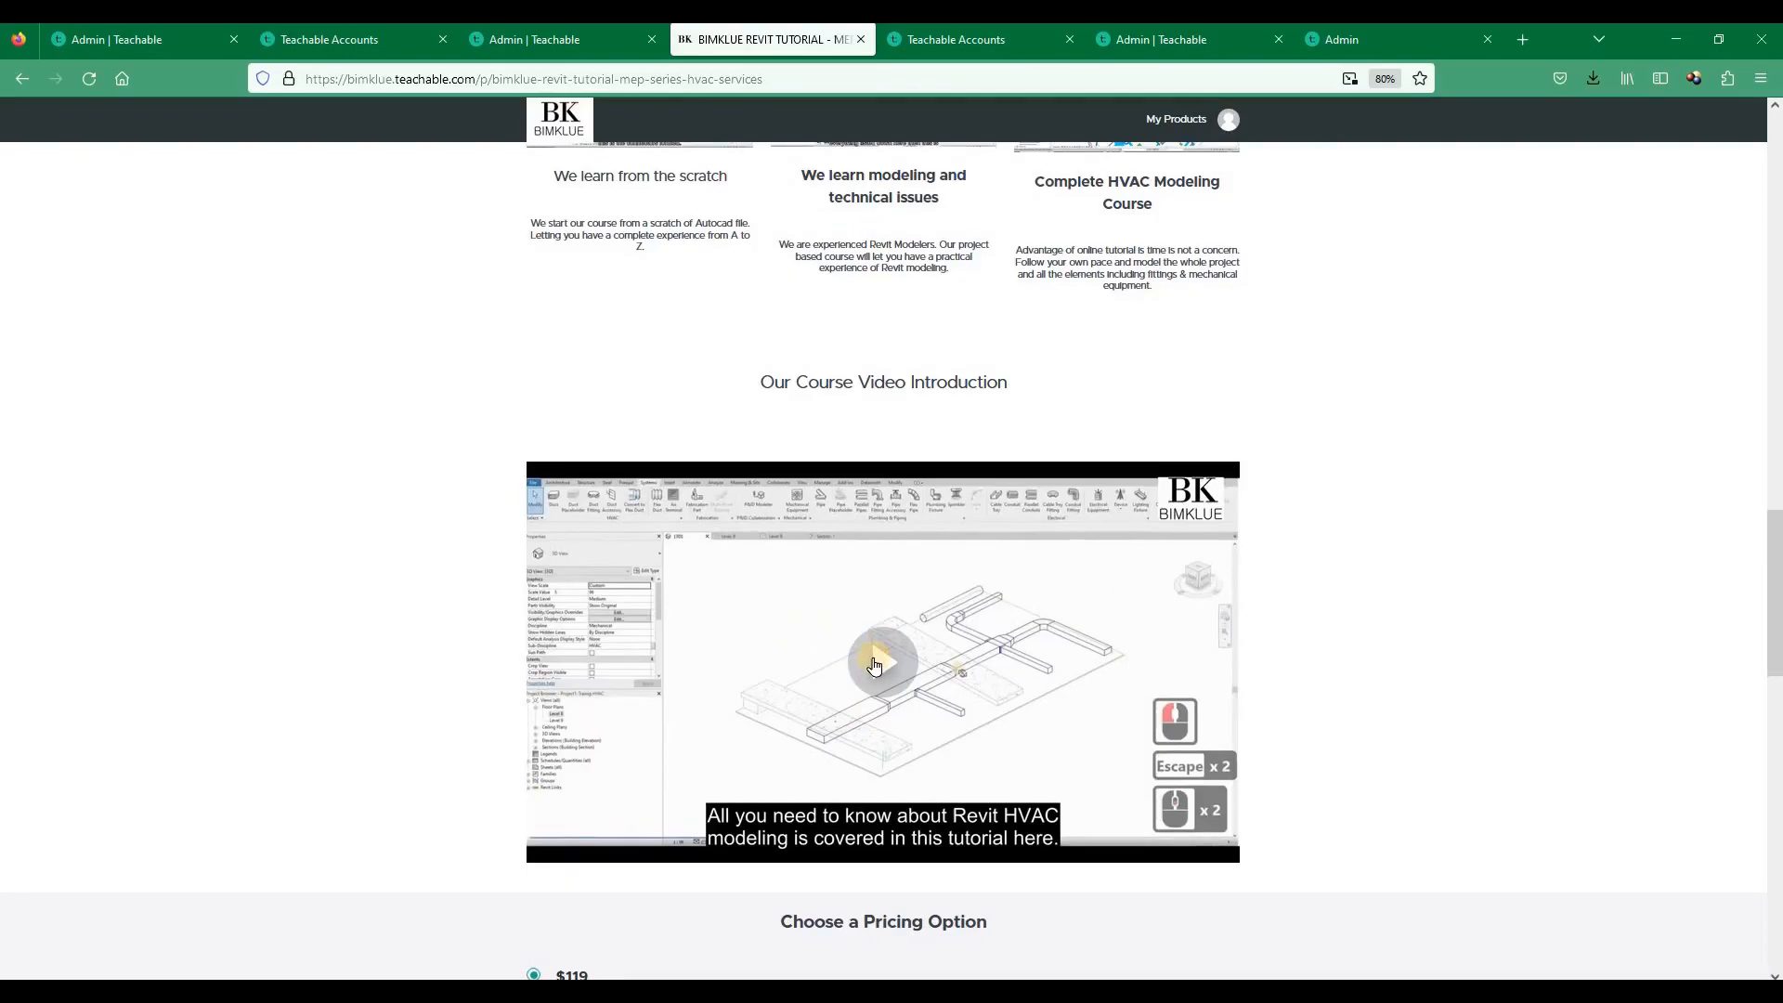
{"action": "scroll", "coordinate": [975, 633], "scroll_direction": "down", "scroll_amount": 1}
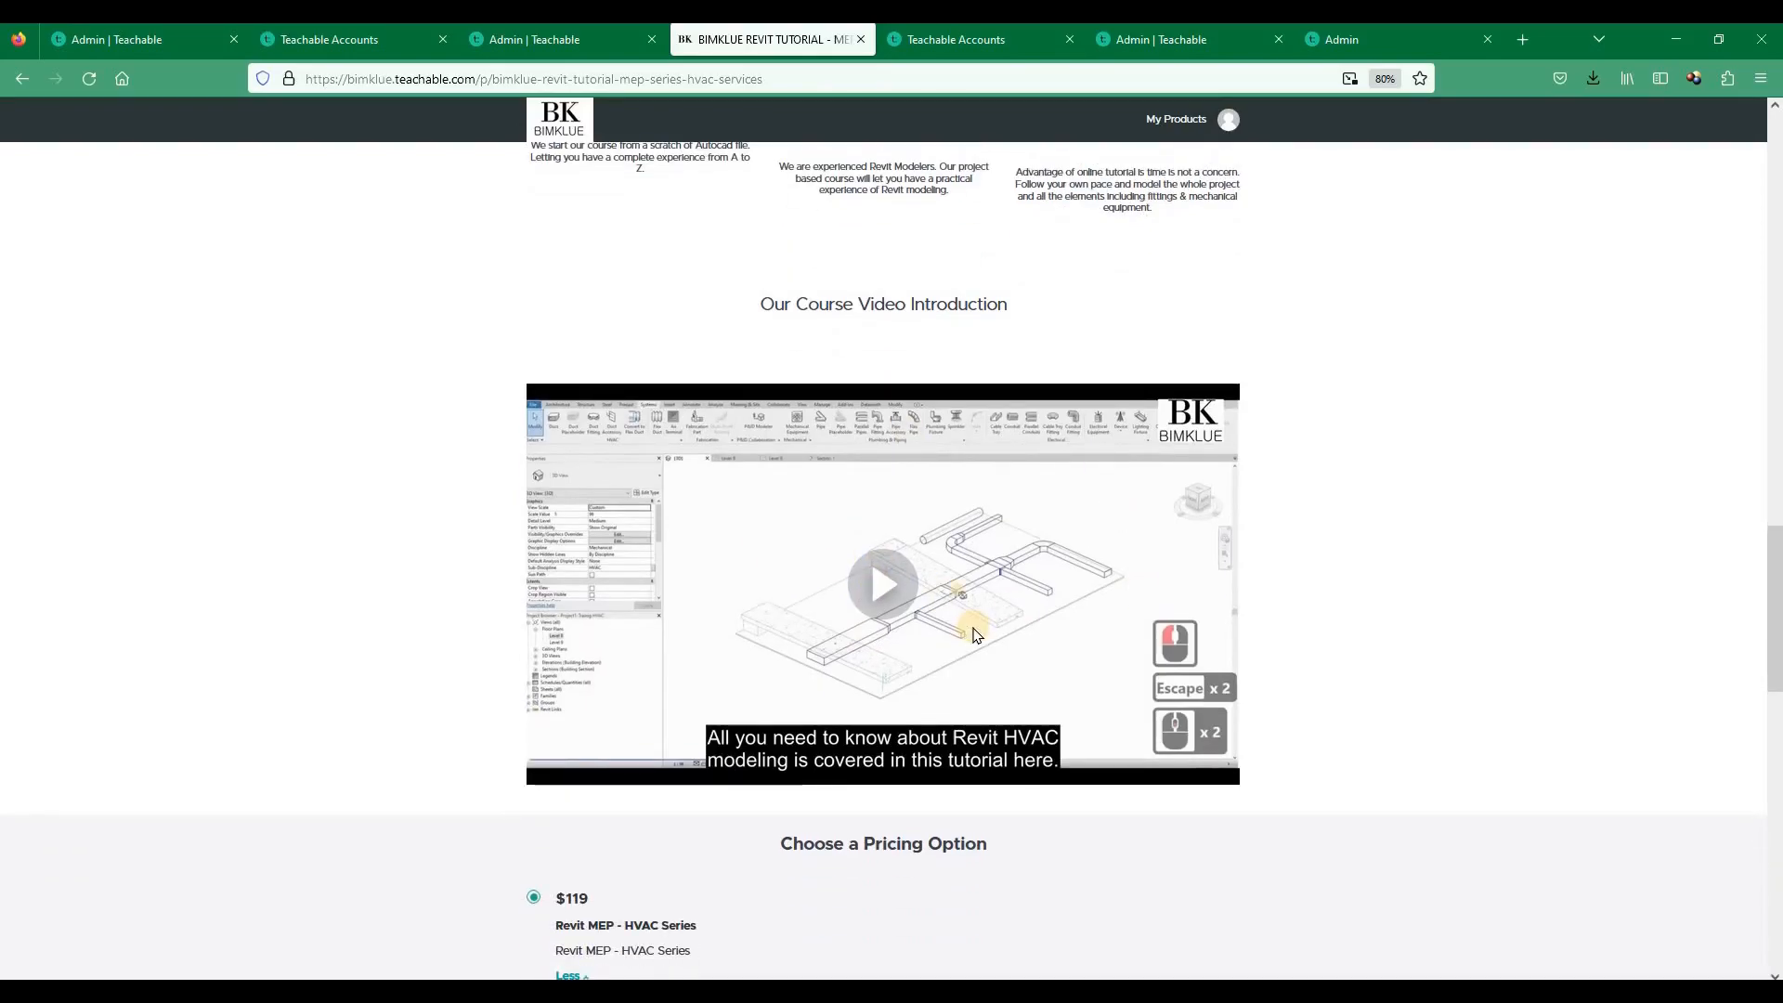
{"action": "scroll", "coordinate": [975, 635], "scroll_direction": "down", "scroll_amount": 6}
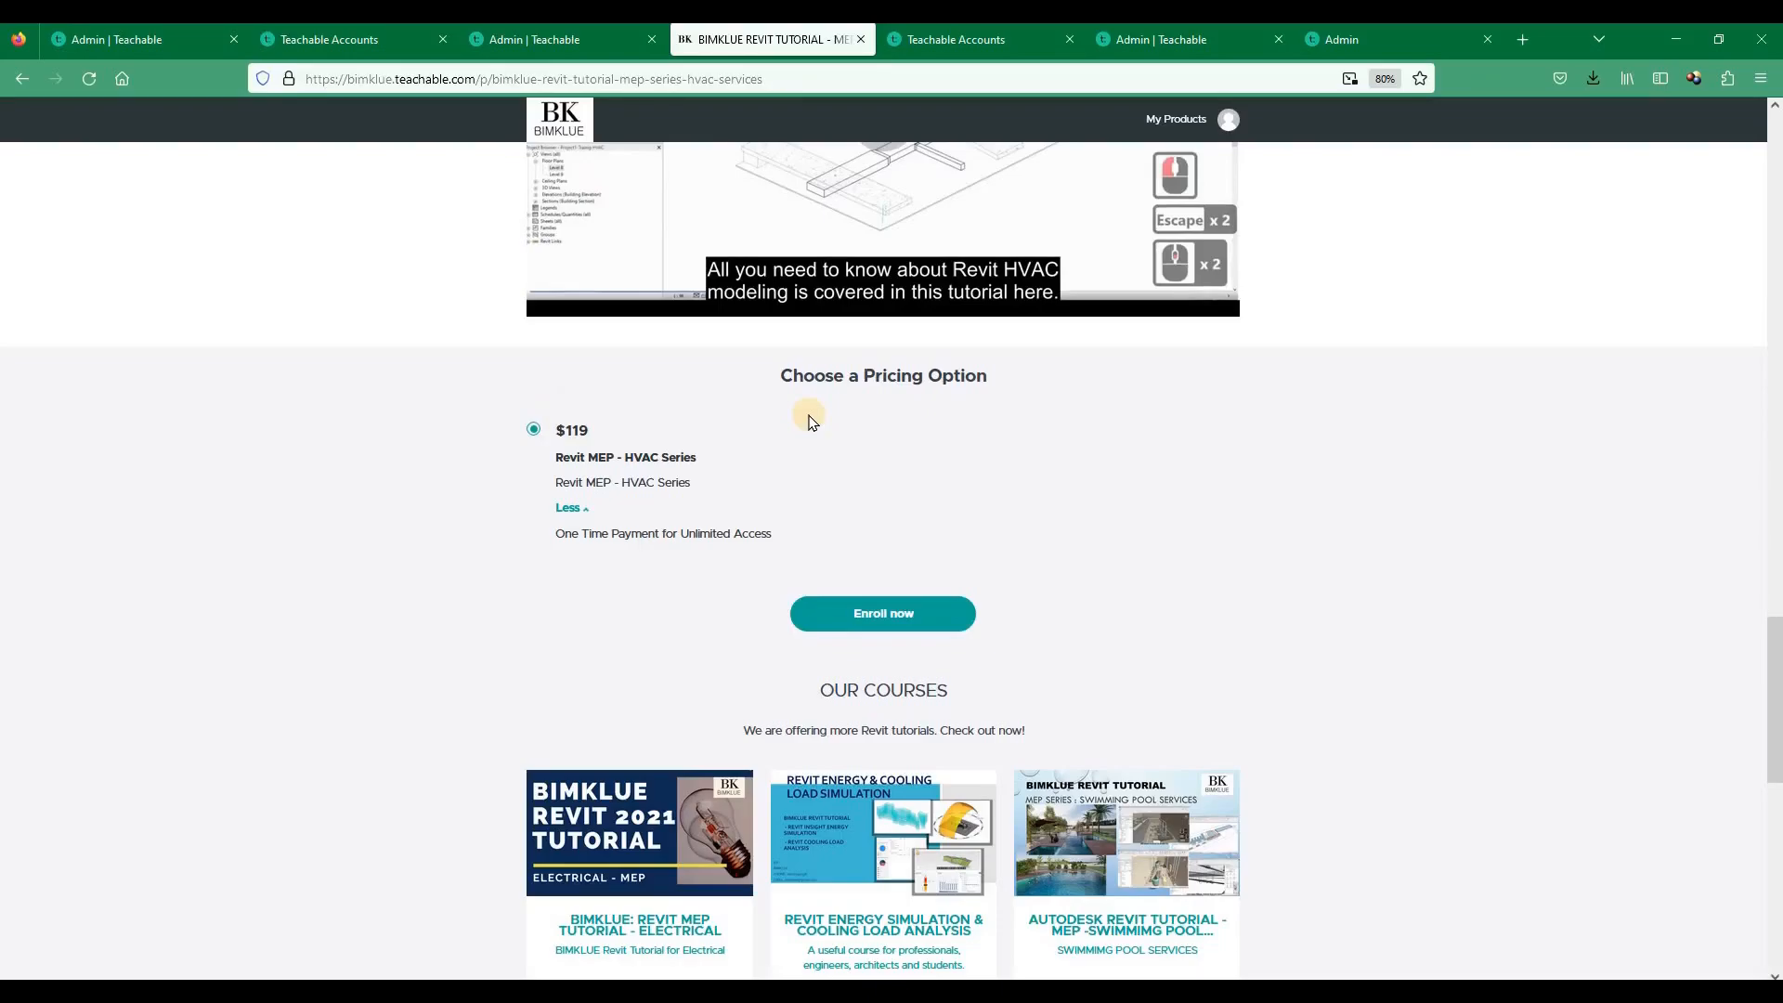
{"action": "scroll", "coordinate": [809, 422], "scroll_direction": "down", "scroll_amount": 4}
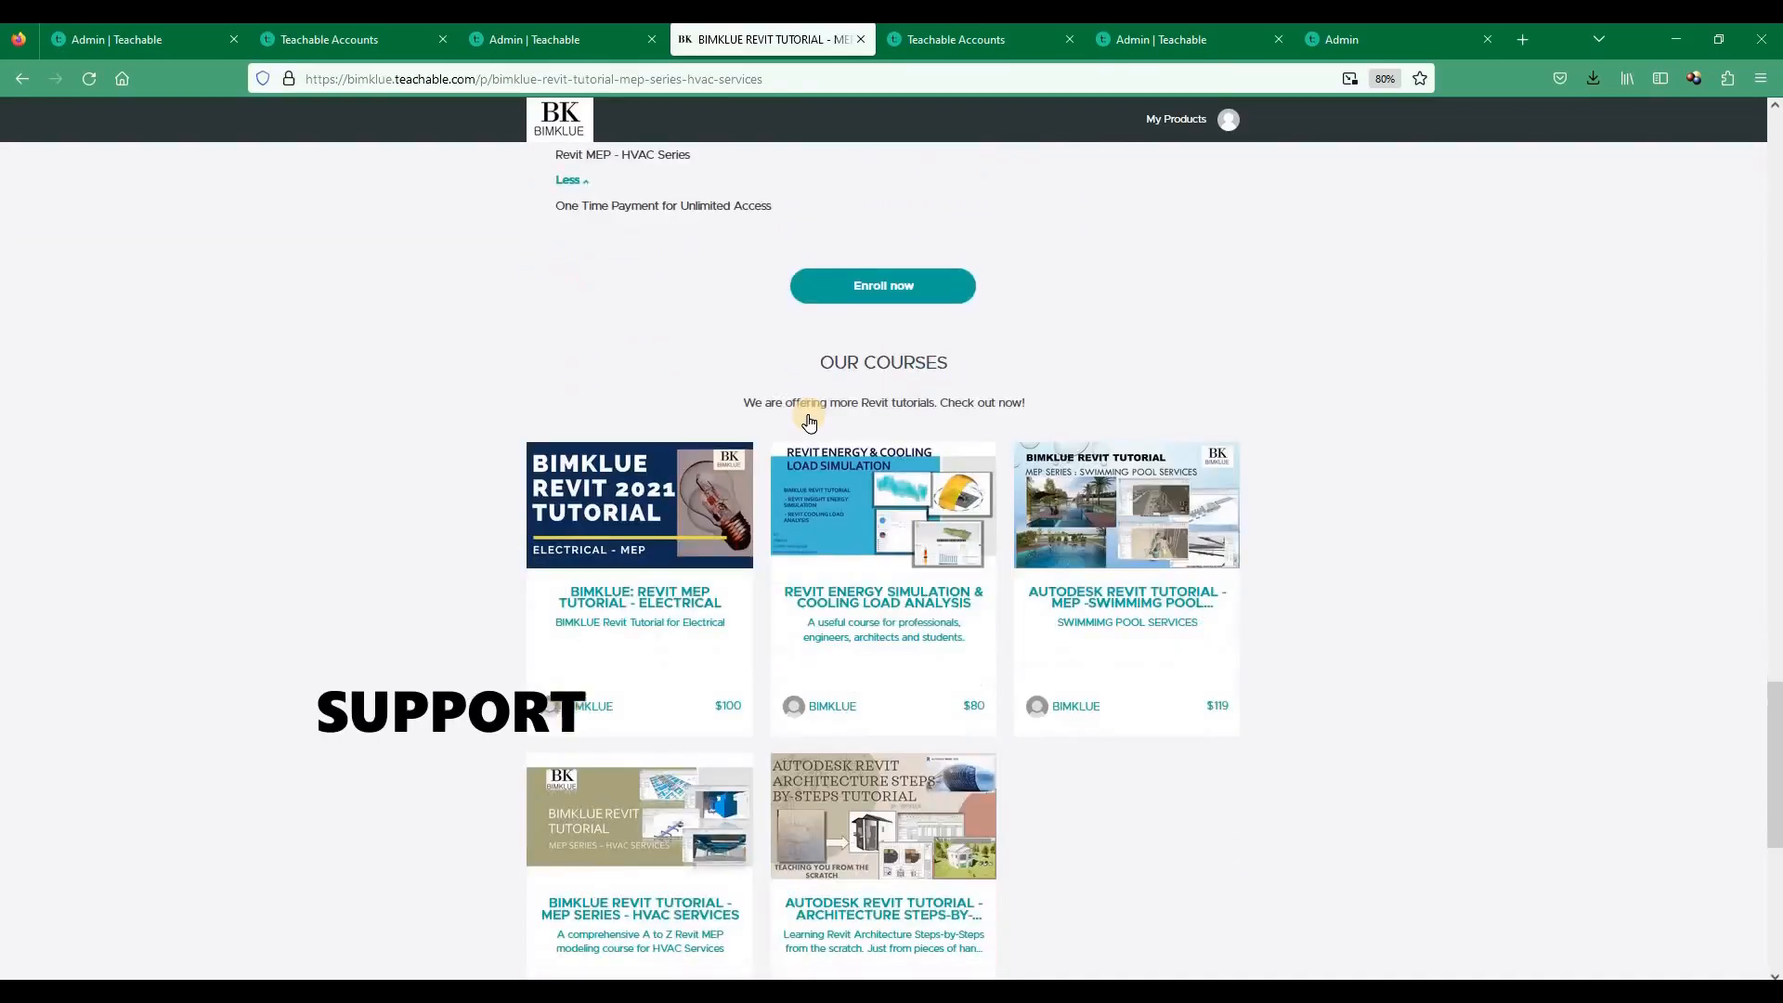
{"action": "scroll", "coordinate": [809, 422], "scroll_direction": "down", "scroll_amount": 2}
{"action": "scroll", "coordinate": [1134, 529], "scroll_direction": "down", "scroll_amount": 2}
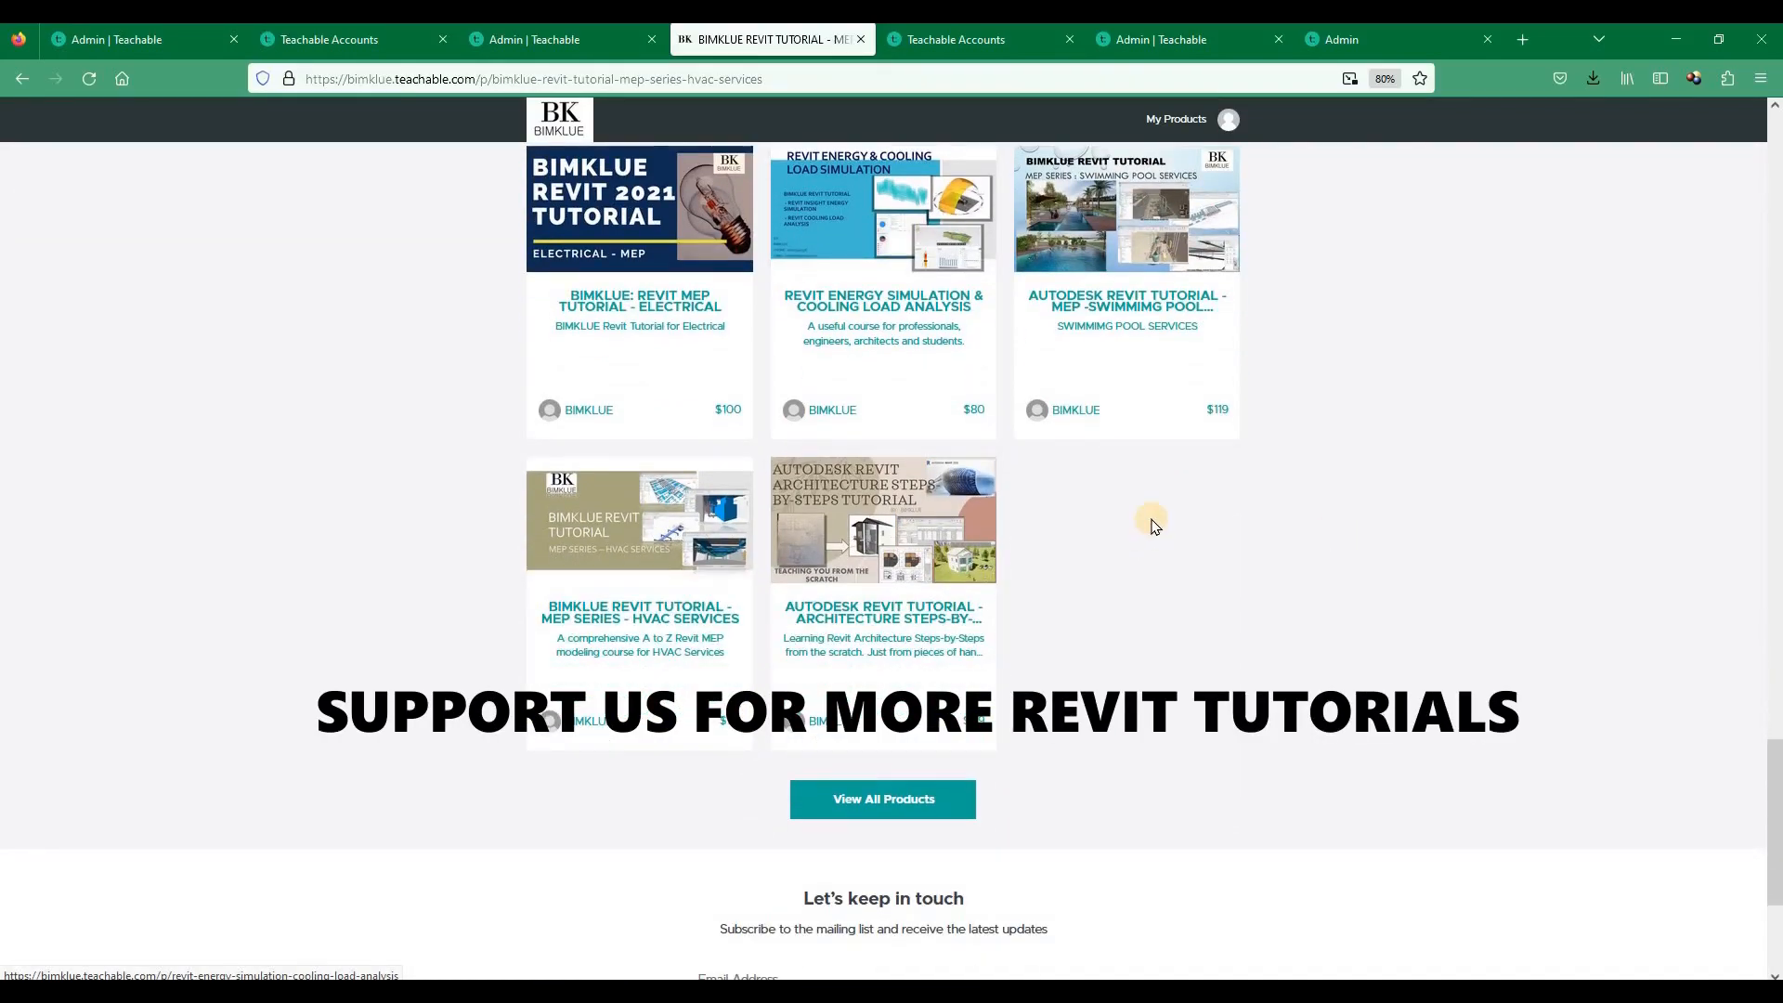
{"action": "scroll", "coordinate": [1180, 529], "scroll_direction": "down", "scroll_amount": 2}
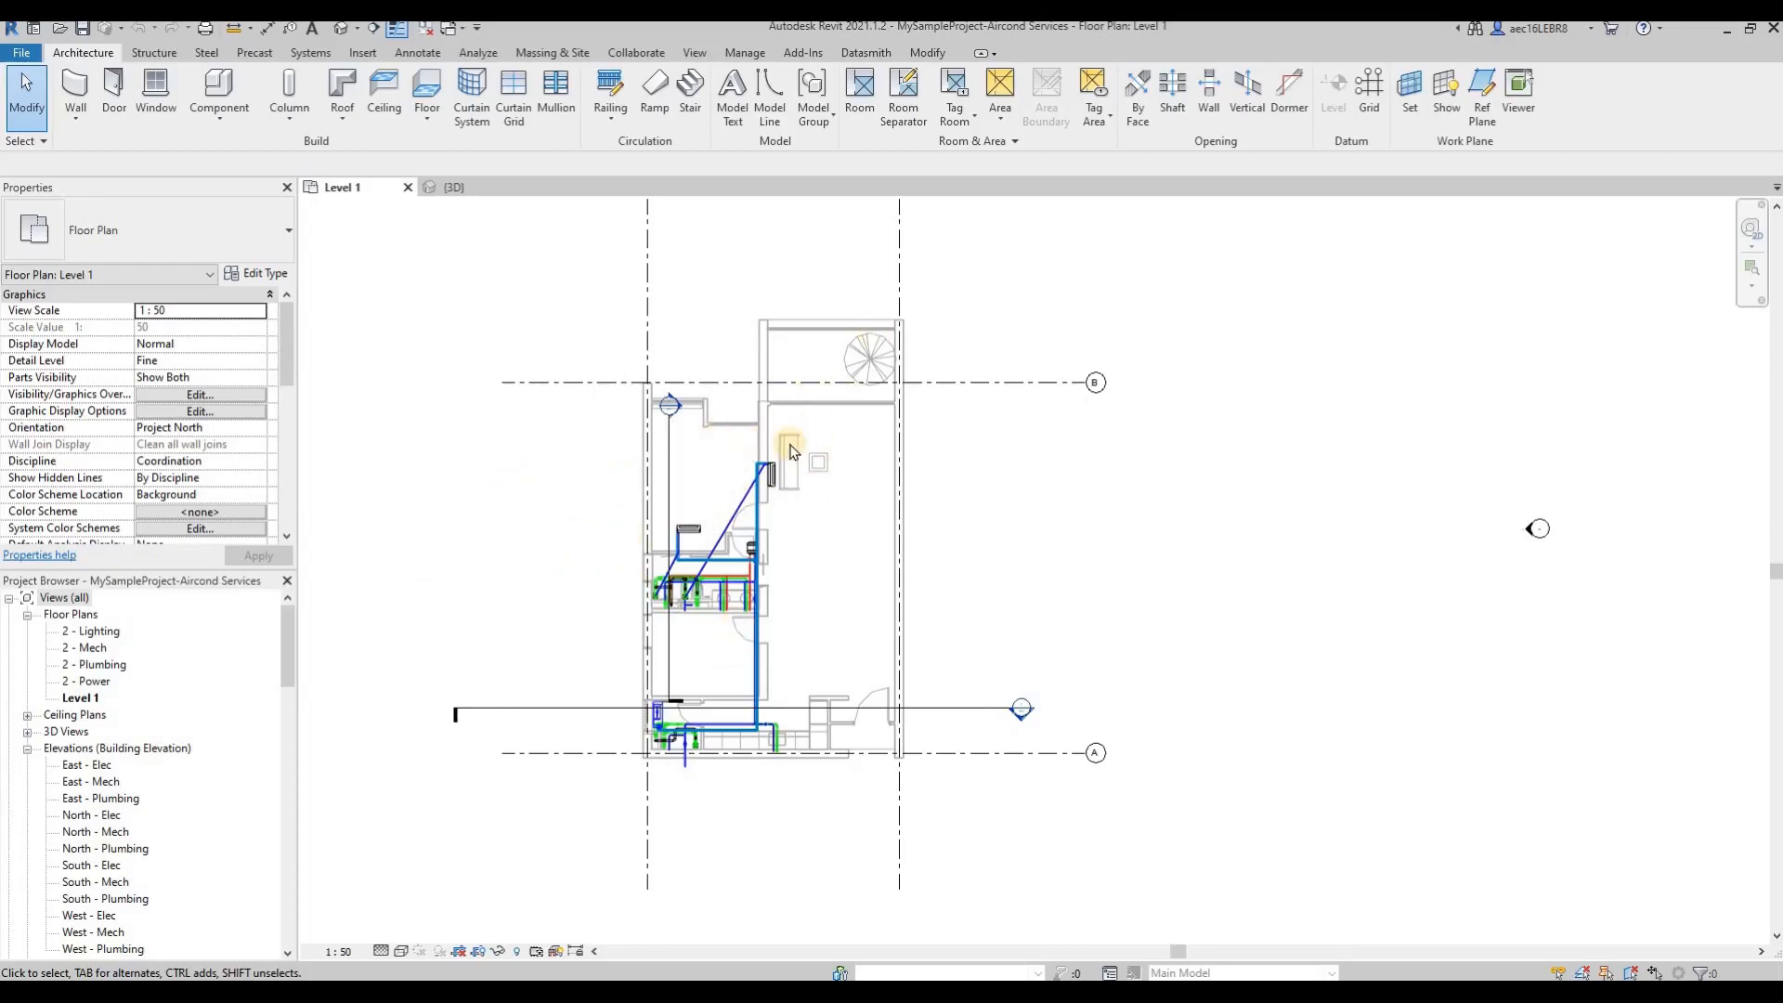
{"action": "scroll", "coordinate": [794, 510], "scroll_direction": "up", "scroll_amount": 3}
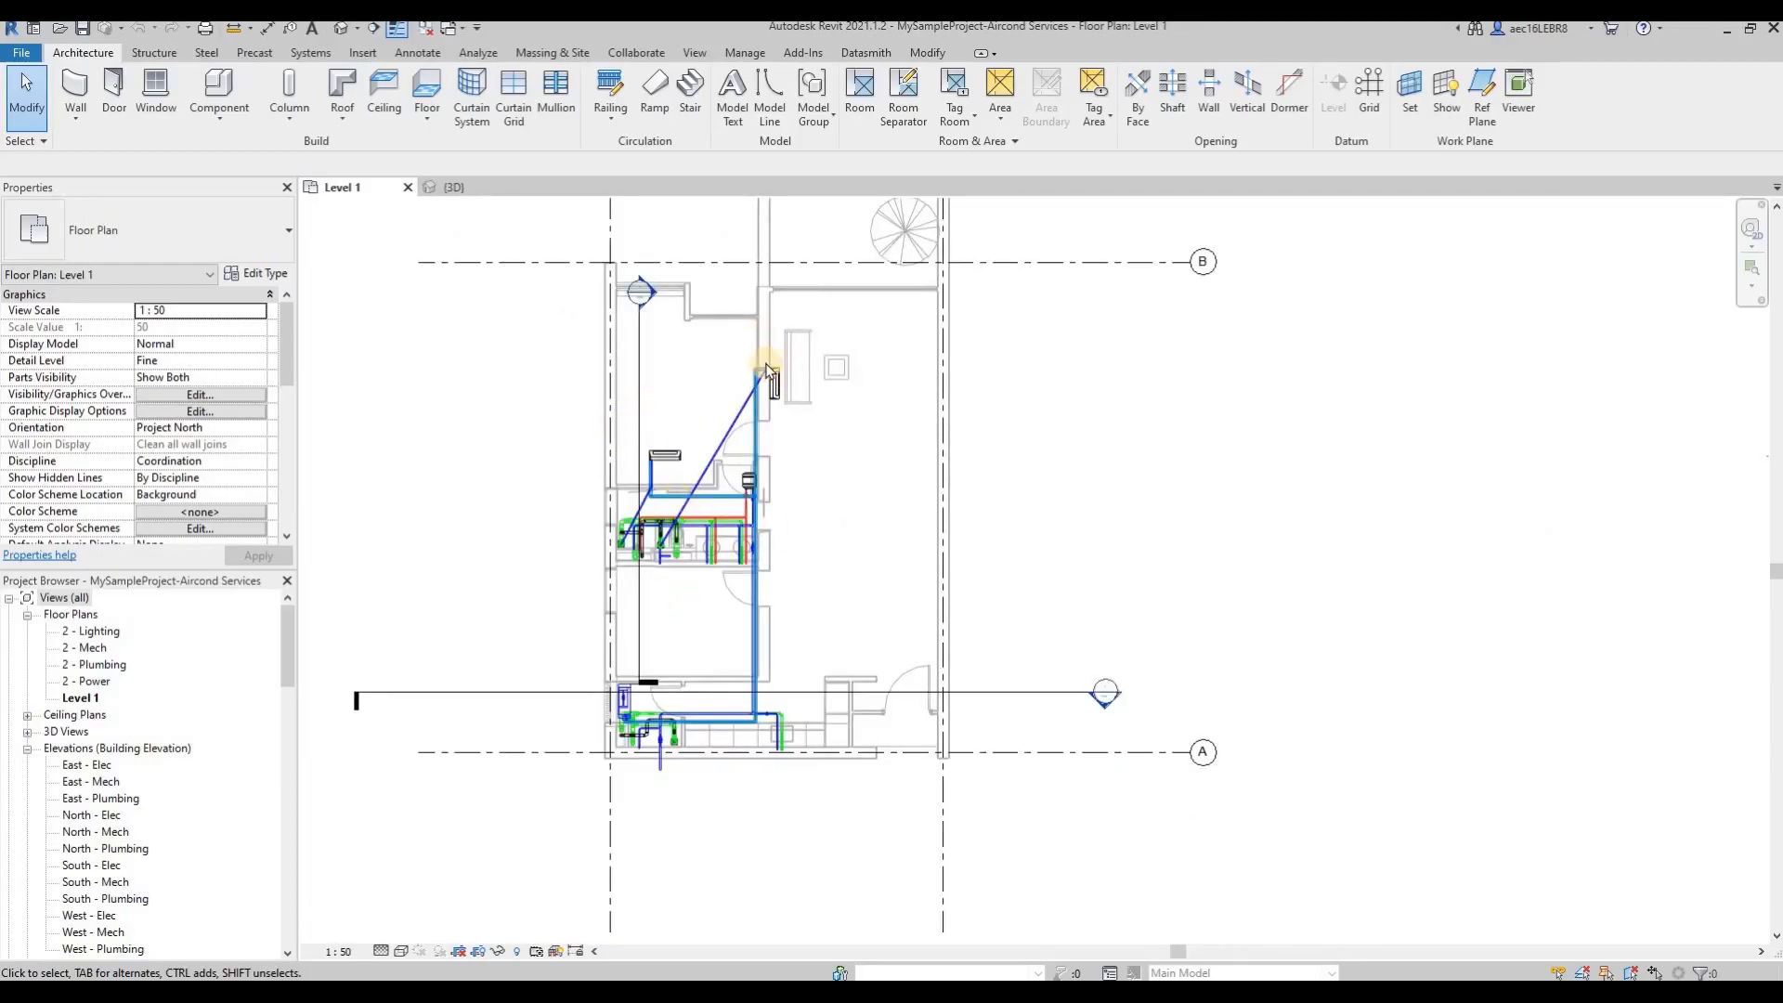
{"action": "scroll", "coordinate": [700, 531], "scroll_direction": "down", "scroll_amount": 1}
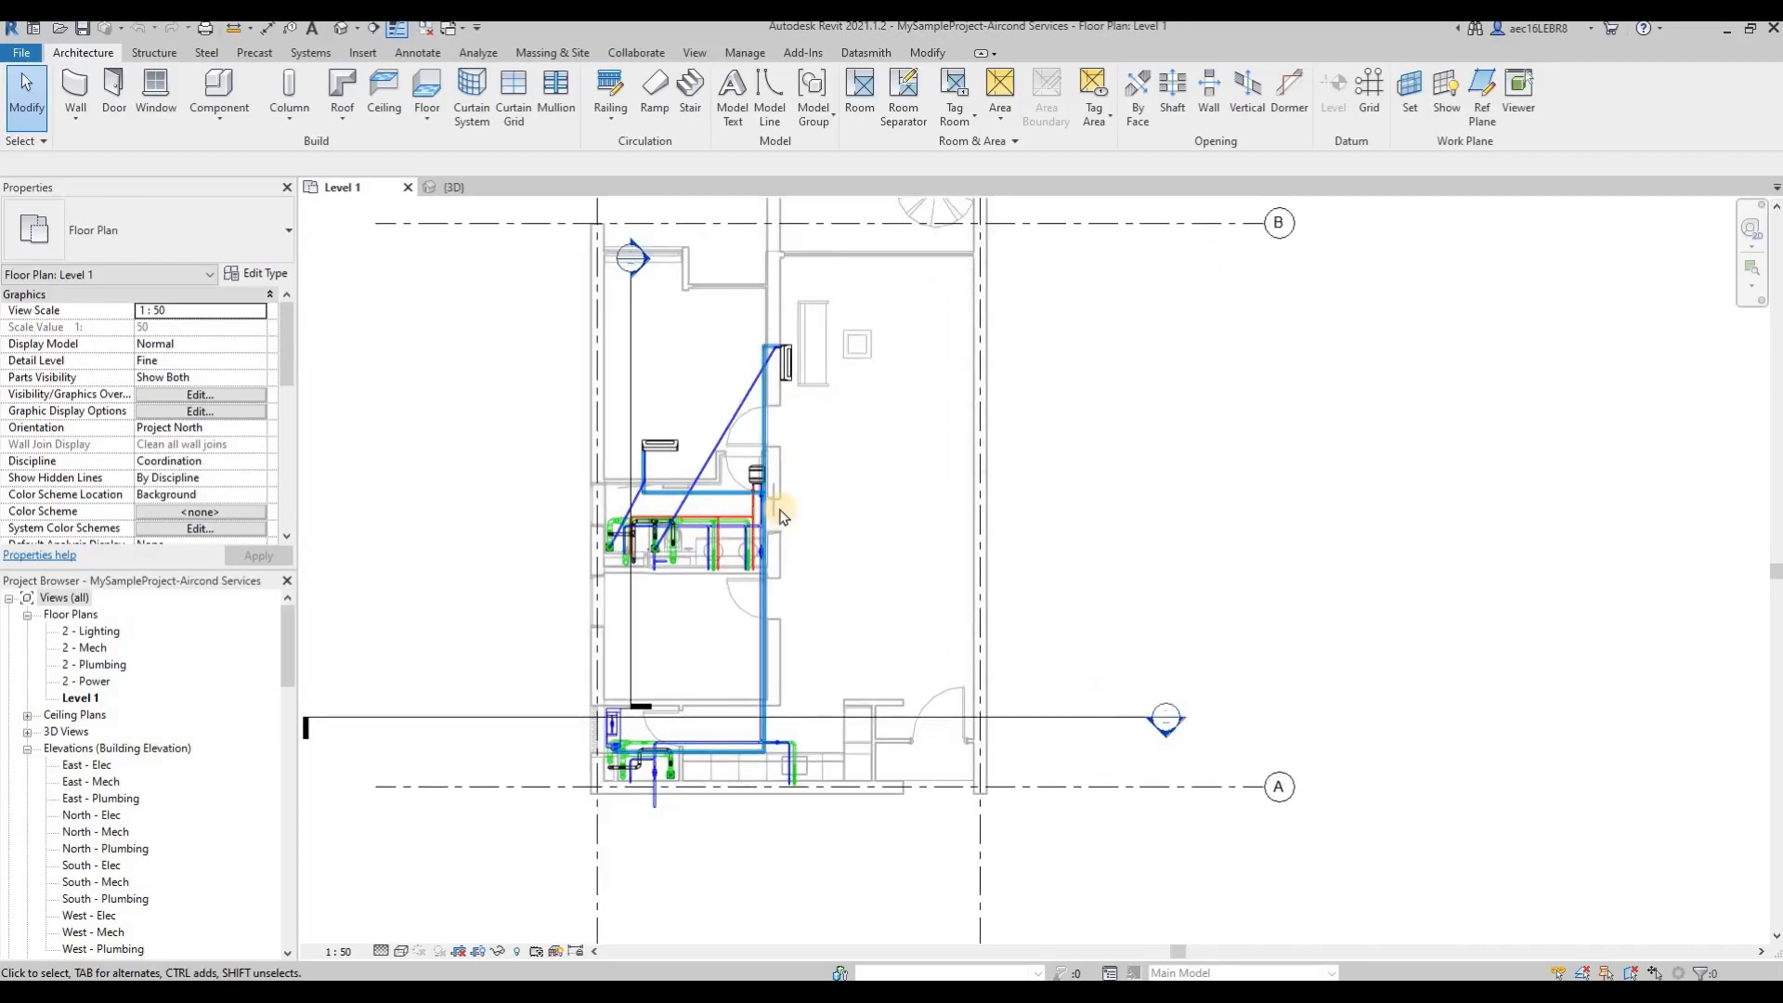
{"action": "scroll", "coordinate": [780, 501], "scroll_direction": "down", "scroll_amount": 1}
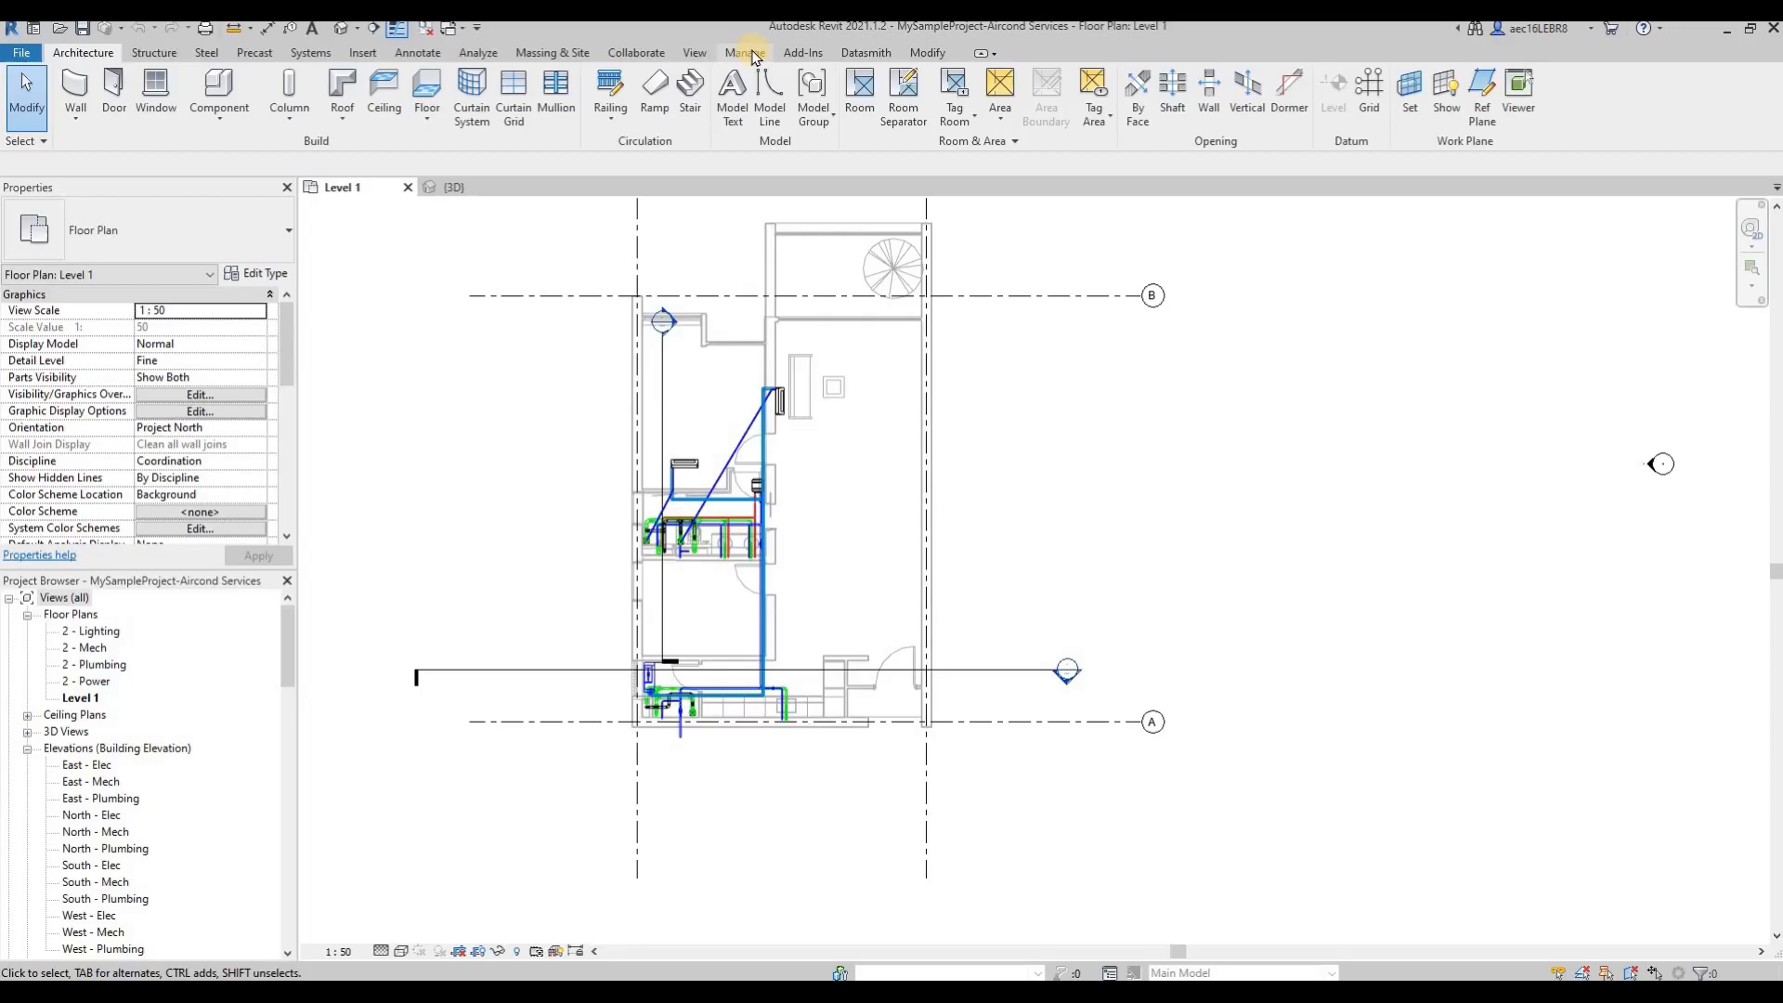
Step: Link MySampleProject-ELECTRICAL.rvt from the Online Training (Free) folder, under Online Classes on the desktop, into the air-conditioning project
{"action": "left_click", "coordinate": [749, 53]}
{"action": "left_click", "coordinate": [1176, 112]}
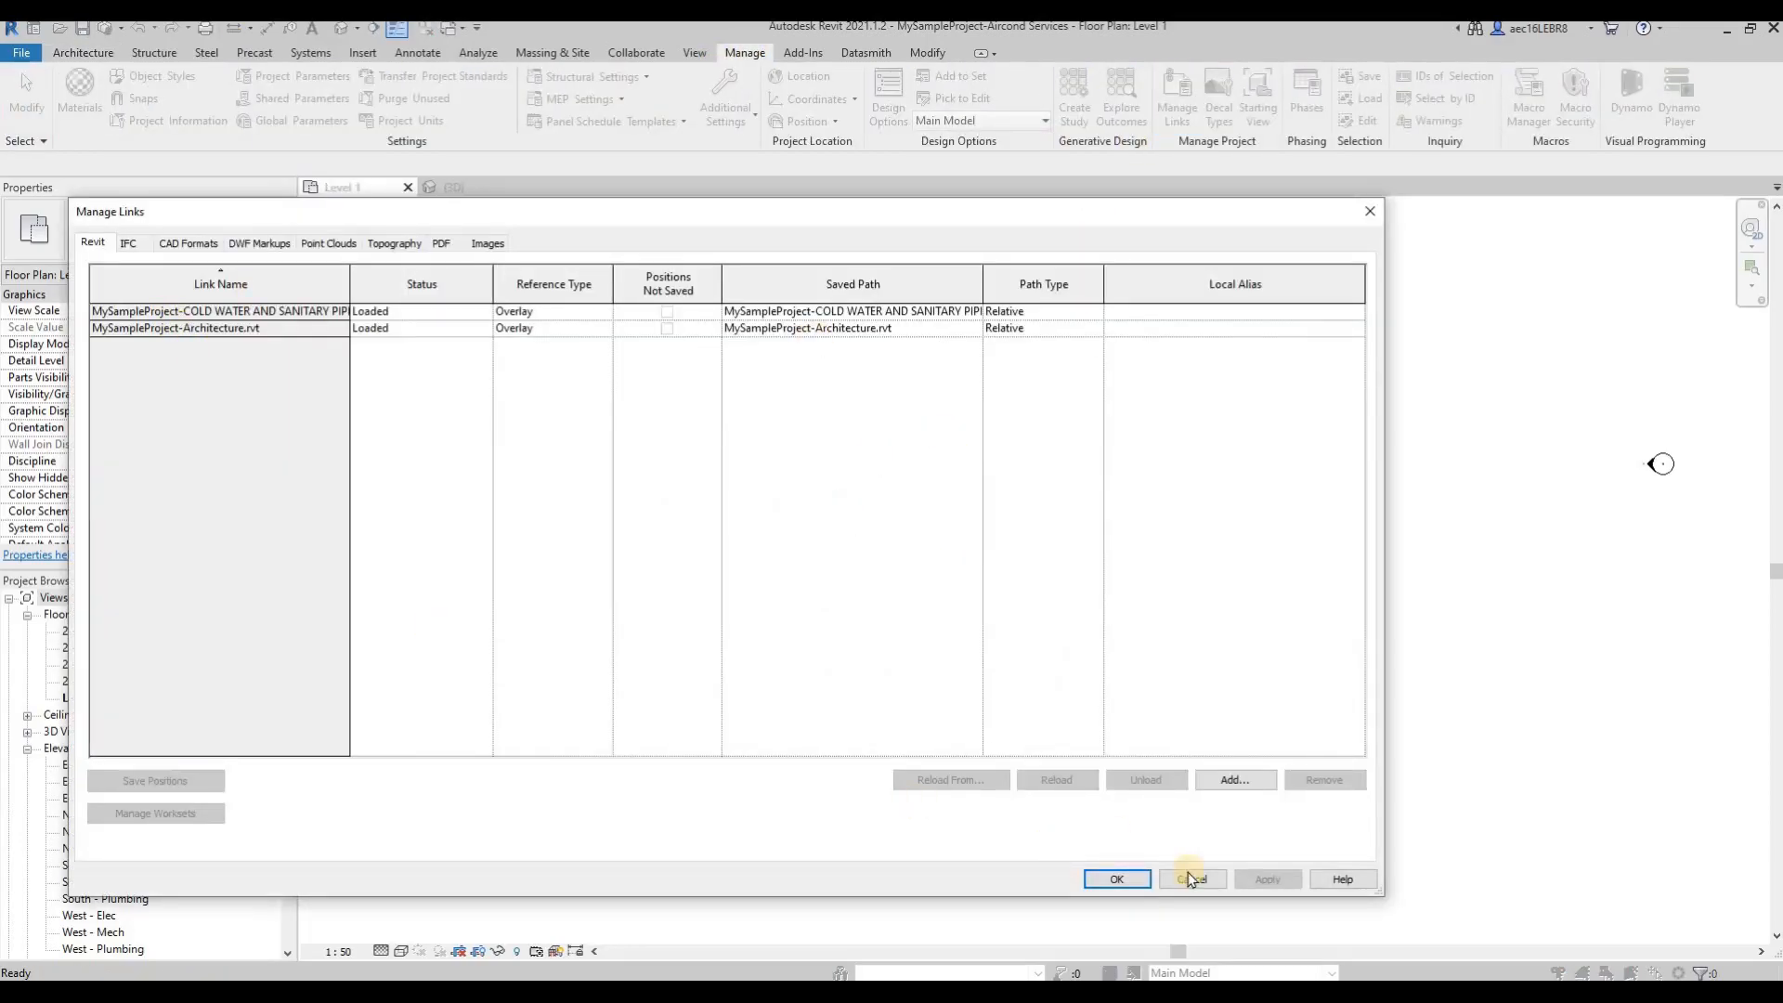
{"action": "left_click", "coordinate": [1235, 781]}
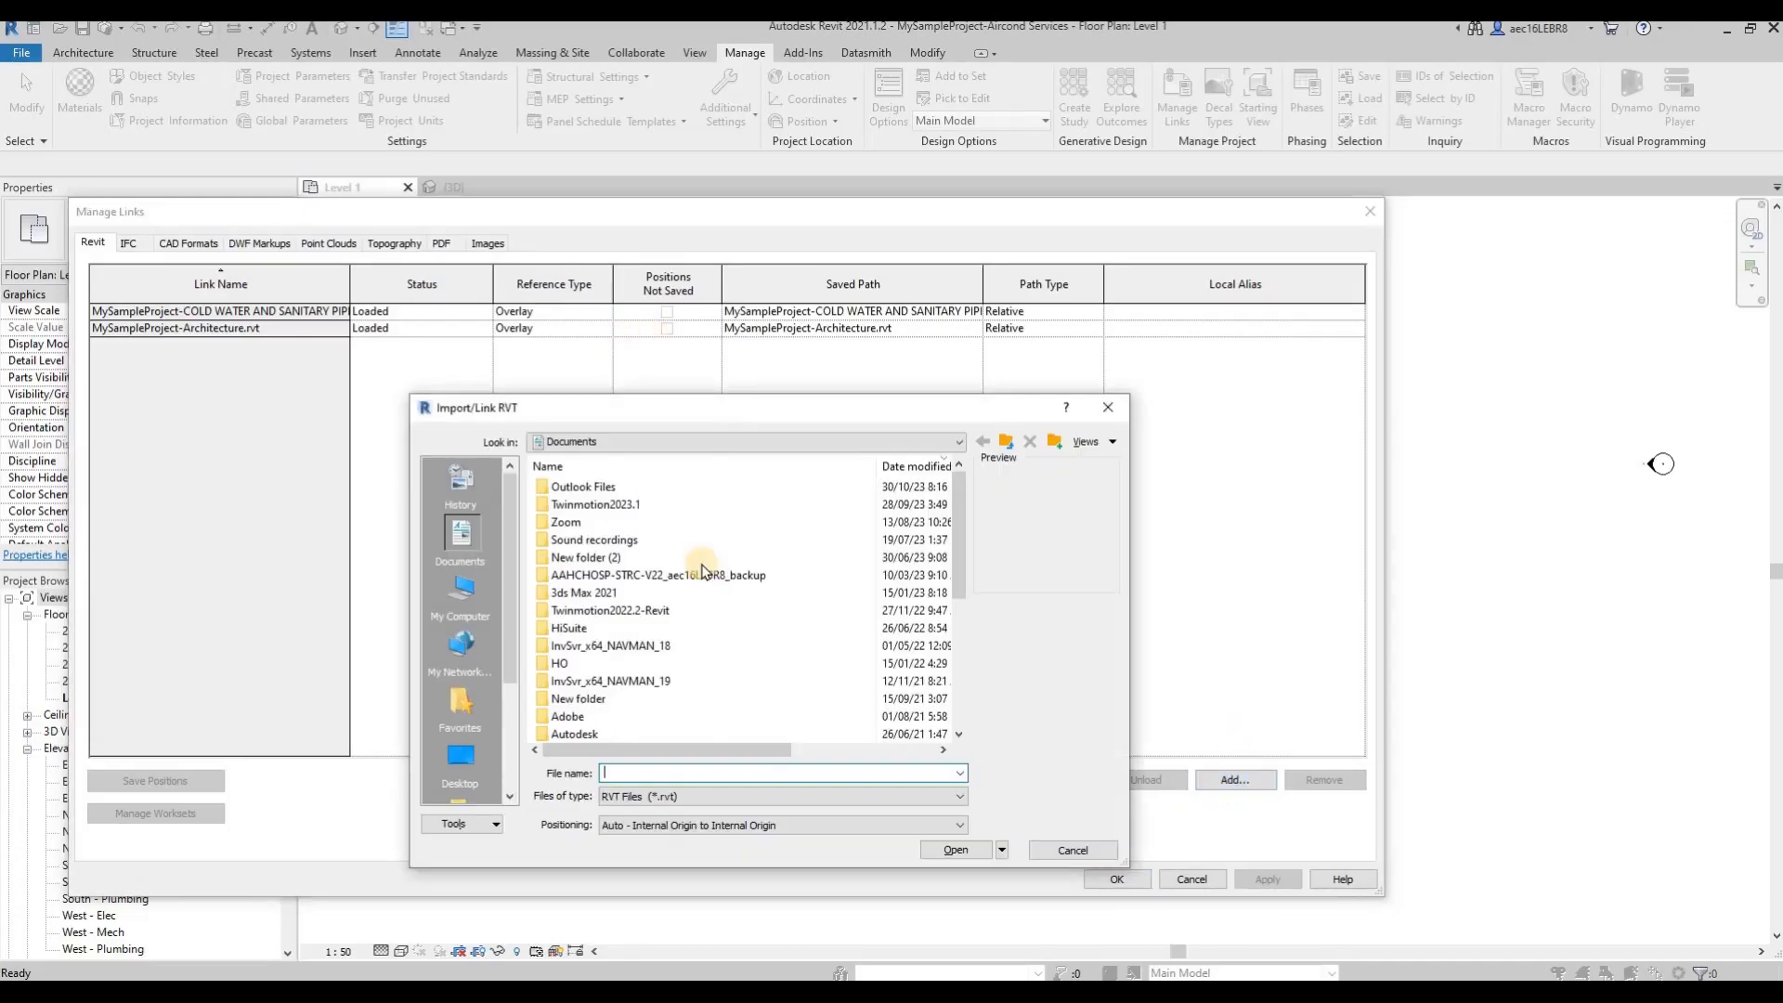
{"action": "left_click", "coordinate": [460, 757]}
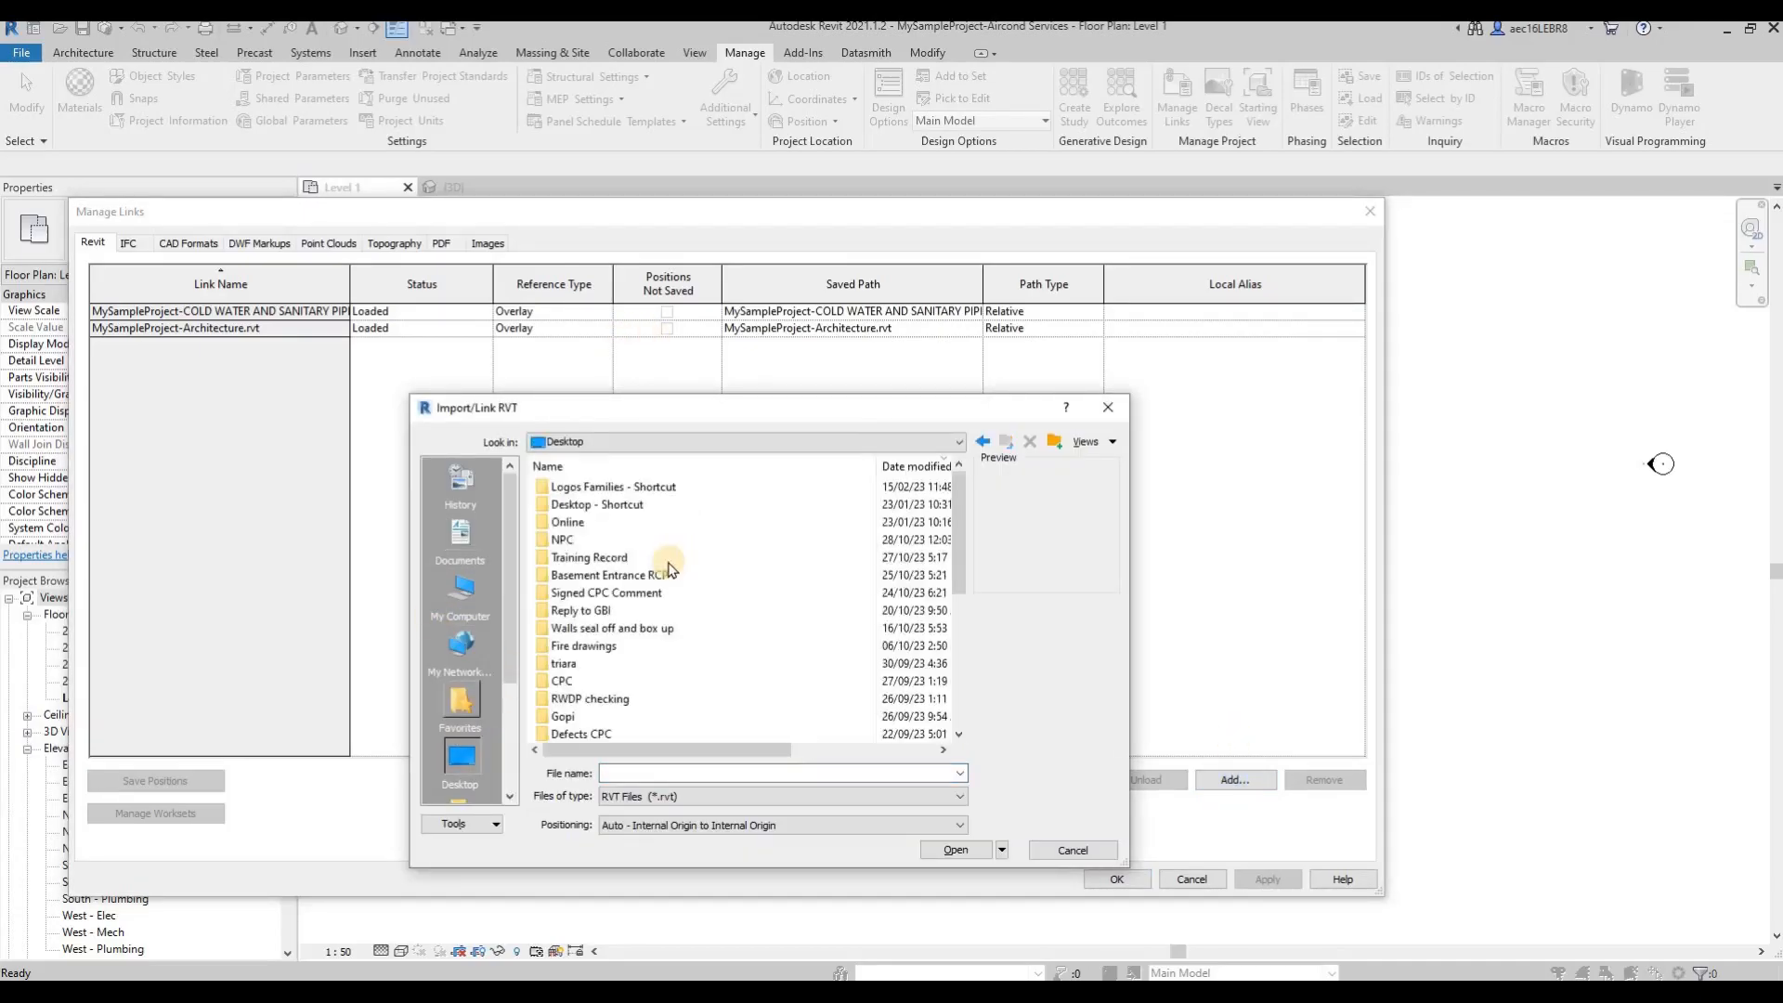
{"action": "double_click", "coordinate": [615, 522]}
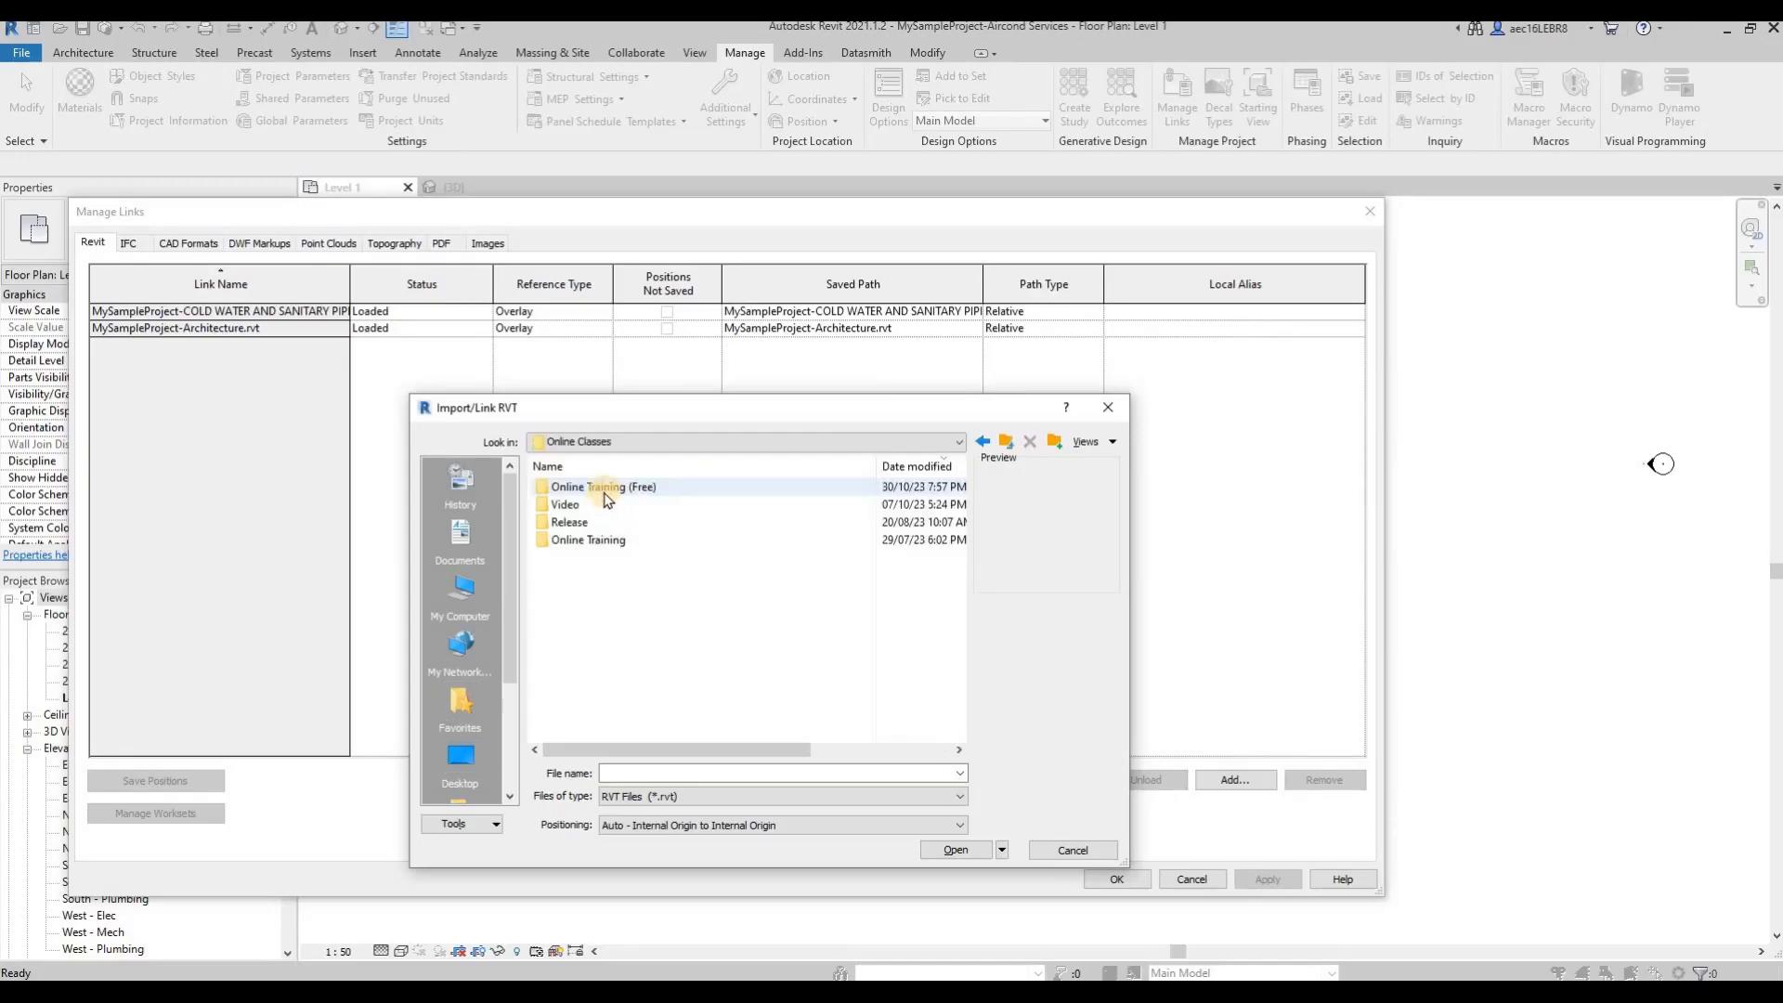
{"action": "double_click", "coordinate": [603, 493]}
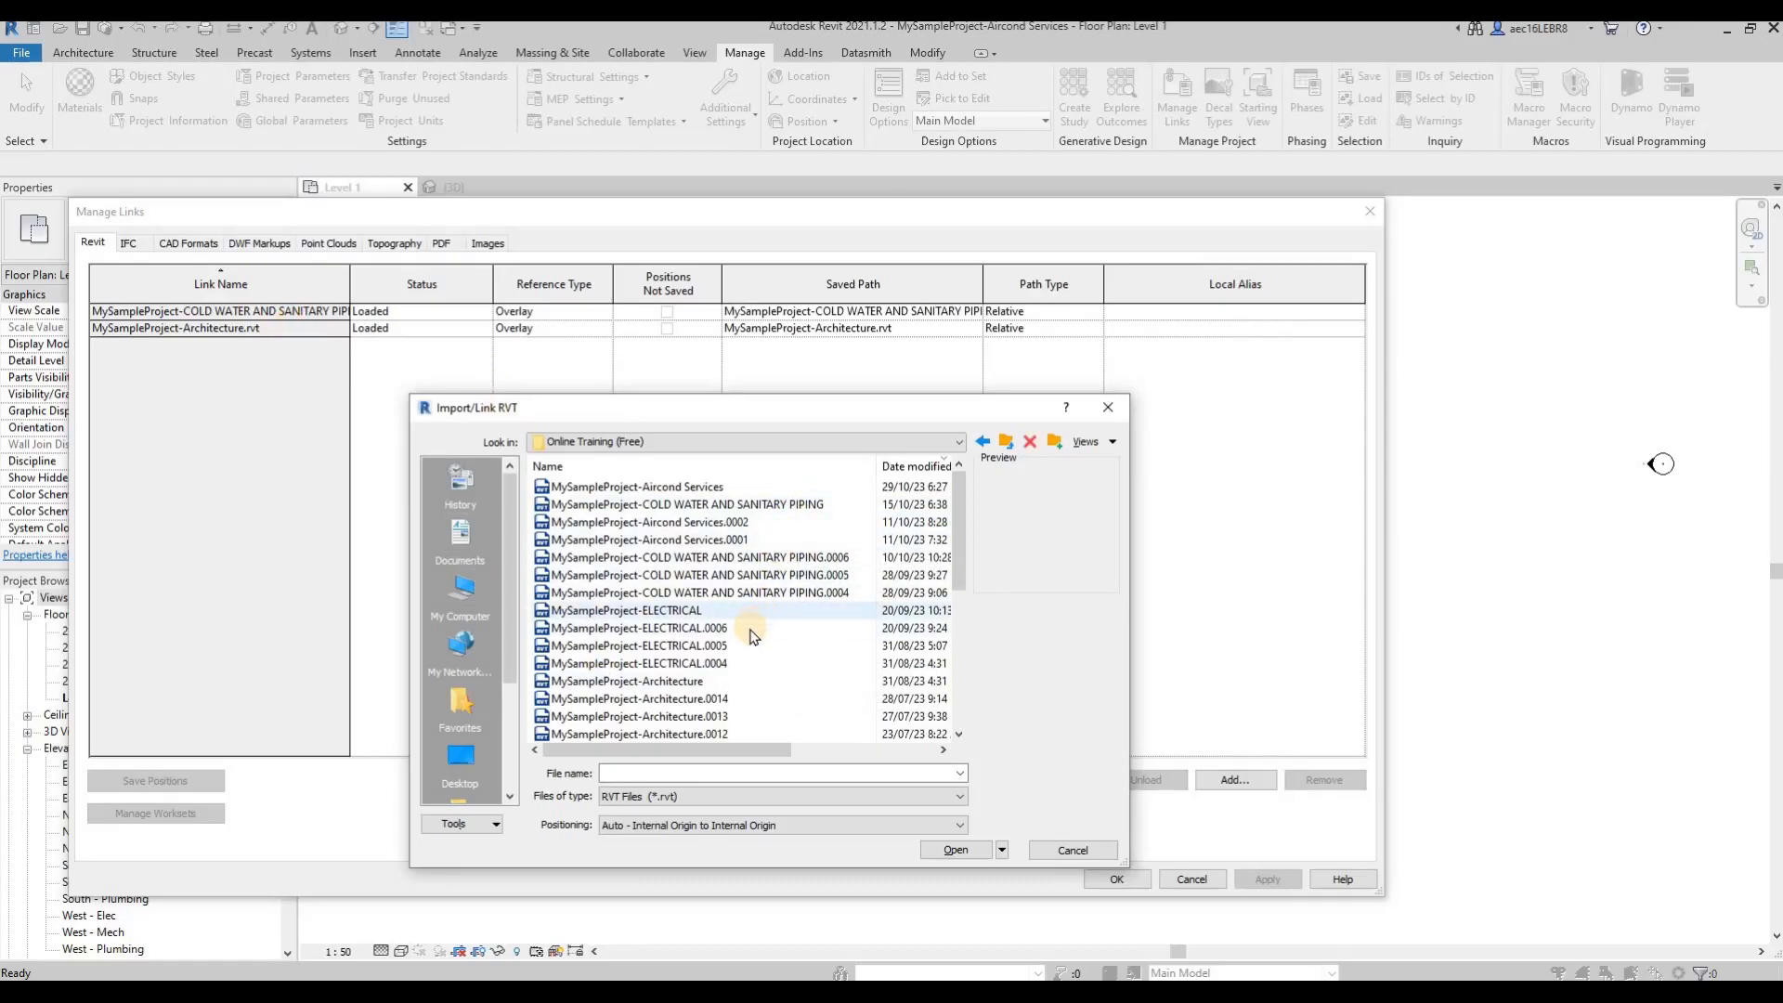
{"action": "left_click", "coordinate": [749, 614]}
{"action": "scroll", "coordinate": [745, 557], "scroll_direction": "down", "scroll_amount": 5}
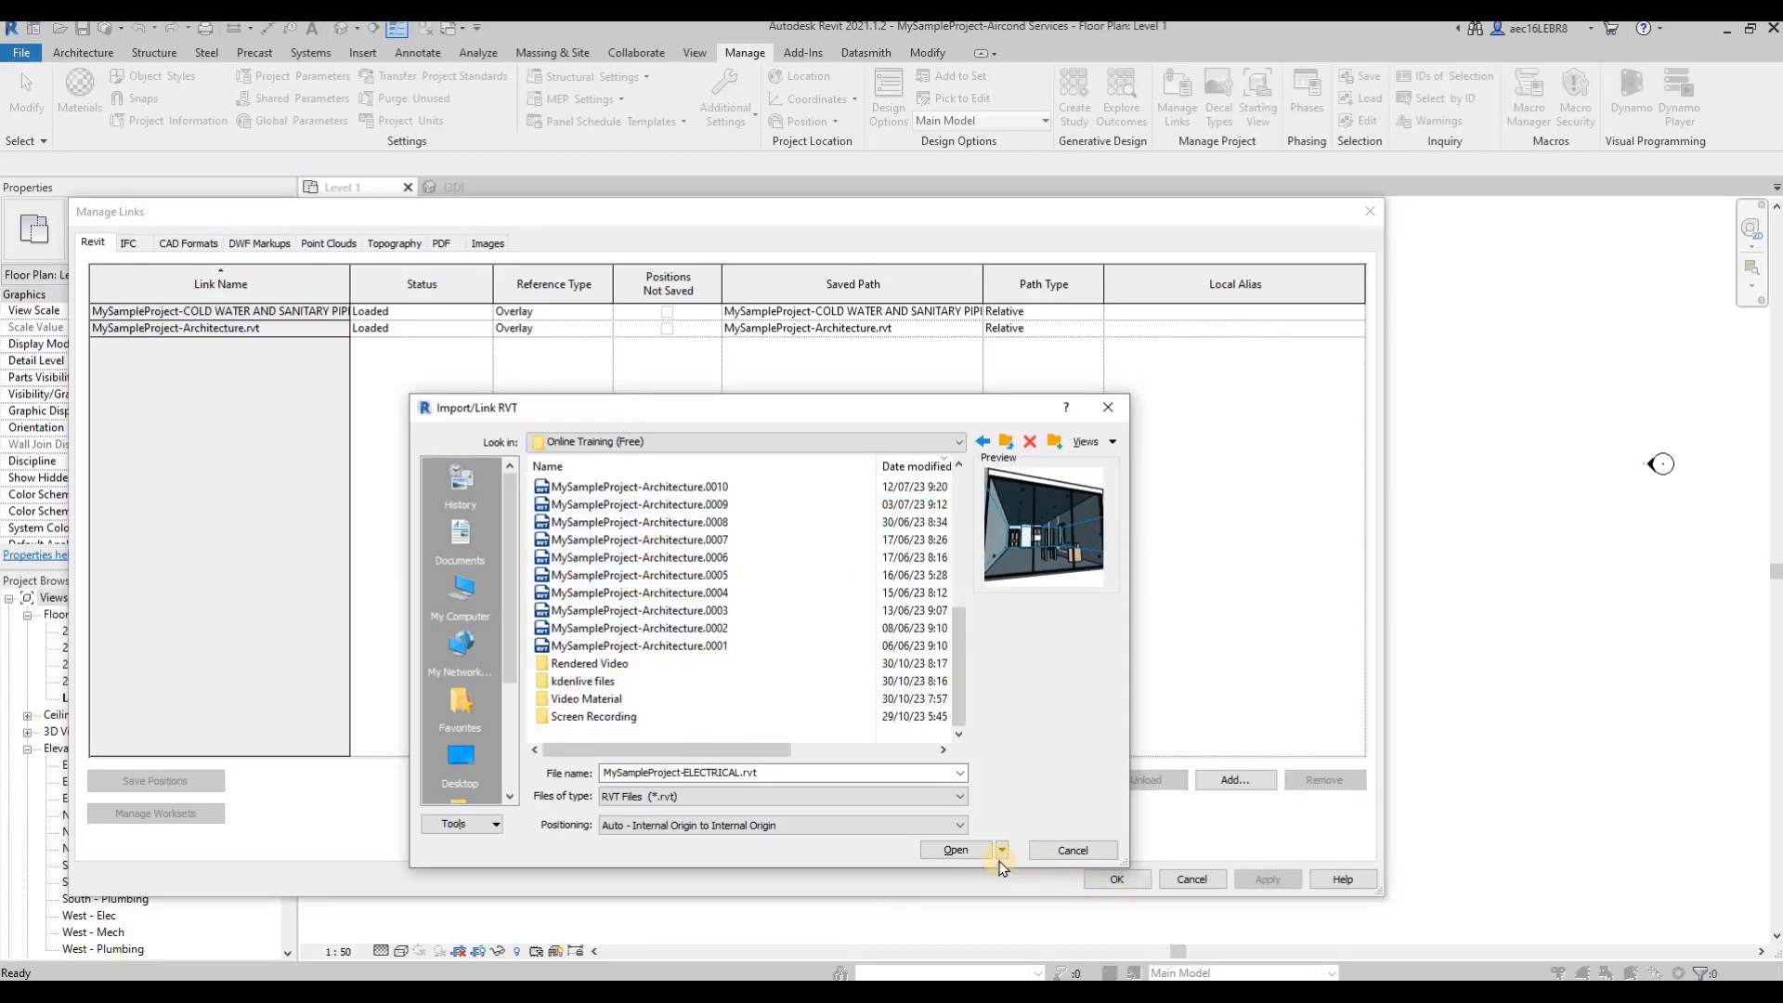
{"action": "left_click", "coordinate": [954, 850]}
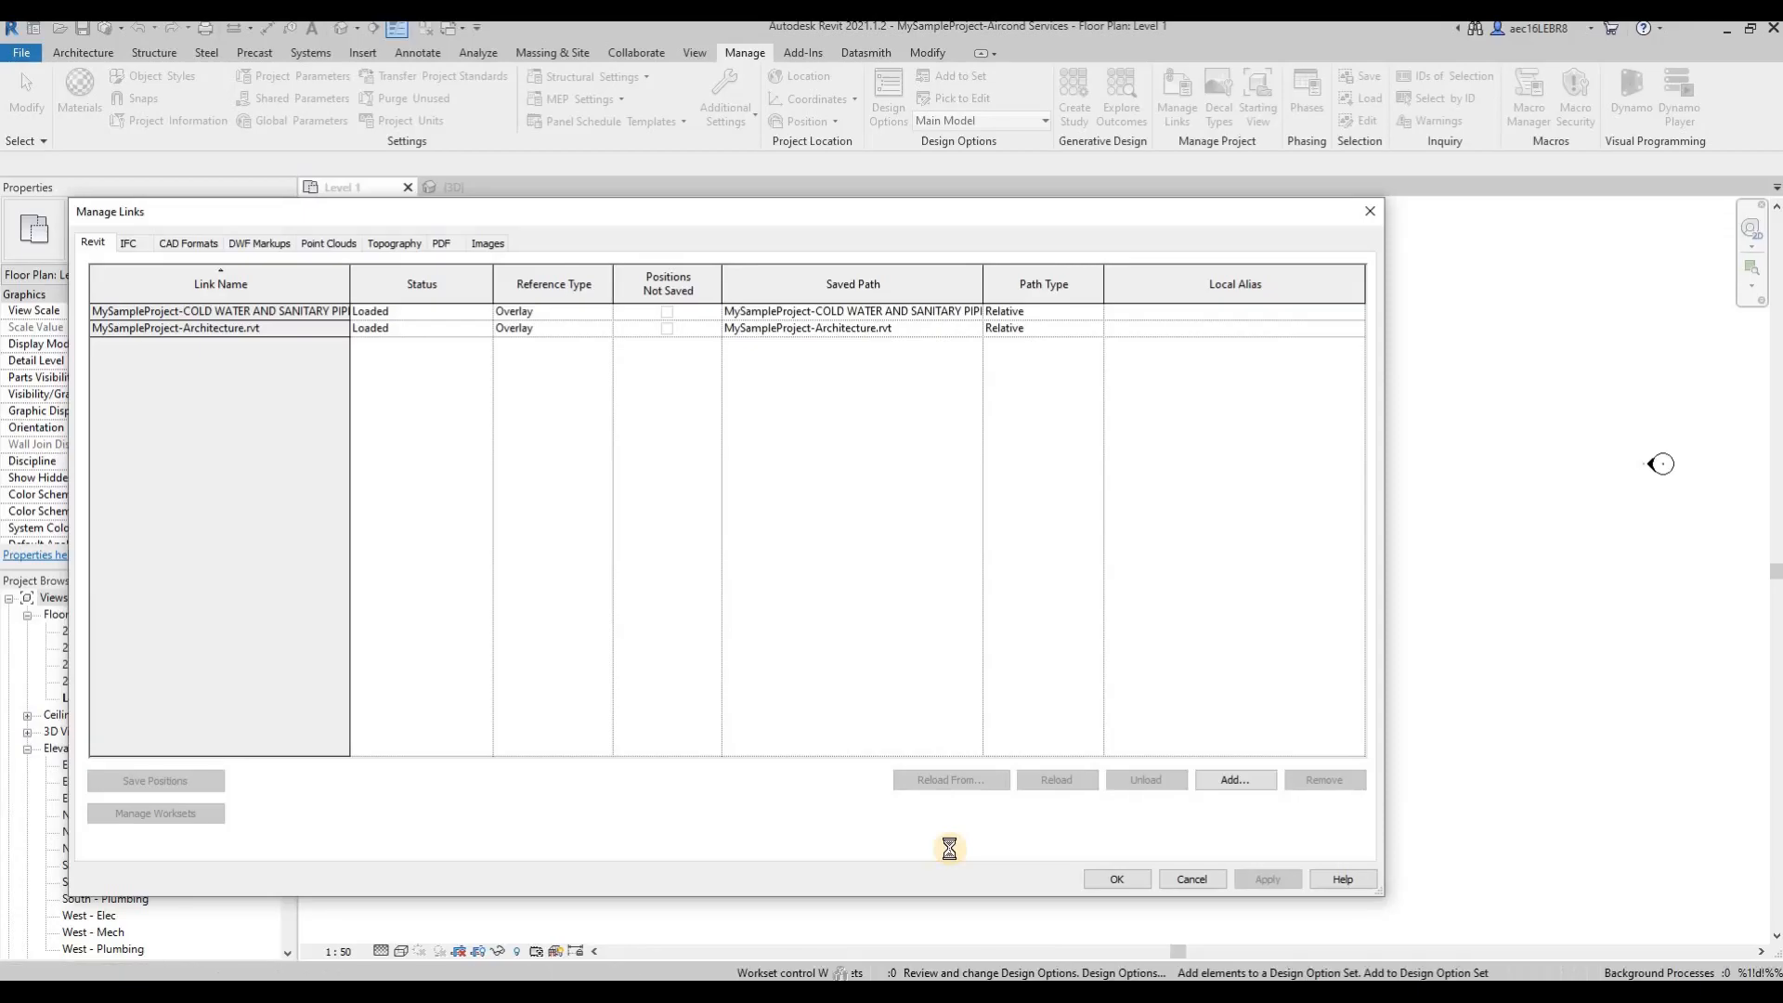
{"action": "left_click", "coordinate": [1117, 878]}
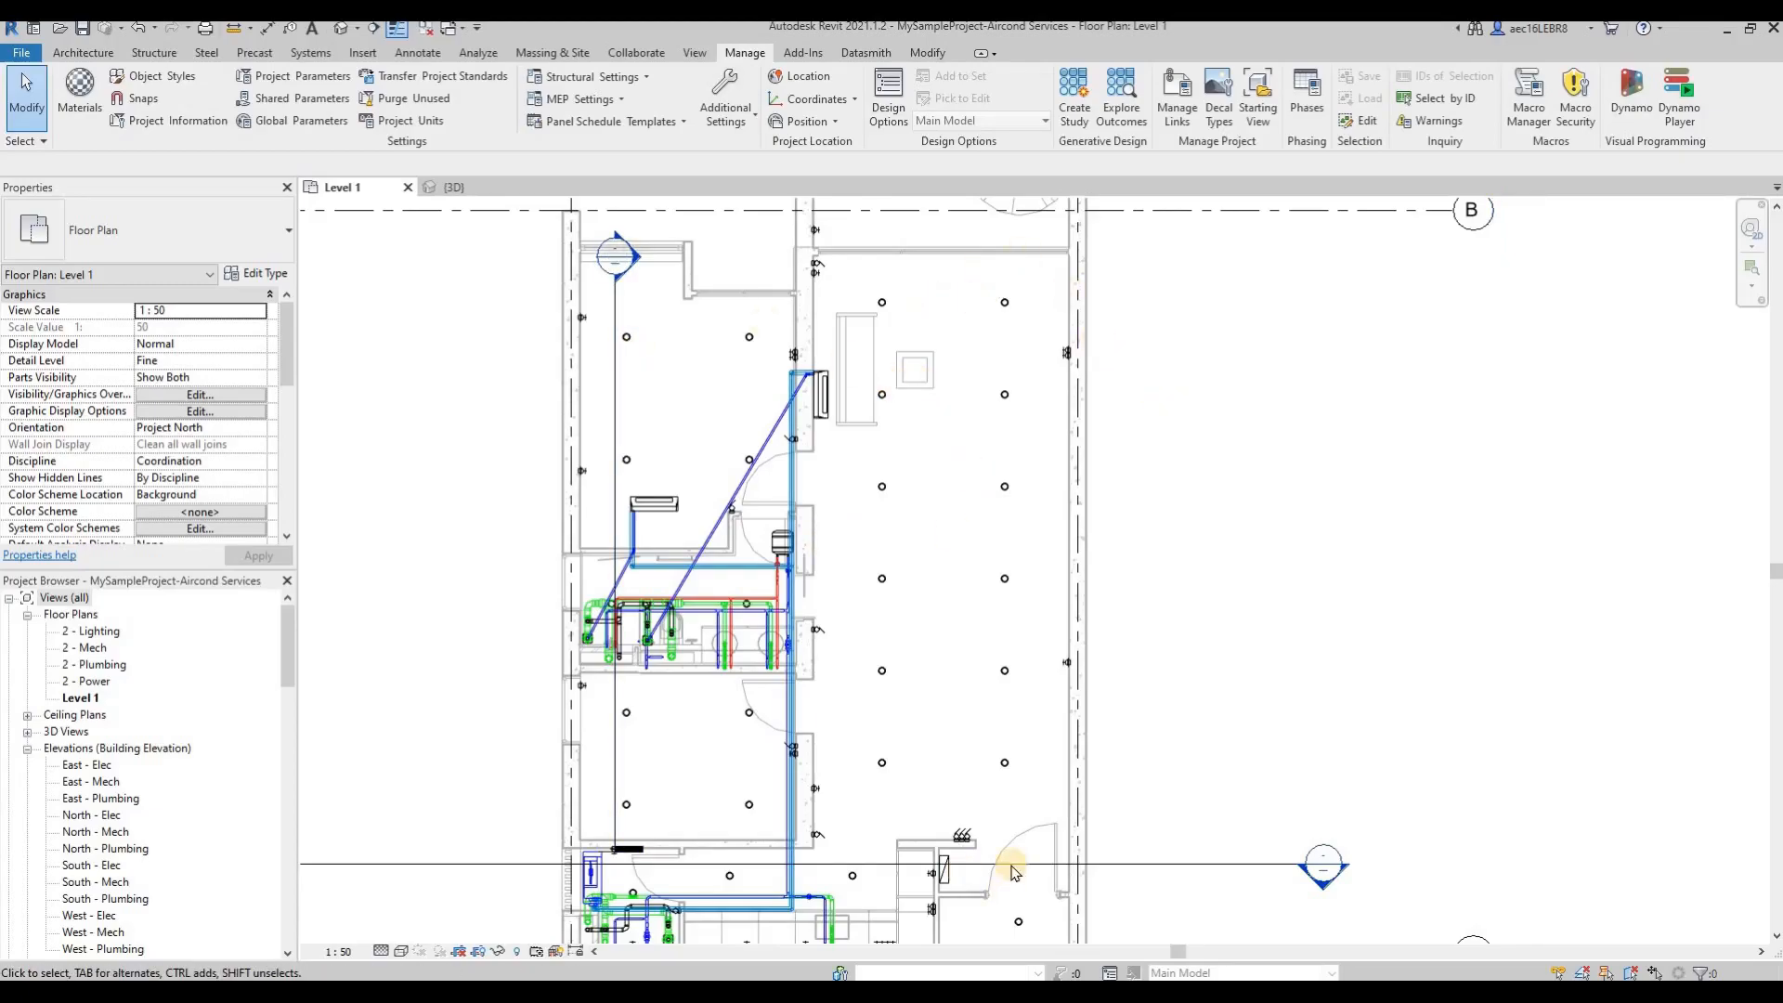
Step: Move the horizontal building section line on Level 1 up so it cuts through the wall-mounted air-conditioning unit beside the sofa
{"action": "left_click_drag", "start_coordinate": [1012, 862], "coordinate": [1172, 583]}
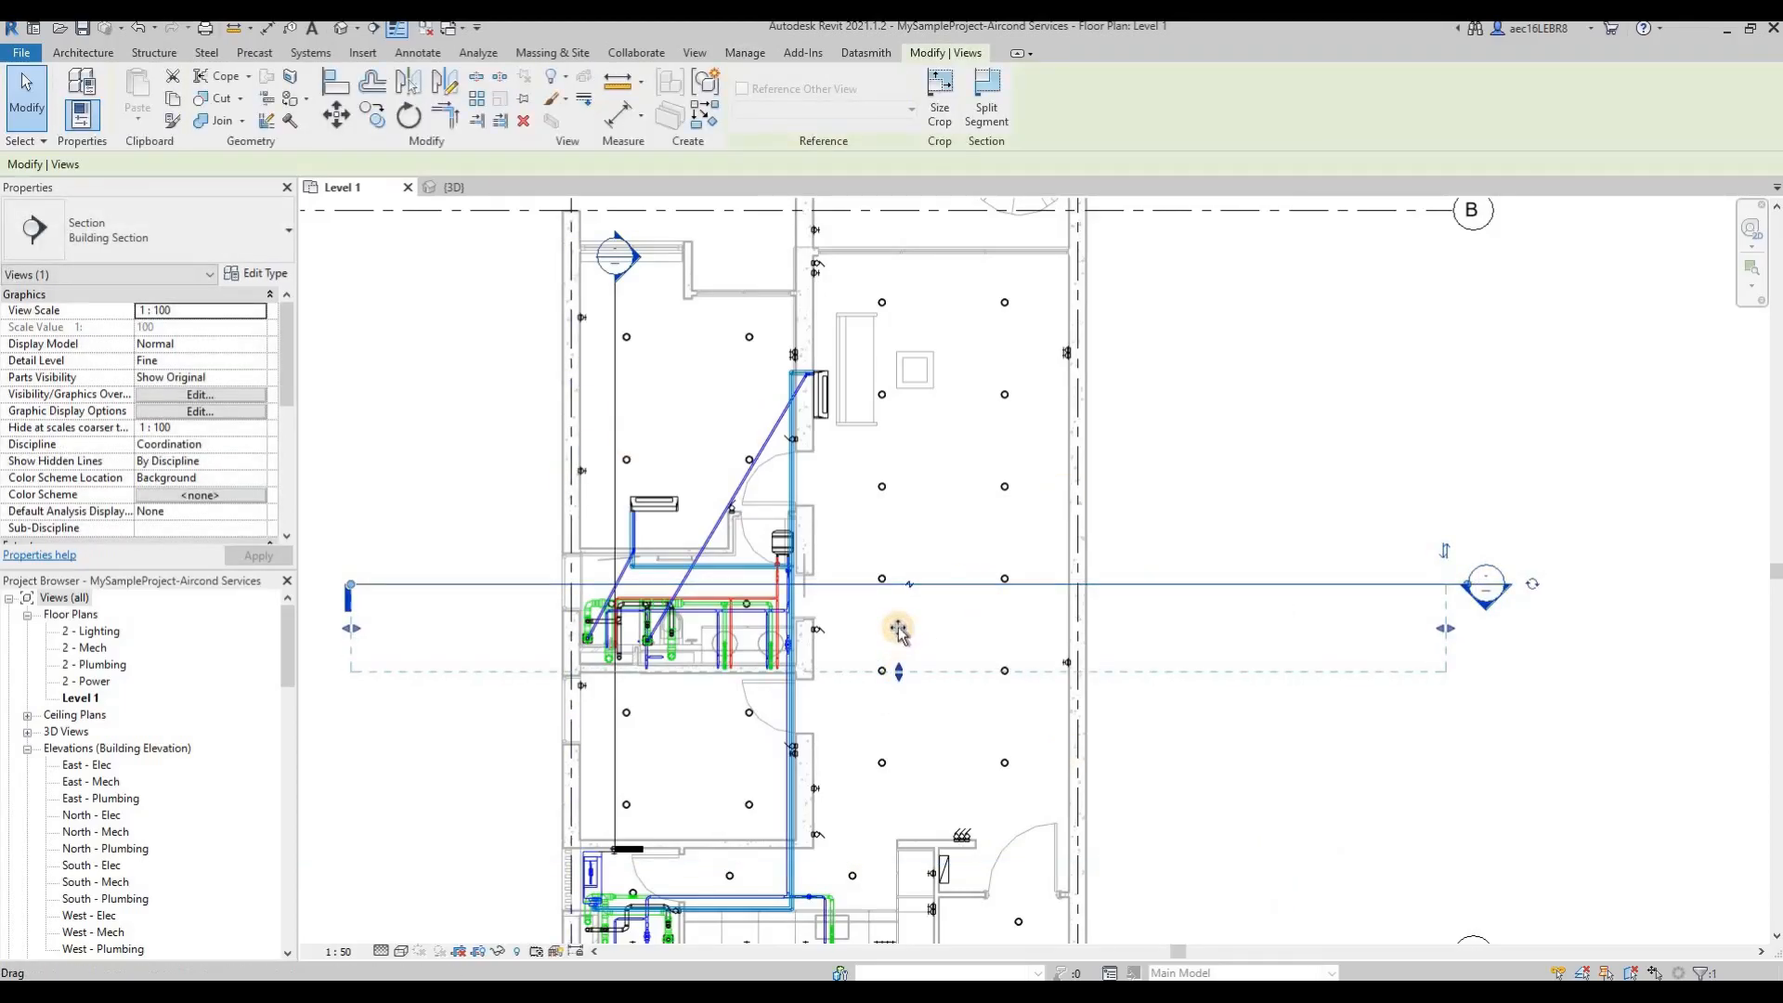
{"action": "scroll", "coordinate": [759, 500], "scroll_direction": "down", "scroll_amount": 2}
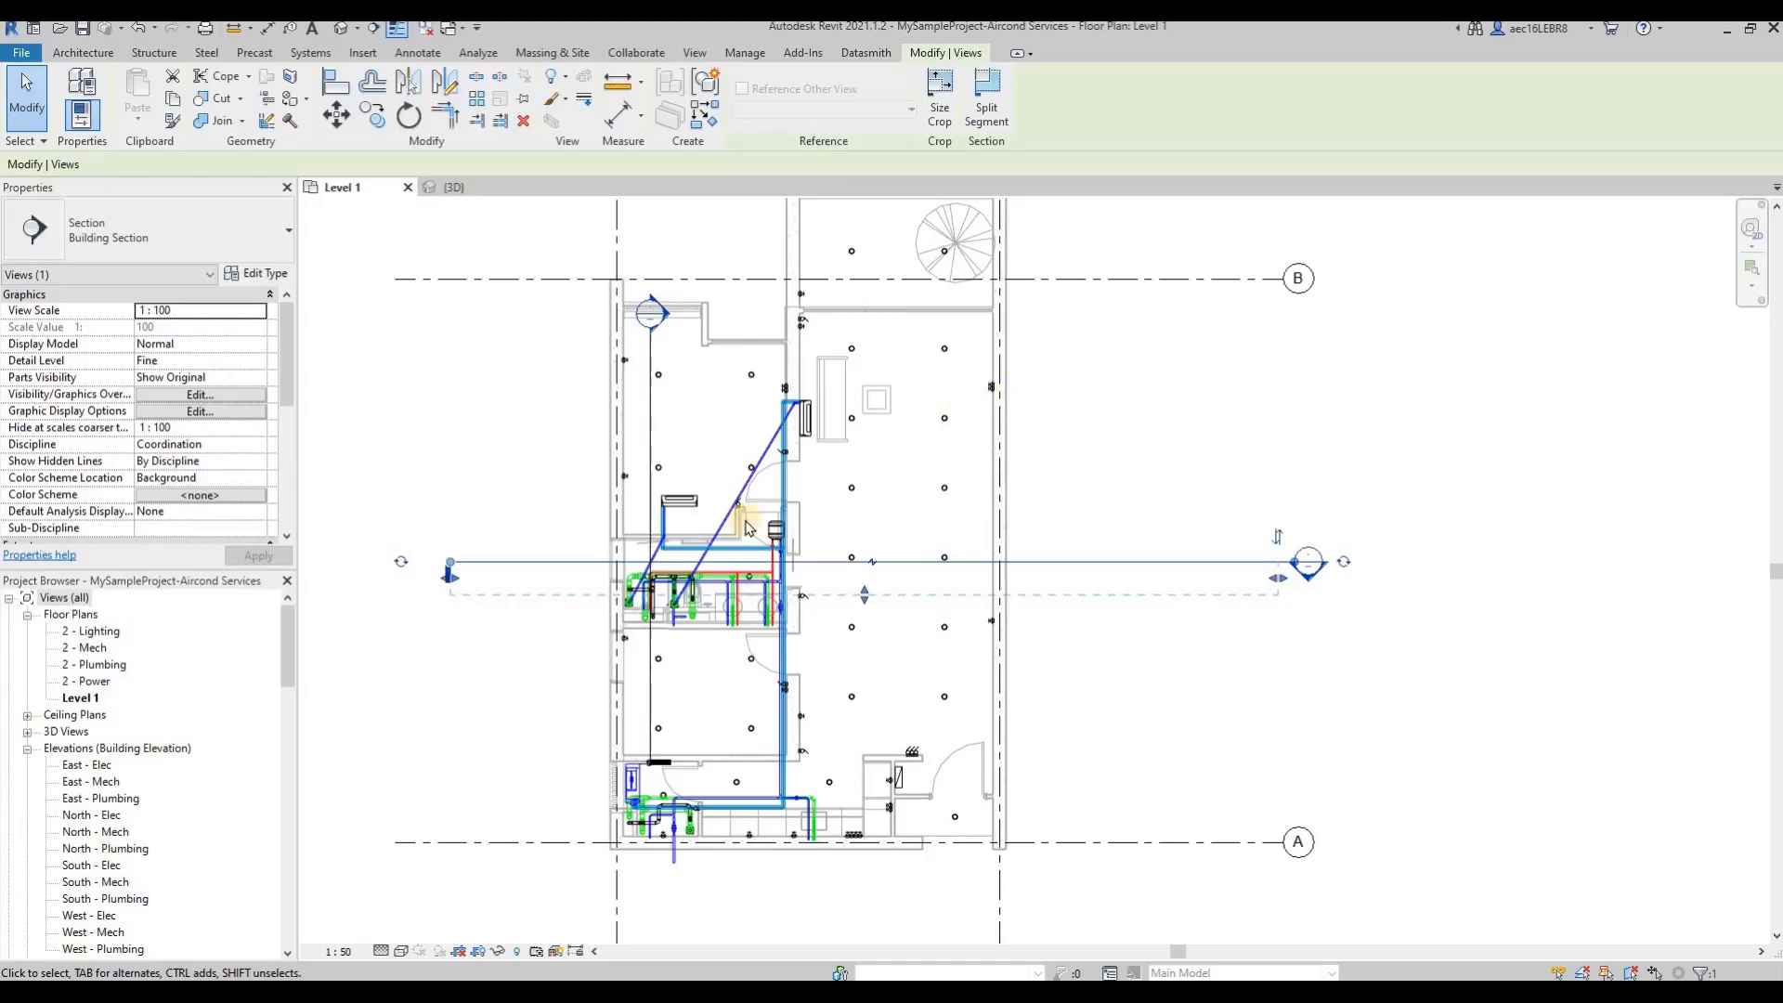
{"action": "left_click_drag", "start_coordinate": [890, 558], "coordinate": [857, 415]}
{"action": "scroll", "coordinate": [727, 506], "scroll_direction": "up", "scroll_amount": 2}
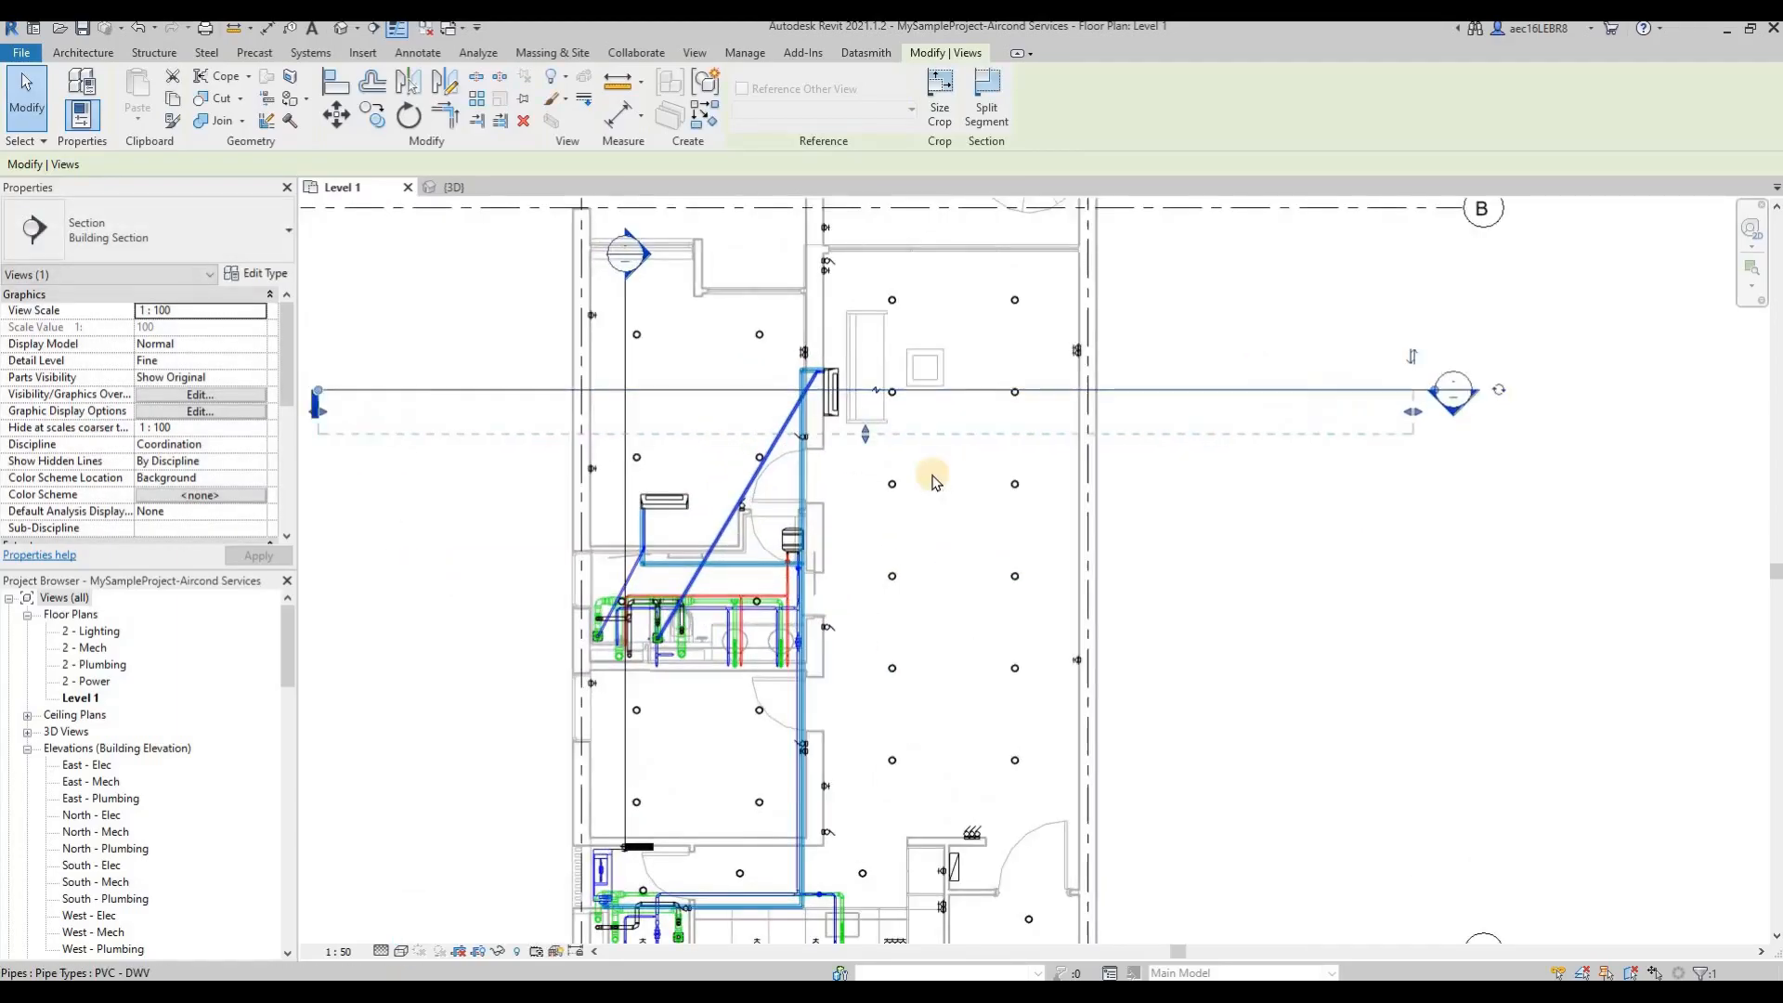
Step: Examine the filters applied to the Level 1 floor plan and the rule-based filters available to add
{"action": "key", "text": "v"}
{"action": "key", "text": "g"}
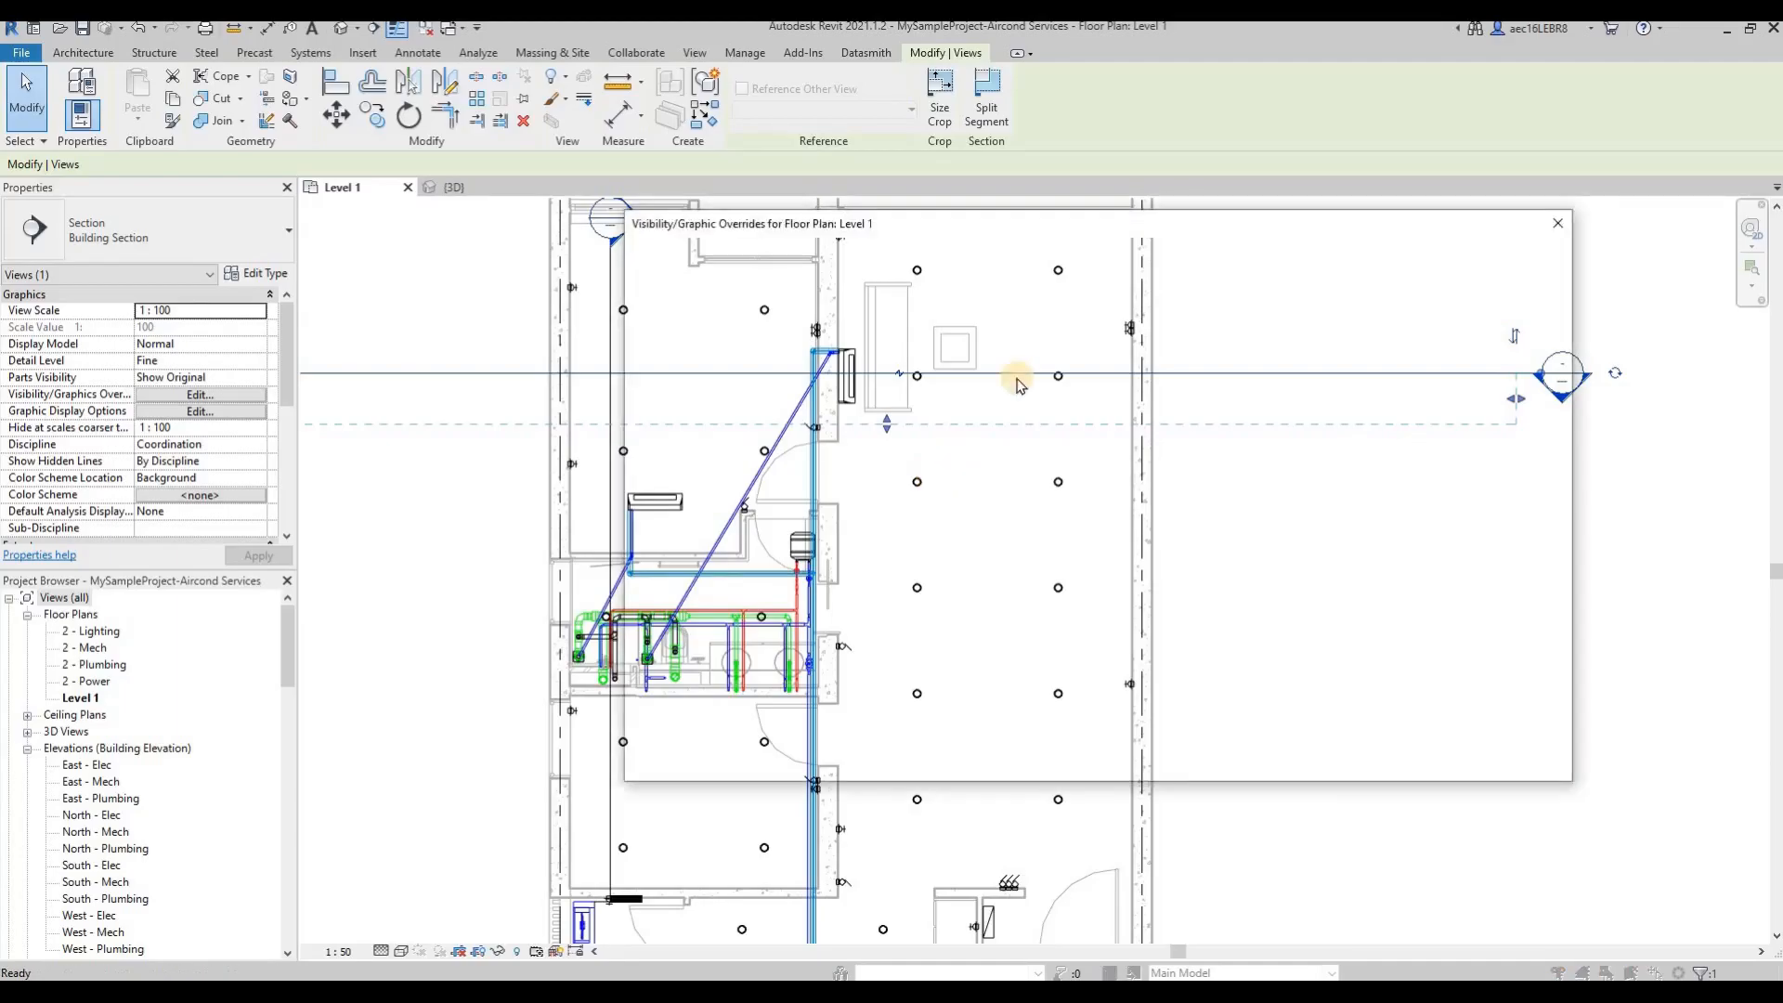
{"action": "left_click", "coordinate": [1084, 255]}
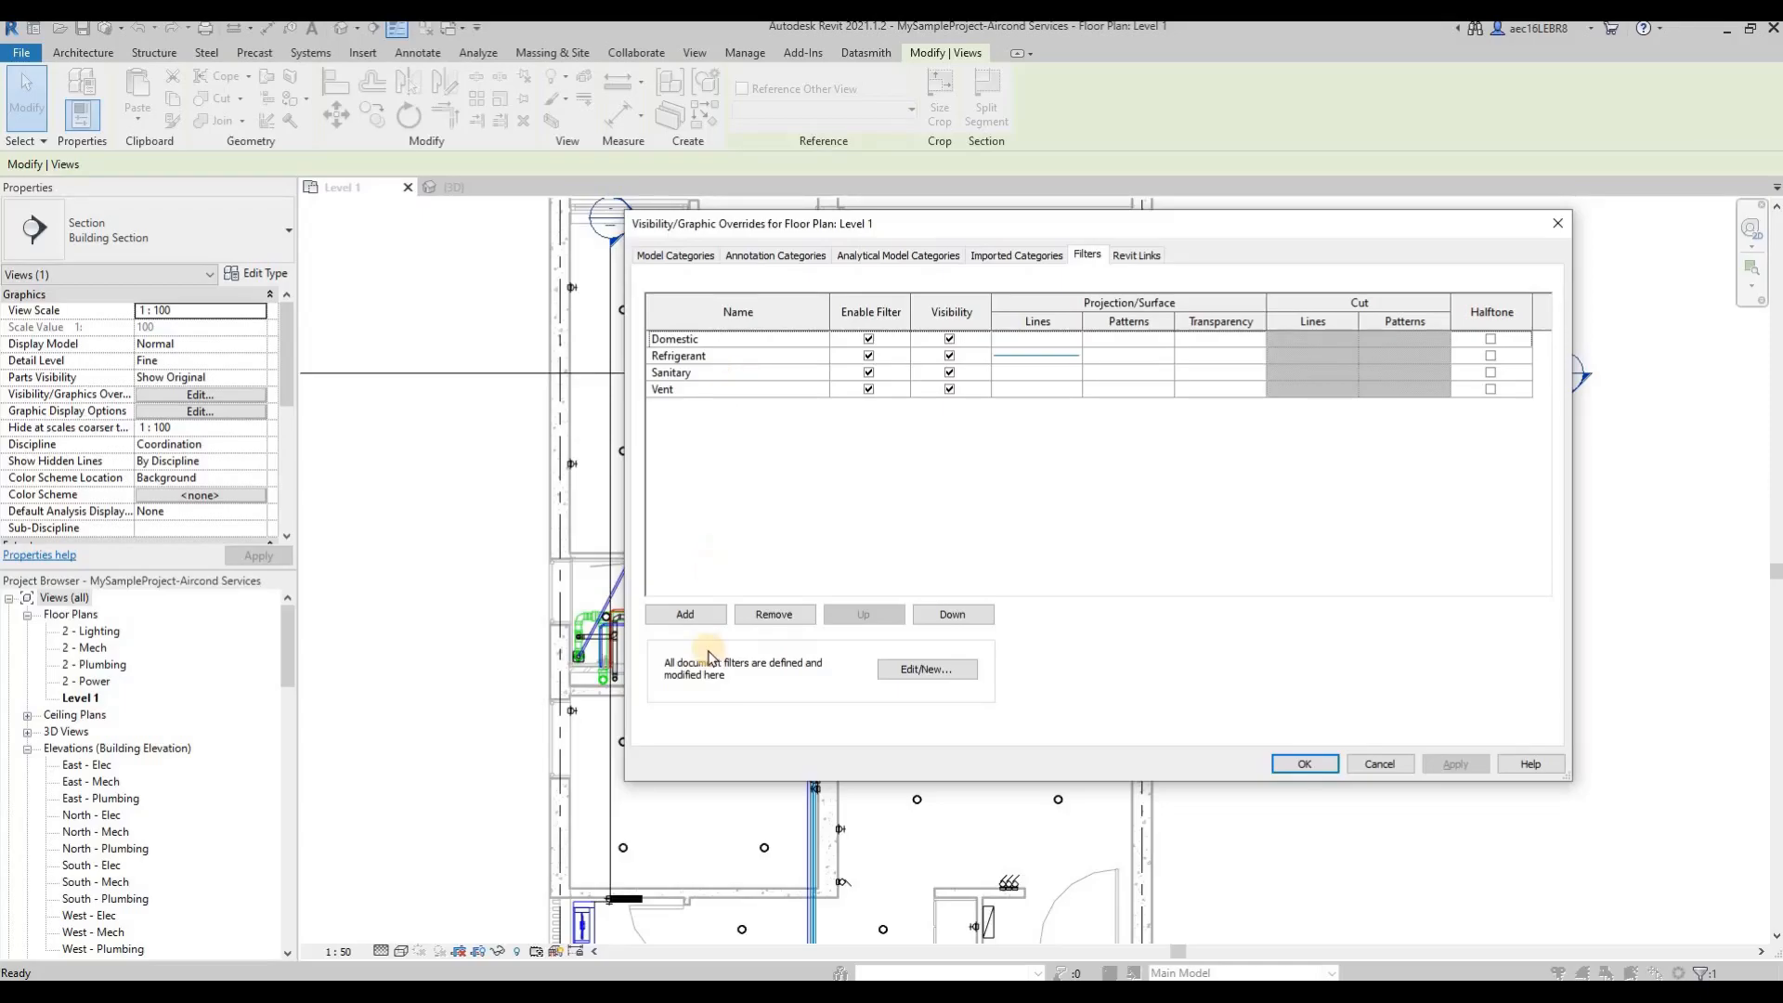
{"action": "left_click", "coordinate": [721, 616]}
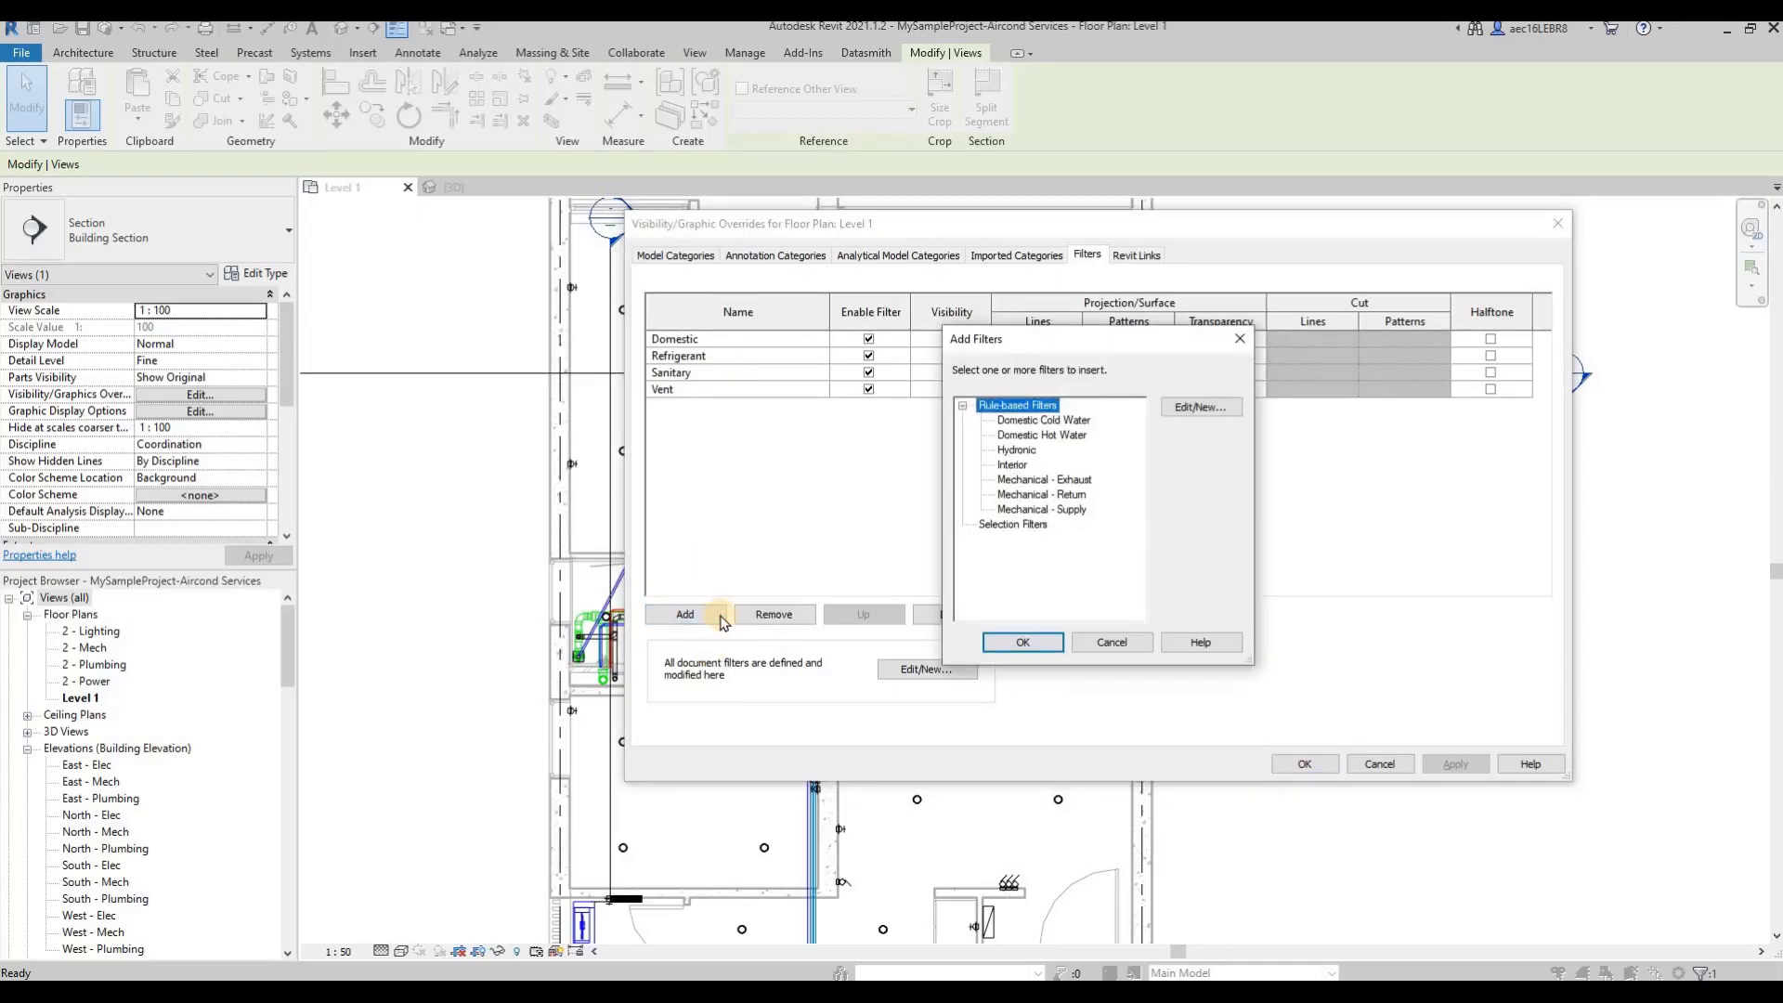
{"action": "left_click", "coordinate": [1238, 344]}
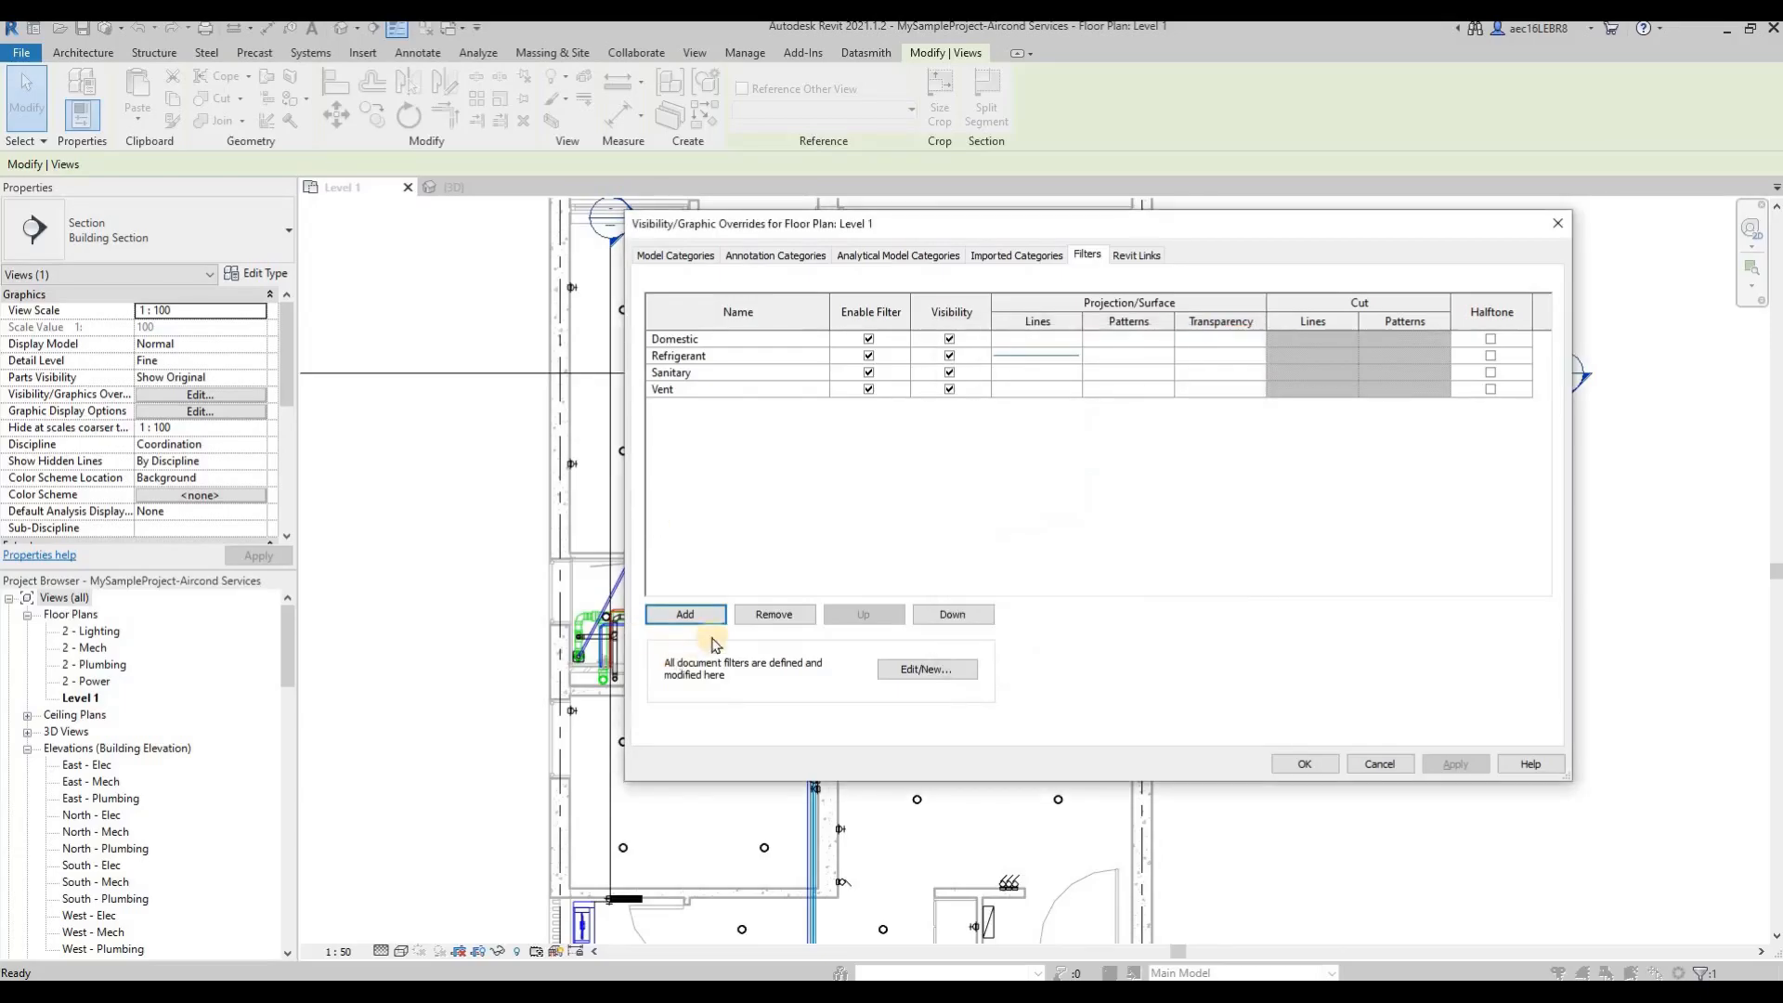
{"action": "left_click", "coordinate": [962, 681]}
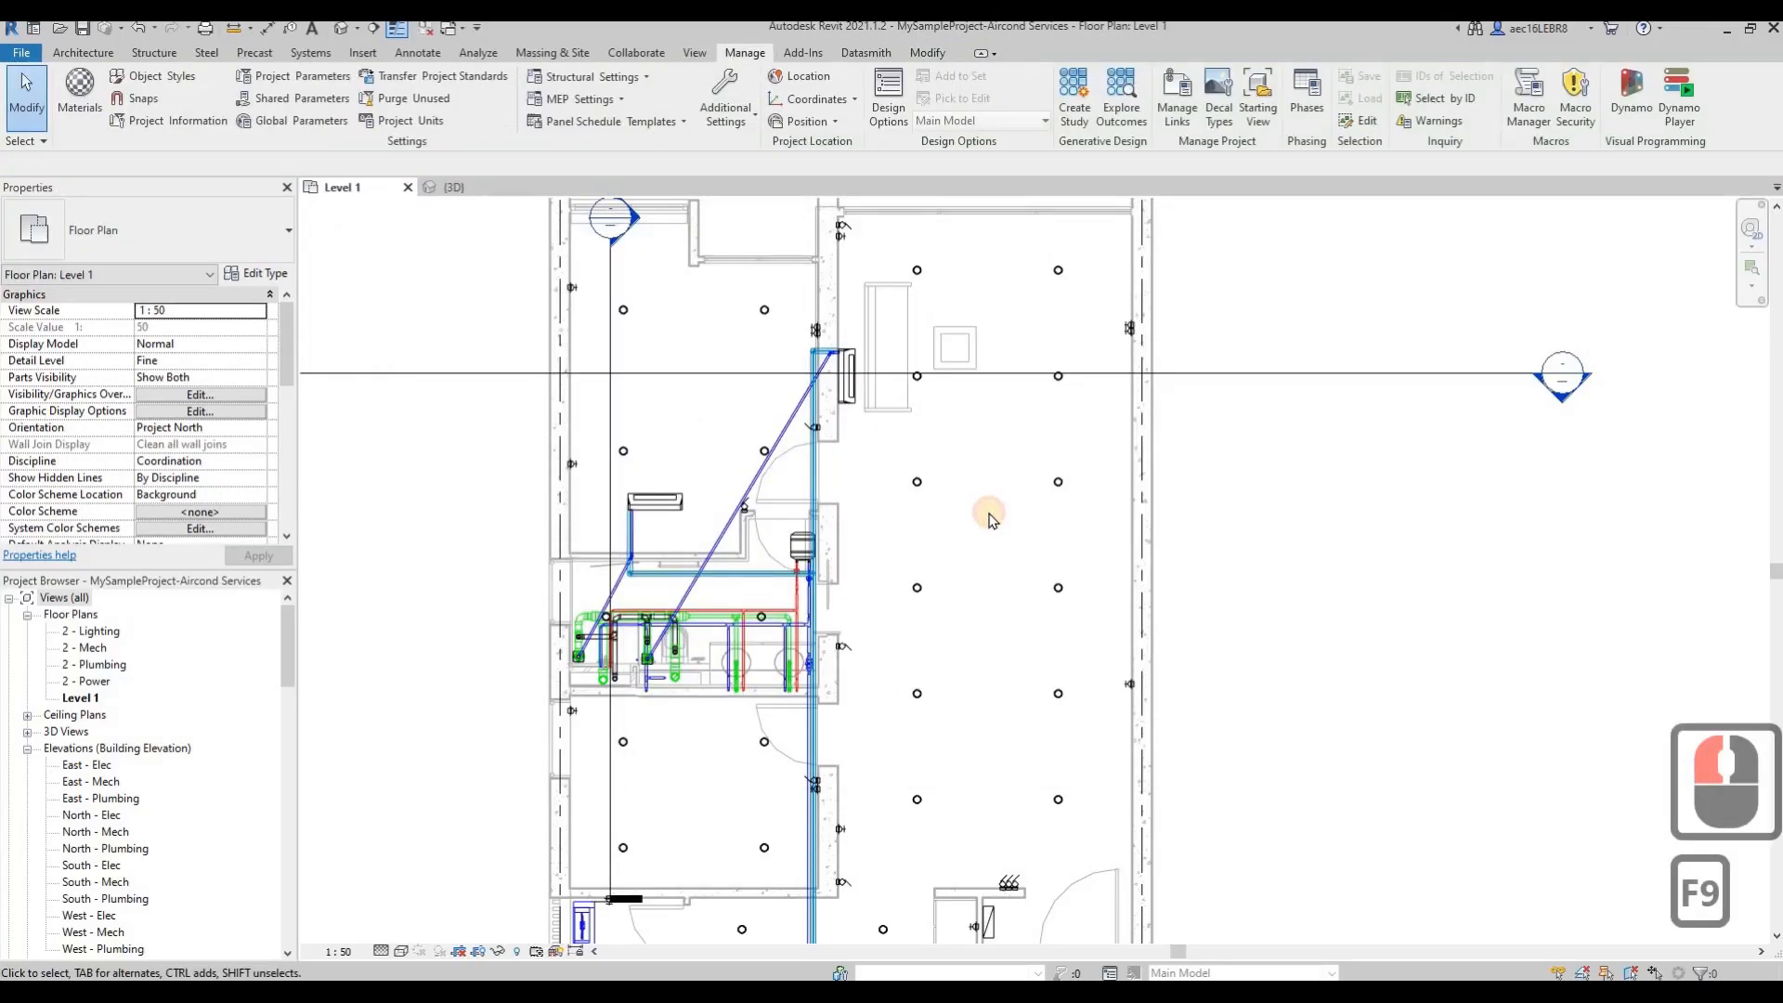
Step: Examine the Level 1 Domestic filter's definition, including its rule and category list, and close the filter and visibility settings without changes
{"action": "left_click", "coordinate": [989, 519]}
{"action": "key", "text": "v"}
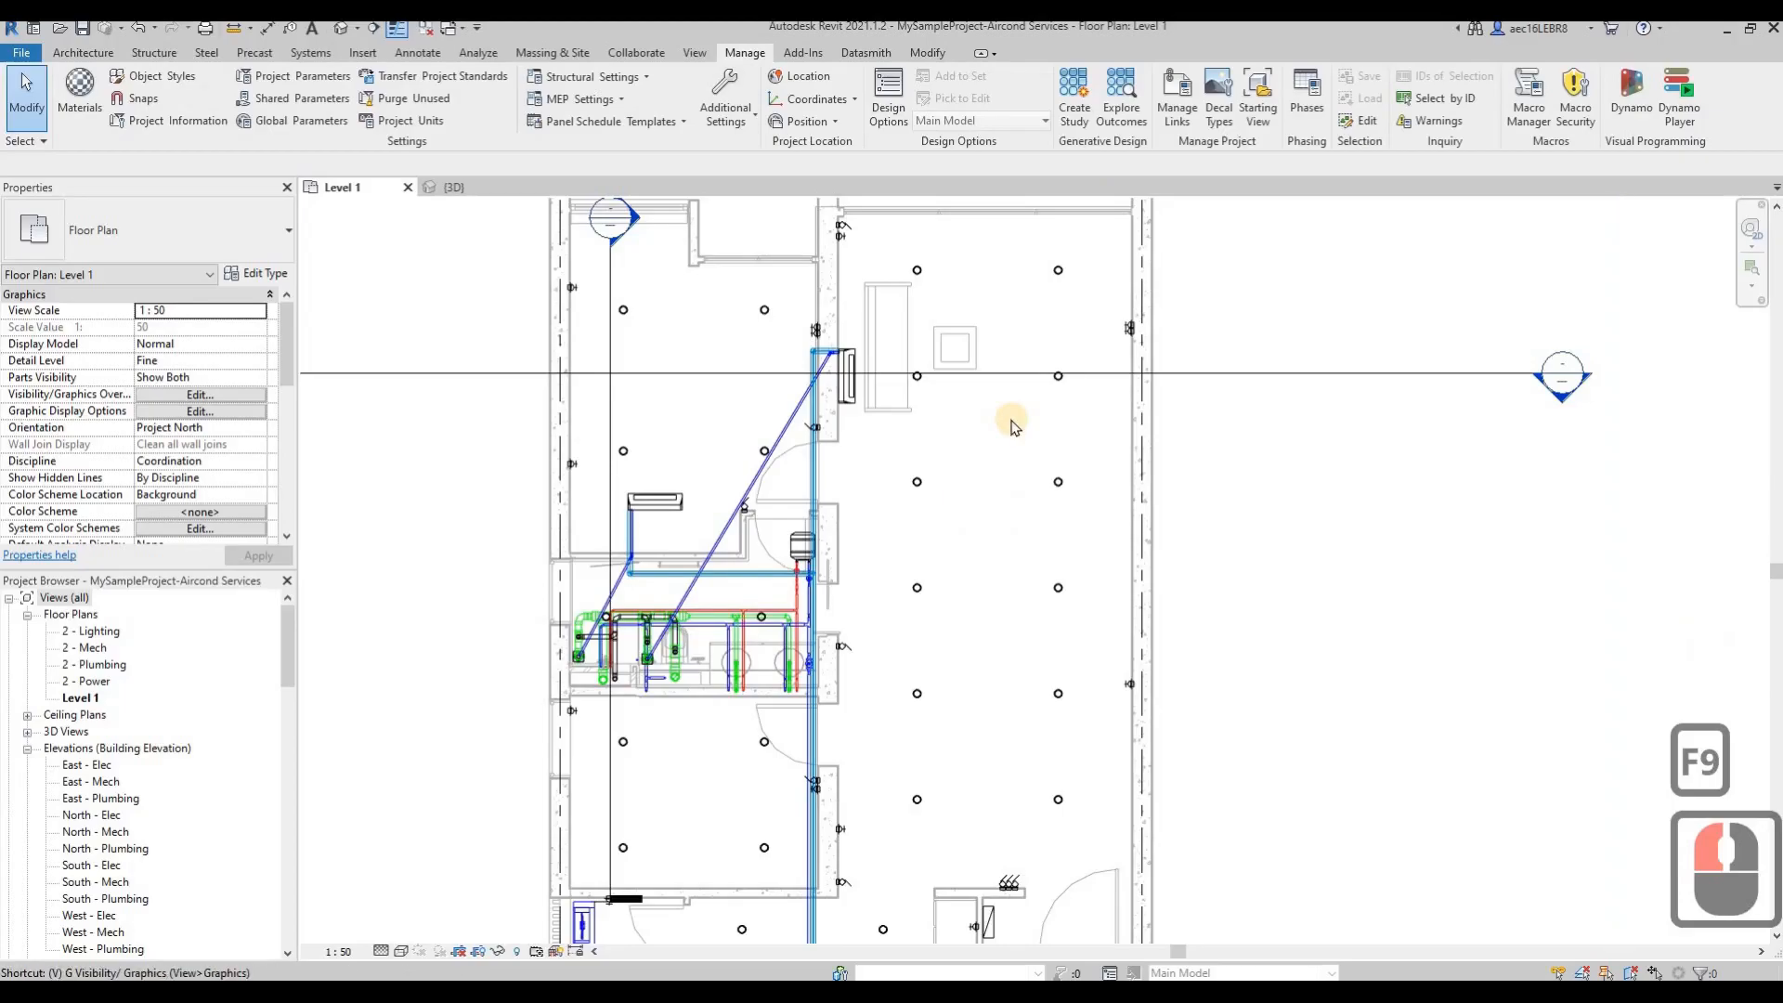
{"action": "key", "text": "g"}
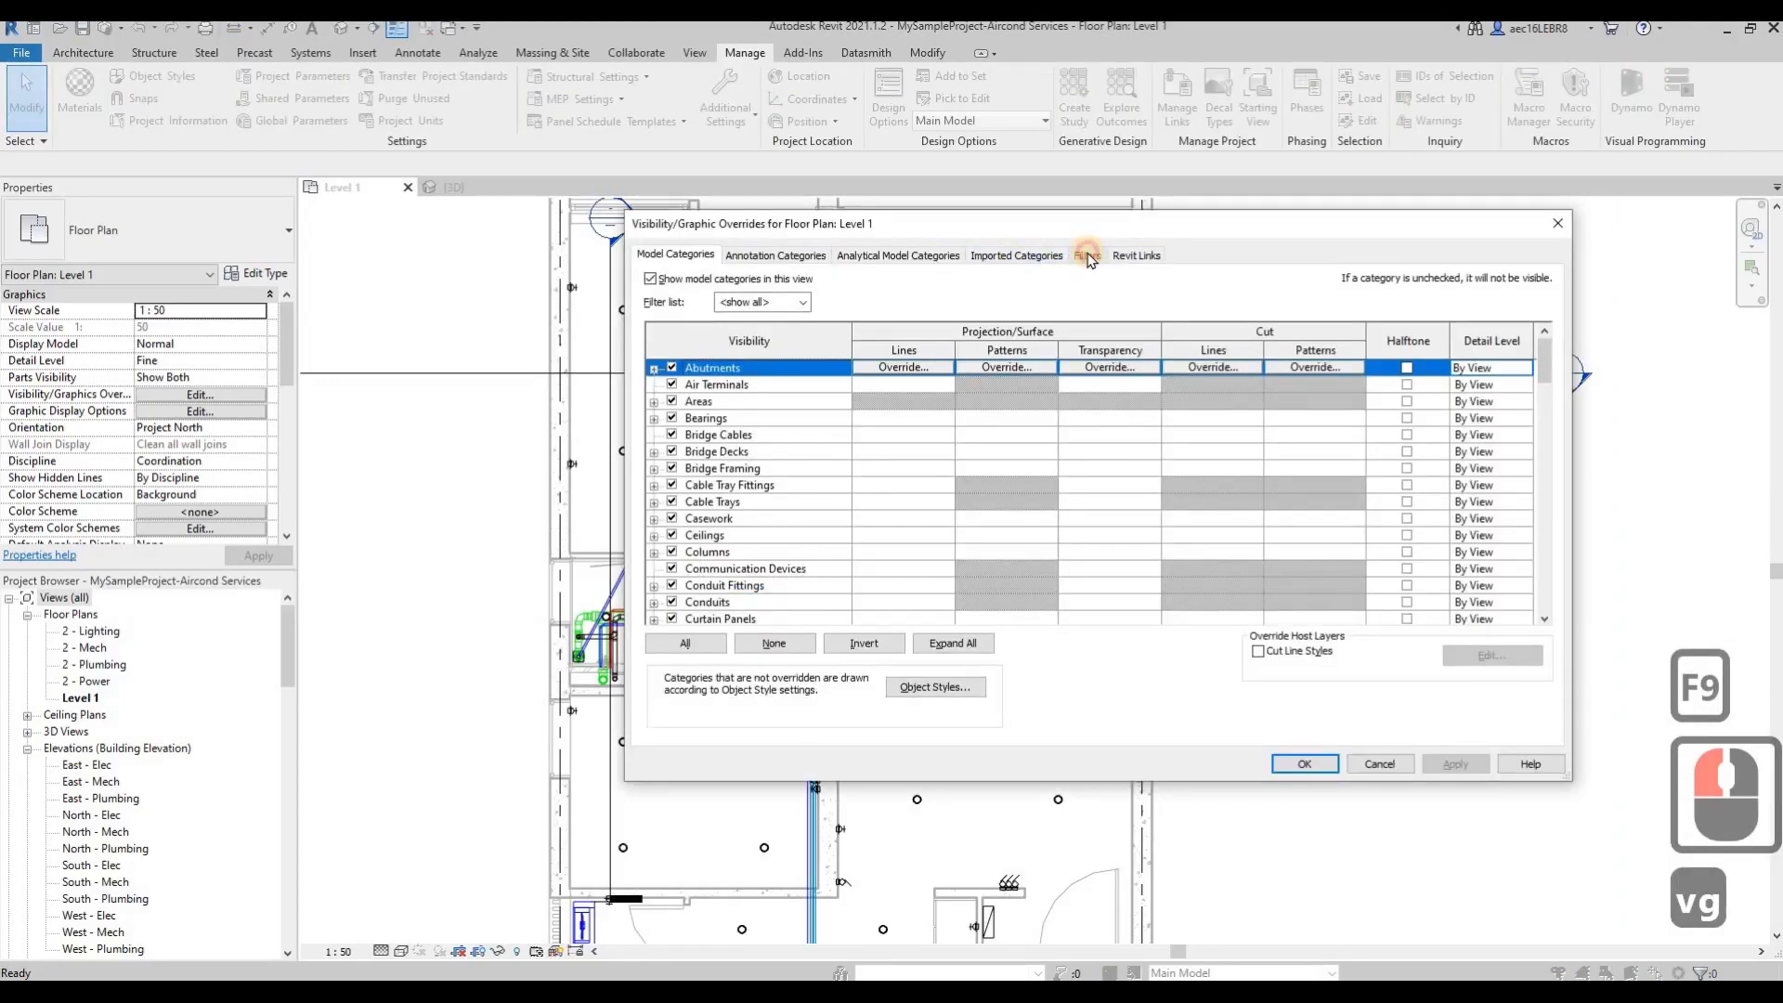
{"action": "left_click", "coordinate": [1087, 257]}
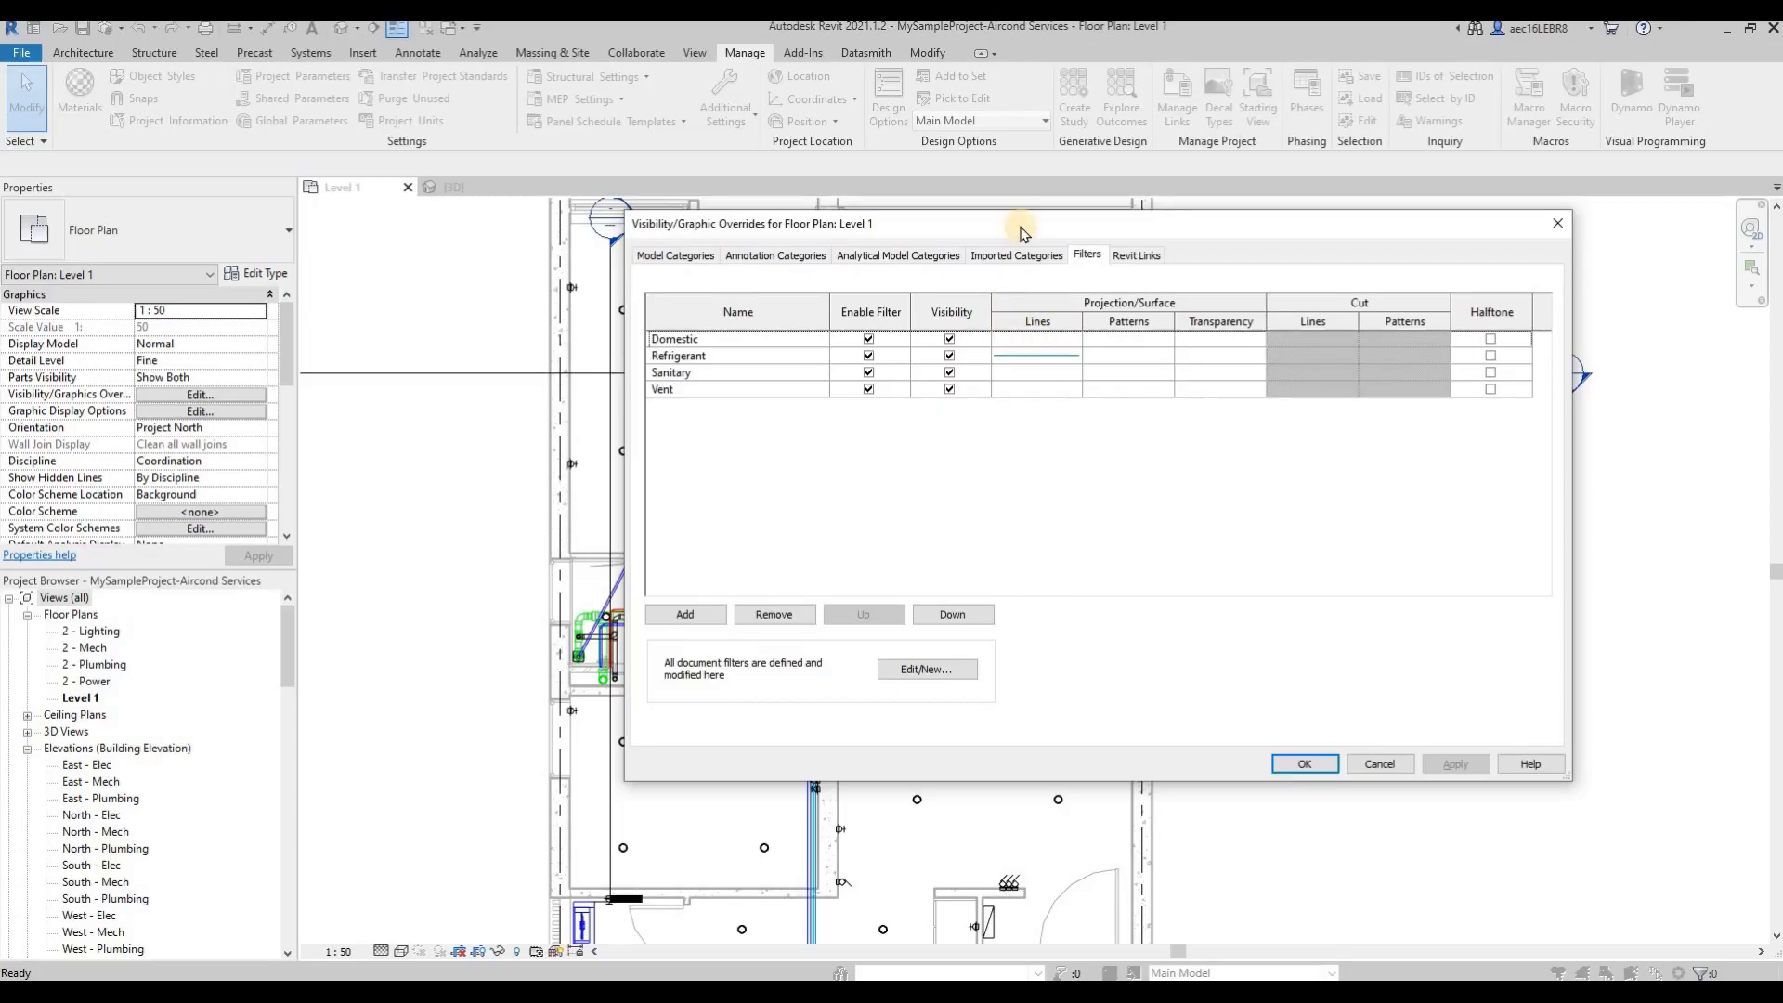
{"action": "left_click_drag", "start_coordinate": [842, 205], "coordinate": [1197, 282]}
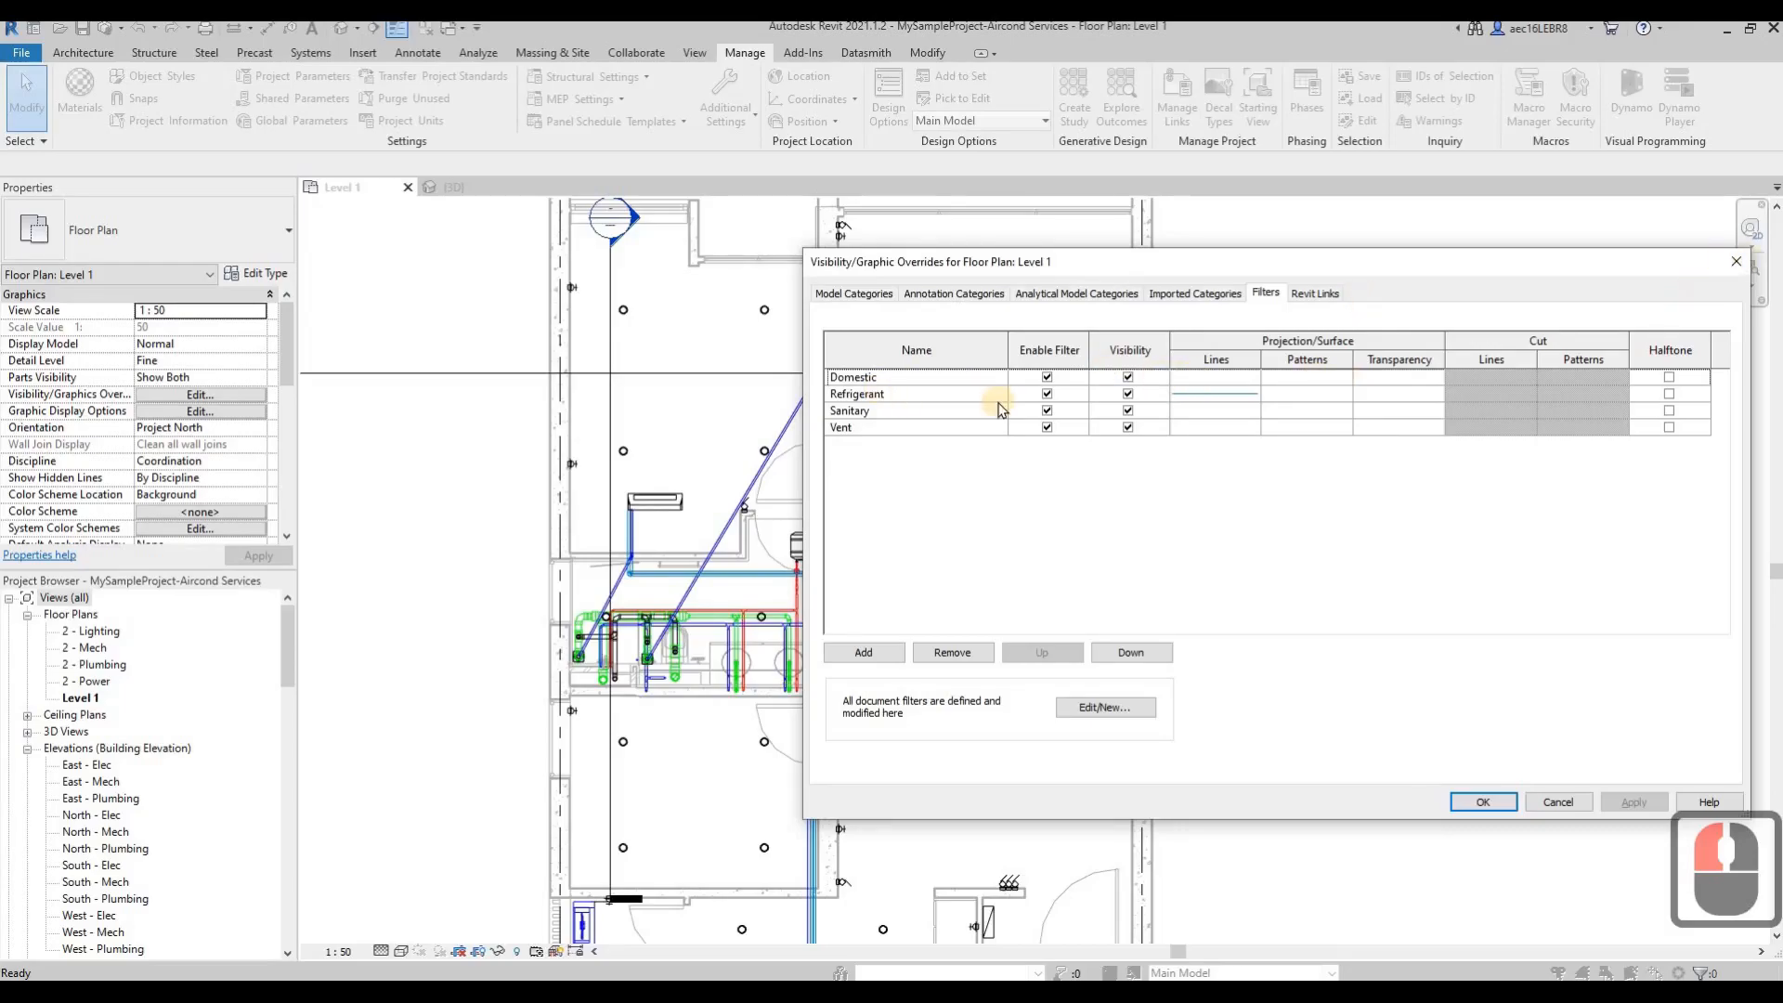
{"action": "left_click", "coordinate": [918, 382]}
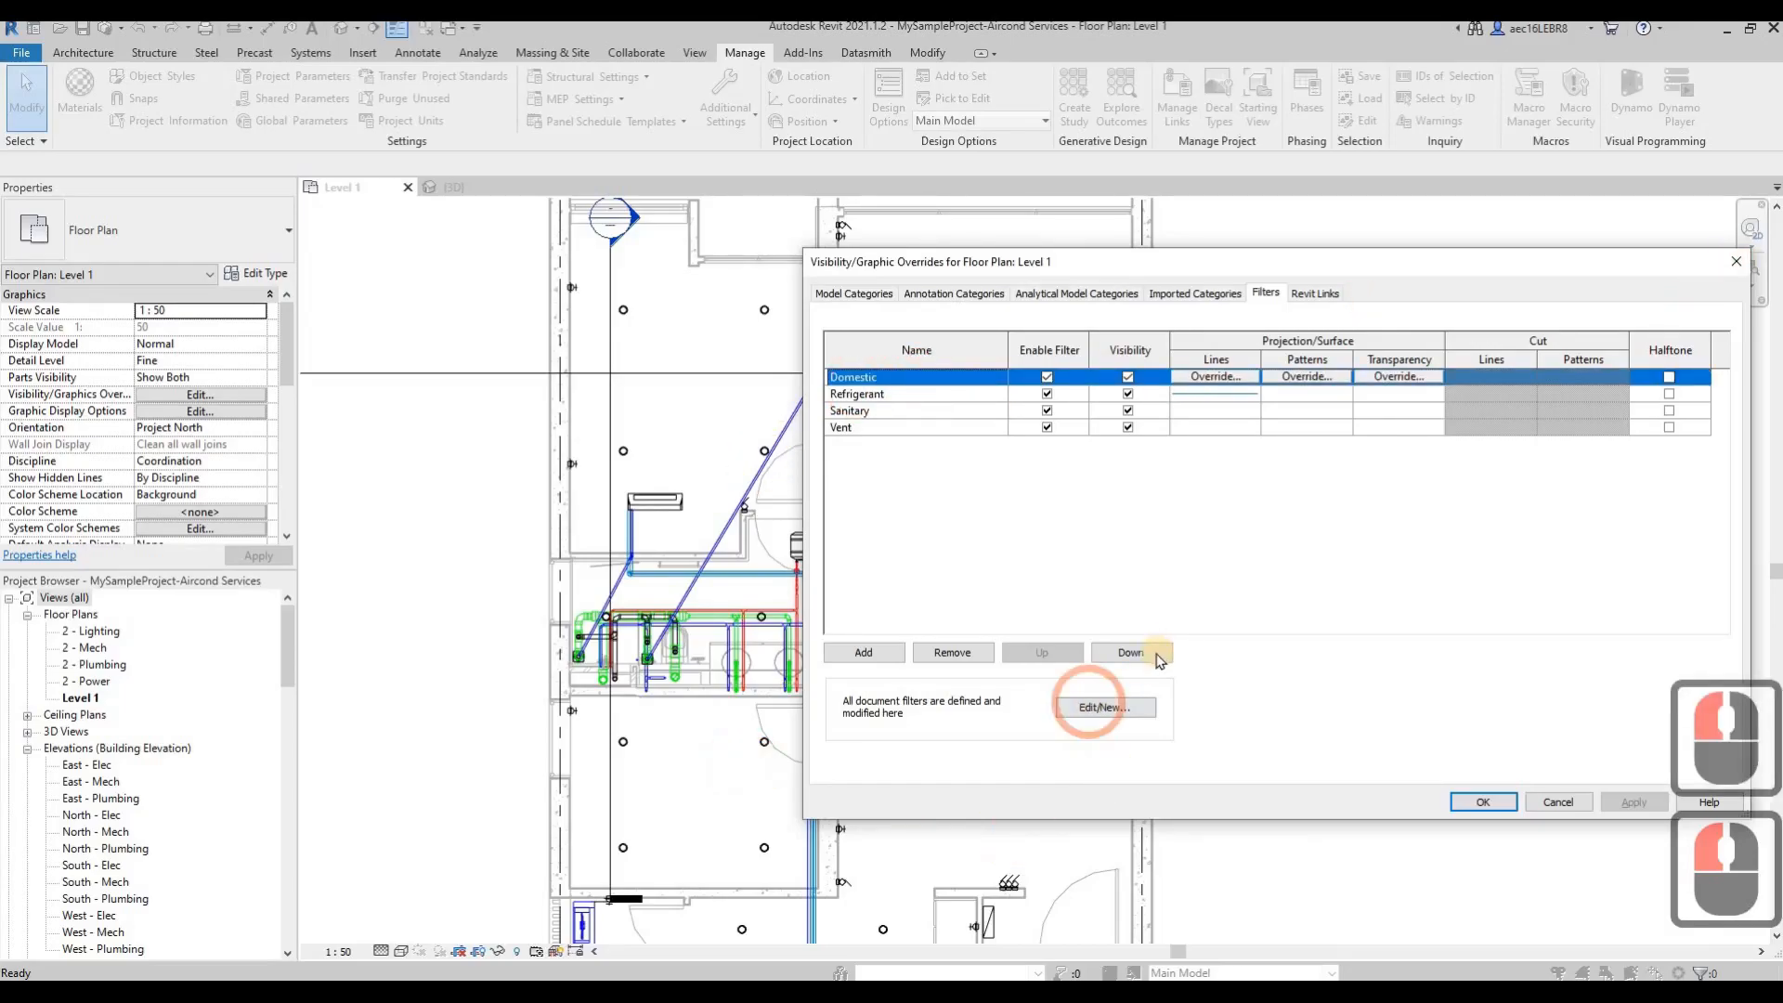
{"action": "left_click", "coordinate": [1121, 710]}
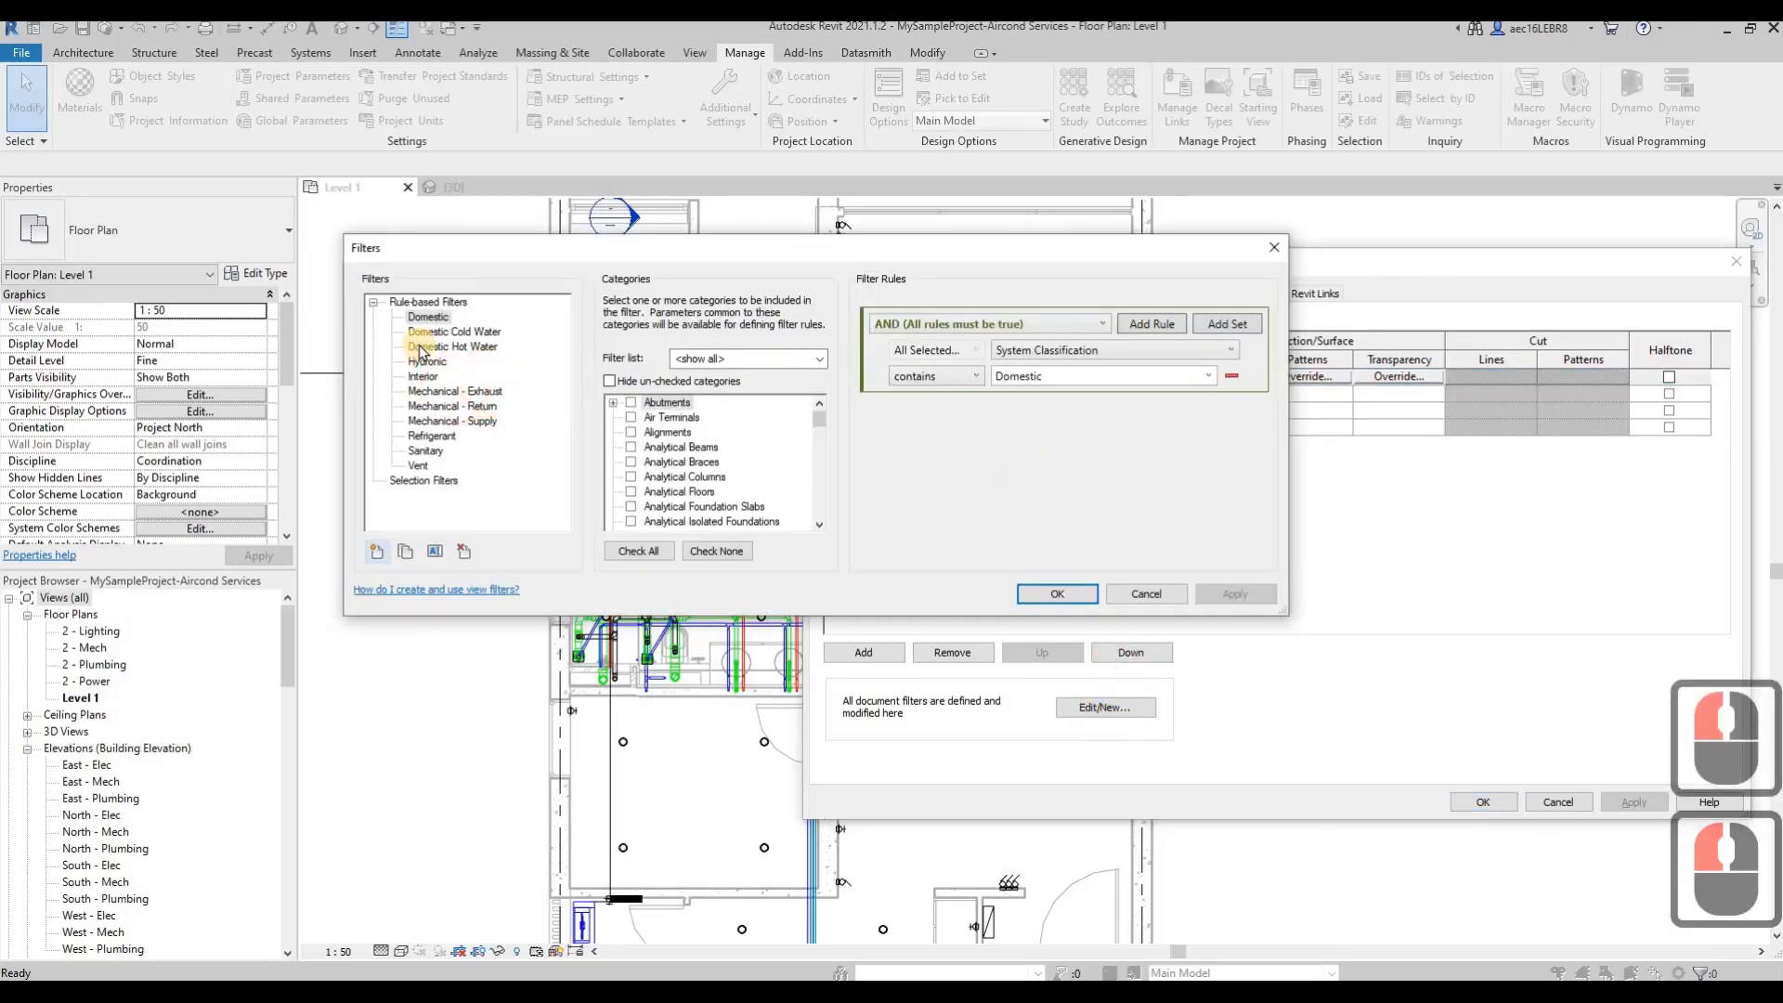
{"action": "scroll", "coordinate": [786, 437], "scroll_direction": "down", "scroll_amount": 13}
{"action": "scroll", "coordinate": [785, 437], "scroll_direction": "down", "scroll_amount": 6}
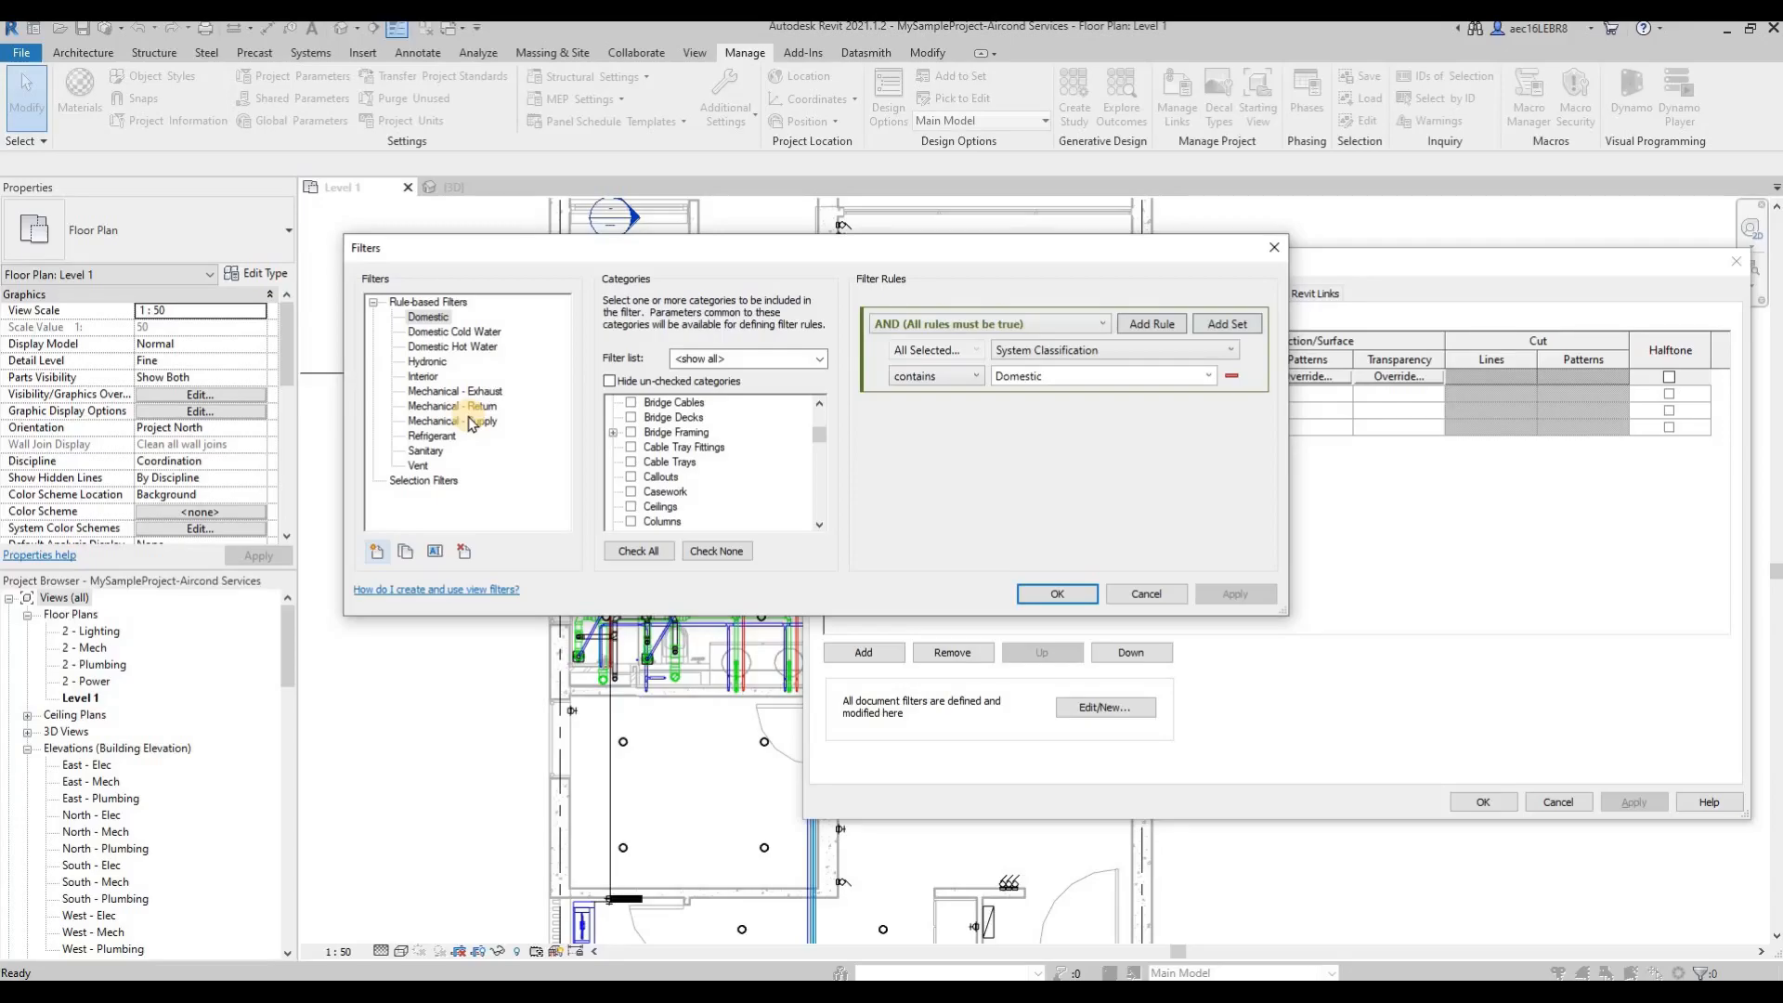
{"action": "left_click_drag", "start_coordinate": [926, 249], "coordinate": [1219, 133]}
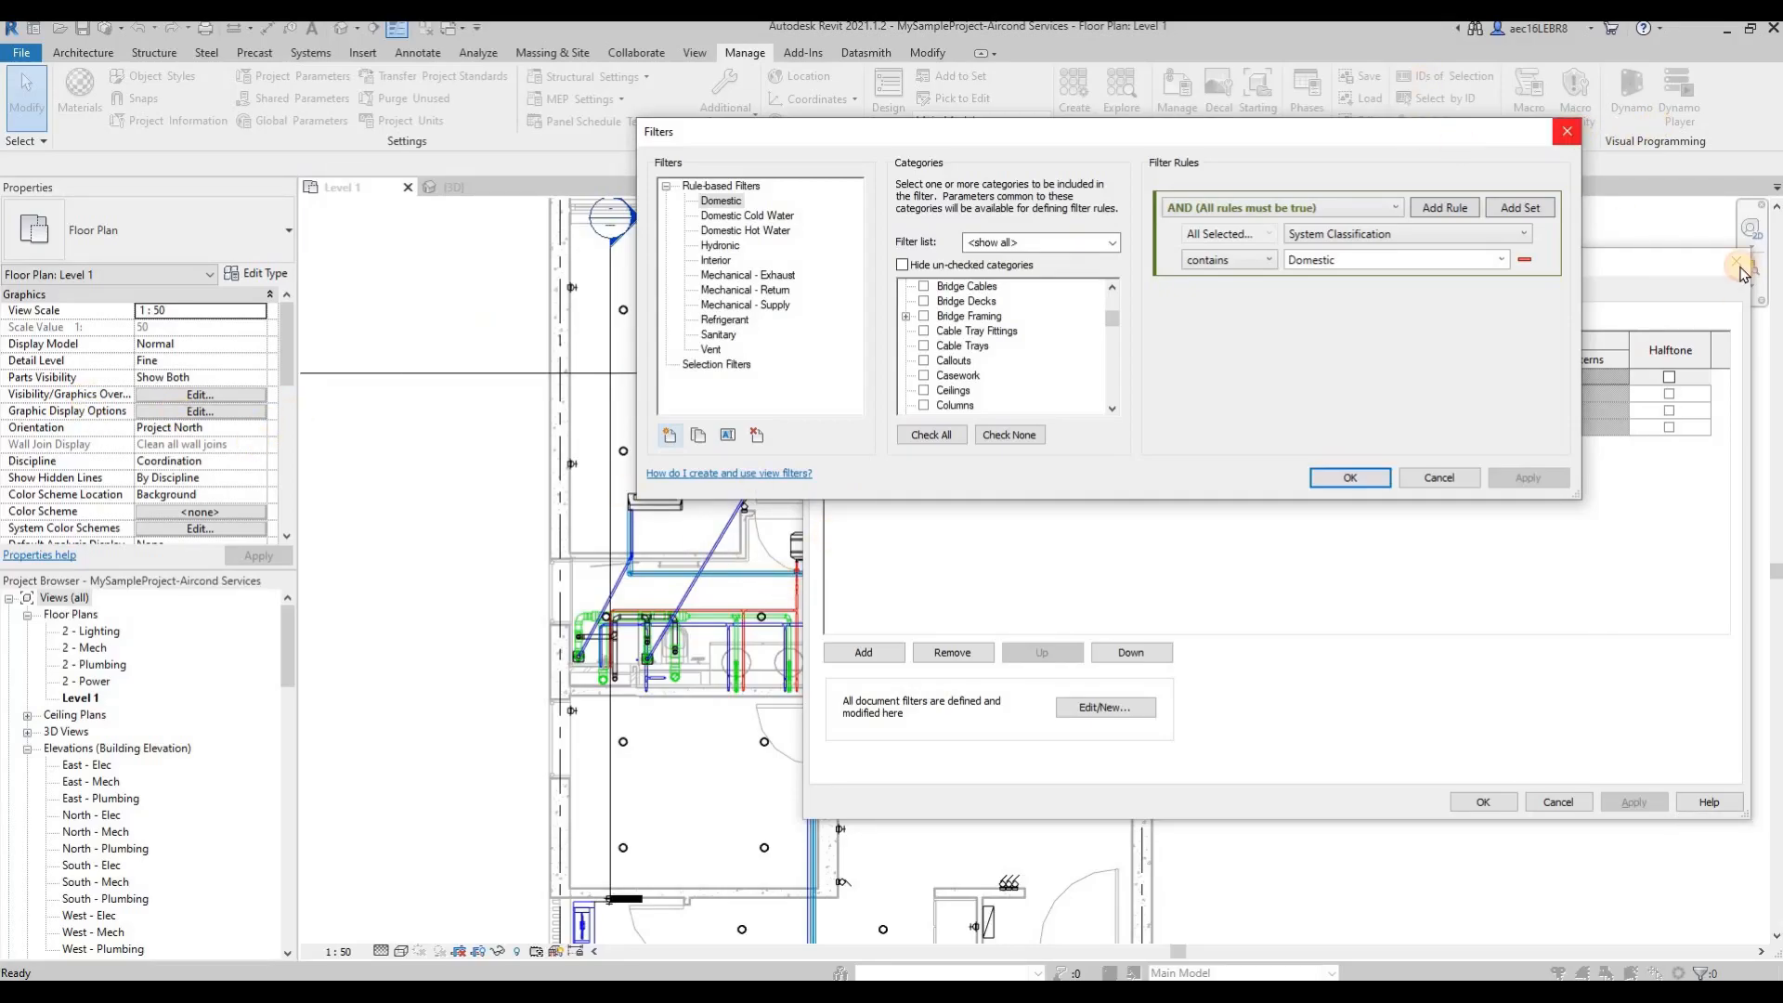
{"action": "left_click", "coordinate": [1567, 131]}
{"action": "left_click", "coordinate": [1737, 263]}
Step: Inspect the system classification, type and name properties of the diagonal drain pipe, the vertical refrigerant pipe and the indoor unit beside the sofa
{"action": "left_click", "coordinate": [806, 369]}
{"action": "left_click", "coordinate": [793, 421]}
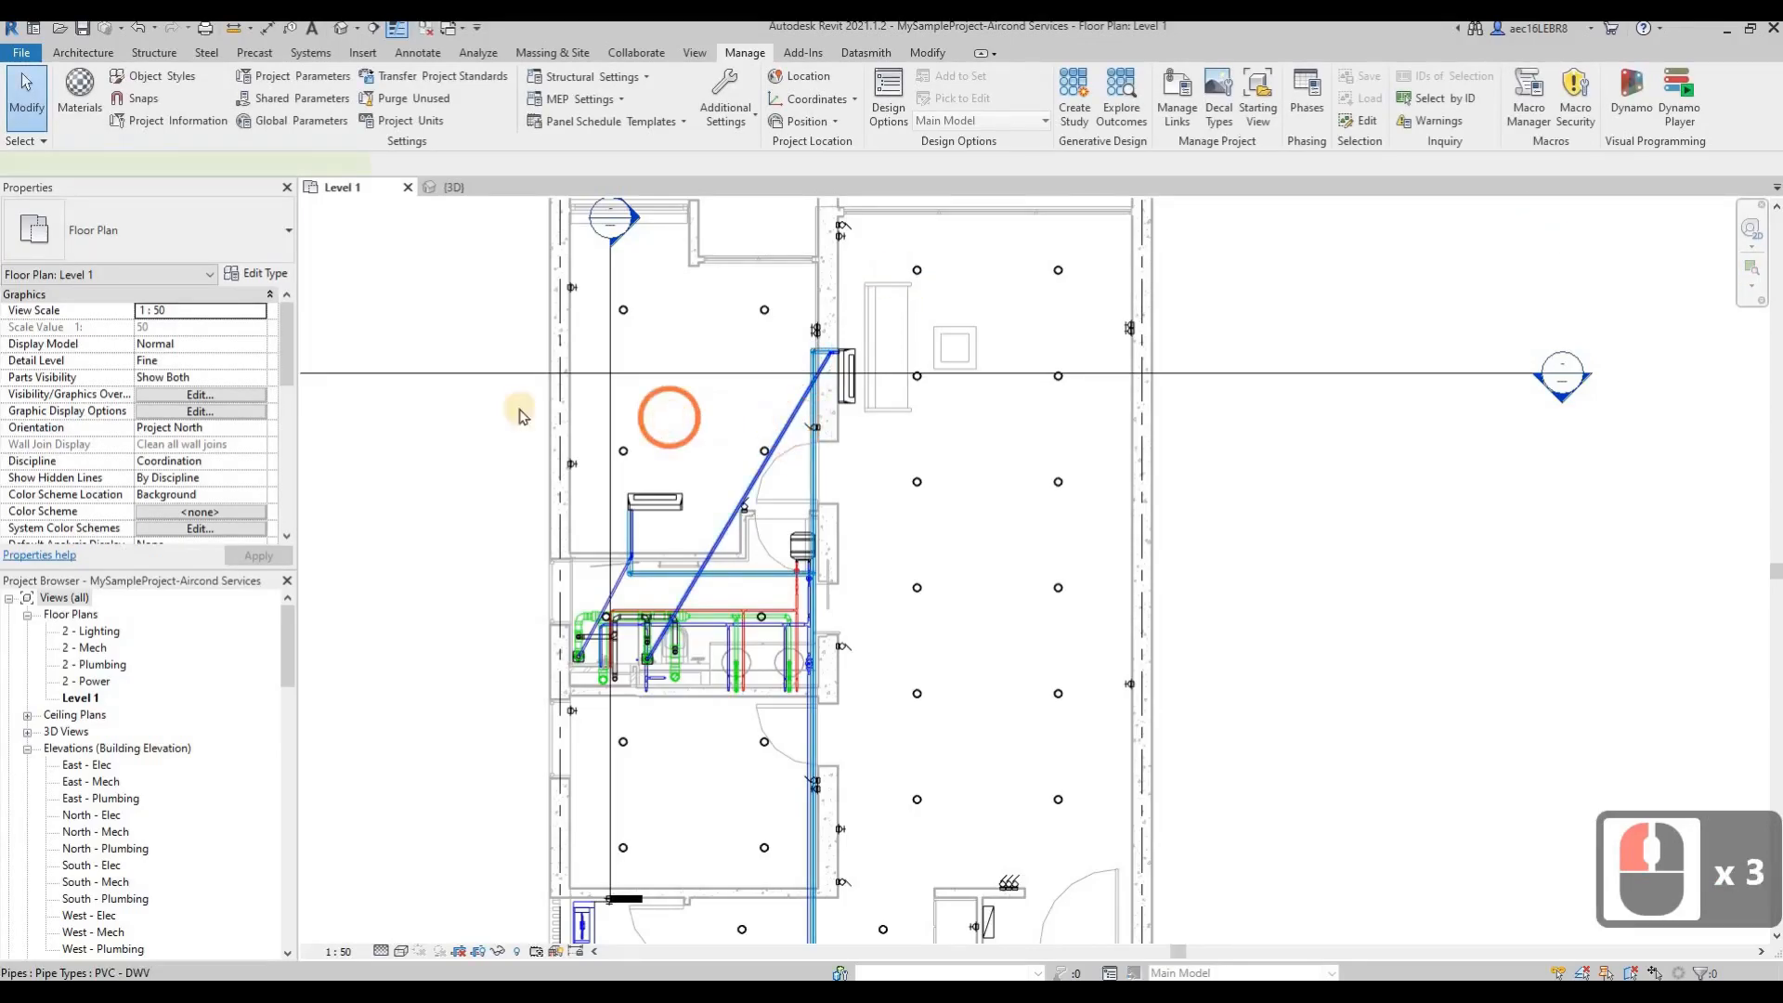
{"action": "scroll", "coordinate": [233, 456], "scroll_direction": "down", "scroll_amount": 2}
{"action": "scroll", "coordinate": [232, 456], "scroll_direction": "down", "scroll_amount": 3}
{"action": "scroll", "coordinate": [233, 461], "scroll_direction": "down", "scroll_amount": 3}
{"action": "scroll", "coordinate": [135, 330], "scroll_direction": "up", "scroll_amount": 3}
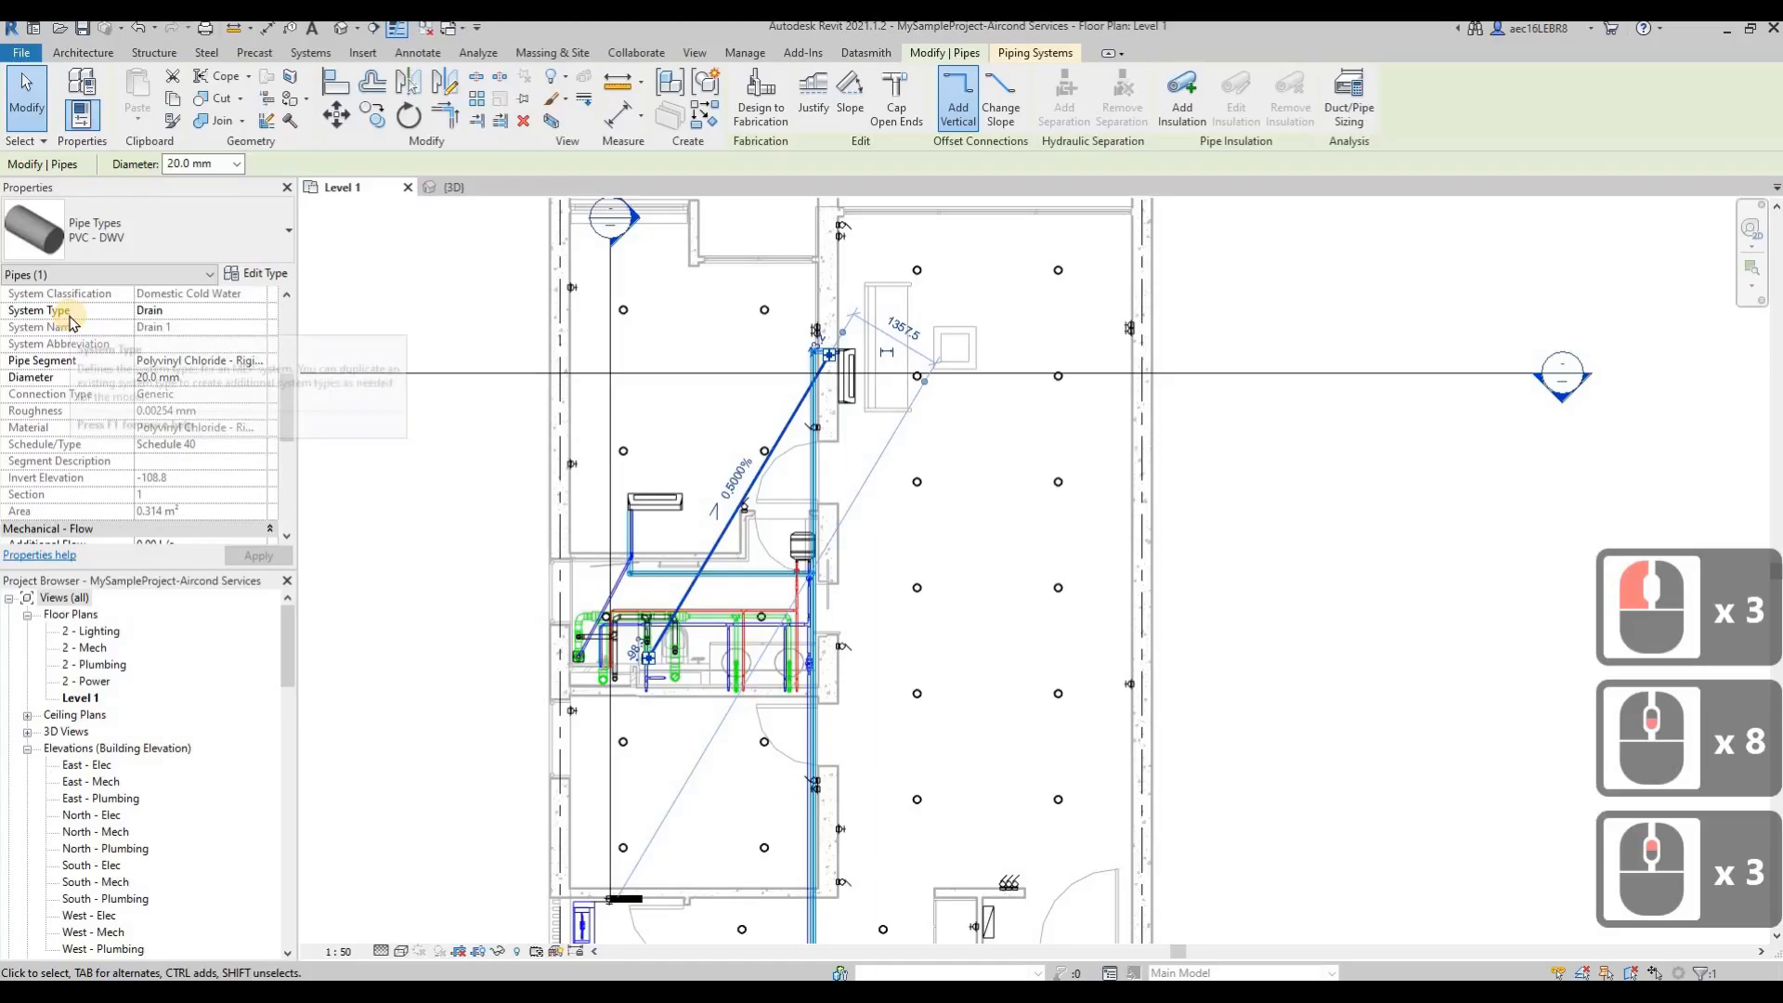
{"action": "scroll", "coordinate": [72, 325], "scroll_direction": "up", "scroll_amount": 1}
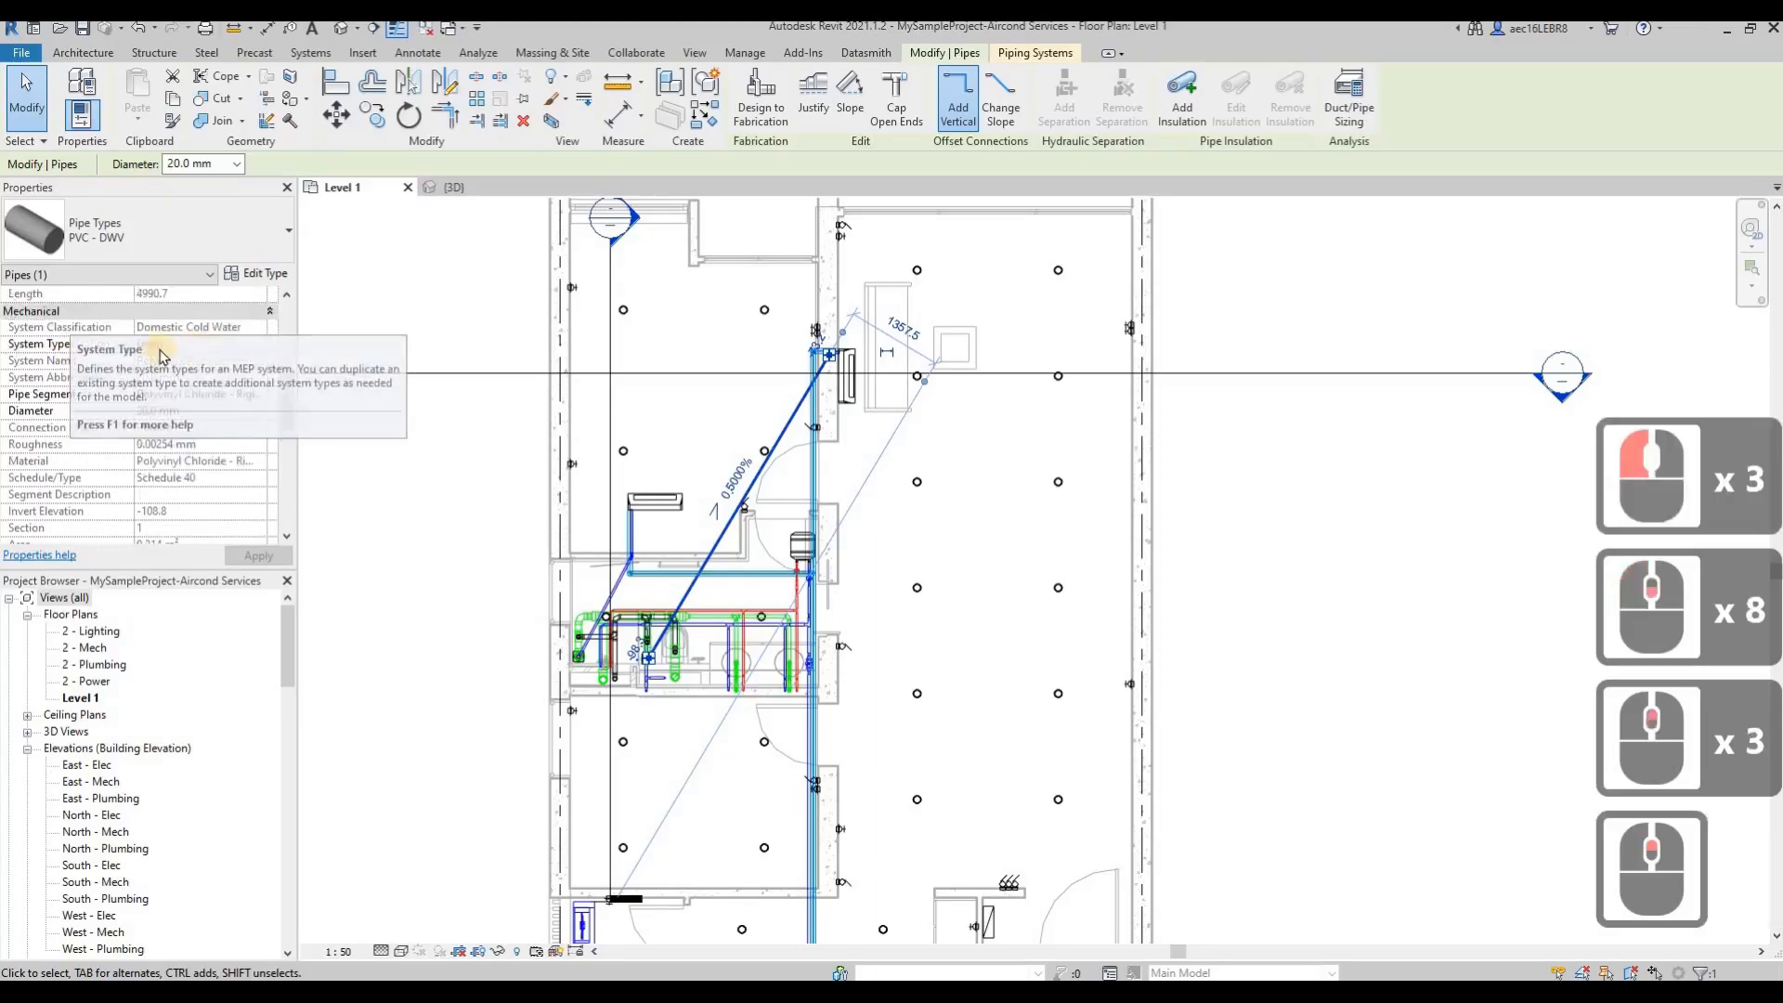
{"action": "left_click", "coordinate": [817, 472]}
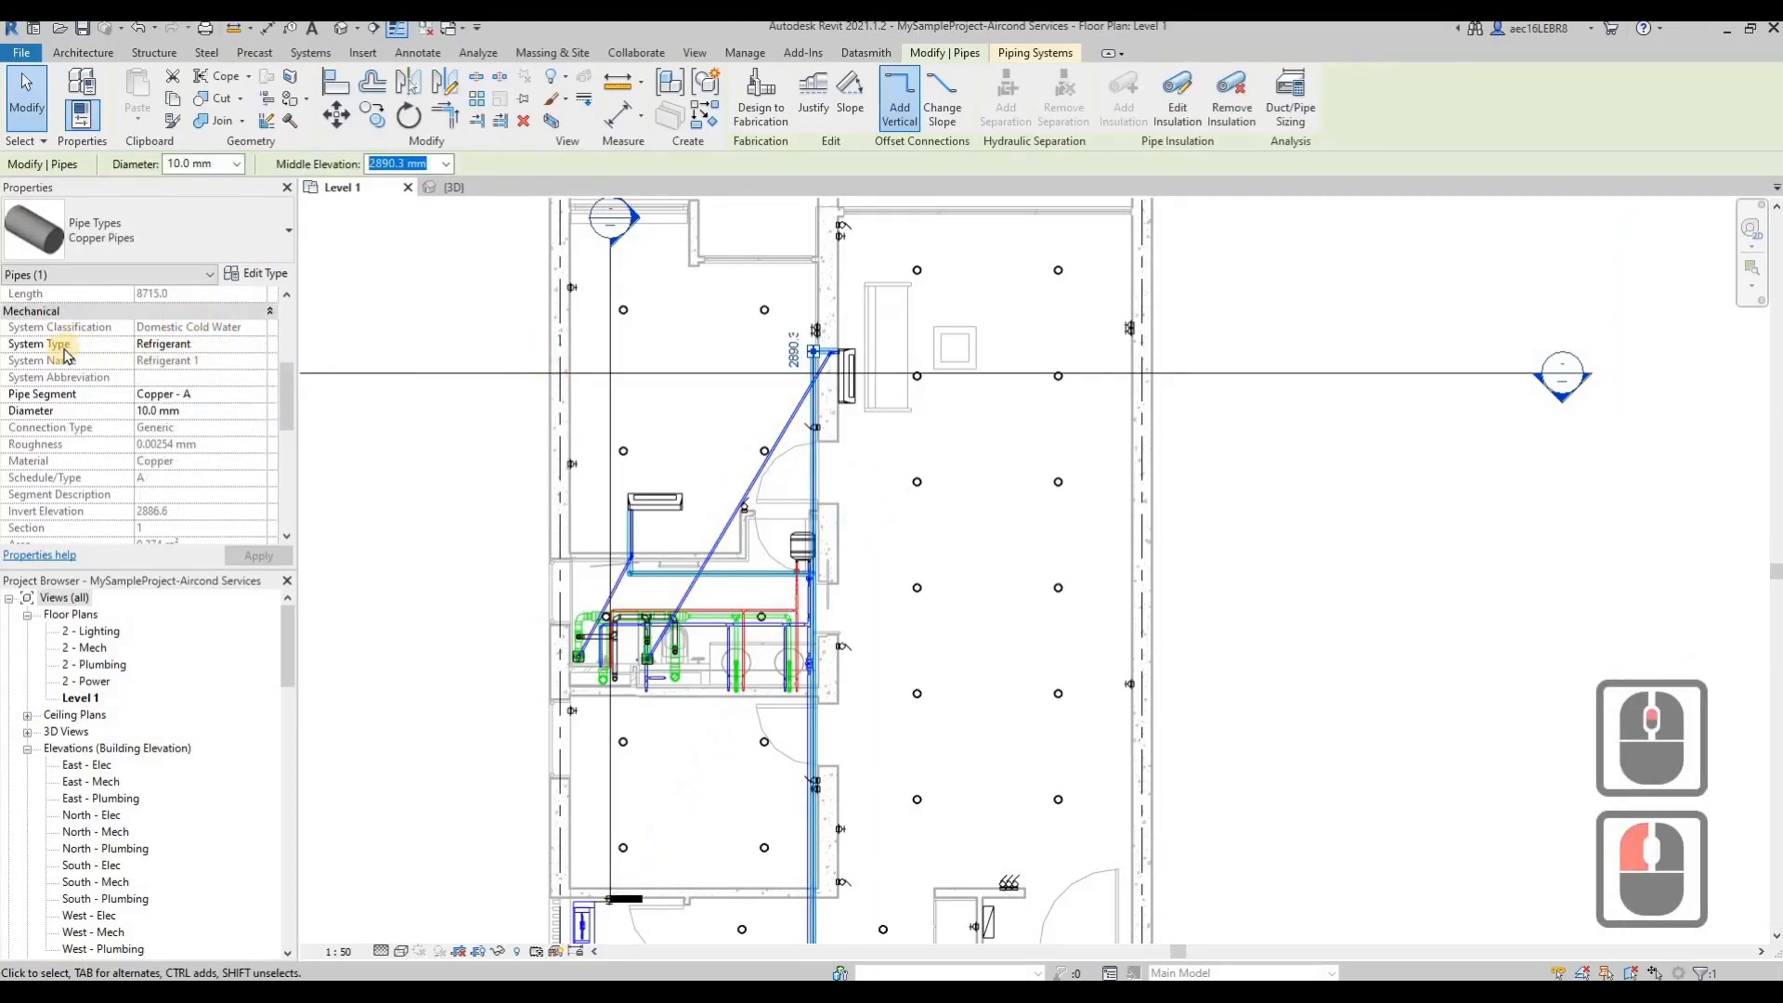
{"action": "left_click", "coordinate": [859, 398]}
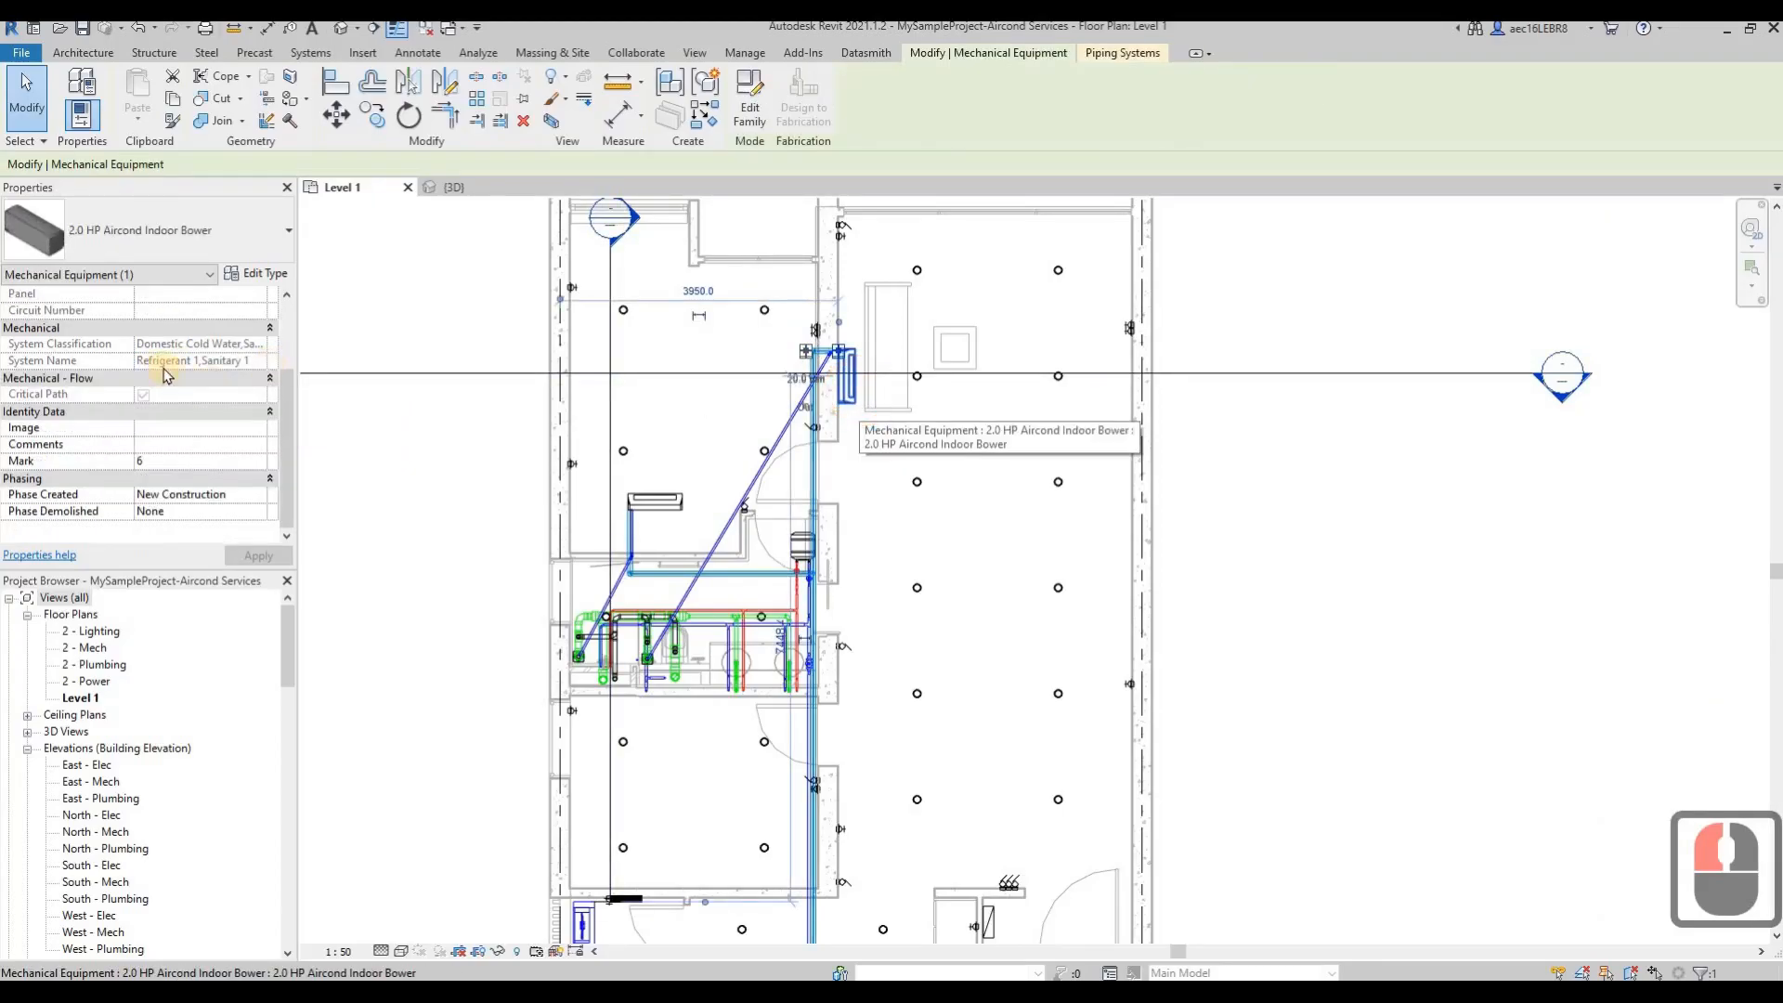
{"action": "key", "text": "Escape"}
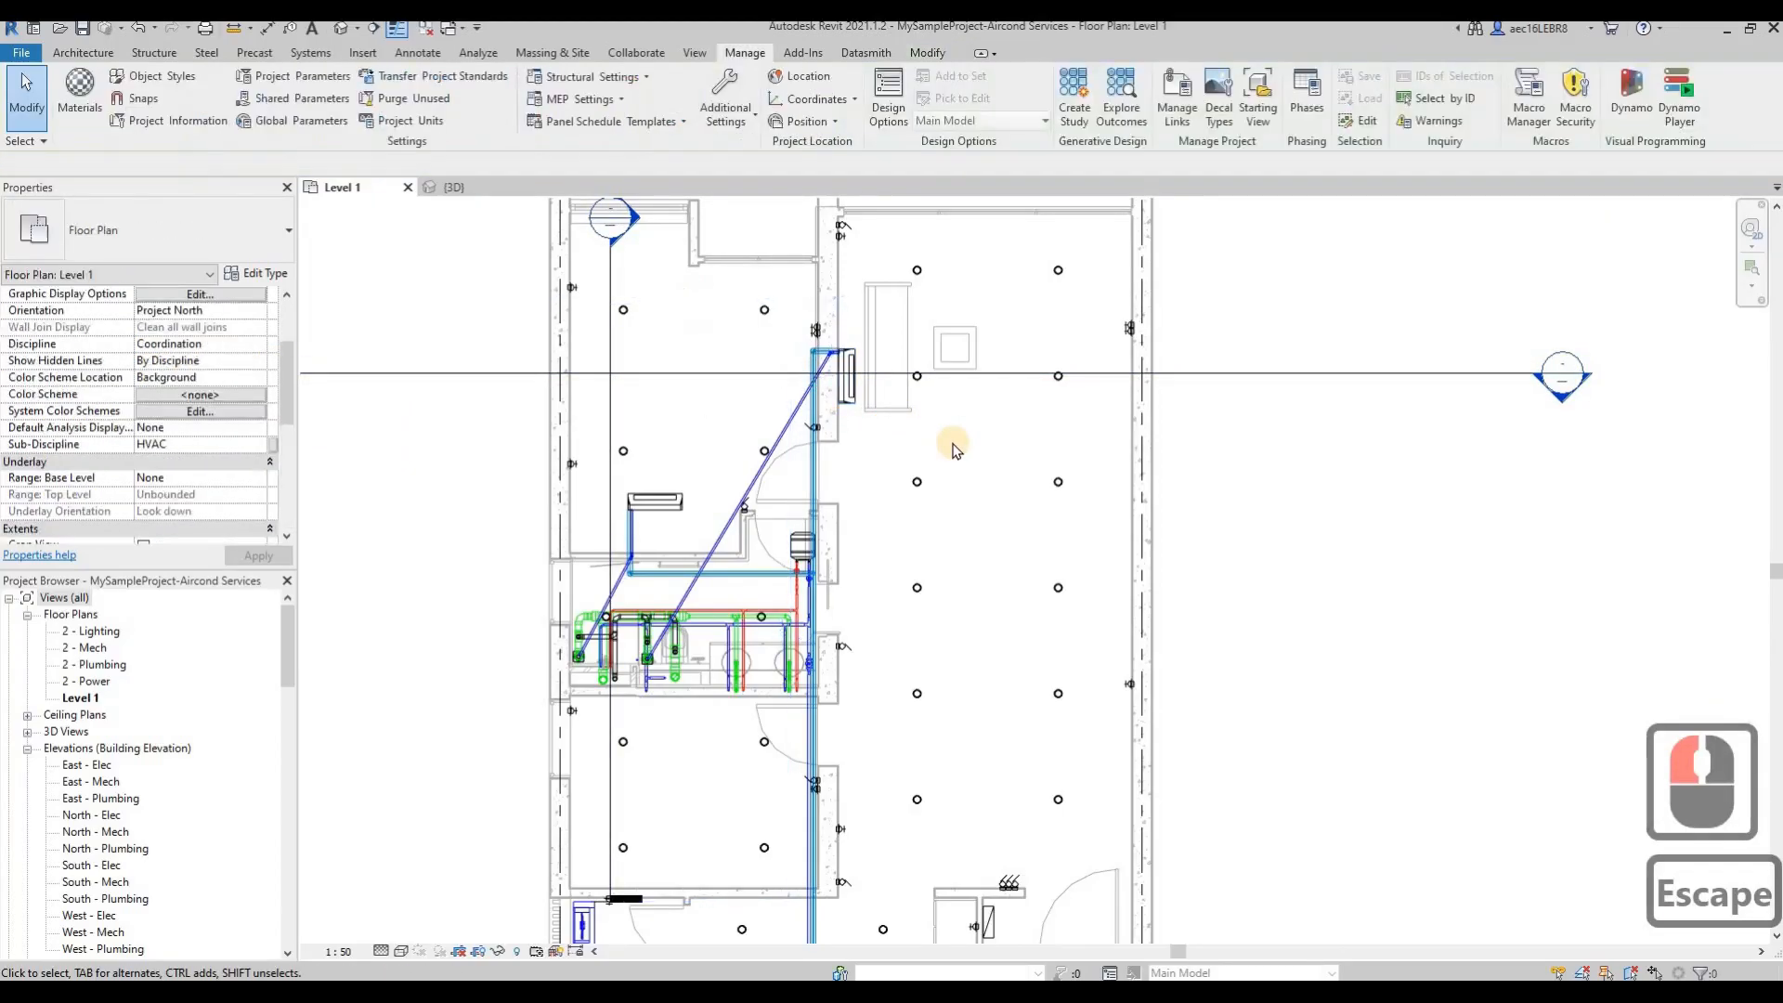
Step: Reopen the Domestic filter's definition from the Level 1 visibility settings and examine which pipe categories it includes and its rule
{"action": "key", "text": "v"}
{"action": "key", "text": "g"}
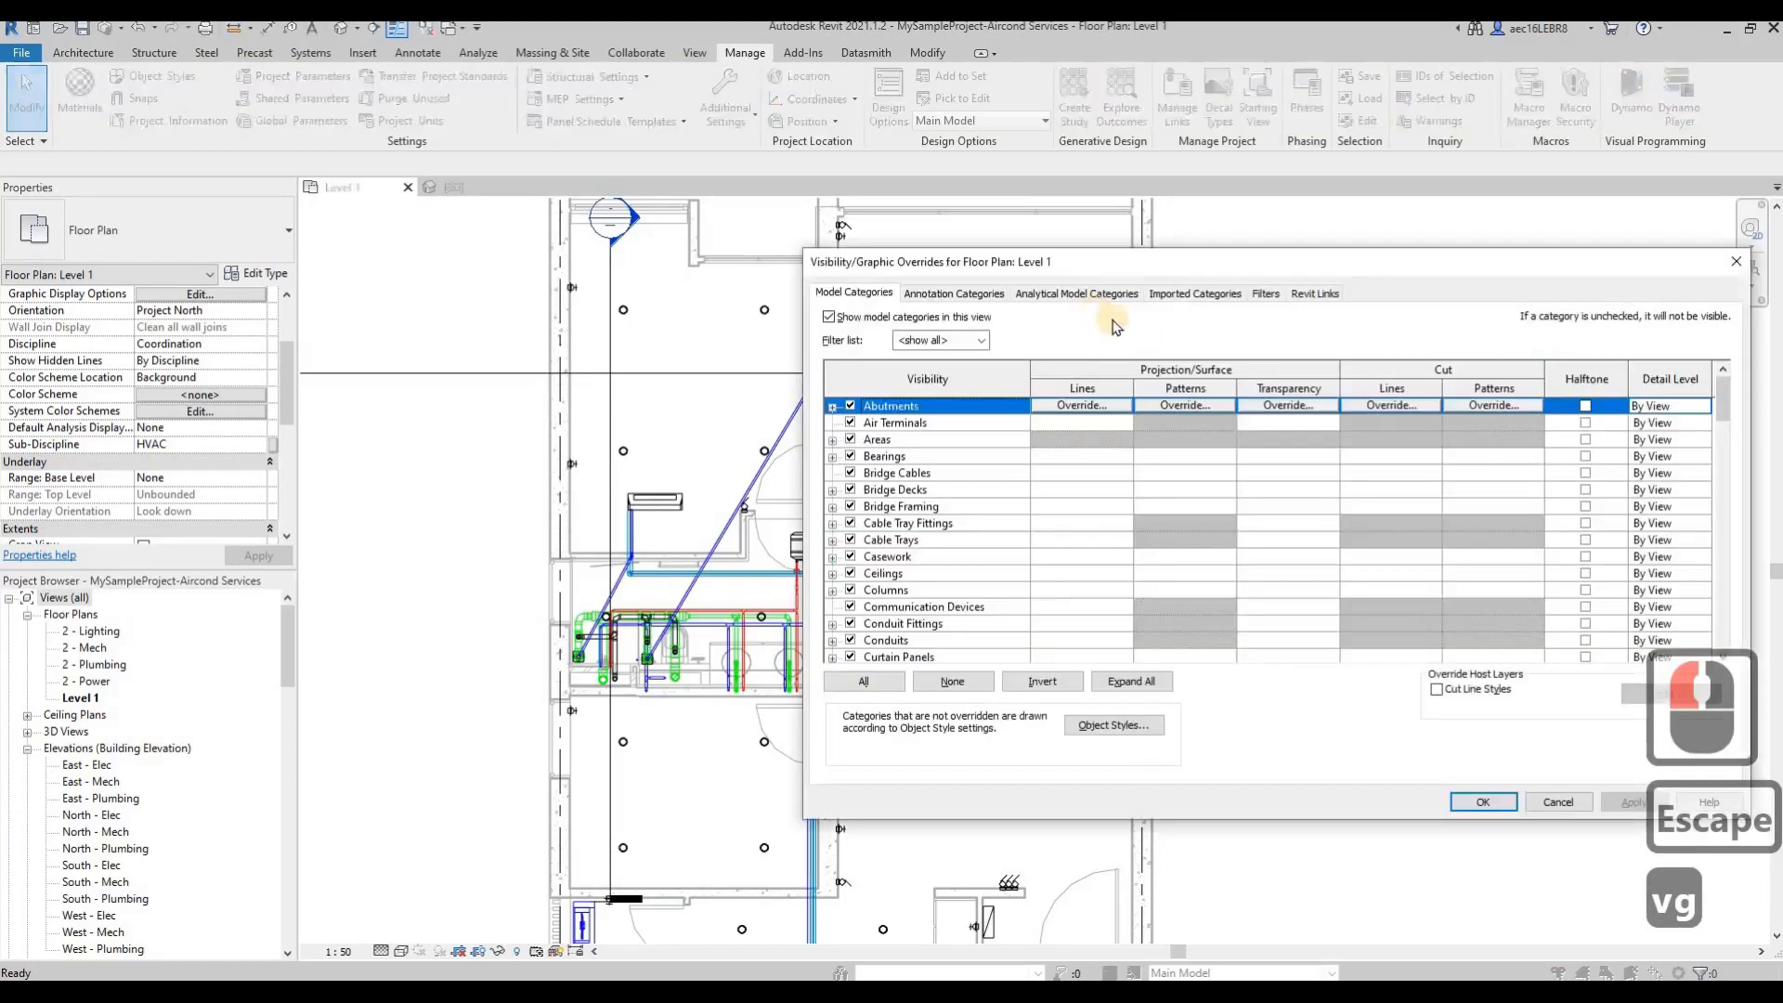
{"action": "left_click", "coordinate": [1265, 293]}
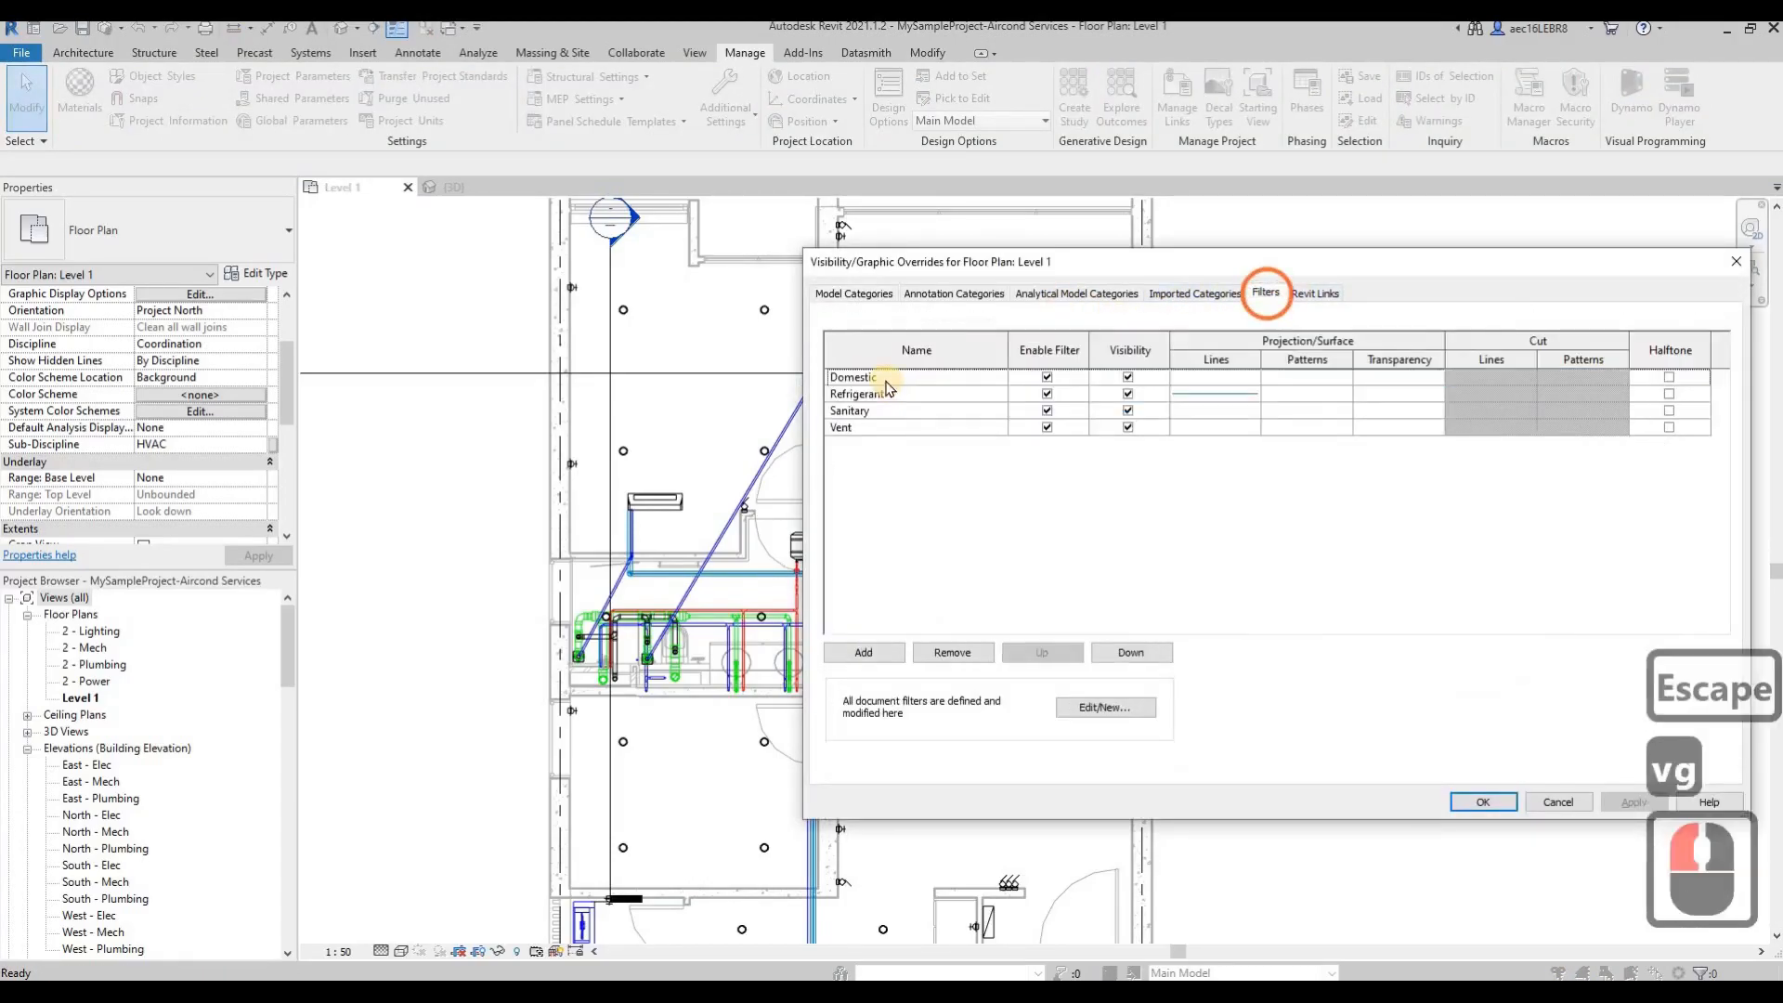
{"action": "left_click", "coordinate": [868, 377]}
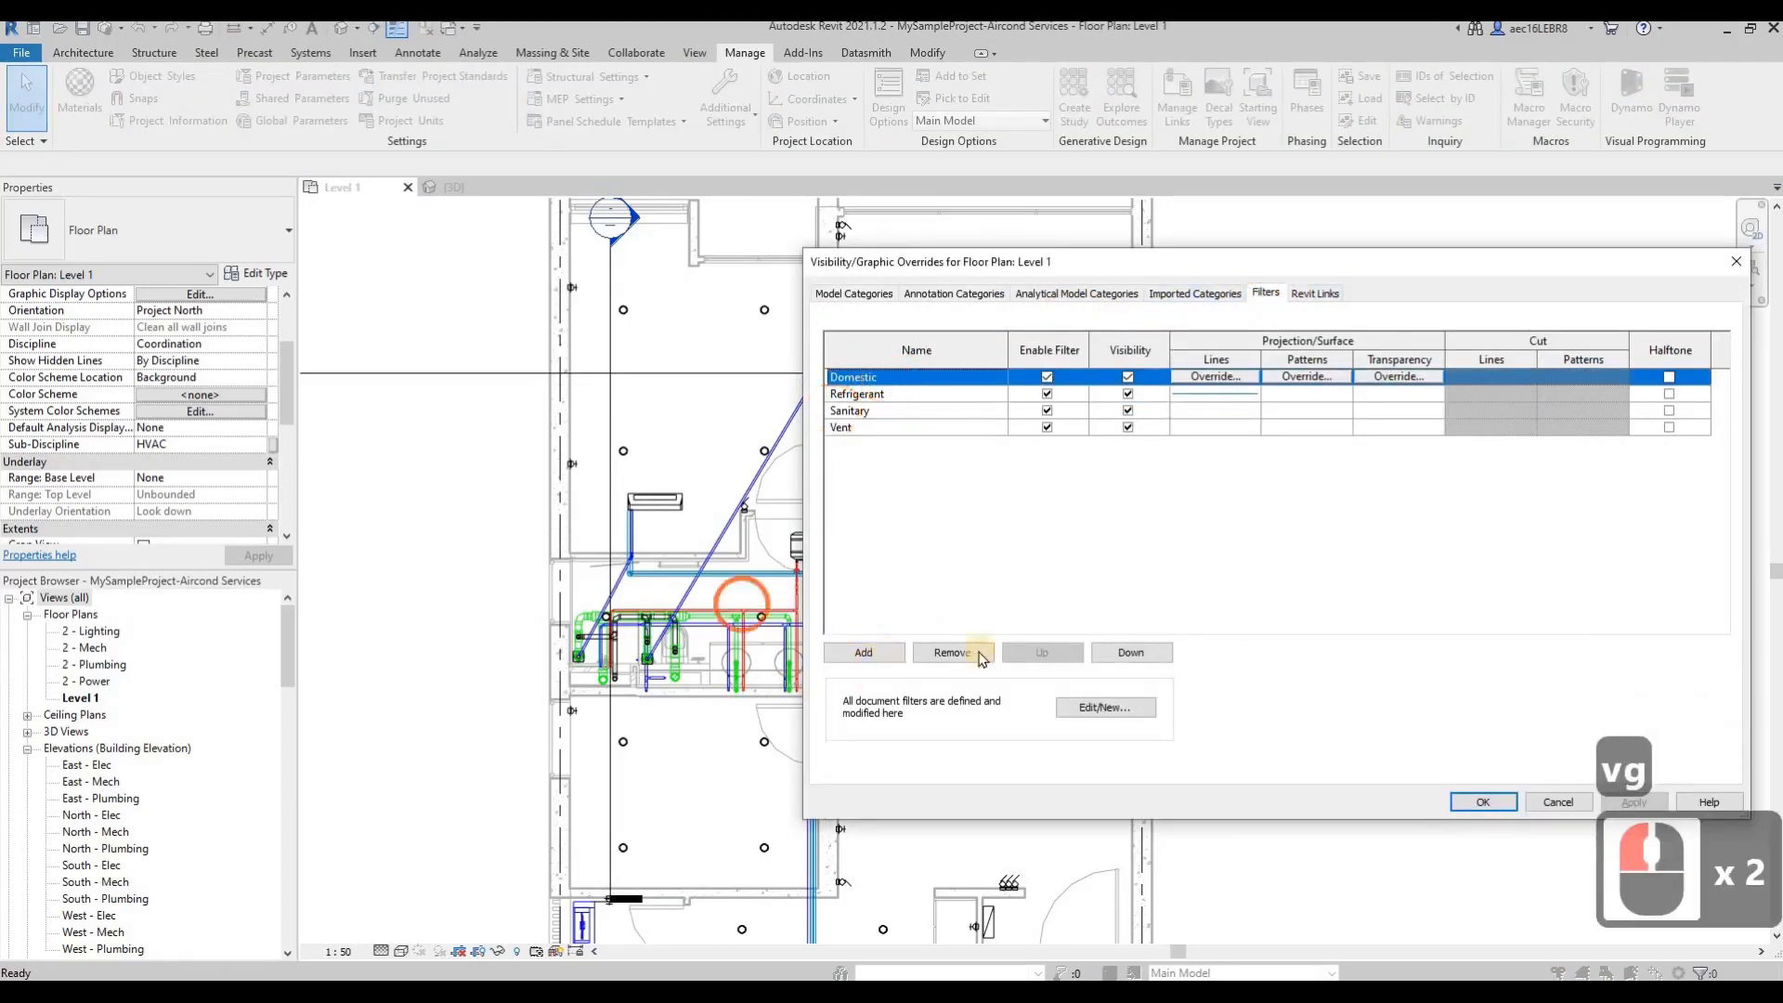
{"action": "left_click", "coordinate": [1105, 708]}
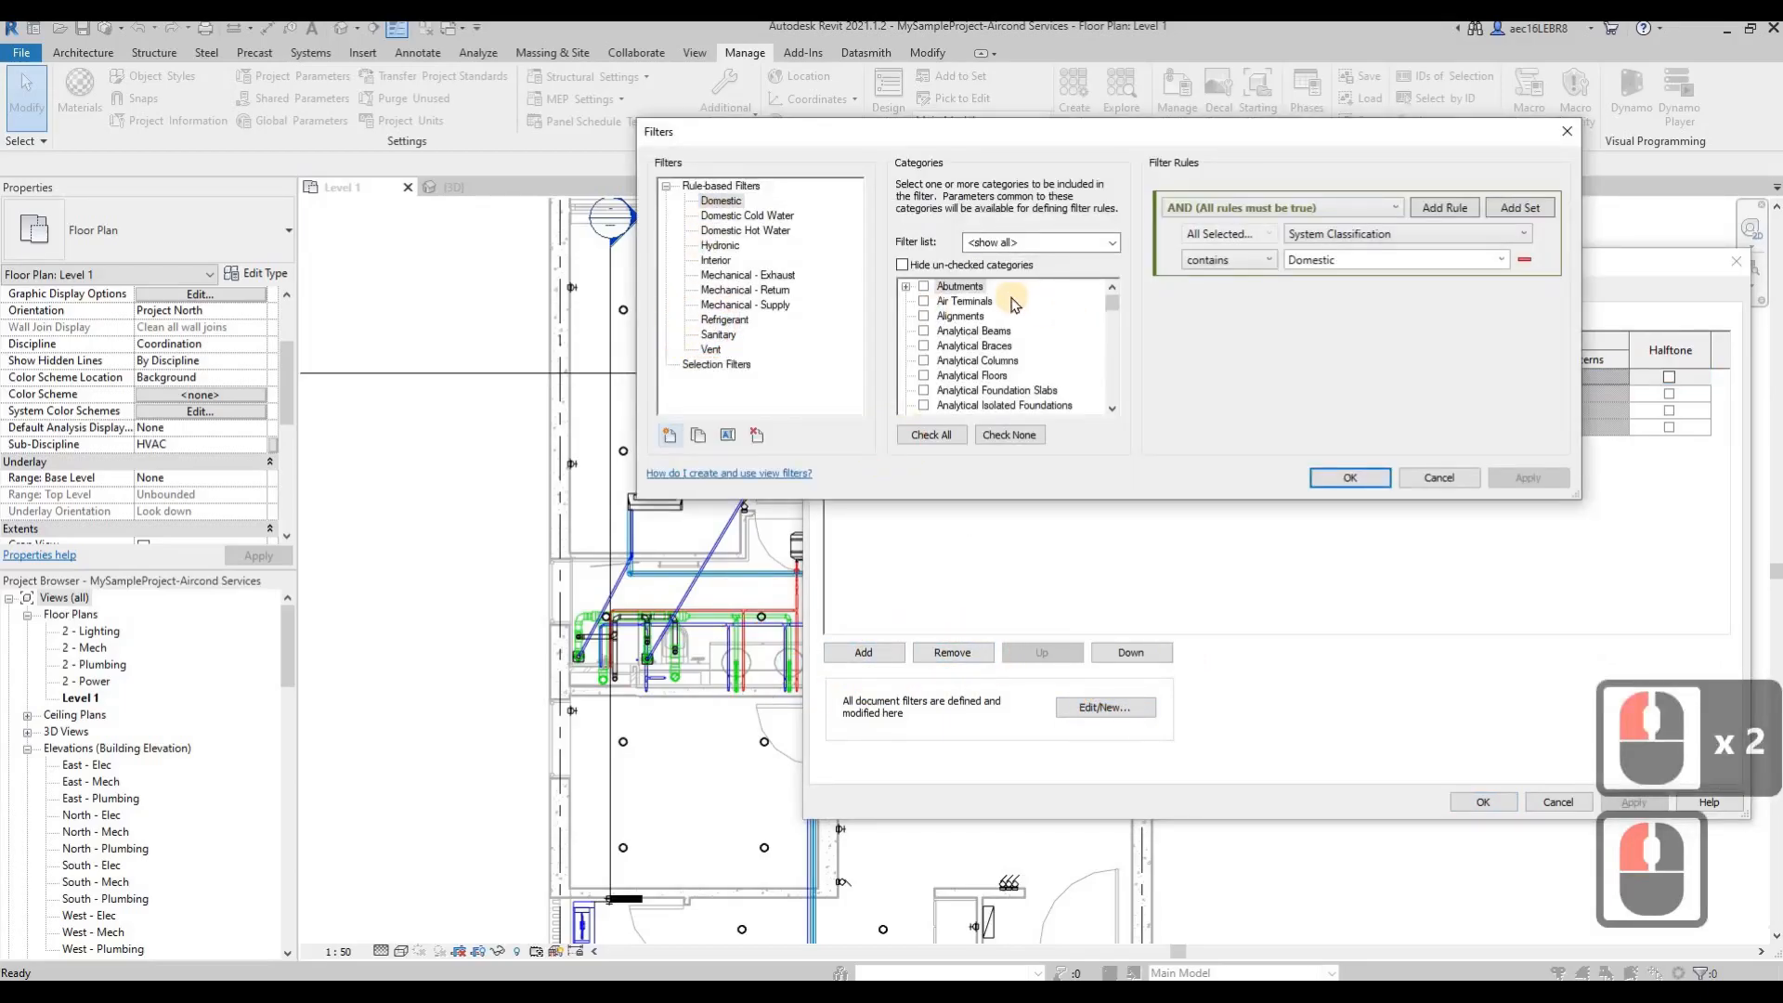
{"action": "scroll", "coordinate": [1028, 325], "scroll_direction": "down", "scroll_amount": 5}
{"action": "scroll", "coordinate": [1028, 325], "scroll_direction": "down", "scroll_amount": 20}
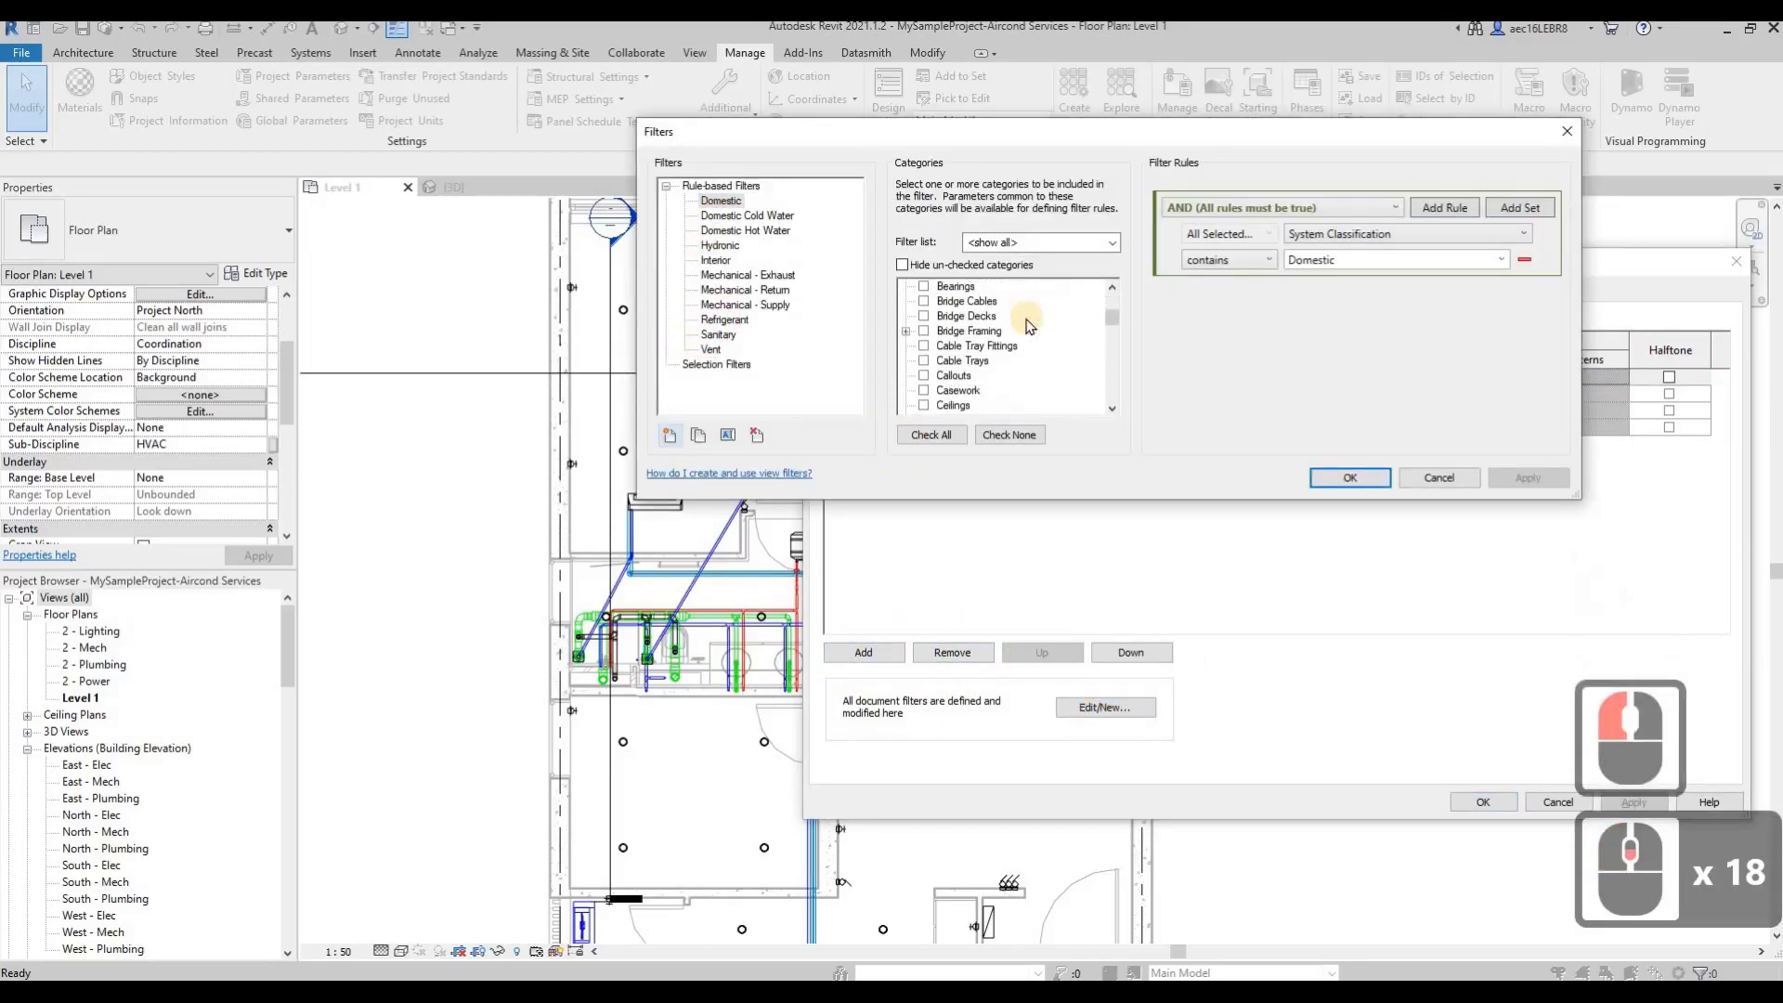
{"action": "scroll", "coordinate": [1028, 325], "scroll_direction": "down", "scroll_amount": 20}
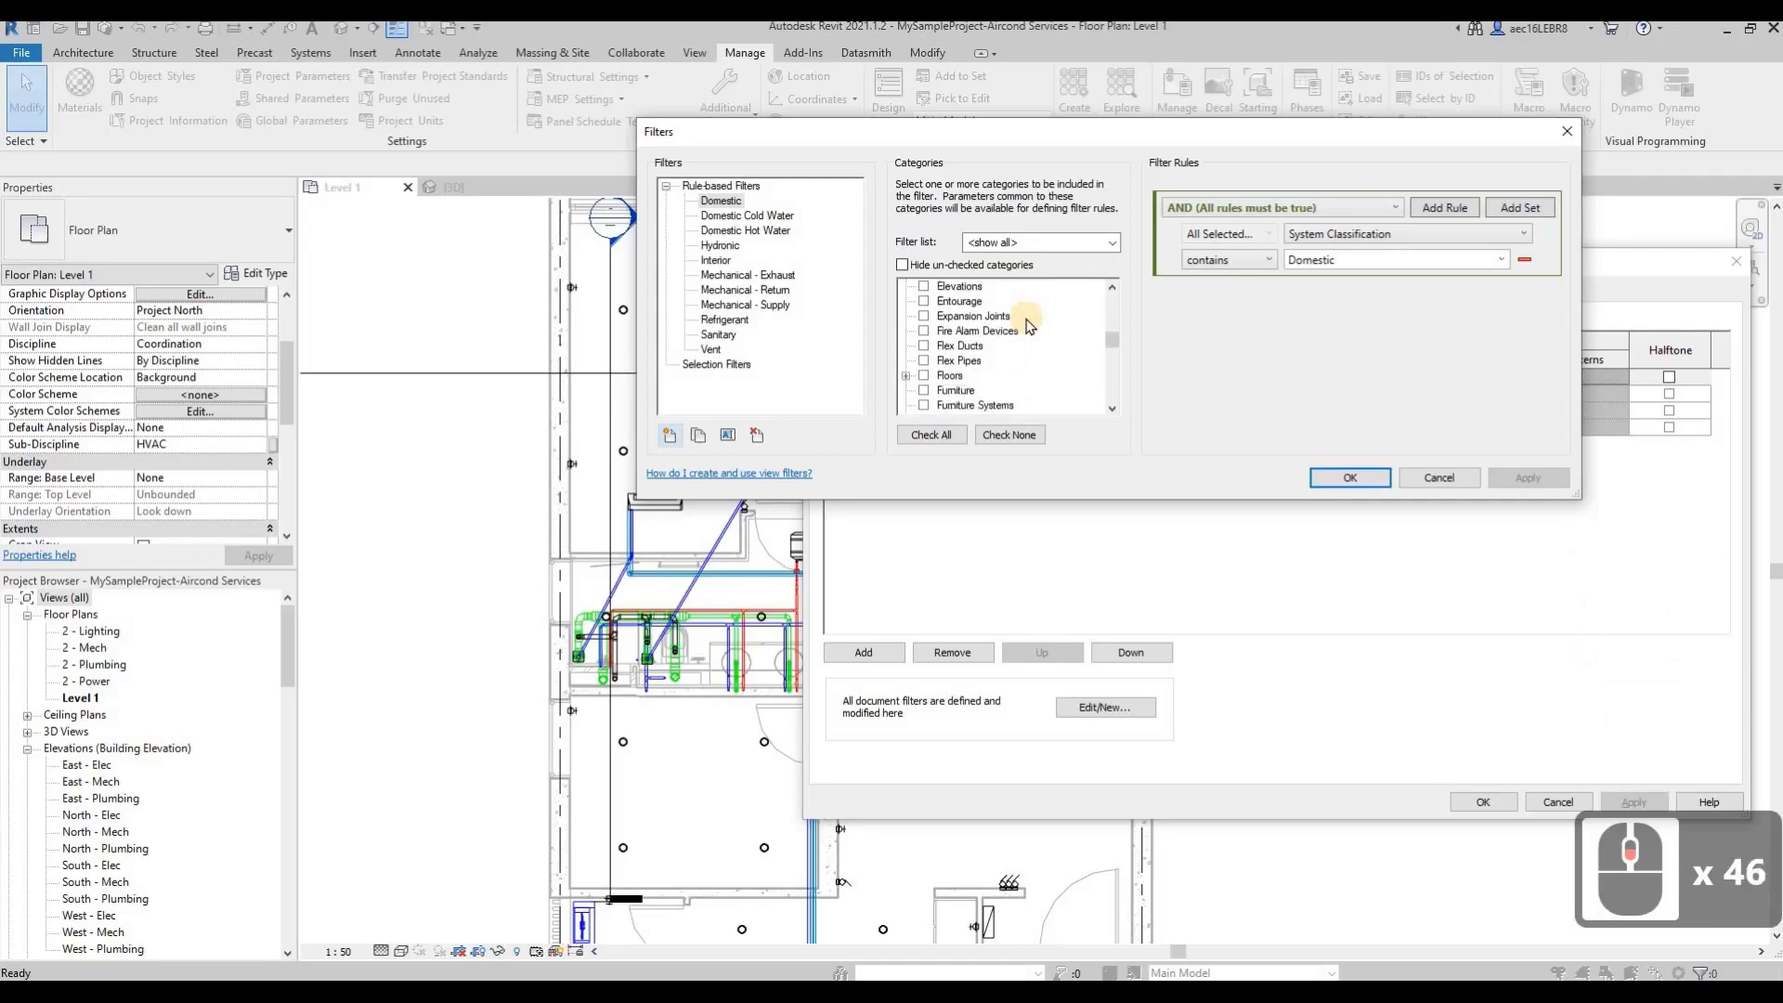
{"action": "scroll", "coordinate": [1028, 326], "scroll_direction": "down", "scroll_amount": 3}
{"action": "scroll", "coordinate": [940, 332], "scroll_direction": "up", "scroll_amount": 3}
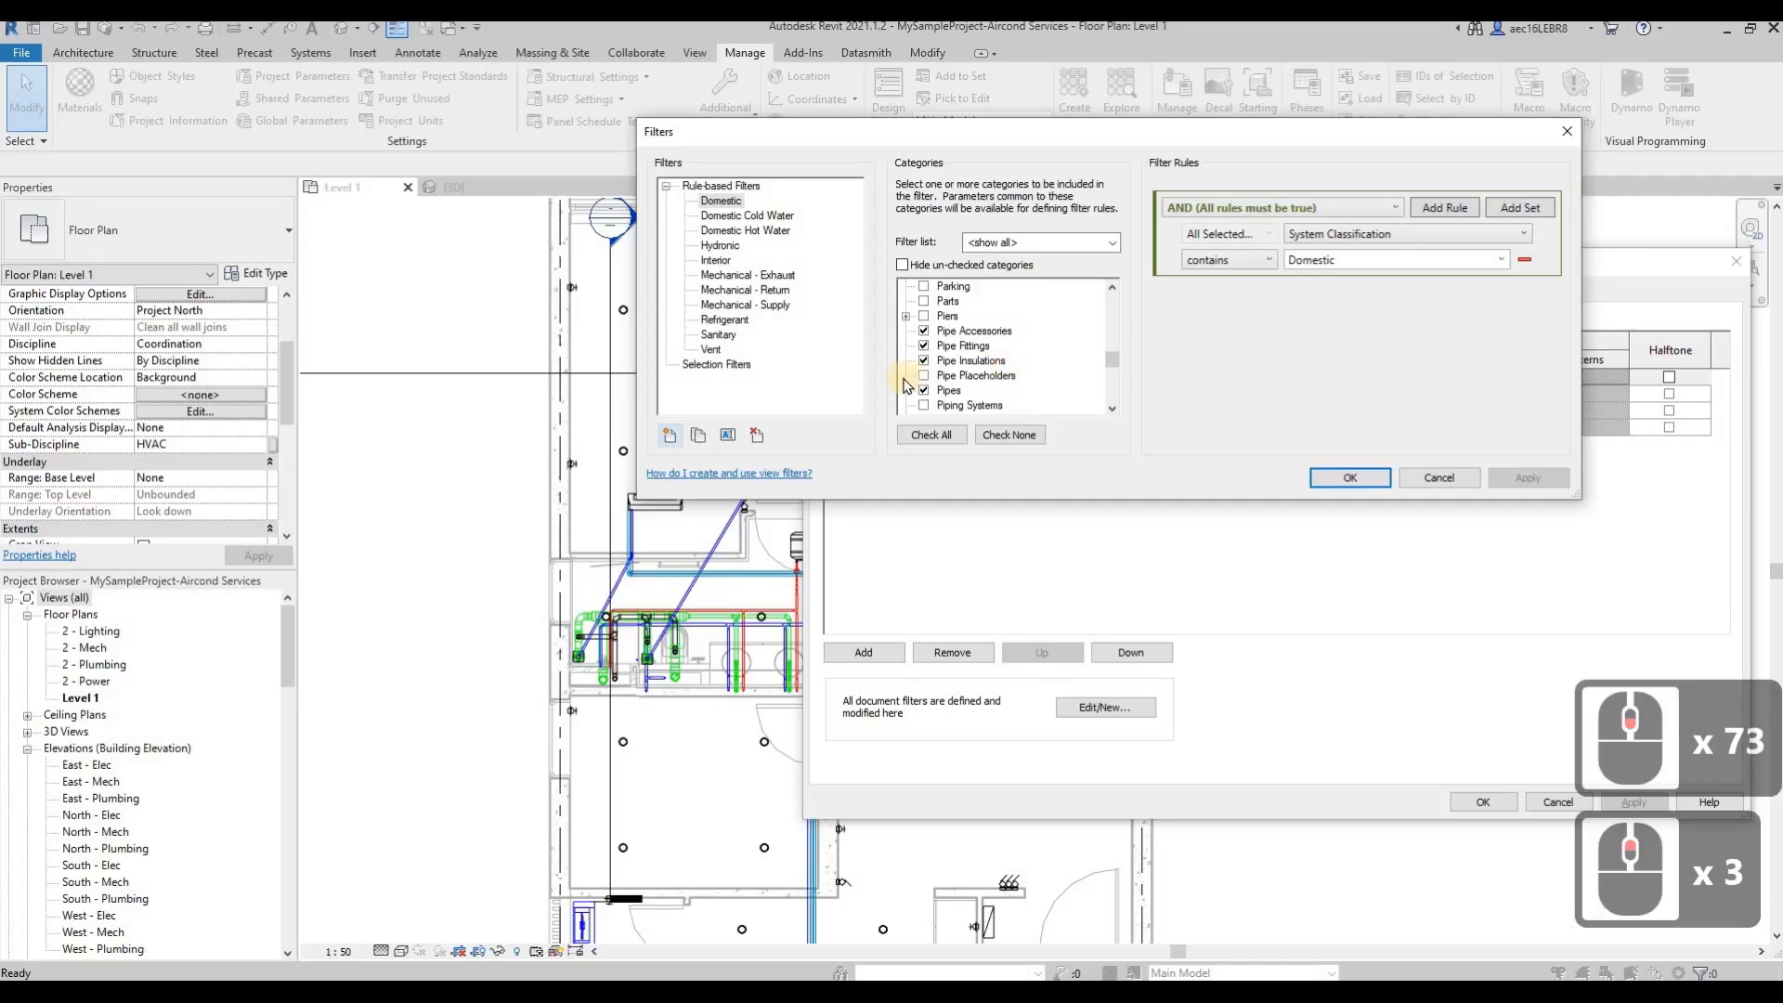
{"action": "scroll", "coordinate": [919, 382], "scroll_direction": "down", "scroll_amount": 1}
{"action": "scroll", "coordinate": [932, 382], "scroll_direction": "down", "scroll_amount": 14}
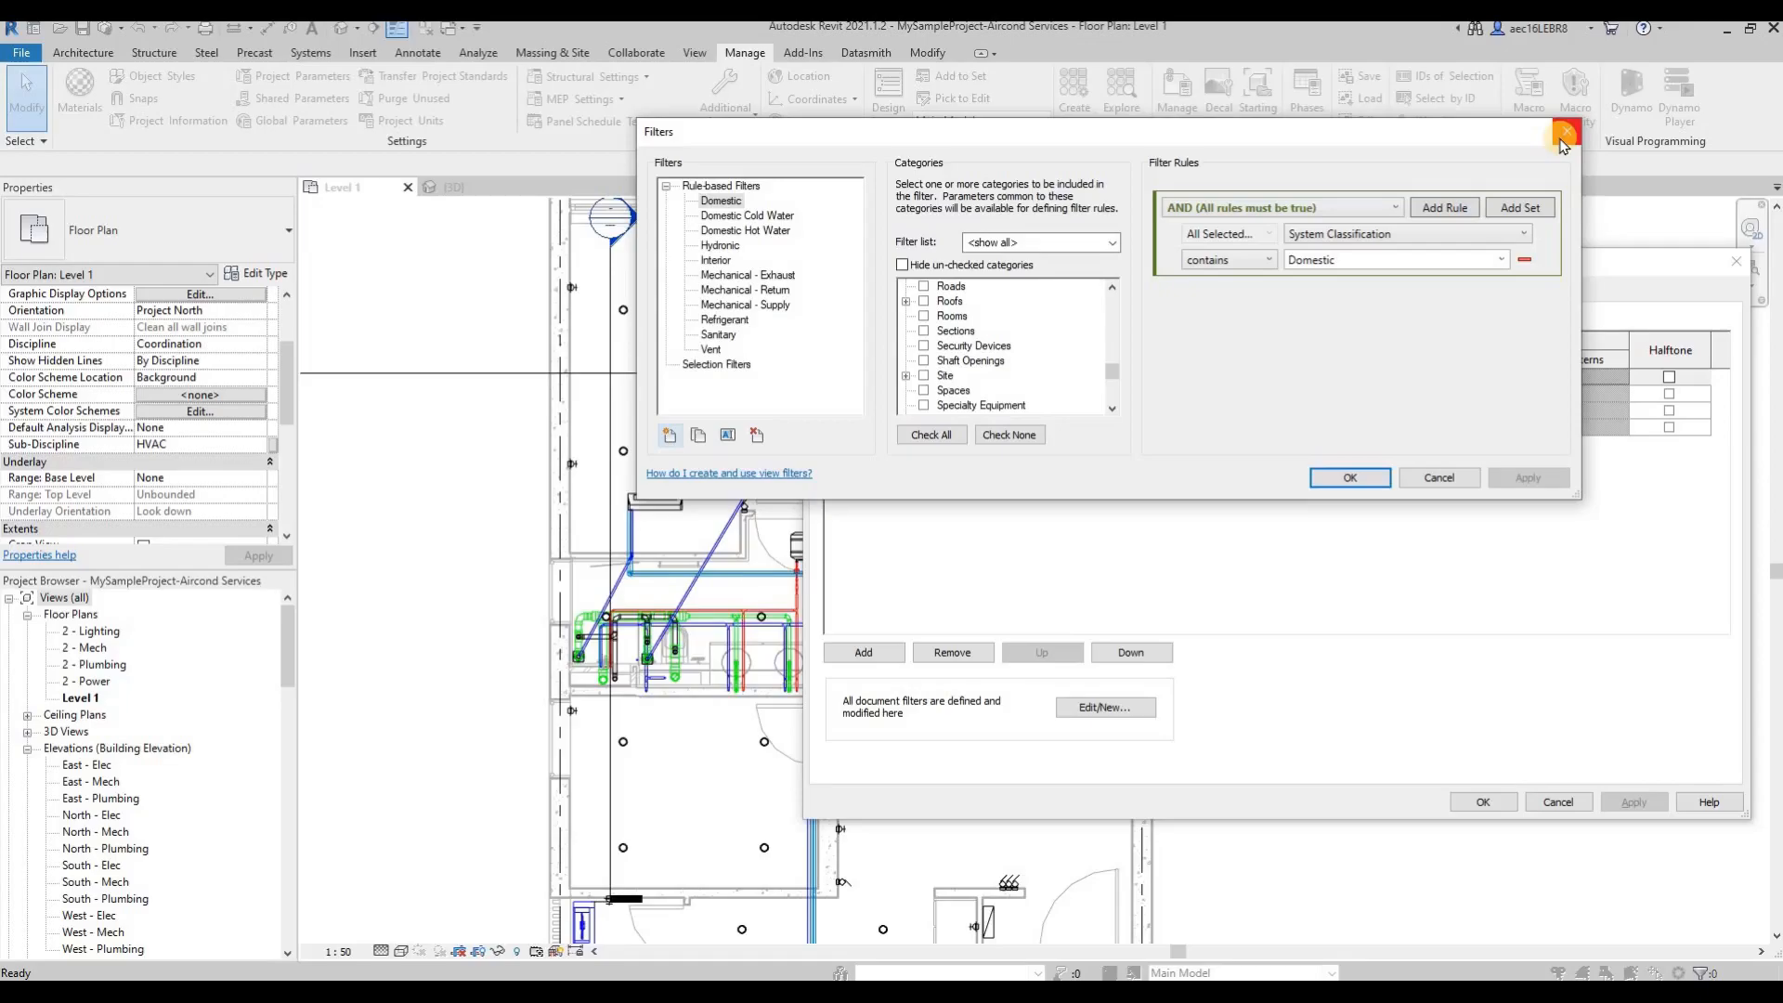
Step: Create a new rule-based filter named My Domestic Cold Water Filter using the Define rules option
{"action": "left_click", "coordinate": [666, 434]}
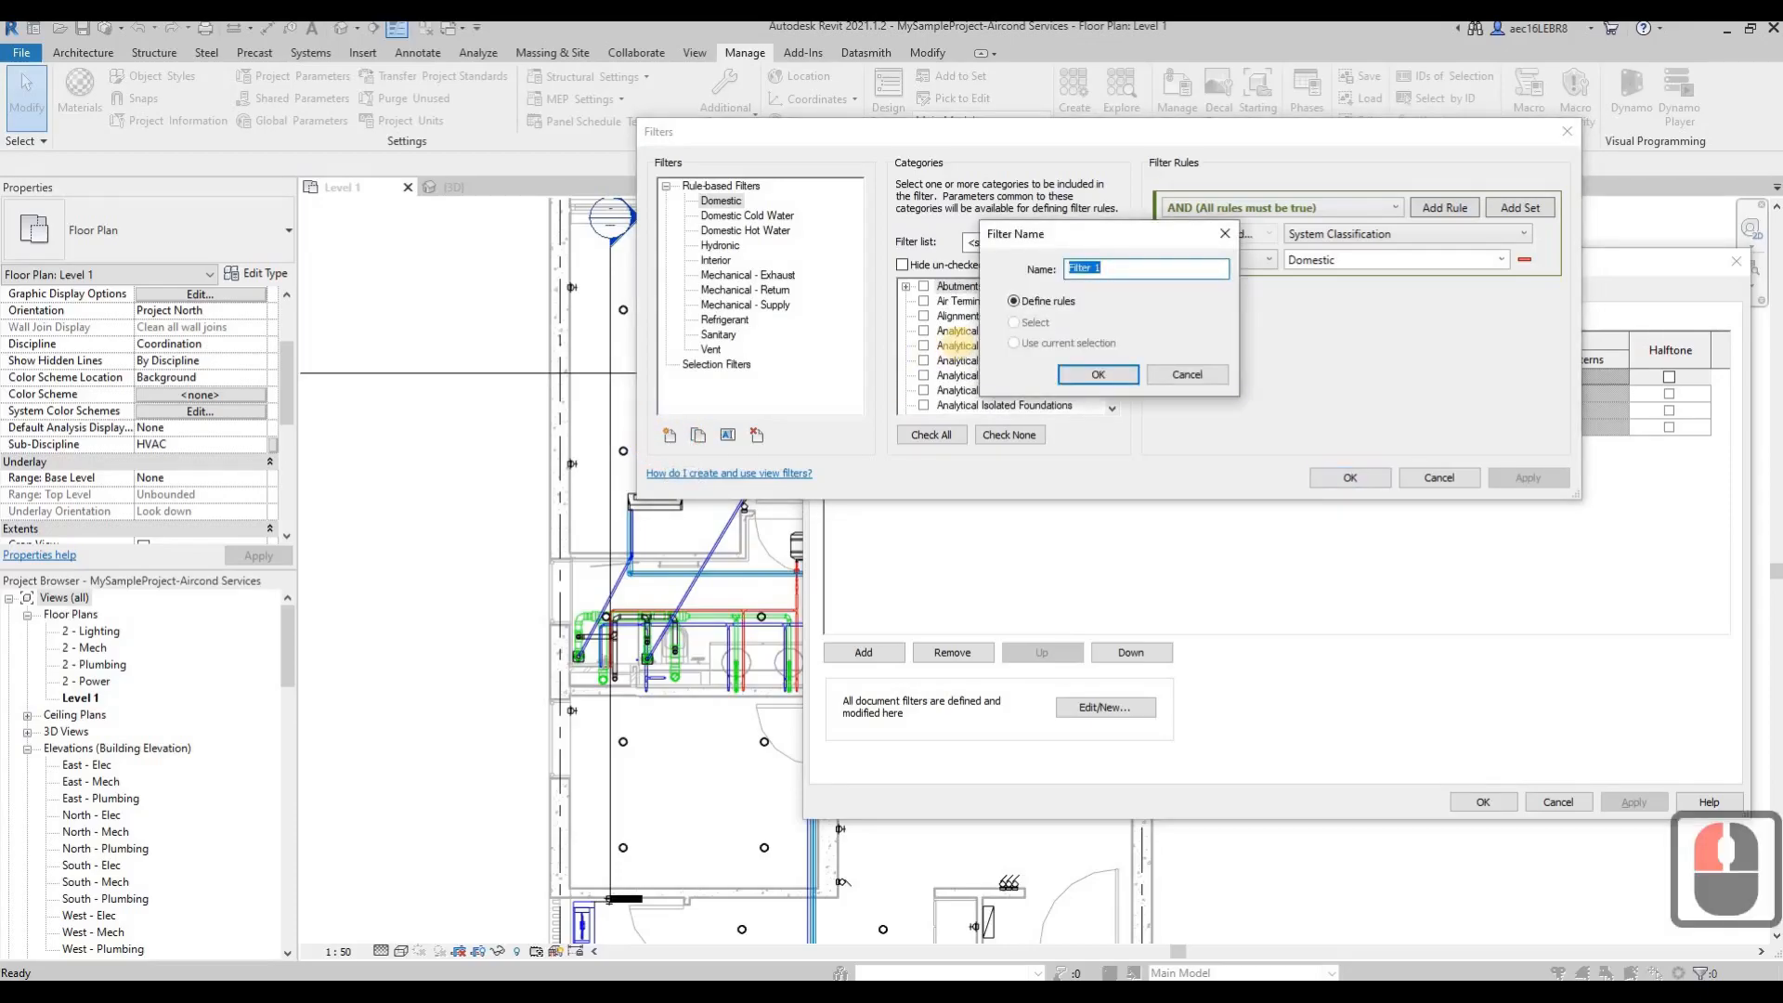
{"action": "type", "text": "MyDomes"}
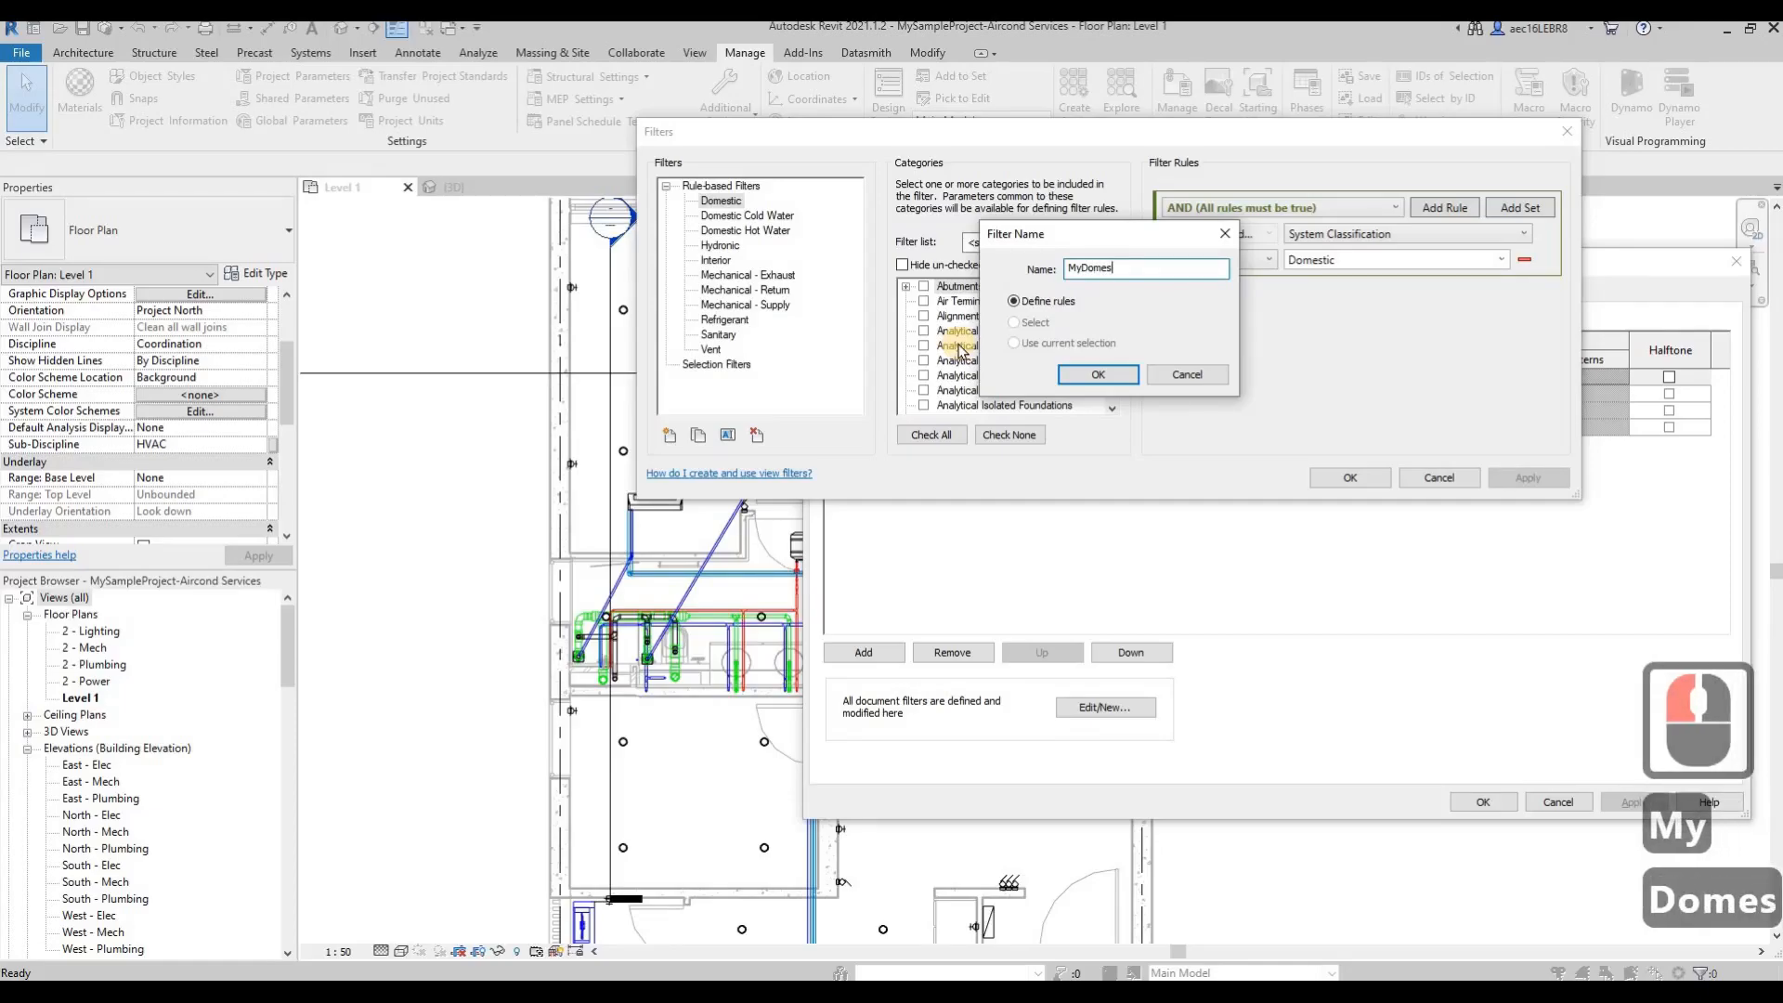
{"action": "type", "text": "tic C"}
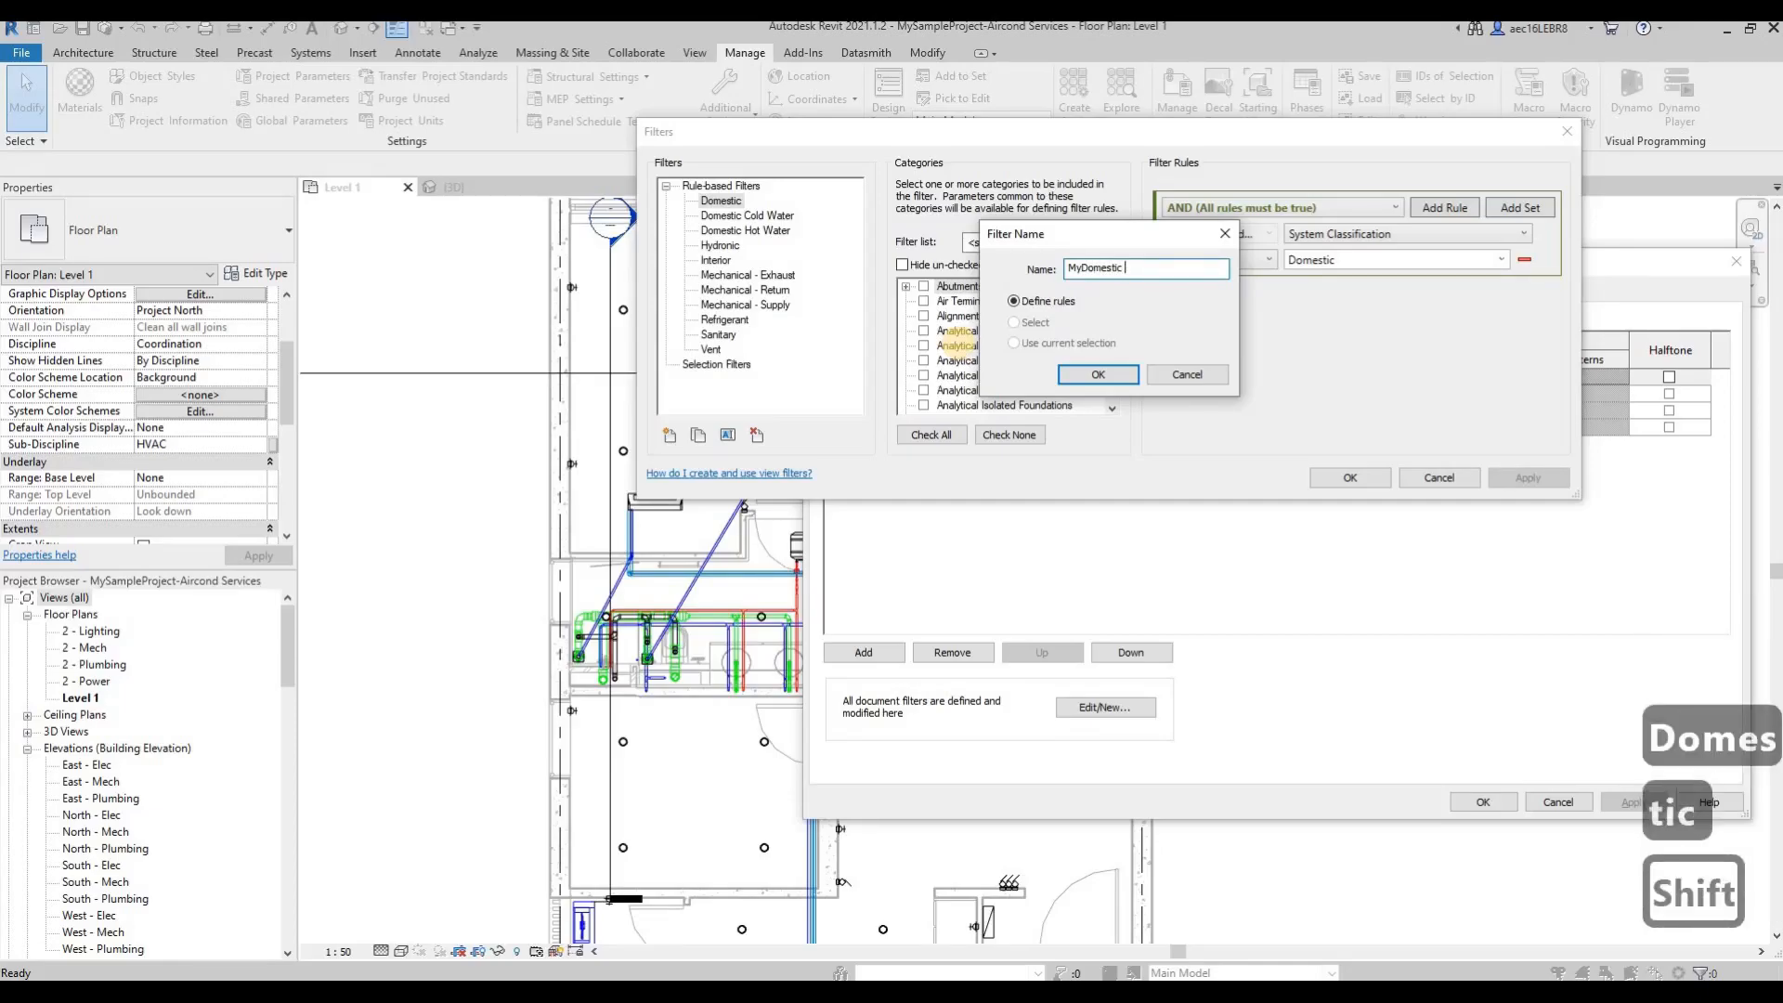
{"action": "left_click", "coordinate": [1082, 269]}
{"action": "left_click", "coordinate": [1204, 271]}
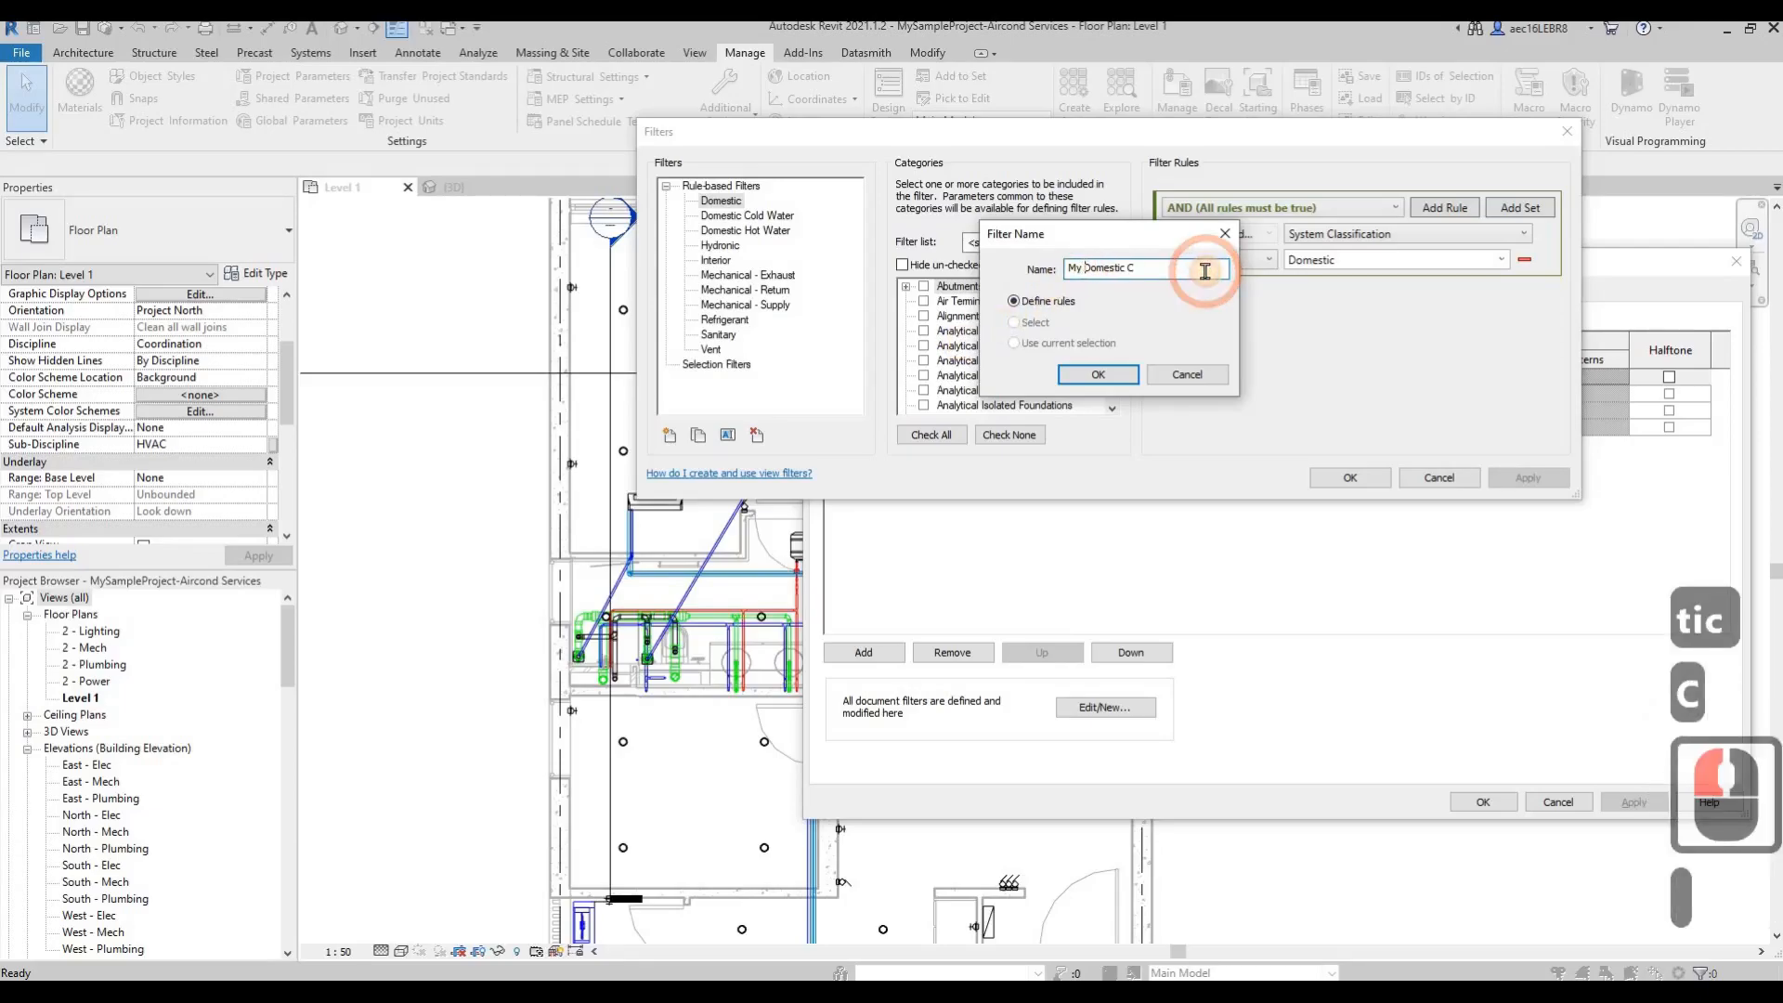
{"action": "type", "text": "old Wa"}
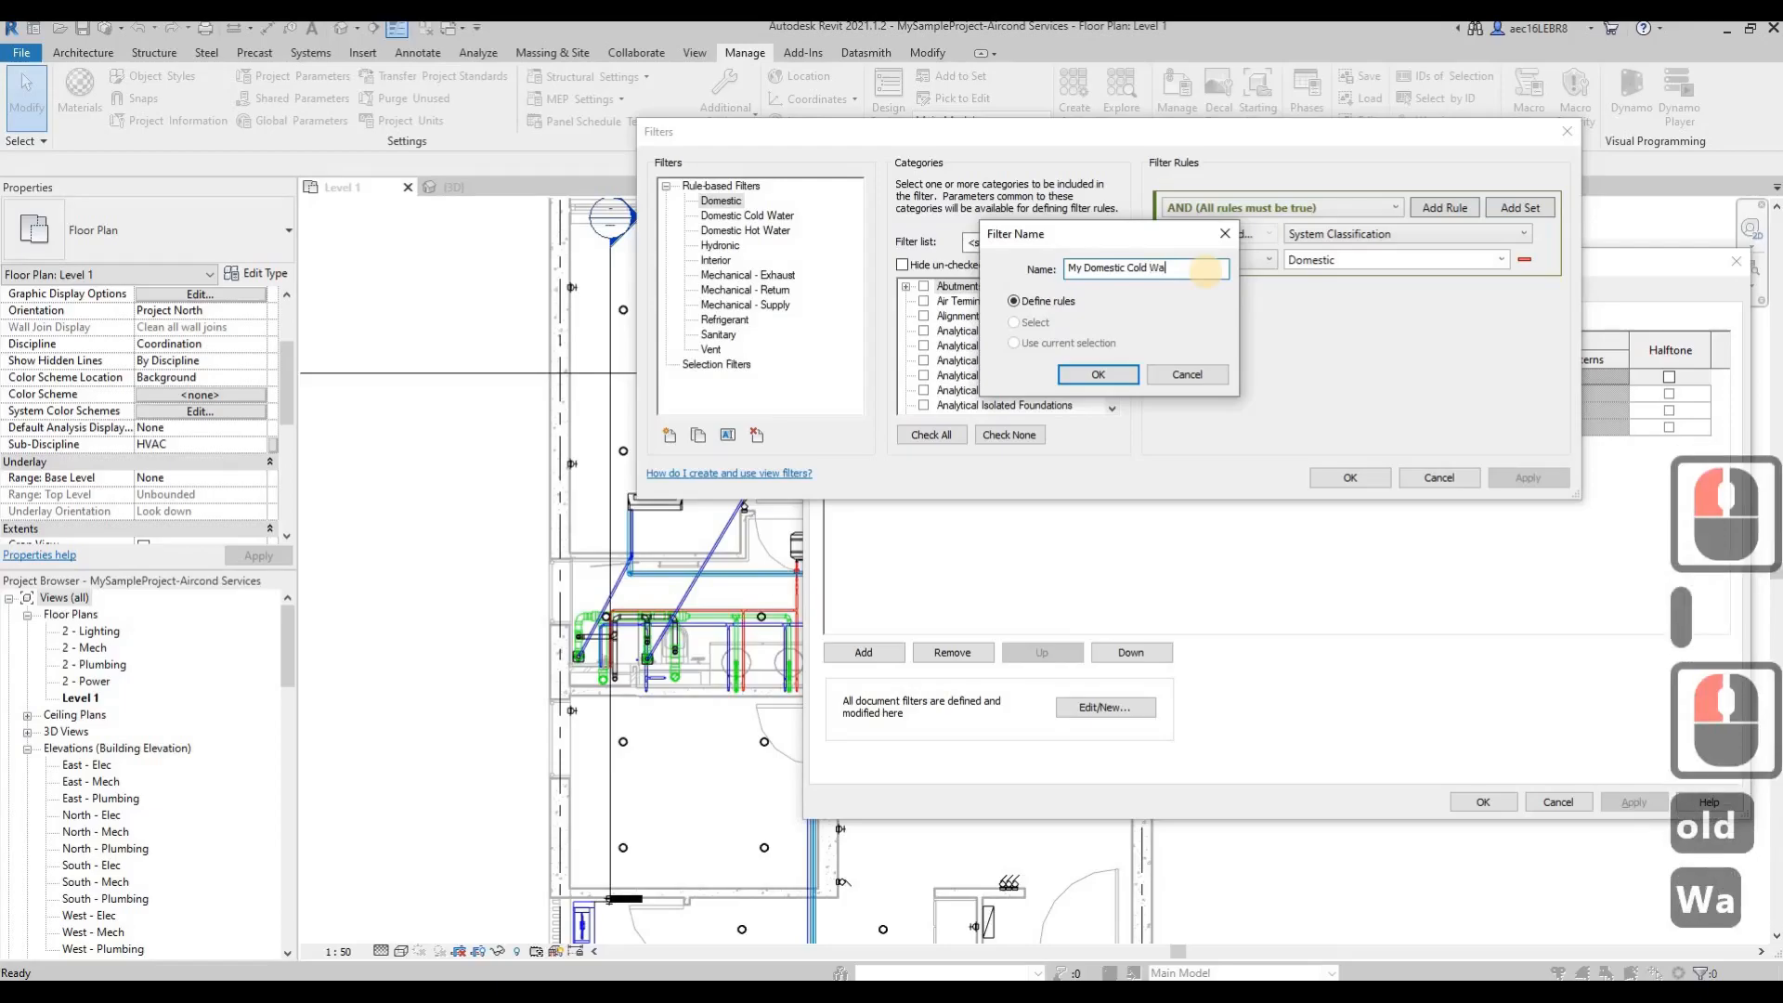
{"action": "type", "text": "ter Filter"}
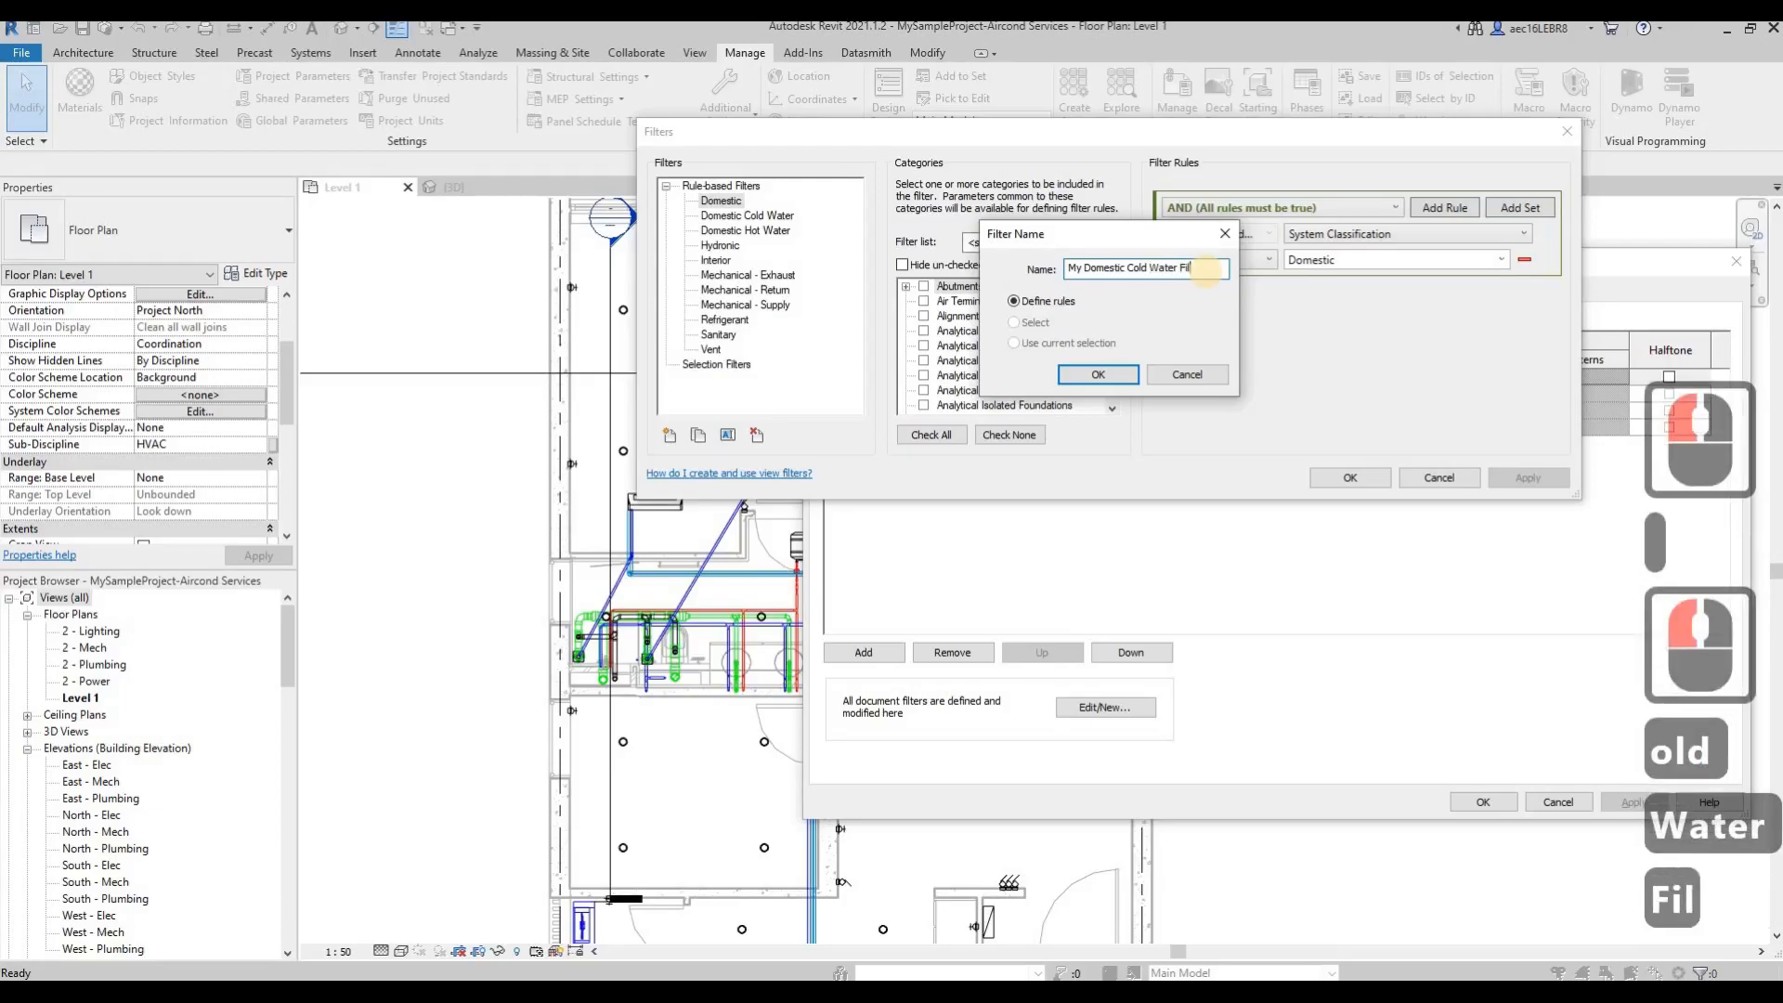
{"action": "left_click", "coordinate": [1099, 376]}
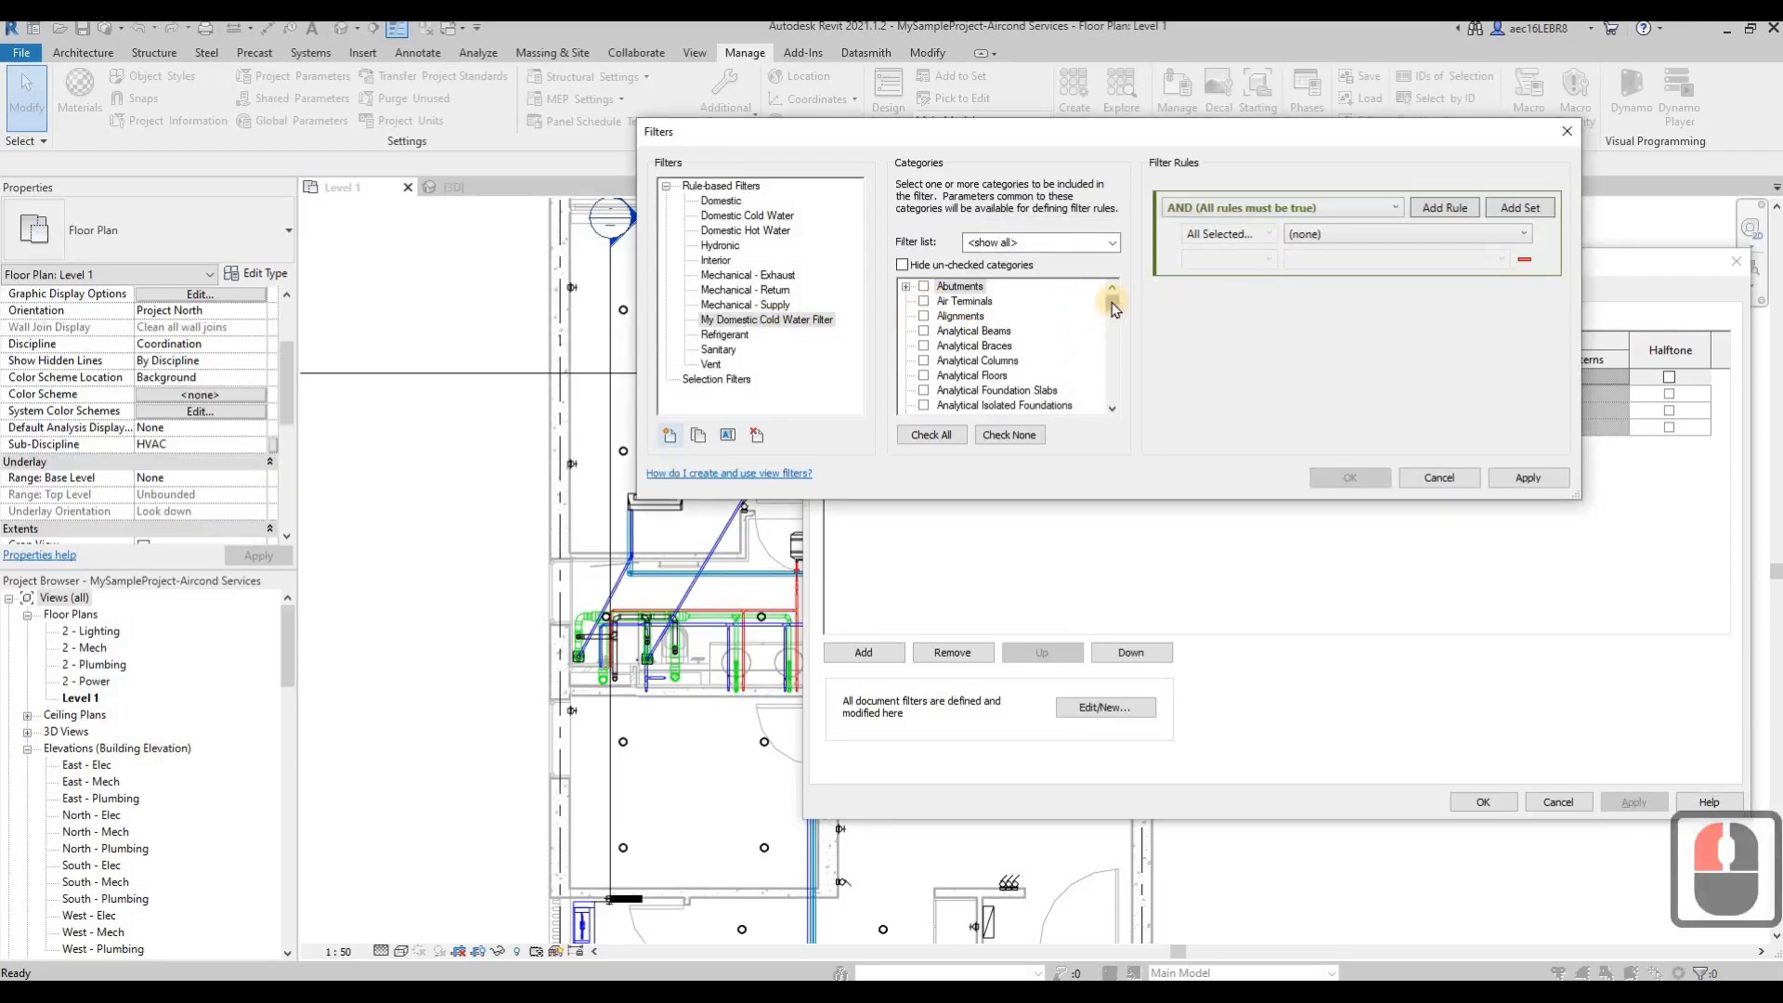
Step: Include the Pipe Accessories, Pipe Fittings, Pipe Insulations and Pipes categories in My Domestic Cold Water Filter
{"action": "left_click_drag", "start_coordinate": [1113, 306], "coordinate": [1116, 368]}
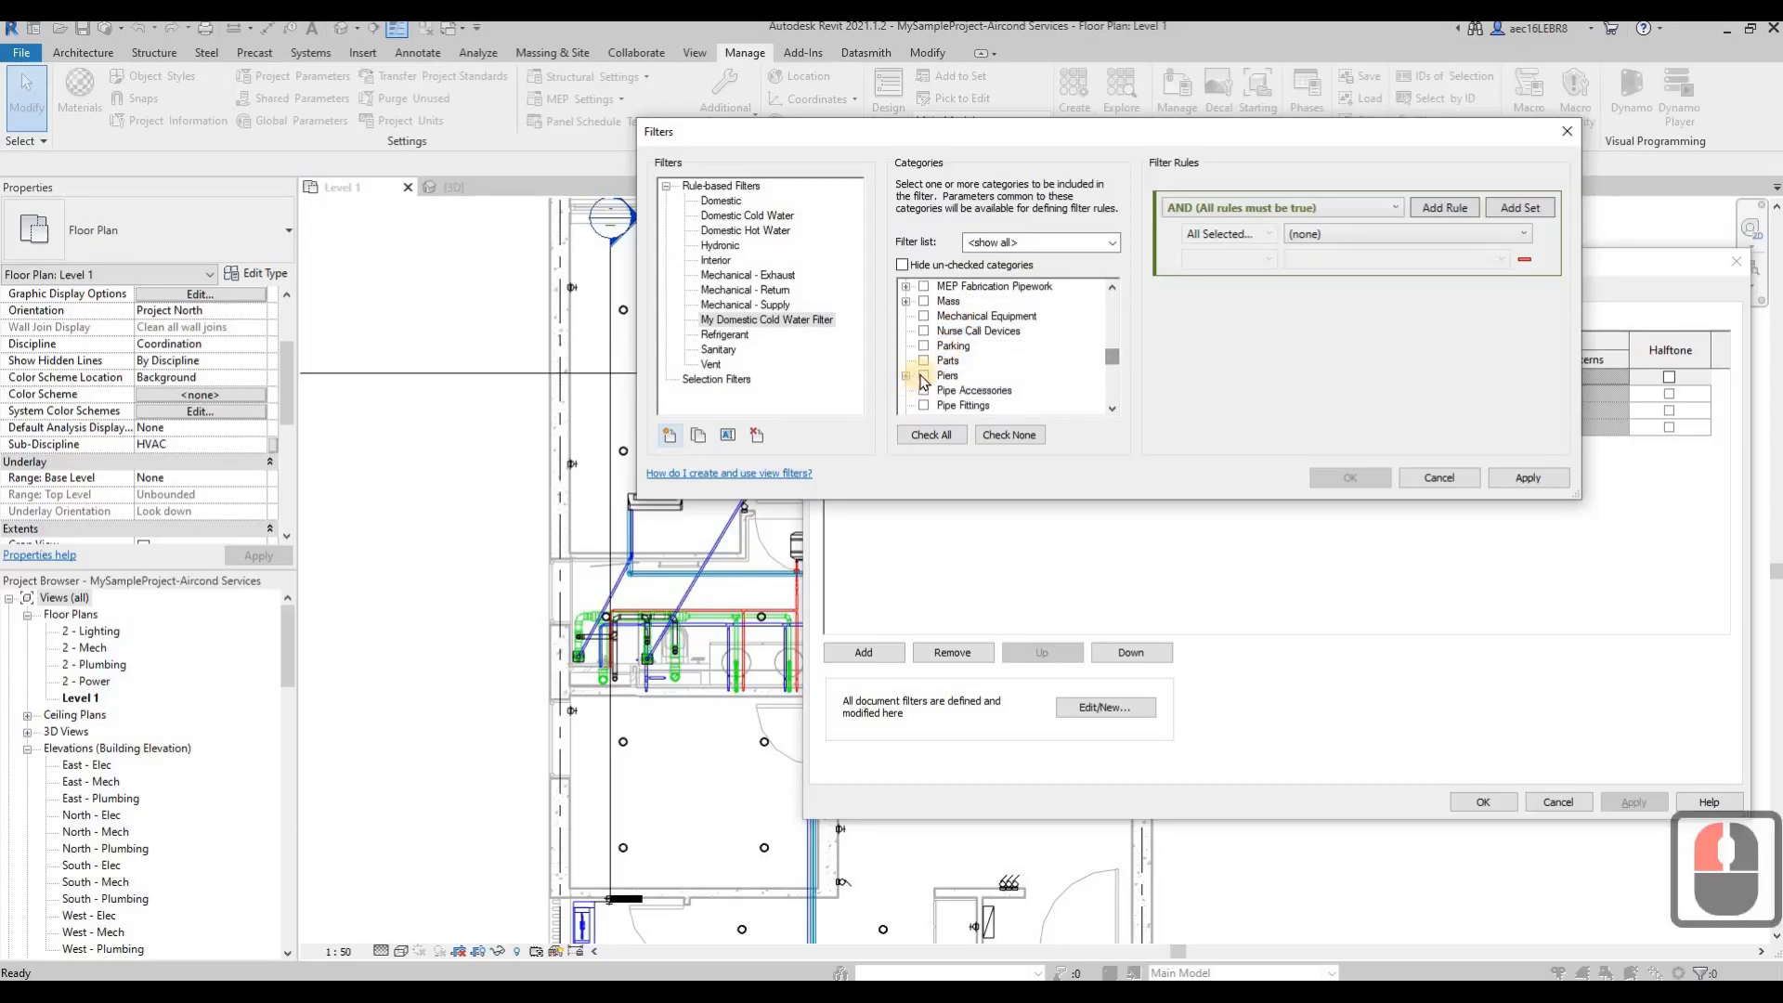
{"action": "left_click", "coordinate": [924, 391]}
{"action": "scroll", "coordinate": [924, 395], "scroll_direction": "down", "scroll_amount": 1}
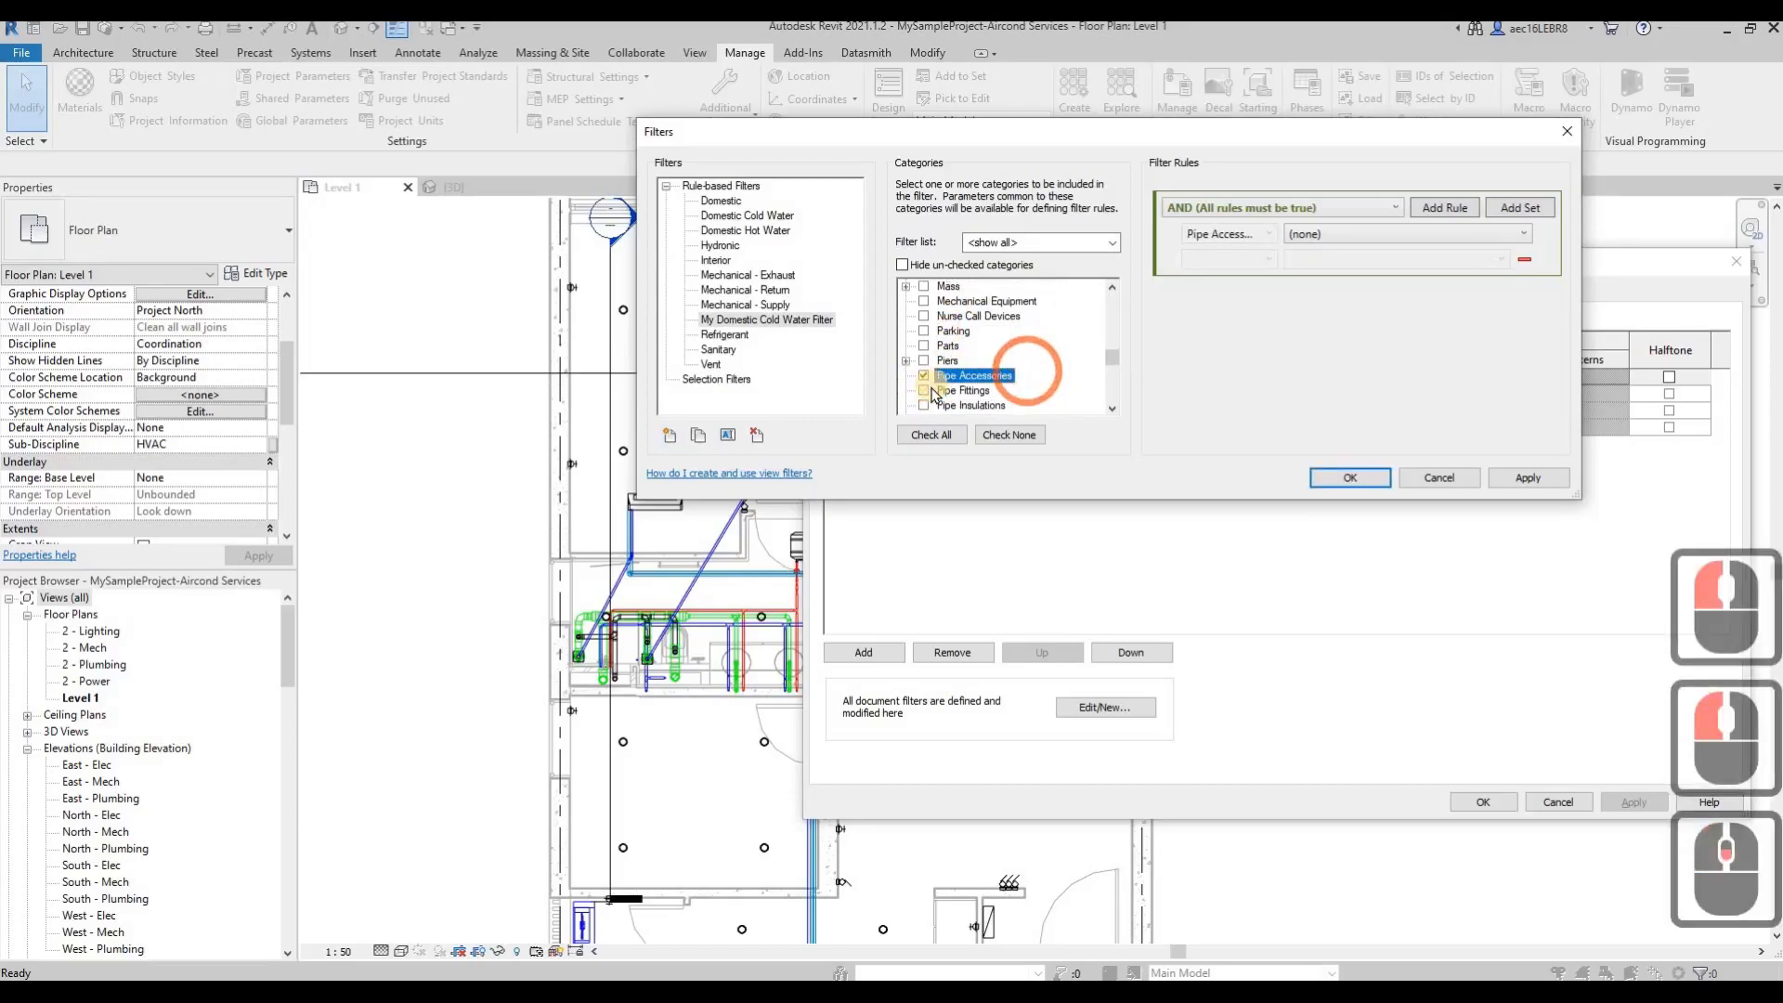
{"action": "left_click", "coordinate": [924, 390]}
{"action": "scroll", "coordinate": [924, 395], "scroll_direction": "down", "scroll_amount": 1}
{"action": "left_click", "coordinate": [924, 390]}
{"action": "scroll", "coordinate": [892, 404], "scroll_direction": "down", "scroll_amount": 1}
{"action": "scroll", "coordinate": [924, 394], "scroll_direction": "down", "scroll_amount": 1}
{"action": "left_click", "coordinate": [924, 390]}
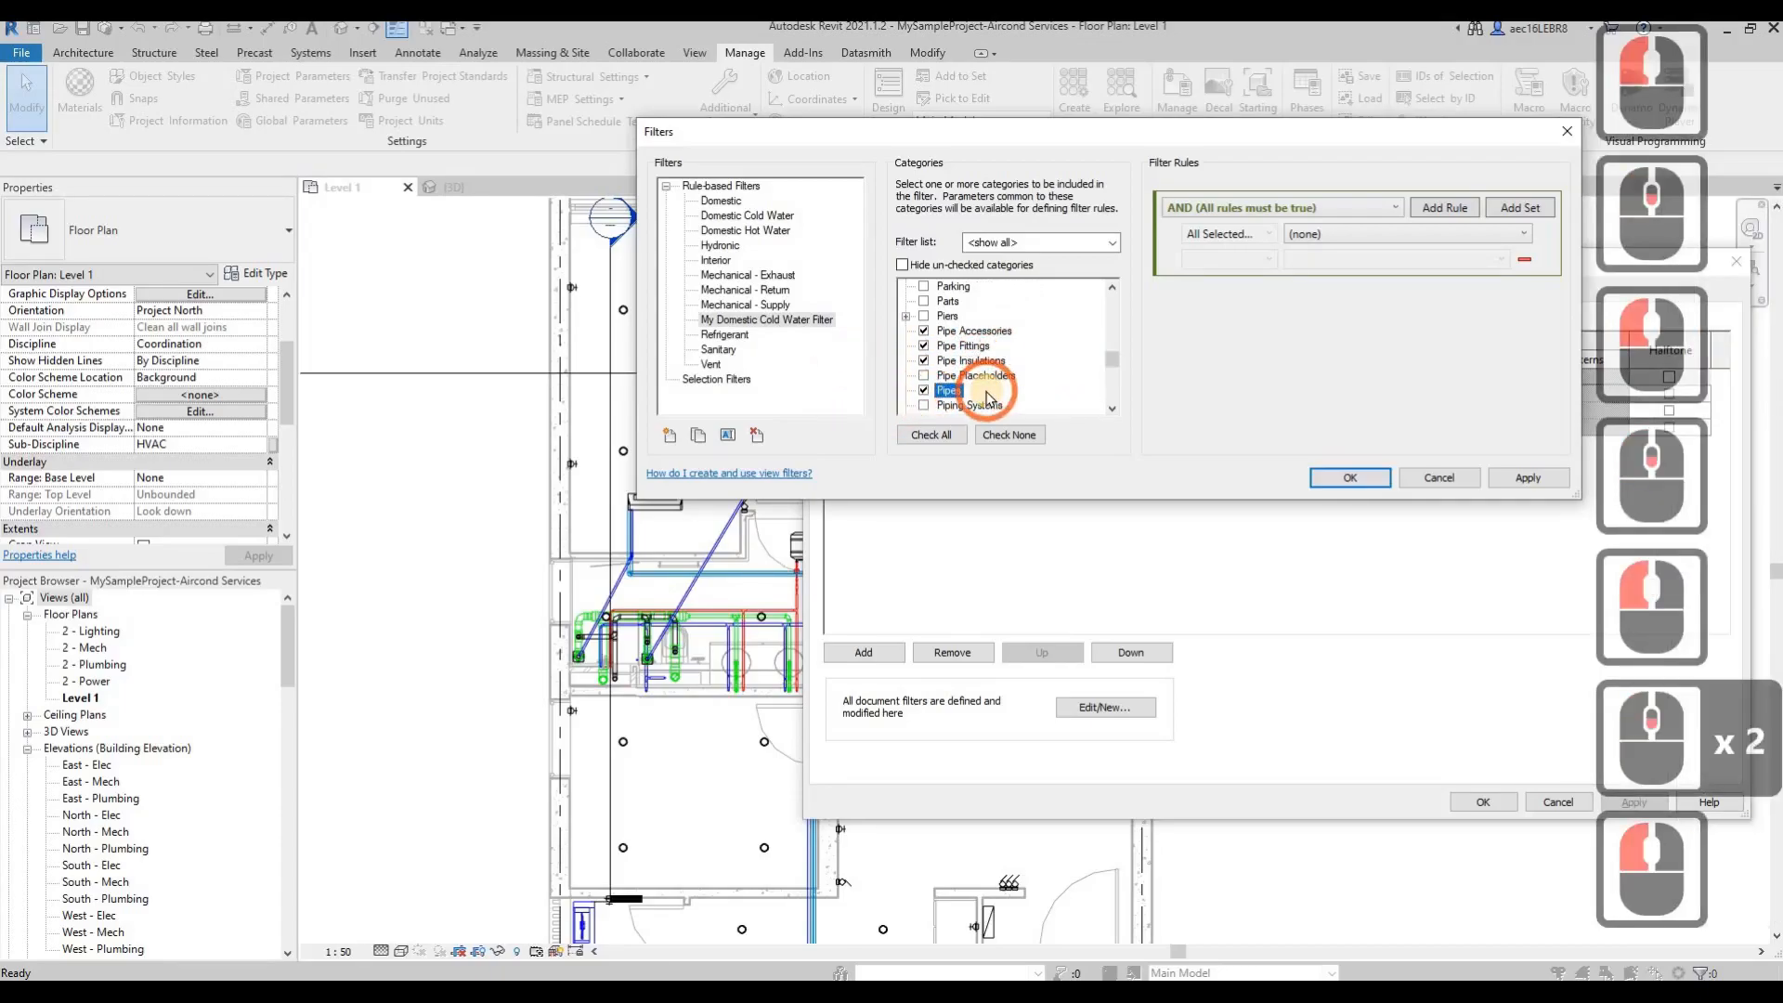
{"action": "scroll", "coordinate": [924, 395], "scroll_direction": "down", "scroll_amount": 1}
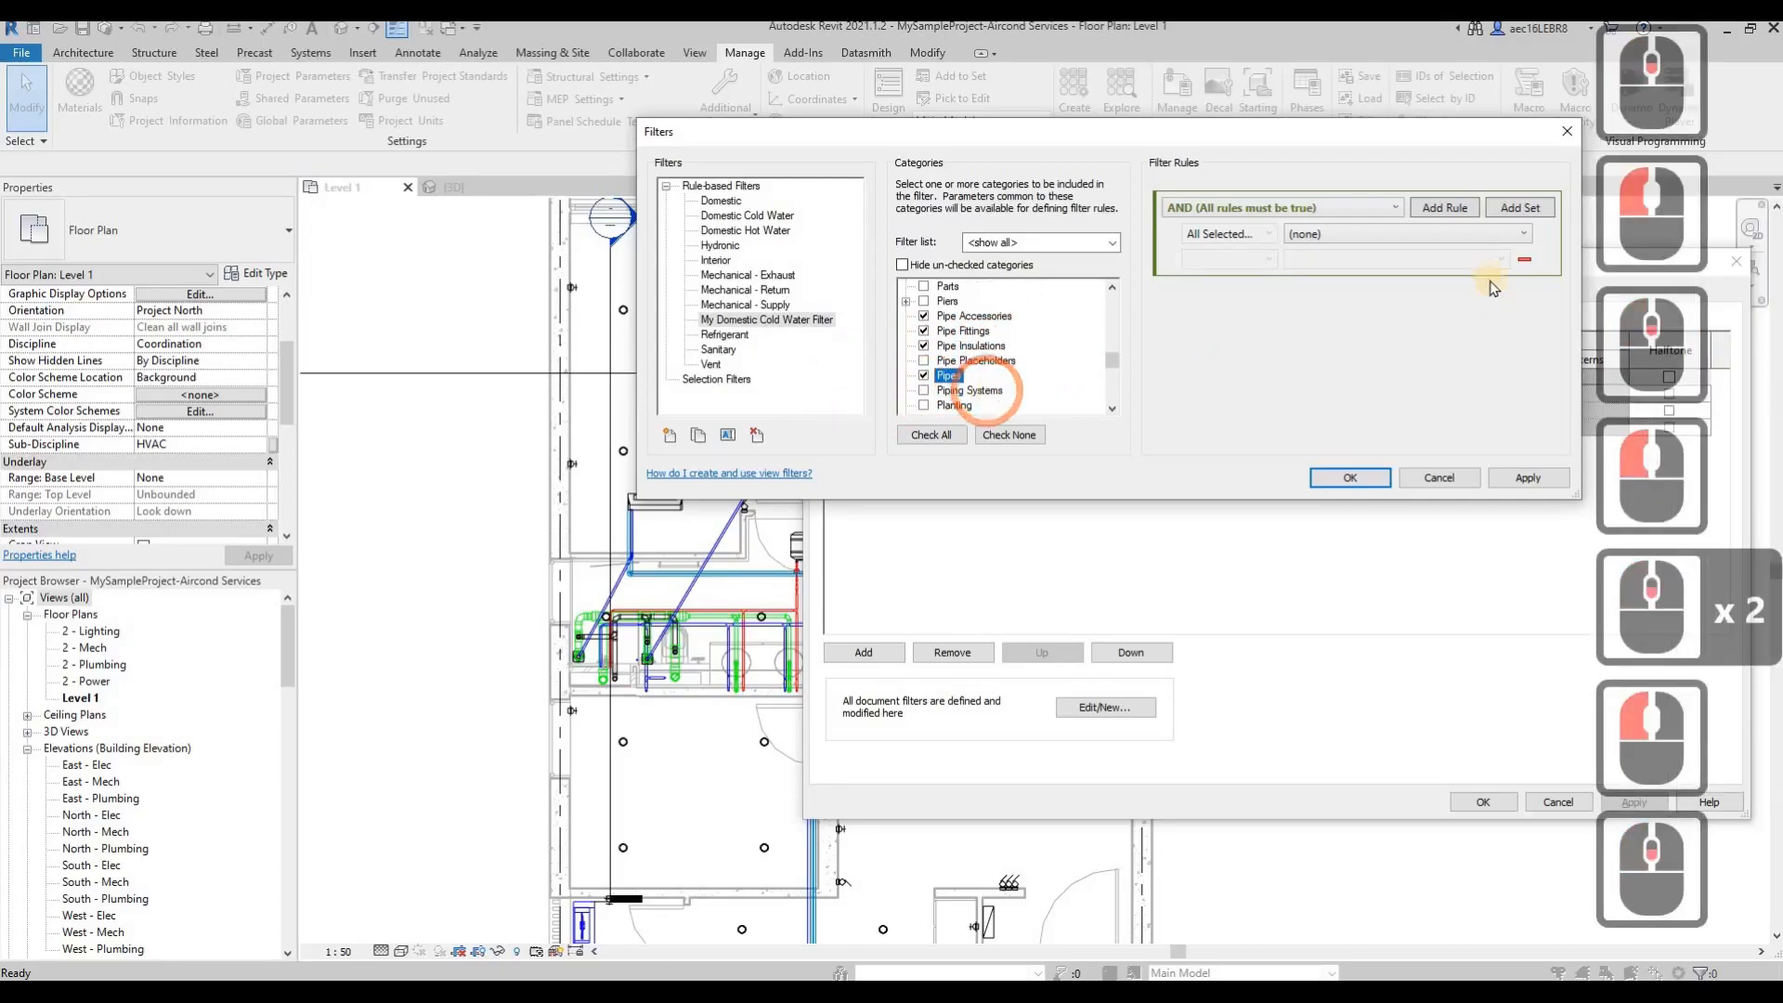
Step: Define the filter's rule as System Type equals Domestic Cold Water and save the filter definition
{"action": "left_click", "coordinate": [1404, 234]}
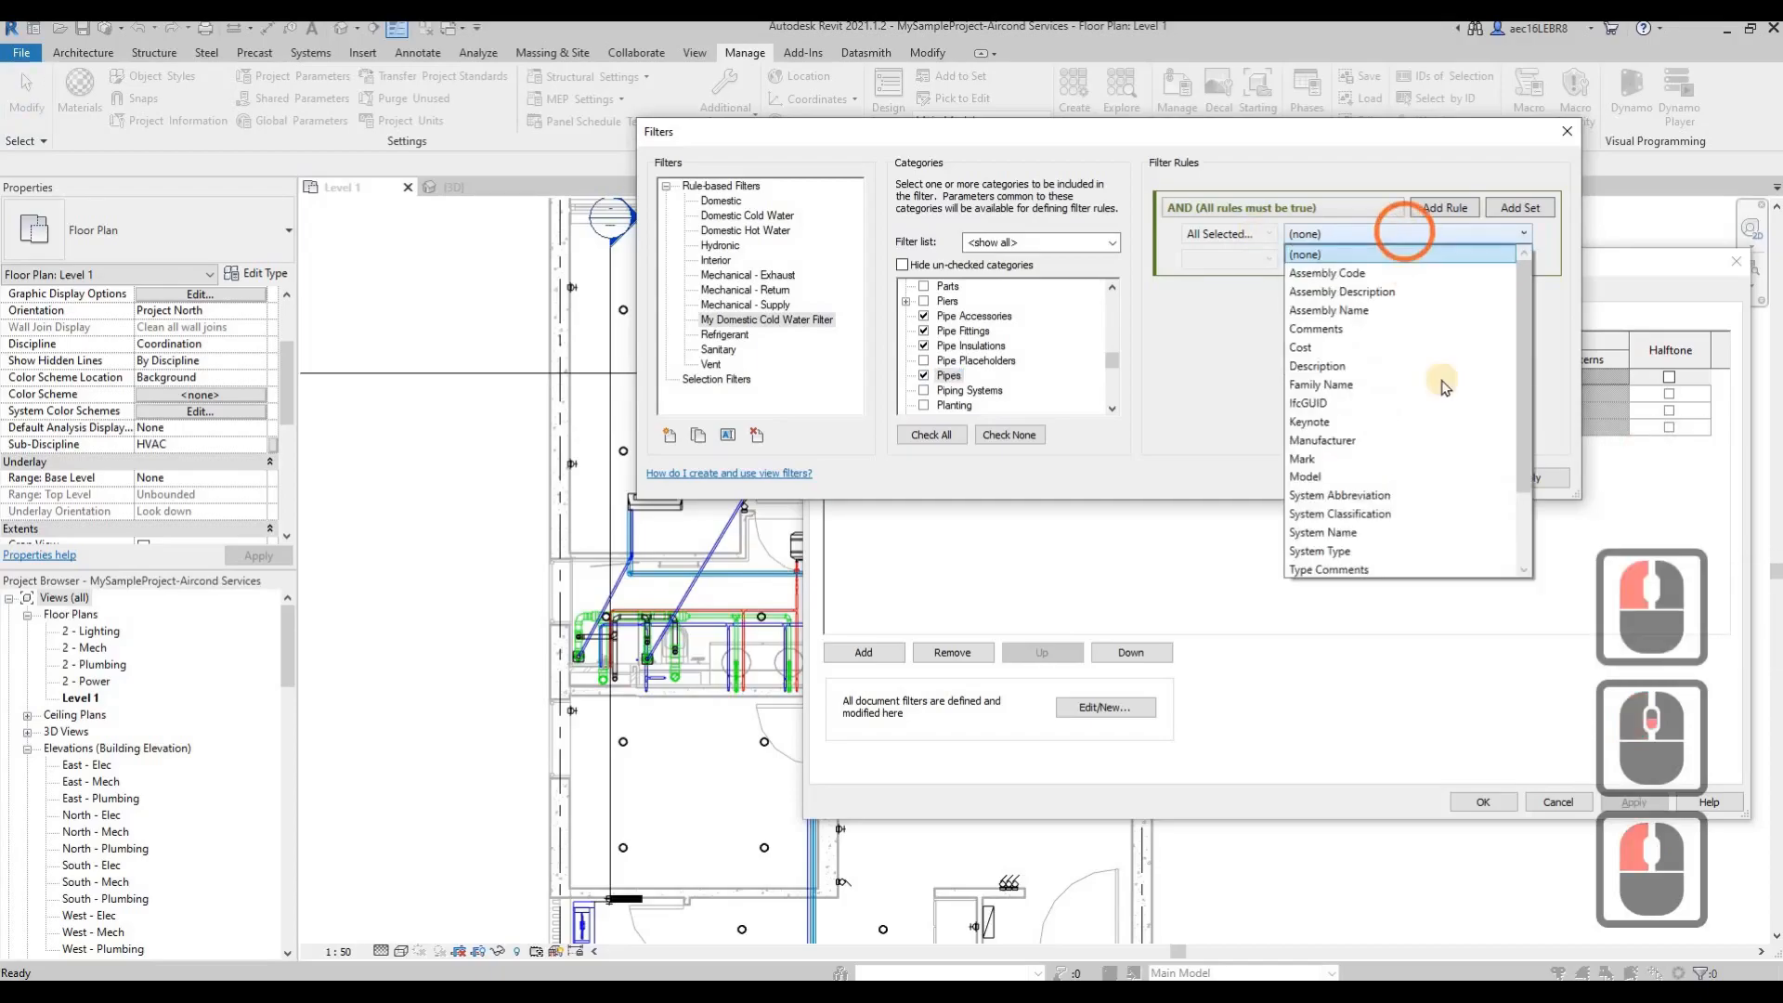
{"action": "left_click", "coordinate": [1365, 550]}
{"action": "left_click", "coordinate": [1261, 259]}
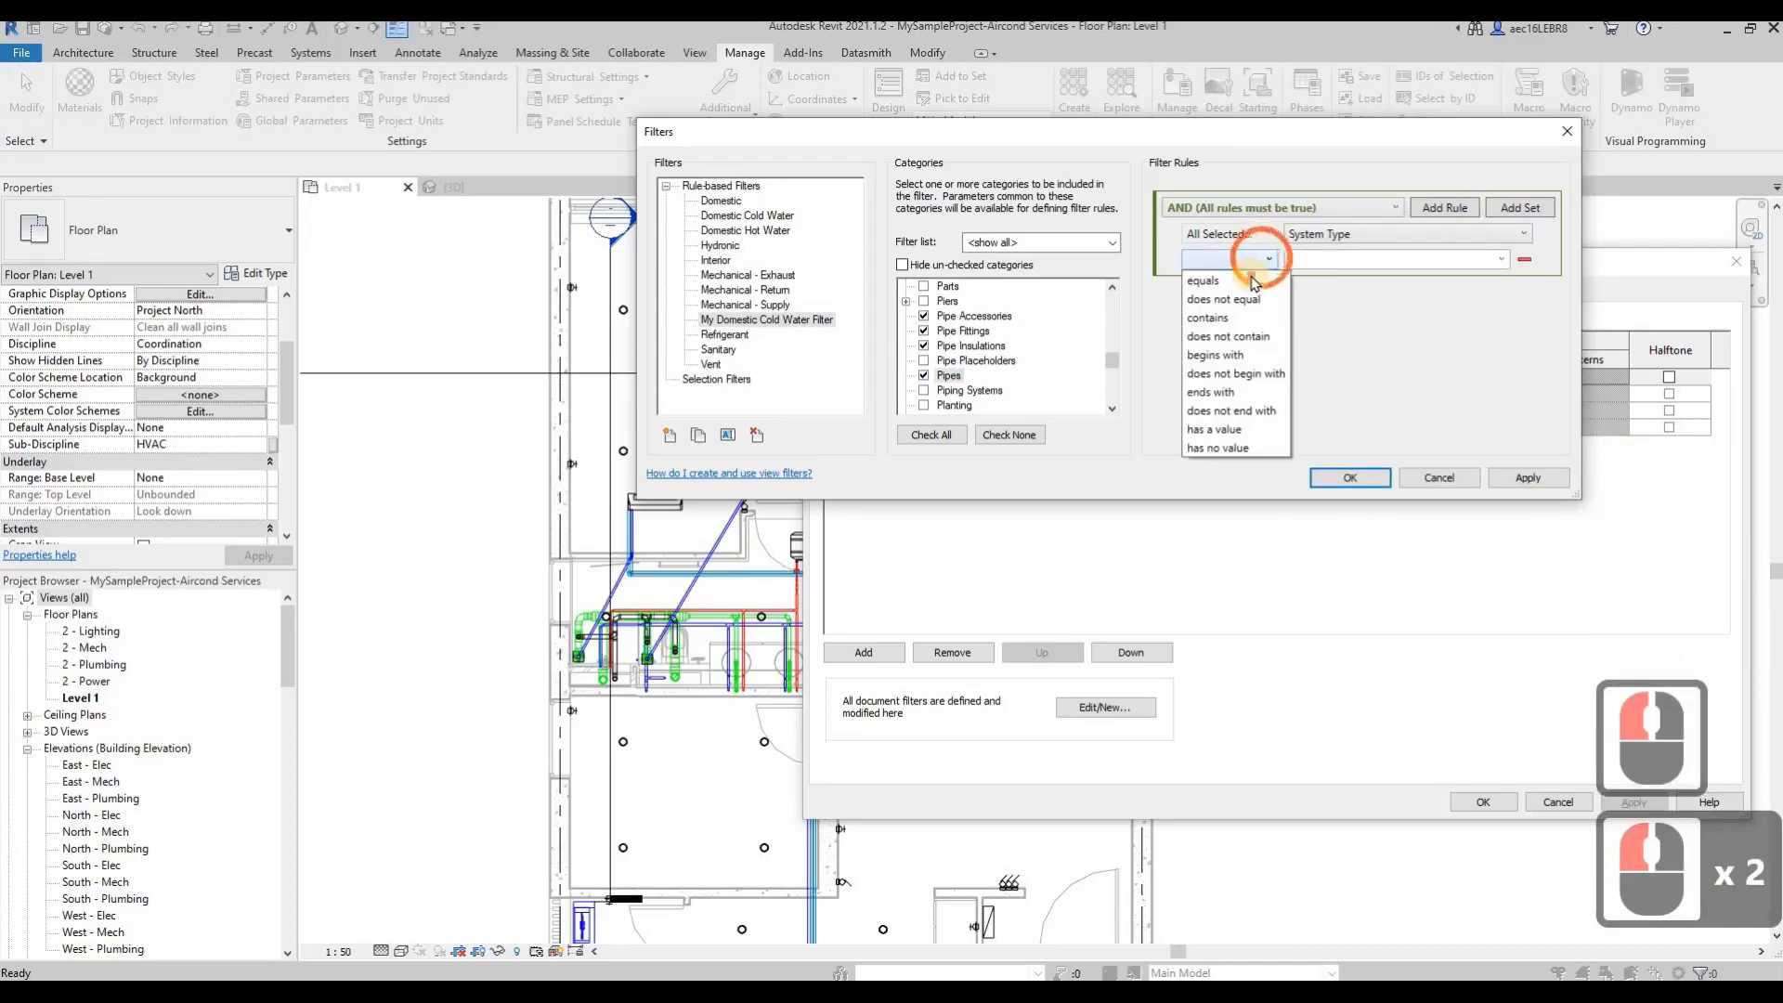
{"action": "left_click", "coordinate": [1481, 263]}
{"action": "left_click", "coordinate": [1480, 260]}
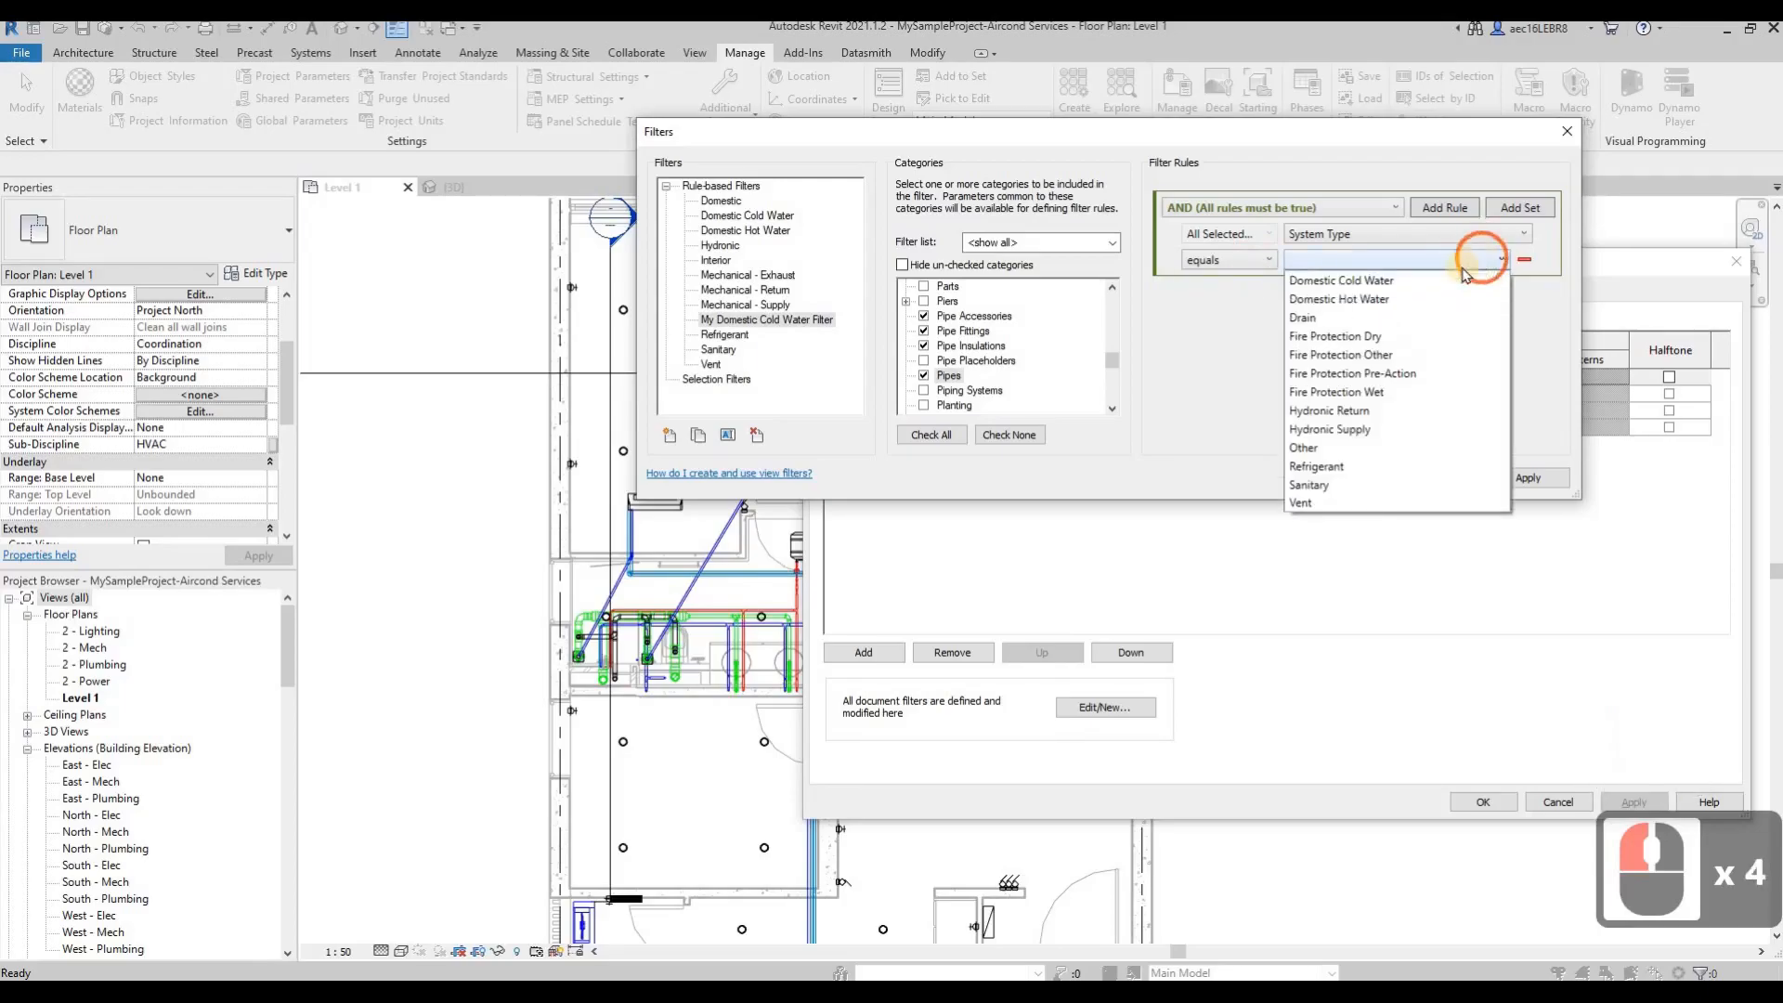
{"action": "left_click", "coordinate": [1409, 282]}
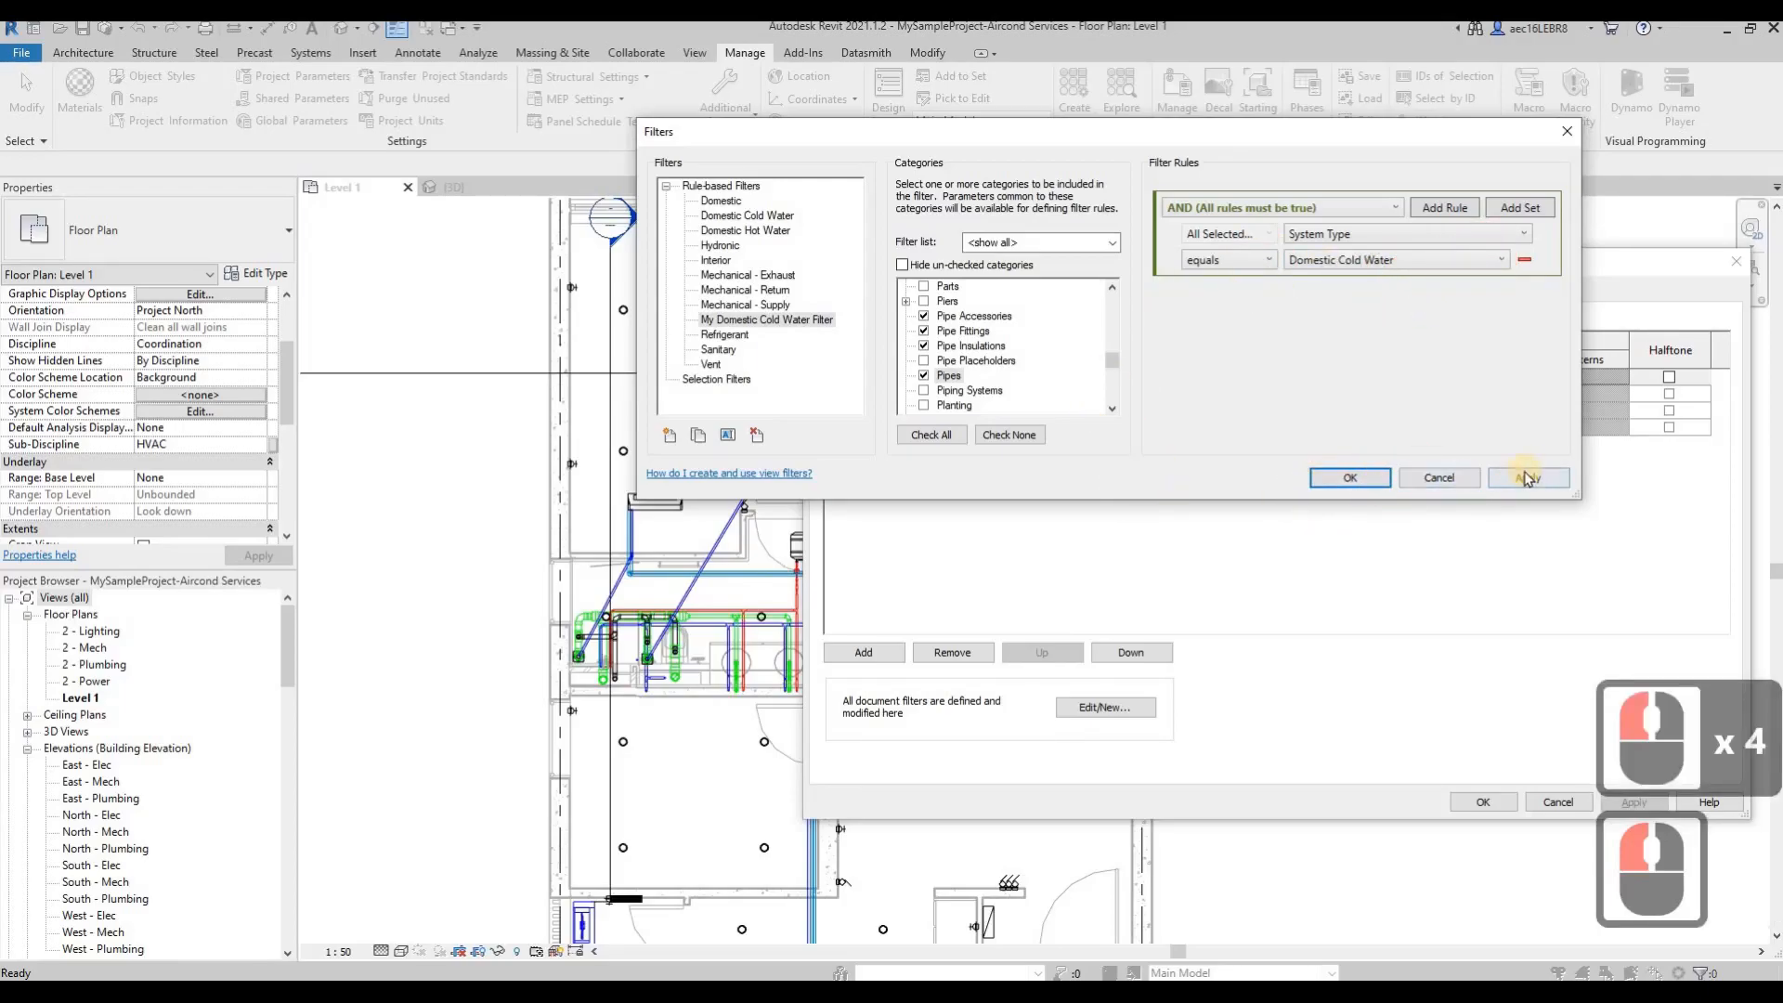
{"action": "left_click", "coordinate": [1351, 478]}
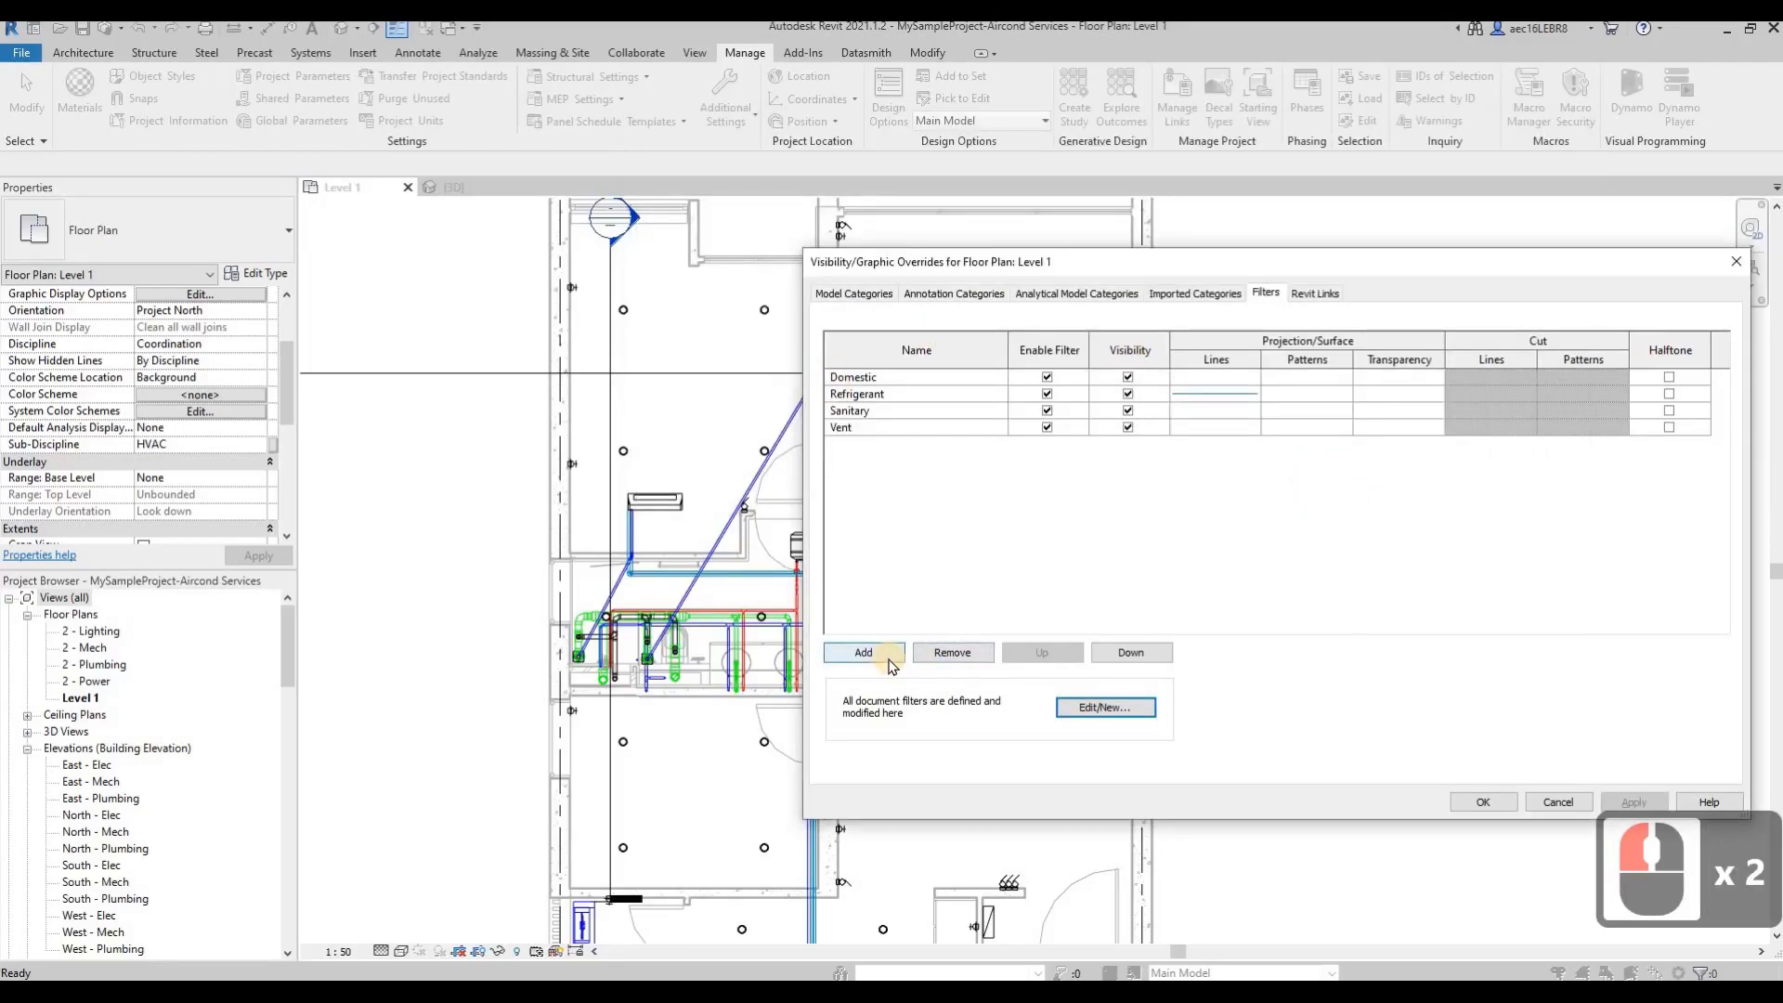
Step: Remove the Domestic, Refrigerant, Sanitary and Vent filters from the Level 1 visibility settings
{"action": "left_click", "coordinate": [834, 381]}
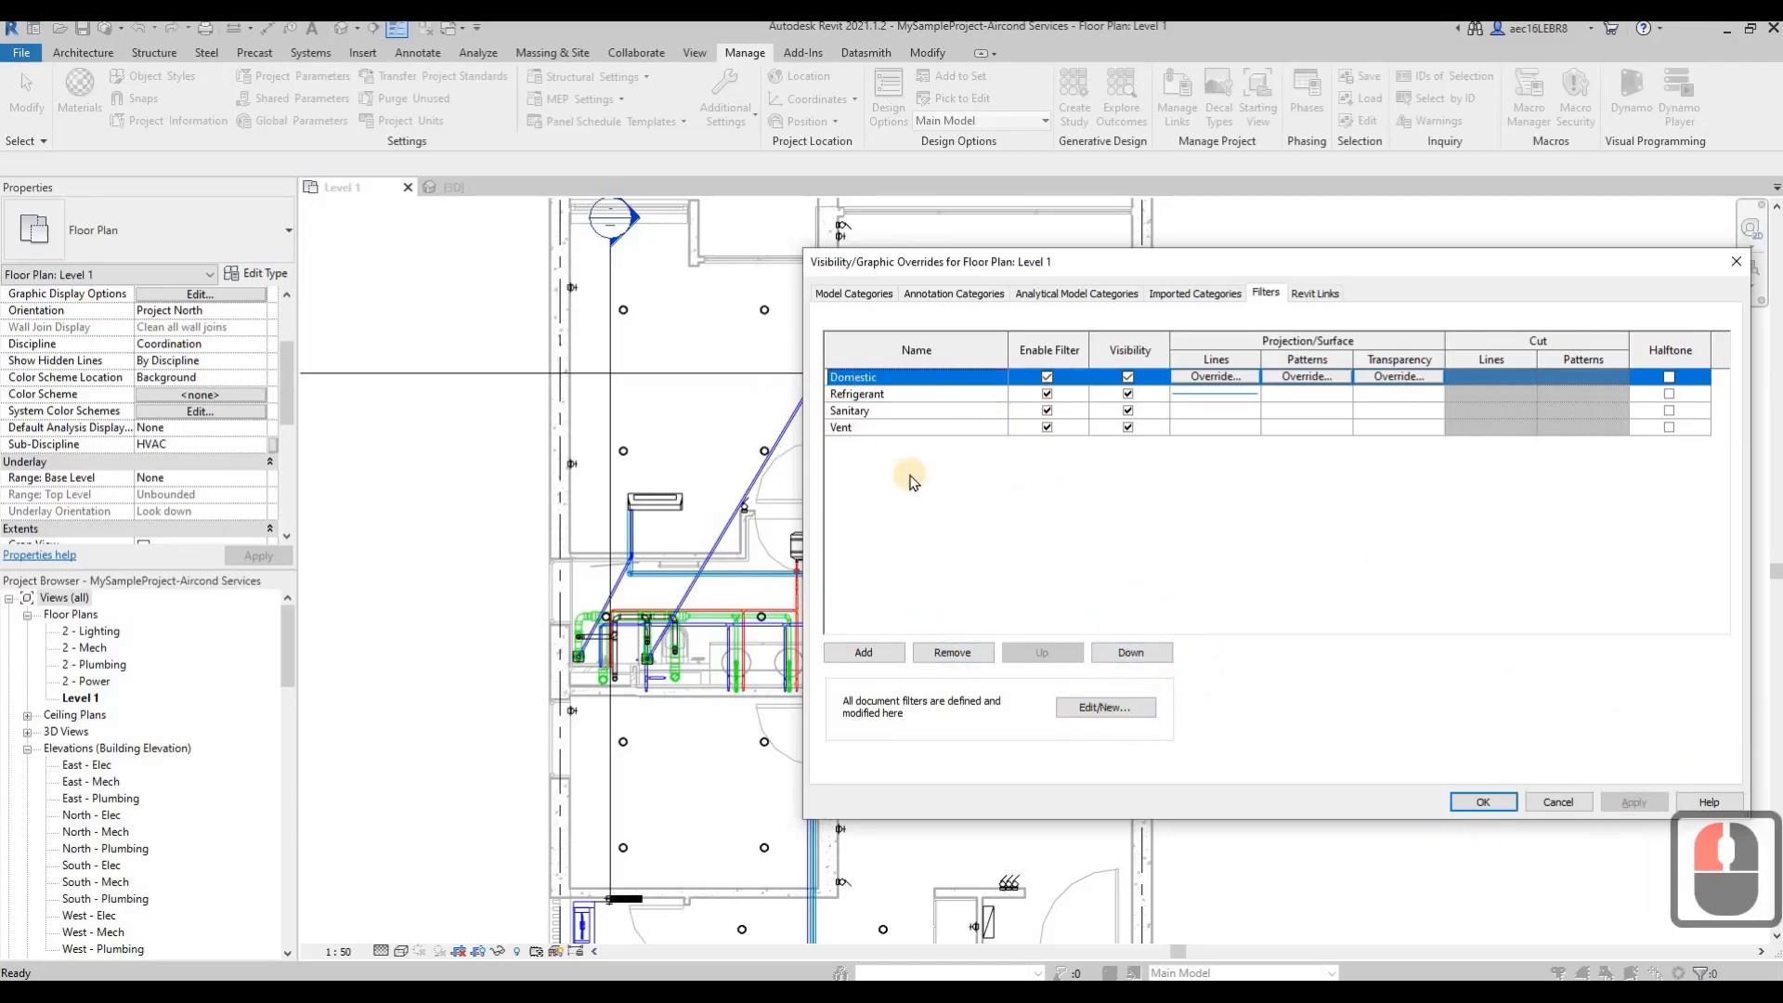
{"action": "left_click", "coordinate": [952, 652]}
{"action": "left_click", "coordinate": [952, 652]}
{"action": "left_click", "coordinate": [901, 378]}
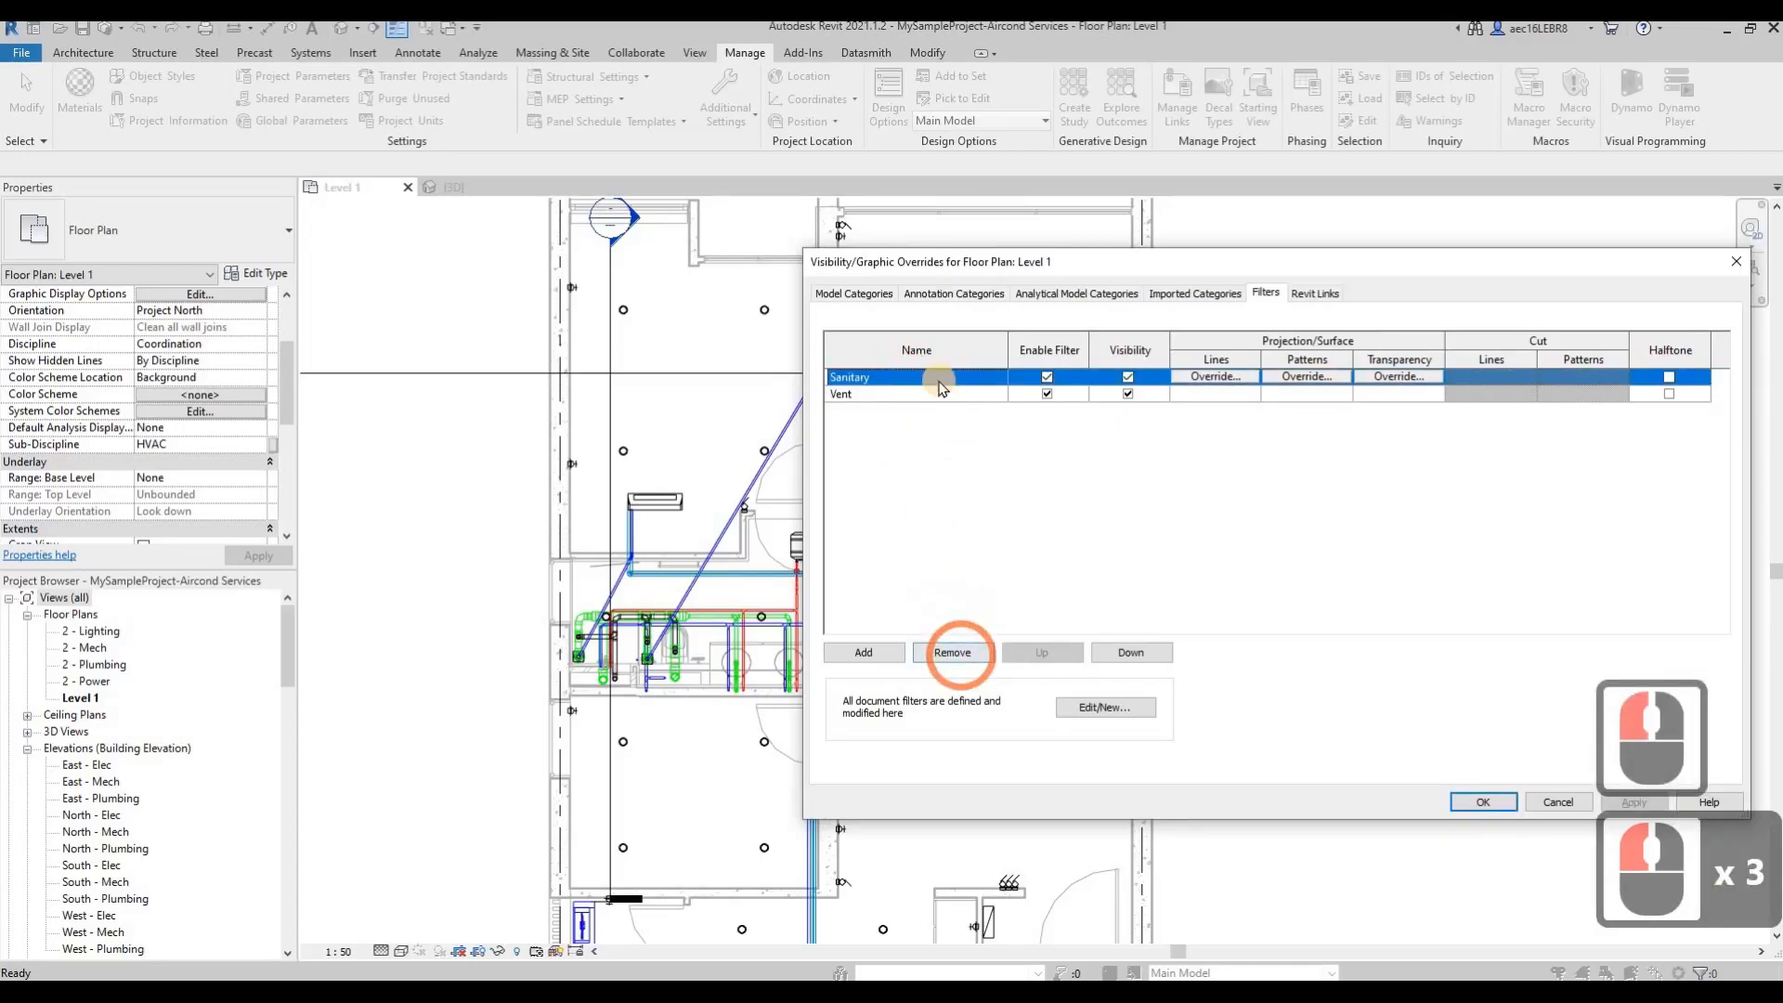
{"action": "left_click", "coordinate": [952, 652]}
{"action": "left_click", "coordinate": [973, 655]}
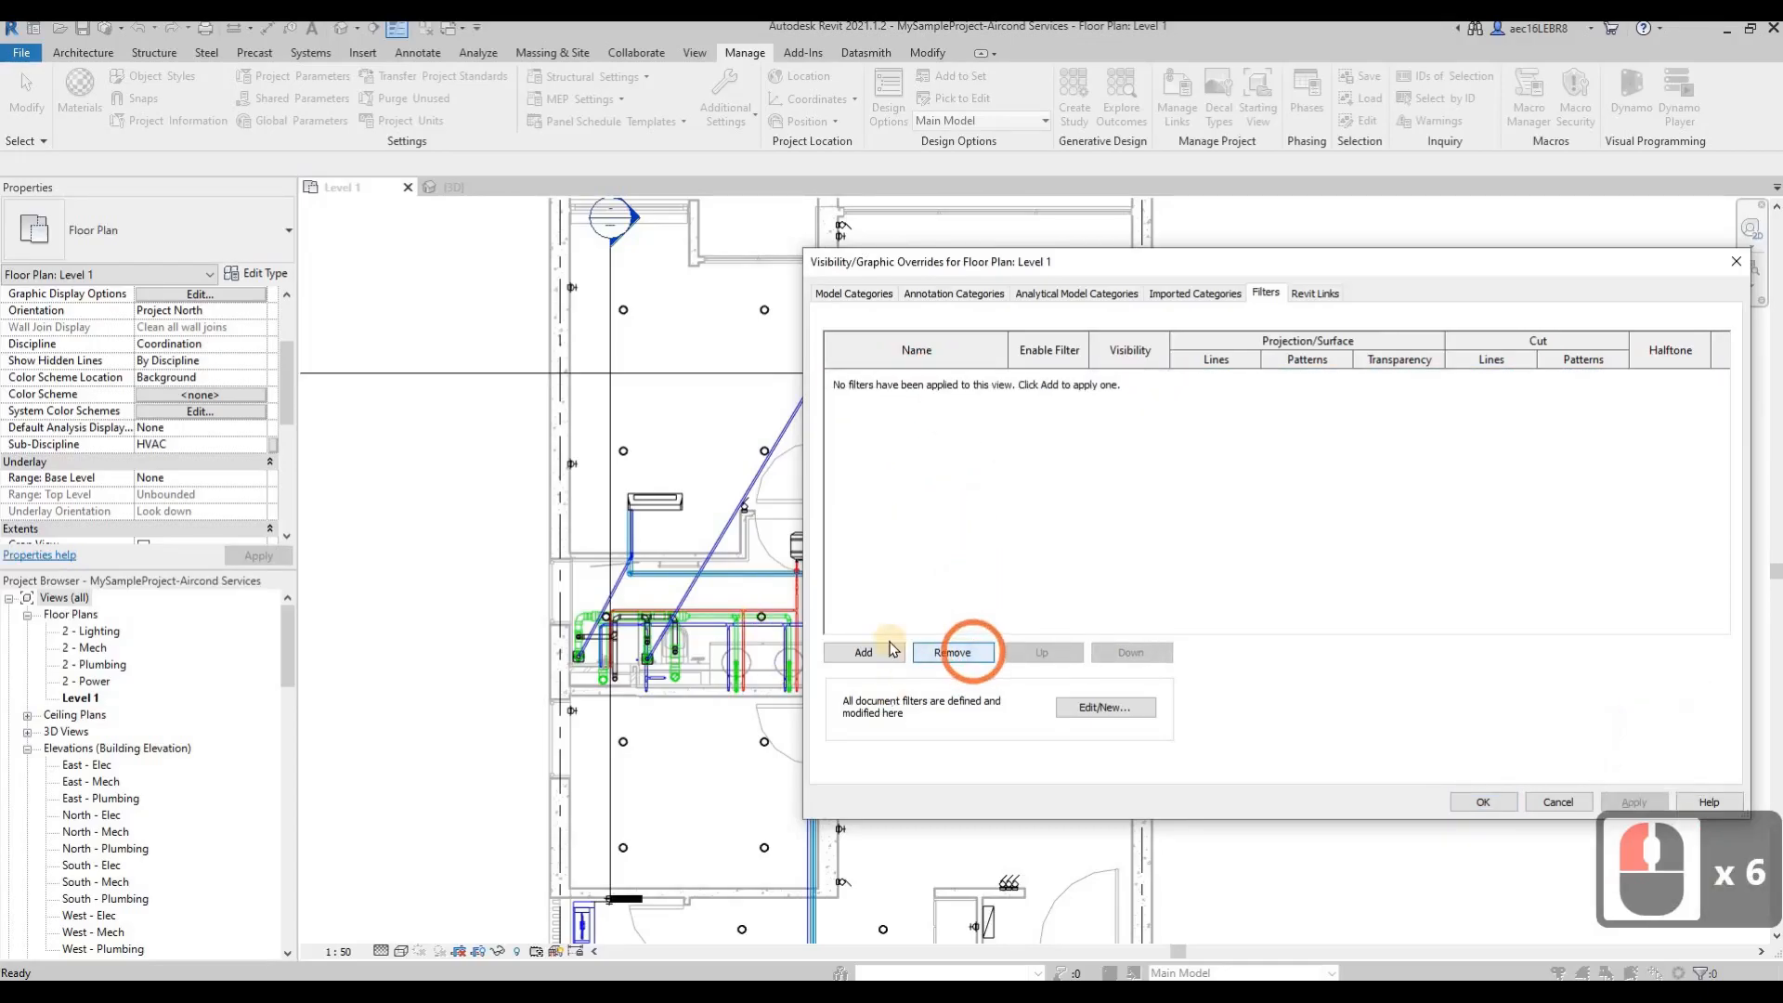
Step: Add My Domestic Cold Water Filter to the Level 1 view
{"action": "left_click", "coordinate": [866, 654]}
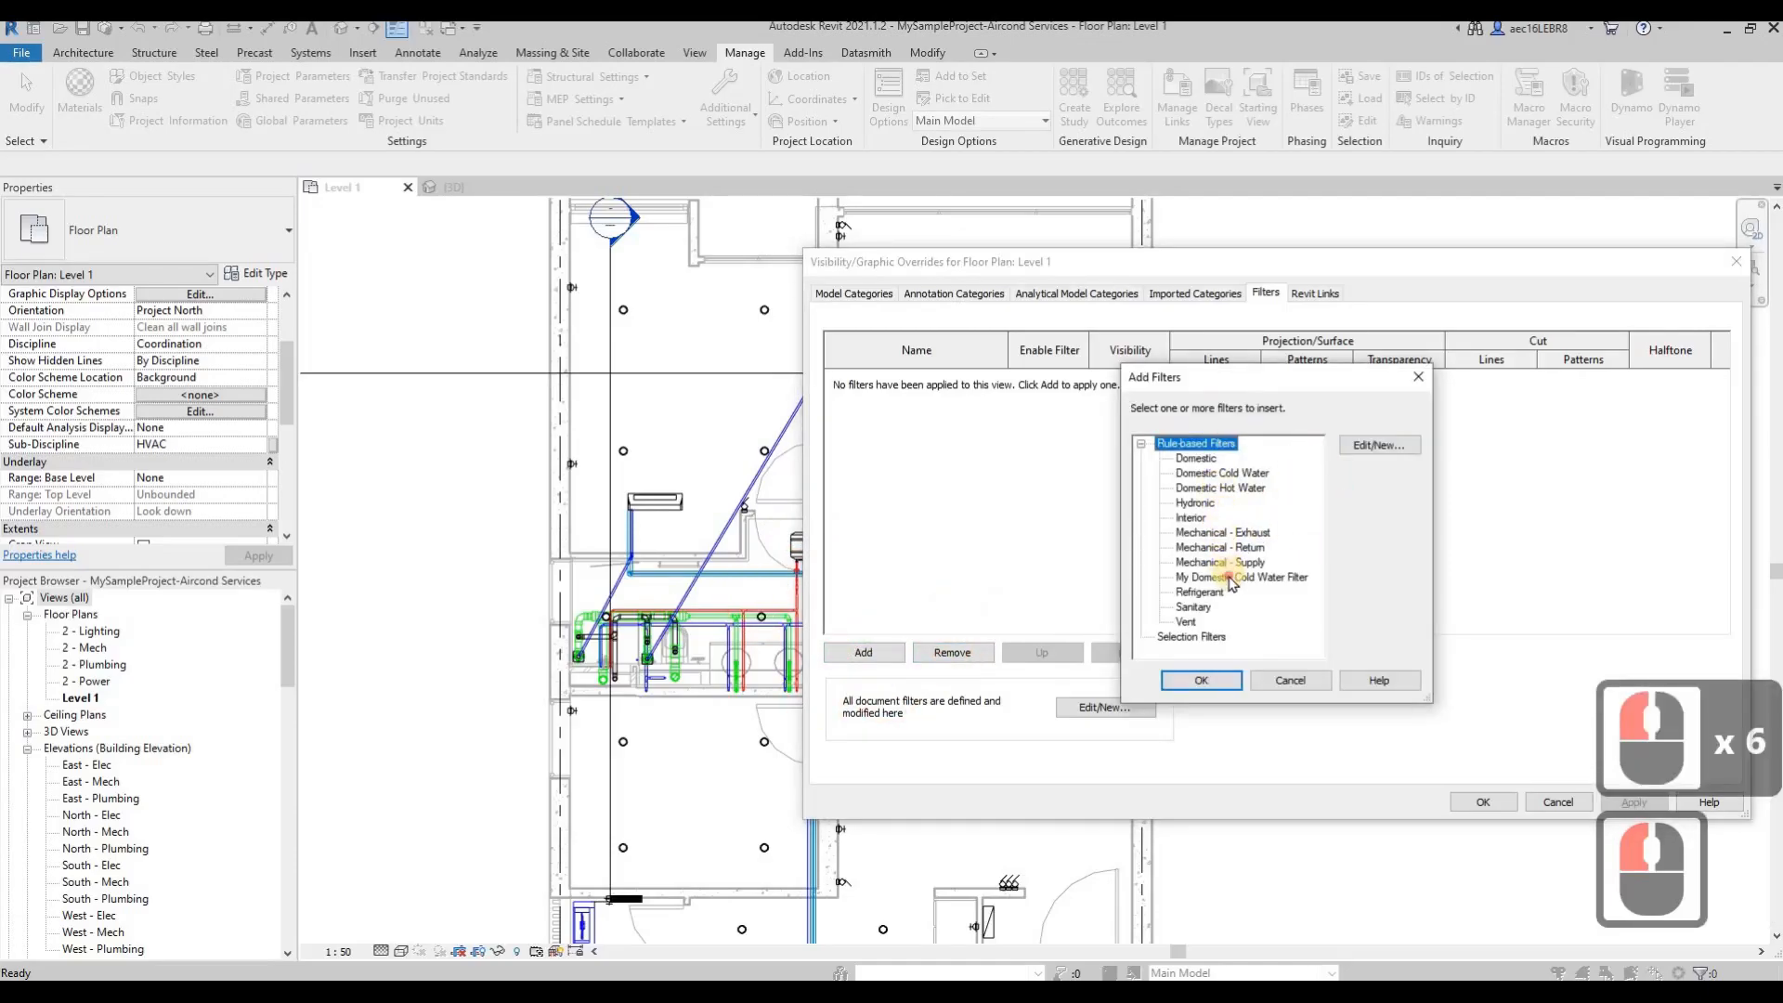
{"action": "left_click", "coordinate": [1191, 577]}
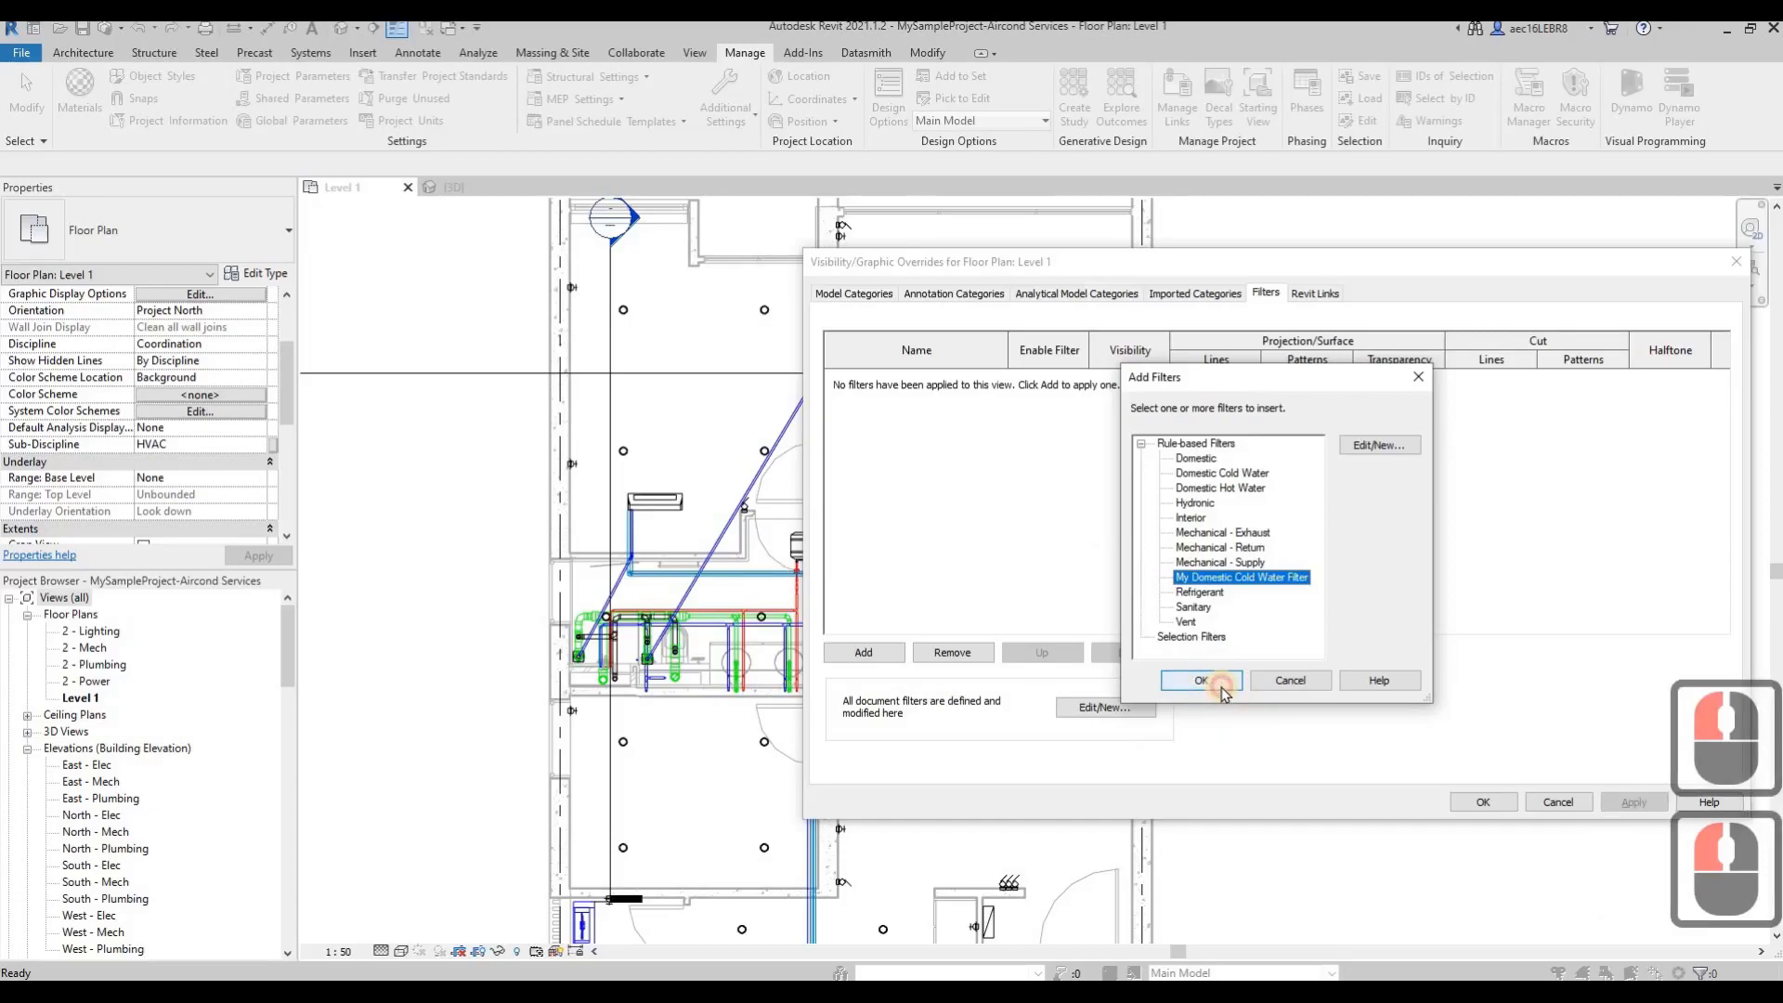
{"action": "left_click", "coordinate": [1222, 687]}
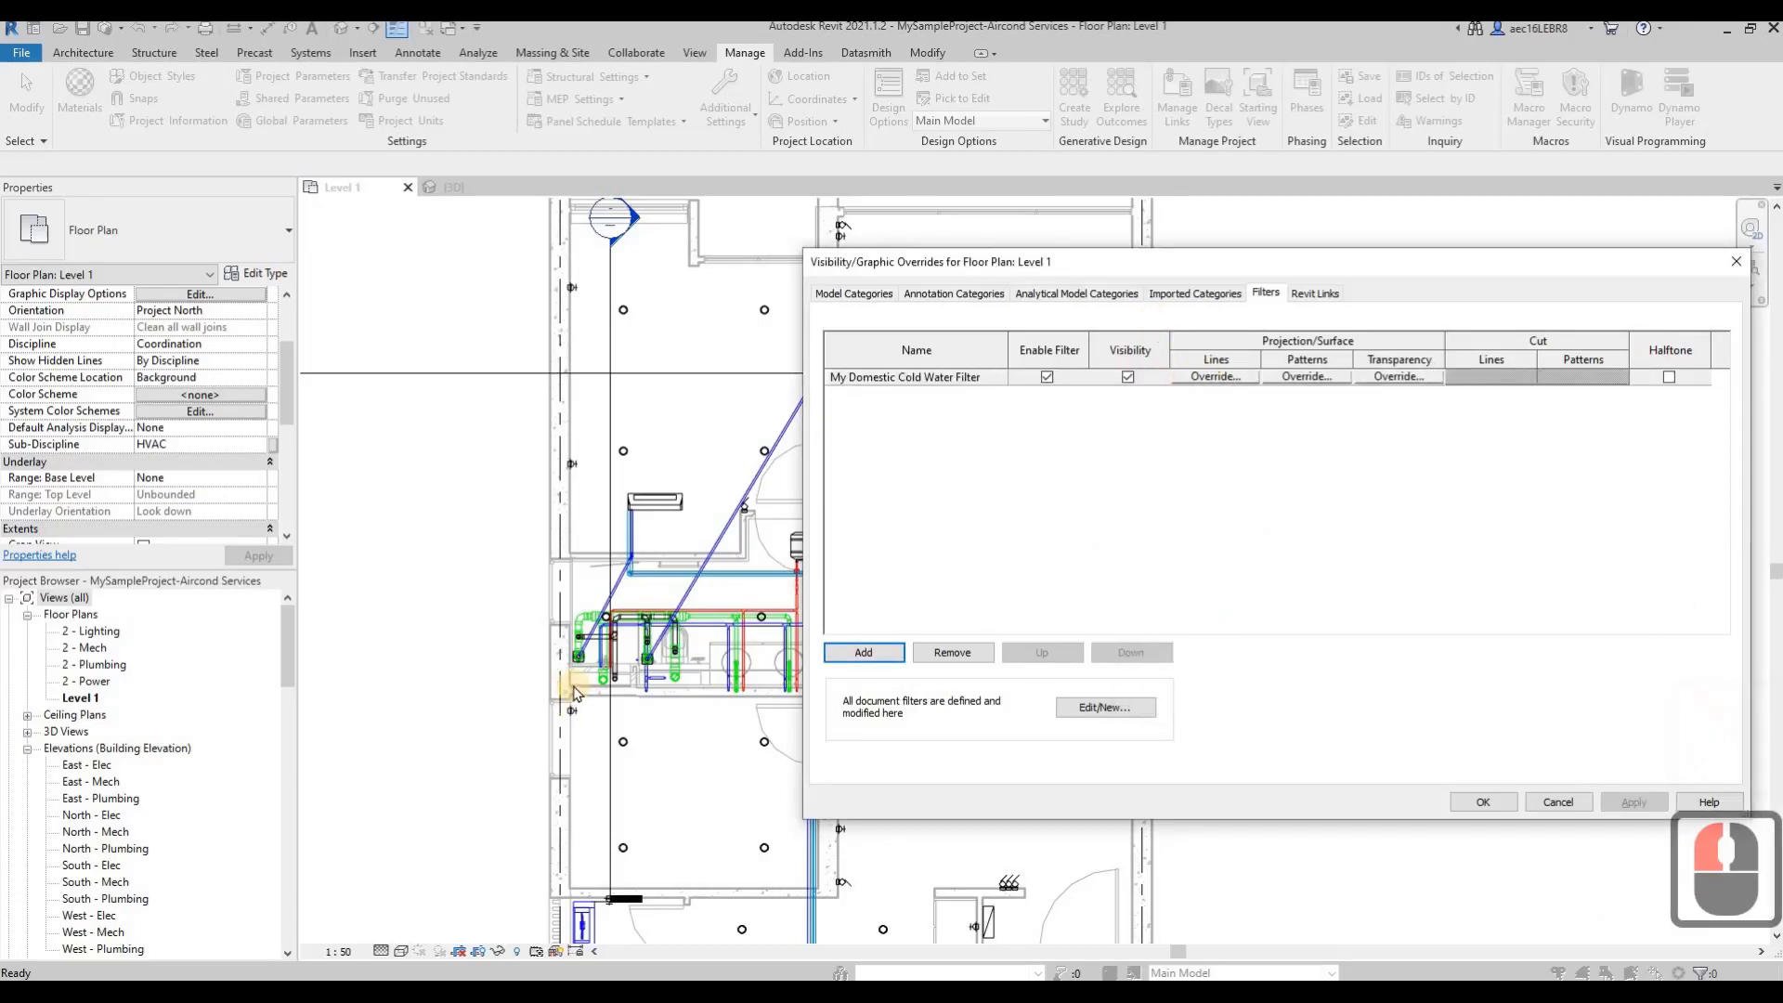
Step: Override the filter's projection lines with a Solid pattern in purple RGB 128-000-255 and apply it to Level 1
{"action": "left_click", "coordinate": [1236, 383]}
{"action": "left_click", "coordinate": [1383, 506]}
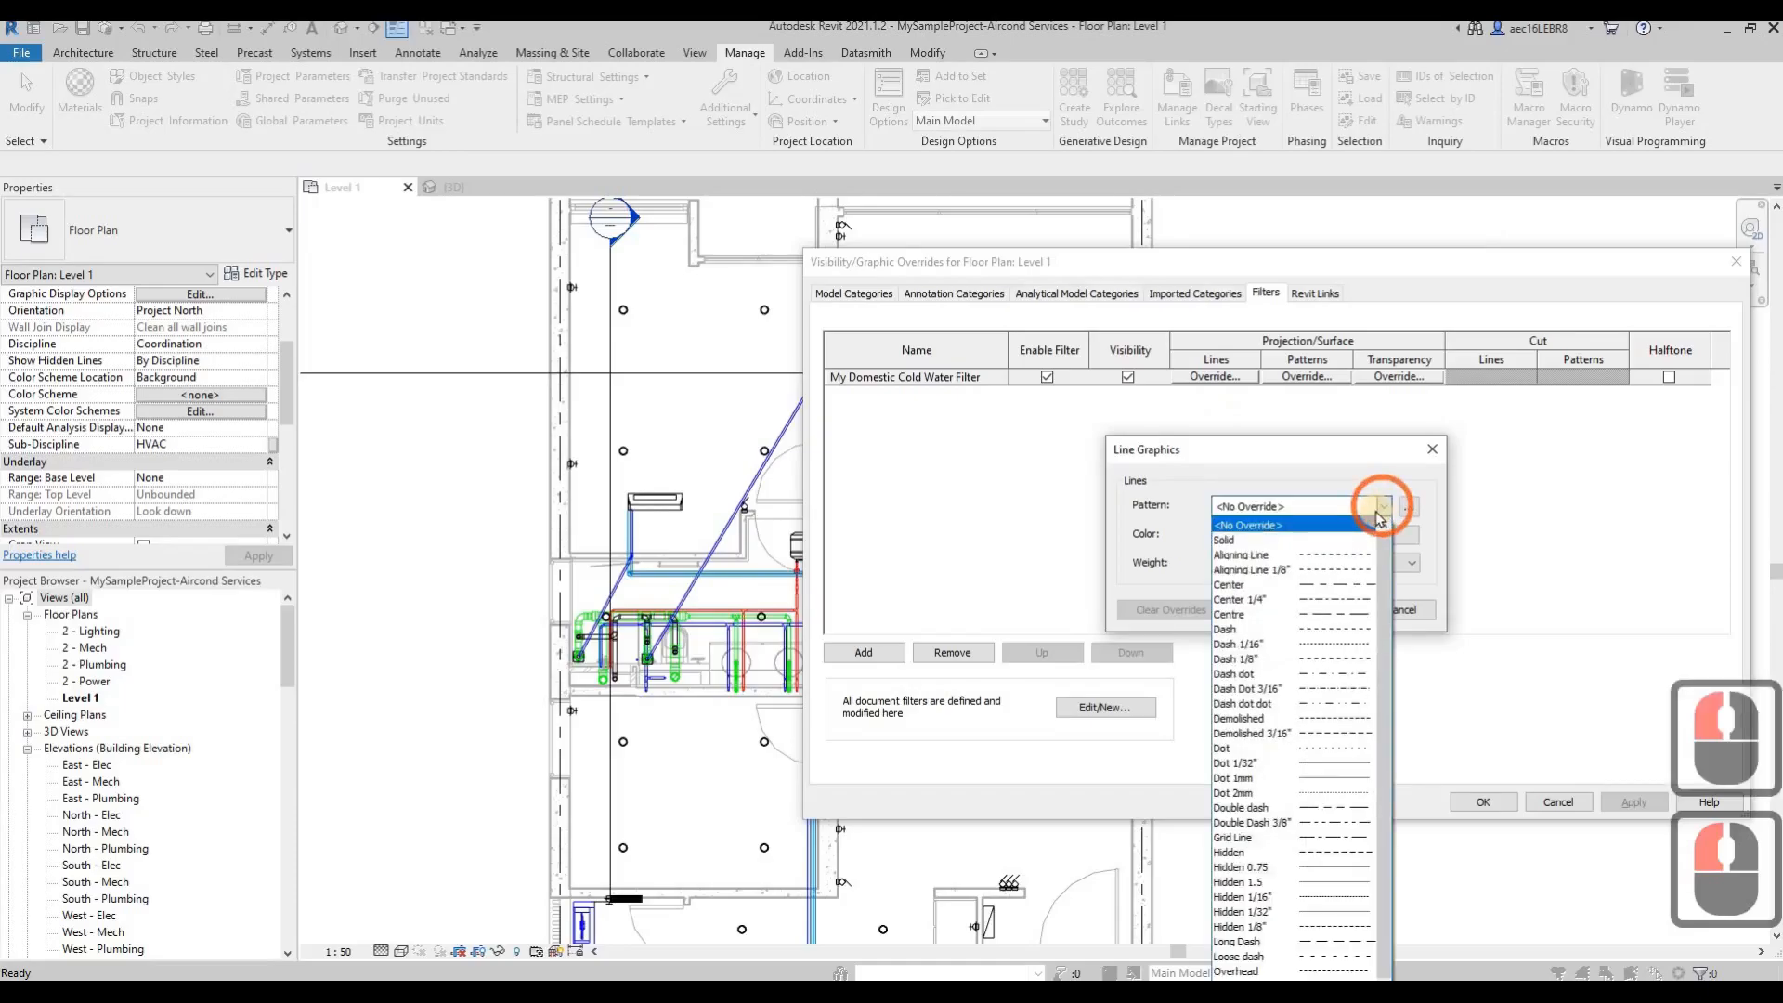
{"action": "left_click", "coordinate": [1300, 545]}
{"action": "left_click", "coordinate": [1228, 536]}
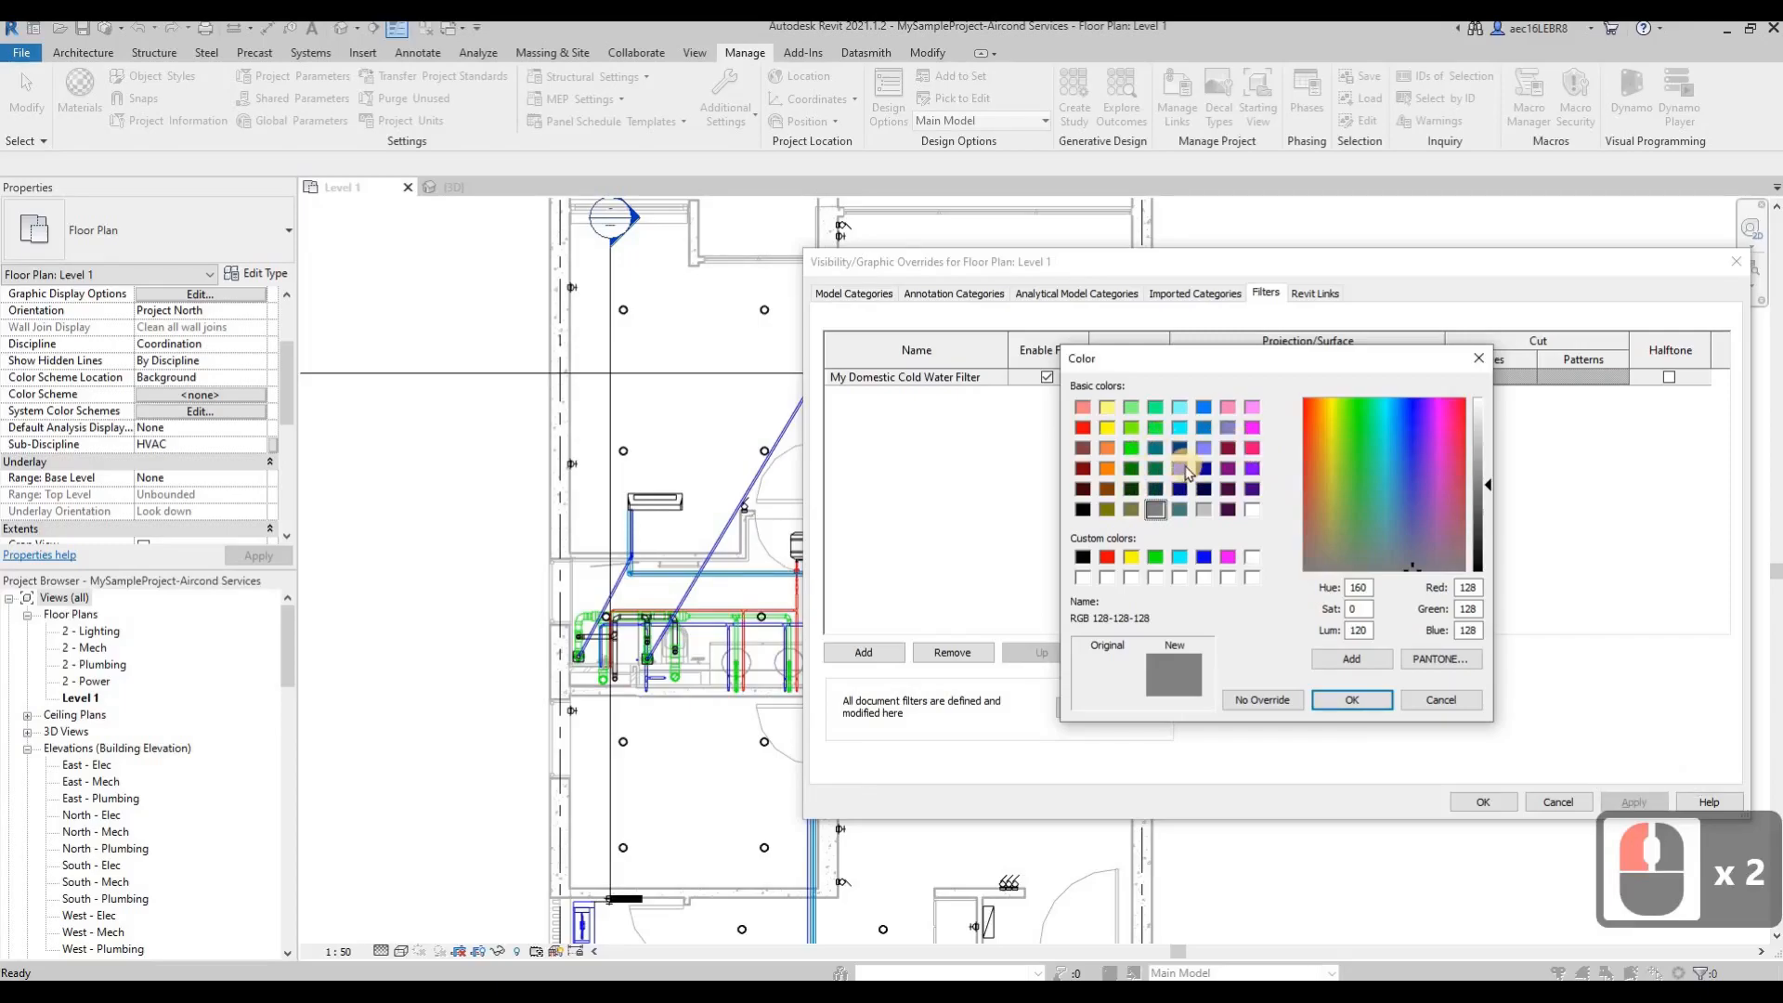
{"action": "left_click", "coordinate": [1252, 468]}
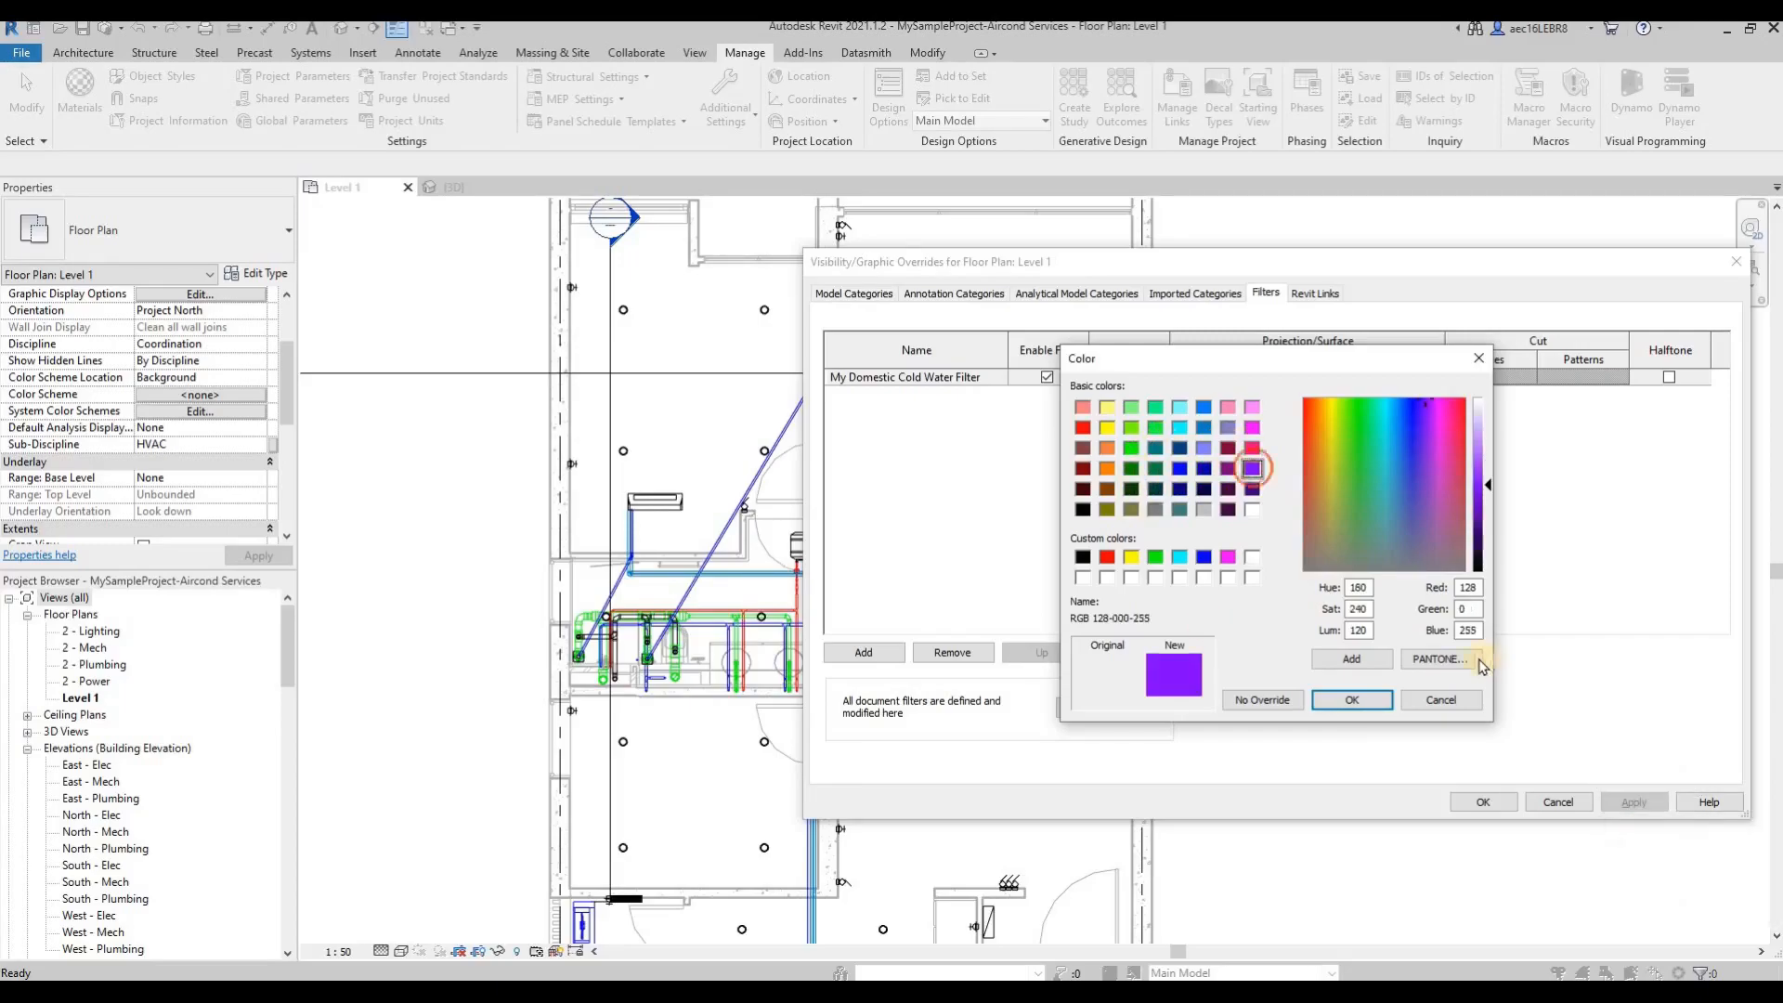
{"action": "left_click", "coordinate": [1352, 700]}
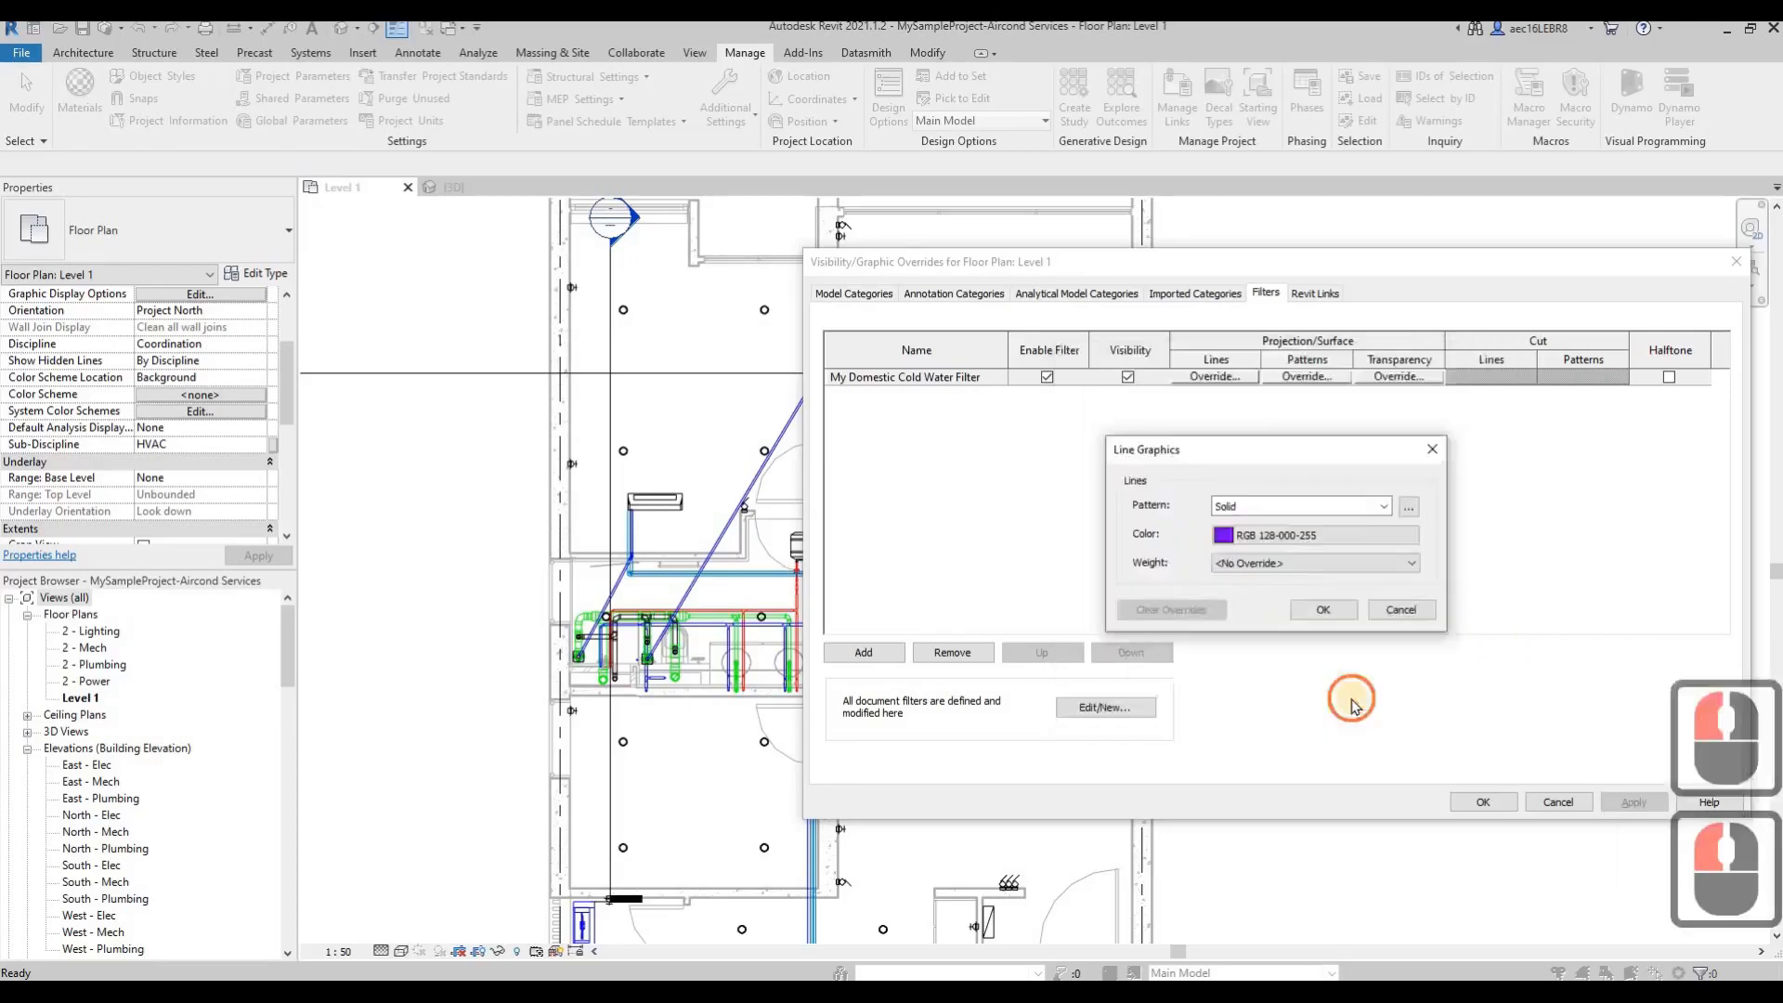
{"action": "left_click", "coordinate": [1329, 608]}
{"action": "left_click", "coordinate": [1636, 805]}
{"action": "left_click", "coordinate": [1480, 800]}
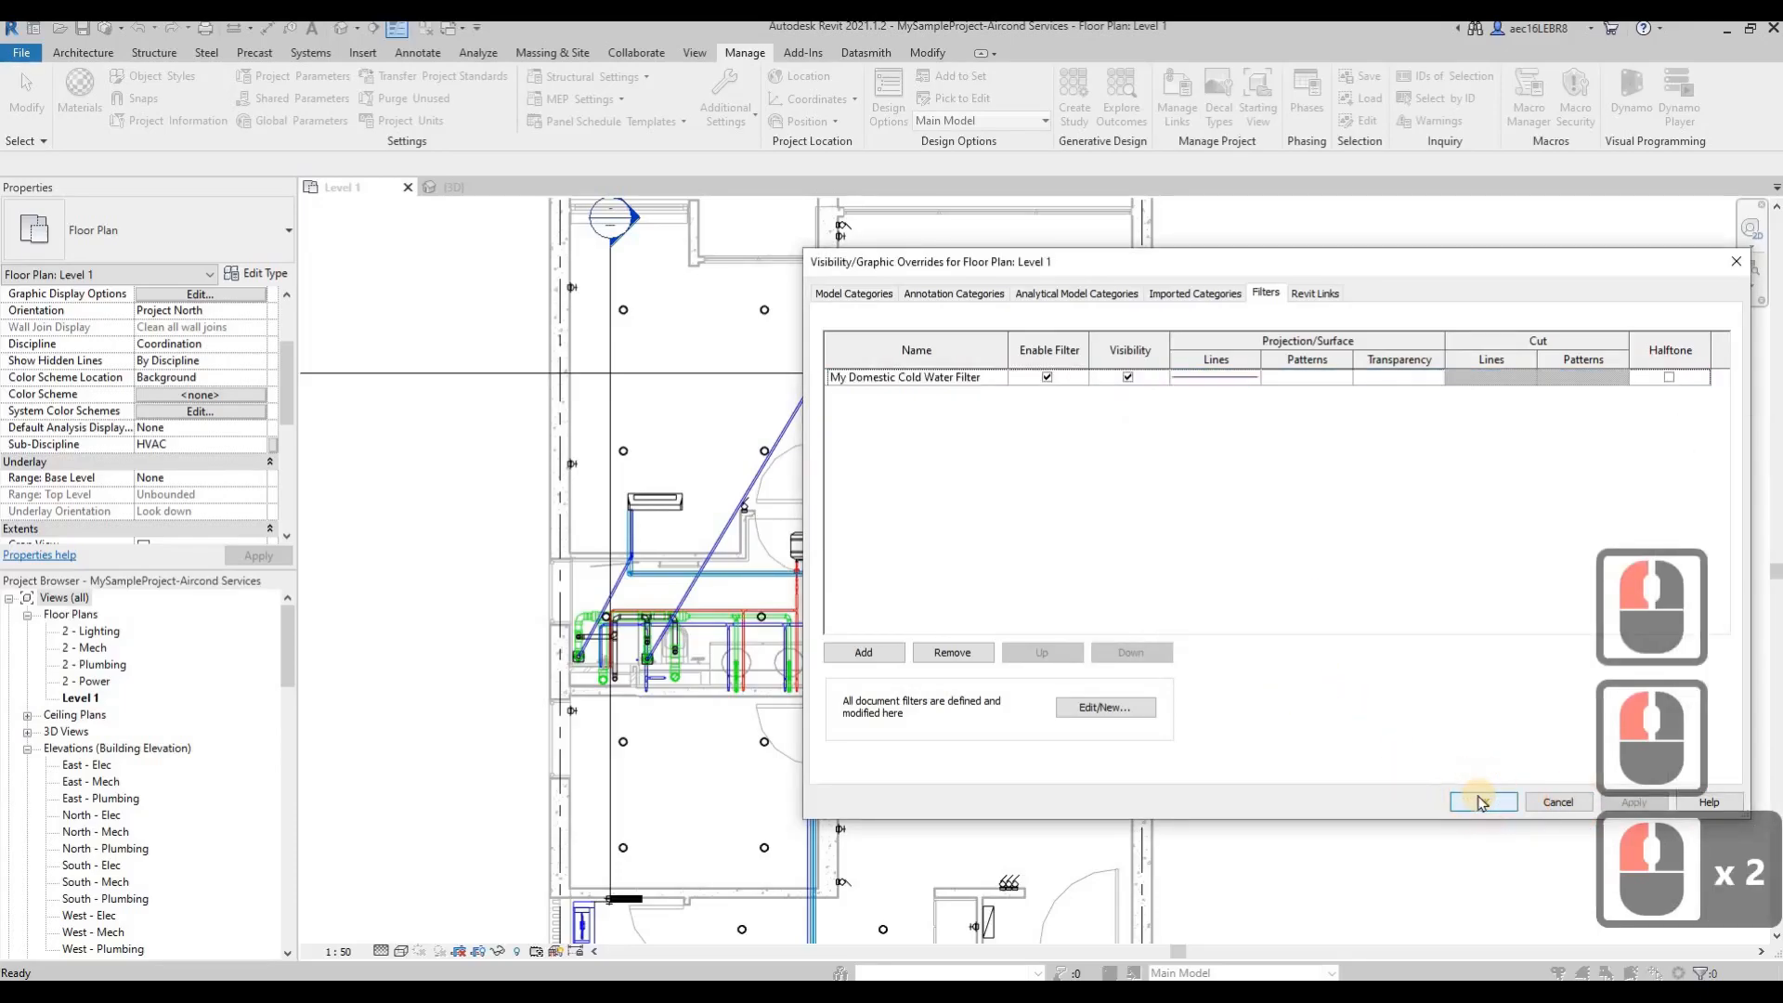
Step: Examine how the cold water pipes are coloured around the bathrooms and along the main run of the Level 1 plan
{"action": "scroll", "coordinate": [748, 661], "scroll_direction": "up", "scroll_amount": 7}
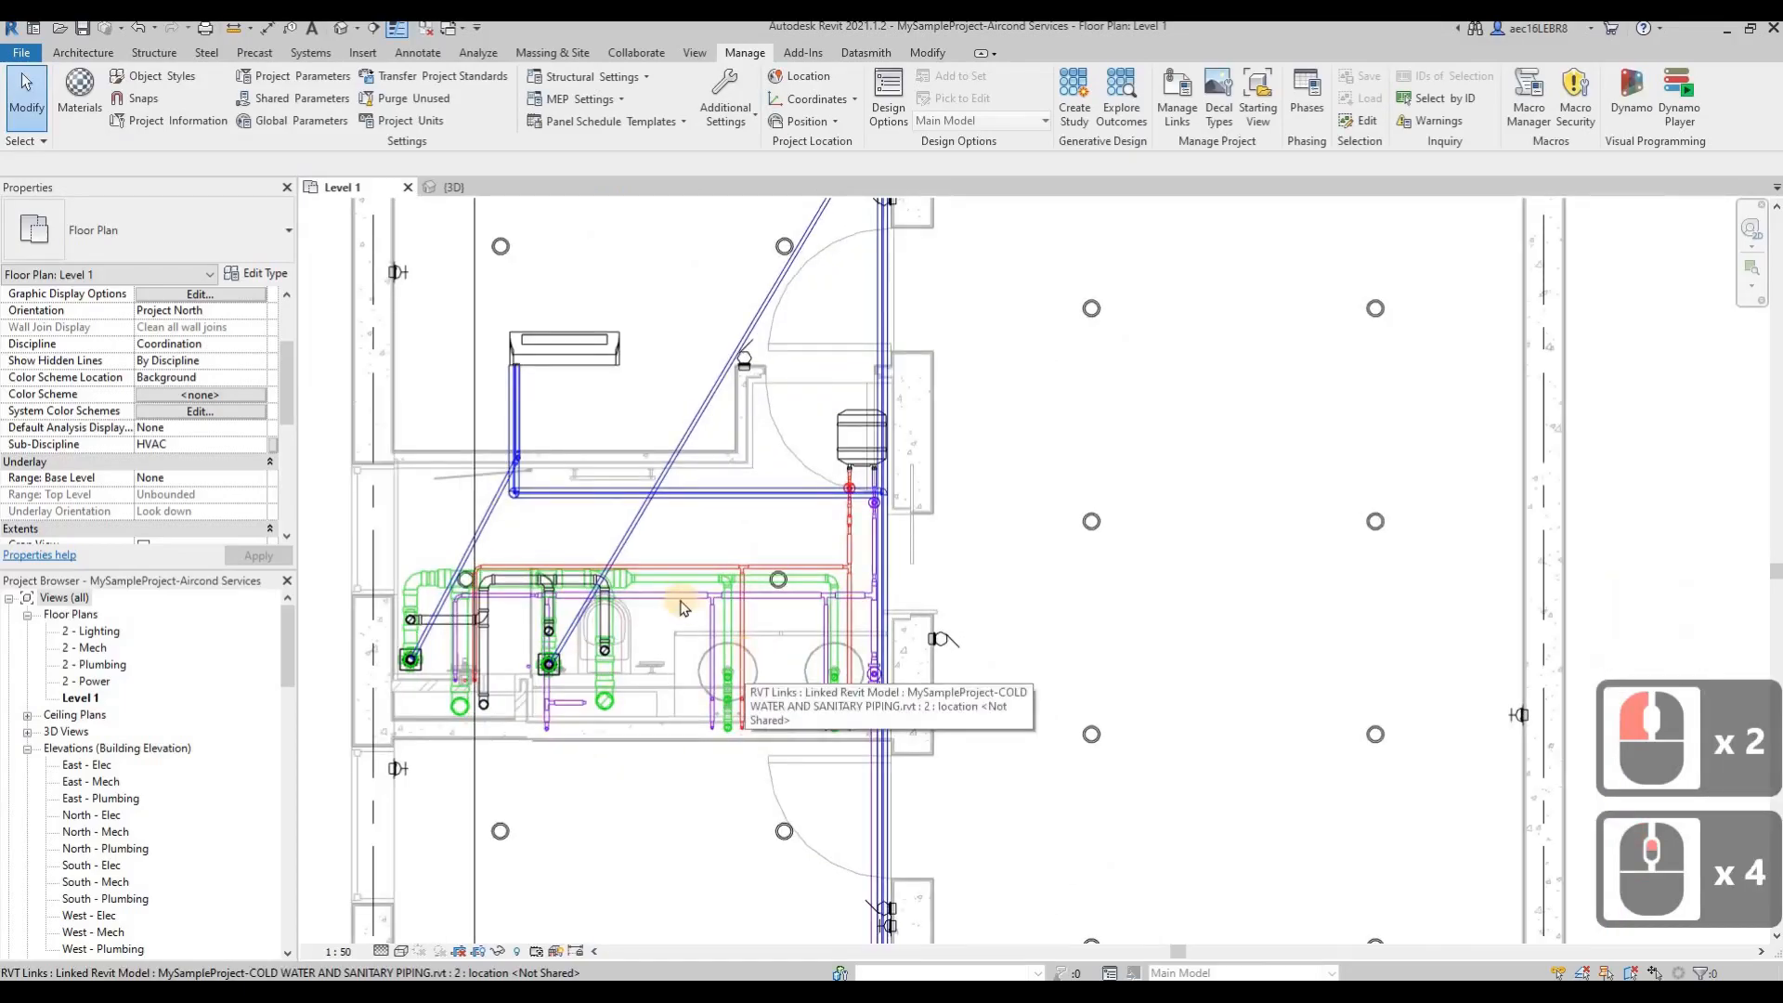
{"action": "scroll", "coordinate": [942, 485], "scroll_direction": "down", "scroll_amount": 4}
{"action": "scroll", "coordinate": [942, 484], "scroll_direction": "down", "scroll_amount": 3}
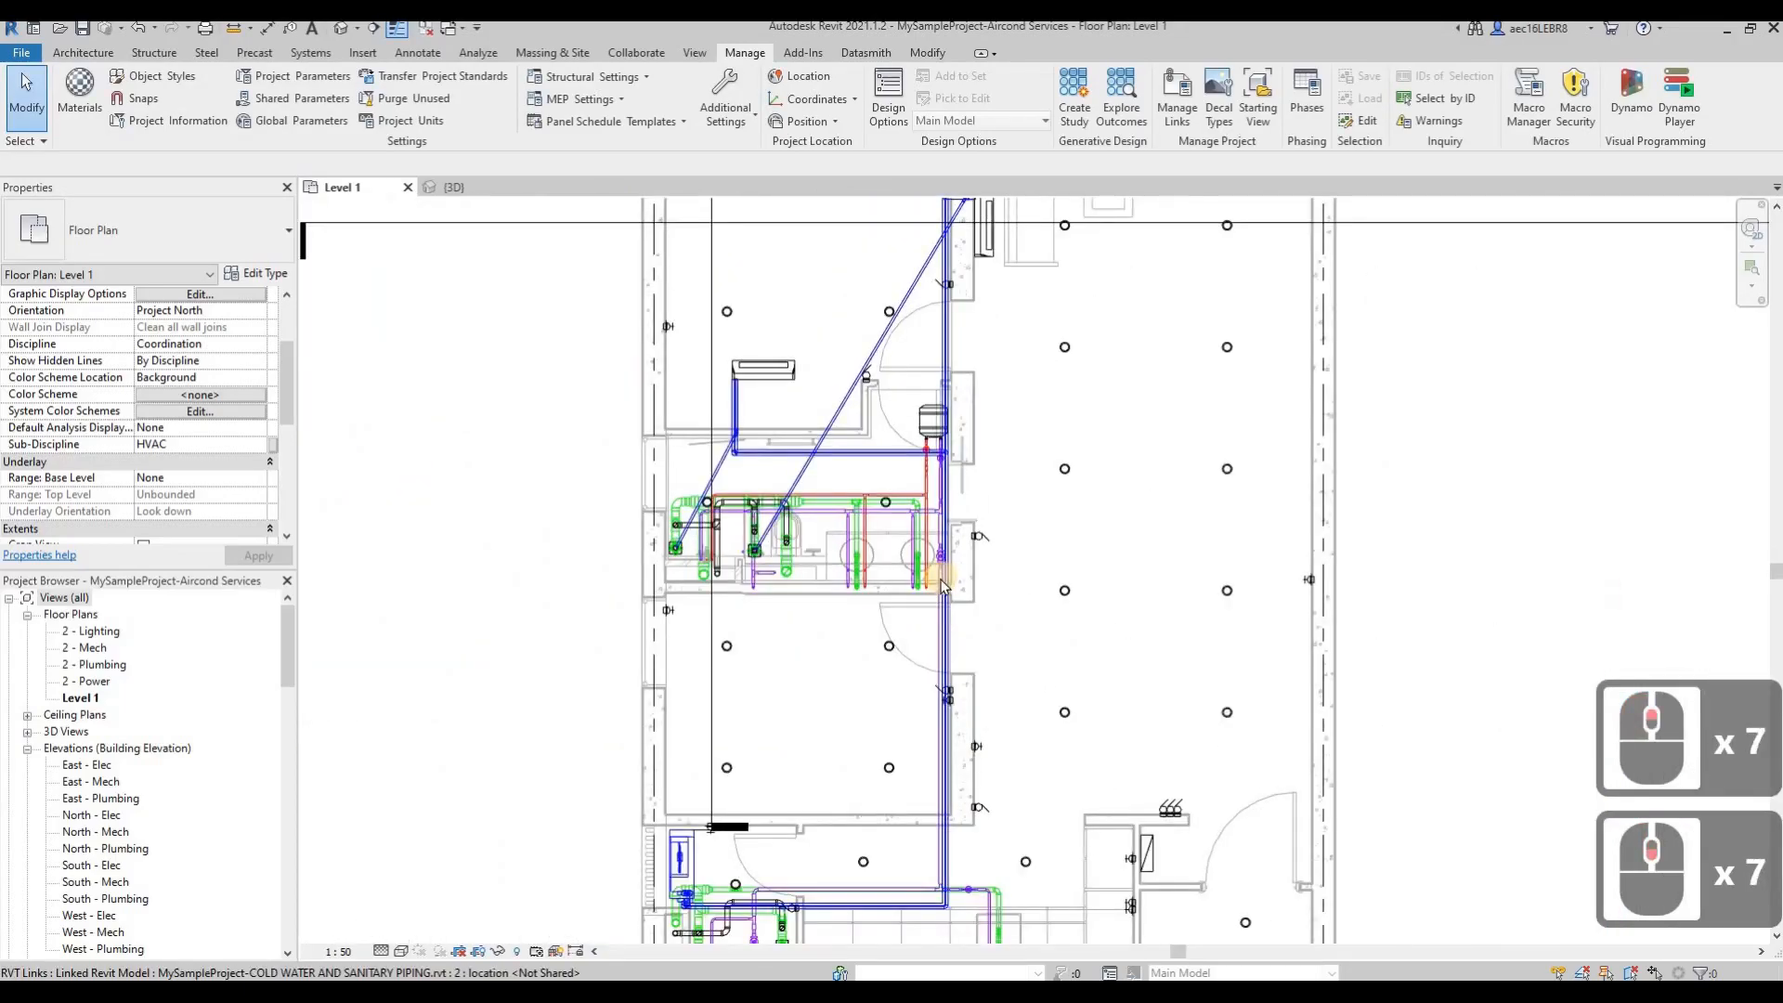
{"action": "scroll", "coordinate": [961, 650], "scroll_direction": "up", "scroll_amount": 3}
{"action": "scroll", "coordinate": [1022, 557], "scroll_direction": "down", "scroll_amount": 3}
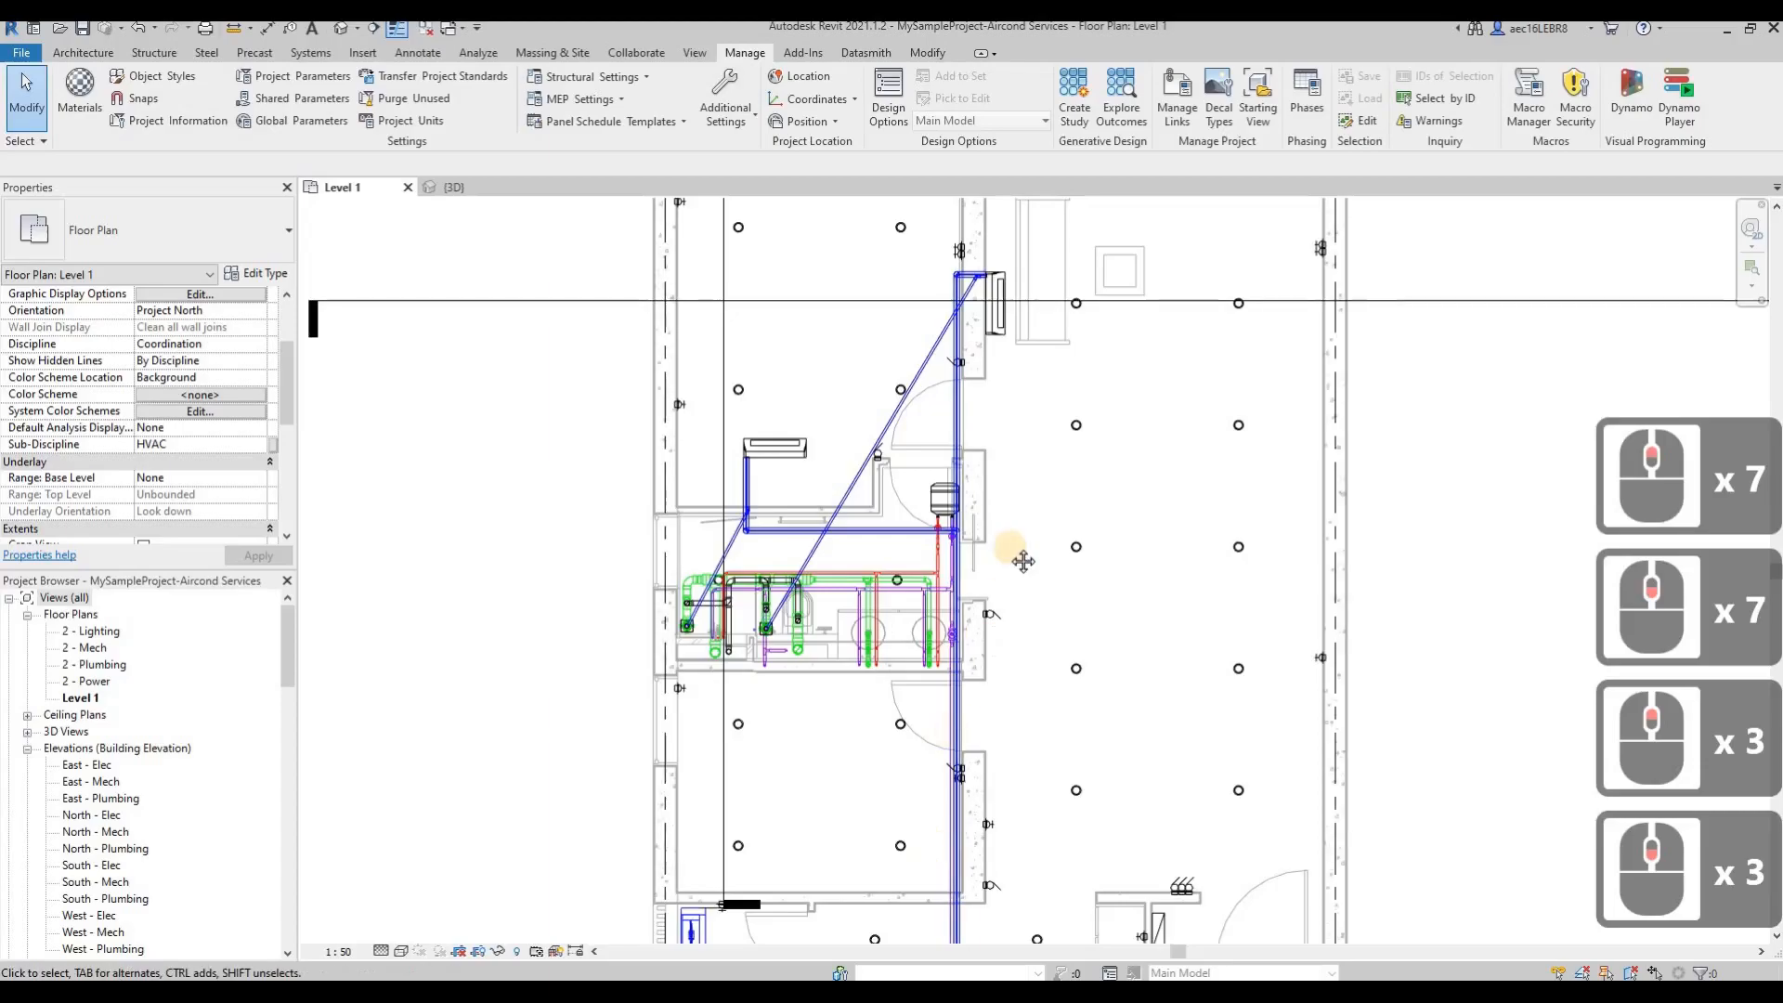
{"action": "scroll", "coordinate": [1066, 627], "scroll_direction": "up", "scroll_amount": 1}
{"action": "middle_click_drag", "start_coordinate": [1023, 518], "coordinate": [1022, 589]}
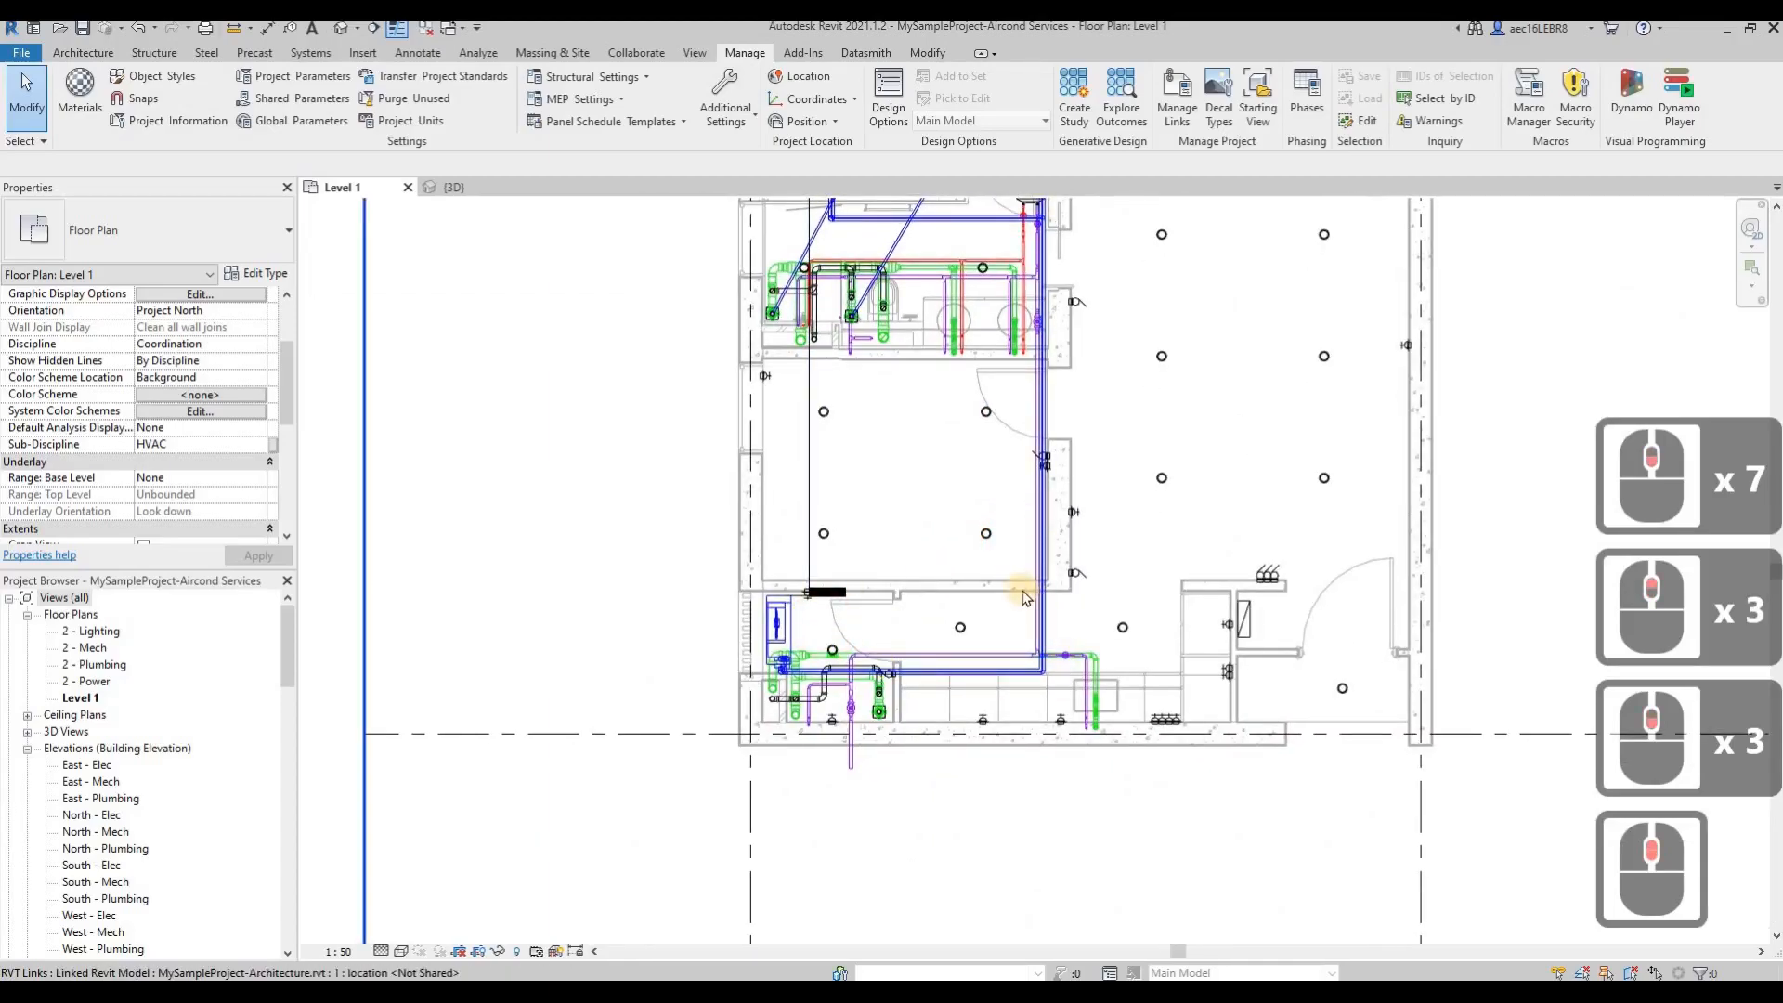
{"action": "middle_click_drag", "start_coordinate": [1042, 396], "coordinate": [1038, 493]}
{"action": "scroll", "coordinate": [888, 415], "scroll_direction": "up", "scroll_amount": 3}
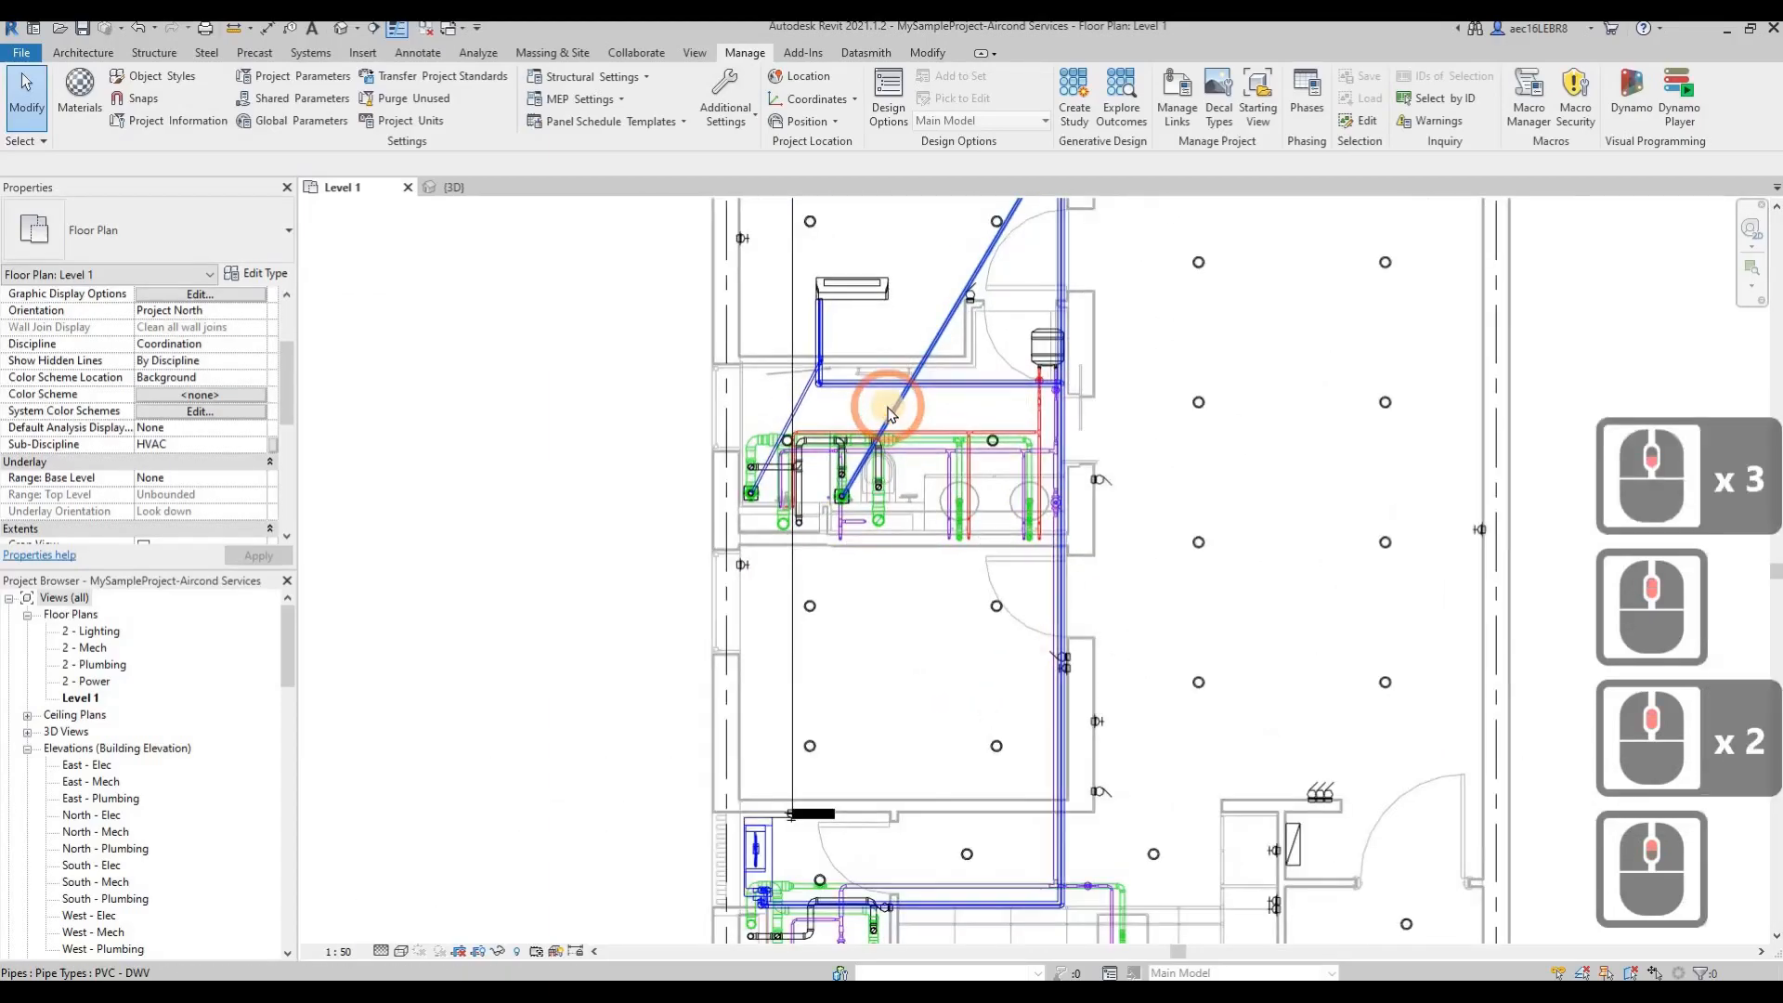
Step: Change the projection line colour of My Domestic Cold Water Filter to Blue and apply it to Level 1
{"action": "key", "text": "v"}
{"action": "key", "text": "g"}
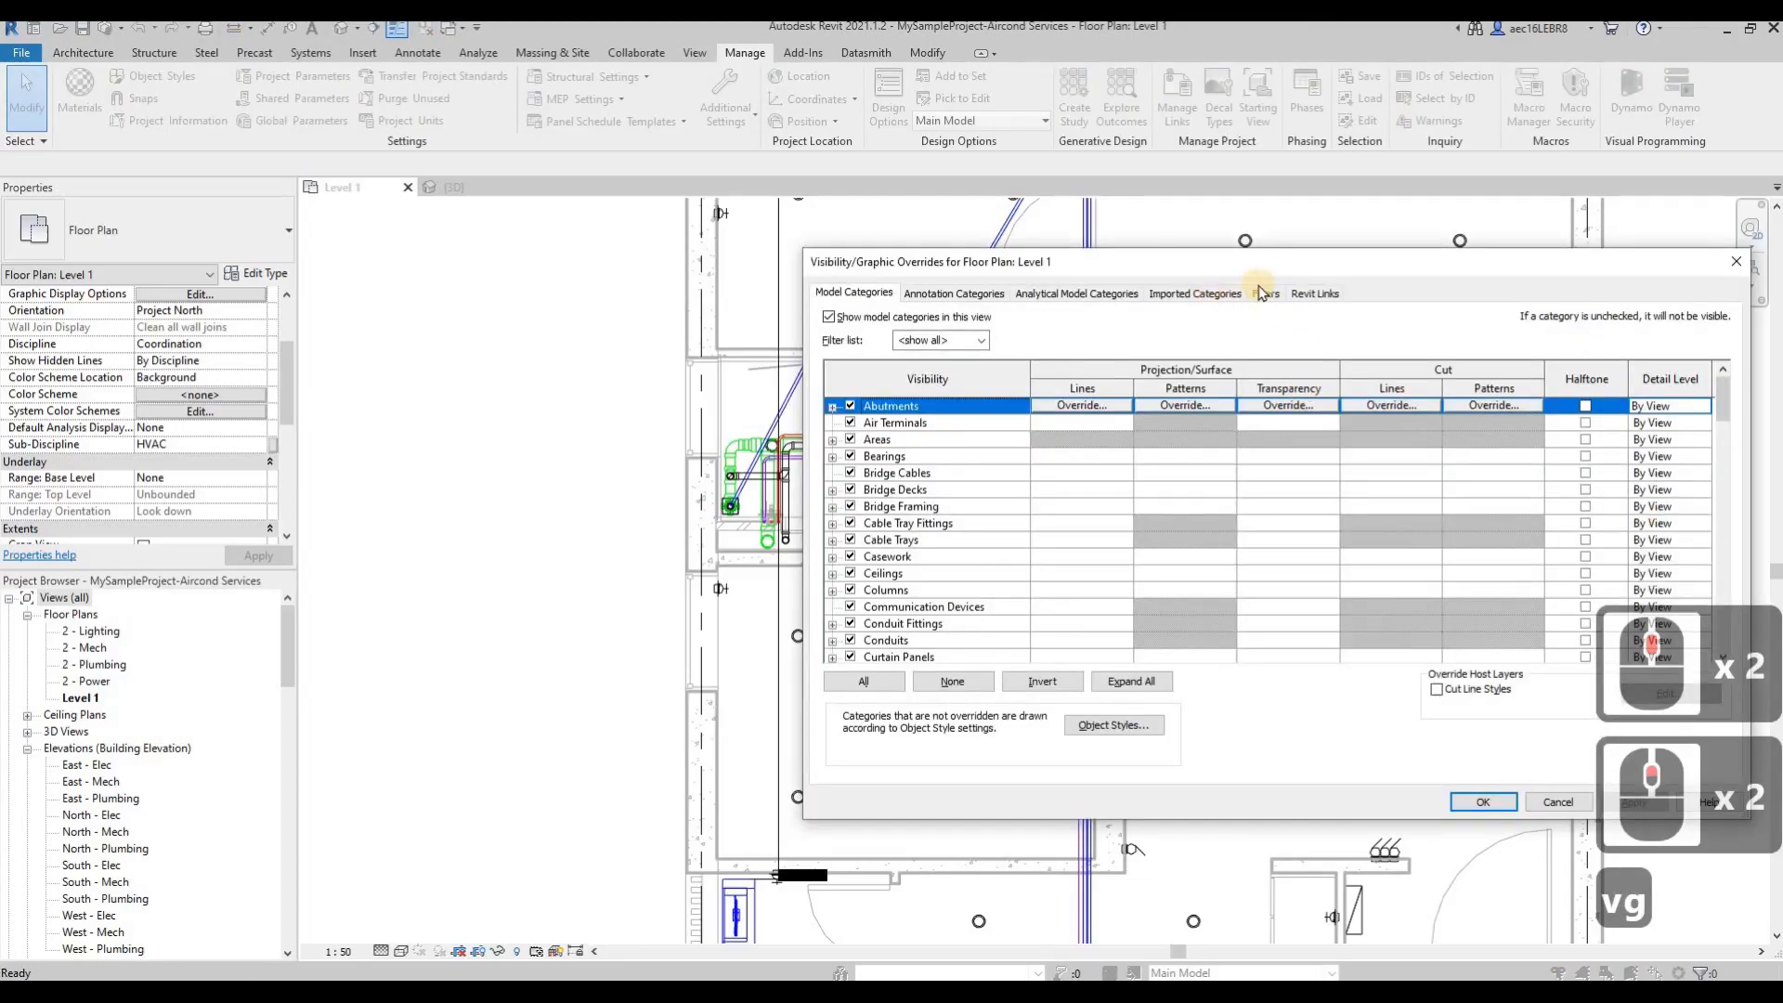
{"action": "left_click", "coordinate": [1266, 293]}
{"action": "left_click", "coordinate": [1217, 379]}
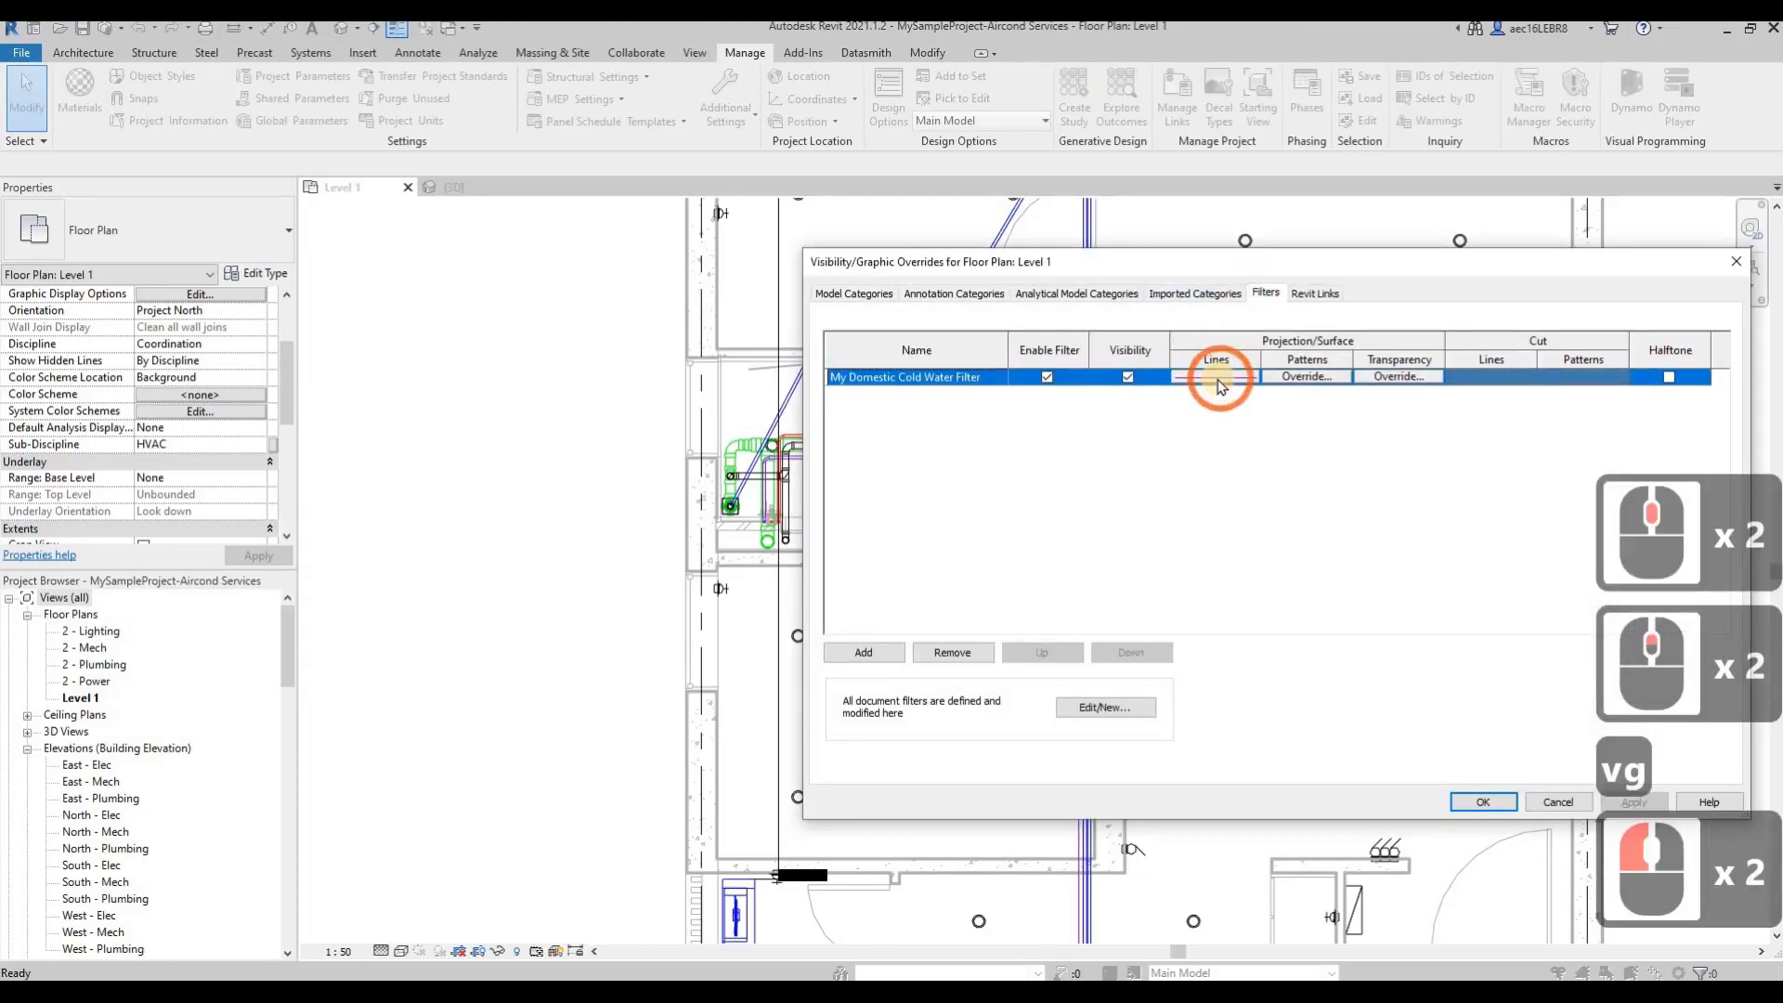
{"action": "left_click", "coordinate": [1221, 387]}
{"action": "left_click", "coordinate": [1337, 547]}
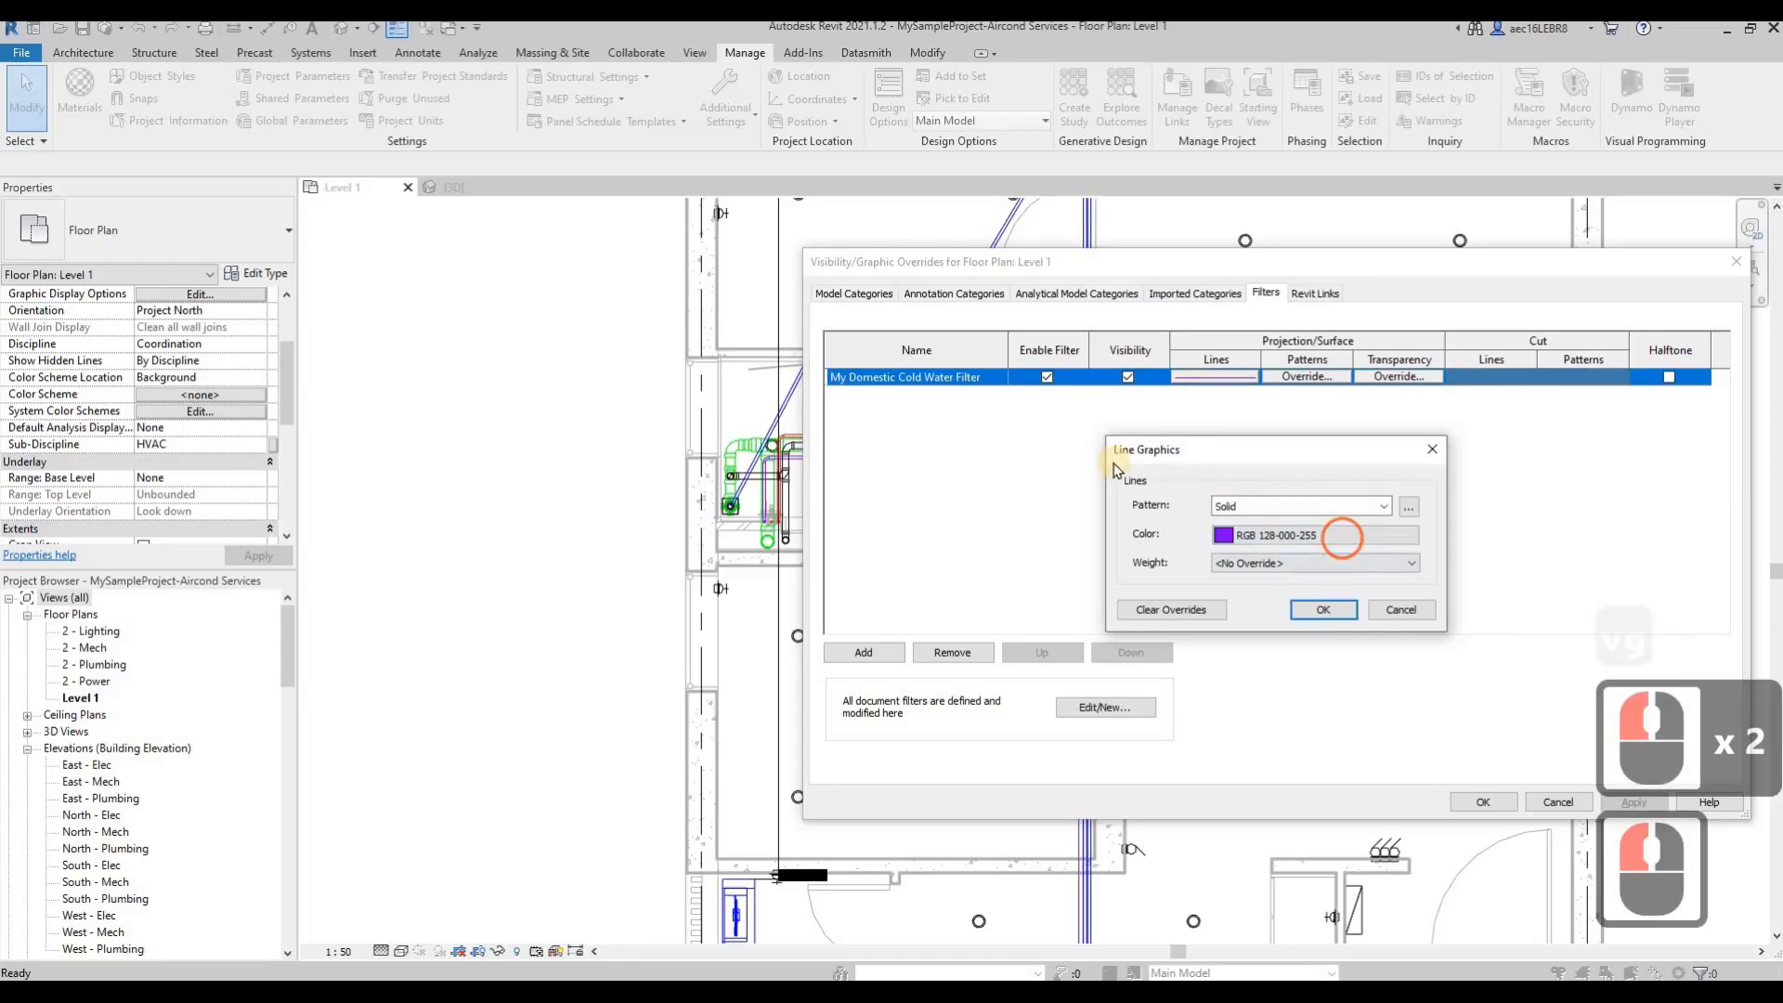
{"action": "left_click", "coordinate": [1326, 705]}
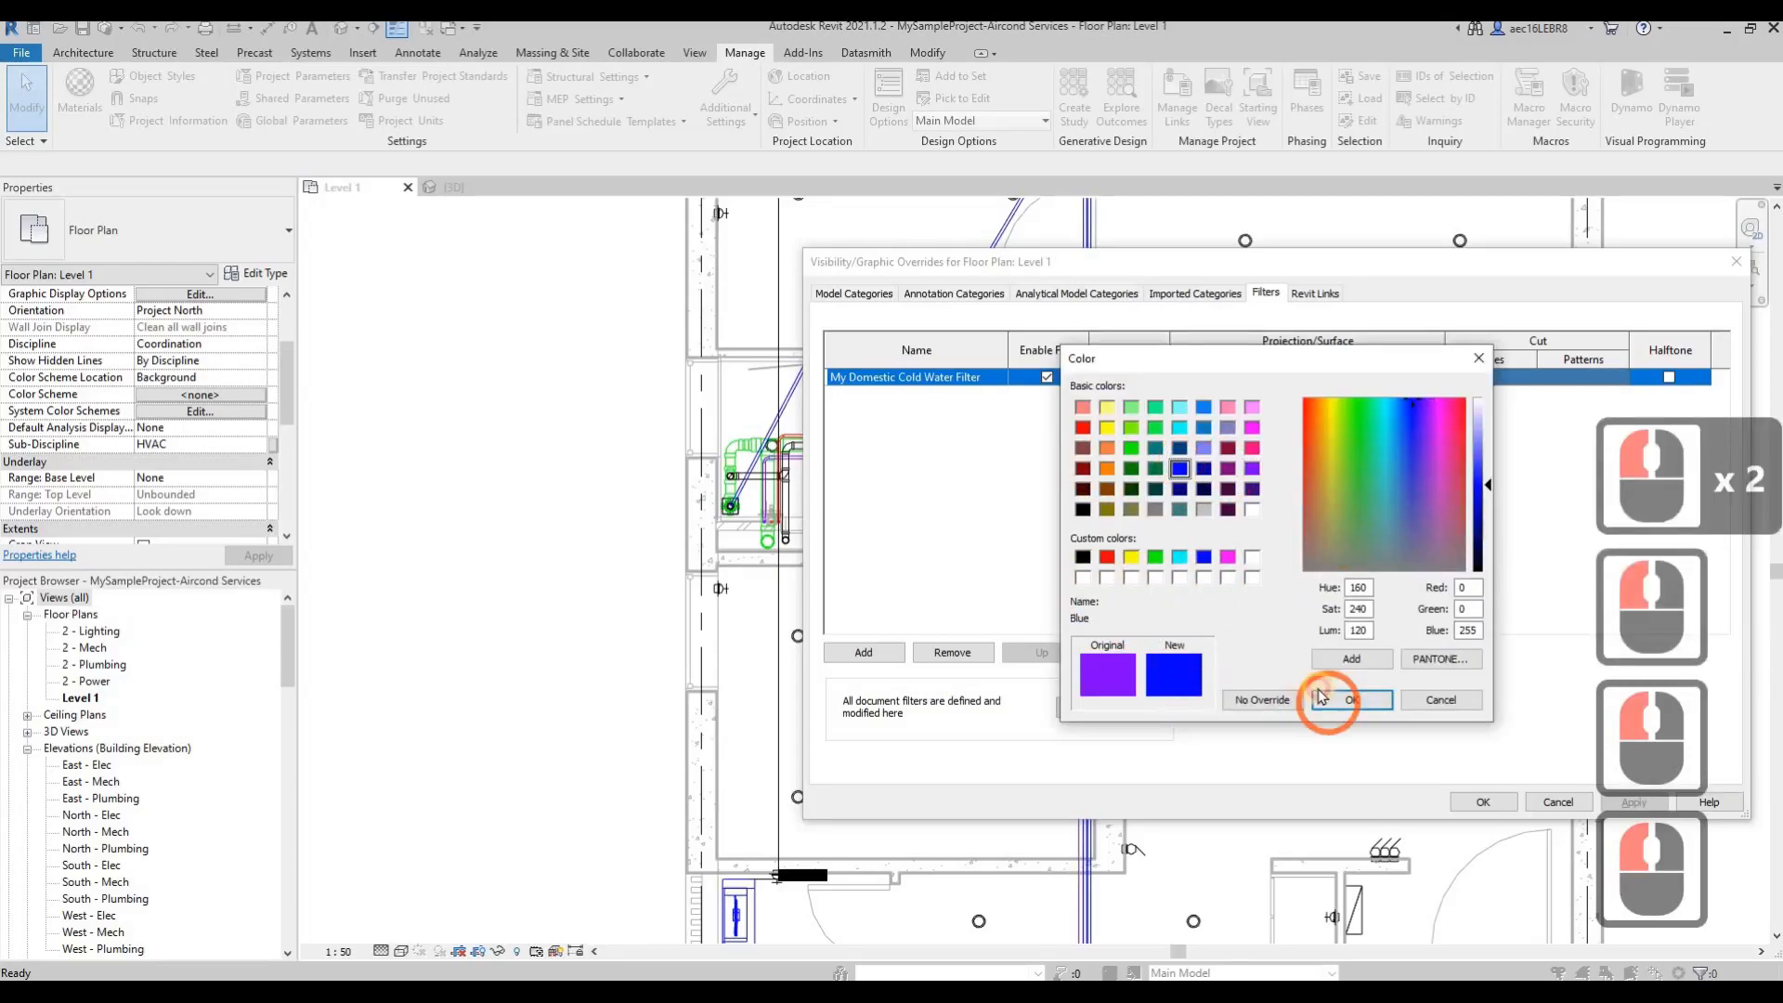
{"action": "left_click", "coordinate": [1627, 804]}
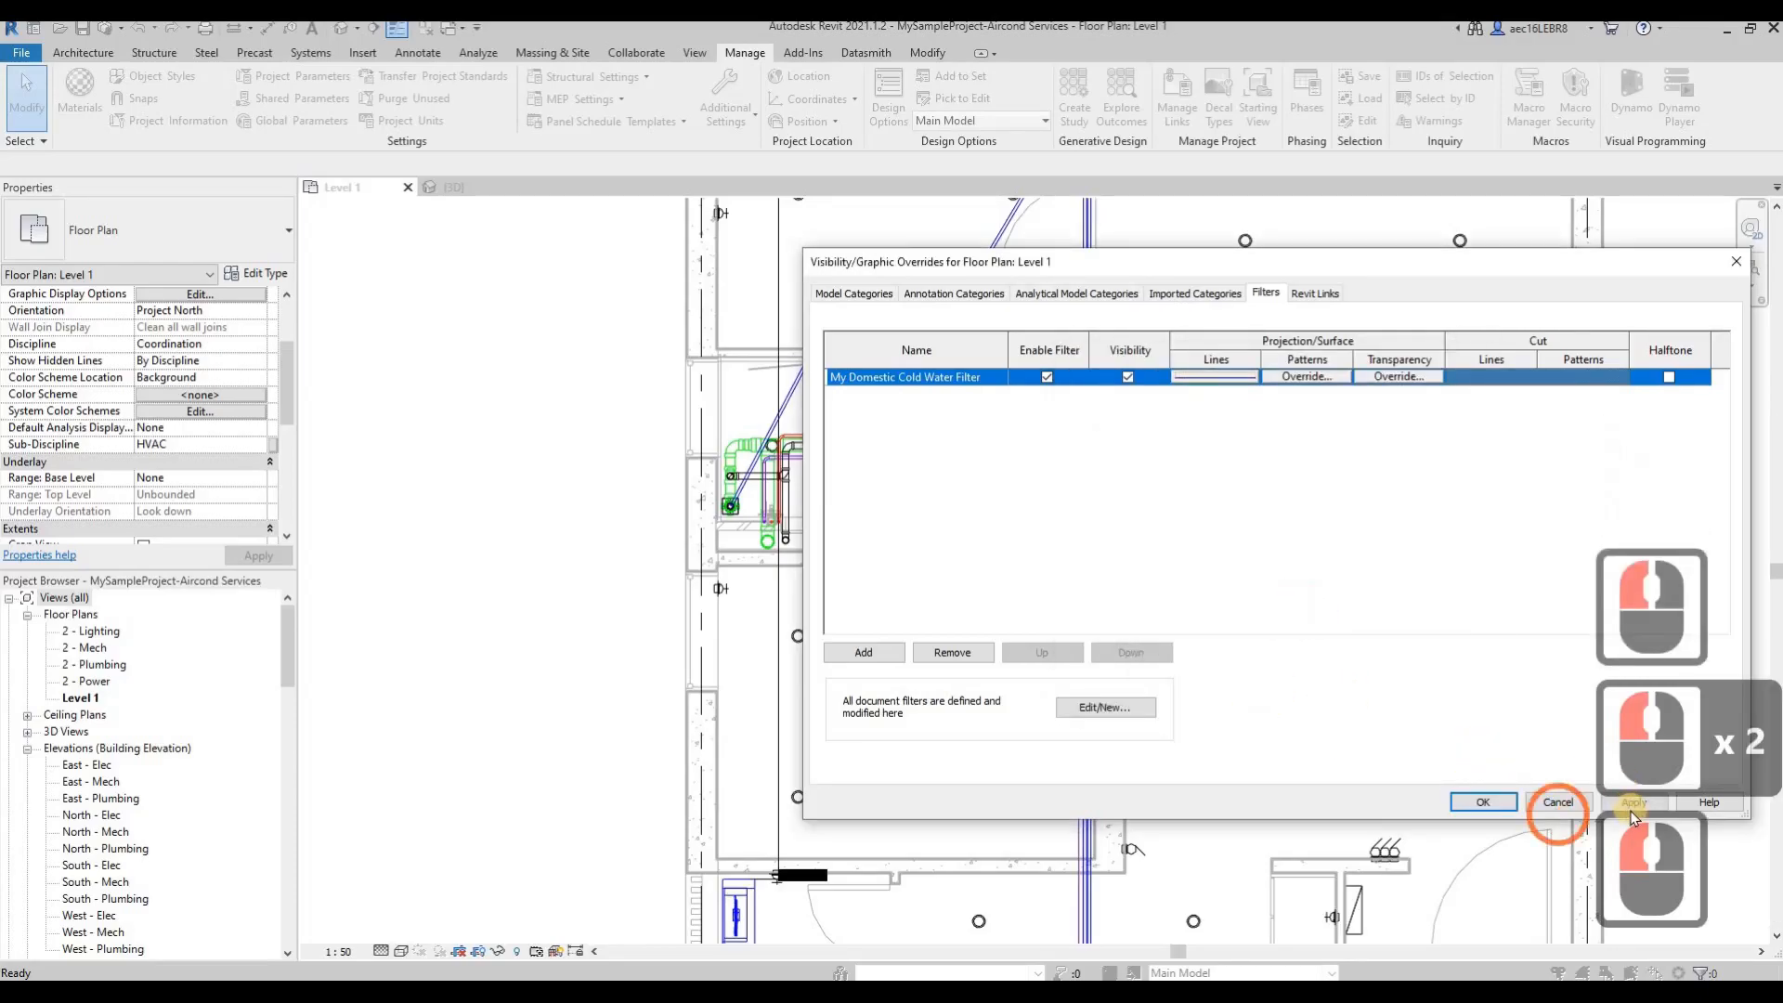
{"action": "left_click", "coordinate": [1459, 801]}
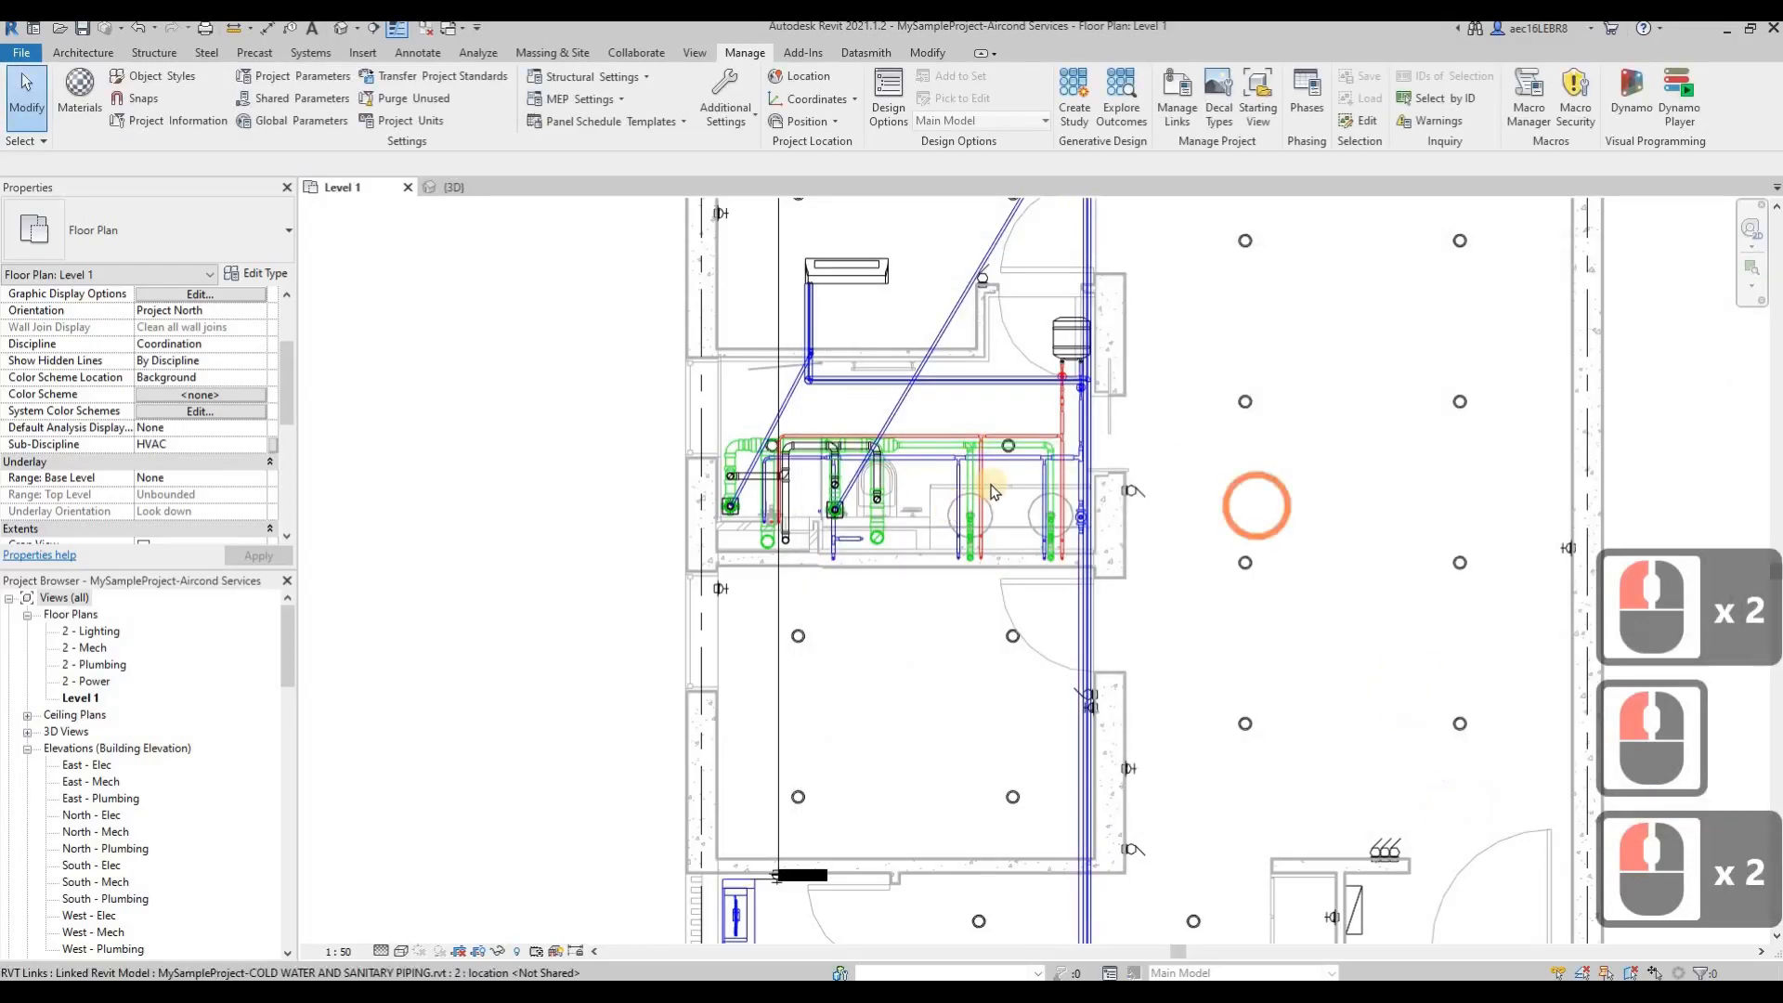
Step: Inspect the system classification, type and name of the horizontal red pipe above the basins in the linked piping model
{"action": "scroll", "coordinate": [992, 391], "scroll_direction": "up", "scroll_amount": 4}
{"action": "key", "text": "Escape"}
{"action": "key", "text": "Tab"}
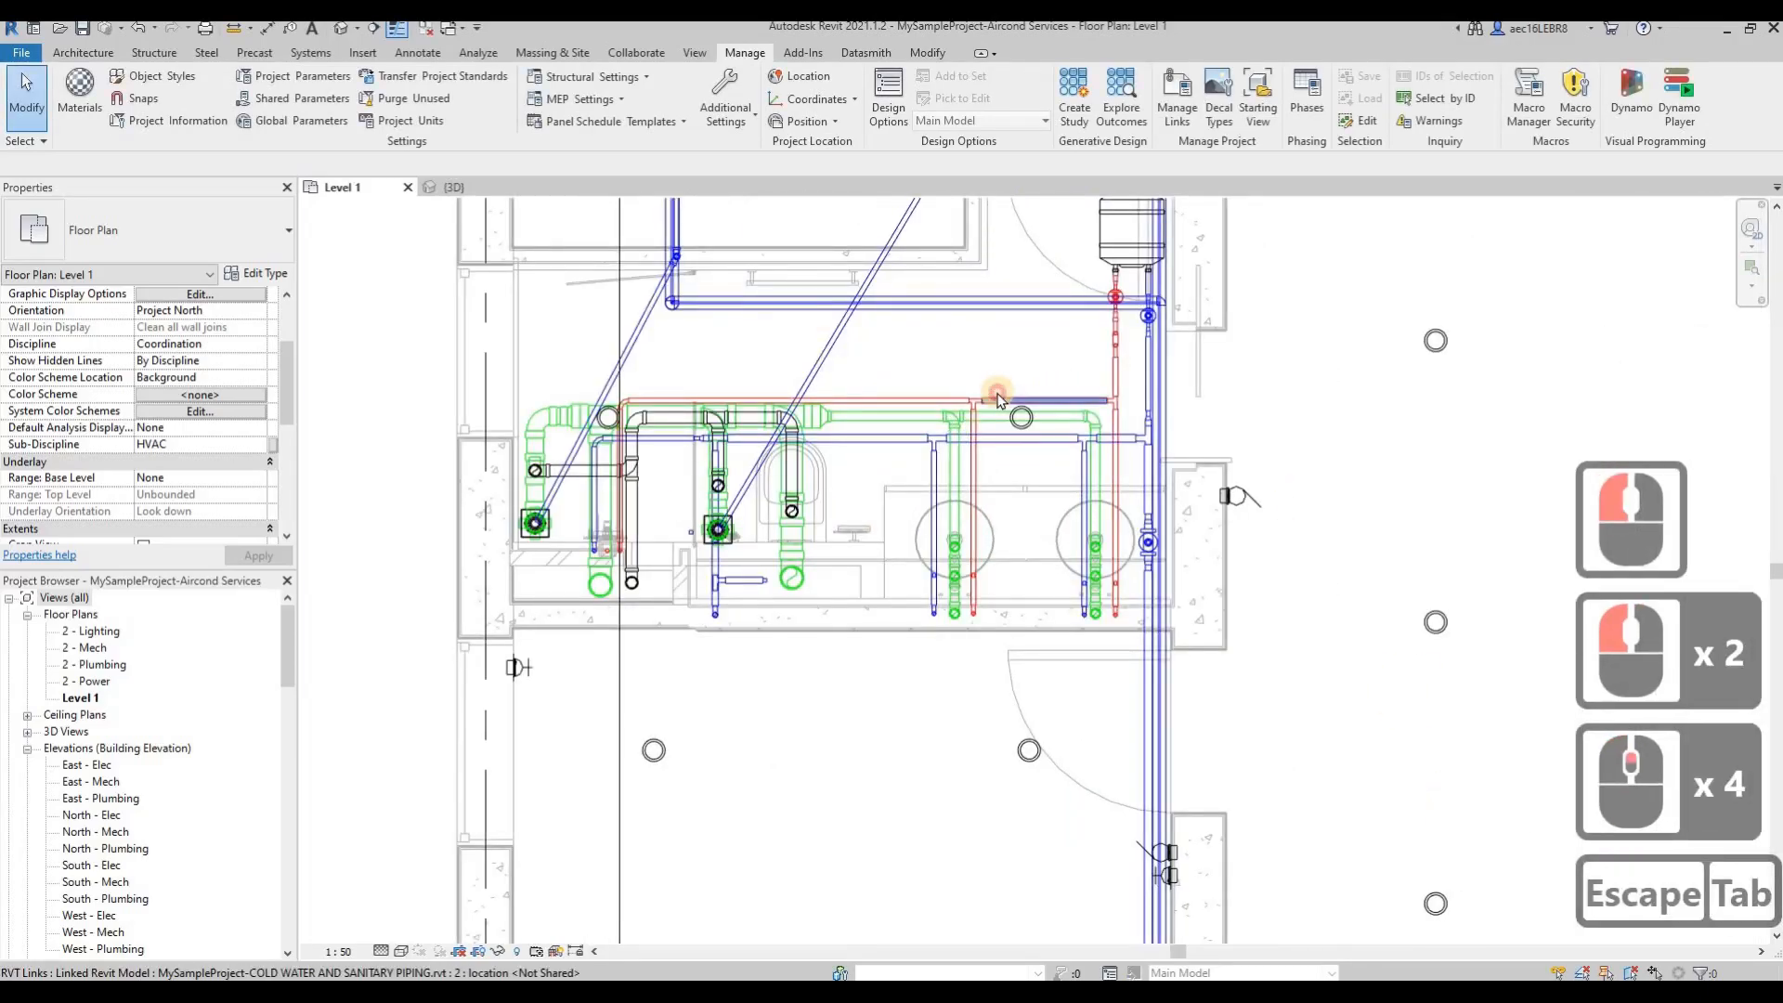
{"action": "left_click", "coordinate": [997, 399]}
{"action": "scroll", "coordinate": [262, 420], "scroll_direction": "down", "scroll_amount": 1}
{"action": "scroll", "coordinate": [262, 414], "scroll_direction": "down", "scroll_amount": 3}
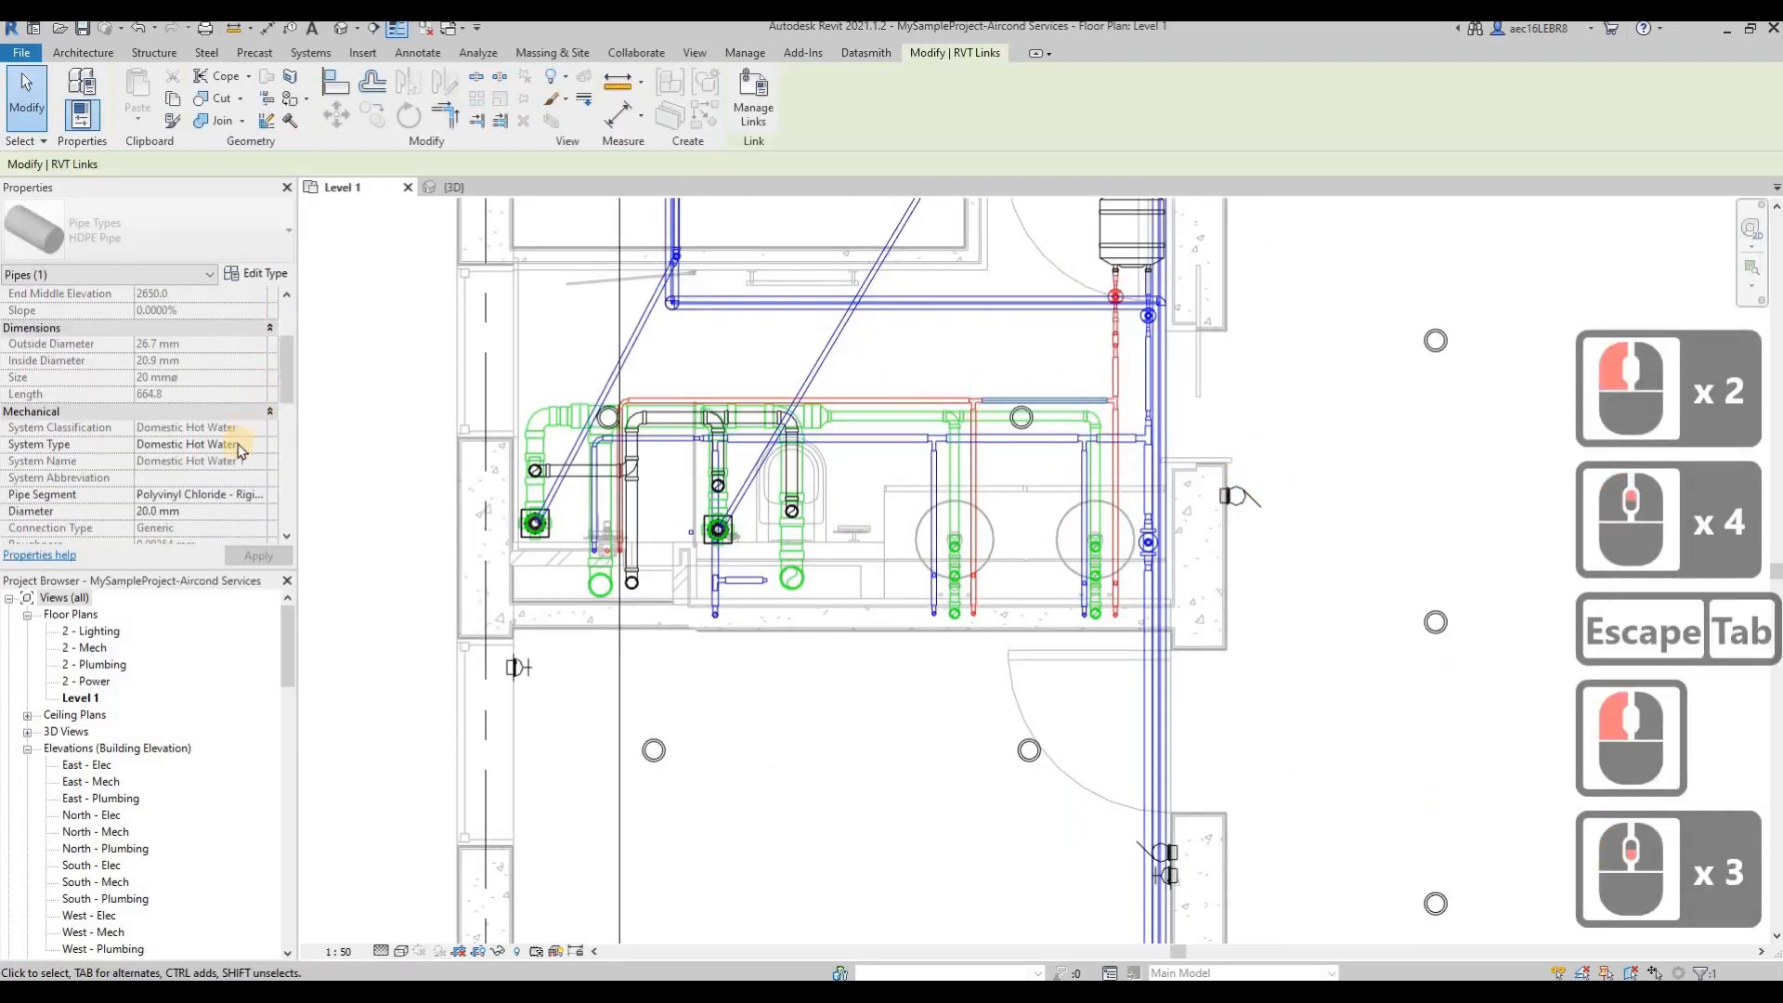
{"action": "key", "text": "Escape"}
{"action": "key", "text": "Escape"}
{"action": "scroll", "coordinate": [763, 494], "scroll_direction": "down", "scroll_amount": 4}
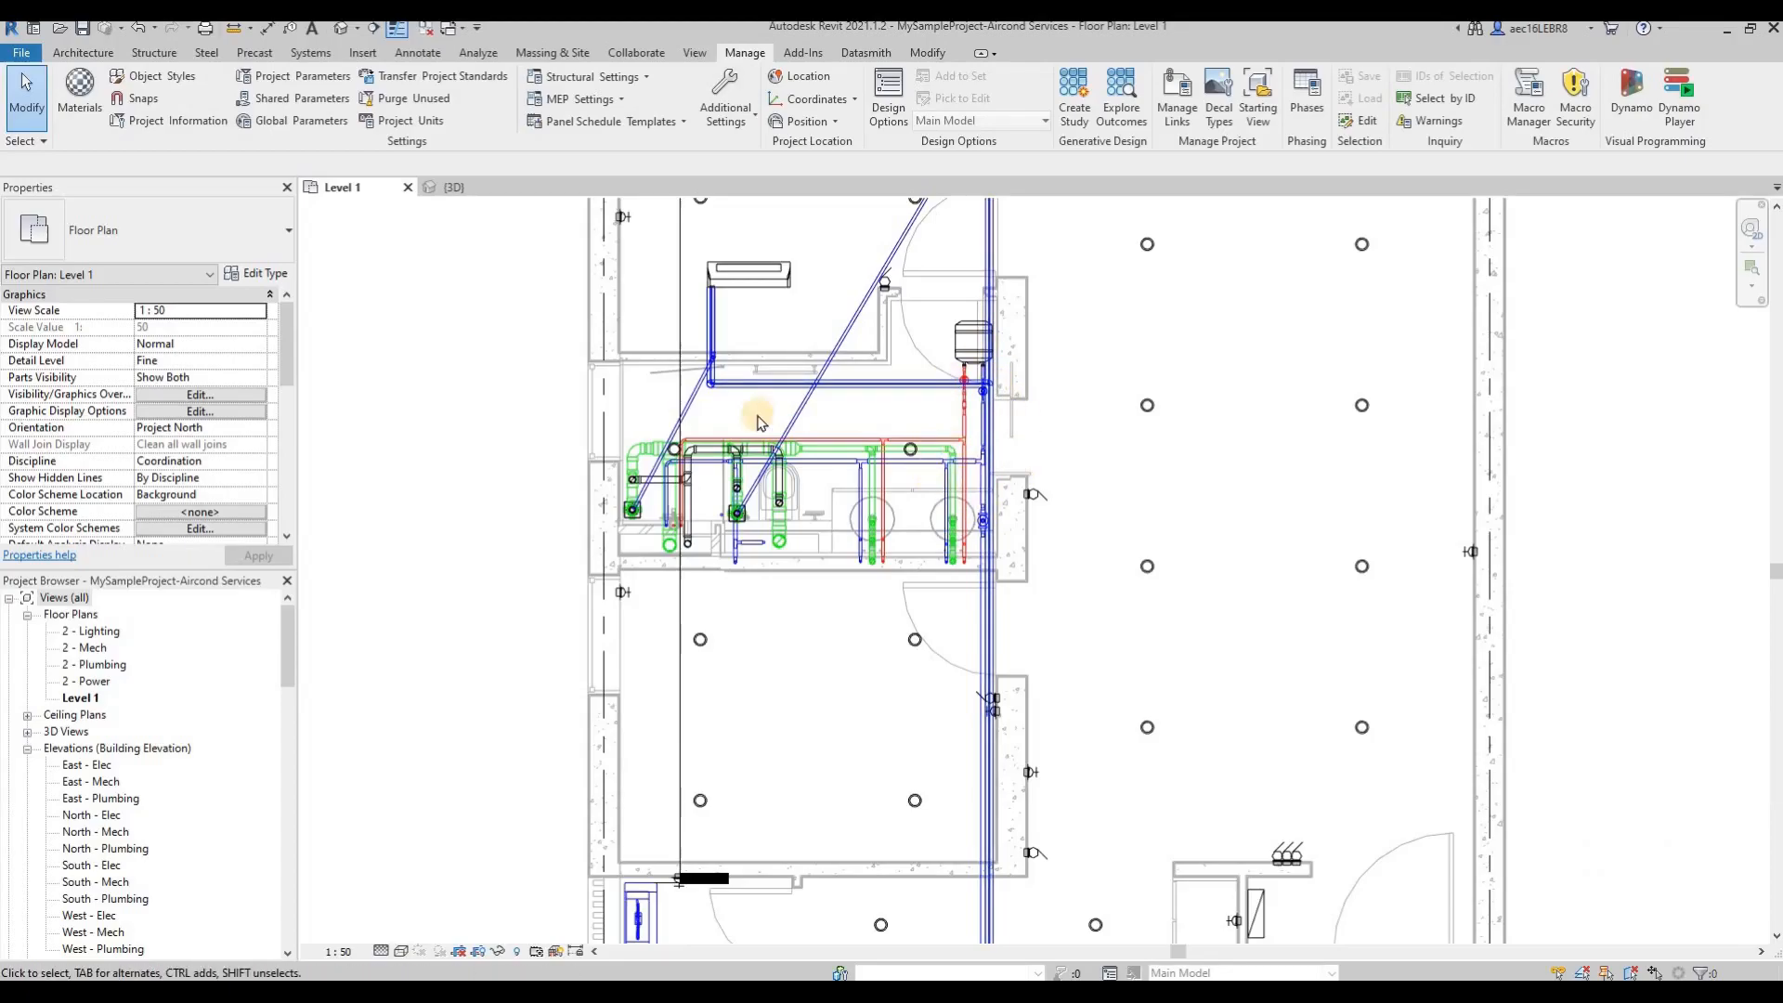
Step: Check the included categories and the System Type rule of the existing Refrigerant filter while adding a filter to Level 1
{"action": "key", "text": "v"}
{"action": "key", "text": "g"}
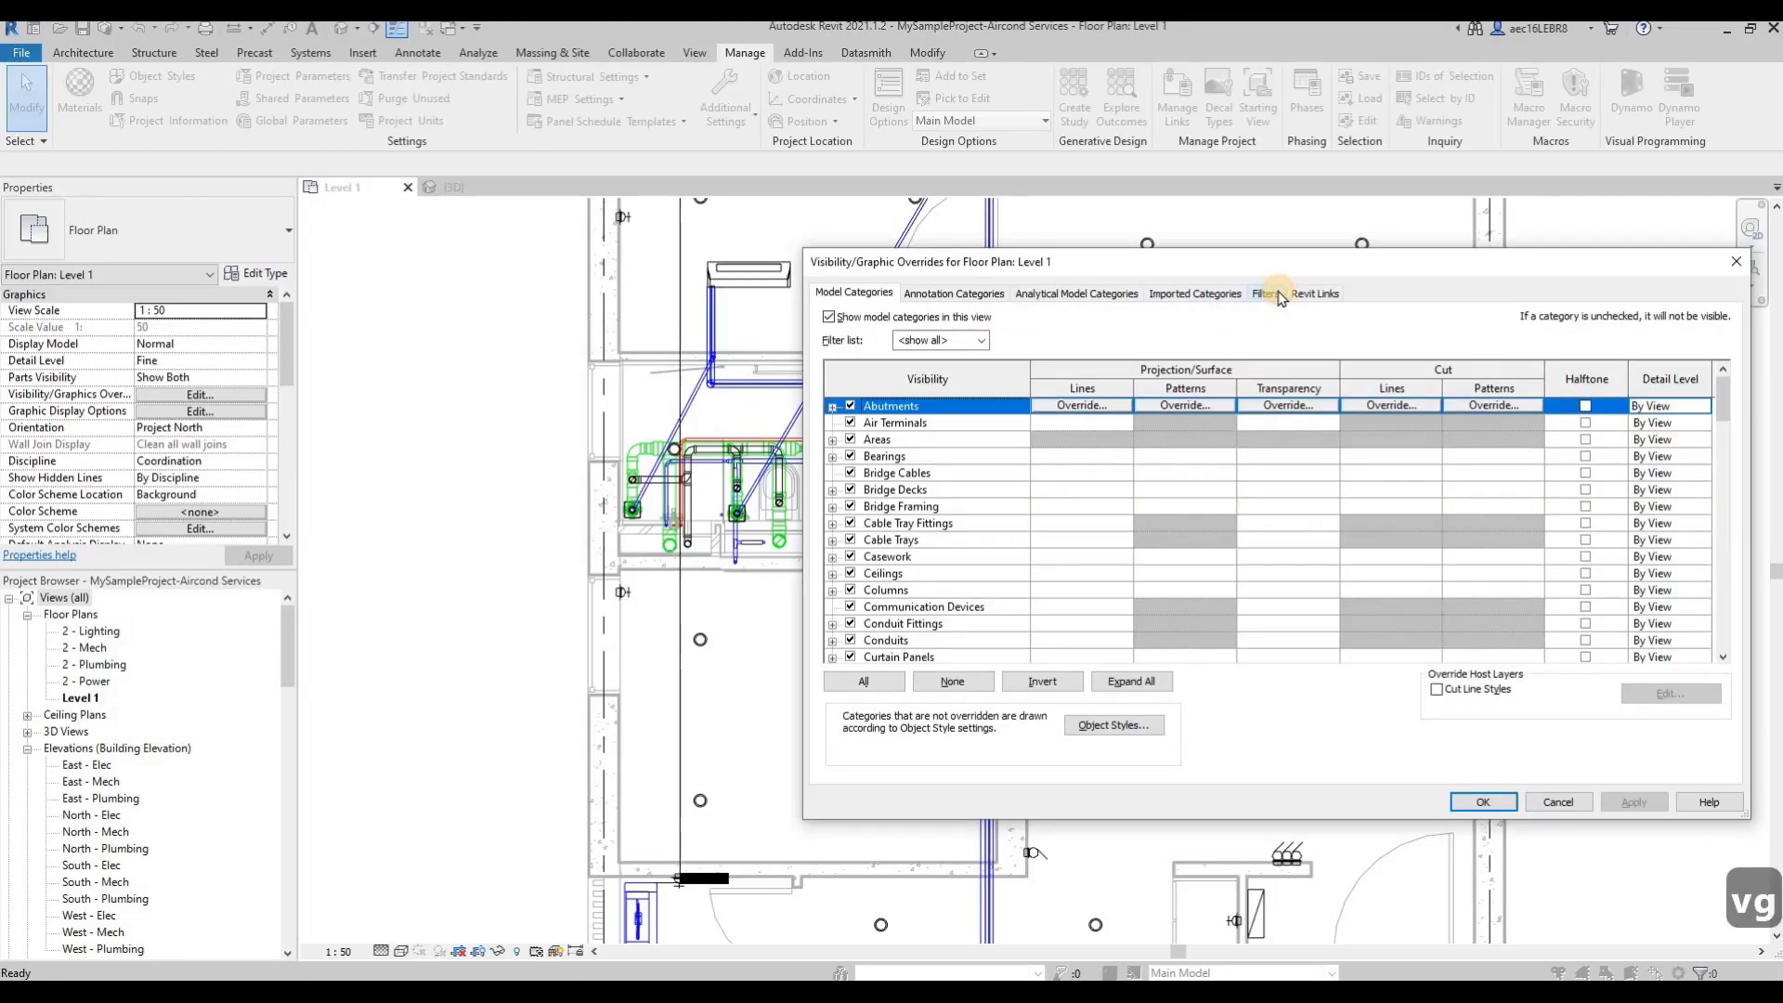
{"action": "left_click", "coordinate": [1279, 297]}
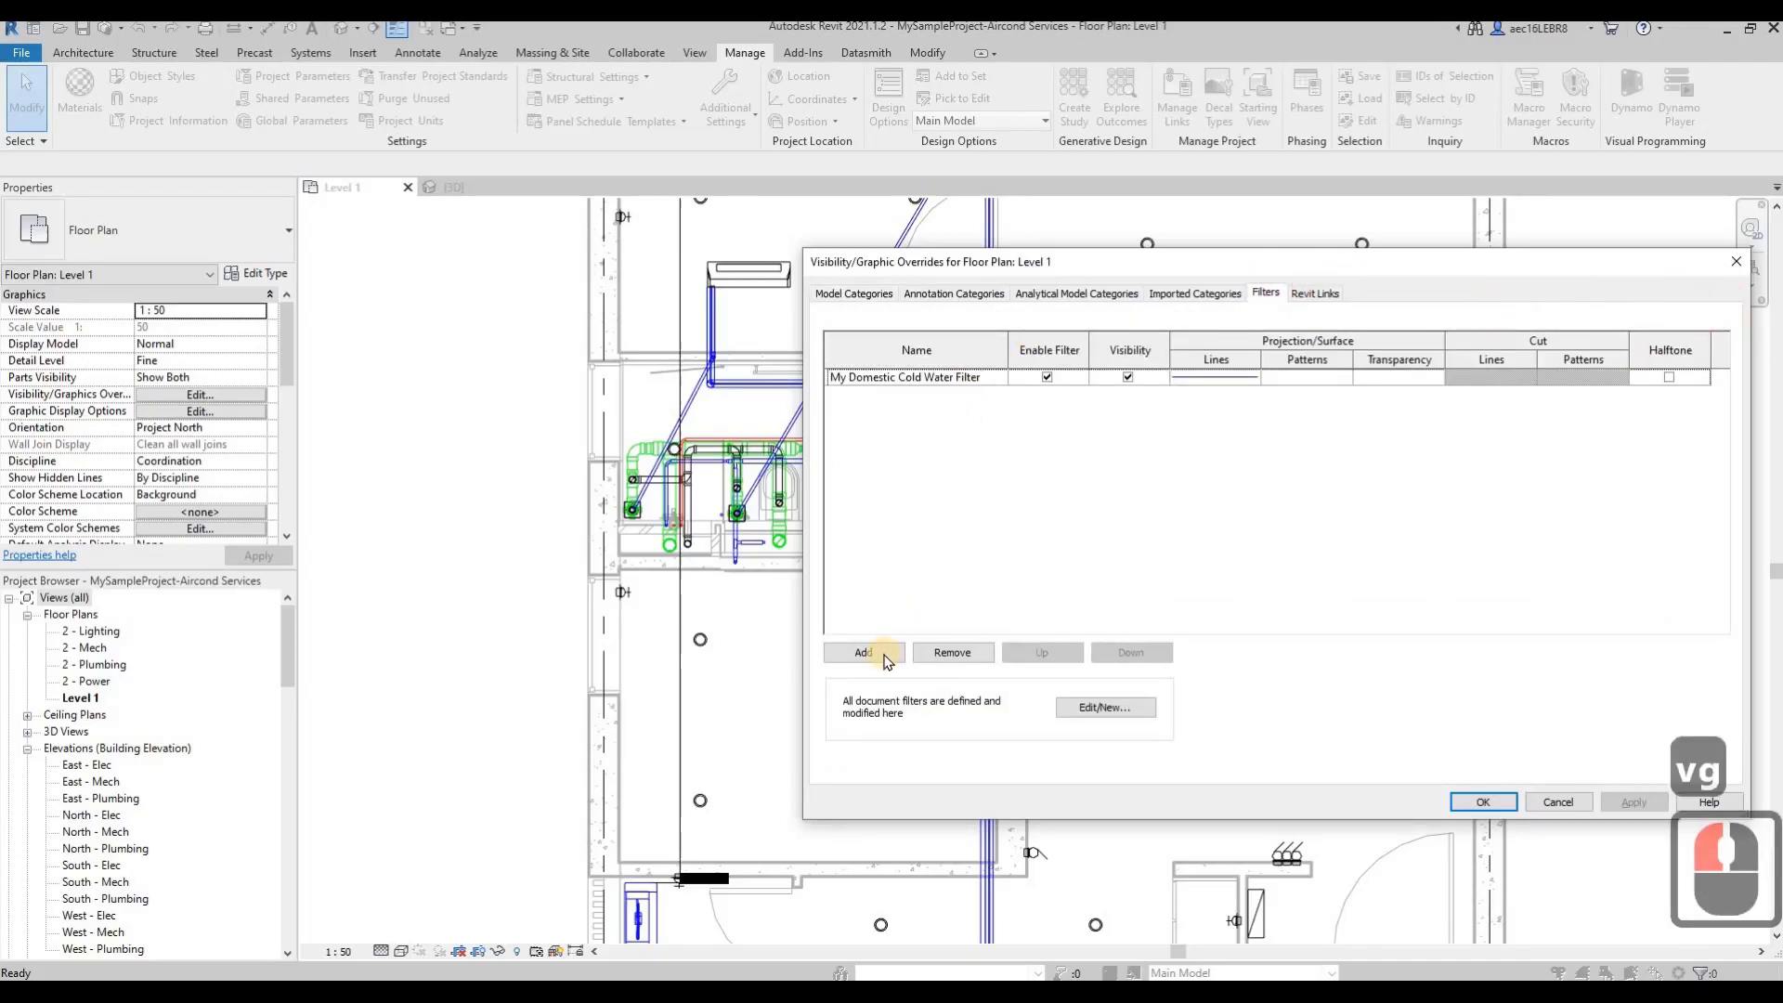
{"action": "left_click", "coordinate": [884, 653]}
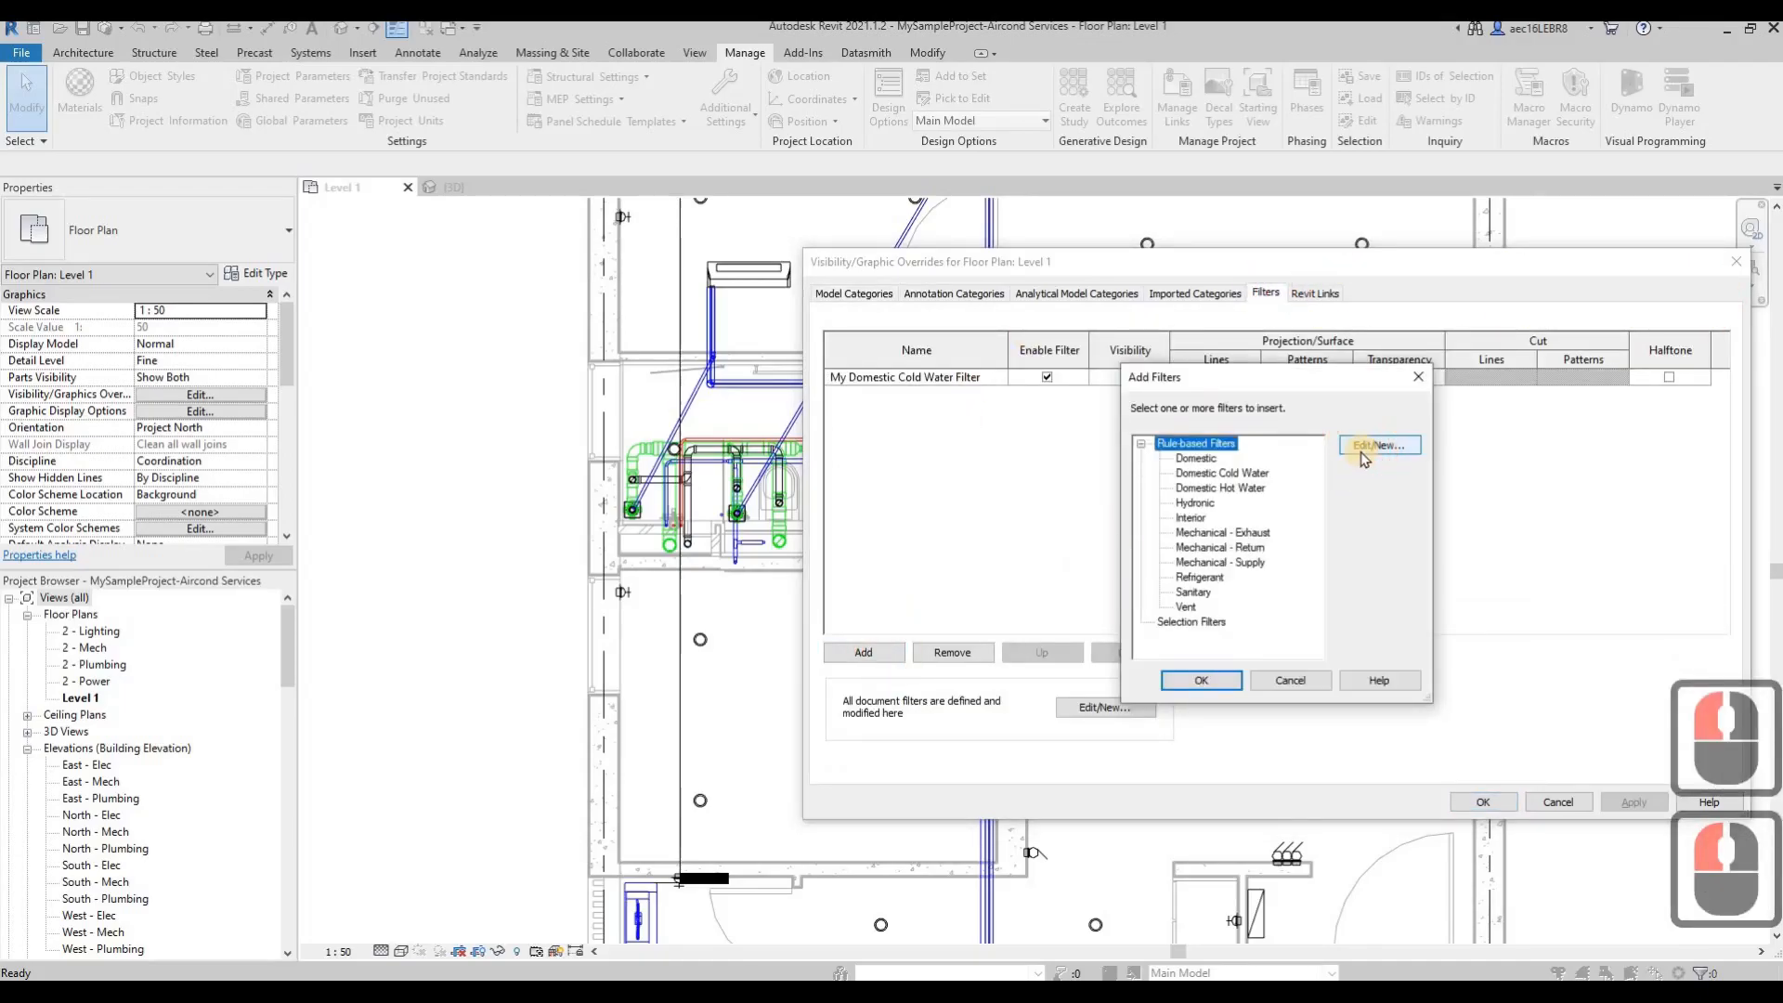
{"action": "left_click", "coordinate": [1203, 578]}
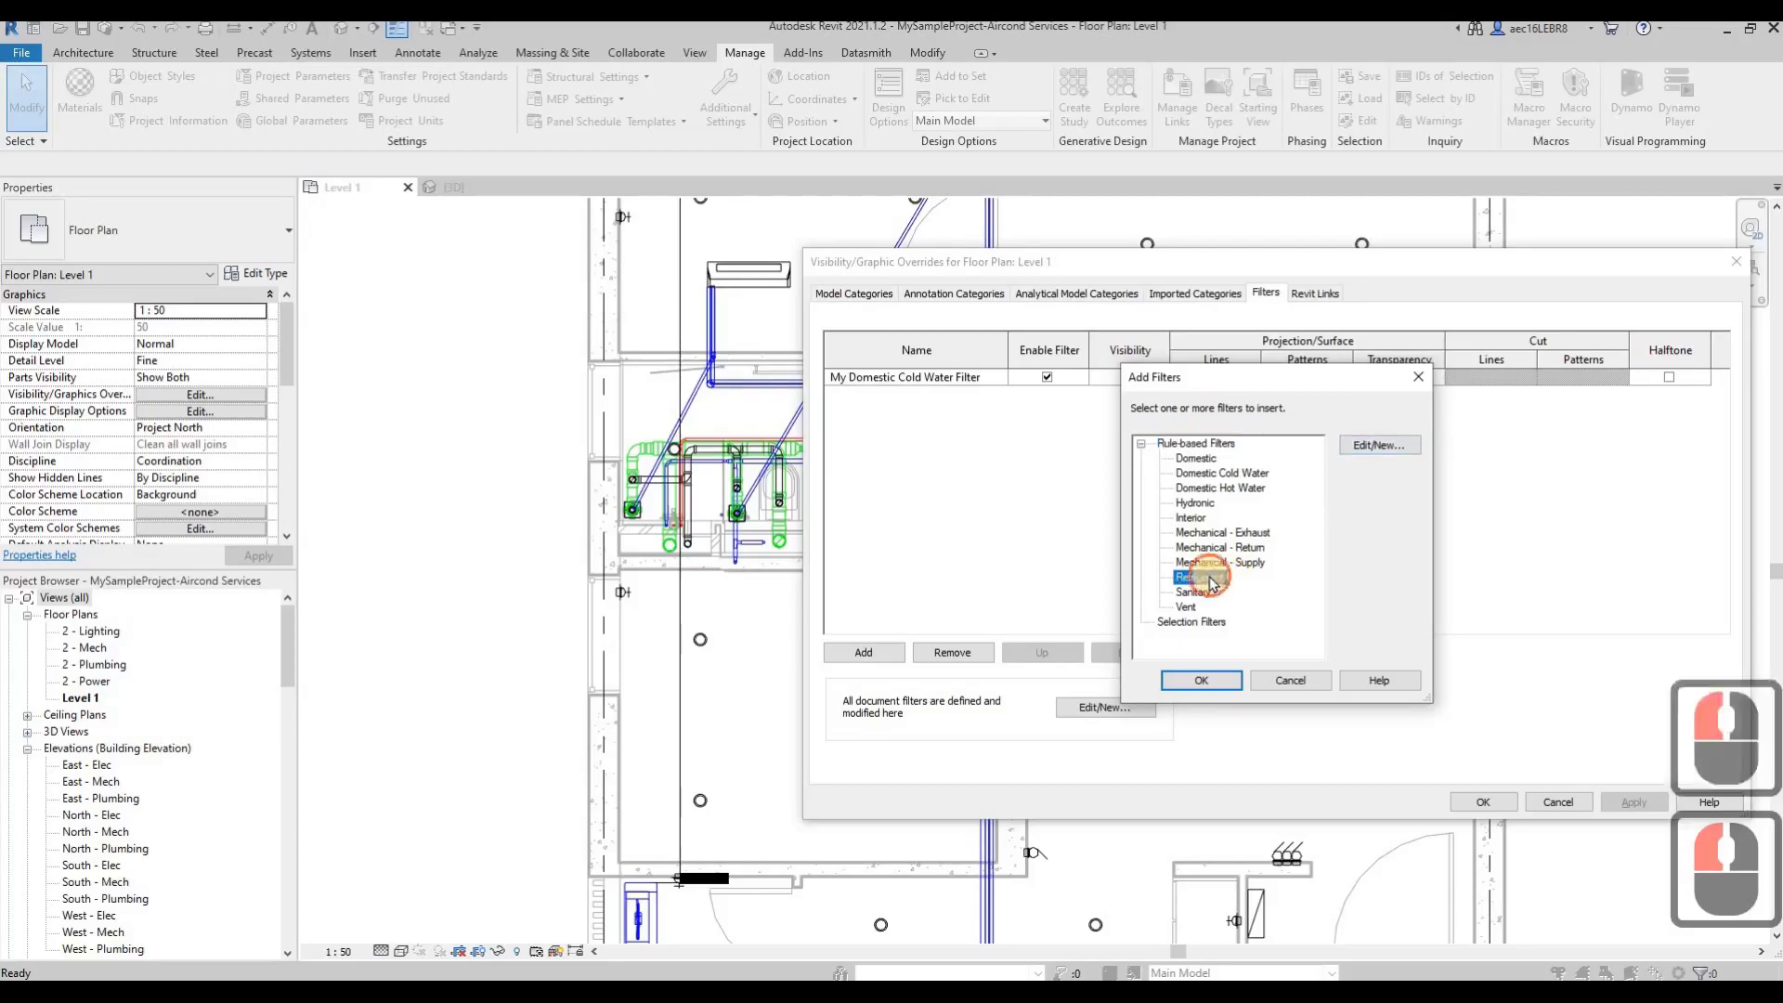
{"action": "left_click", "coordinate": [1380, 446]}
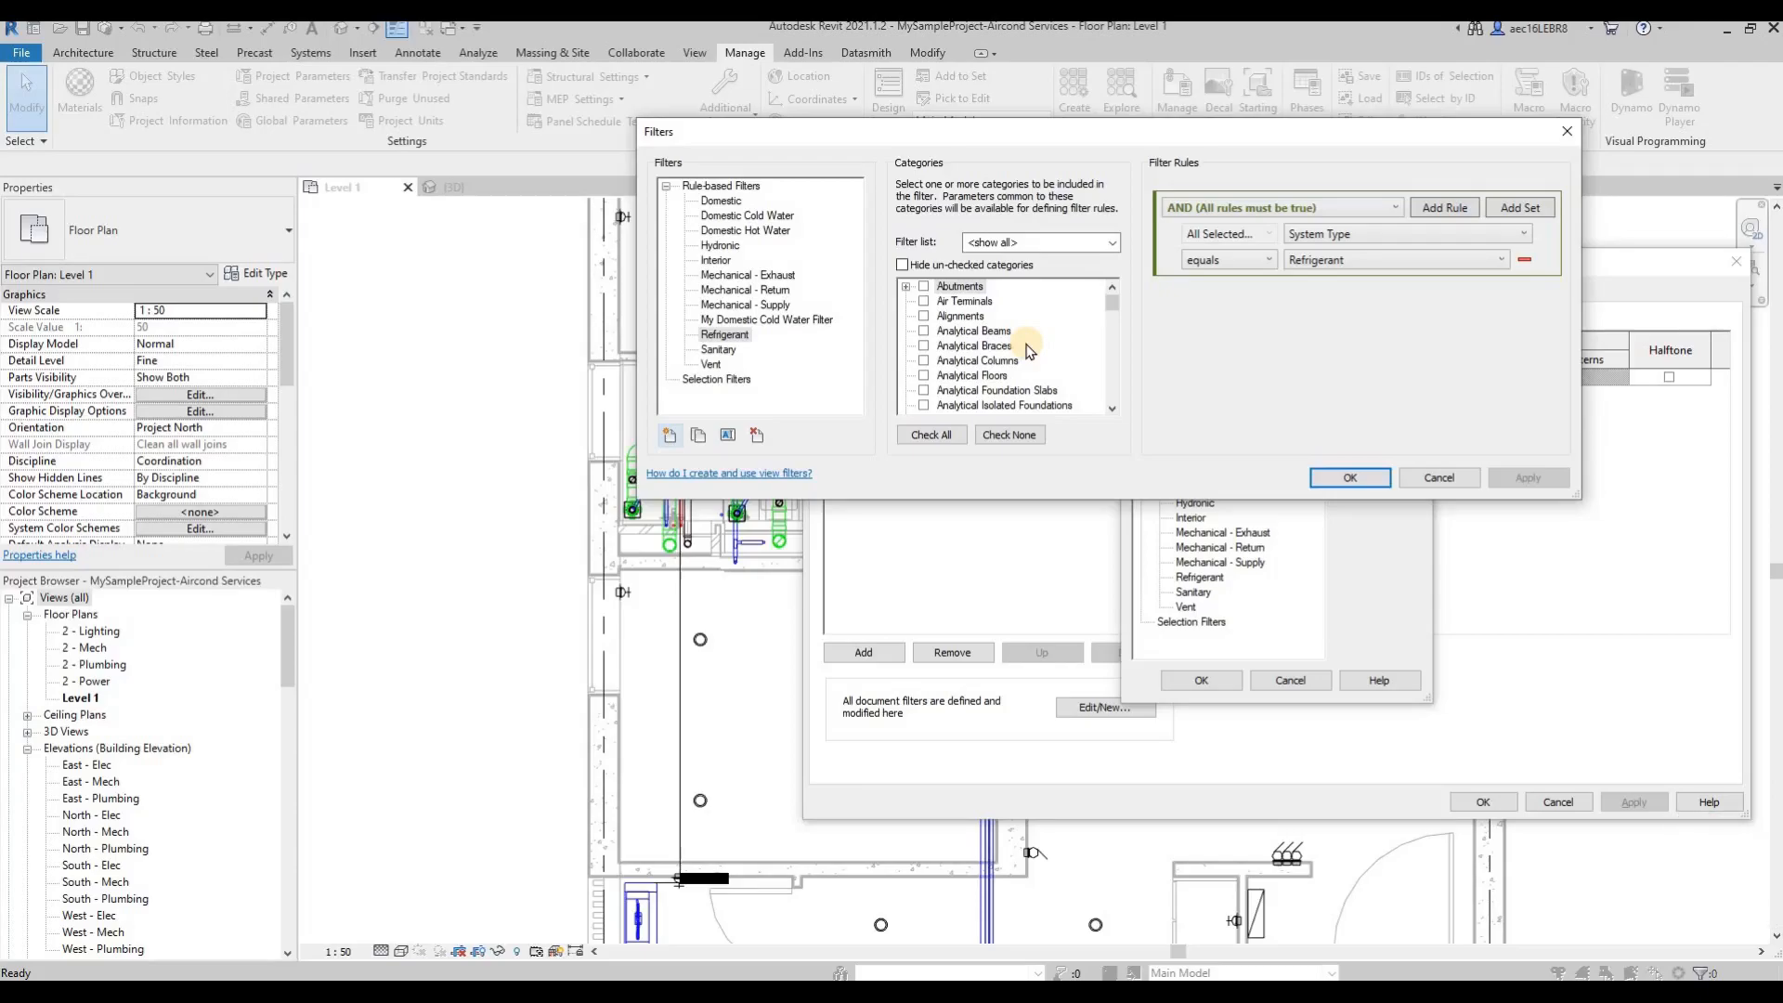
{"action": "scroll", "coordinate": [1029, 351], "scroll_direction": "down", "scroll_amount": 20}
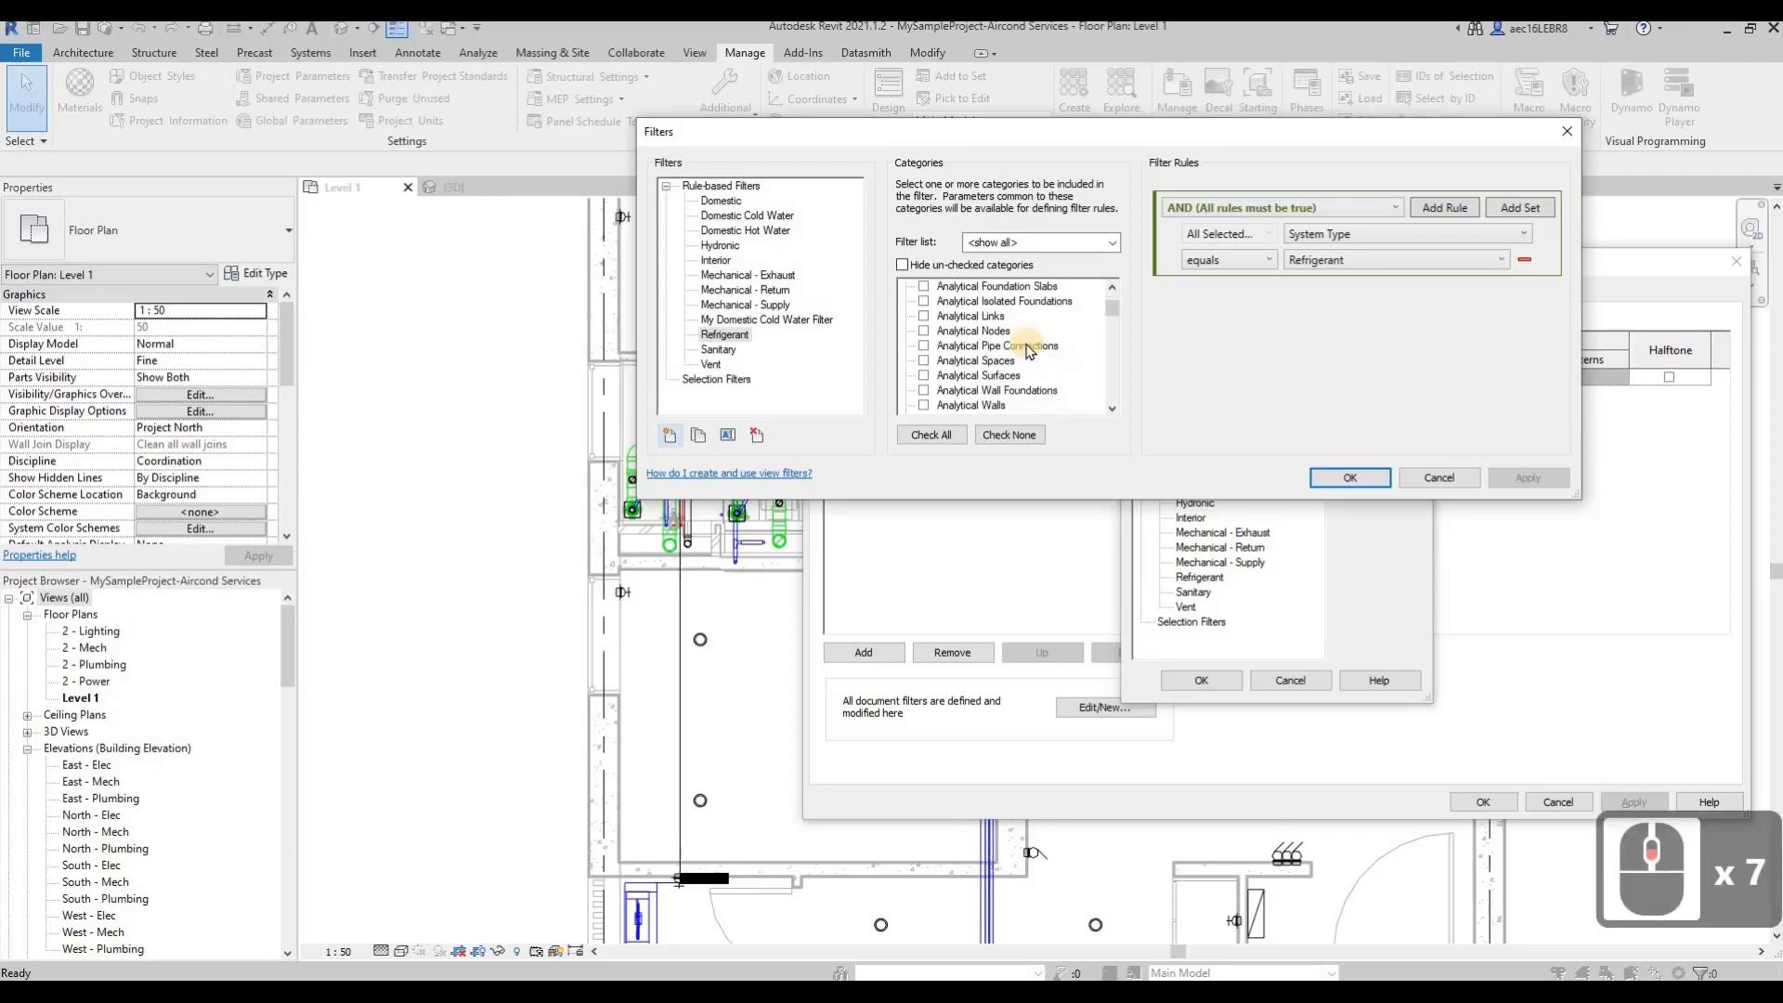
{"action": "scroll", "coordinate": [1029, 351], "scroll_direction": "down", "scroll_amount": 20}
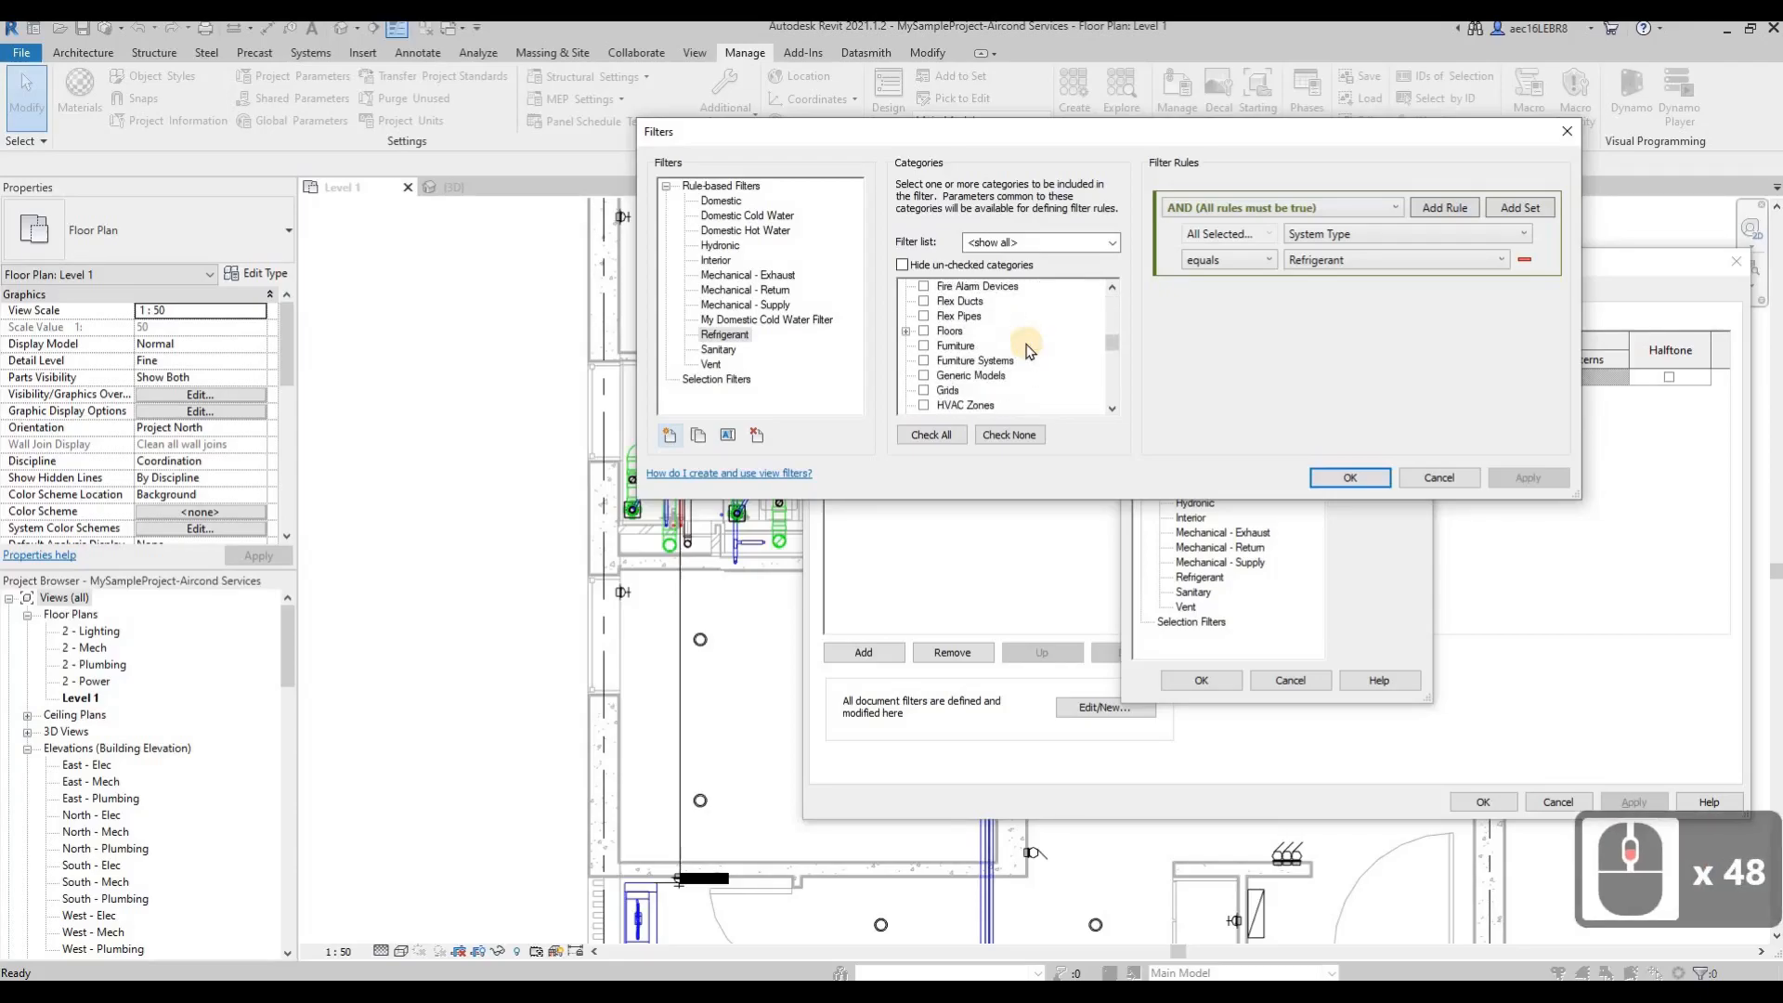
{"action": "scroll", "coordinate": [1029, 351], "scroll_direction": "down", "scroll_amount": 20}
{"action": "scroll", "coordinate": [1029, 351], "scroll_direction": "up", "scroll_amount": 18}
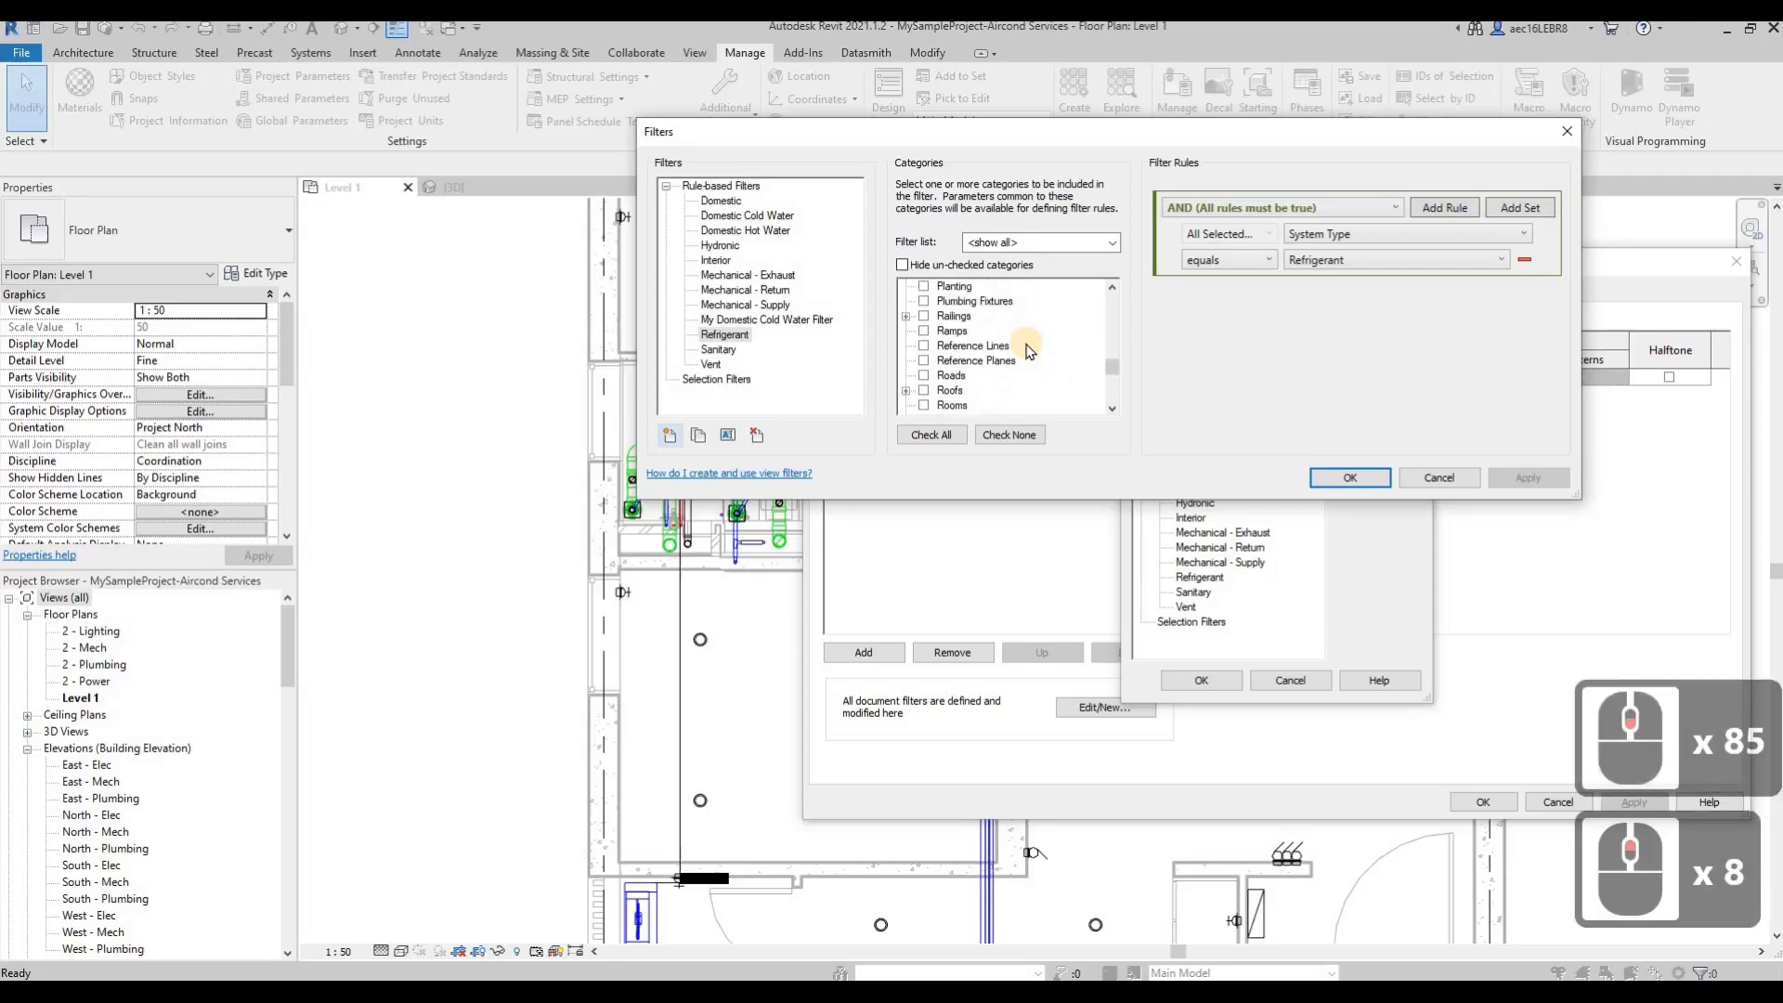
{"action": "scroll", "coordinate": [945, 367], "scroll_direction": "down", "scroll_amount": 1}
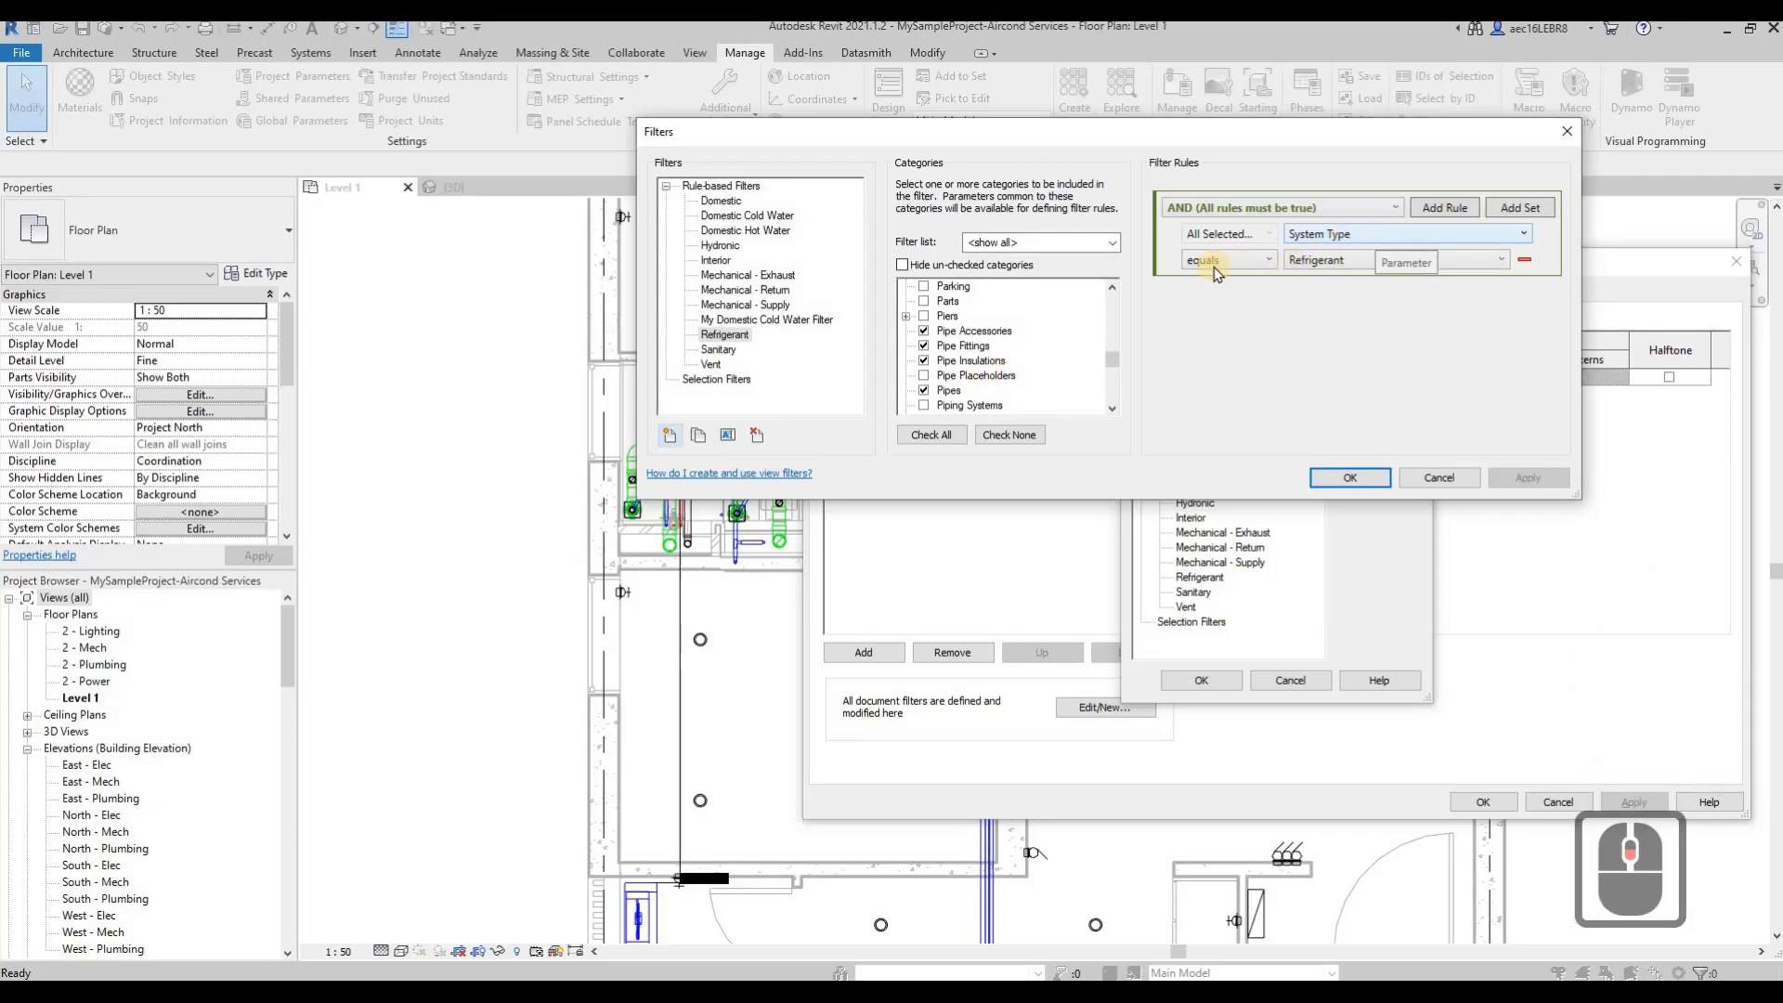
{"action": "left_click", "coordinate": [1383, 478]}
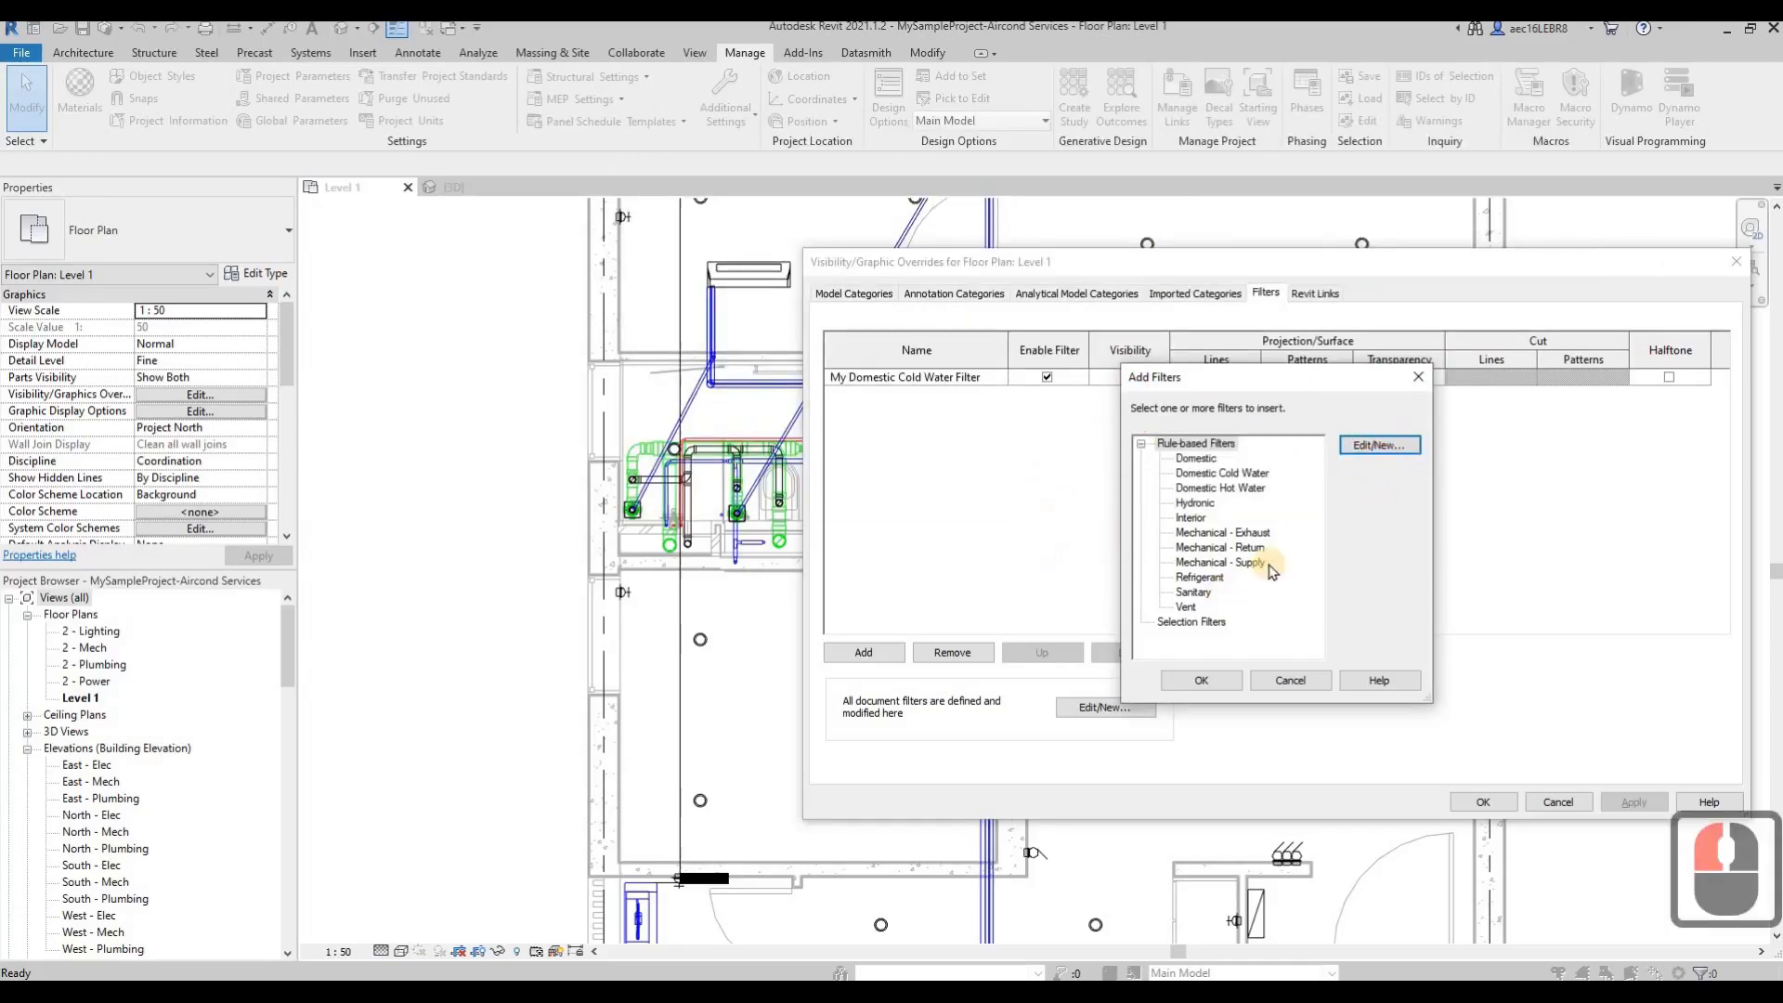
Step: Add the Refrigerant filter to Level 1 and set its projection line pattern to Solid
{"action": "left_click", "coordinate": [1201, 578]}
{"action": "left_click", "coordinate": [1201, 680]}
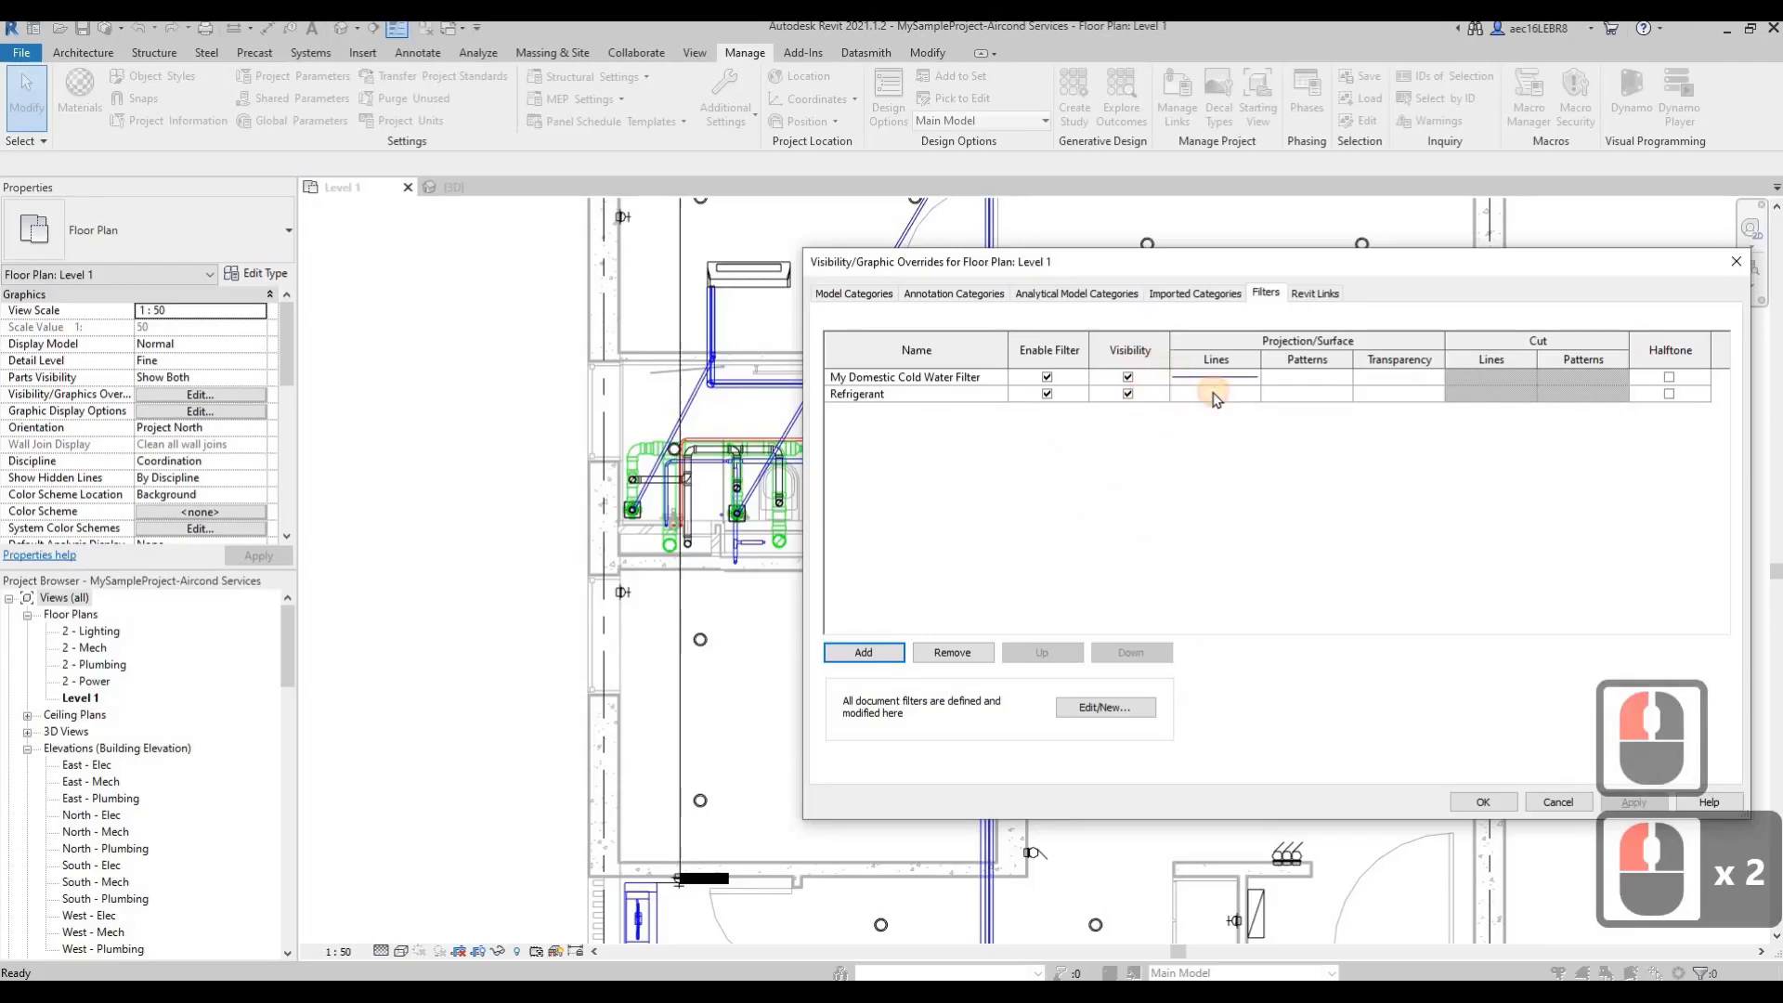
{"action": "double_click", "coordinate": [1215, 393]}
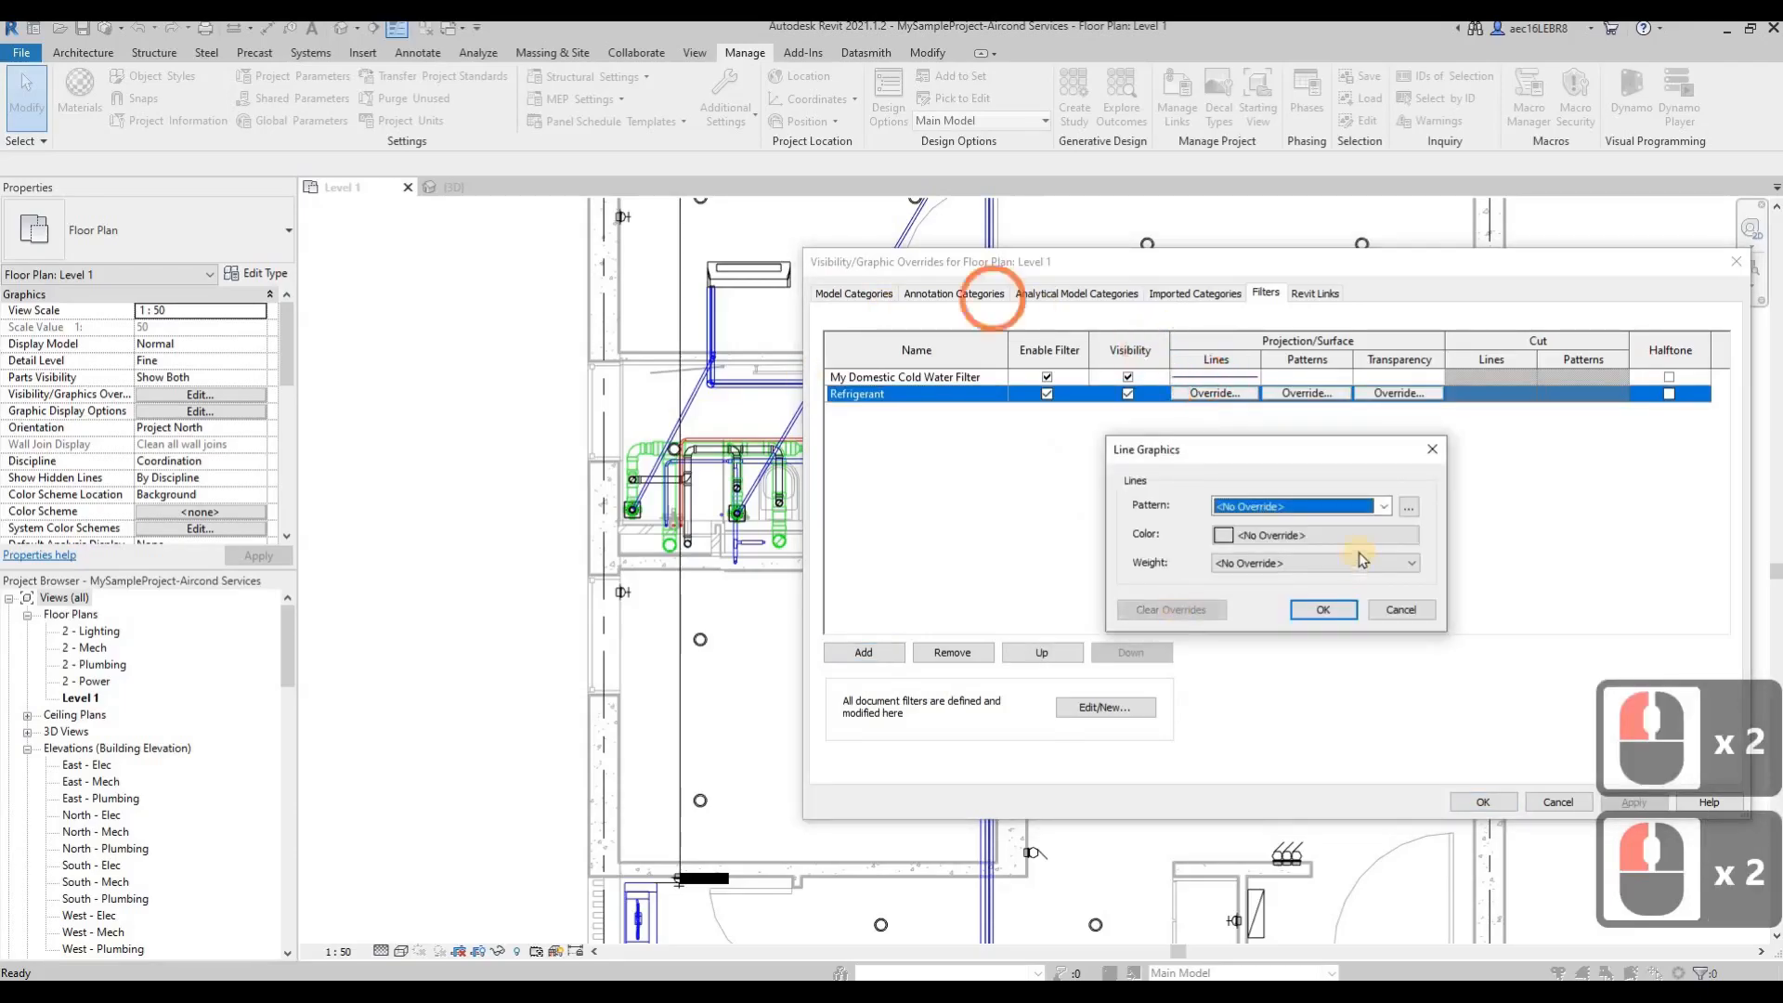
{"action": "left_click", "coordinate": [1383, 507]}
{"action": "left_click", "coordinate": [1235, 540]}
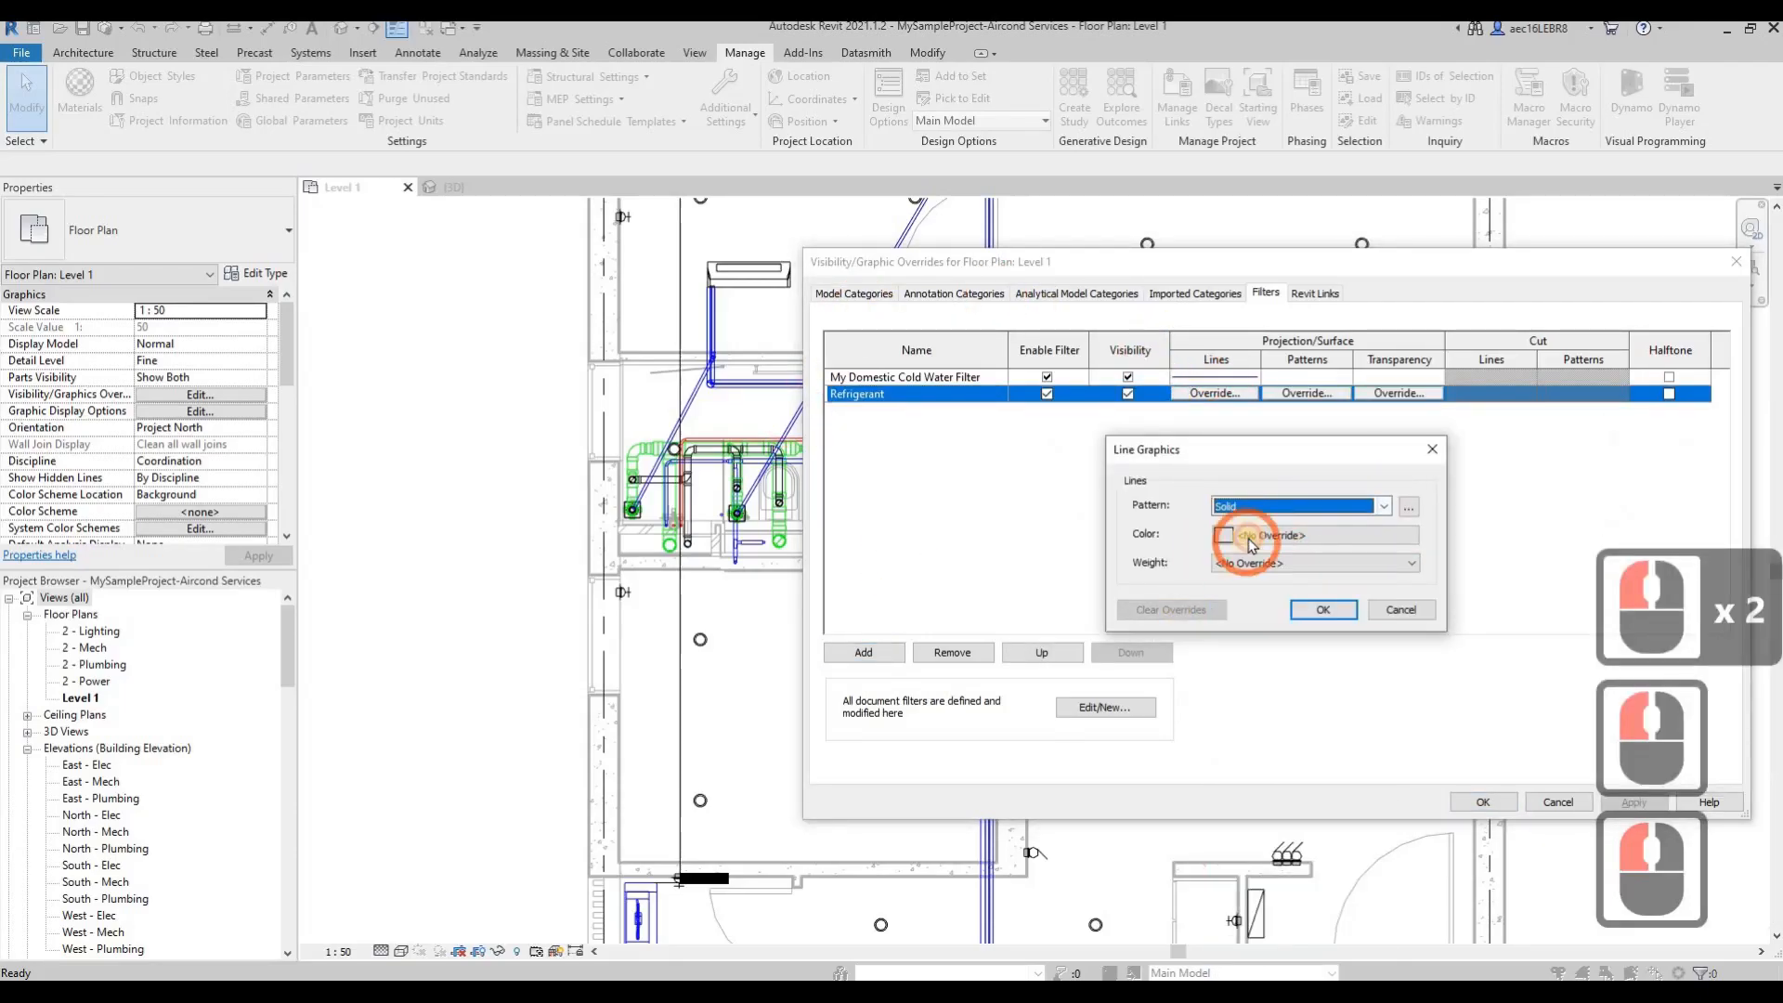
Step: Set the Refrigerant filter's projection lines to colour RGB 128-128-192 and weight 1, and apply the overrides to Level 1
{"action": "double_click", "coordinate": [1248, 538]}
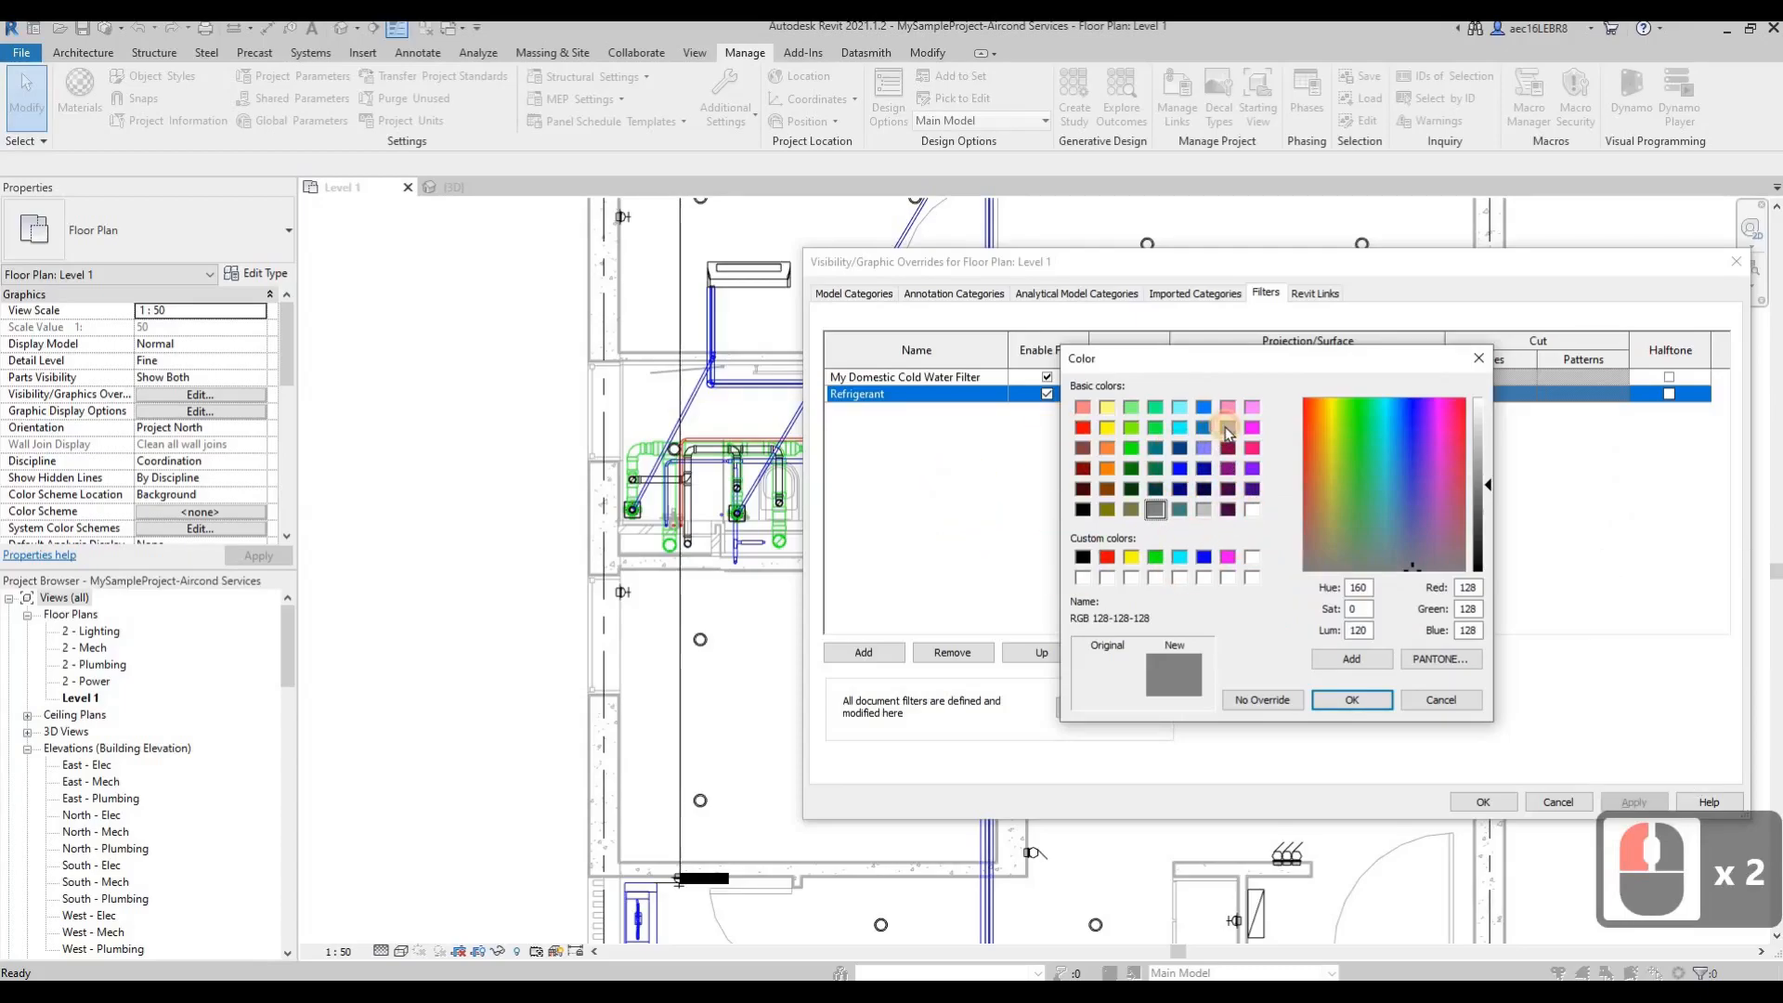
{"action": "left_click", "coordinate": [1226, 427]}
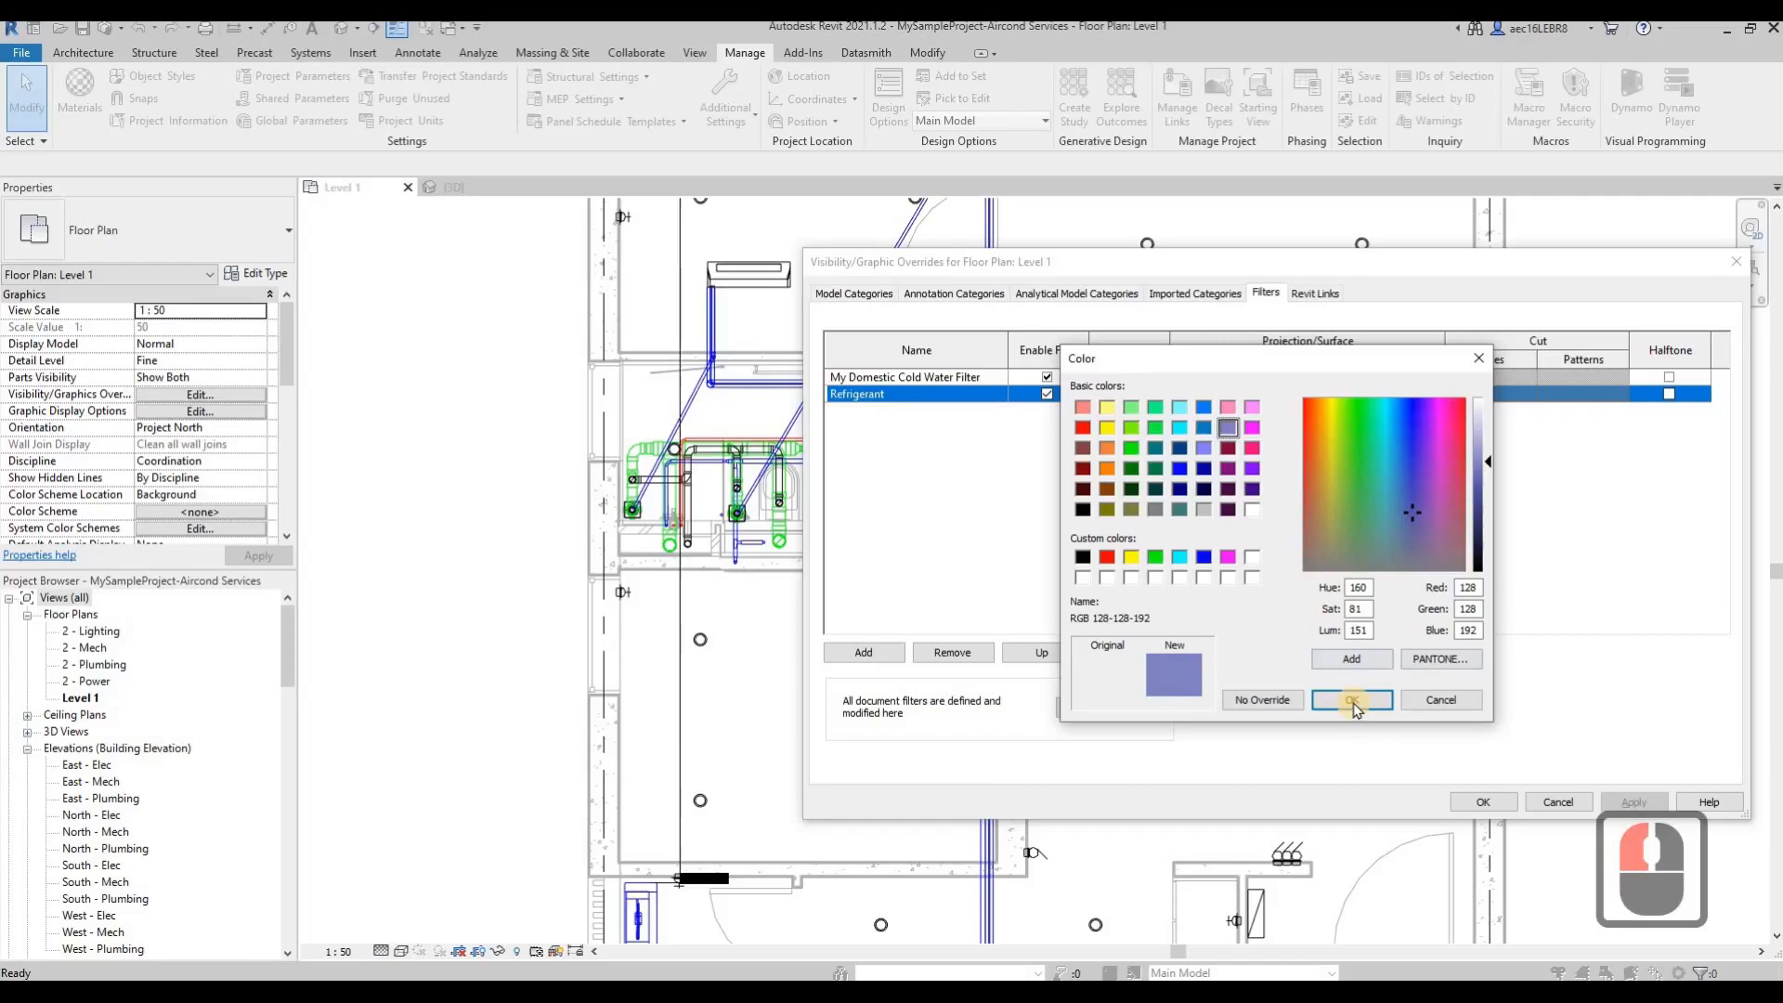
{"action": "left_click", "coordinate": [1353, 700]}
{"action": "left_click", "coordinate": [1286, 562]}
{"action": "left_click", "coordinate": [1277, 592]}
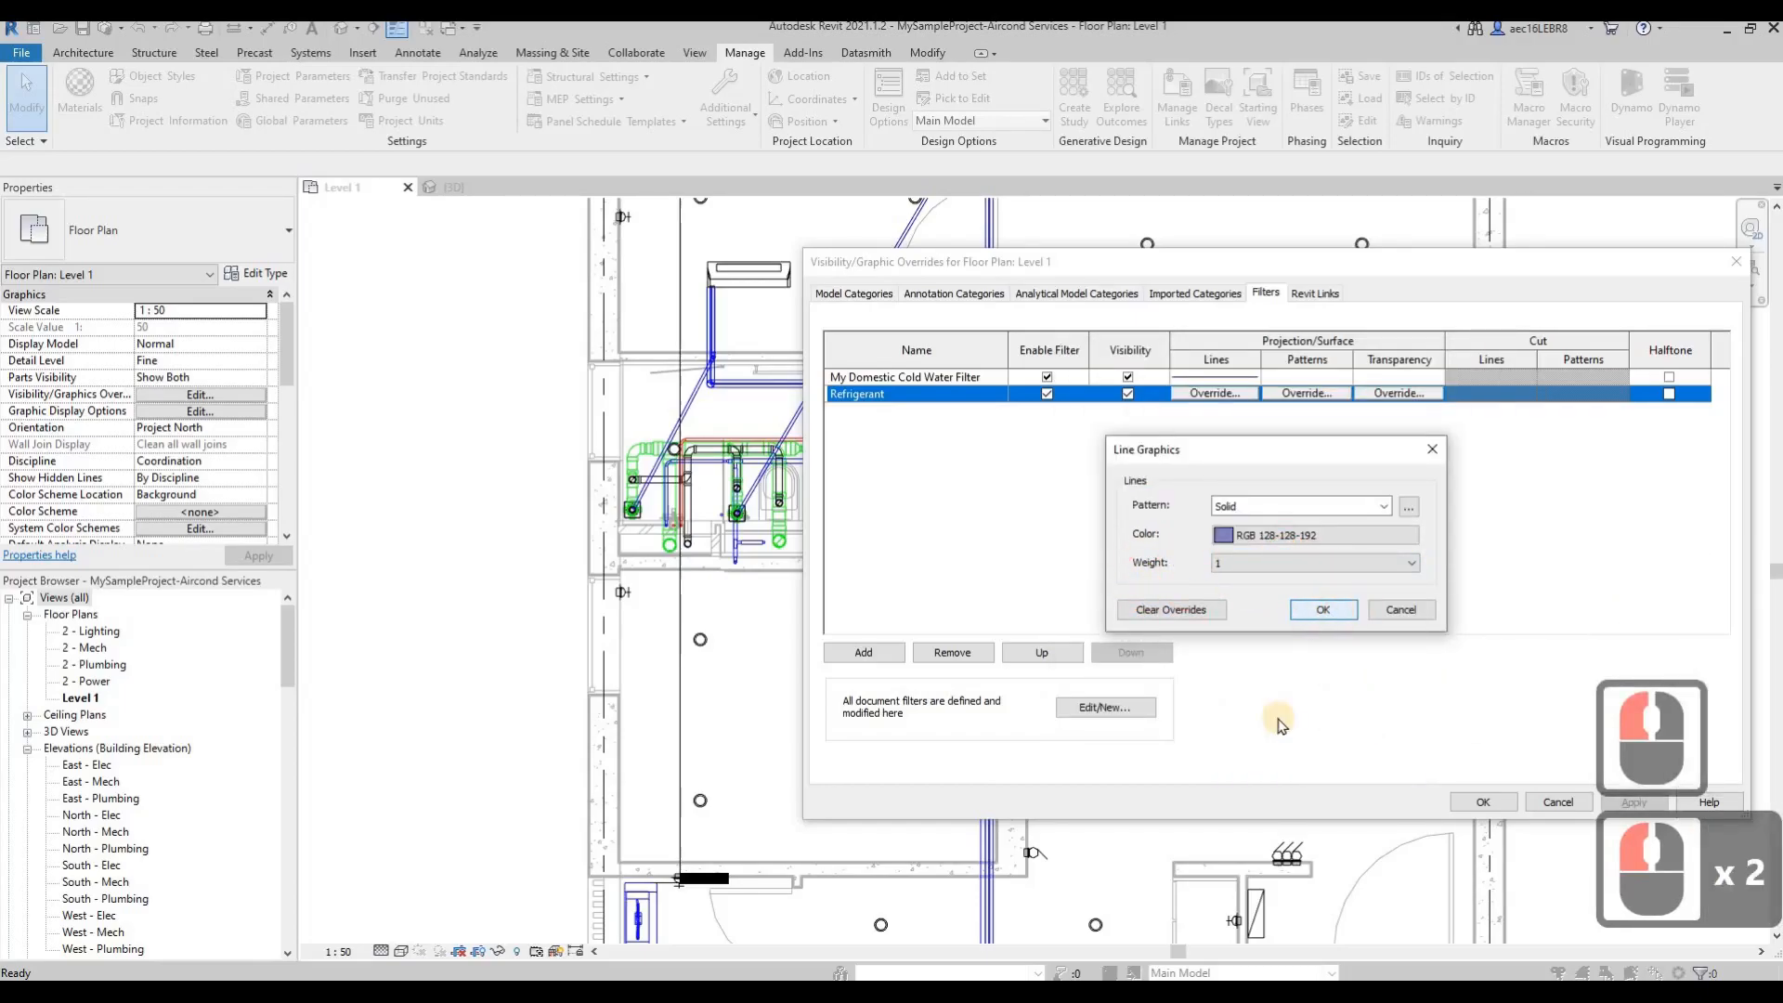
{"action": "left_click", "coordinate": [1300, 611]}
{"action": "left_click", "coordinate": [1647, 805]}
{"action": "left_click", "coordinate": [1477, 803]}
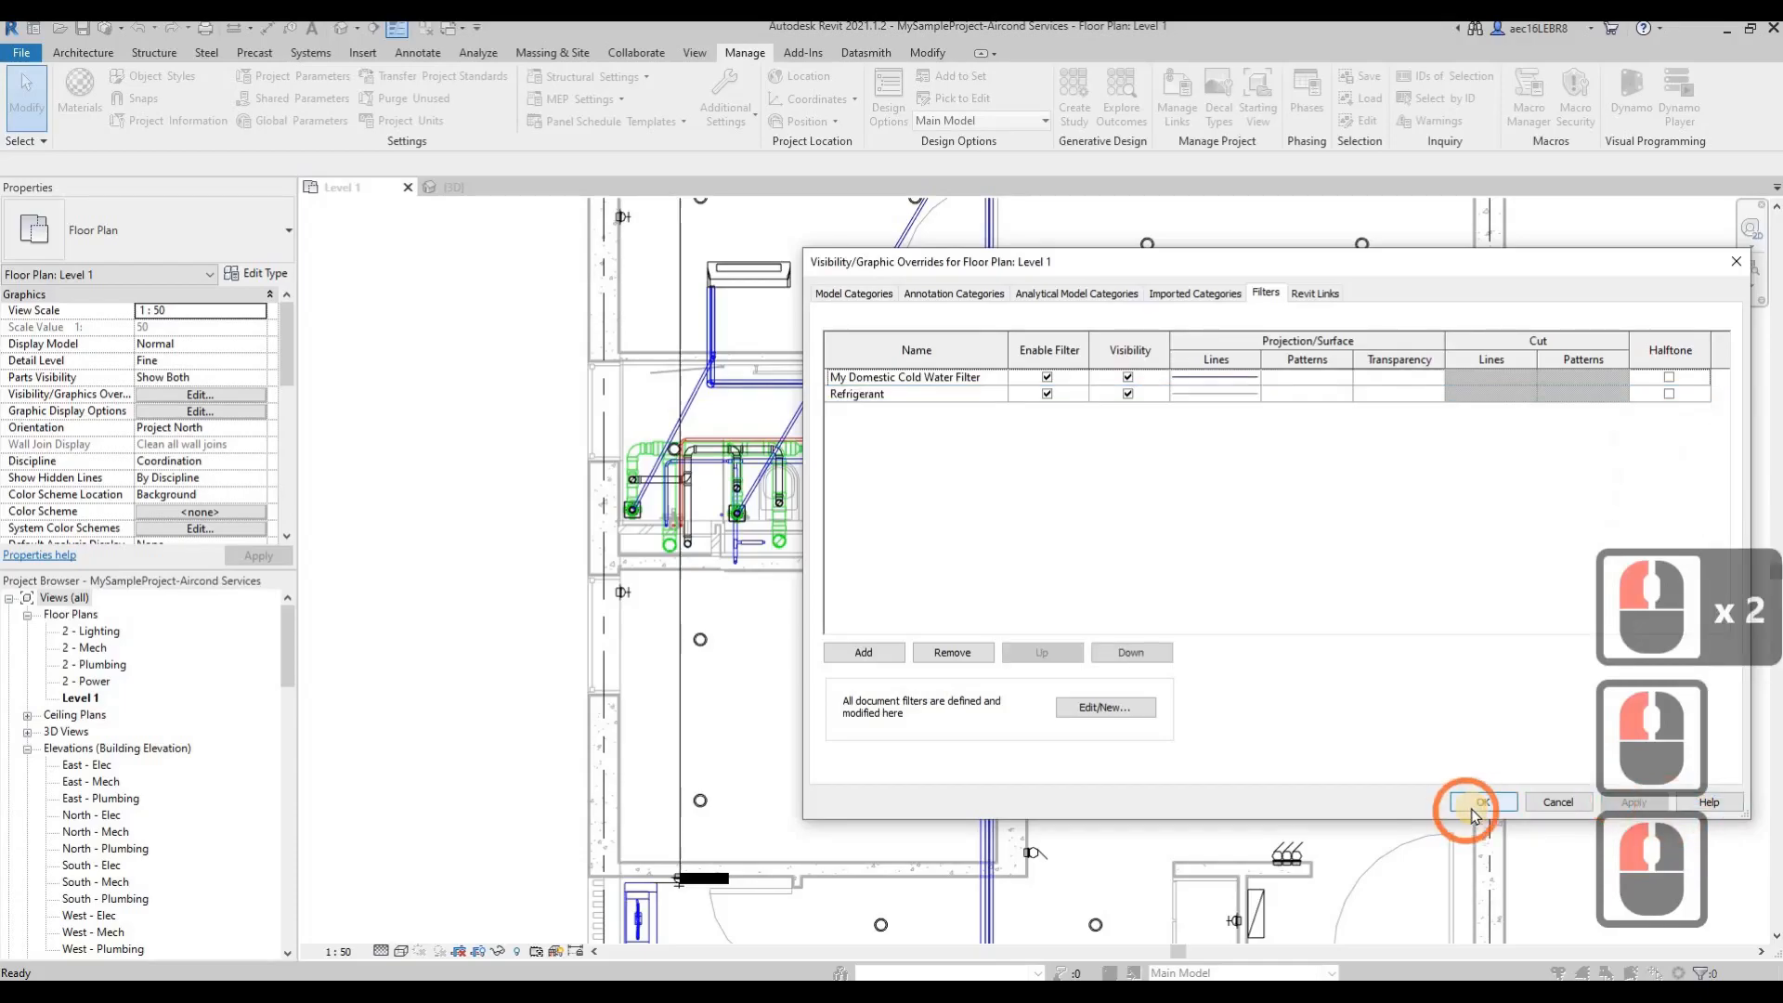
{"action": "left_click", "coordinate": [498, 446]}
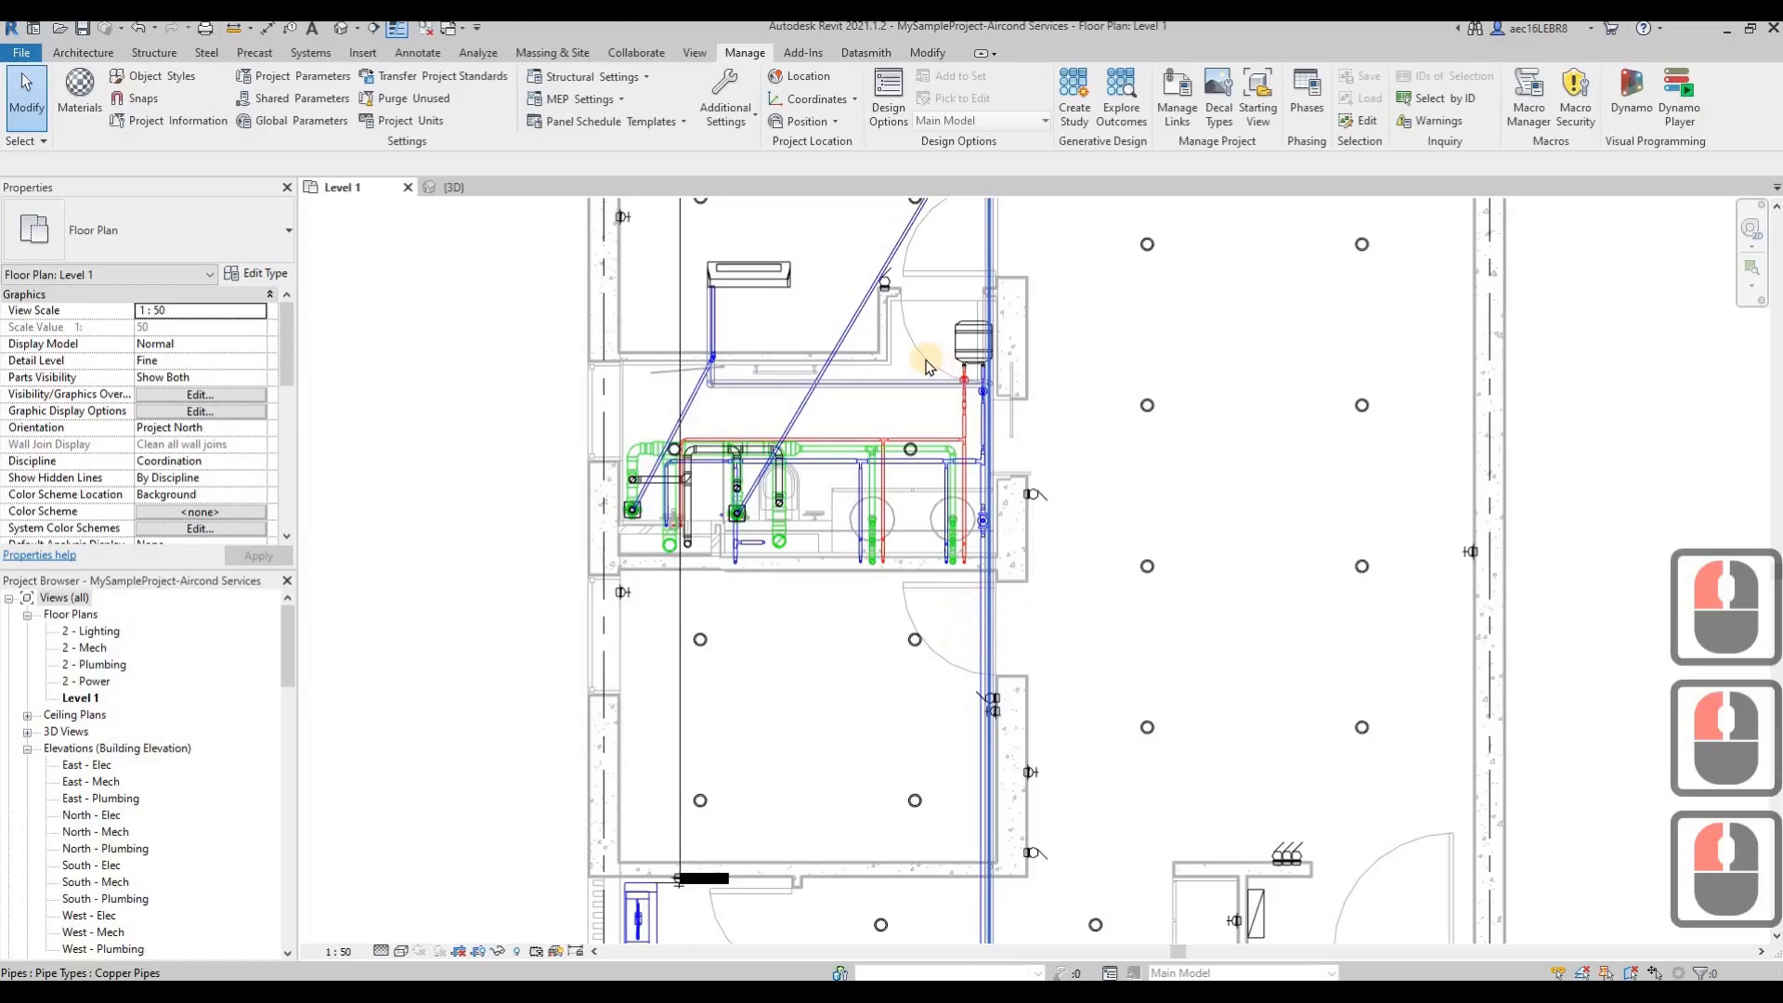
{"action": "scroll", "coordinate": [1068, 490], "scroll_direction": "up", "scroll_amount": 3}
{"action": "scroll", "coordinate": [1068, 489], "scroll_direction": "up", "scroll_amount": 3}
{"action": "scroll", "coordinate": [952, 362], "scroll_direction": "down", "scroll_amount": 7}
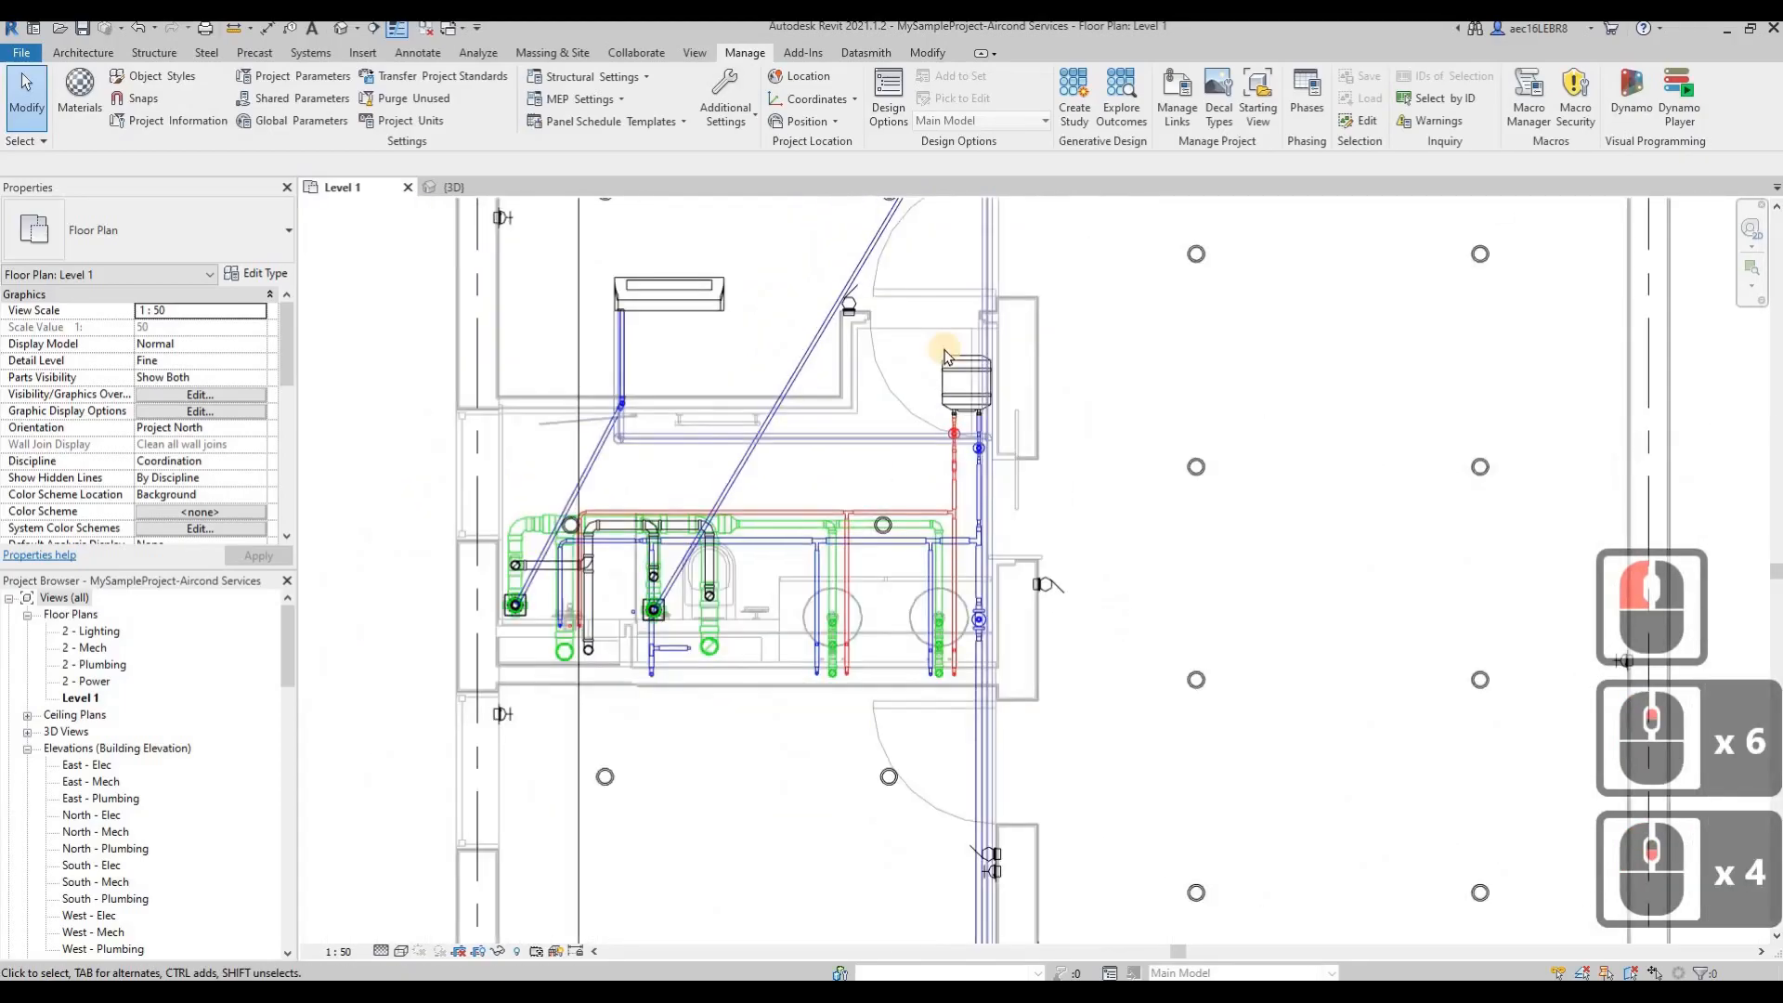
{"action": "middle_click_drag", "start_coordinate": [952, 367], "coordinate": [928, 516]}
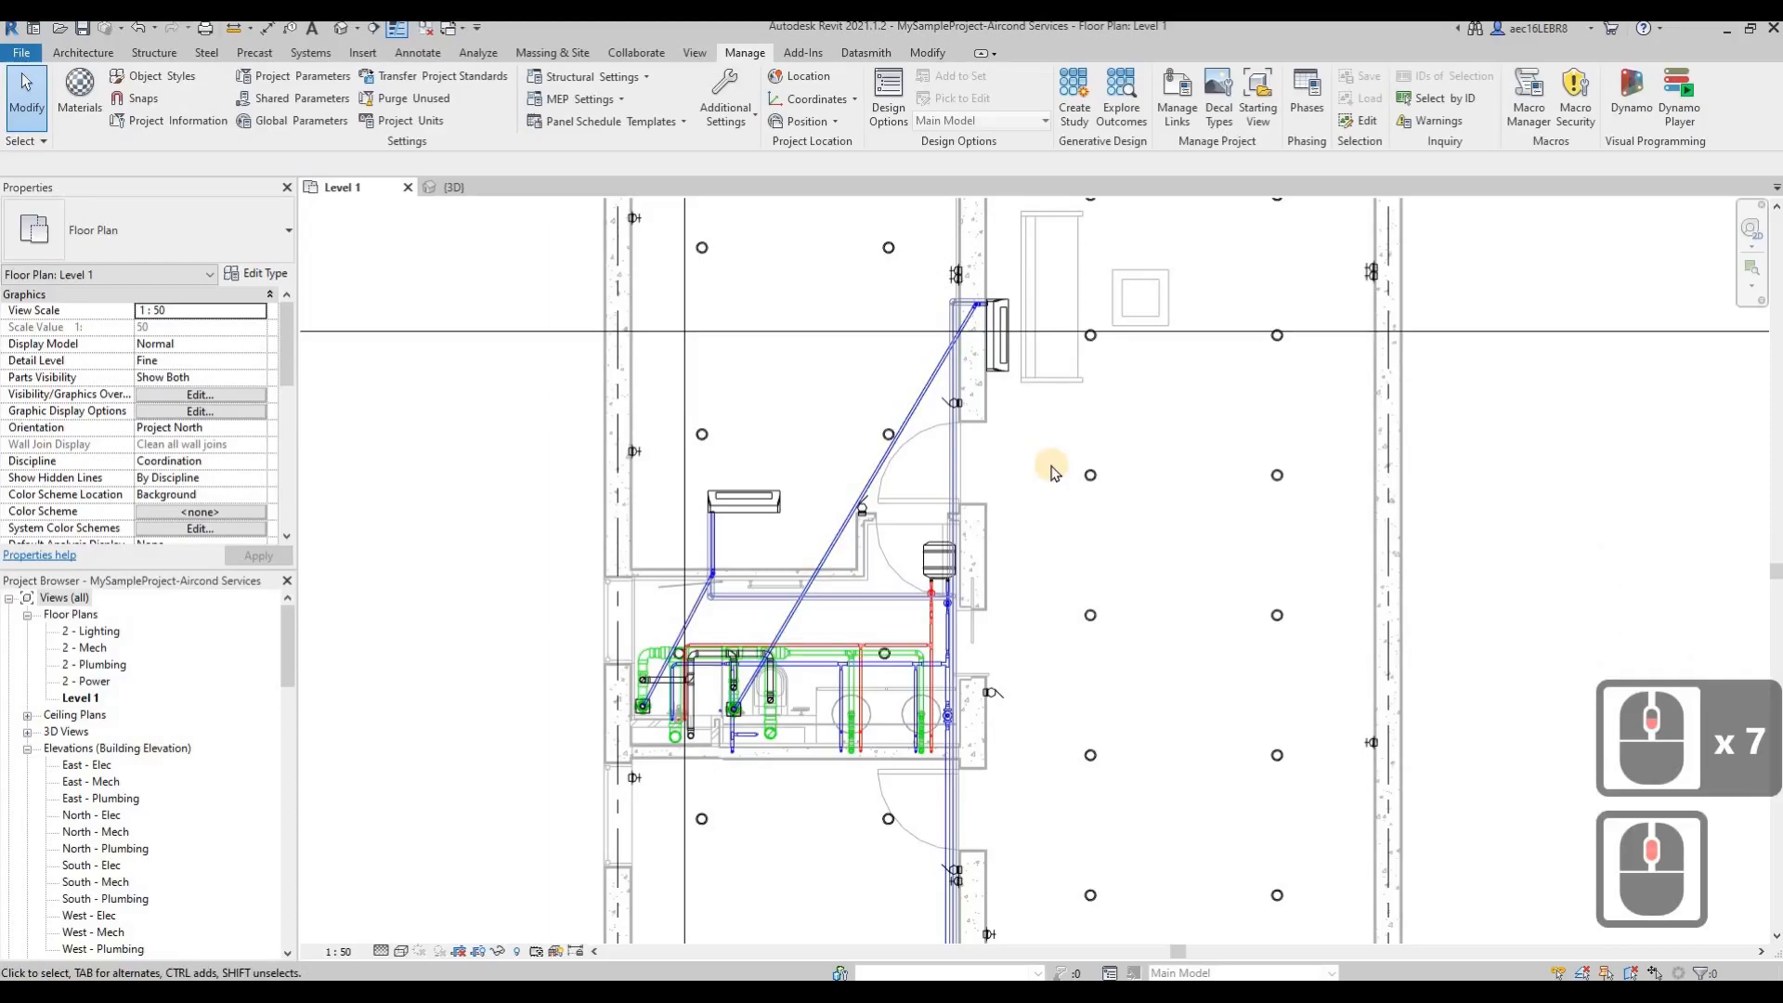
Step: Duplicate My Domestic Cold Water Filter from the Level 1 visibility filter settings
{"action": "key", "text": "v"}
{"action": "key", "text": "g"}
{"action": "left_click", "coordinate": [1264, 294]}
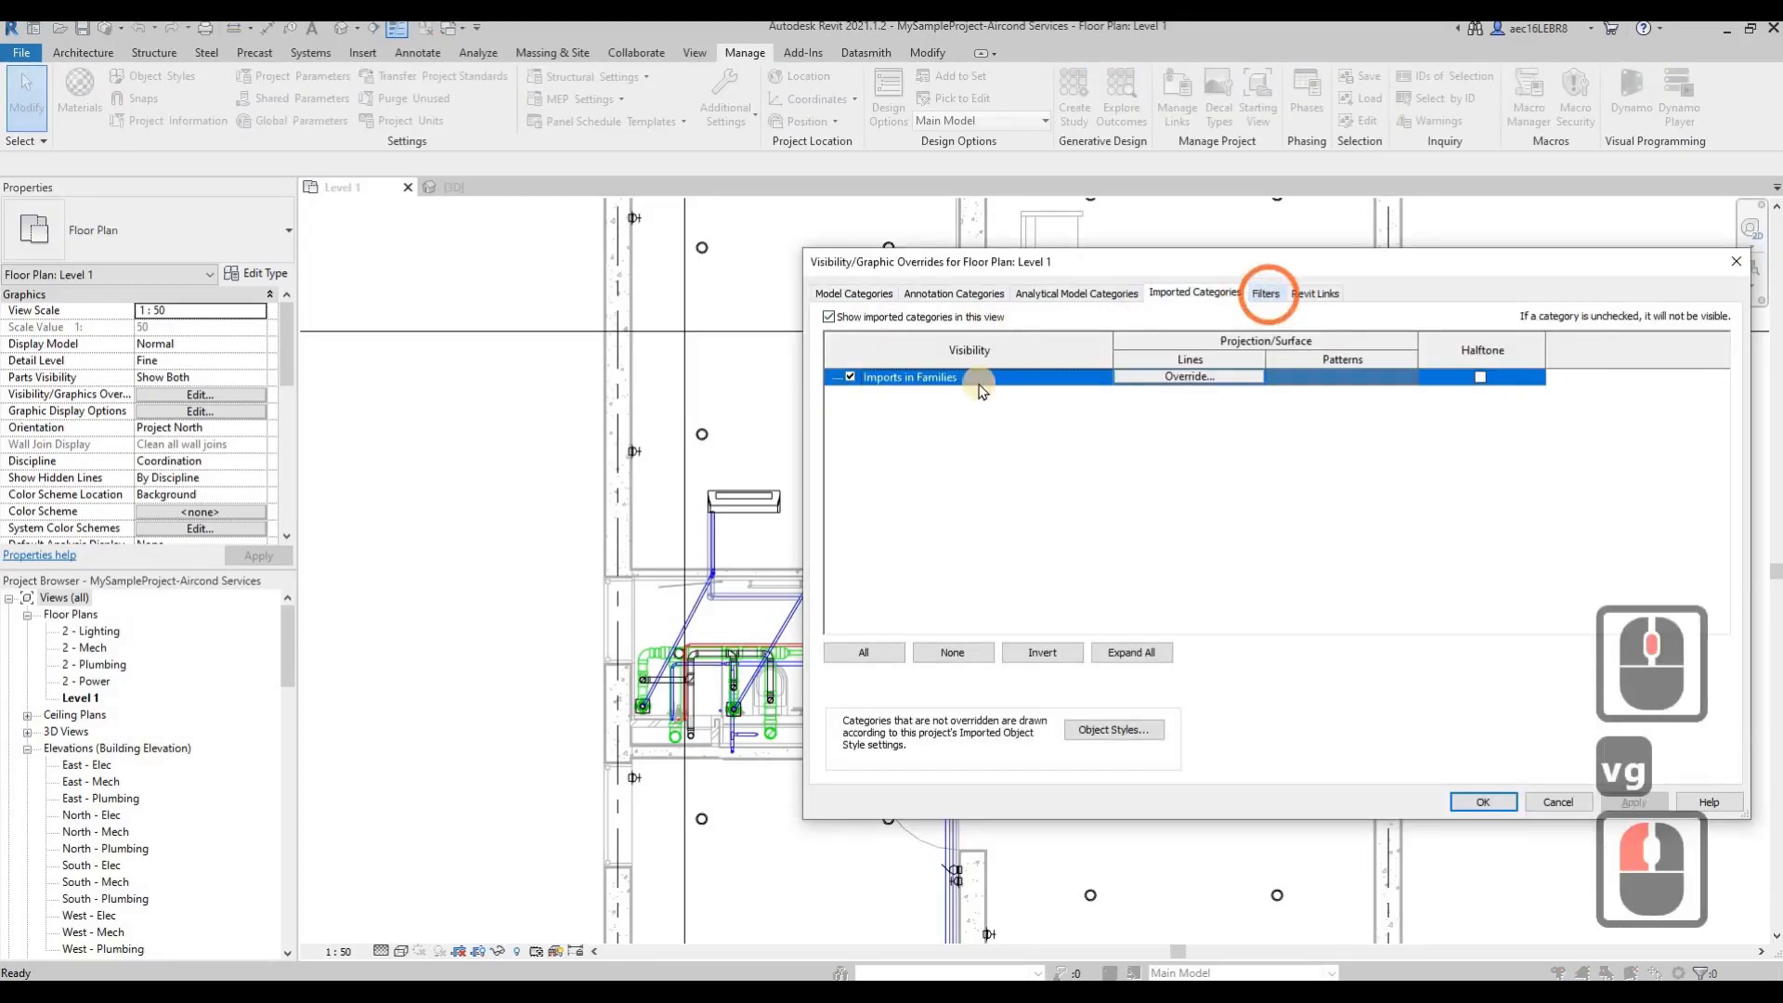
{"action": "left_click", "coordinate": [863, 652]}
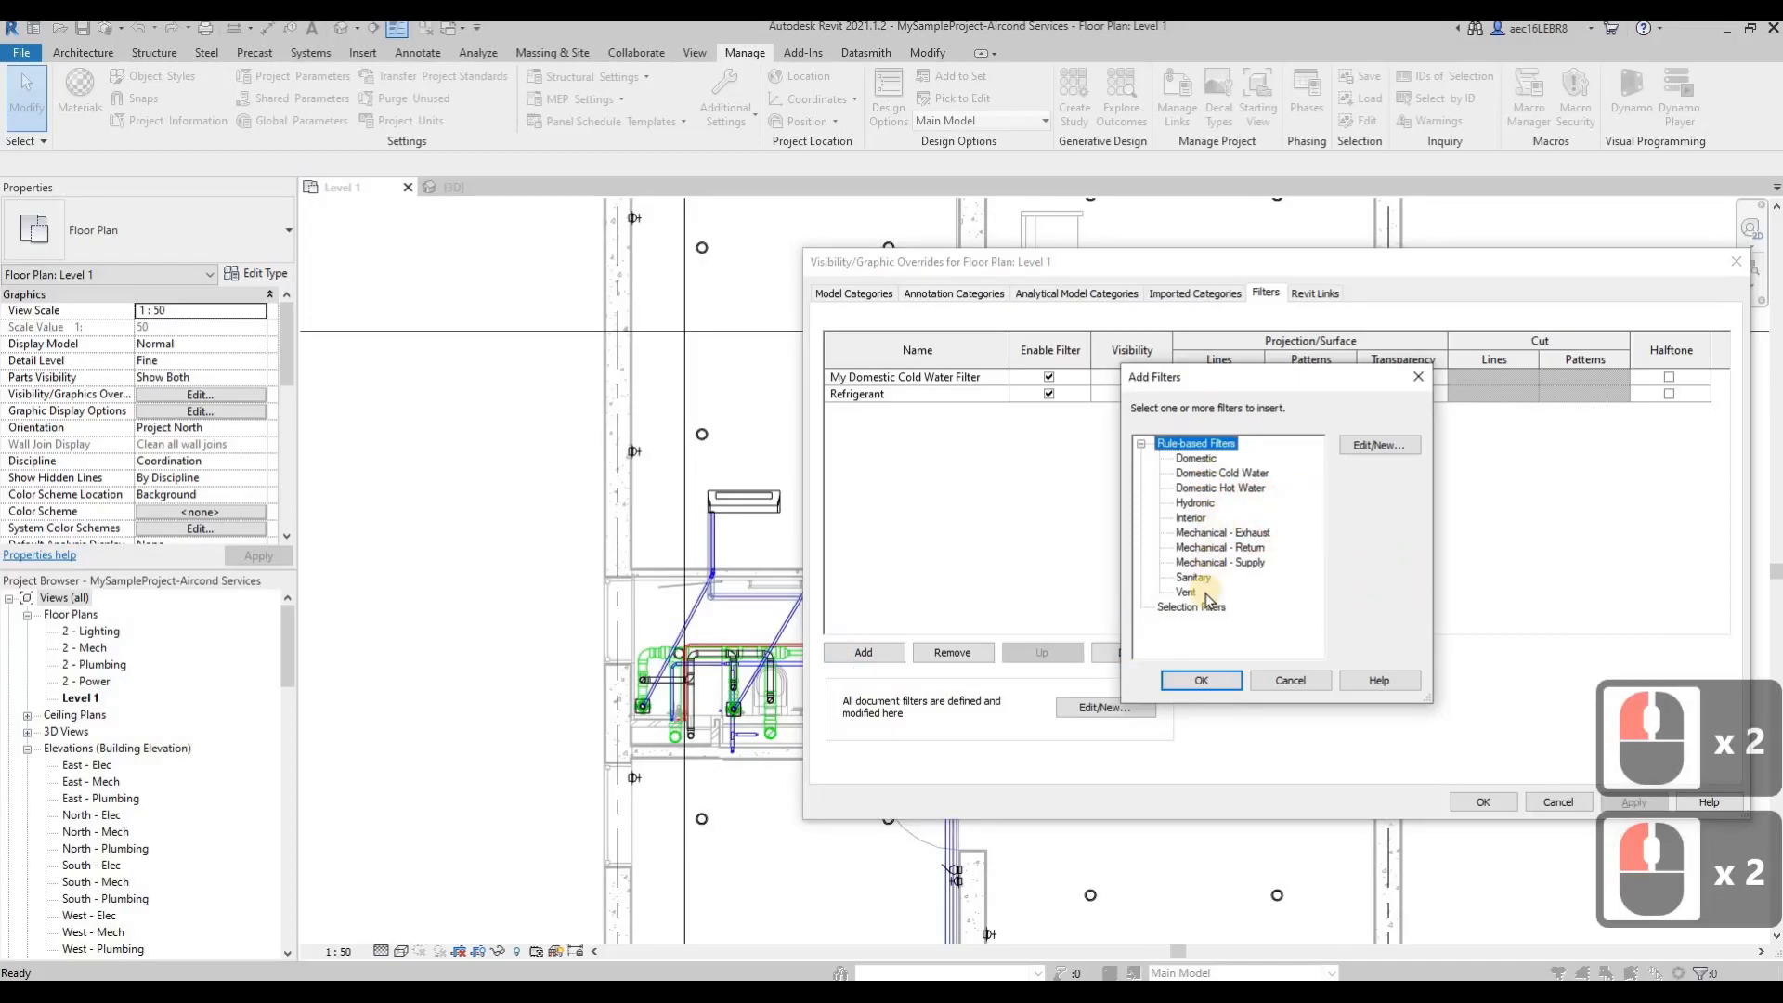
{"action": "left_click", "coordinate": [1356, 448]}
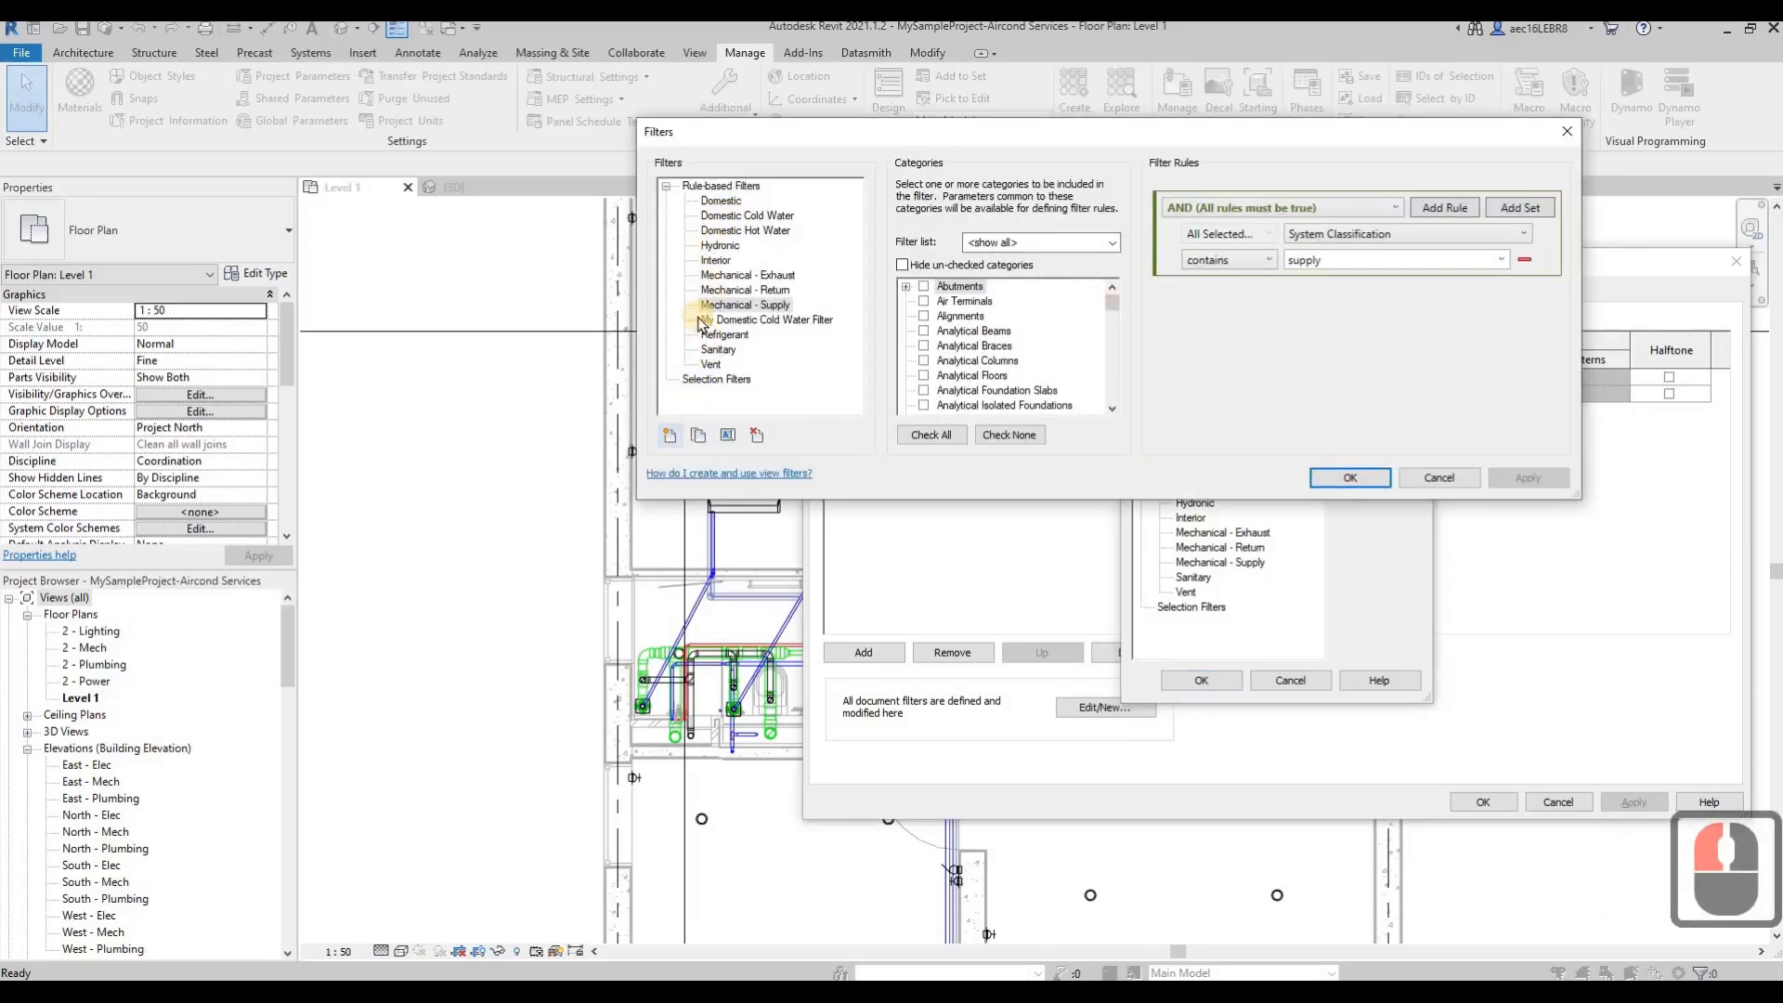
{"action": "left_click", "coordinate": [752, 321]}
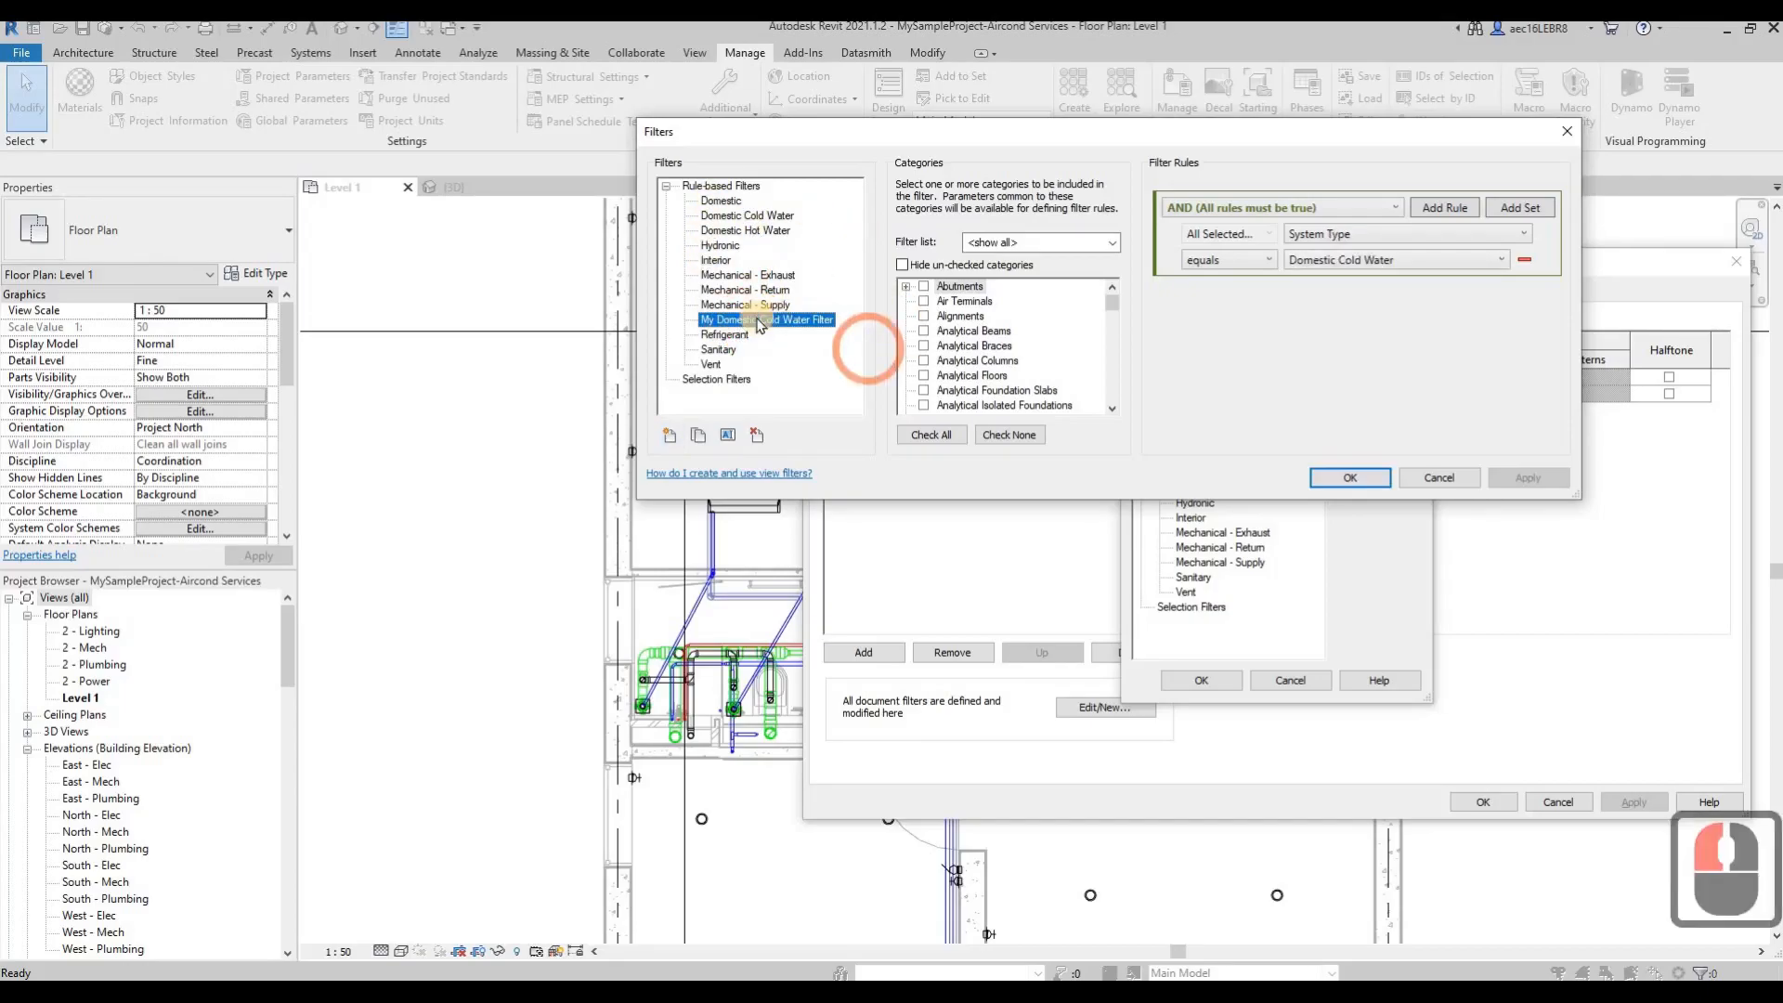
{"action": "left_click", "coordinate": [702, 436]}
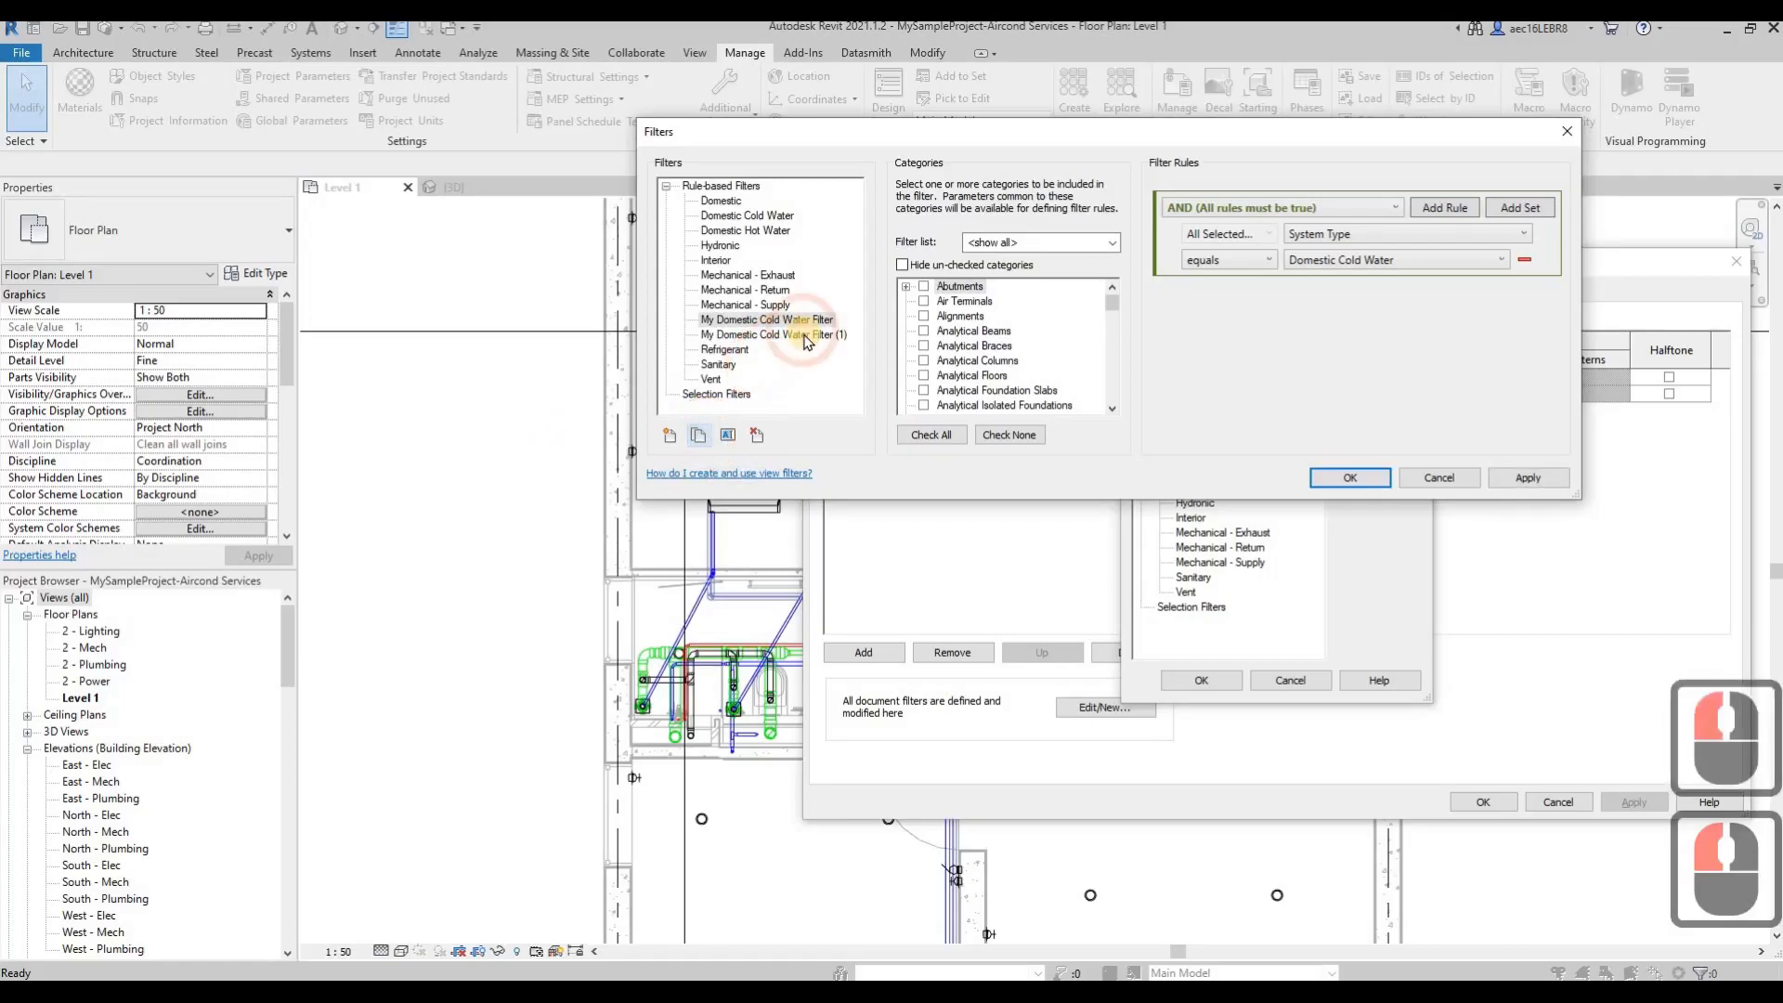
Step: Rename the duplicated cold water filter as My Drain Filter
{"action": "left_click", "coordinate": [805, 338]}
{"action": "double_click", "coordinate": [730, 342]}
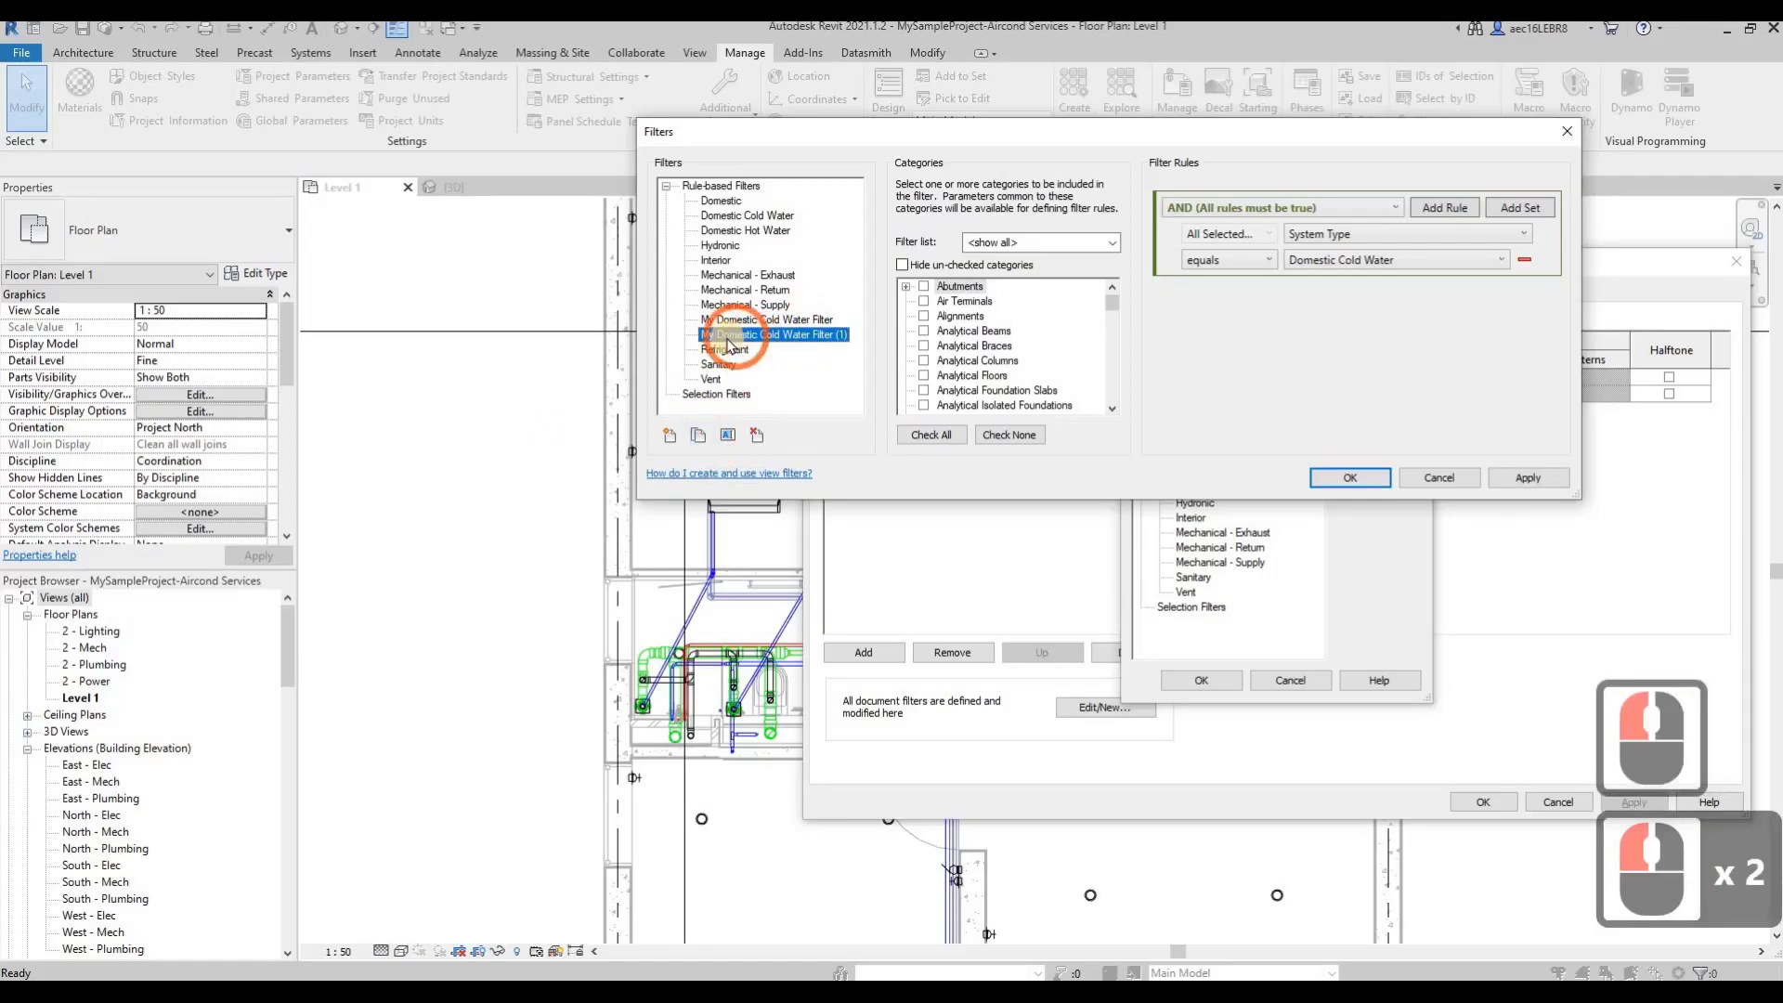
{"action": "left_click", "coordinate": [727, 341]}
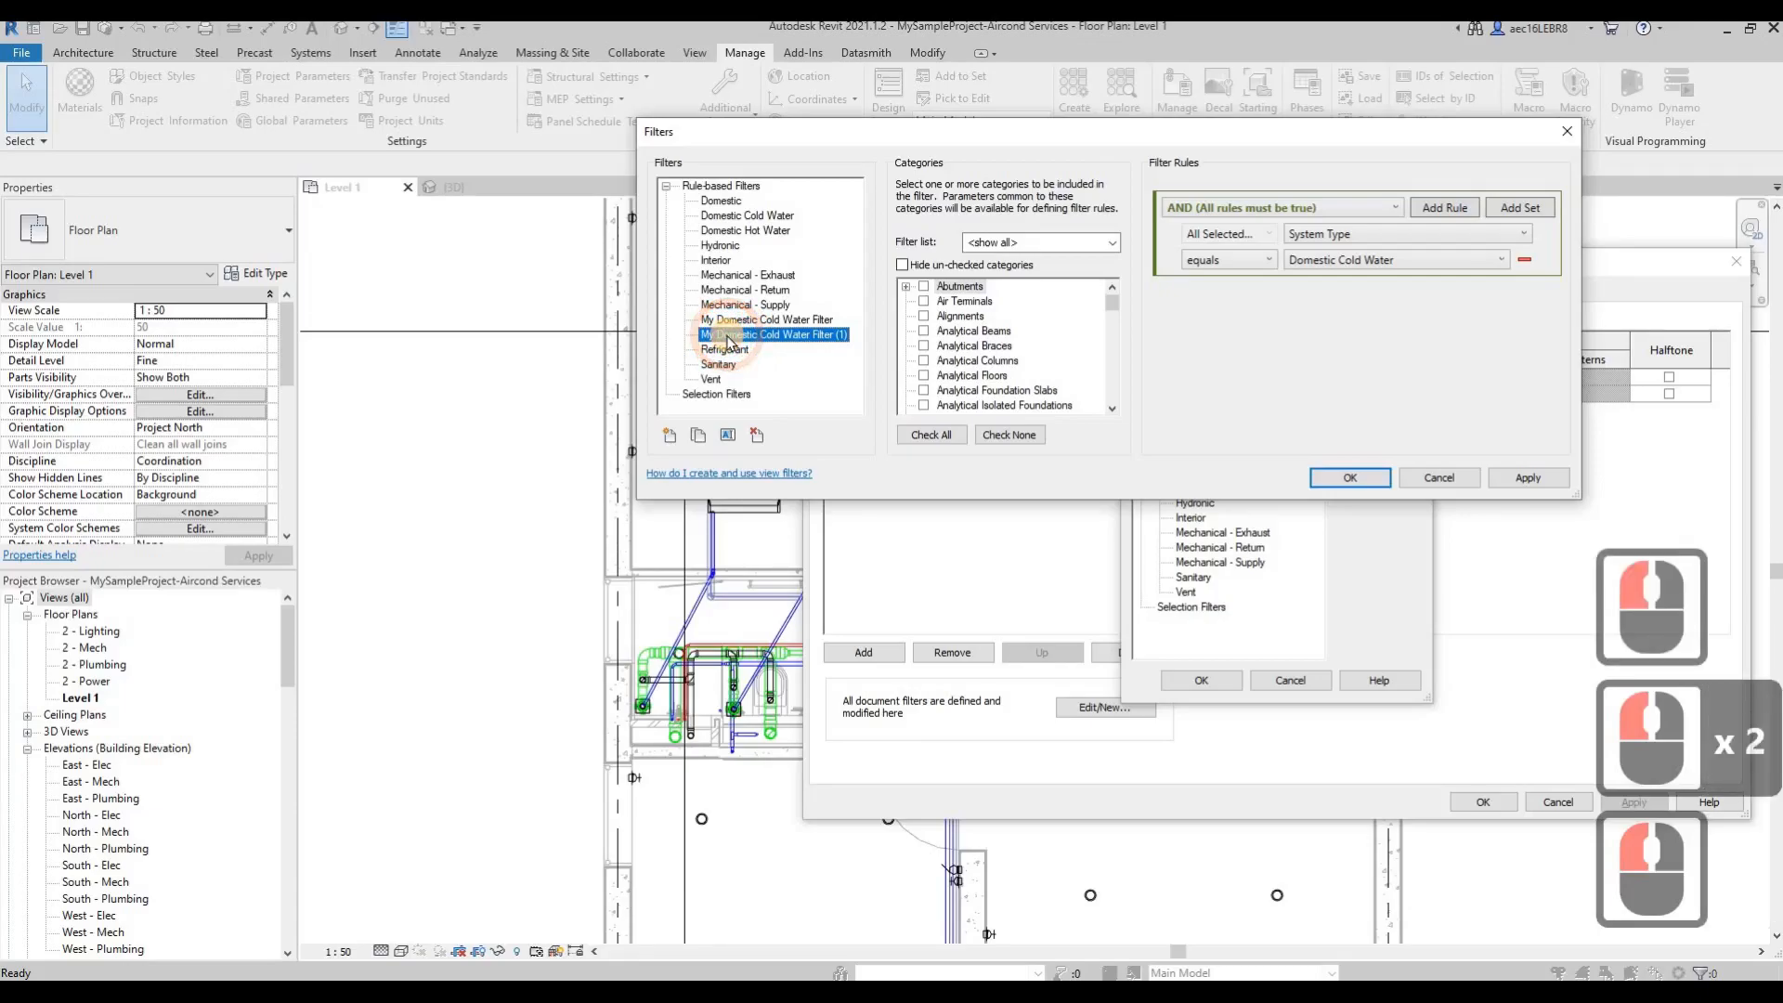
{"action": "left_click", "coordinate": [729, 343]}
{"action": "left_click", "coordinate": [733, 435]}
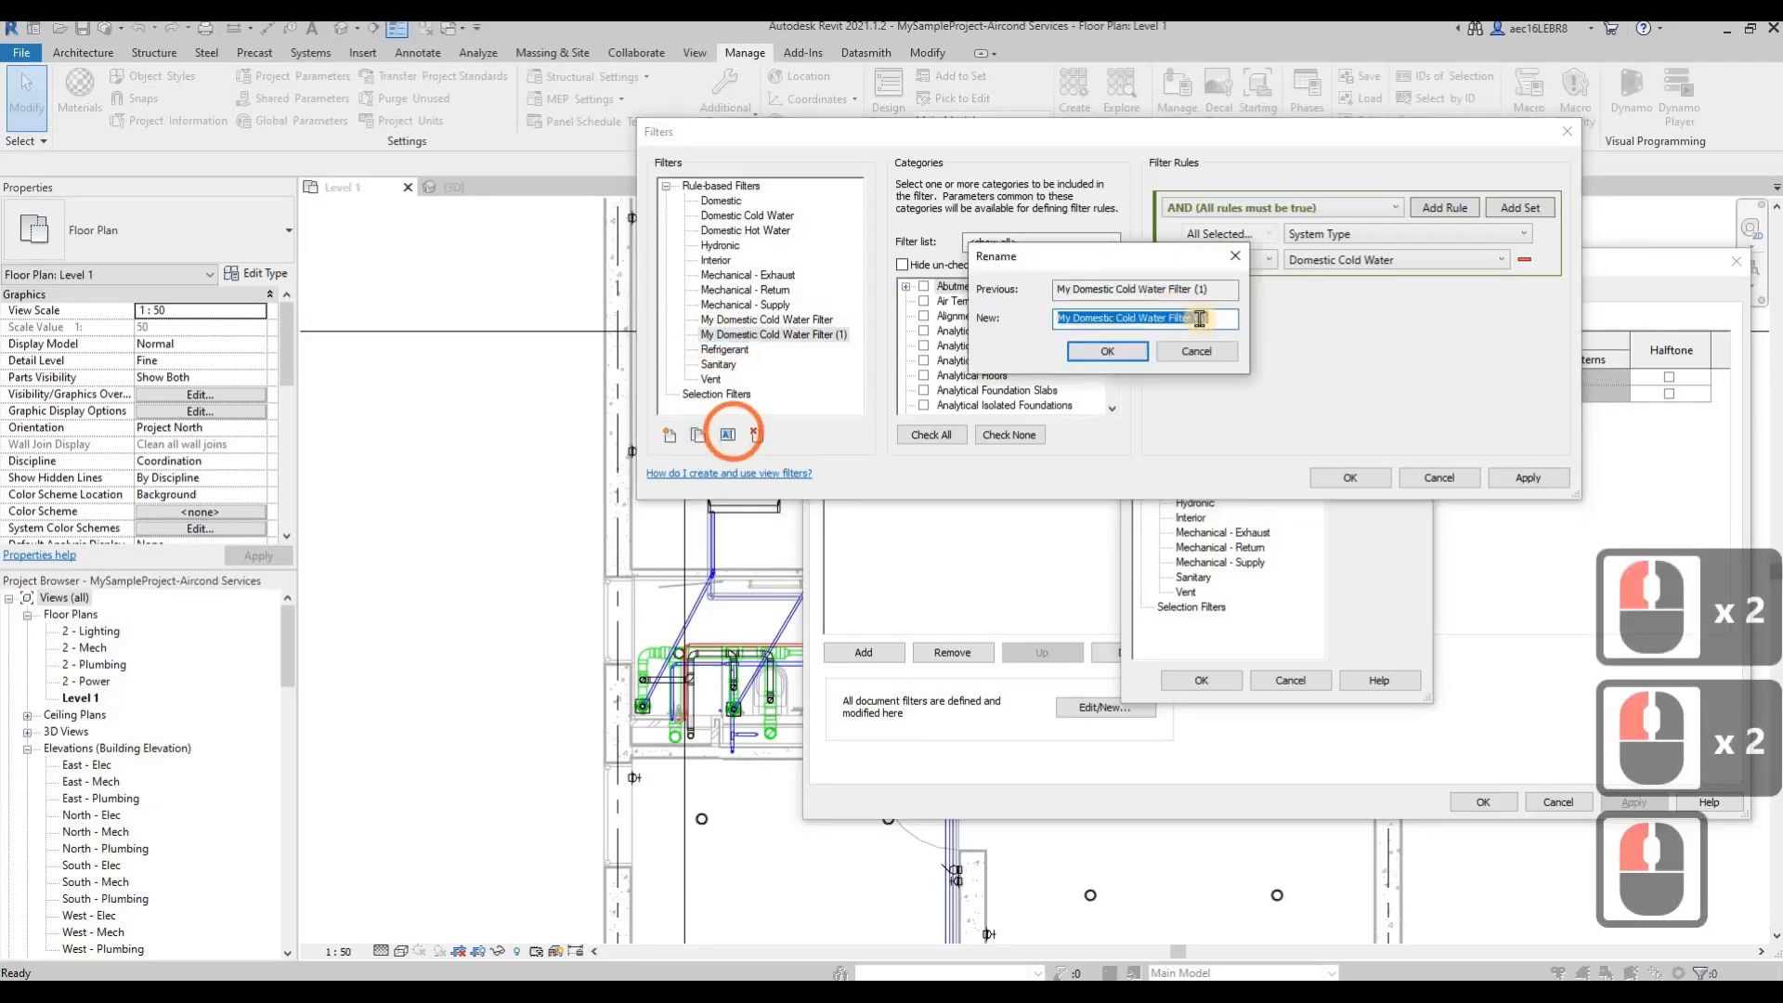
{"action": "left_click_drag", "start_coordinate": [1209, 318], "coordinate": [1075, 319]}
{"action": "type", "text": "rain"}
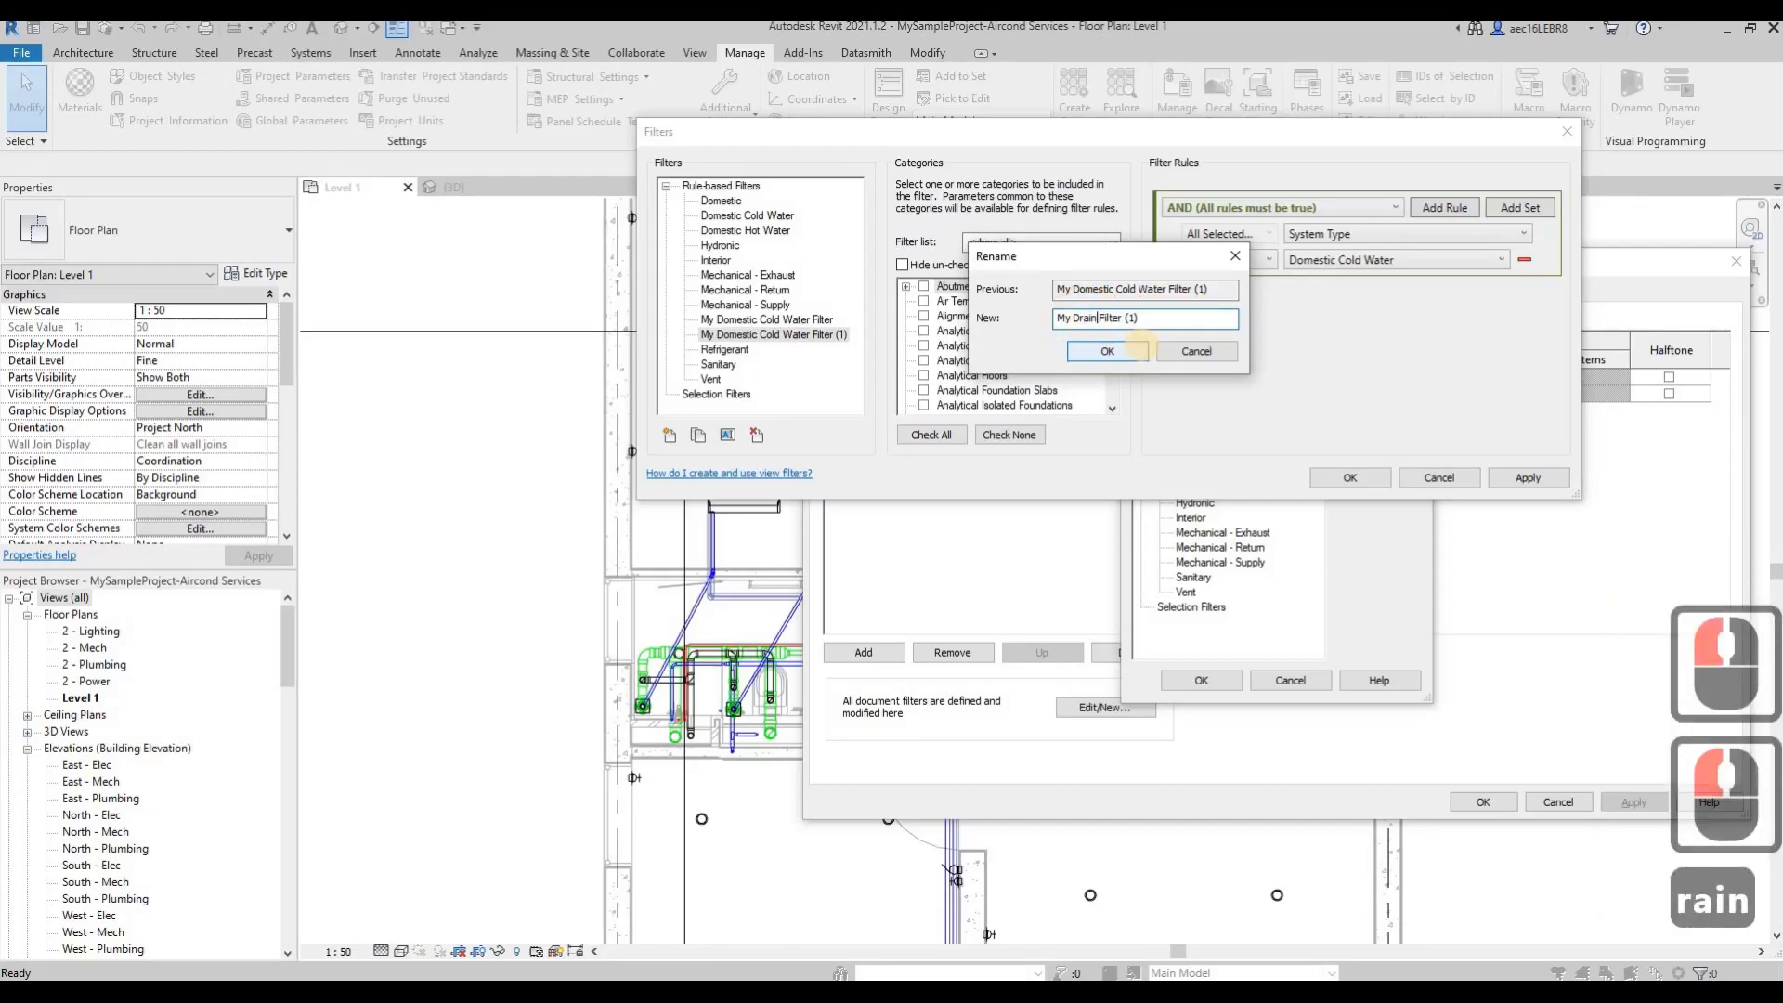
{"action": "left_click", "coordinate": [1198, 313]}
{"action": "key", "text": "BackSpace"}
{"action": "key", "text": "BackSpace"}
{"action": "key", "text": "BackSpace"}
{"action": "key", "text": "BackSpace"}
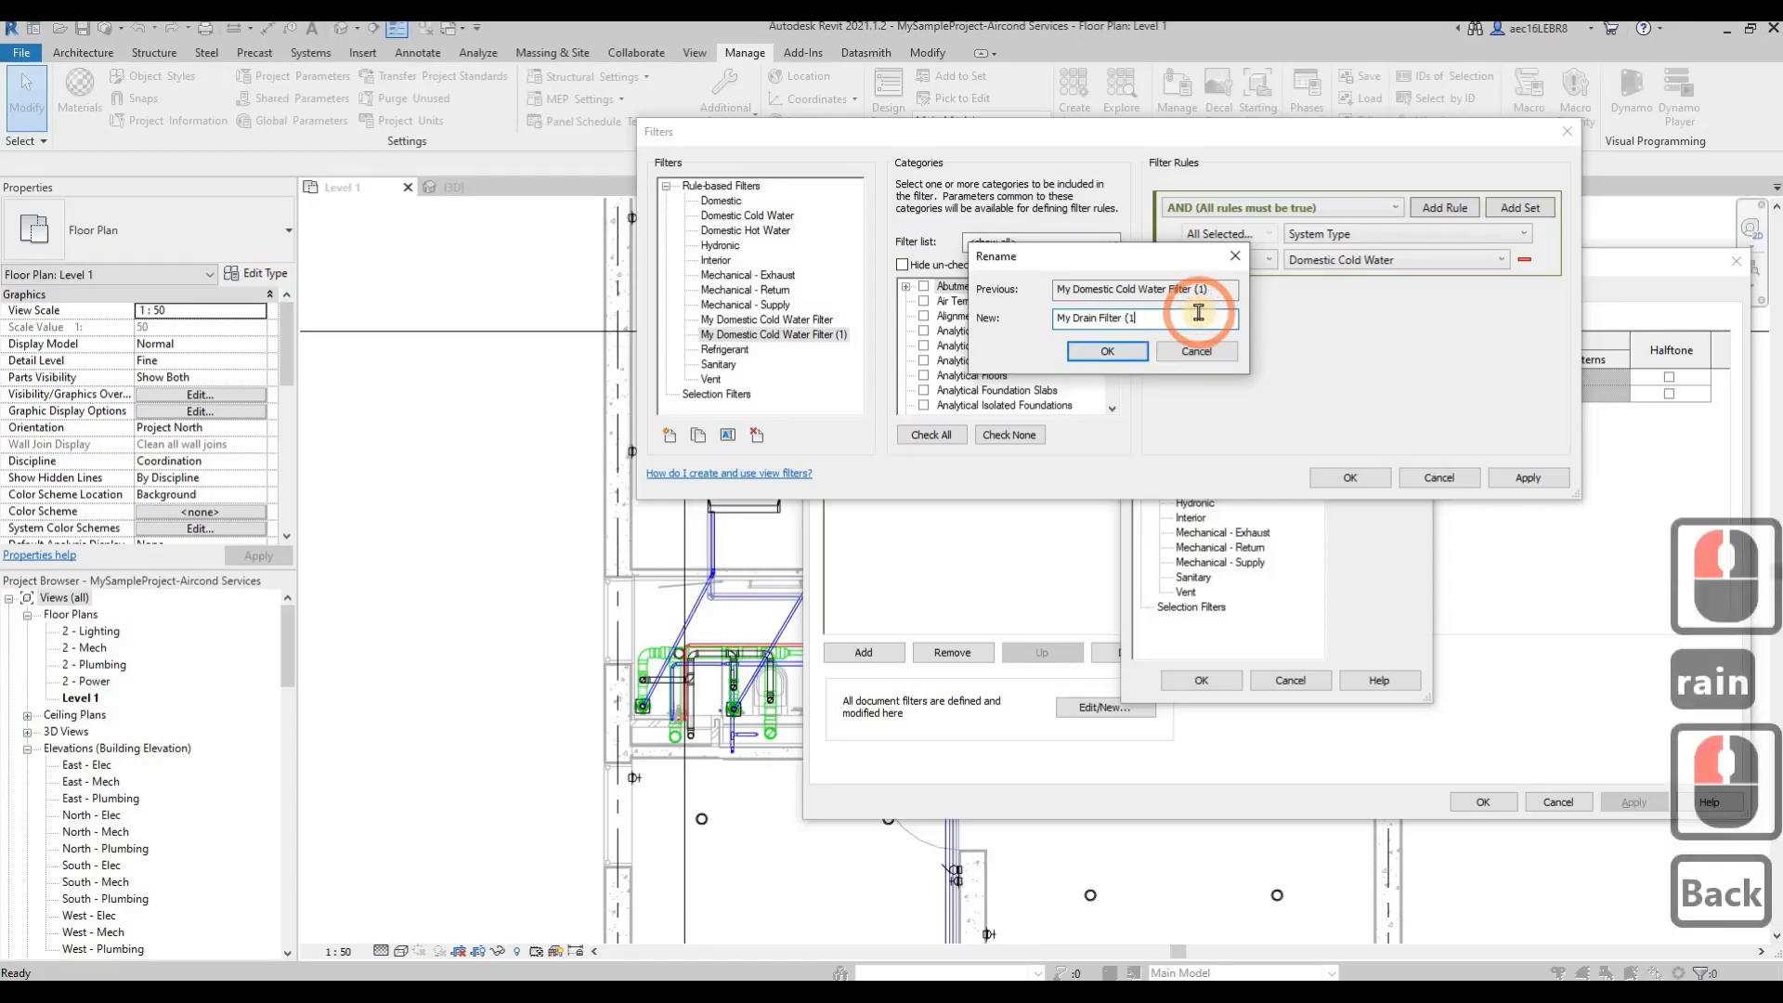
{"action": "left_click", "coordinate": [1130, 357]}
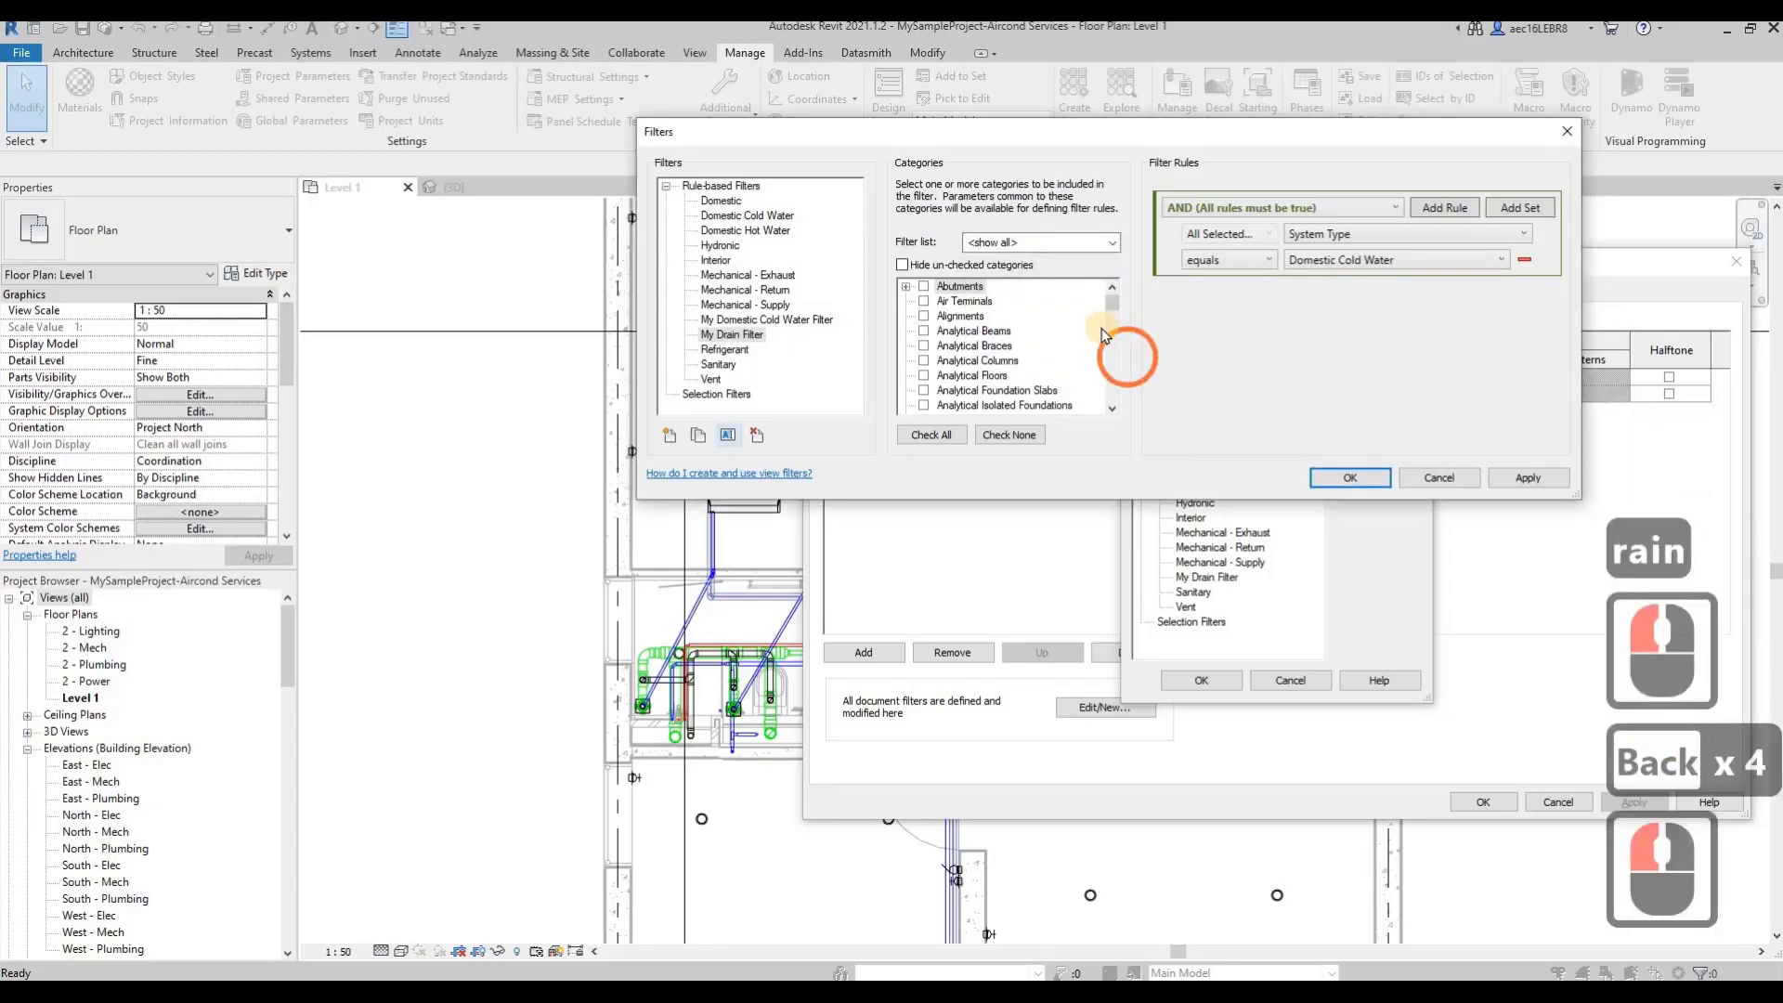
Step: Check the pipe categories included in My Drain Filter and set its rule to System Type equals Drain
{"action": "left_click", "coordinate": [1113, 316]}
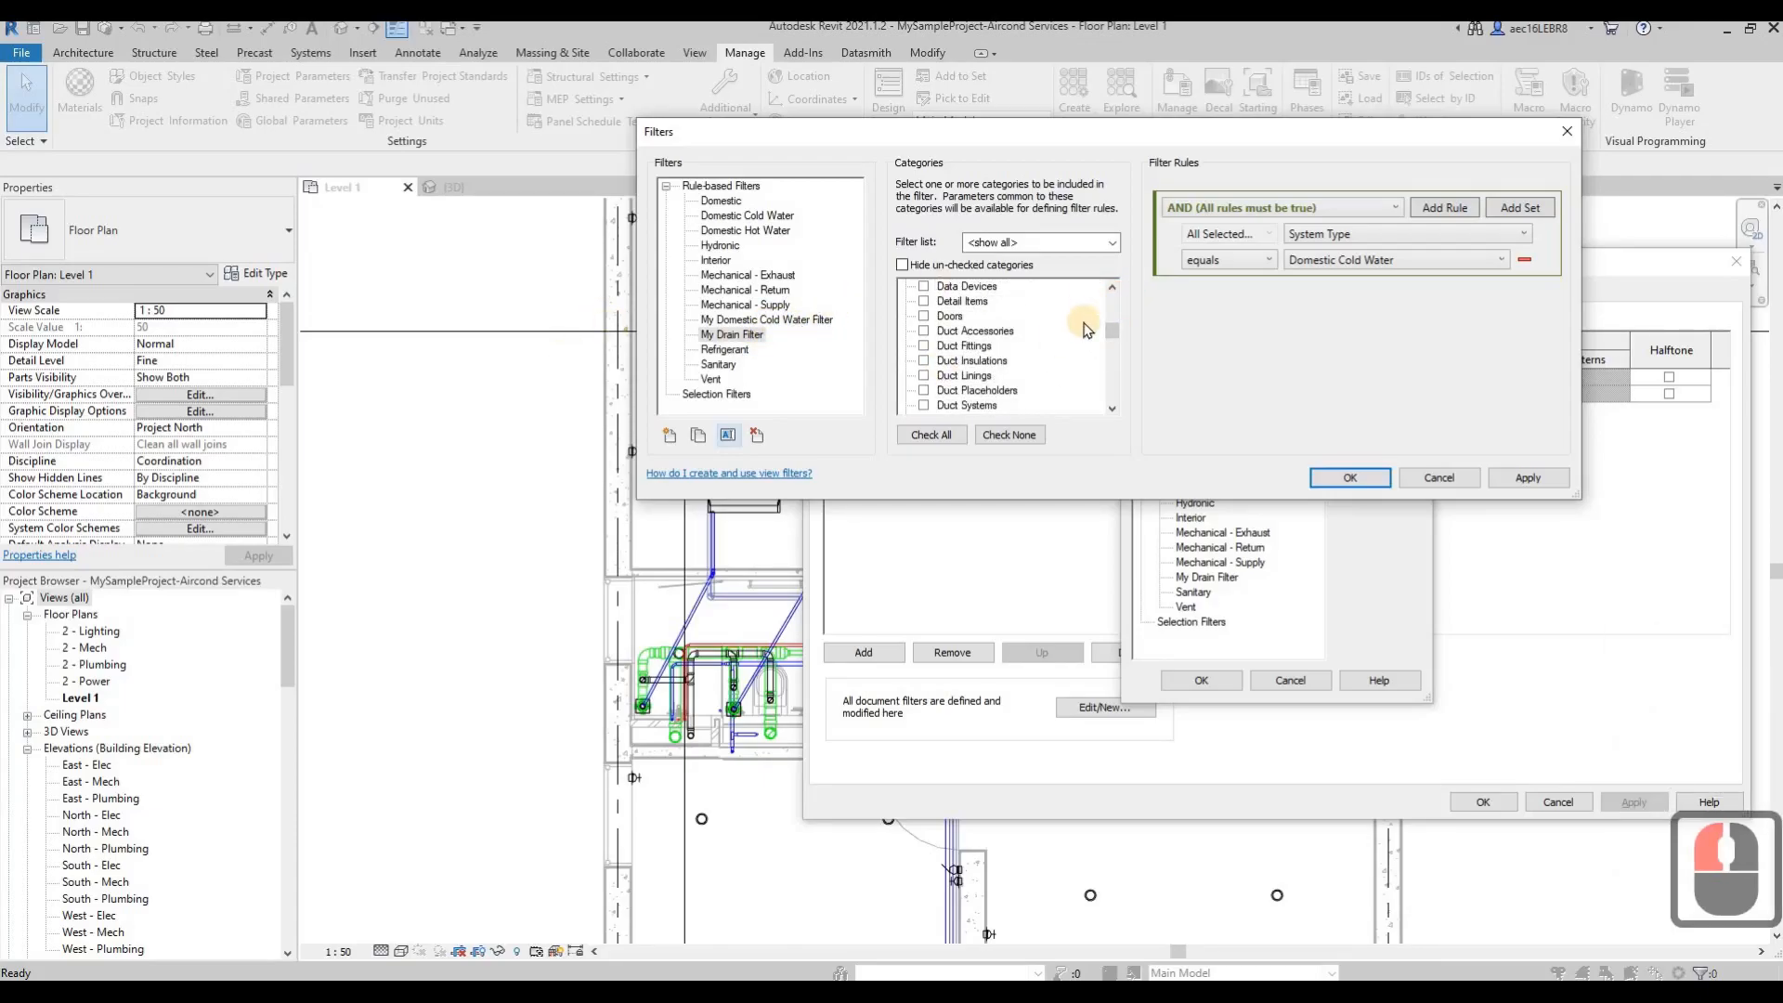
{"action": "scroll", "coordinate": [1086, 330], "scroll_direction": "down", "scroll_amount": 20}
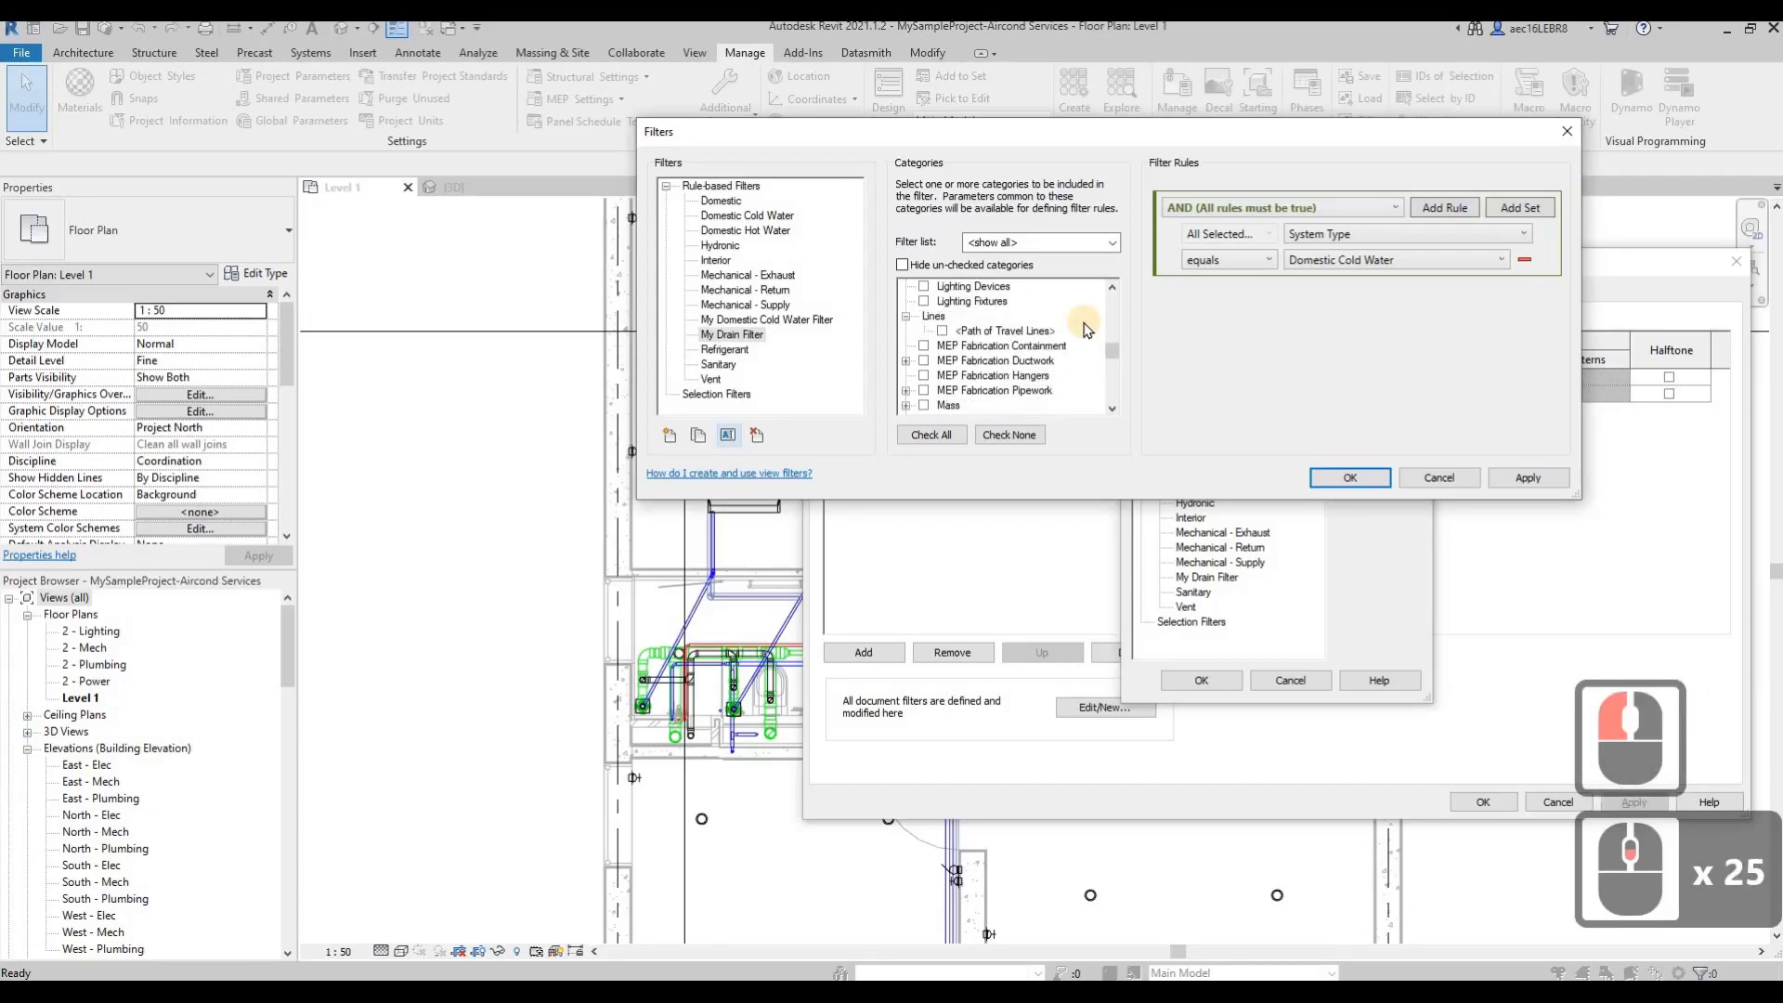
{"action": "scroll", "coordinate": [1082, 329], "scroll_direction": "down", "scroll_amount": 13}
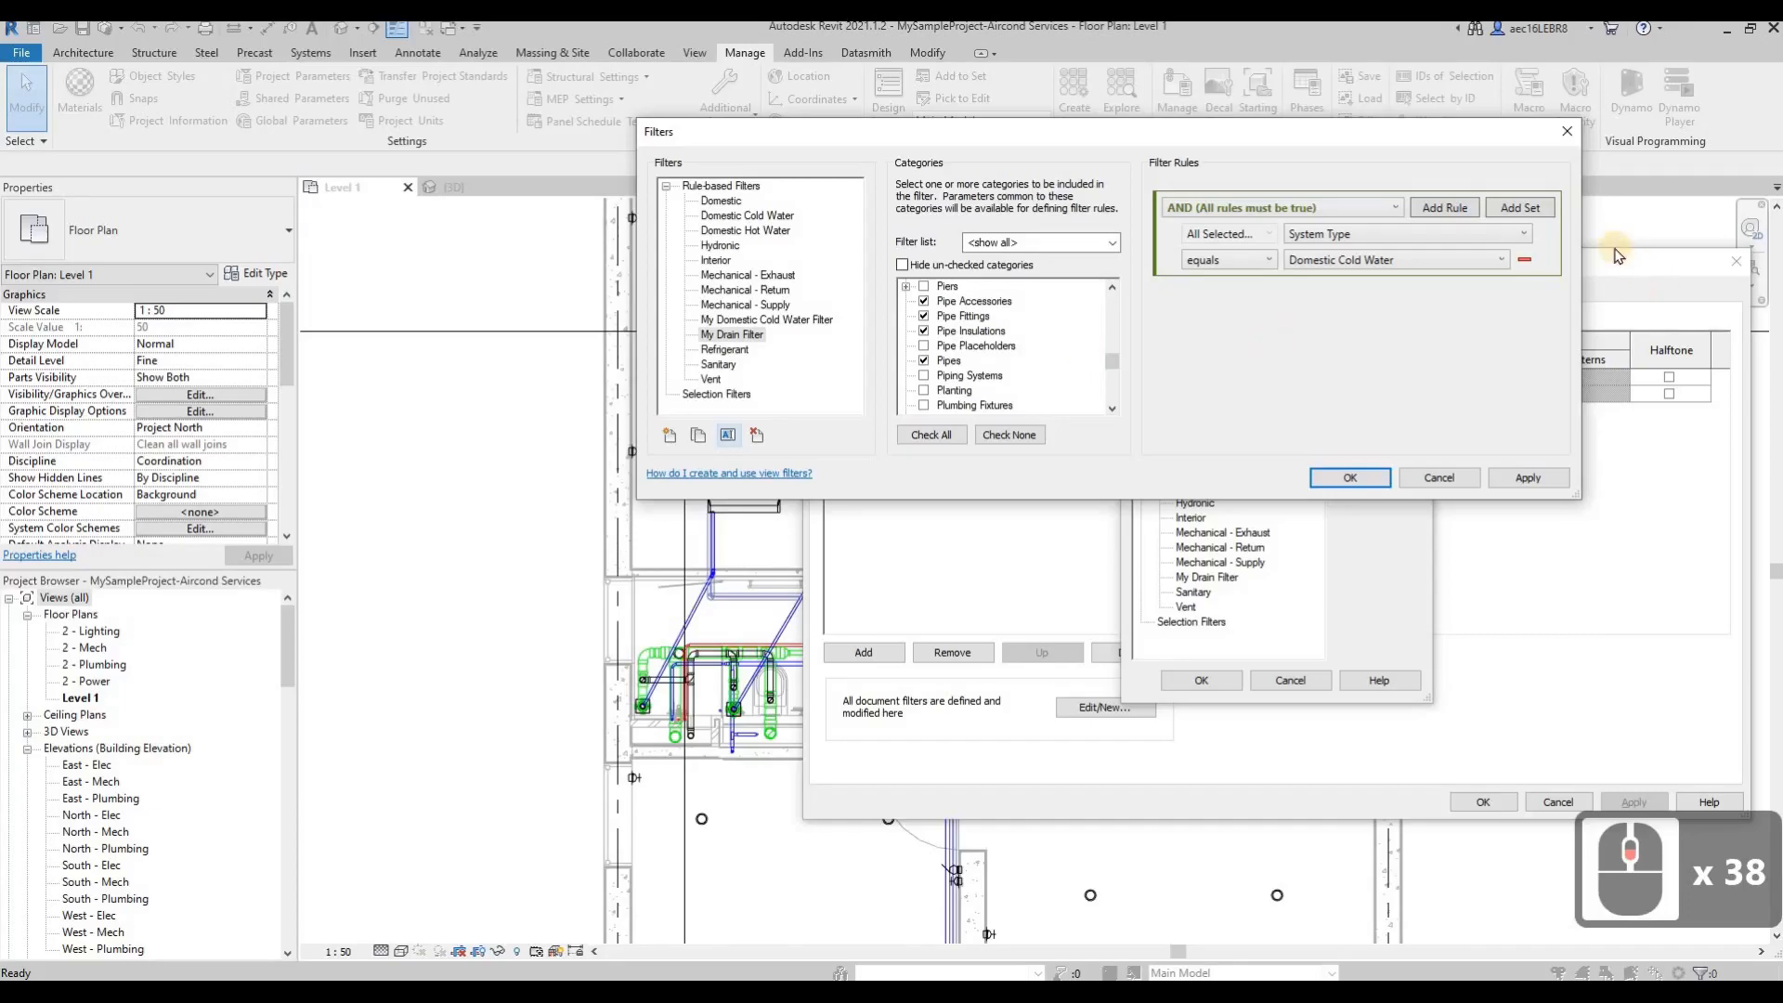
{"action": "left_click", "coordinate": [1408, 258]}
{"action": "left_click", "coordinate": [1371, 313]}
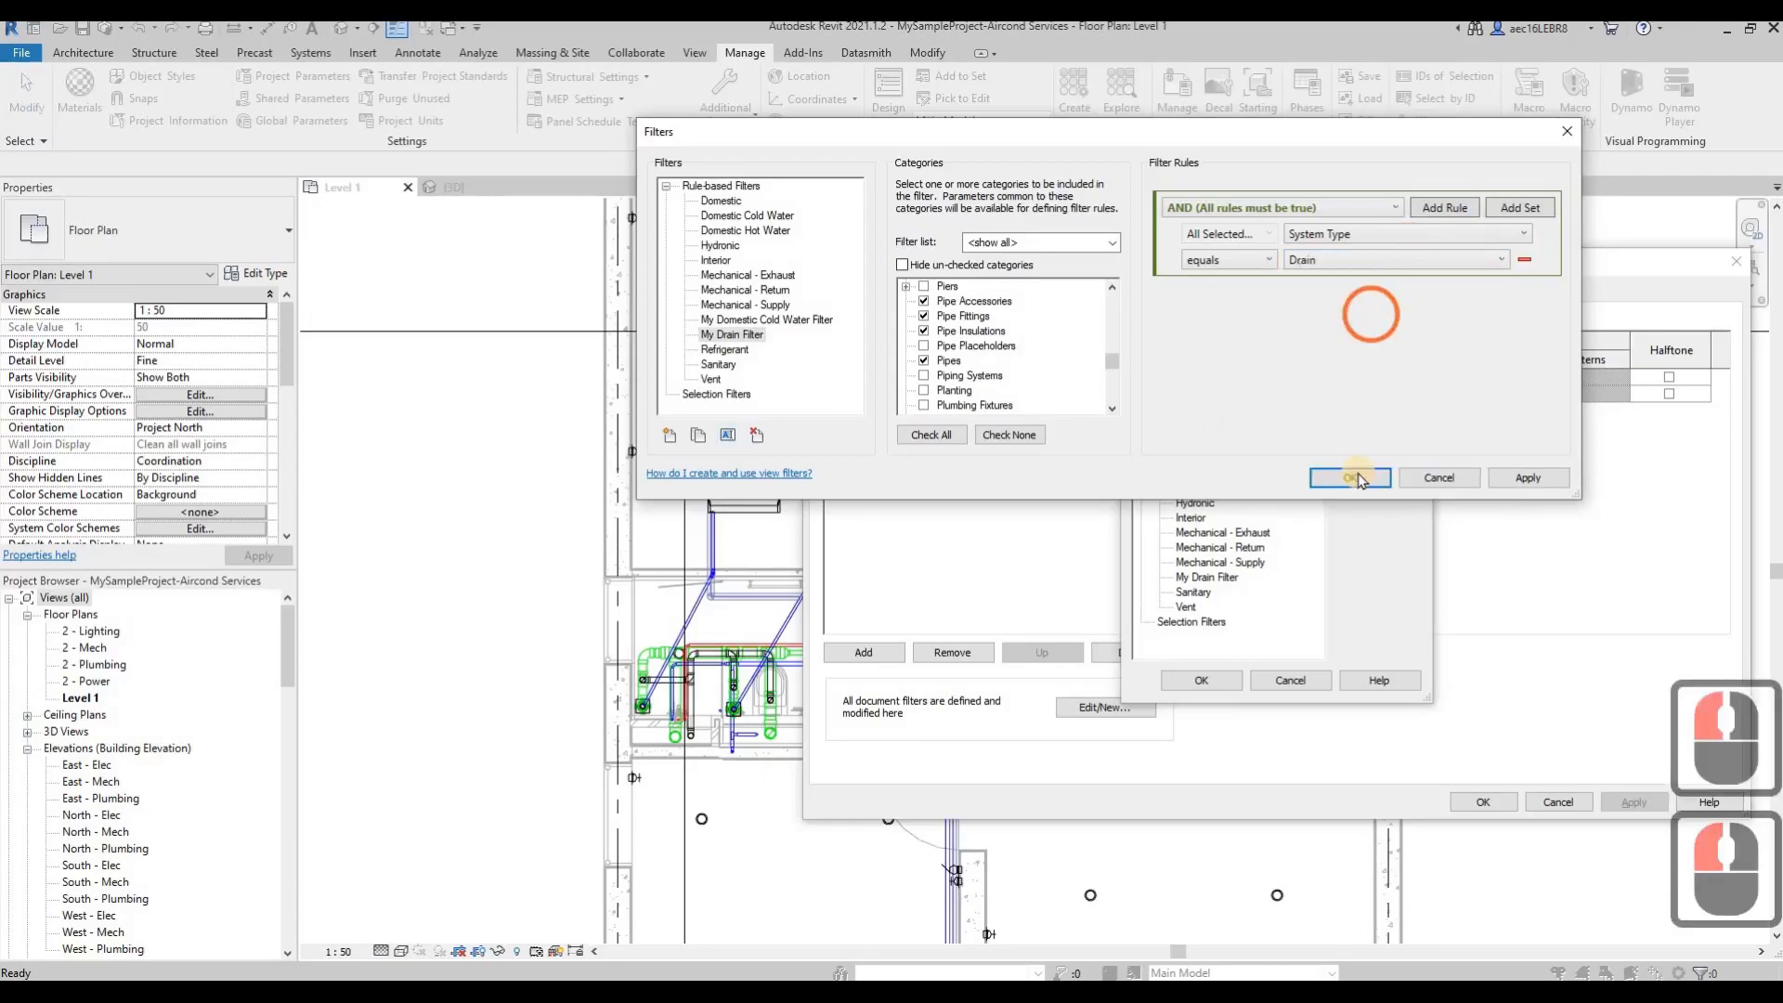
Step: Save the filter definitions and add My Drain Filter to the Level 1 visibility filters
{"action": "left_click", "coordinate": [1549, 477]}
{"action": "left_click", "coordinate": [1375, 480]}
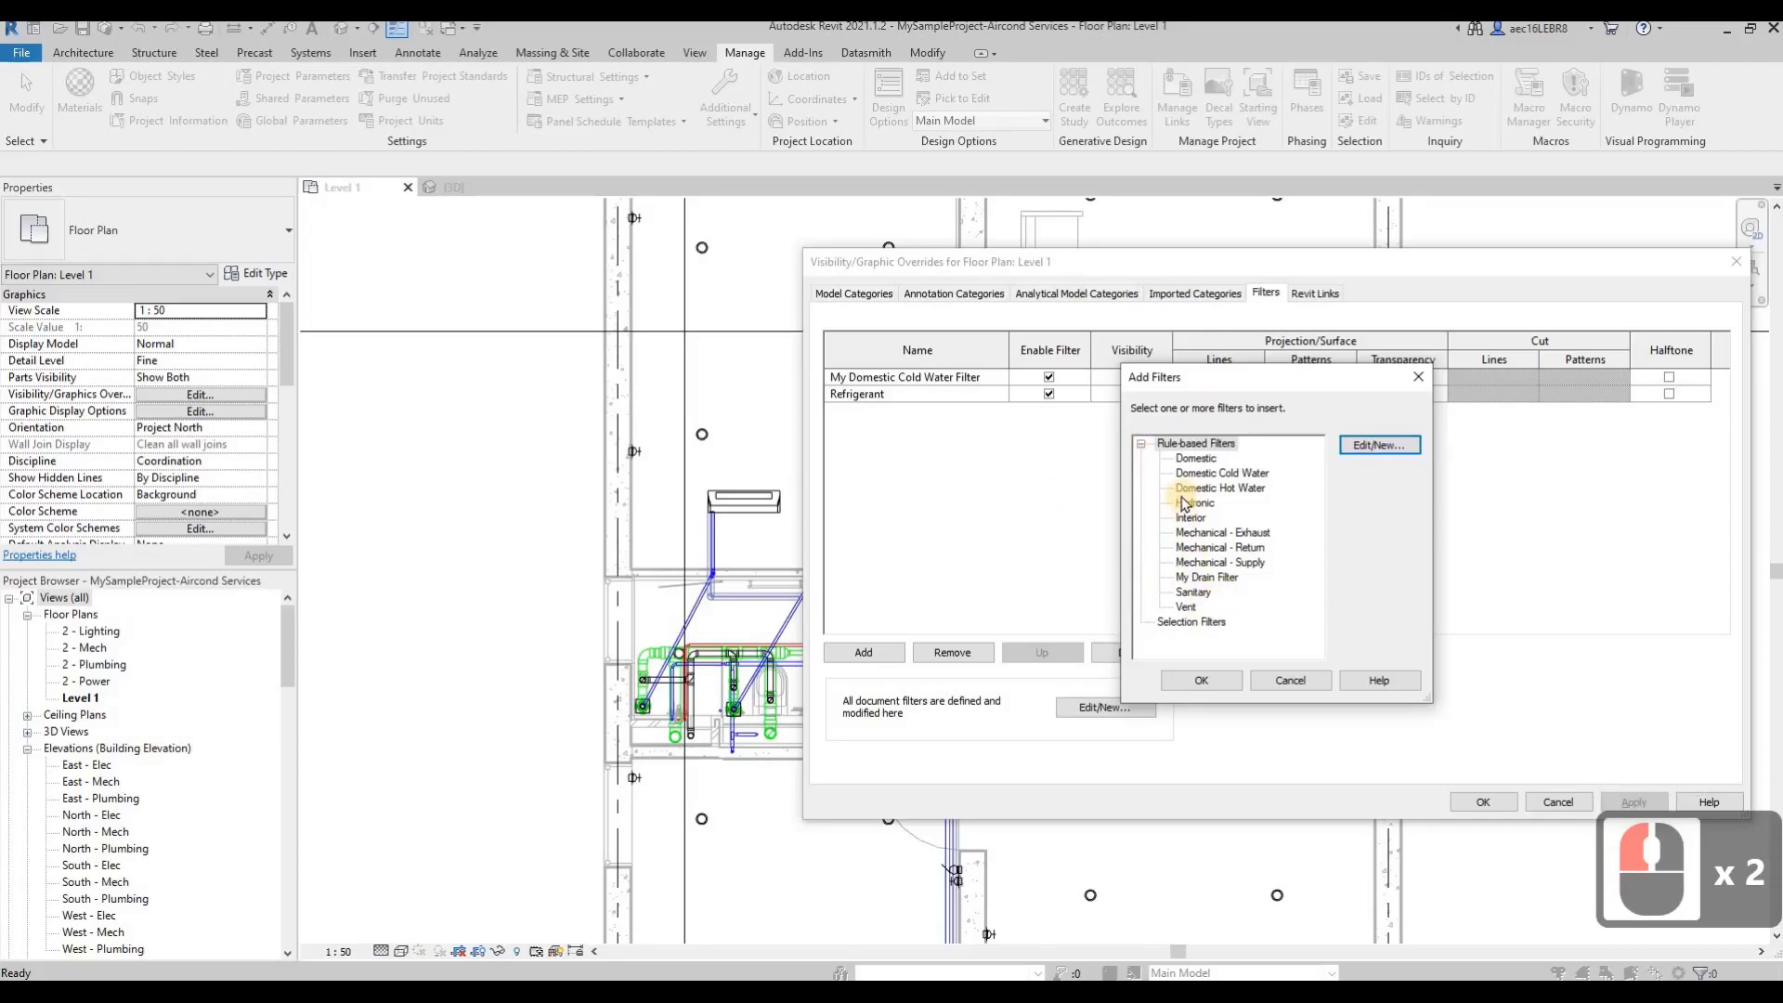
{"action": "left_click", "coordinate": [1200, 577]}
{"action": "left_click", "coordinate": [1212, 678]}
{"action": "left_click", "coordinate": [935, 414]}
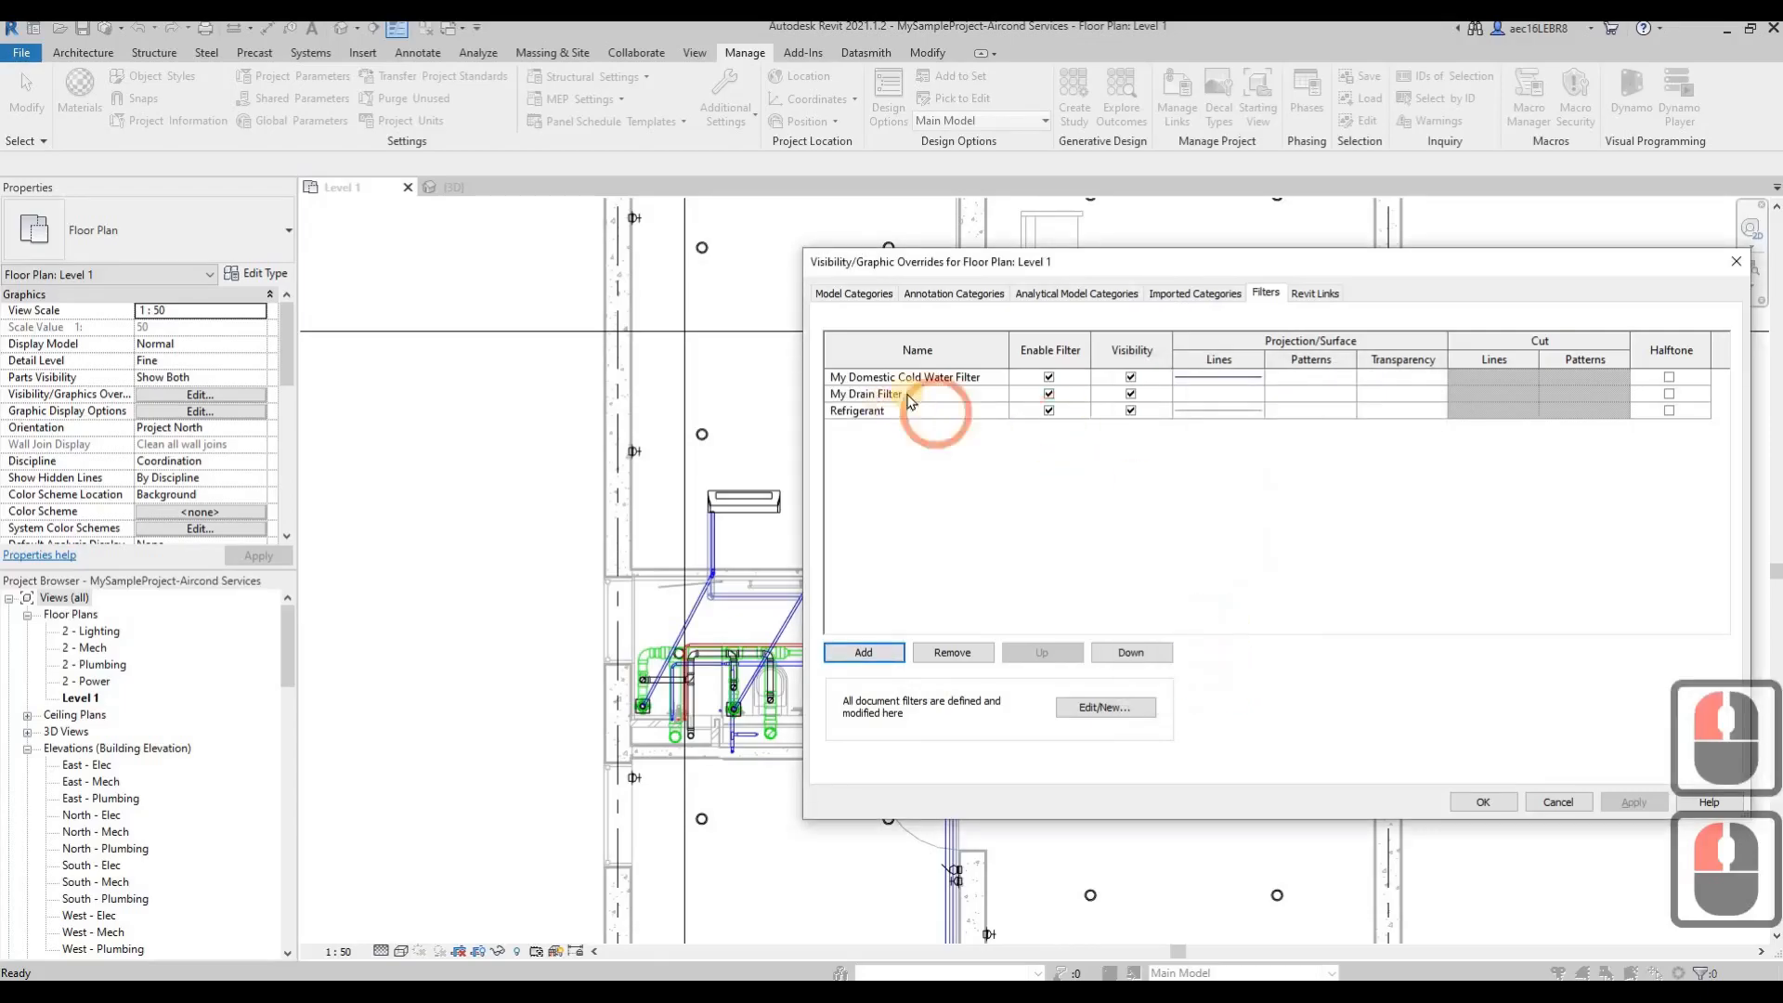
Step: Override My Drain Filter's projection lines with the Solid pattern and colour RGB 128-064-064
{"action": "double_click", "coordinate": [1218, 395]}
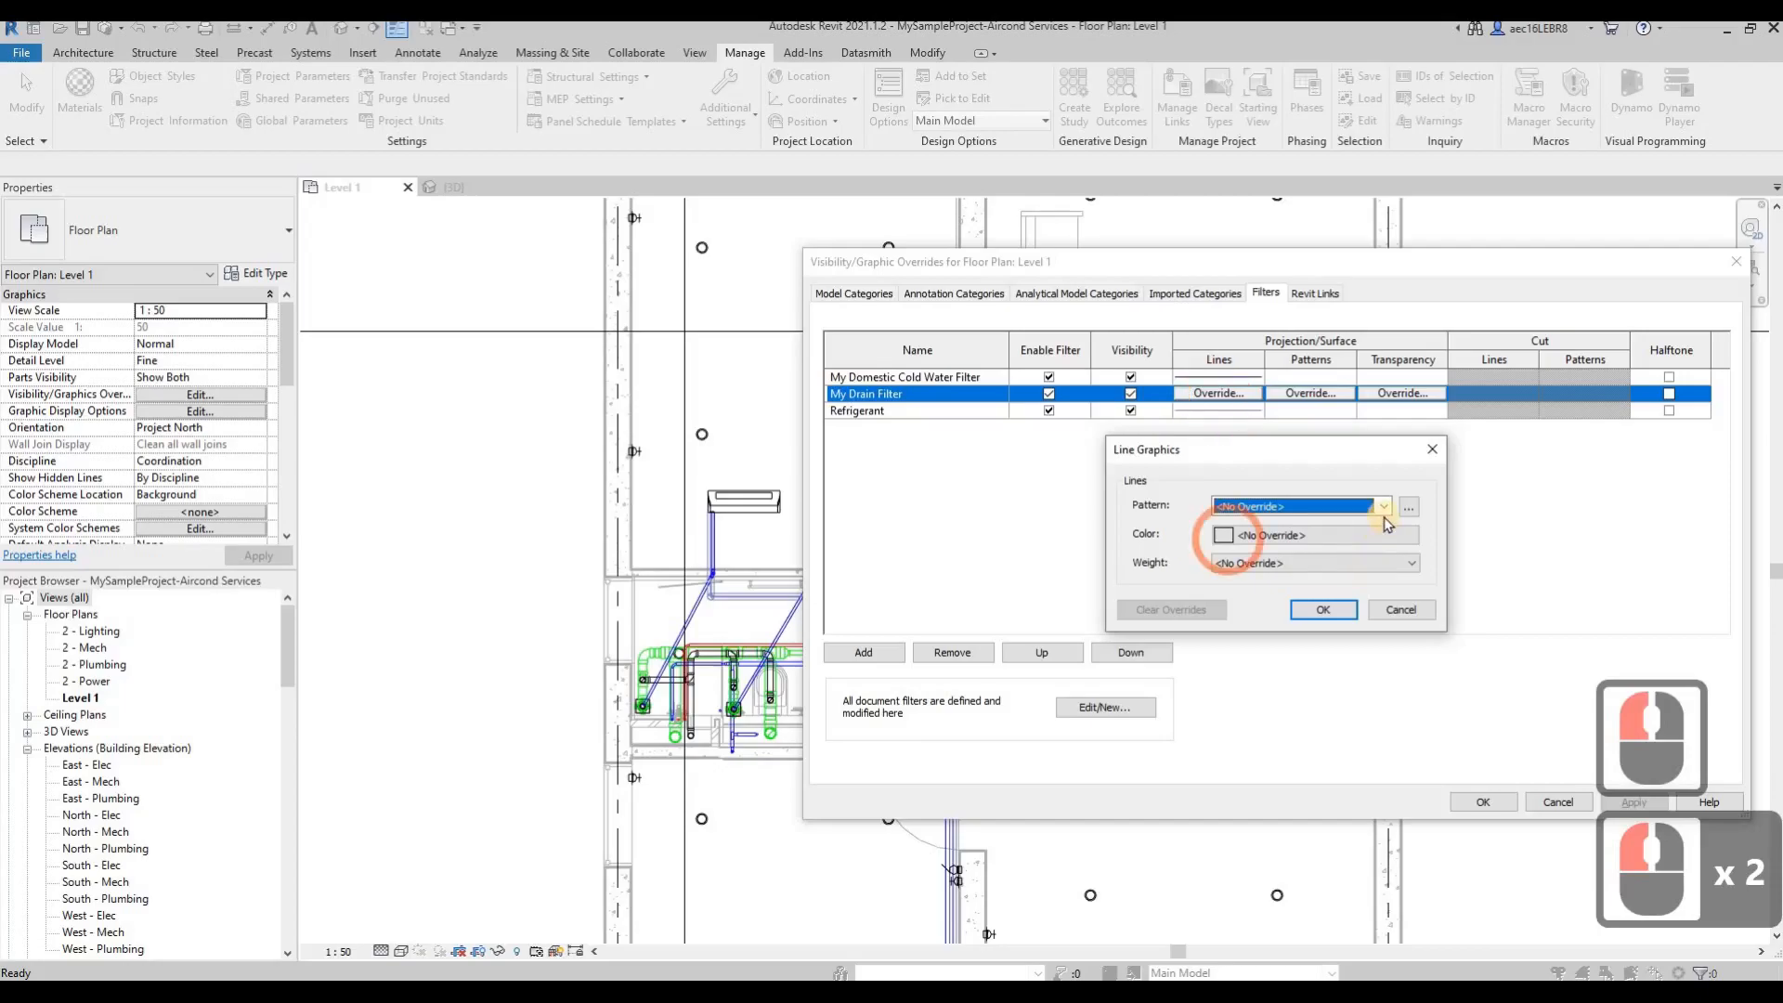
{"action": "left_click", "coordinate": [1380, 516]}
{"action": "left_click", "coordinate": [1360, 507]}
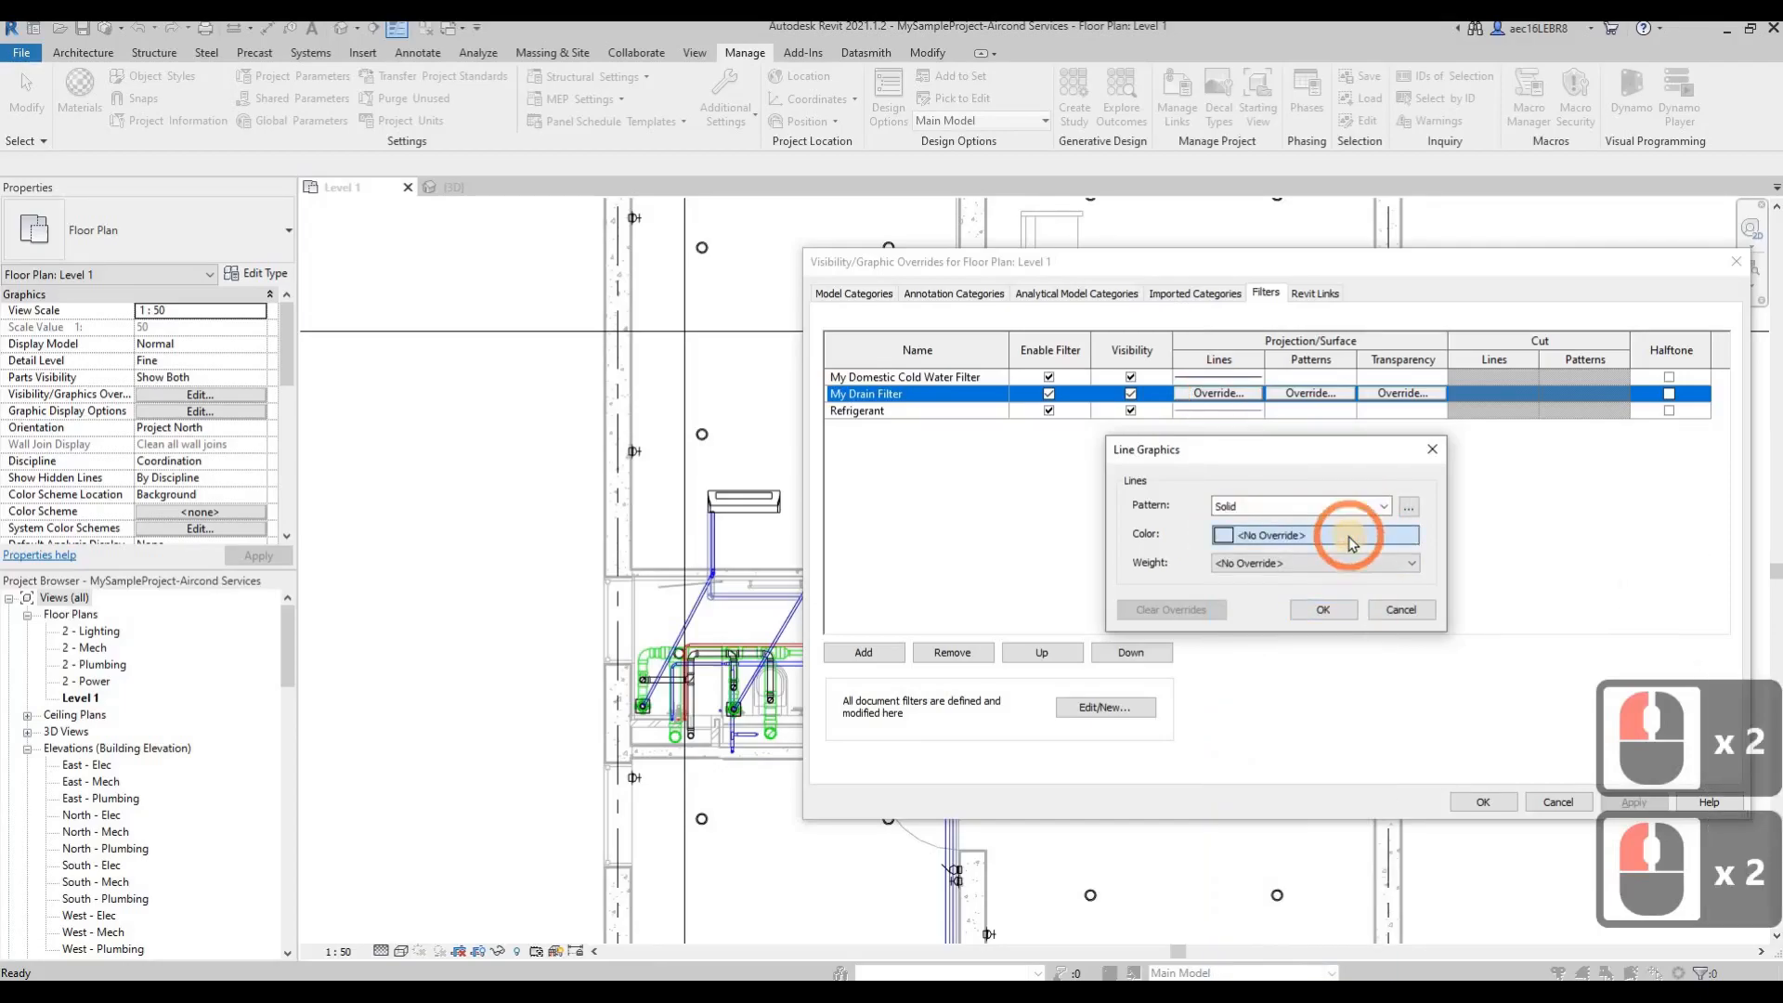
{"action": "left_click", "coordinate": [1349, 537]}
{"action": "left_click", "coordinate": [1063, 519]}
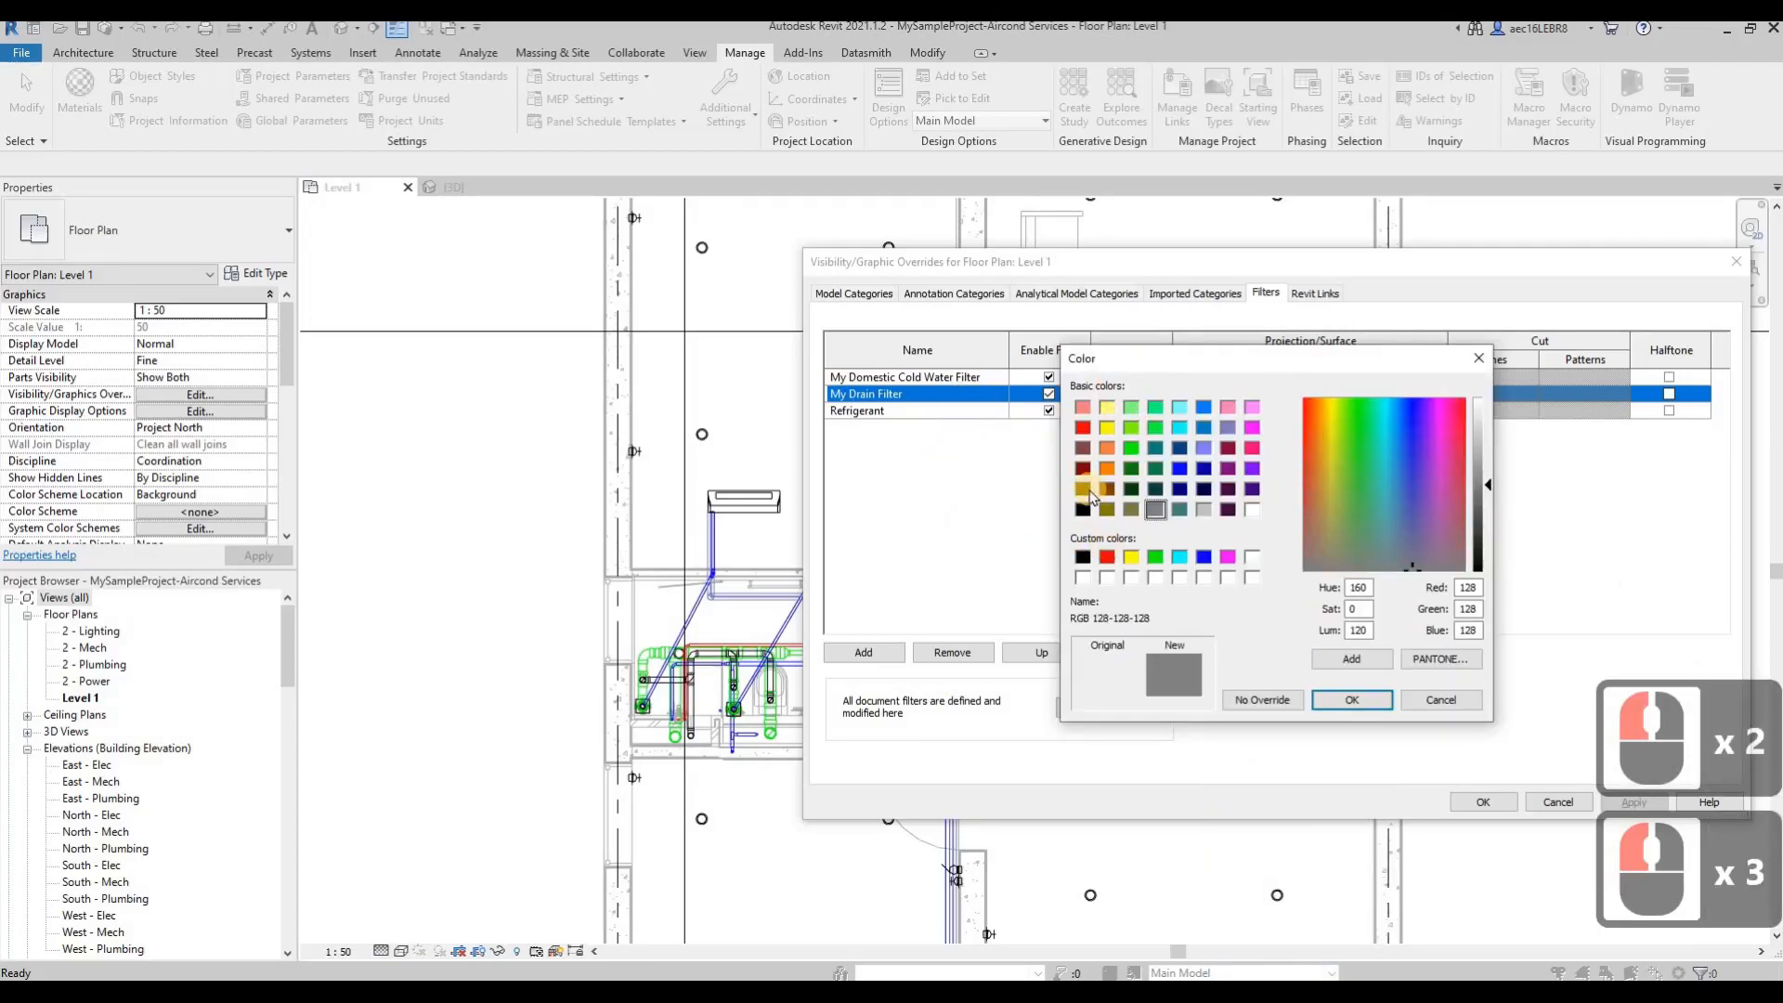
{"action": "left_click", "coordinate": [1082, 450]}
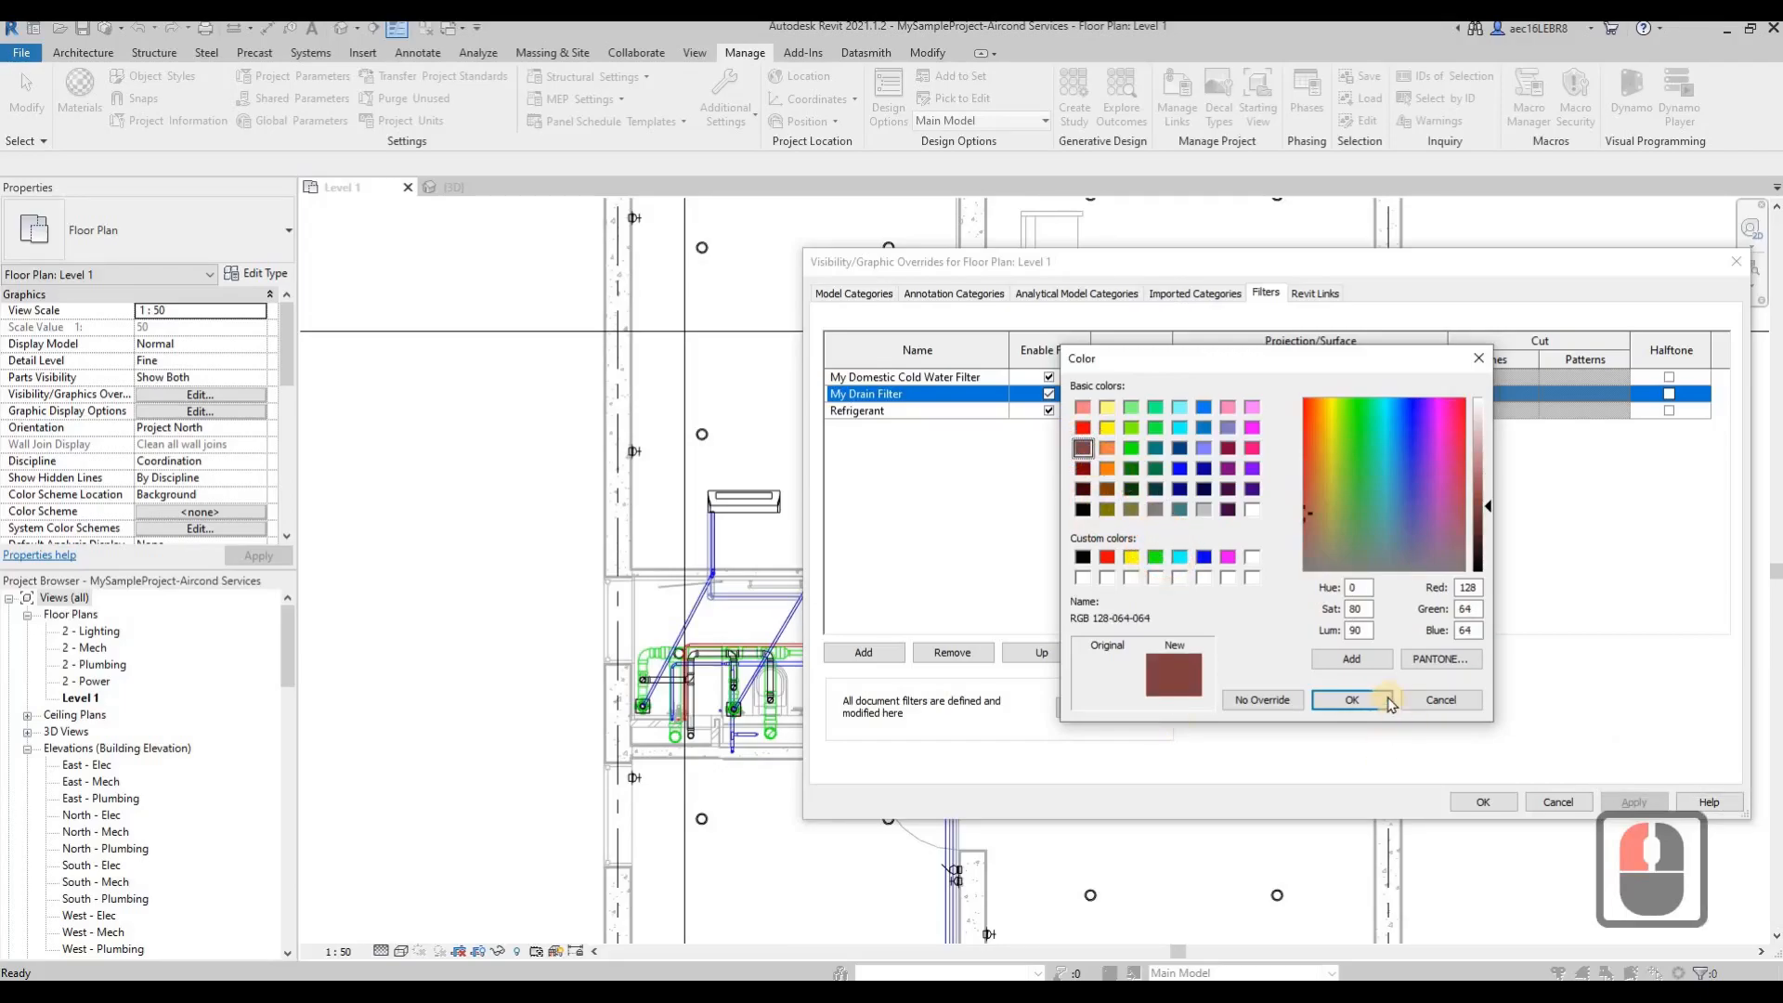
{"action": "left_click", "coordinate": [1356, 662]}
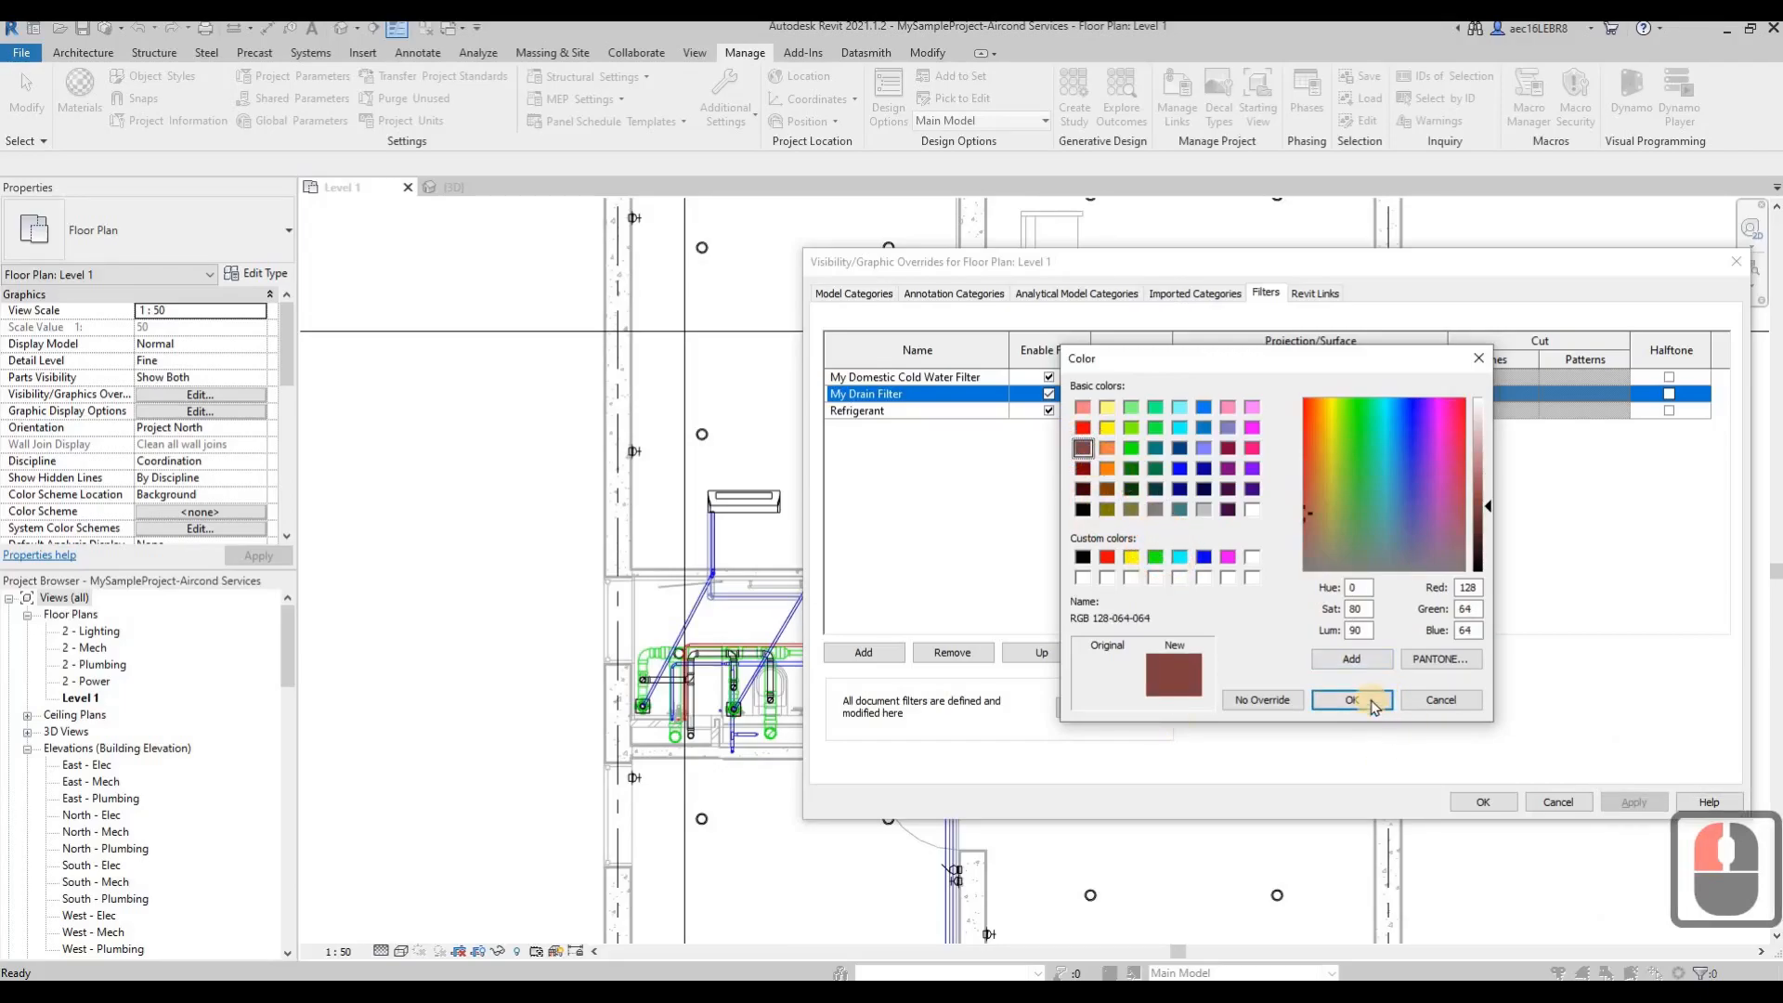
{"action": "left_click", "coordinate": [1352, 700]}
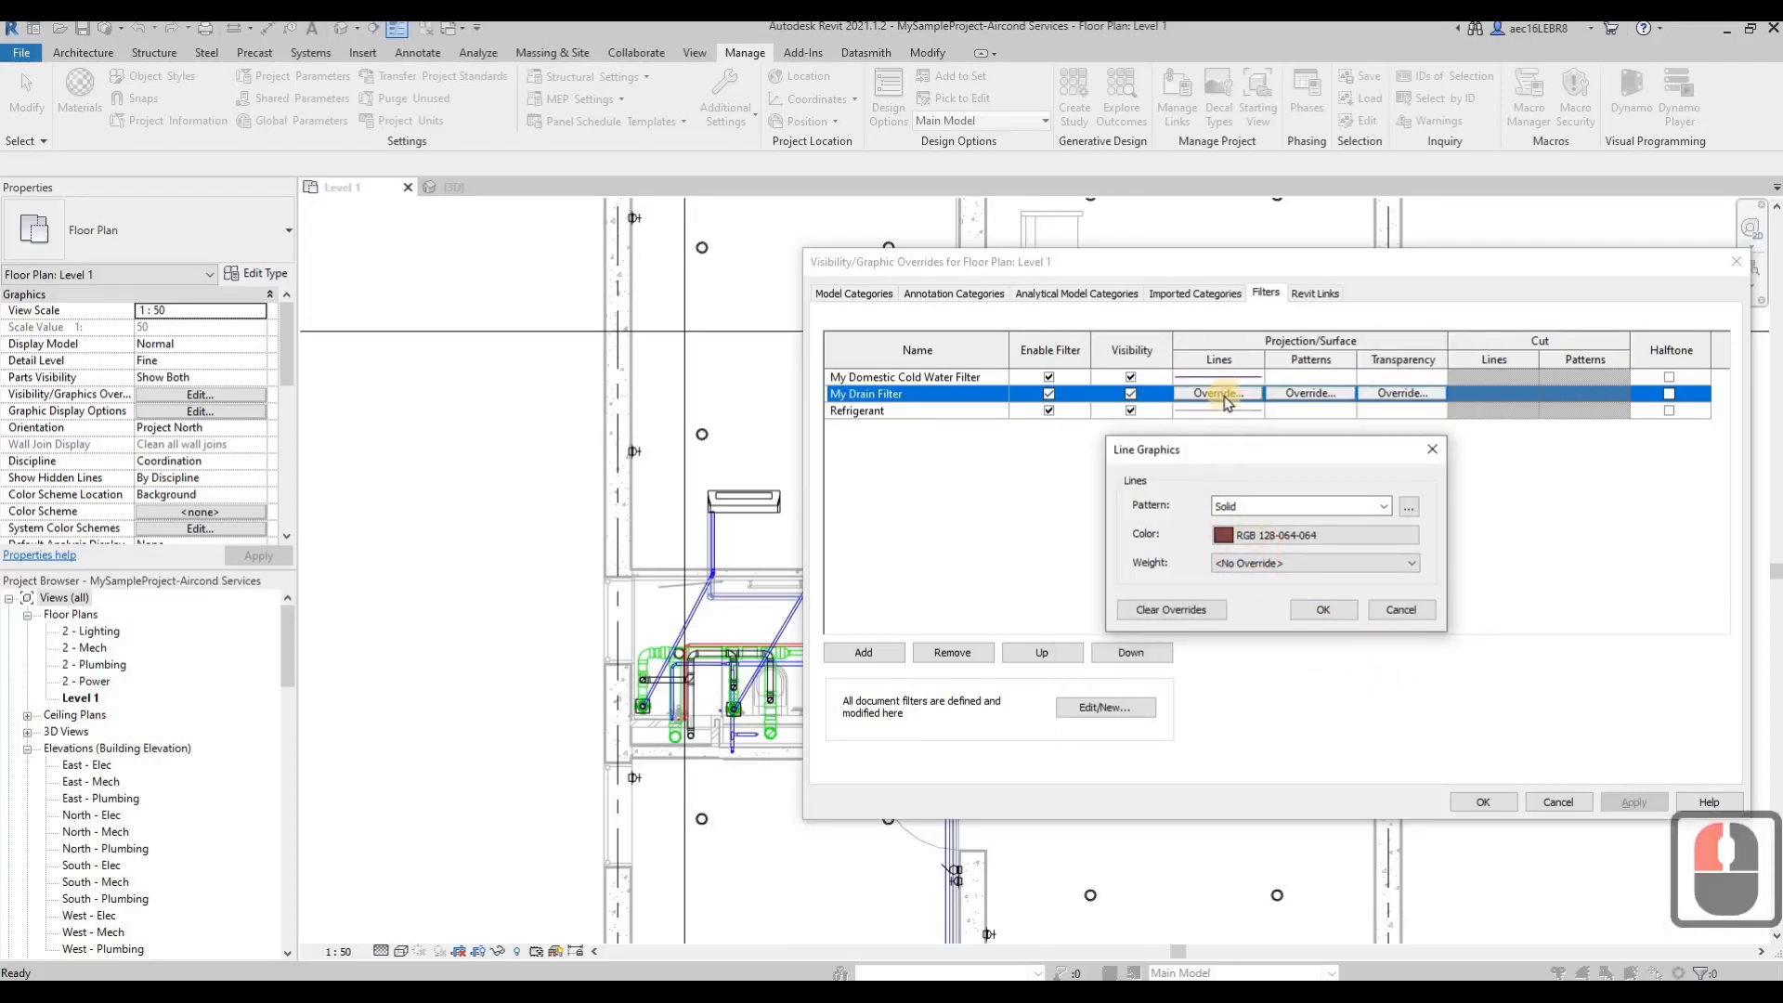
Step: Override the line weight of My Drain Filter's projection lines and apply the overrides to Level 1
{"action": "left_click", "coordinate": [1297, 573]}
{"action": "left_click", "coordinate": [1286, 587]}
{"action": "left_click", "coordinate": [1317, 615]}
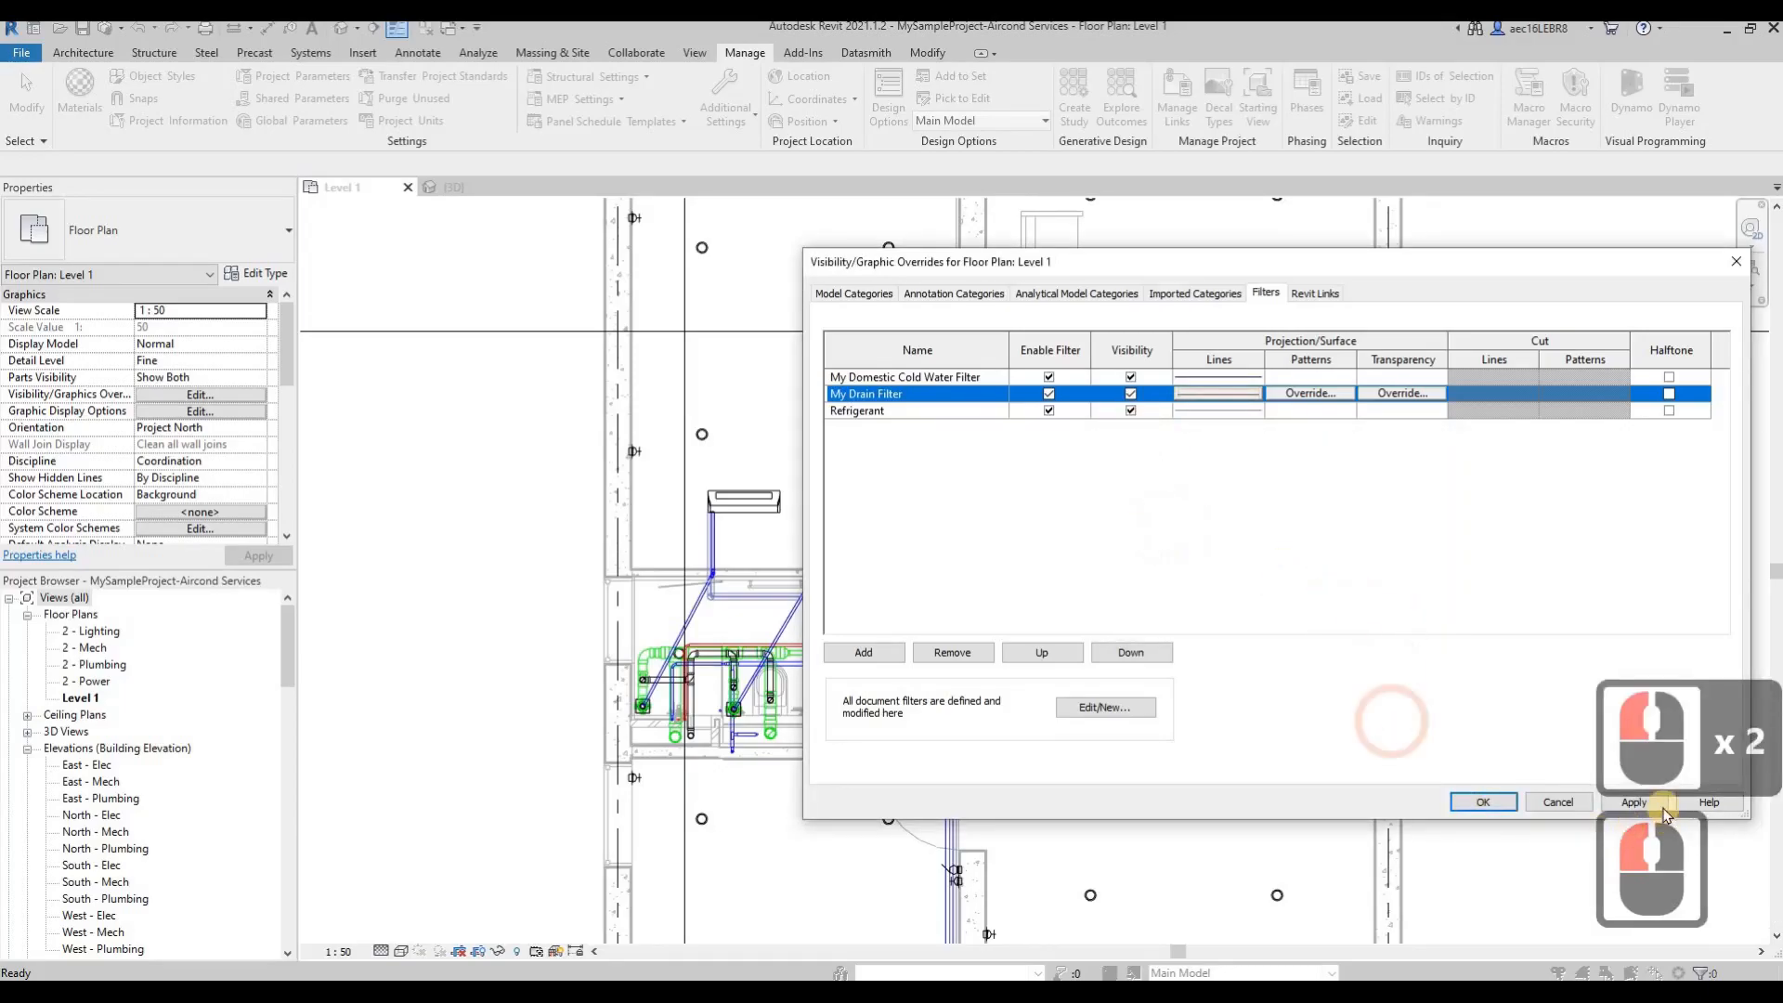
{"action": "left_click", "coordinate": [1484, 801]}
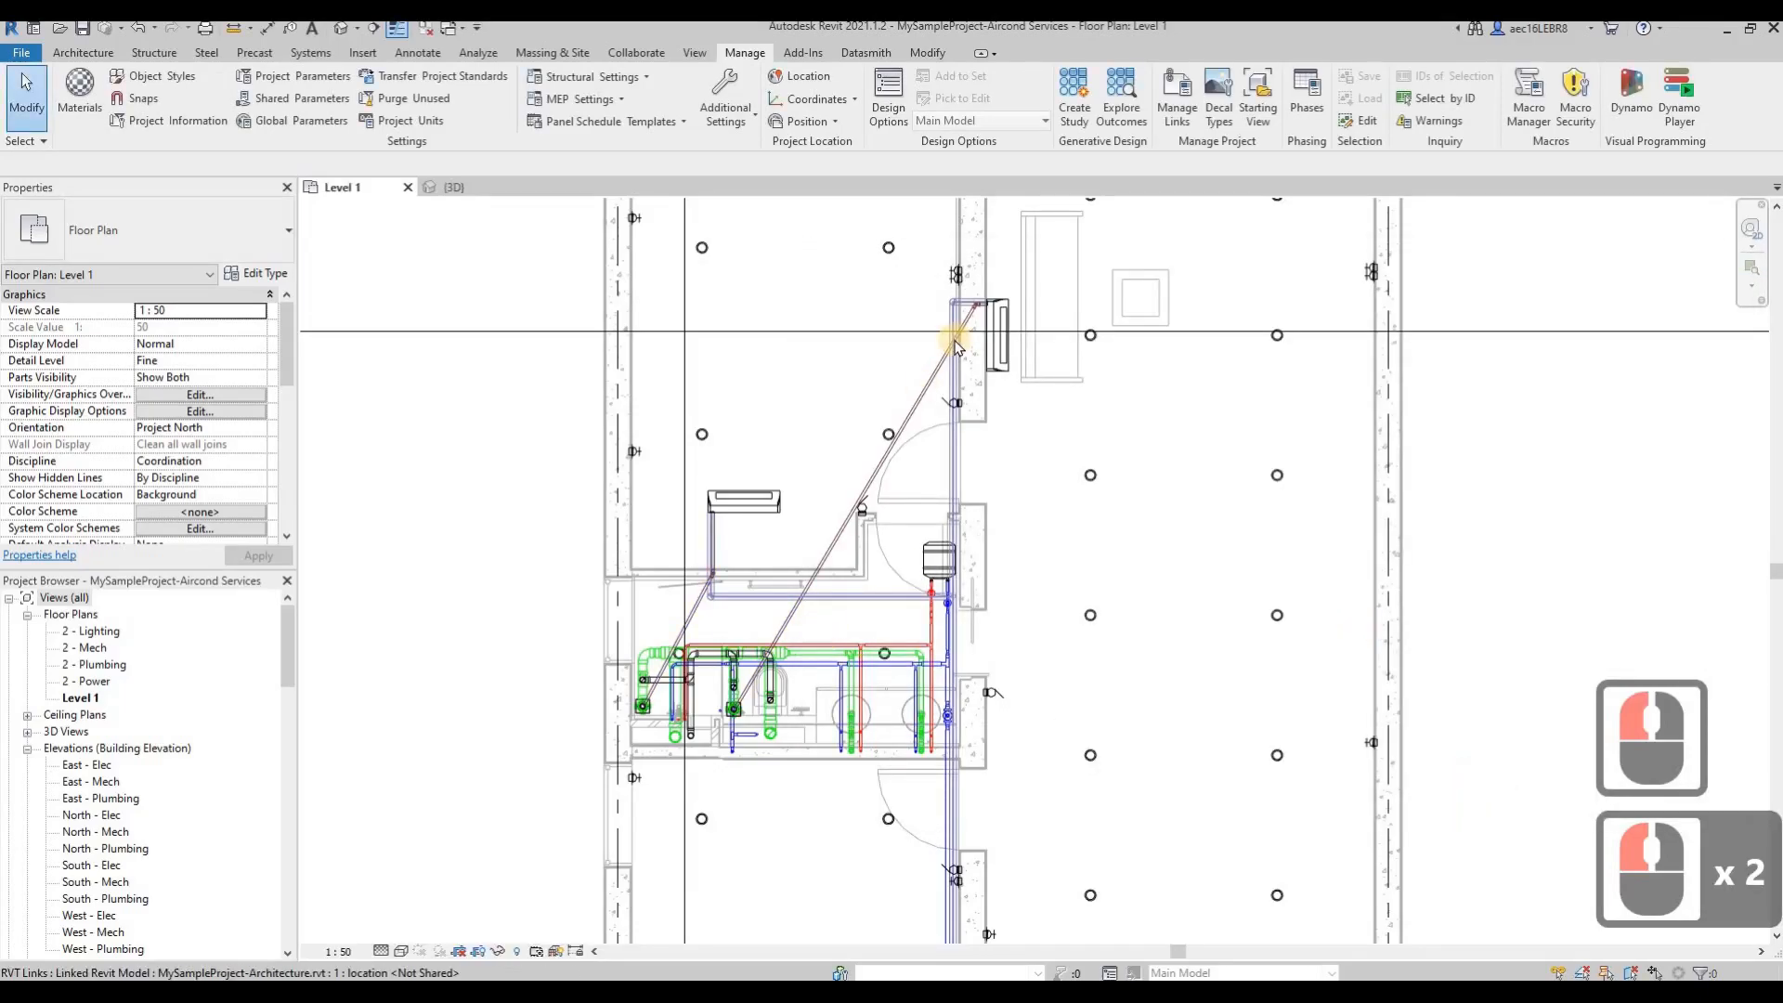
{"action": "scroll", "coordinate": [894, 495], "scroll_direction": "down", "scroll_amount": 4}
{"action": "scroll", "coordinate": [894, 495], "scroll_direction": "up", "scroll_amount": 3}
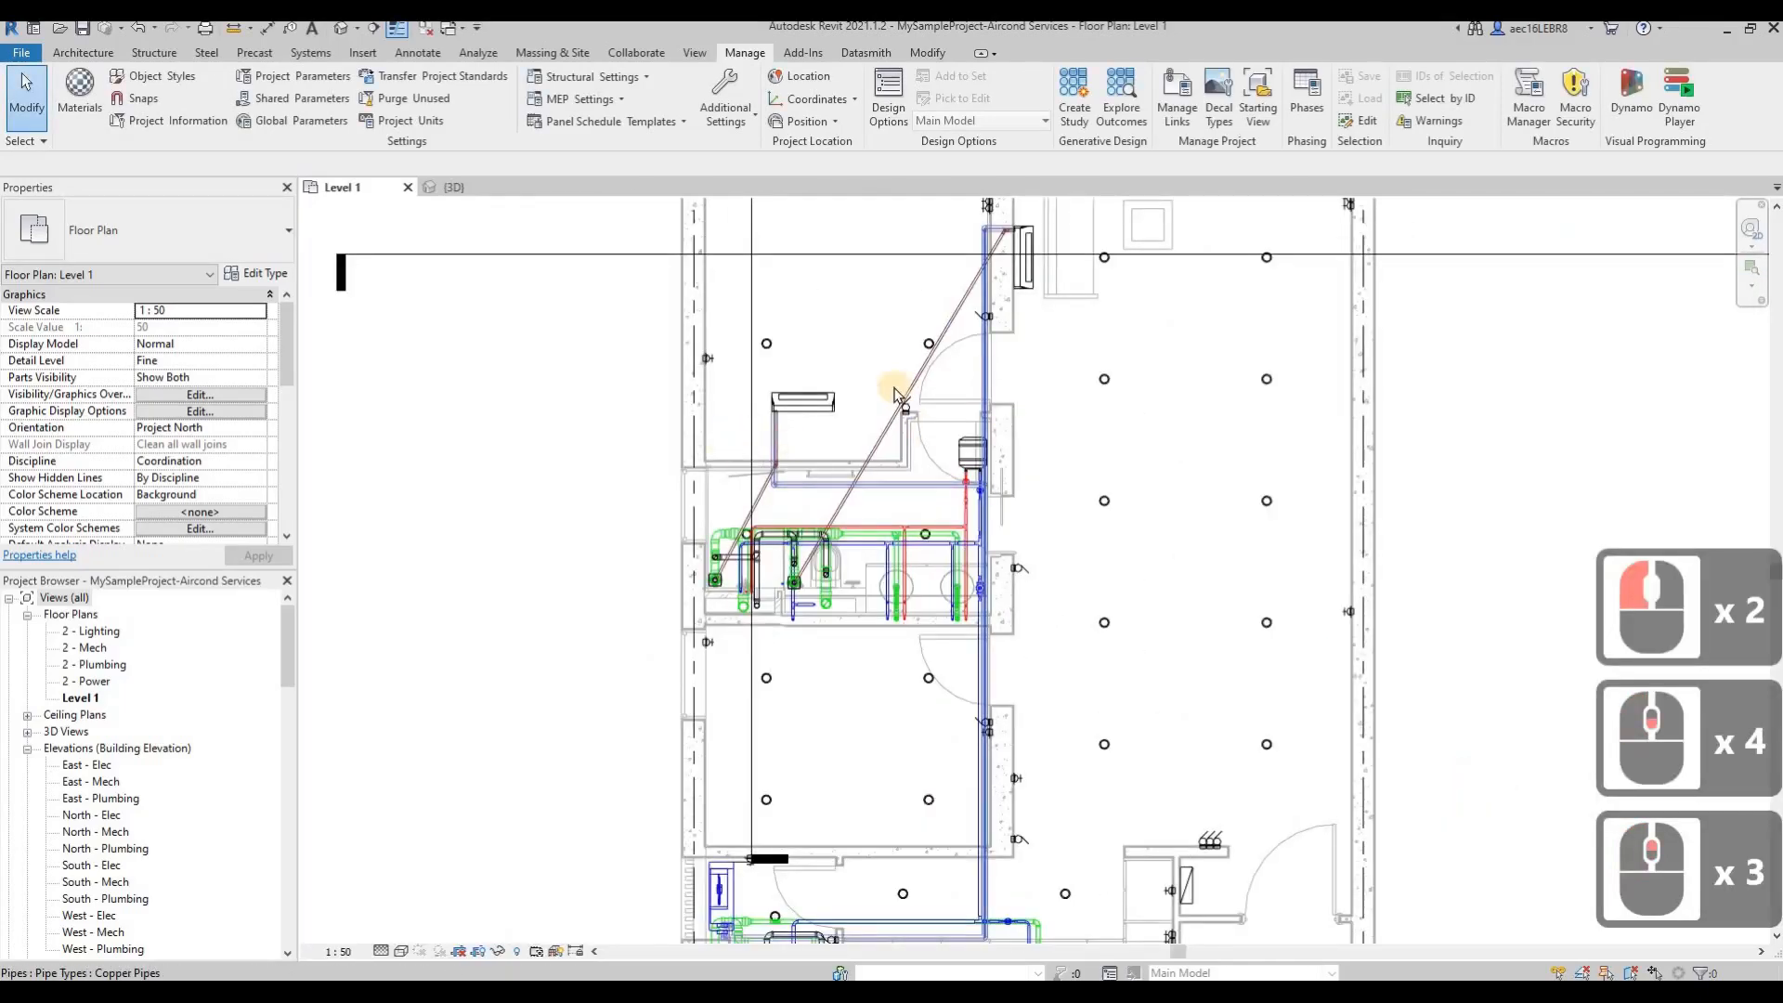
{"action": "left_click", "coordinate": [762, 492]}
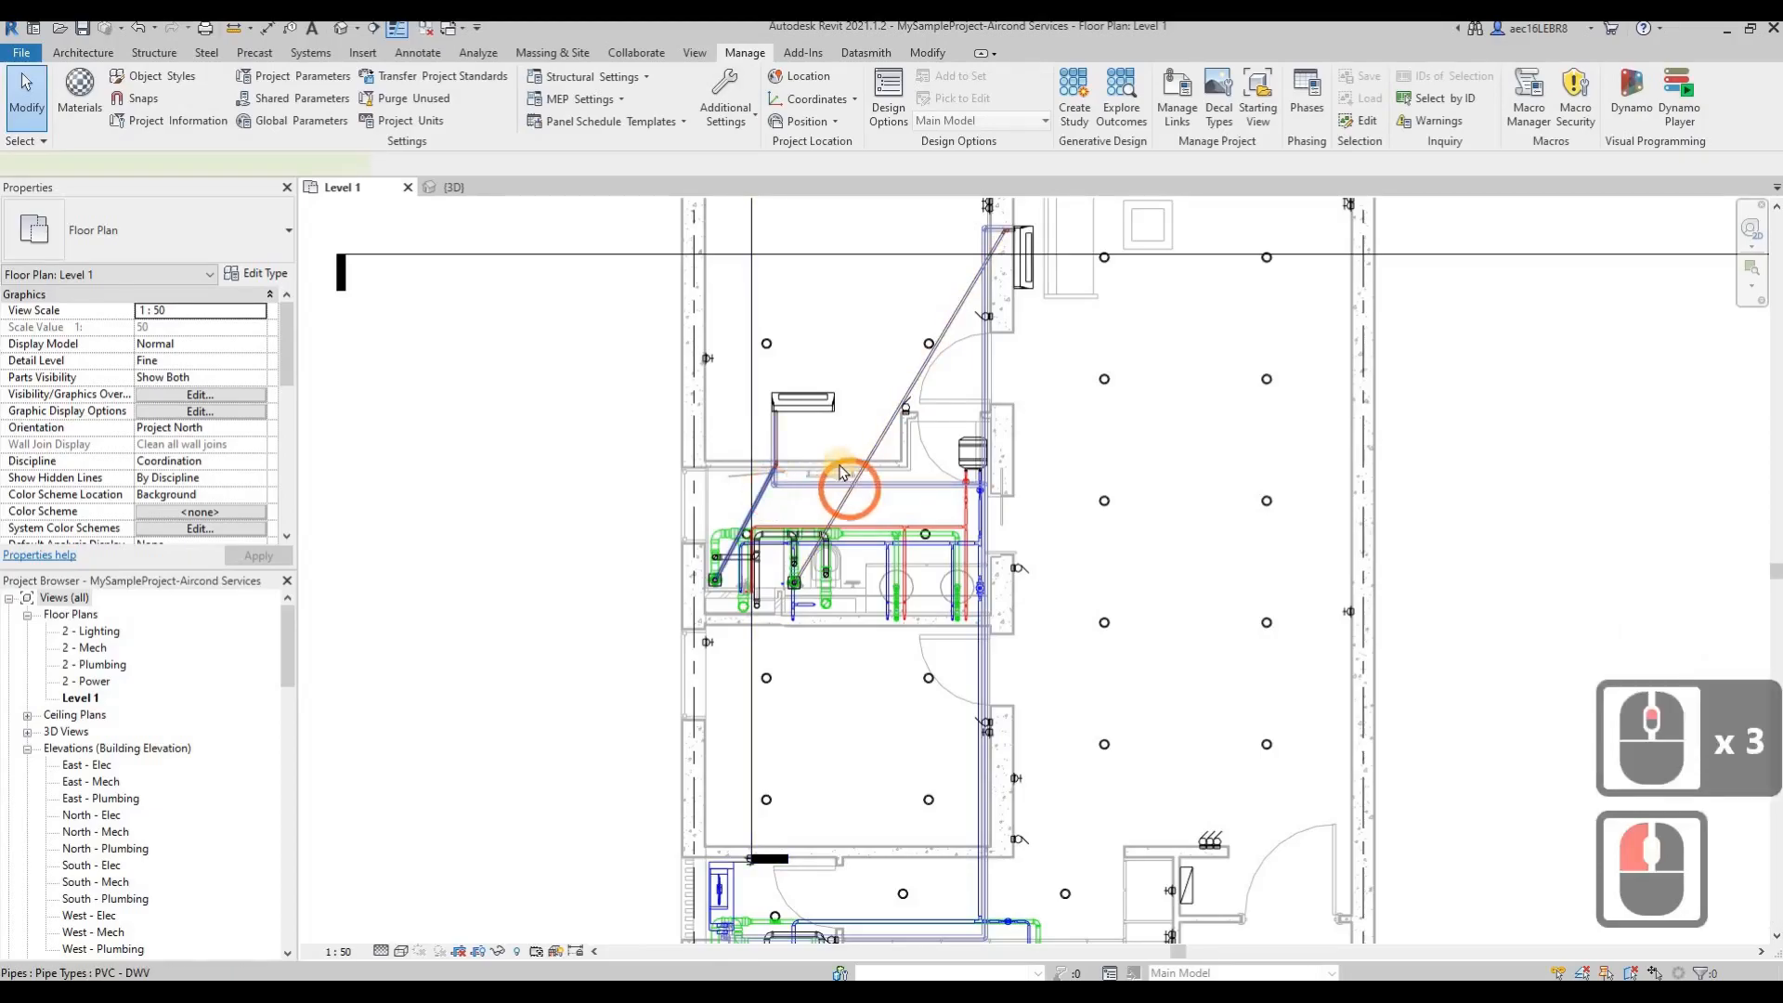
{"action": "key", "text": "Escape"}
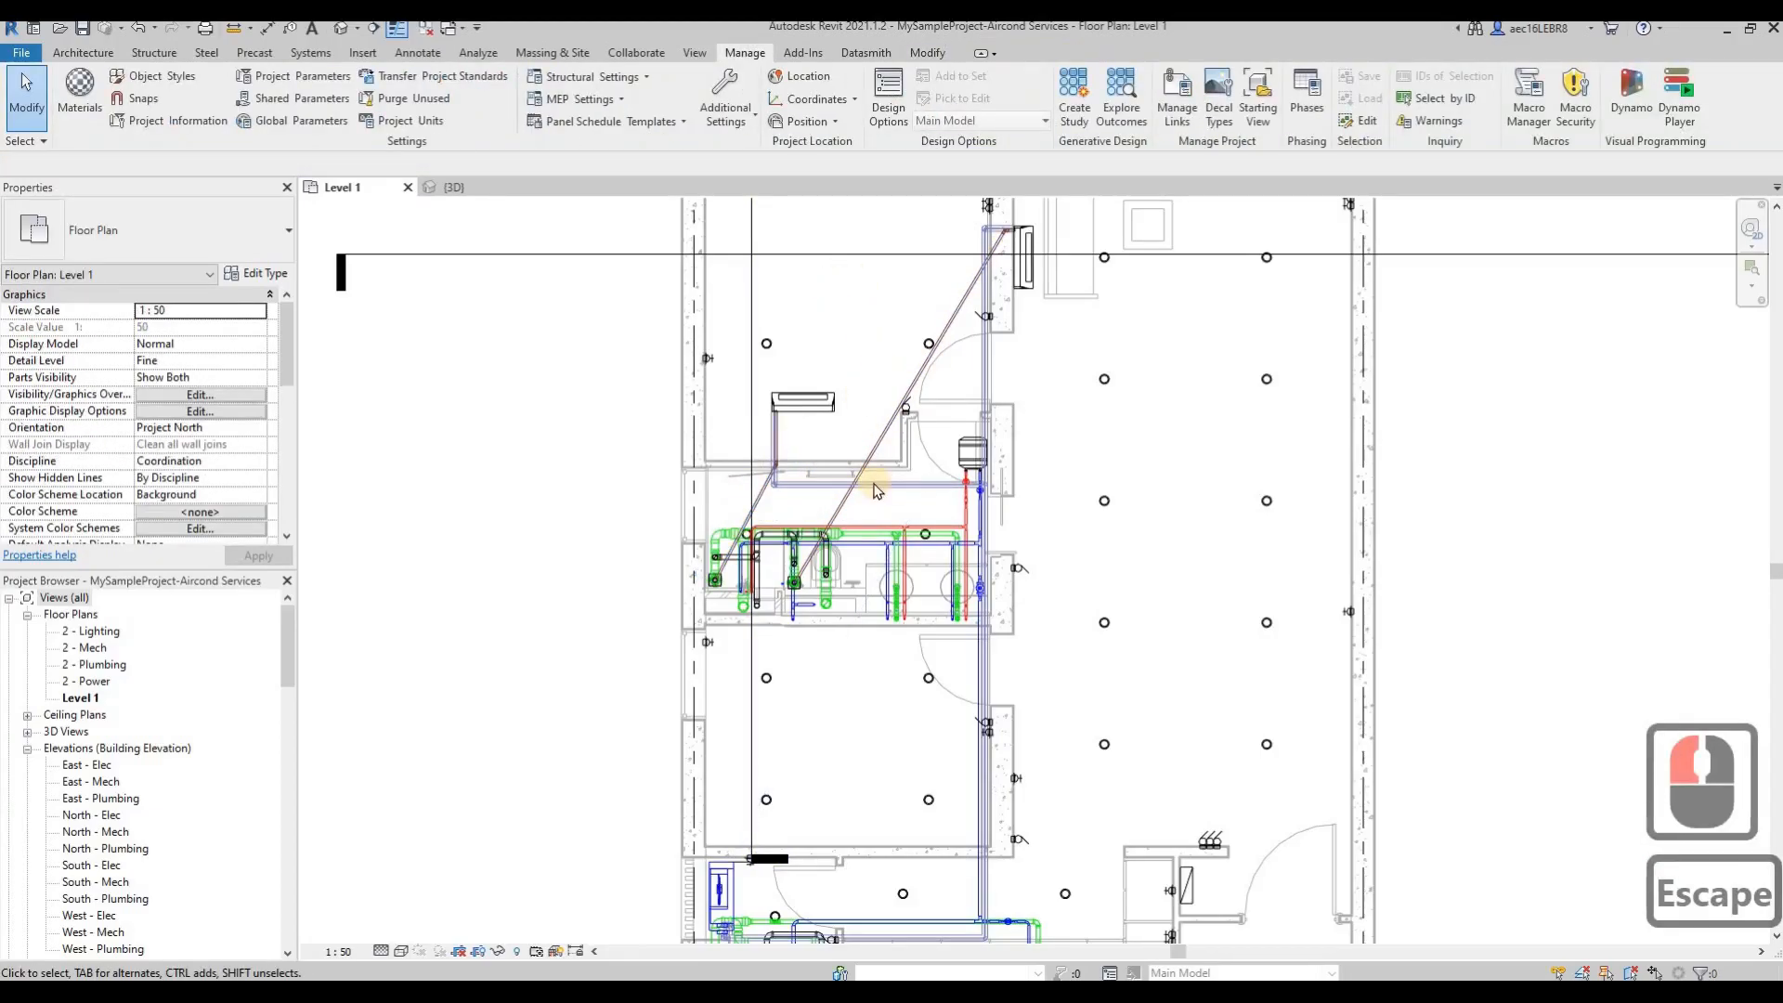
{"action": "scroll", "coordinate": [929, 595], "scroll_direction": "up", "scroll_amount": 2}
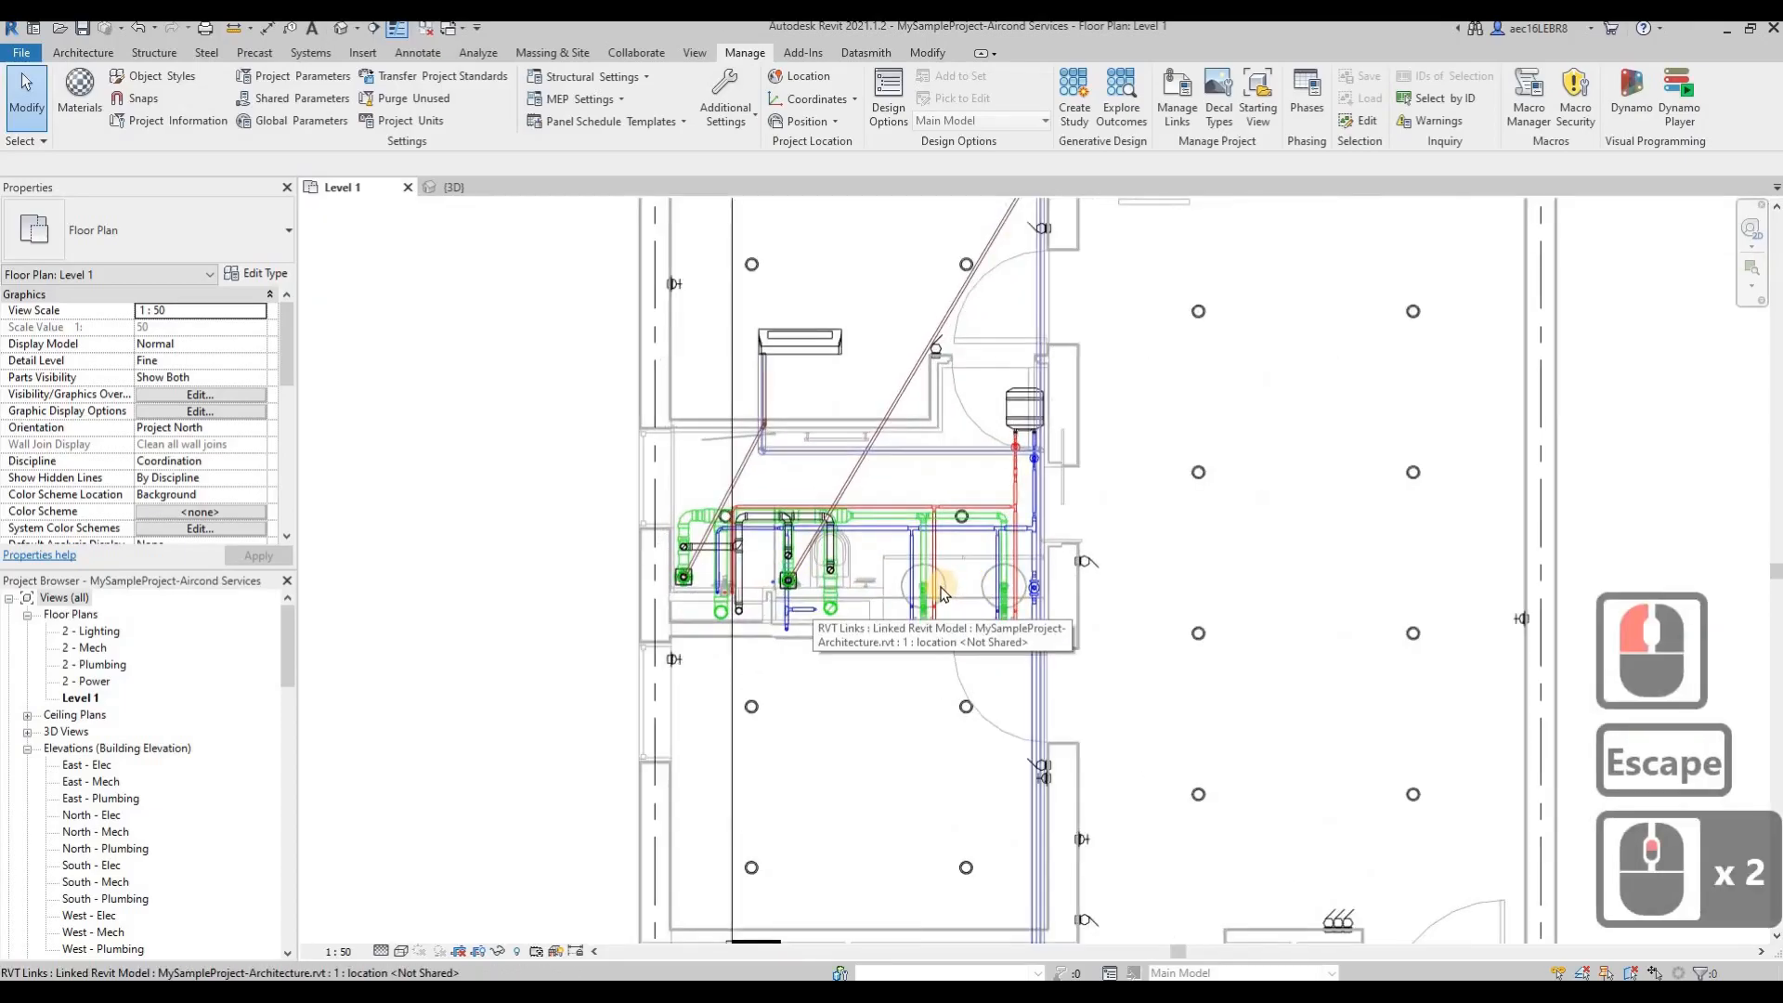
Step: Add the existing Sanitary filter to the visibility filters of the Level 1 plan
{"action": "key", "text": "v"}
{"action": "key", "text": "g"}
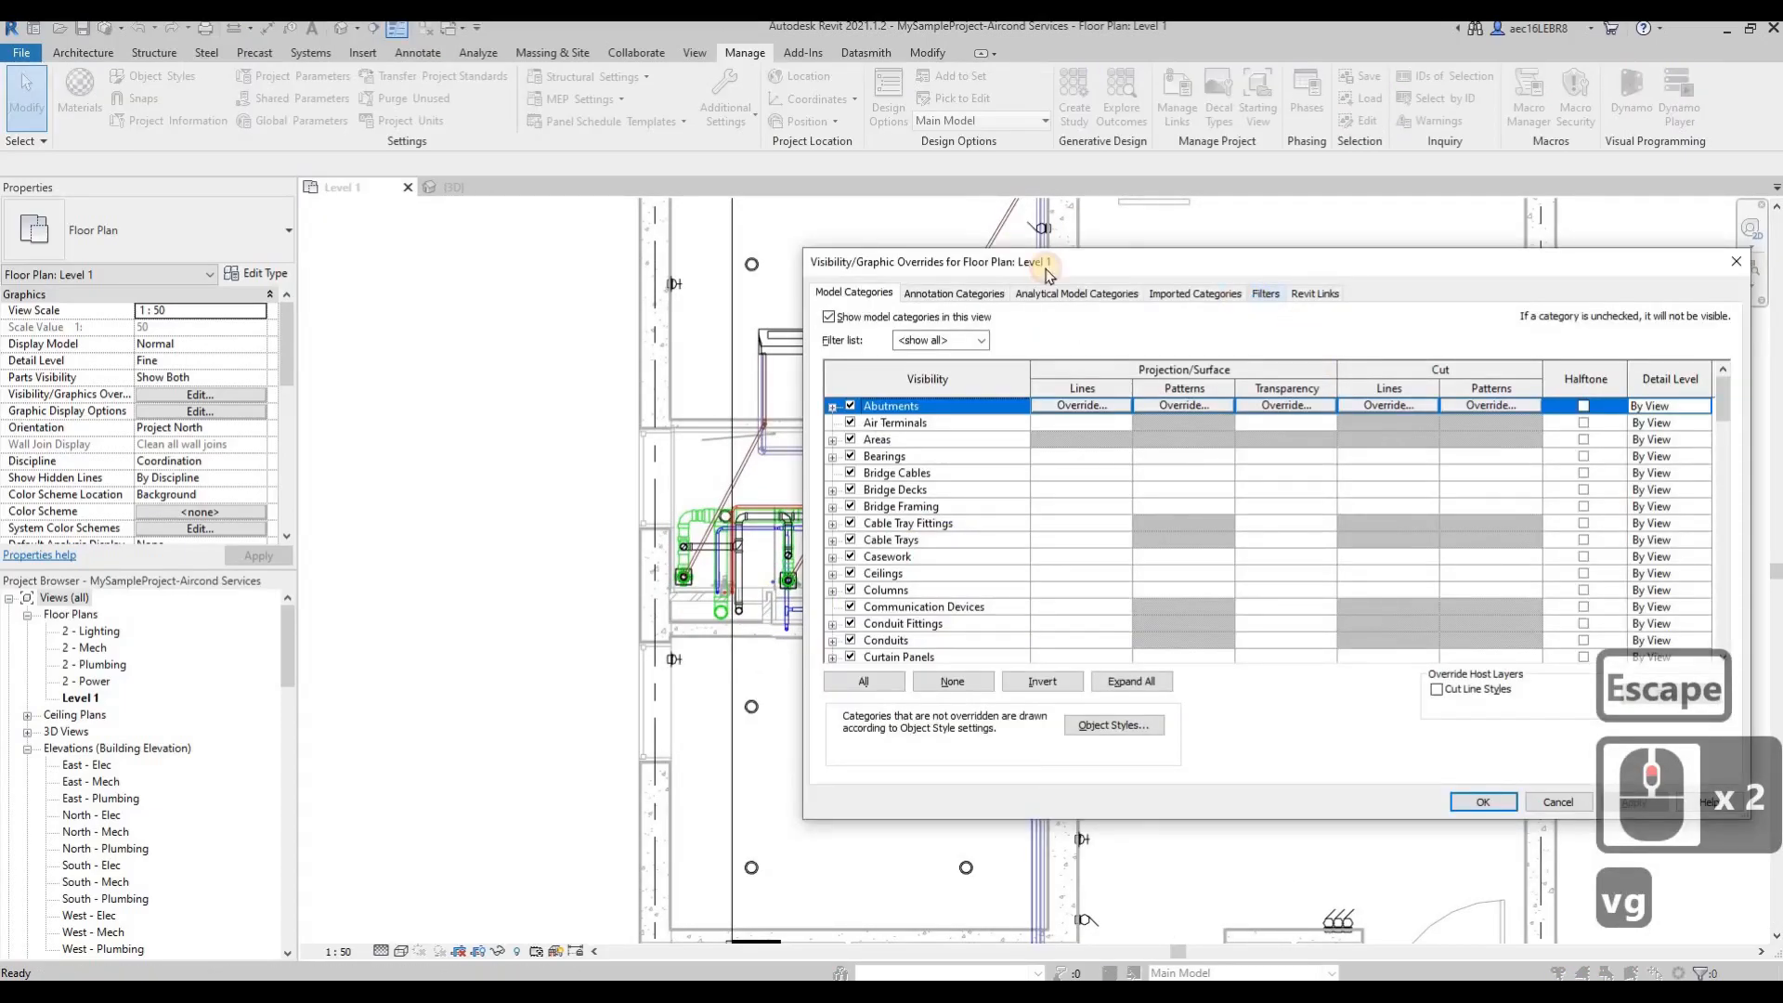
{"action": "left_click", "coordinate": [1266, 293]}
{"action": "left_click", "coordinate": [864, 652]}
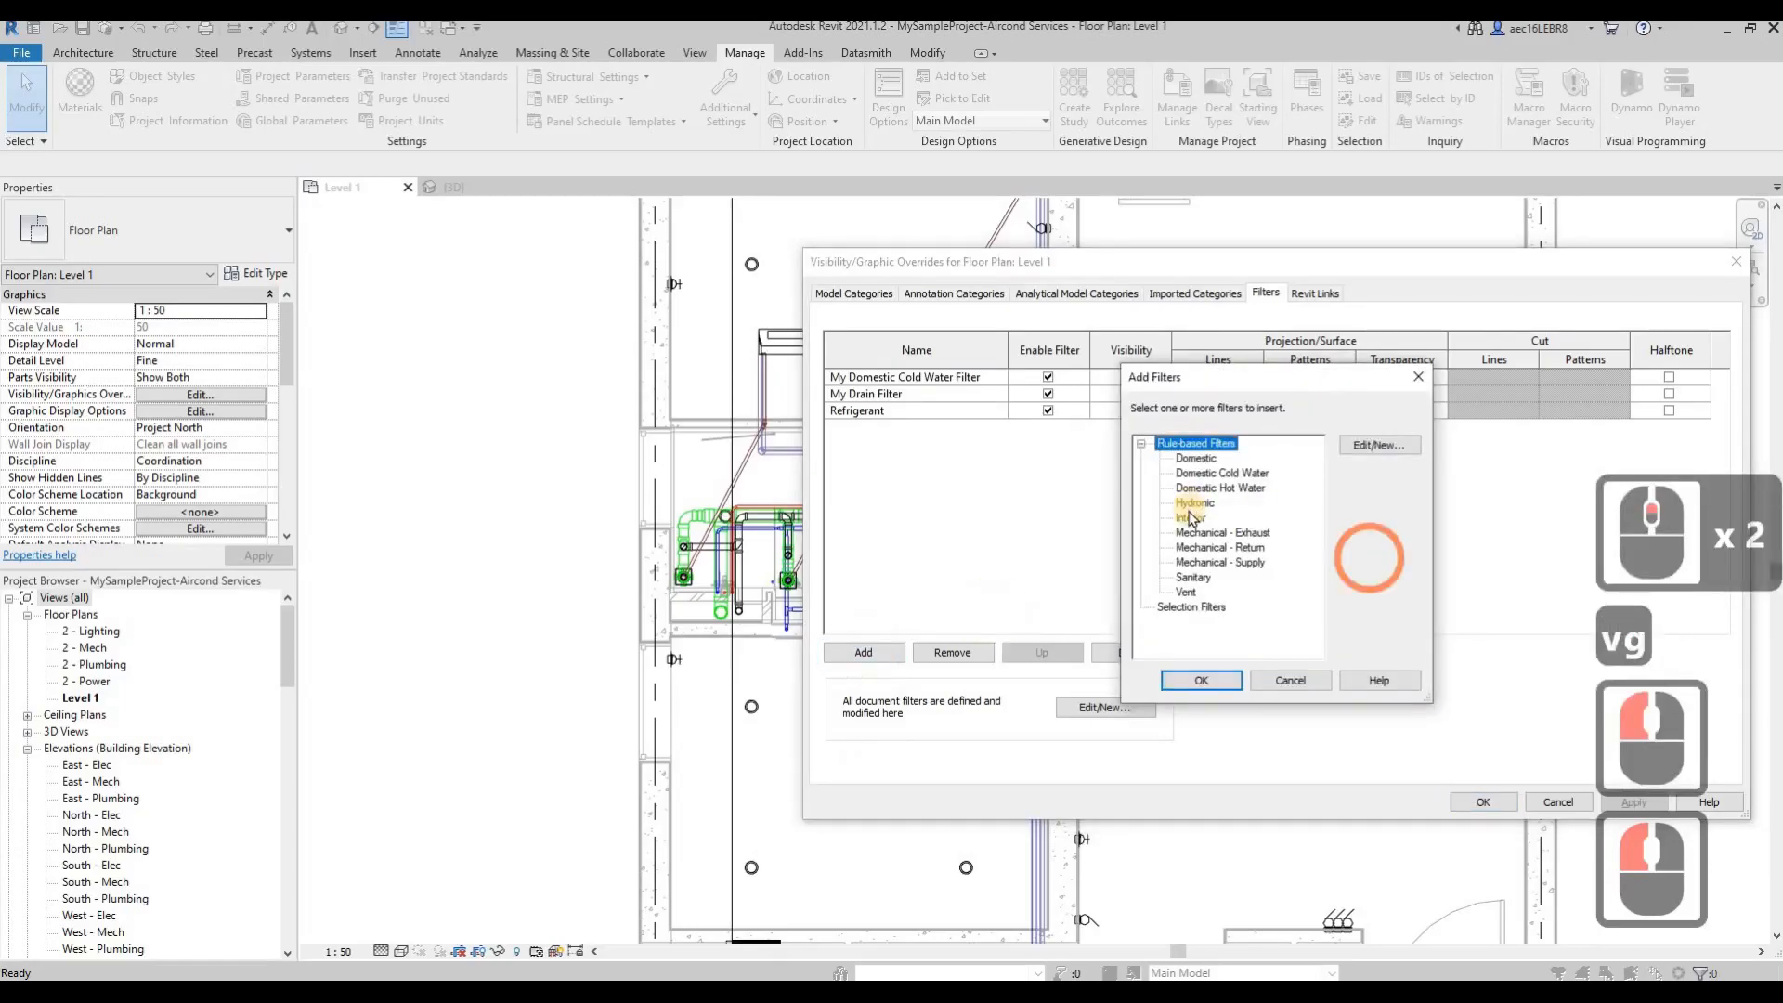
{"action": "left_click", "coordinate": [1280, 680]}
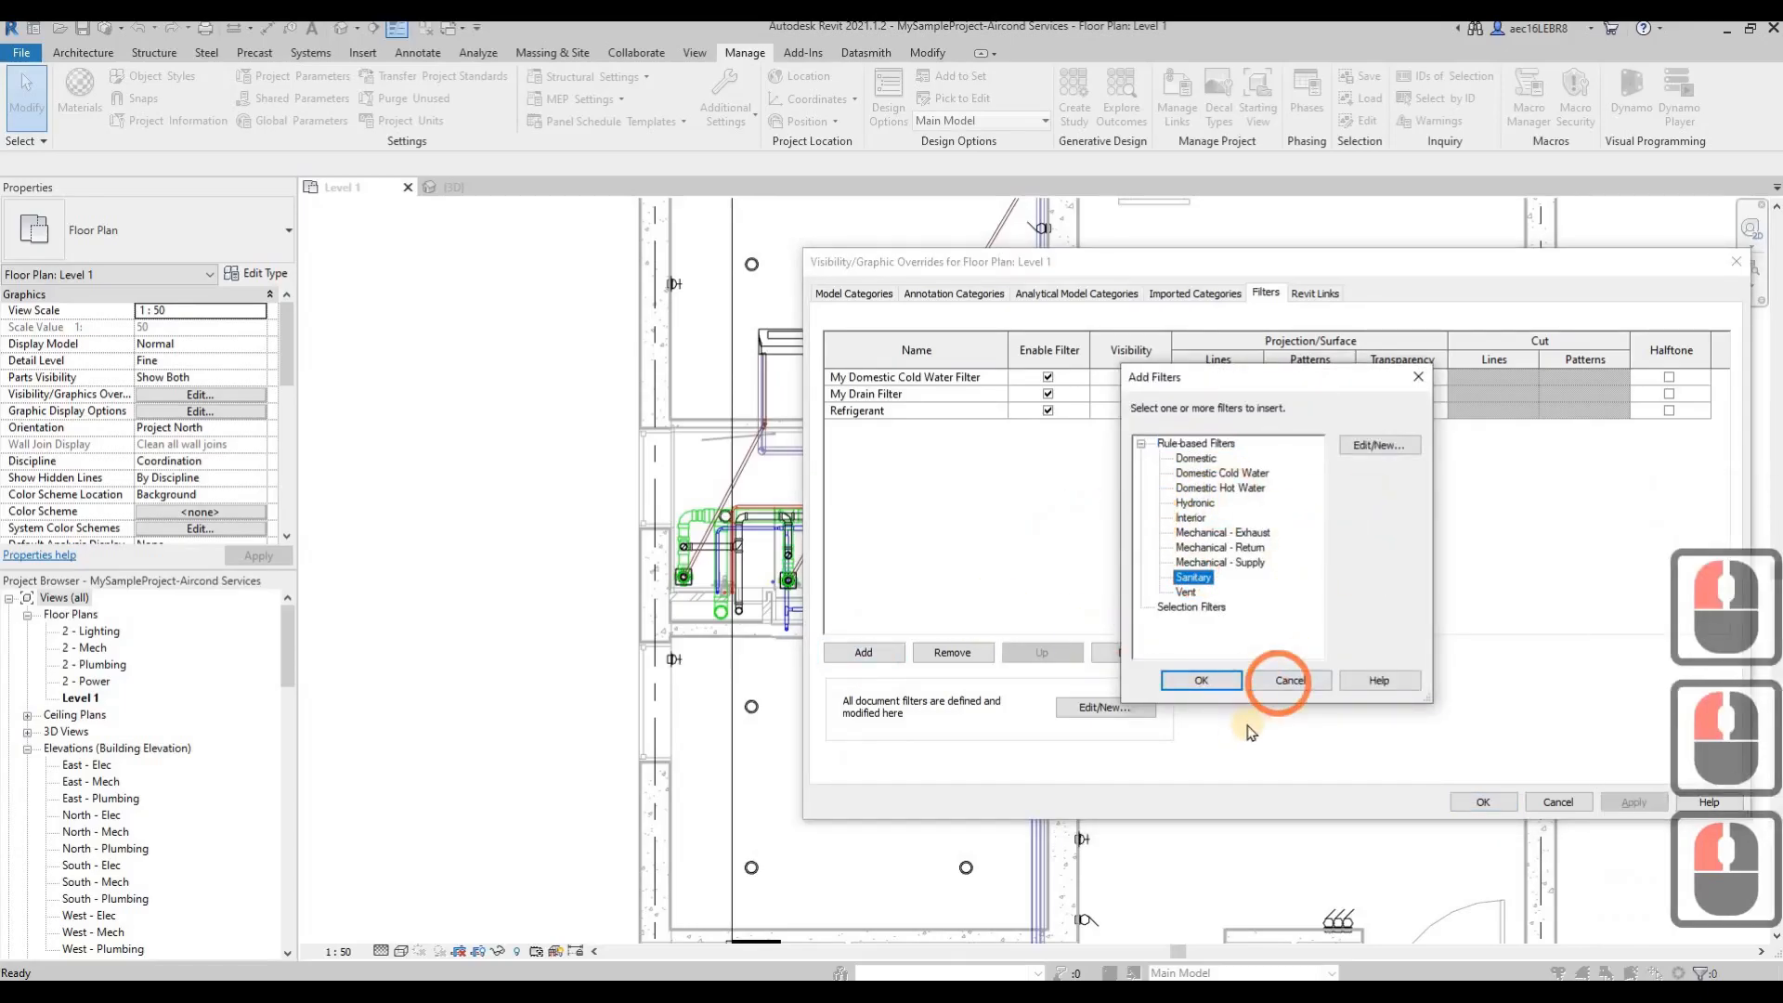
{"action": "left_click", "coordinate": [1201, 681]}
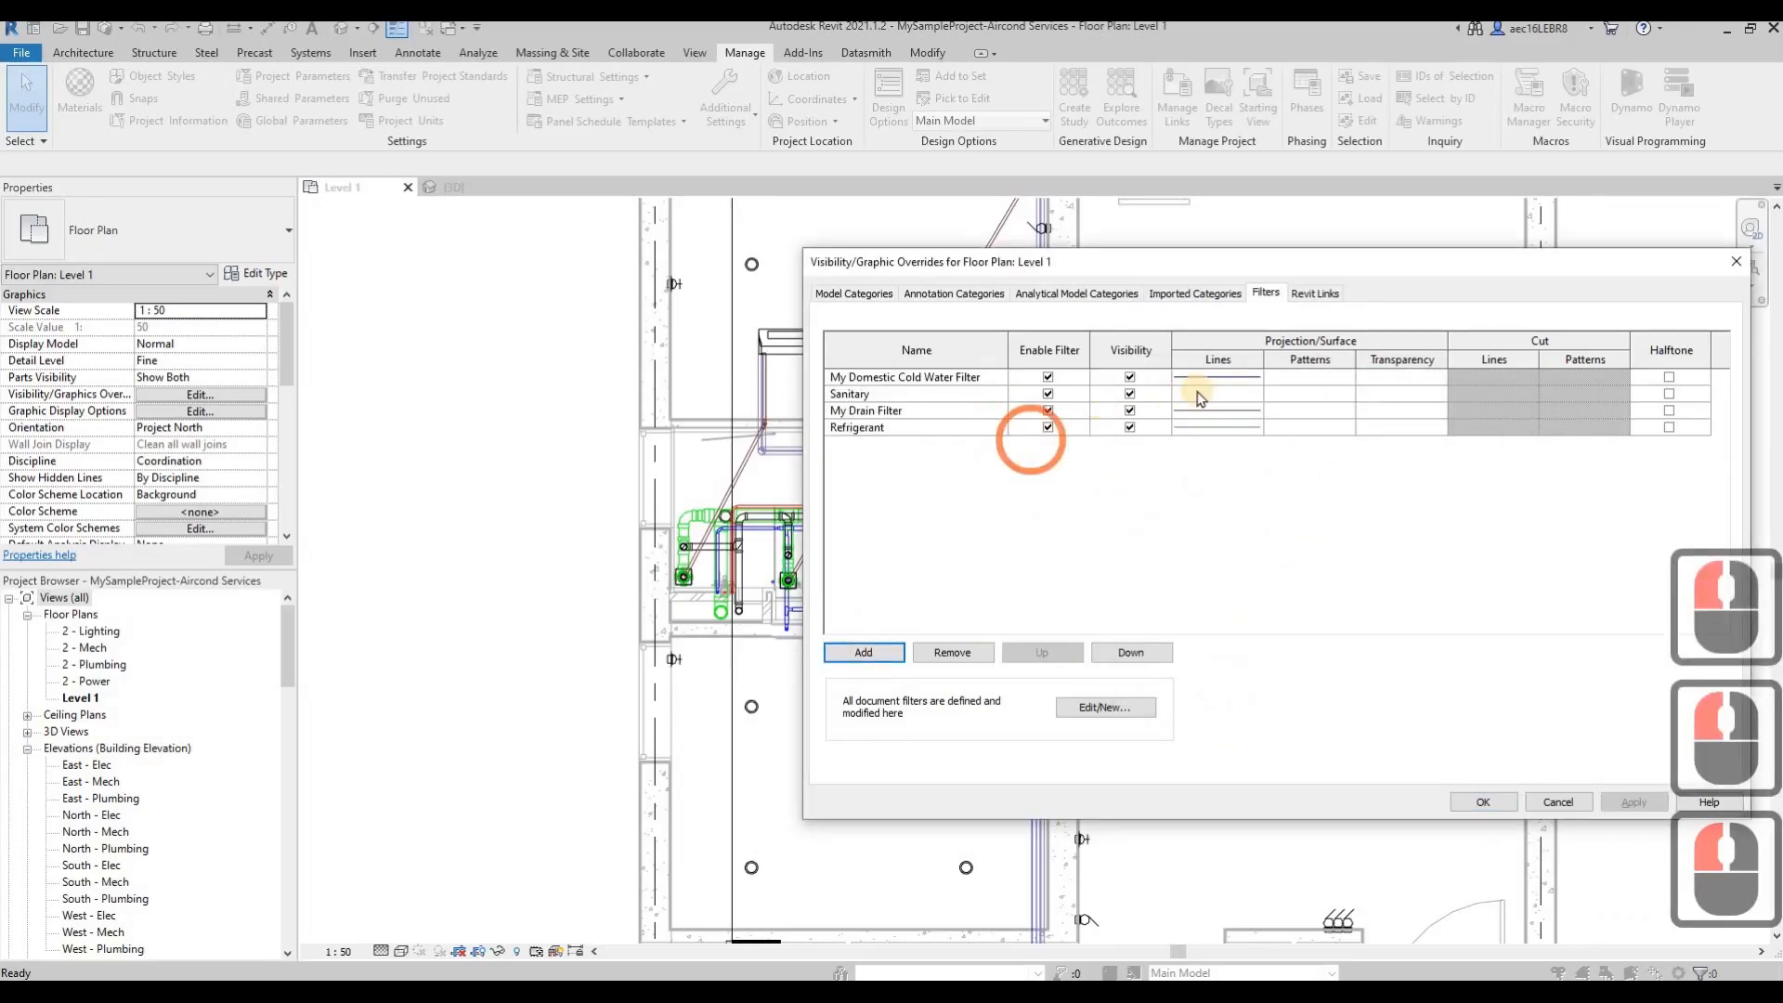
Step: Open the Sanitary filter's definition for editing and check which pipe categories it includes
{"action": "left_click", "coordinate": [964, 398]}
{"action": "left_click", "coordinate": [1105, 707]}
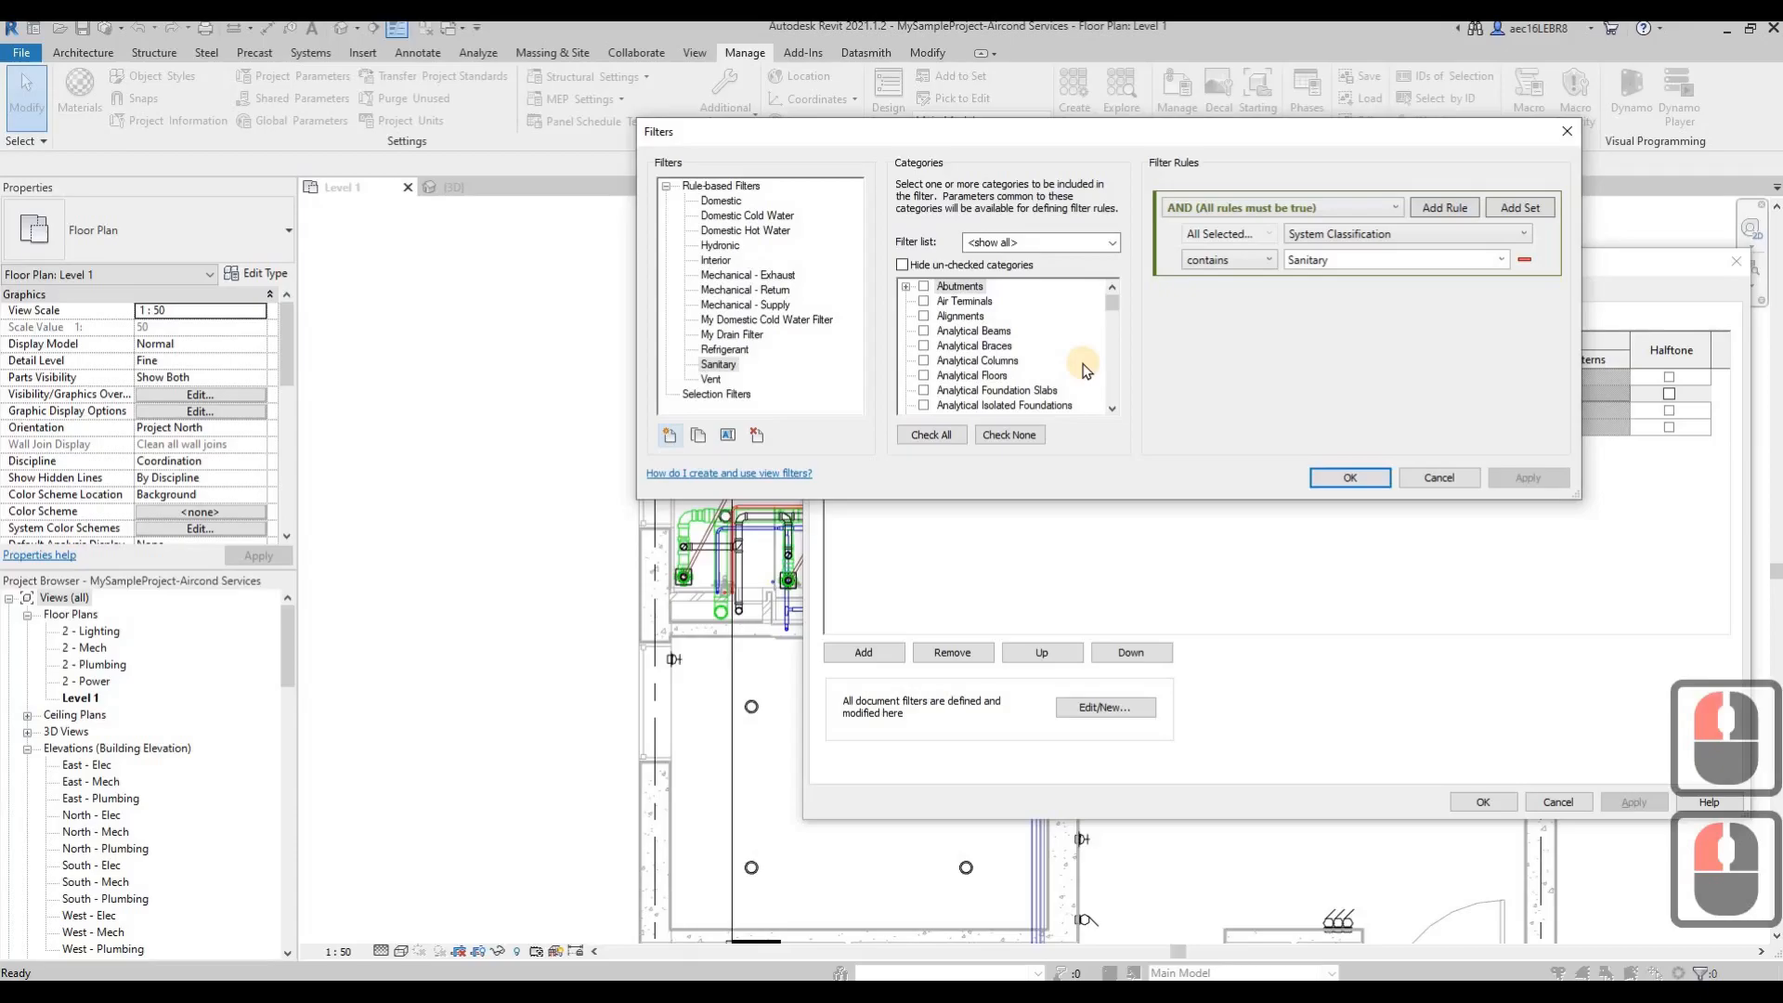
{"action": "scroll", "coordinate": [1085, 370], "scroll_direction": "down", "scroll_amount": 20}
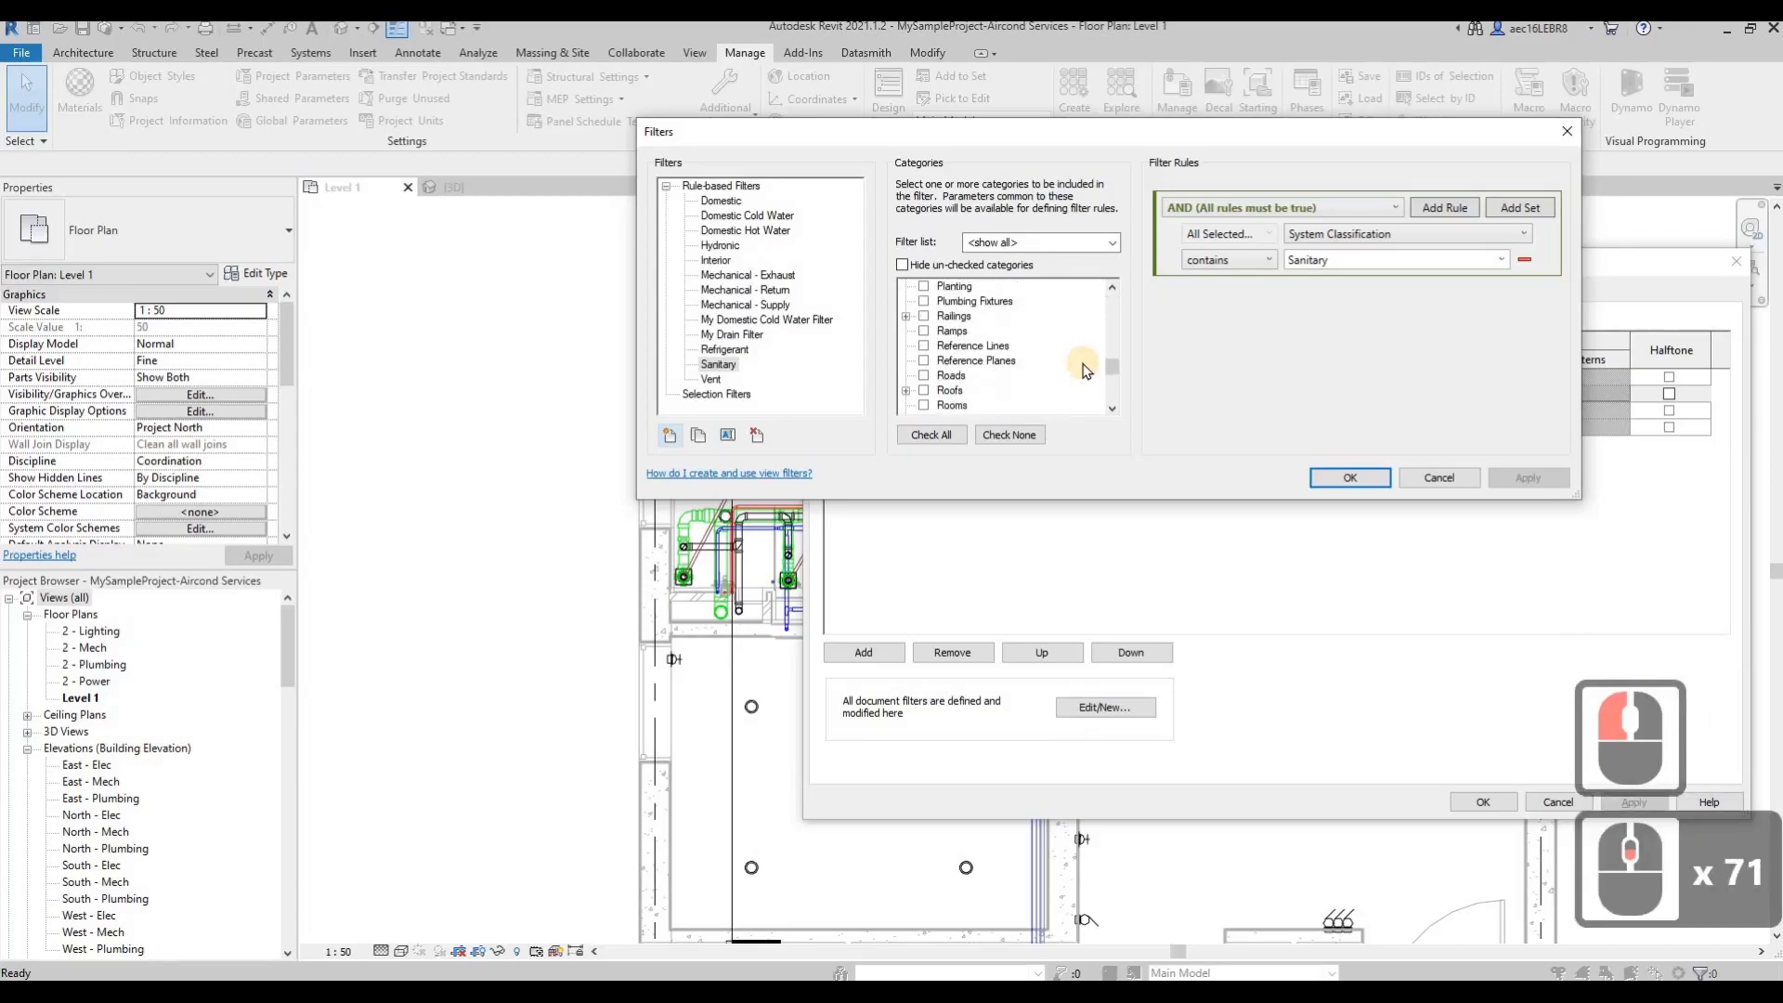
{"action": "scroll", "coordinate": [1085, 370], "scroll_direction": "up", "scroll_amount": 9}
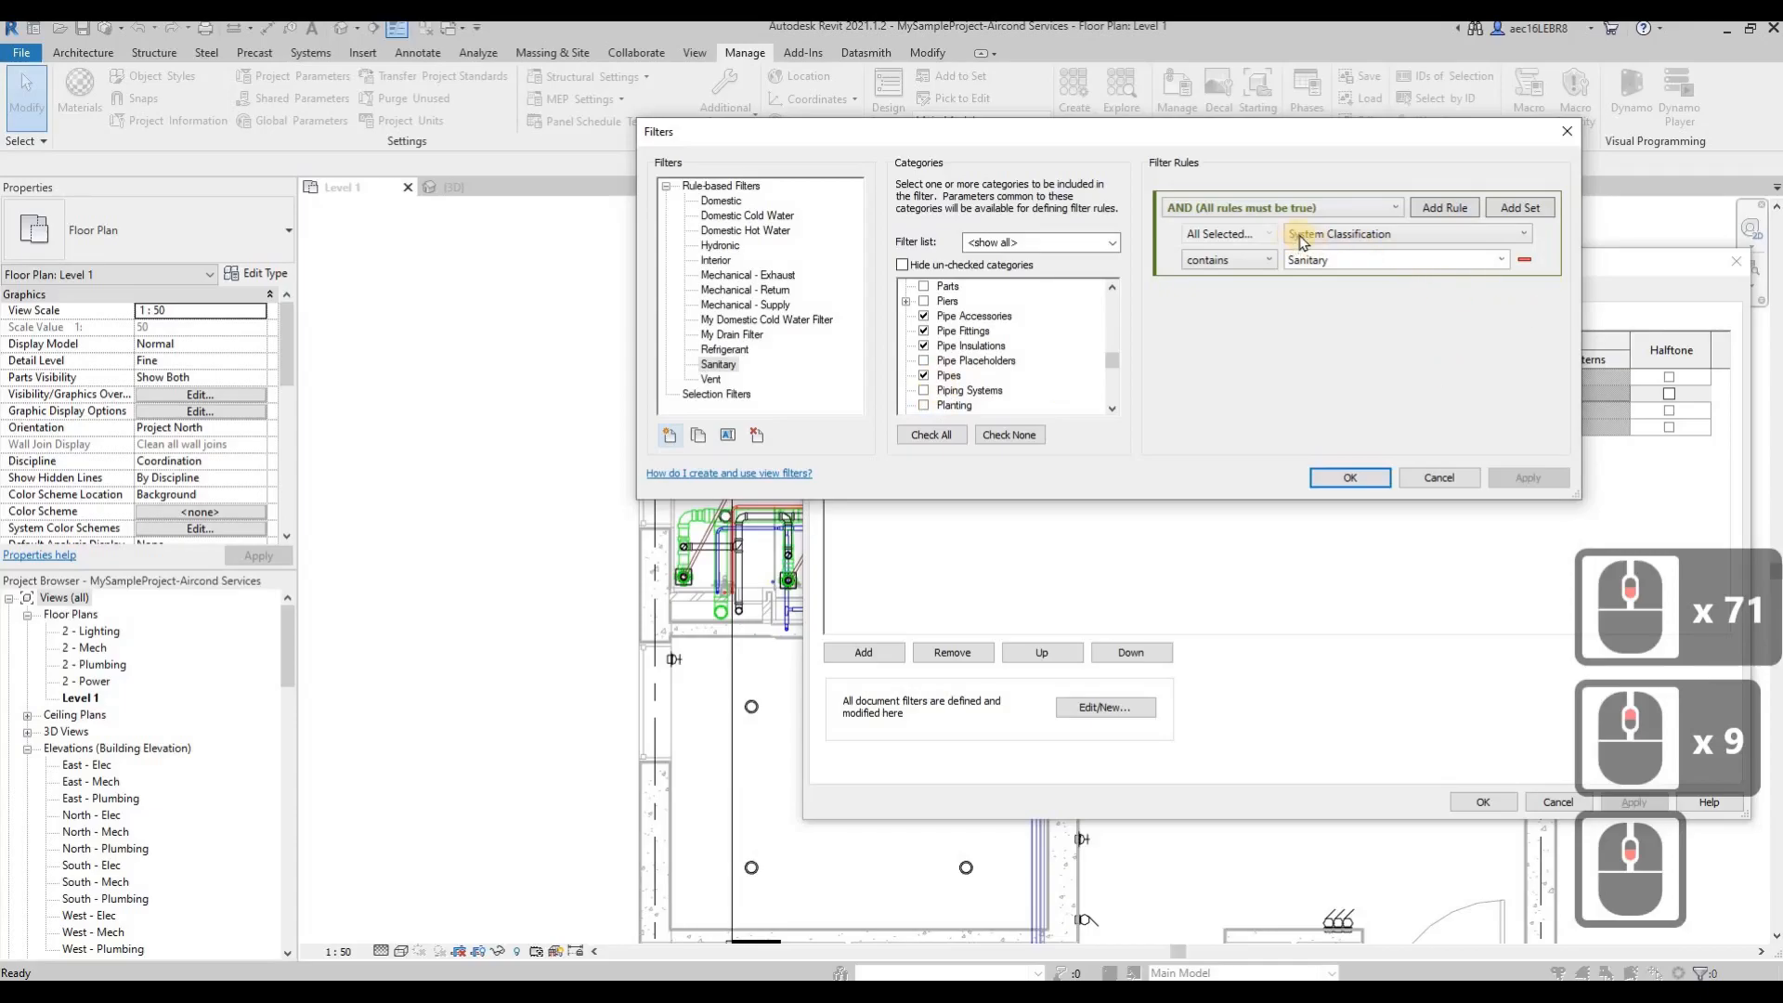
{"action": "left_click", "coordinate": [1461, 243]}
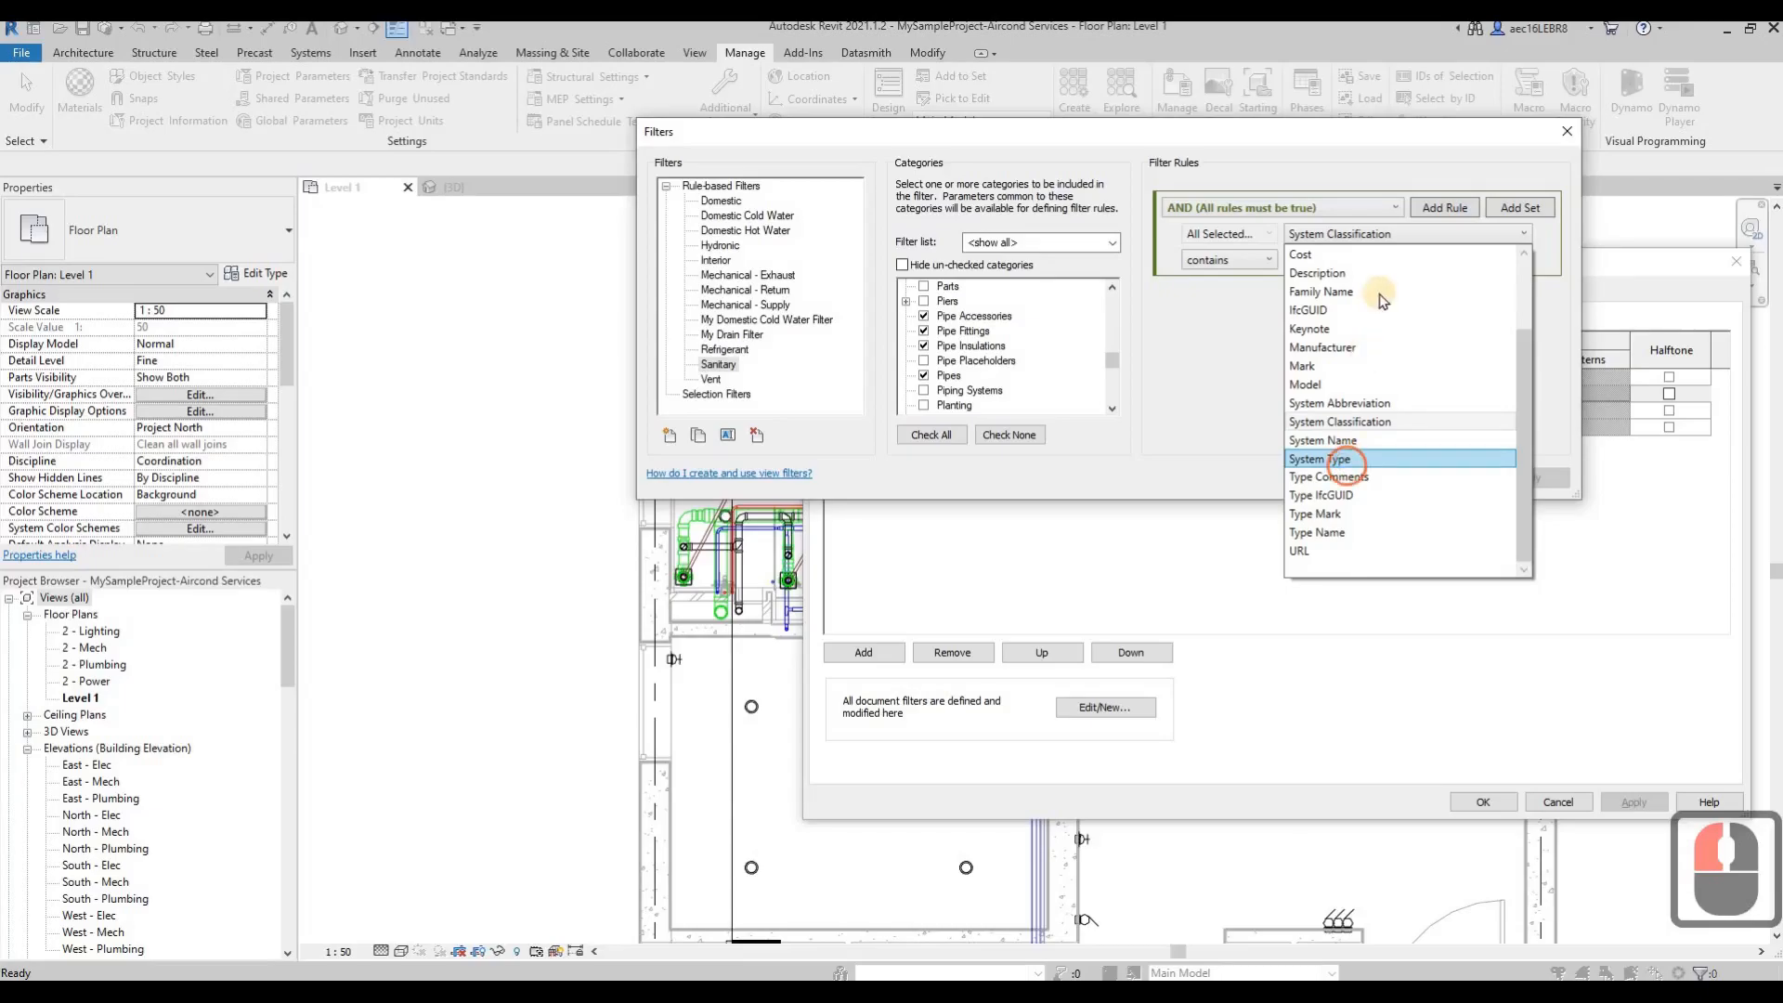
{"action": "left_click", "coordinate": [1338, 459]}
{"action": "left_click", "coordinate": [1500, 260]}
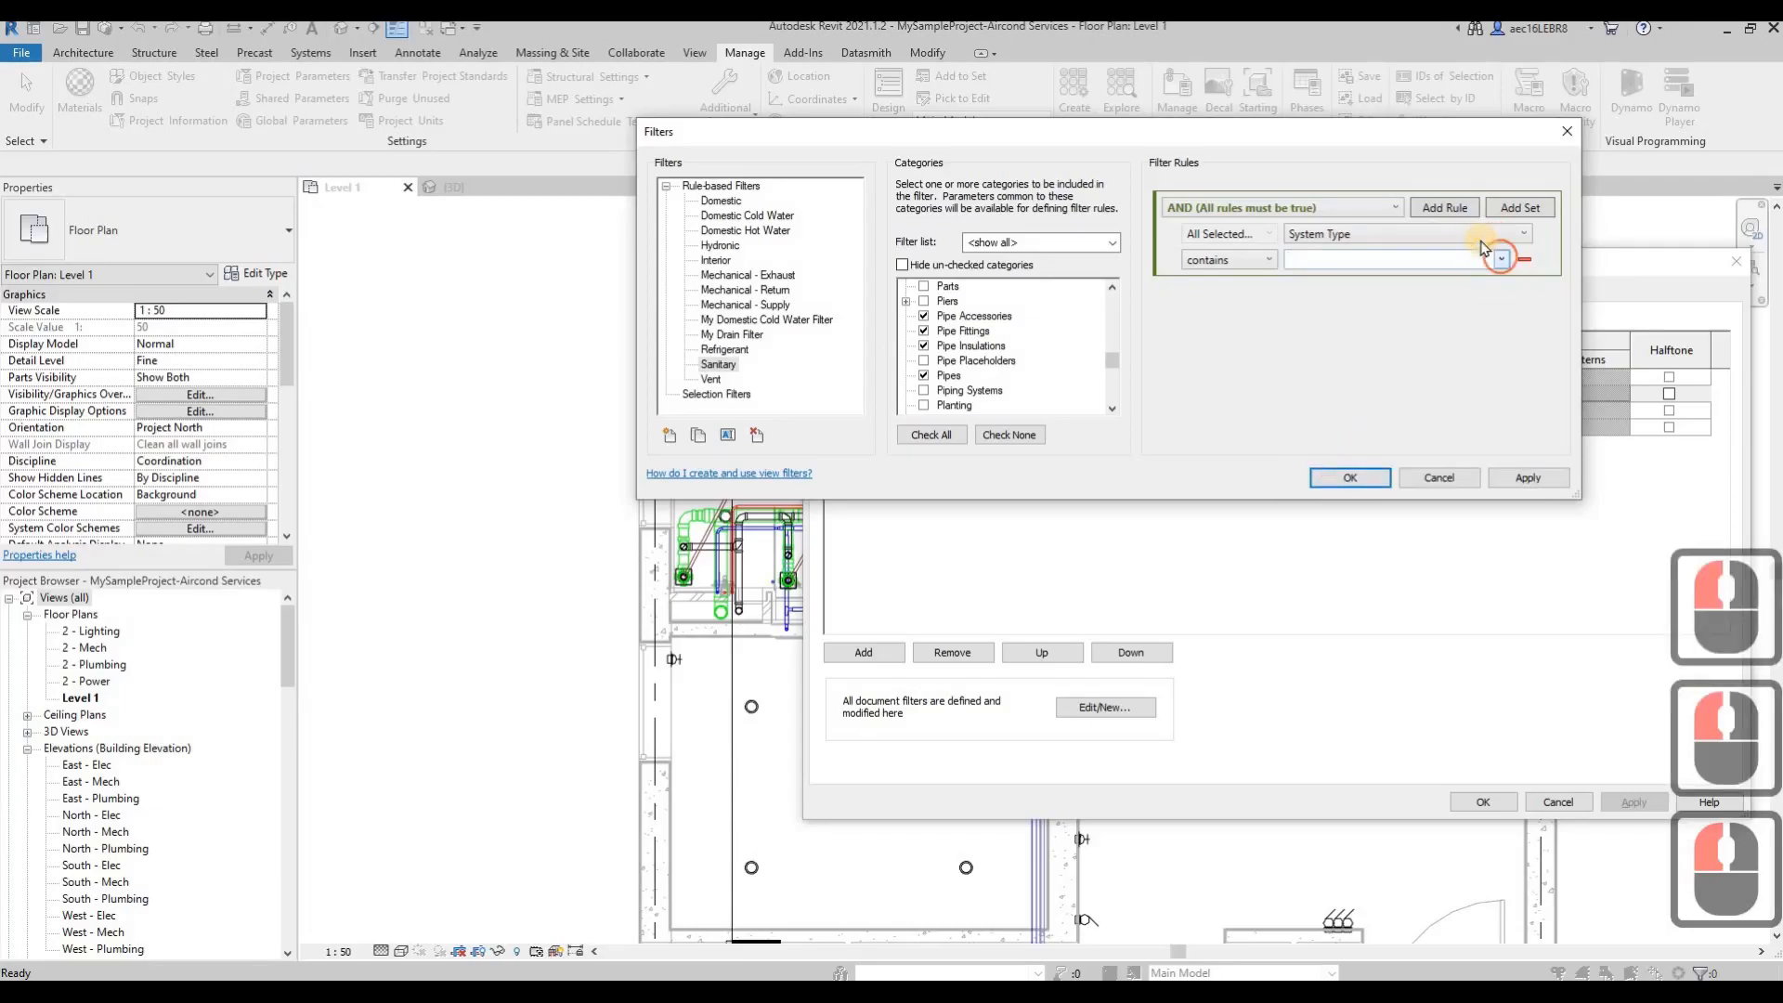
{"action": "left_click", "coordinate": [1475, 238]}
{"action": "left_click", "coordinate": [1371, 291]}
{"action": "left_click", "coordinate": [1528, 263]}
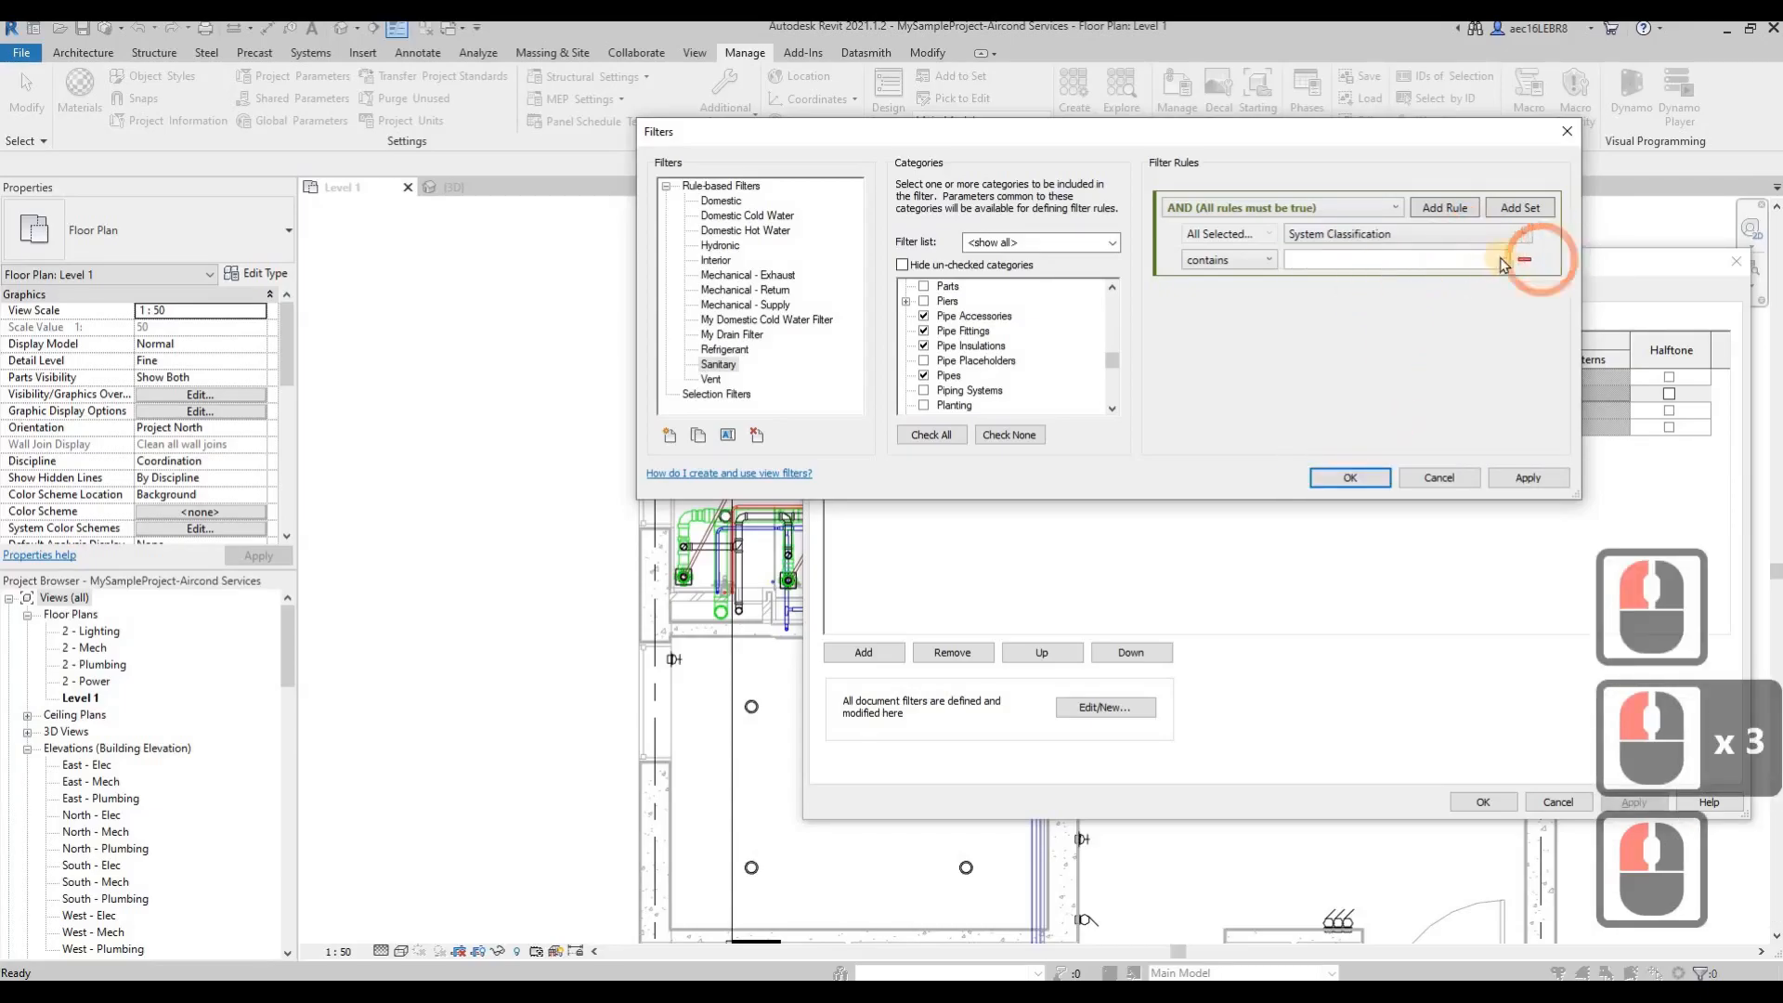
Step: Set the Sanitary filter's rule to System Type equals Sanitary and save the filter definition
{"action": "left_click", "coordinate": [1261, 268]}
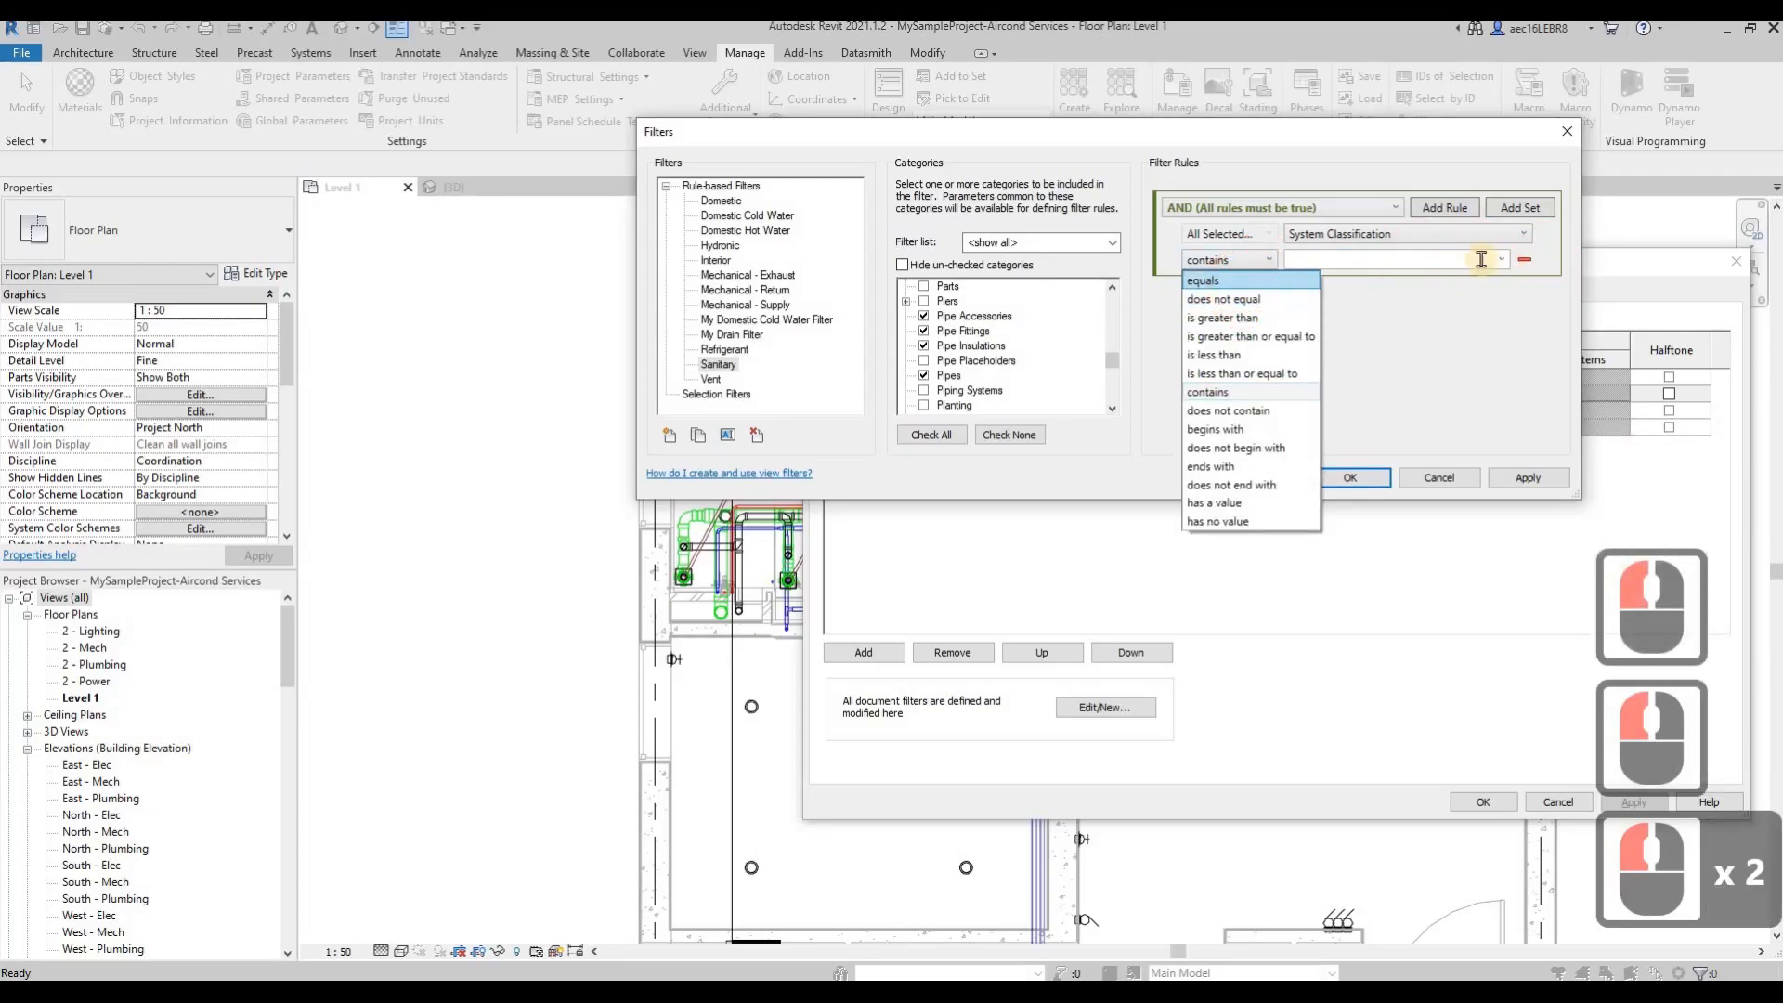
{"action": "left_click", "coordinate": [1217, 279]}
{"action": "left_click", "coordinate": [1502, 260]}
{"action": "left_click", "coordinate": [1501, 262]}
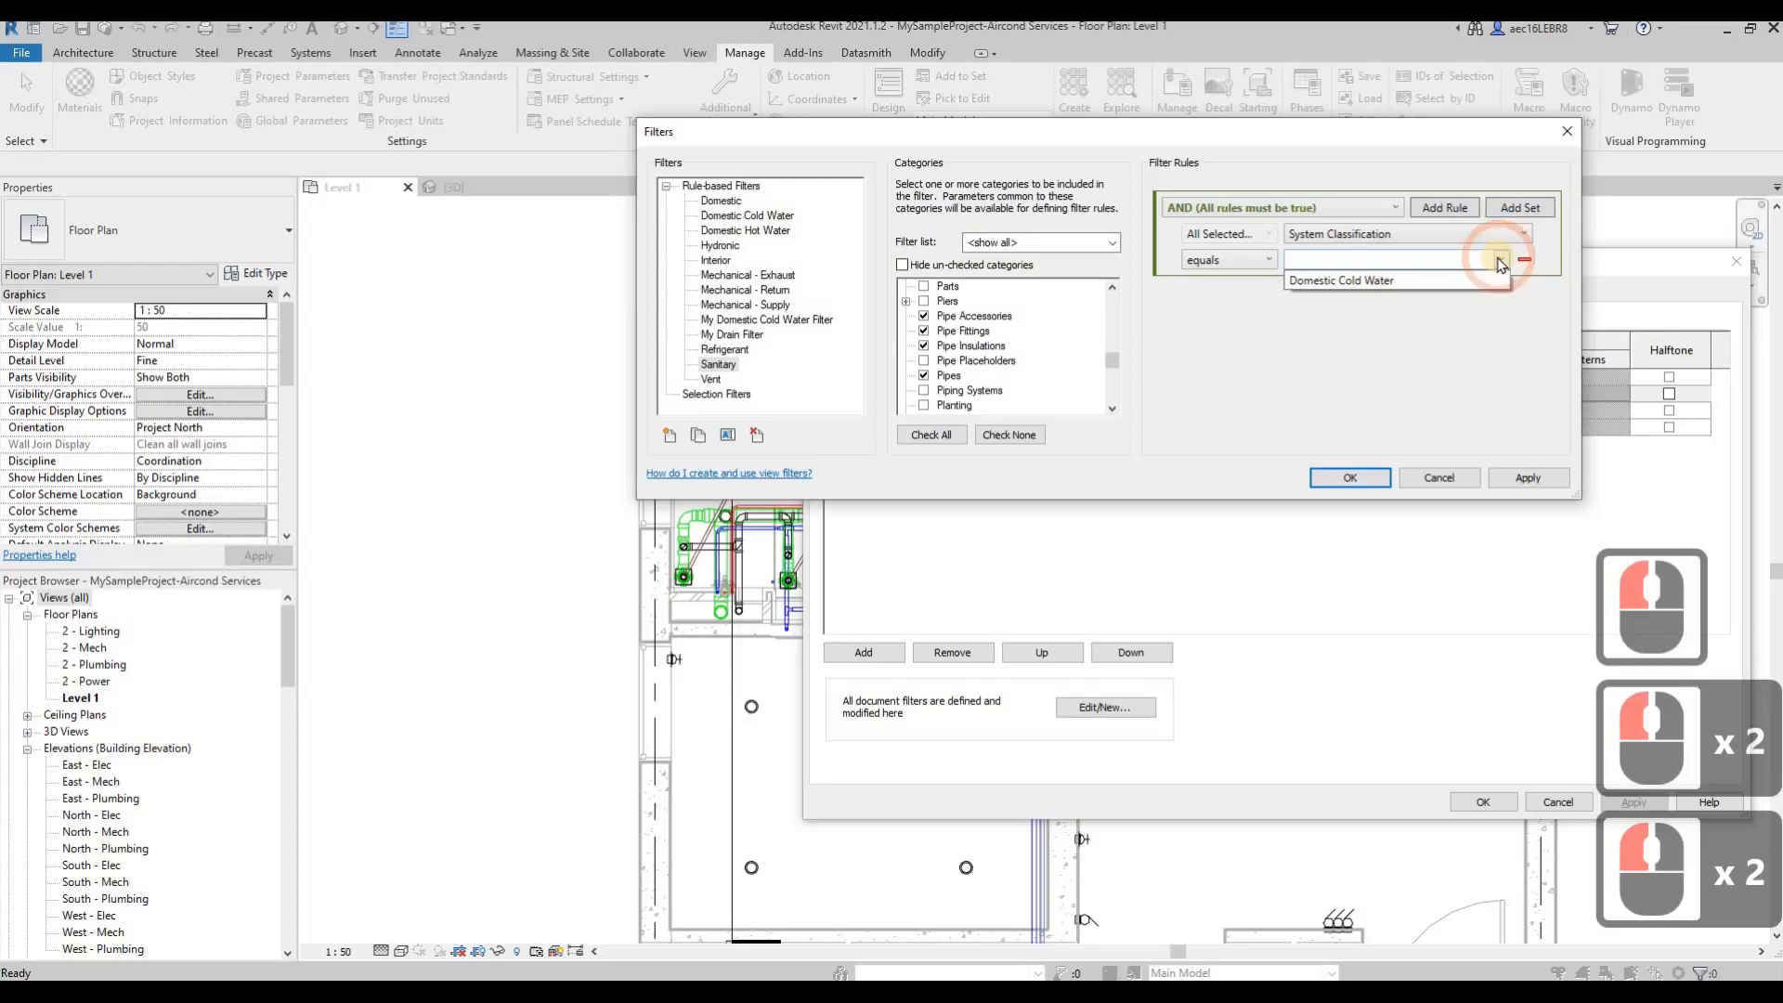
{"action": "left_click", "coordinate": [1502, 262]}
{"action": "left_click", "coordinate": [1497, 234]}
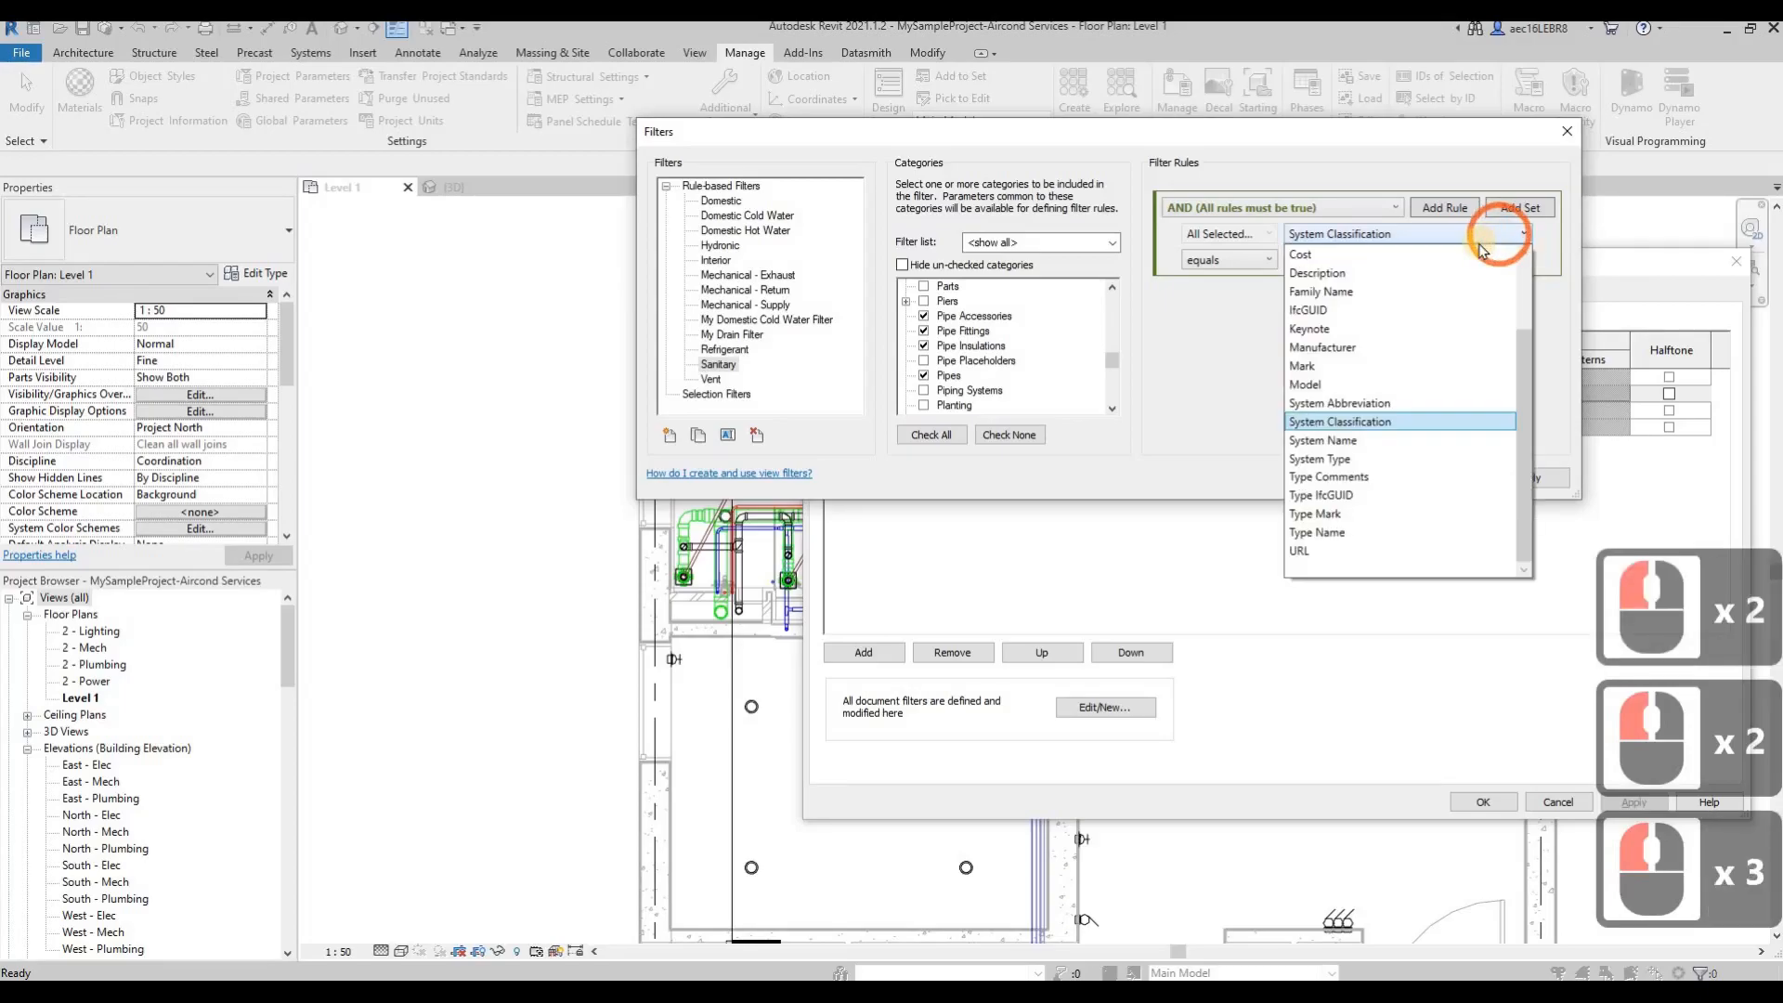
{"action": "left_click", "coordinate": [1362, 459]}
{"action": "left_click", "coordinate": [1476, 260]}
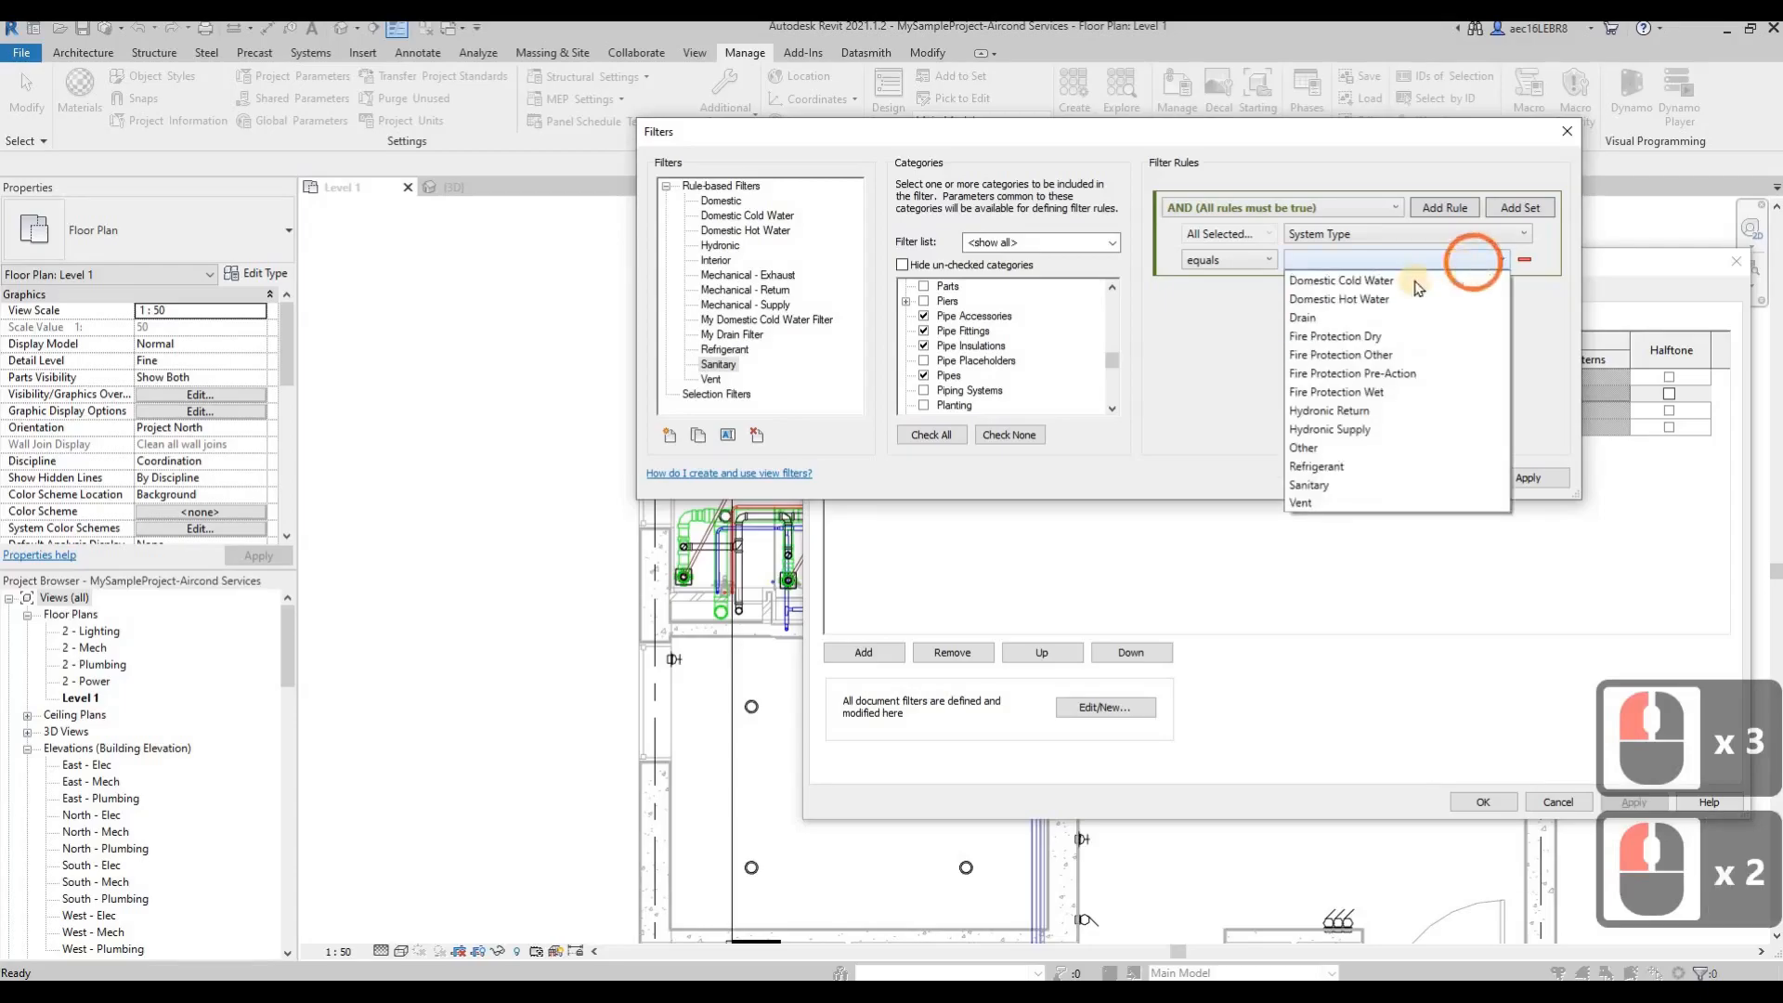
{"action": "left_click", "coordinate": [1340, 486]}
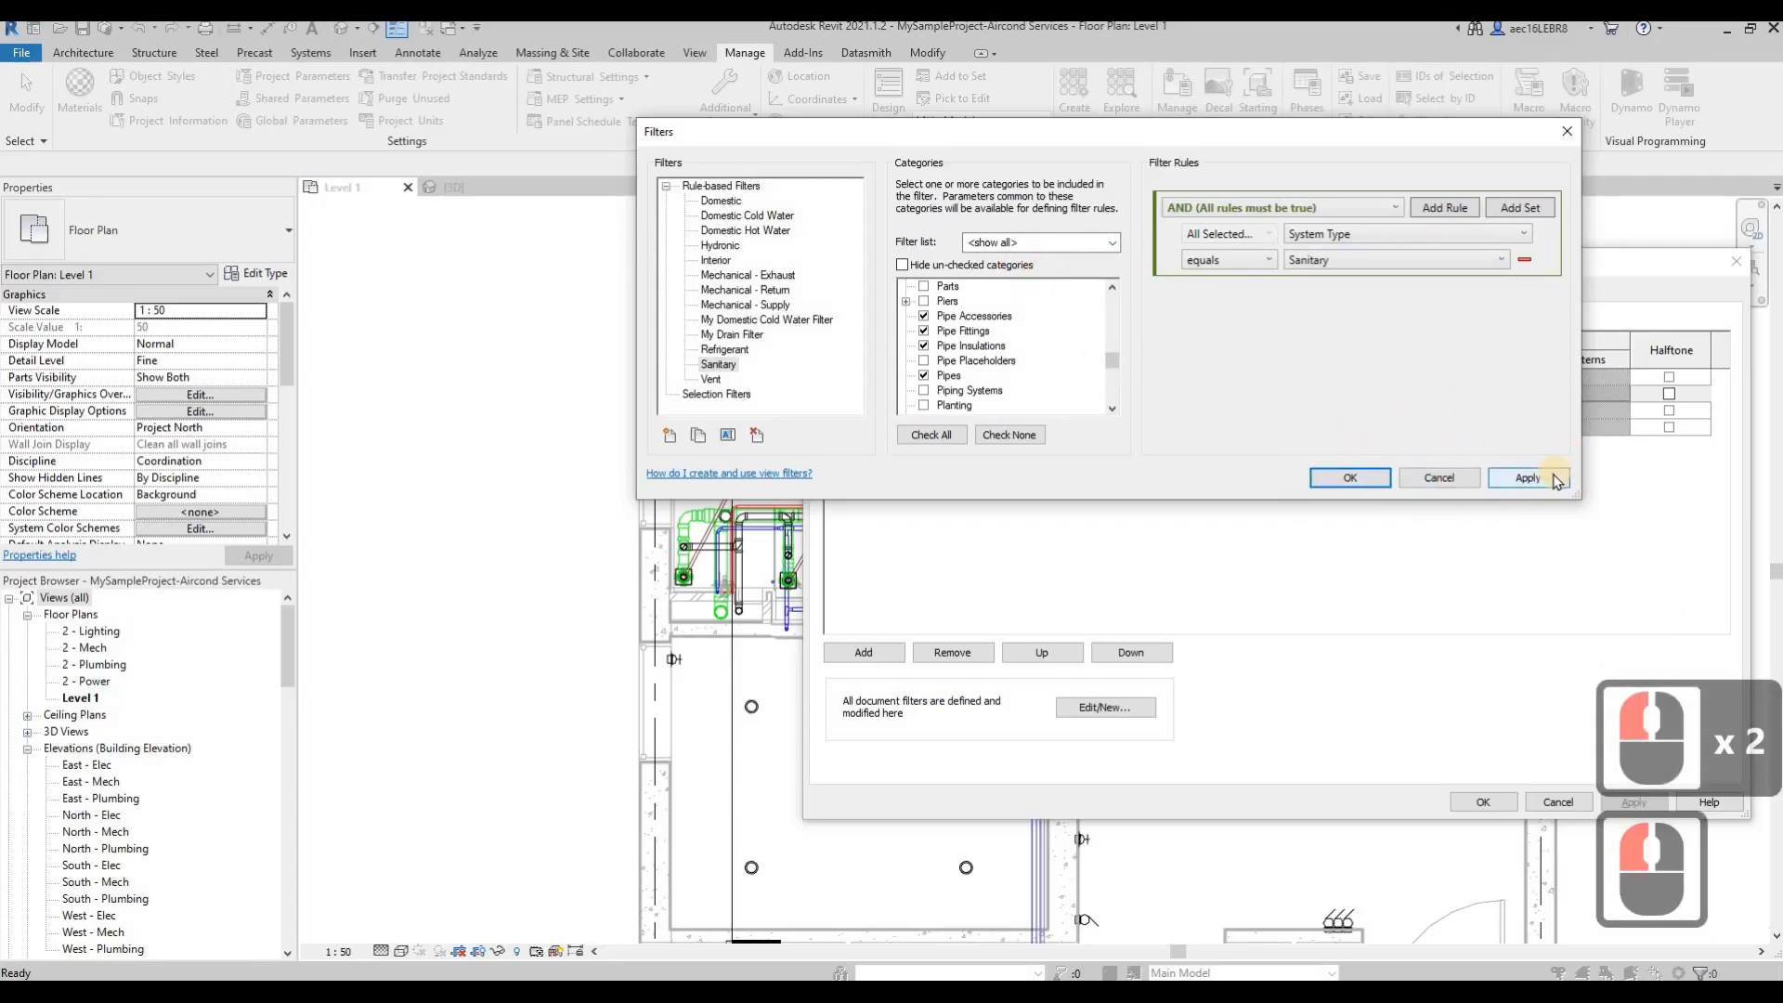
{"action": "left_click", "coordinate": [1528, 478]}
{"action": "left_click", "coordinate": [1324, 479]}
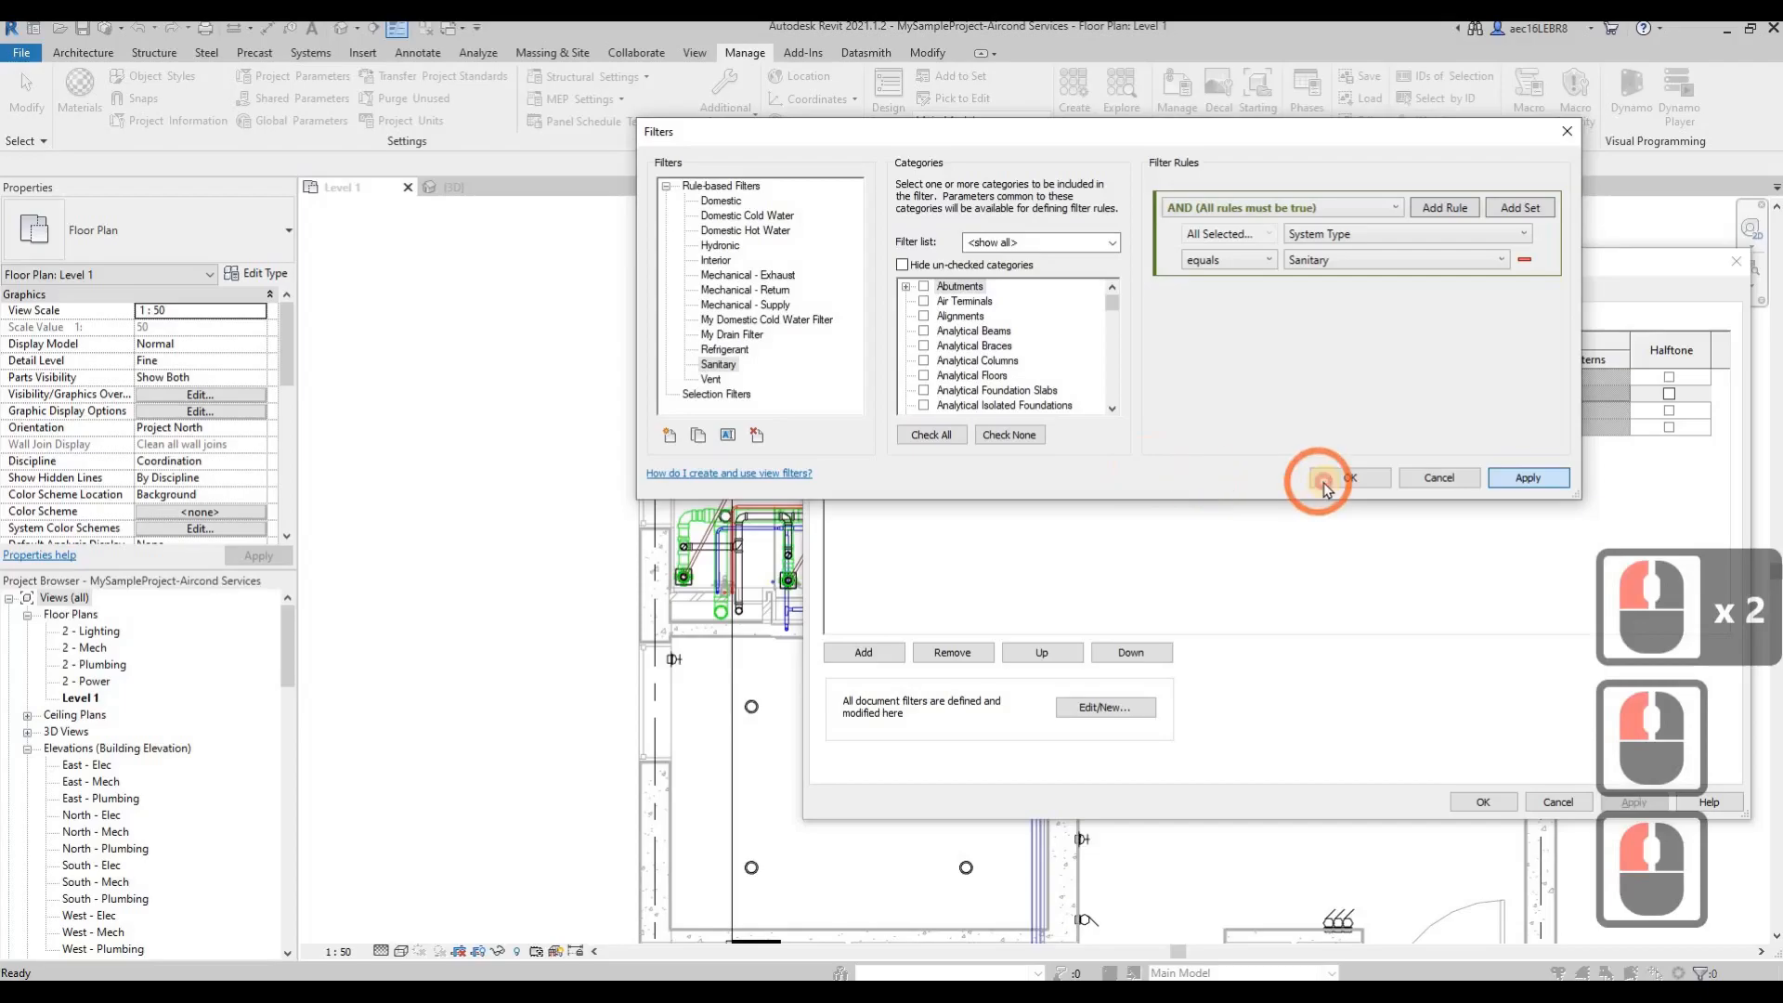
Step: Set the Sanitary filter's projection lines to colour RGB 255-128-064 and weight 1
{"action": "double_click", "coordinate": [1220, 392]}
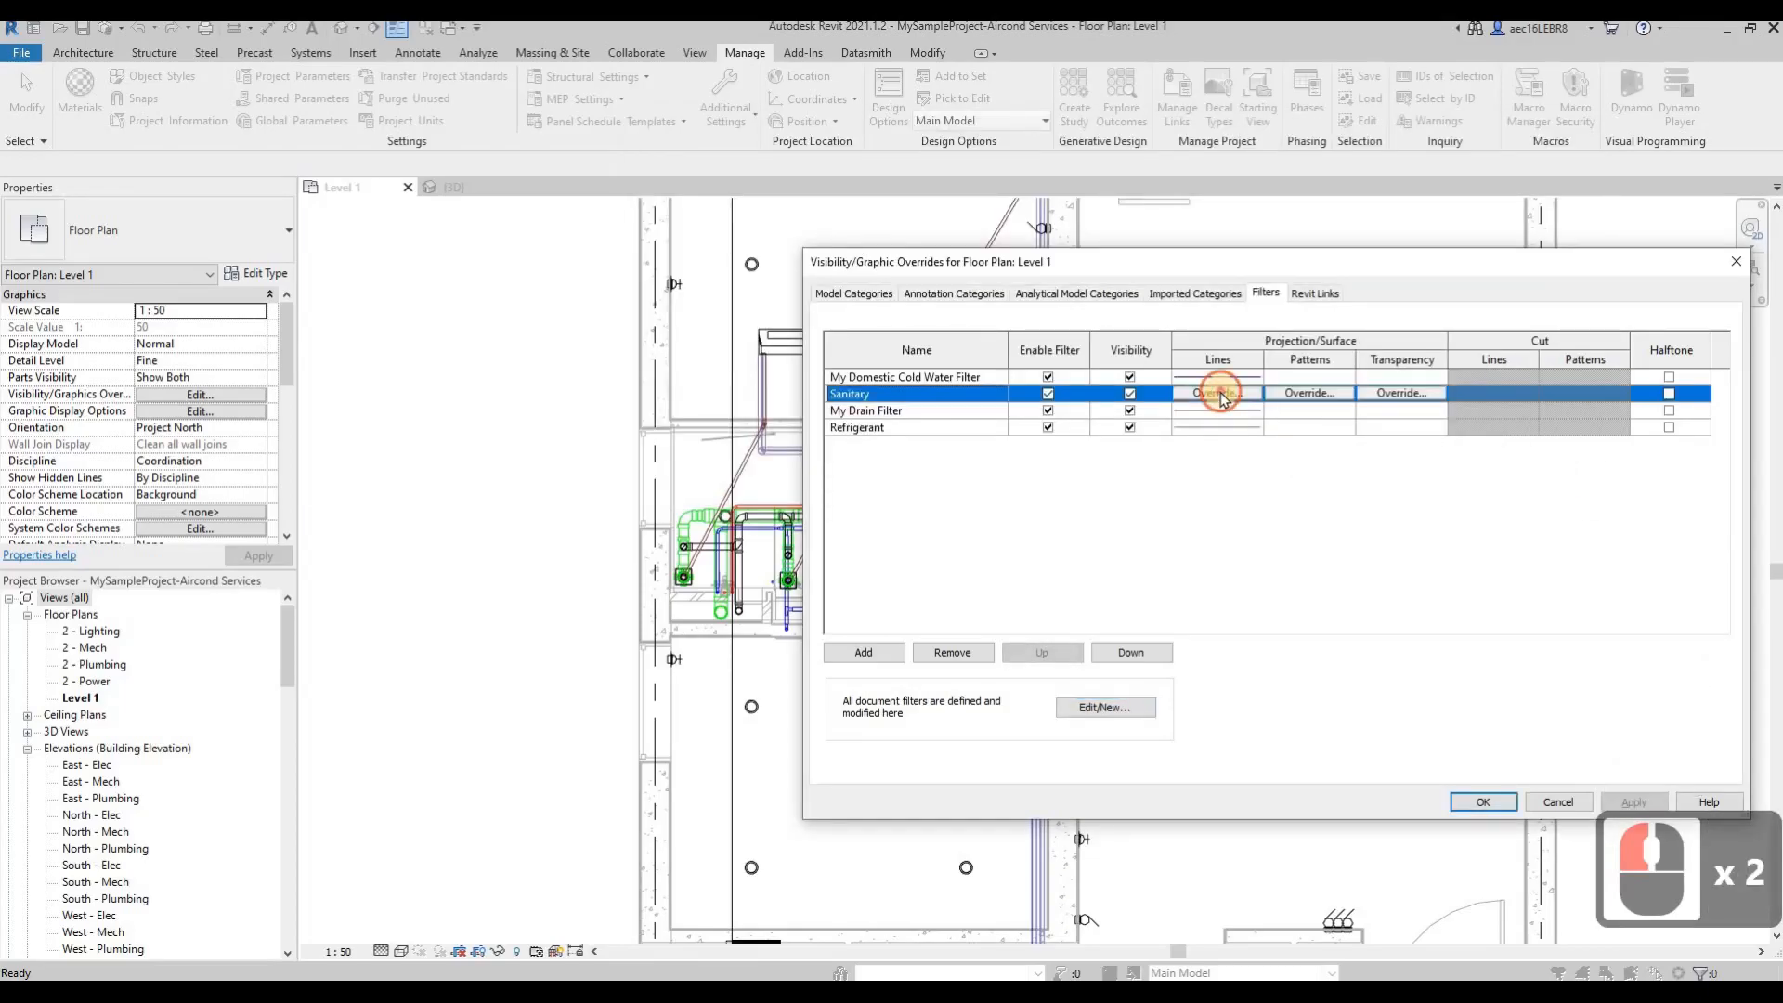
{"action": "double_click", "coordinate": [1221, 392]}
{"action": "left_click", "coordinate": [1413, 563]}
{"action": "left_click", "coordinate": [1374, 535]}
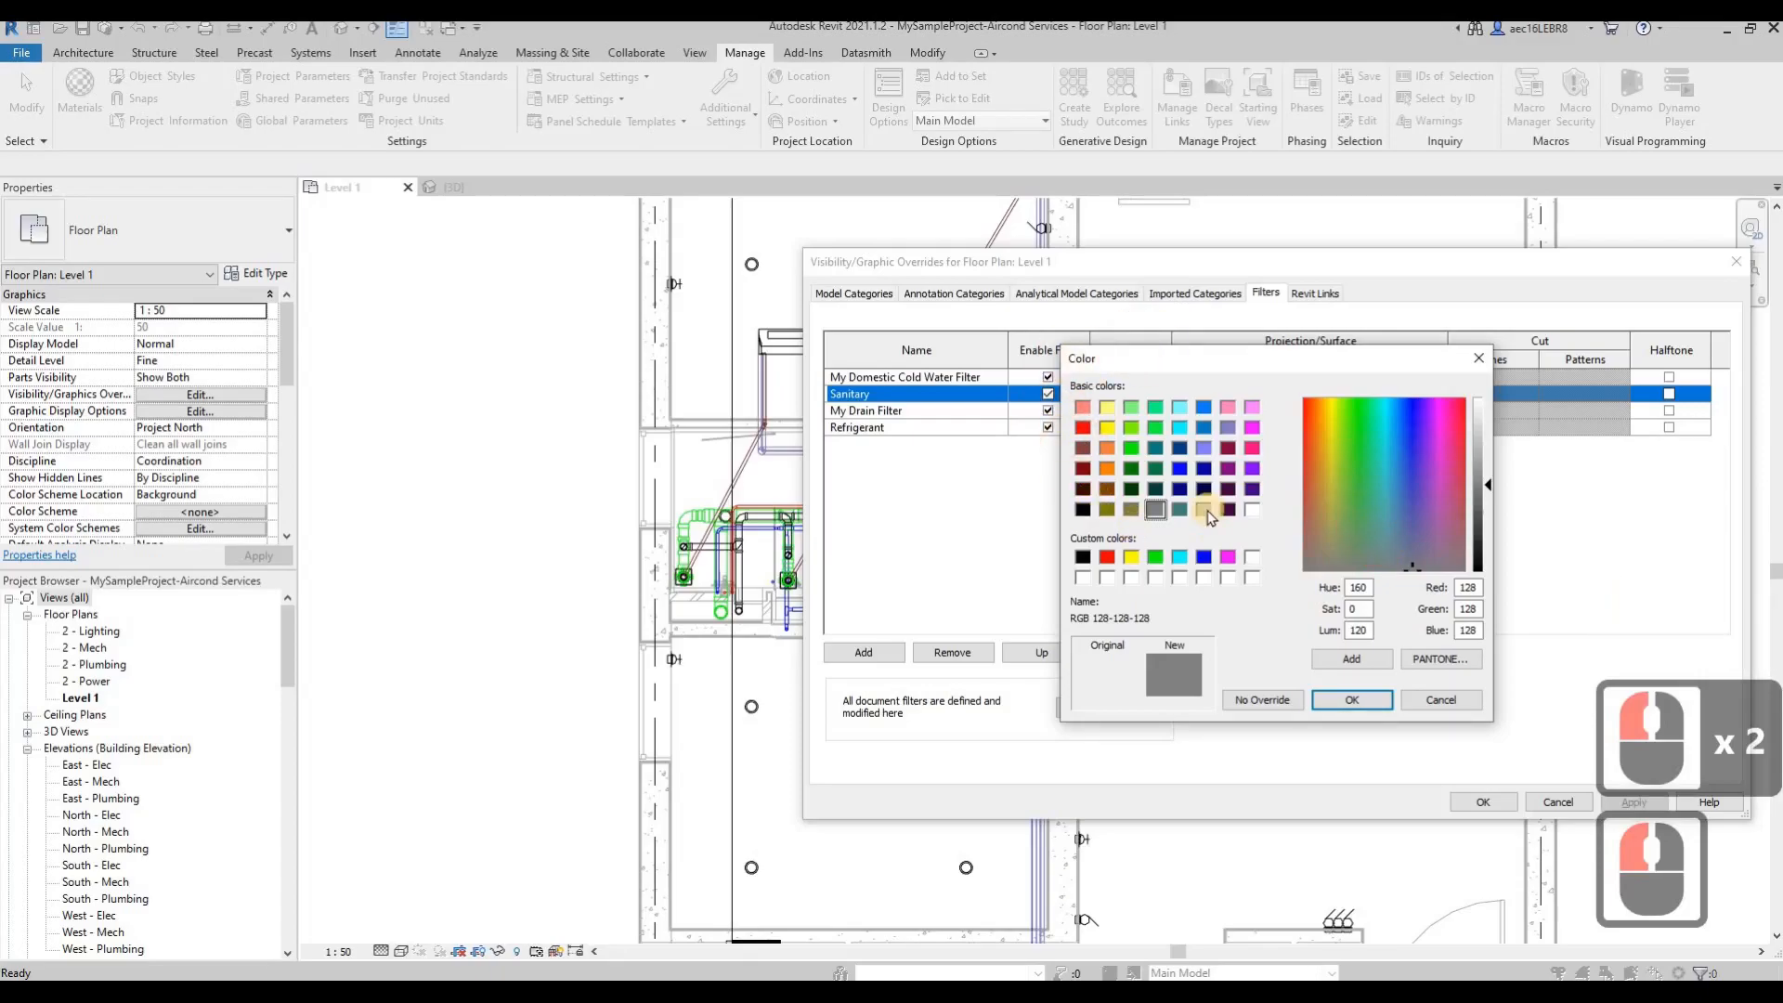
{"action": "left_click", "coordinate": [1107, 448]}
{"action": "left_click", "coordinate": [1347, 702]}
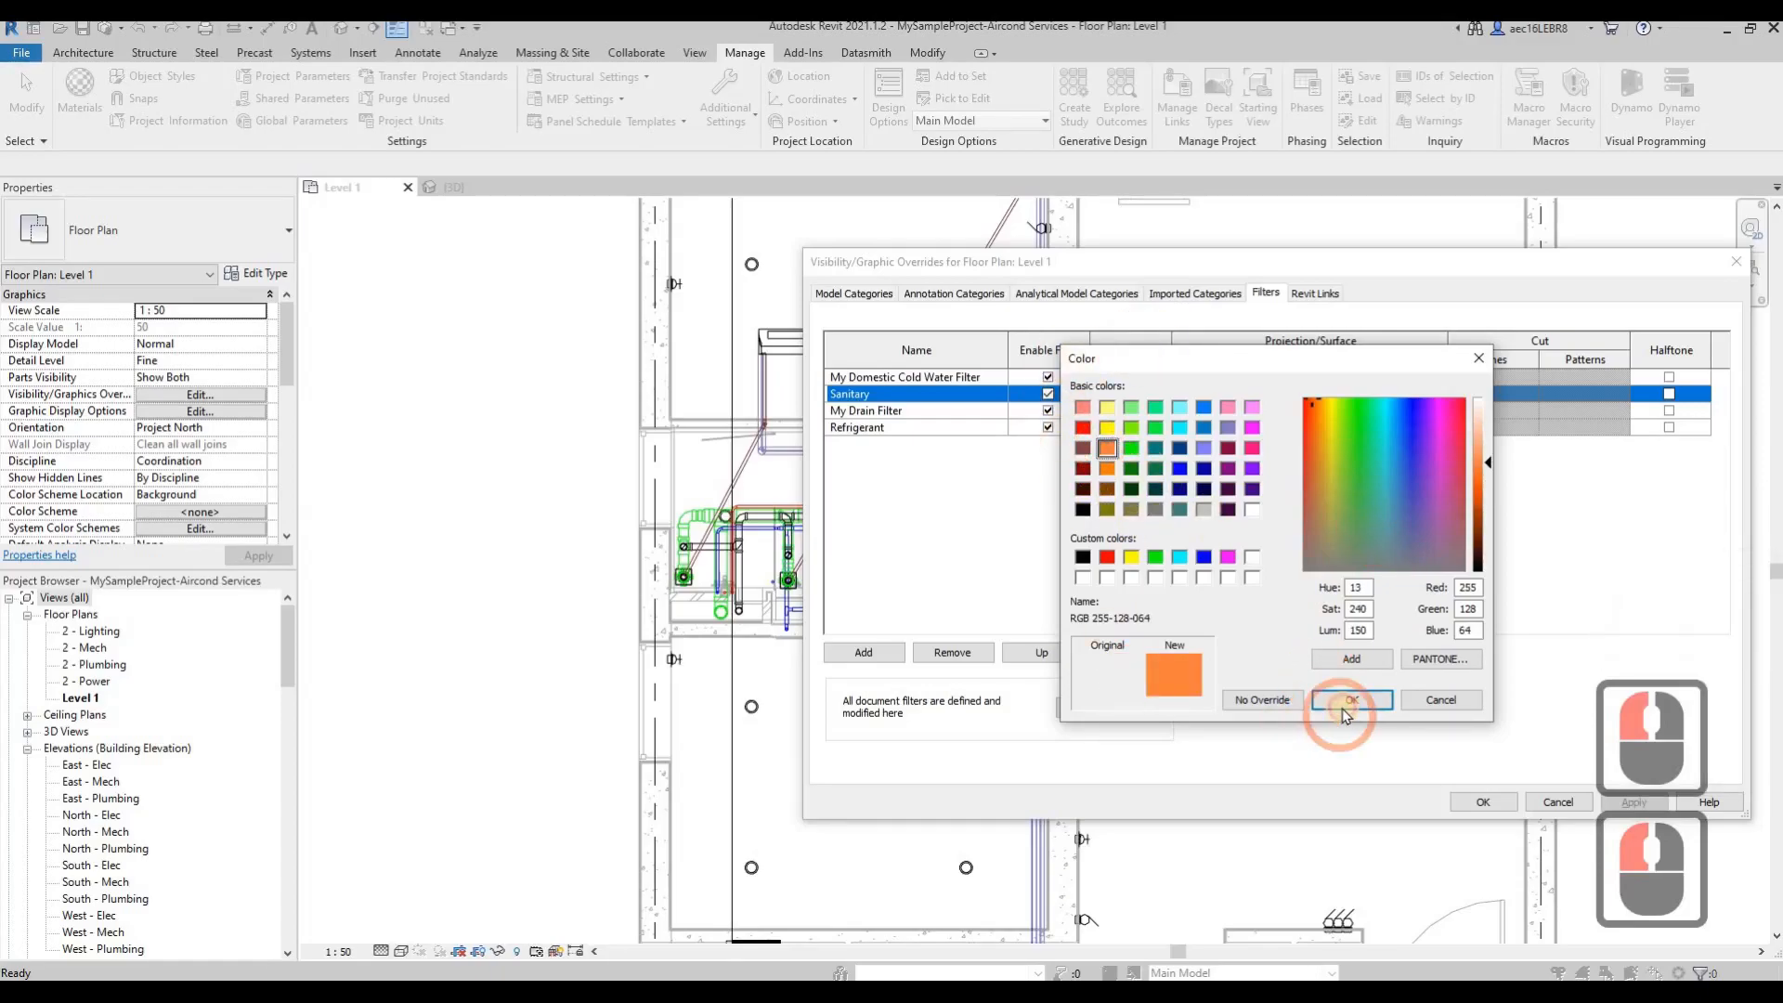
{"action": "left_click", "coordinate": [1300, 563]}
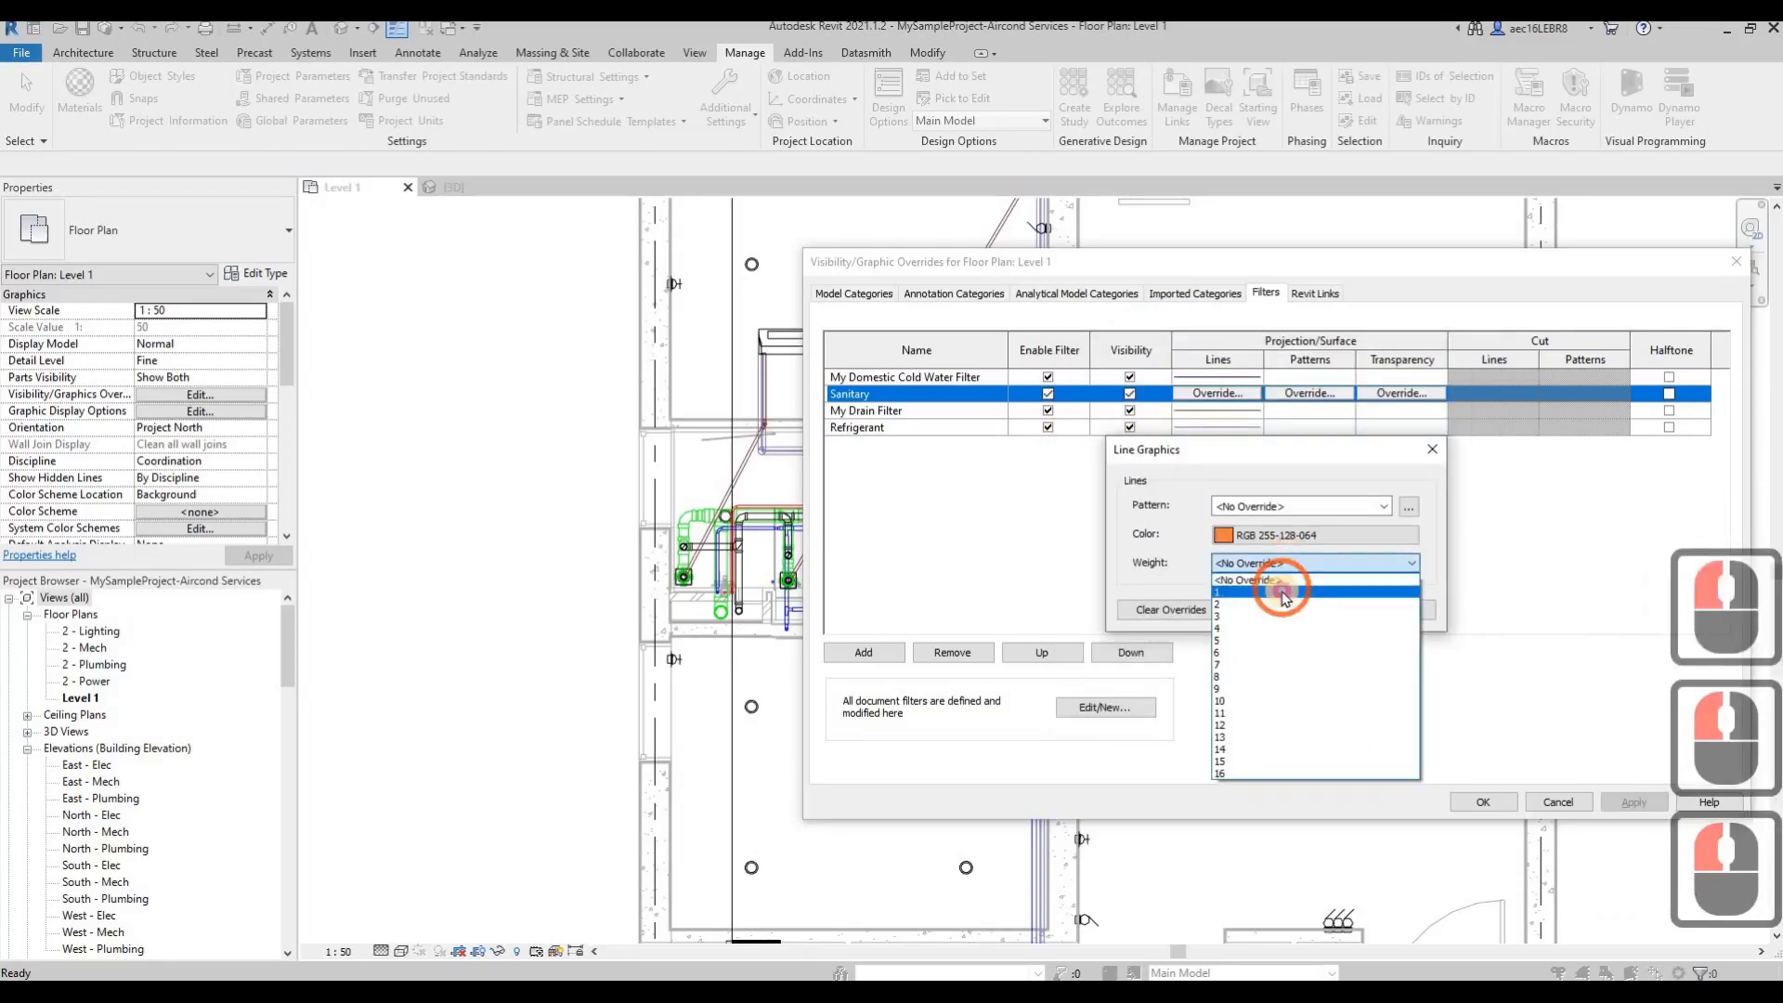
{"action": "left_click", "coordinate": [1310, 594]}
{"action": "left_click", "coordinate": [1323, 609]}
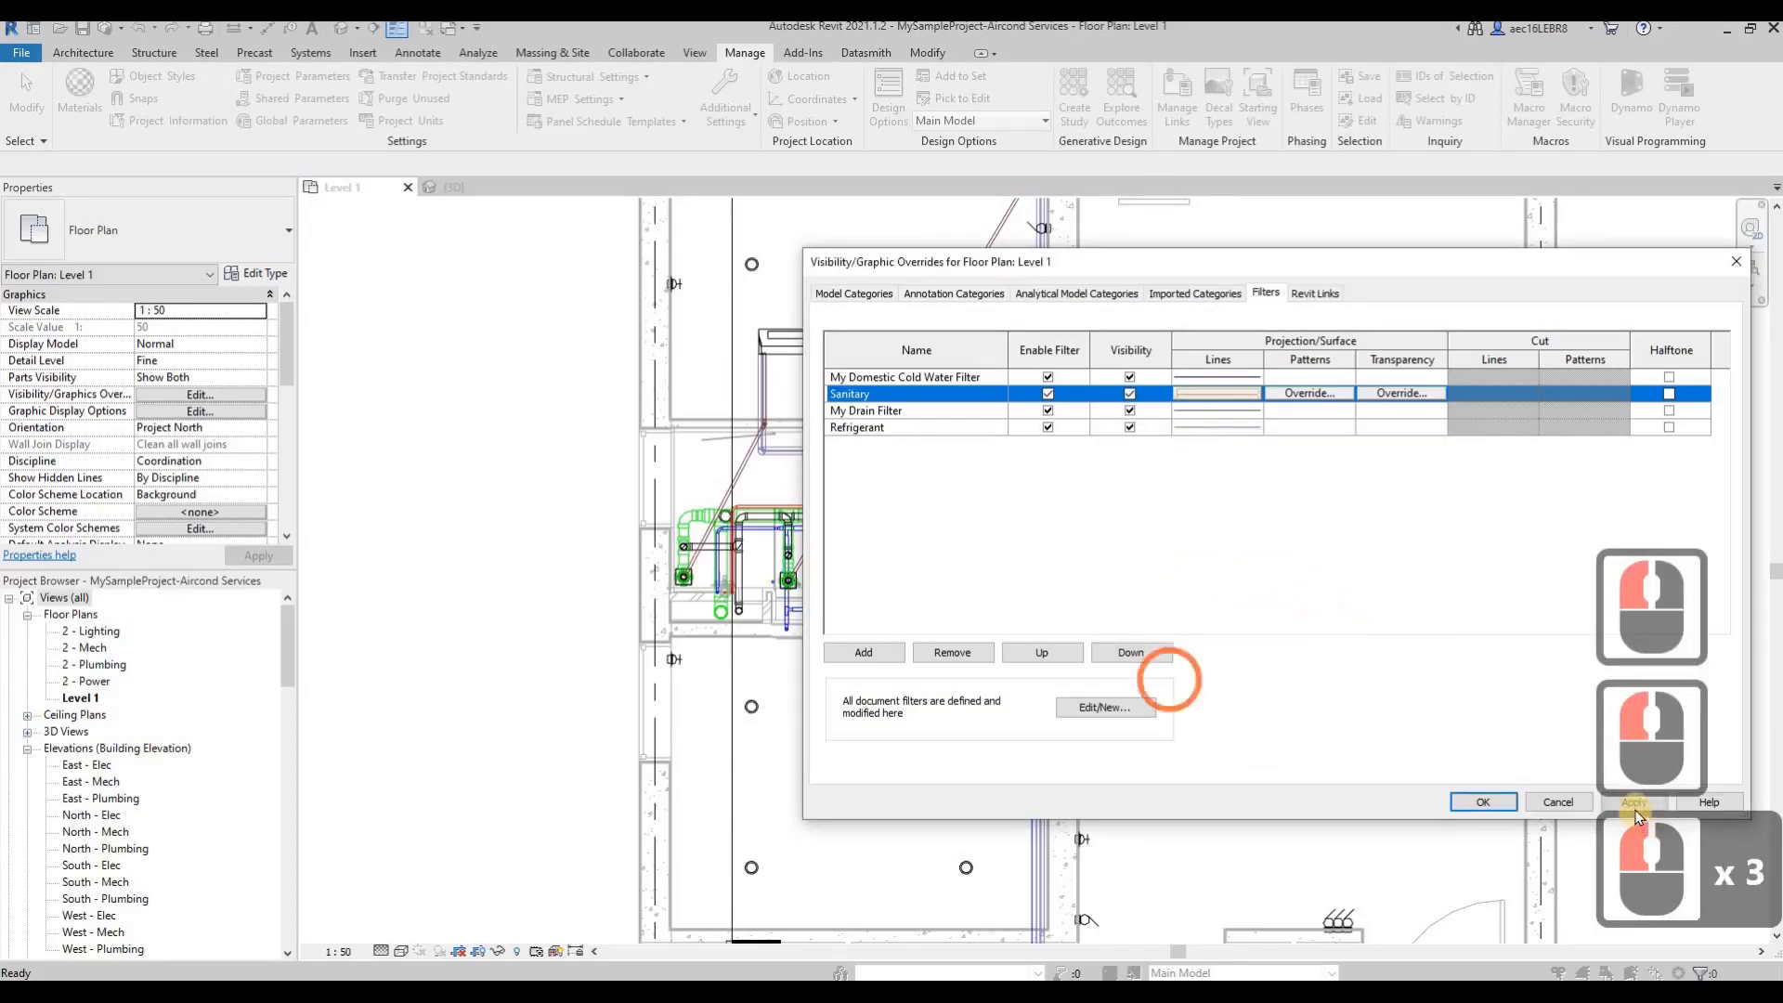
Step: Apply the Sanitary filter's line overrides and check the recoloured sanitary pipes in the Level 1 plan
{"action": "left_click", "coordinate": [1502, 804]}
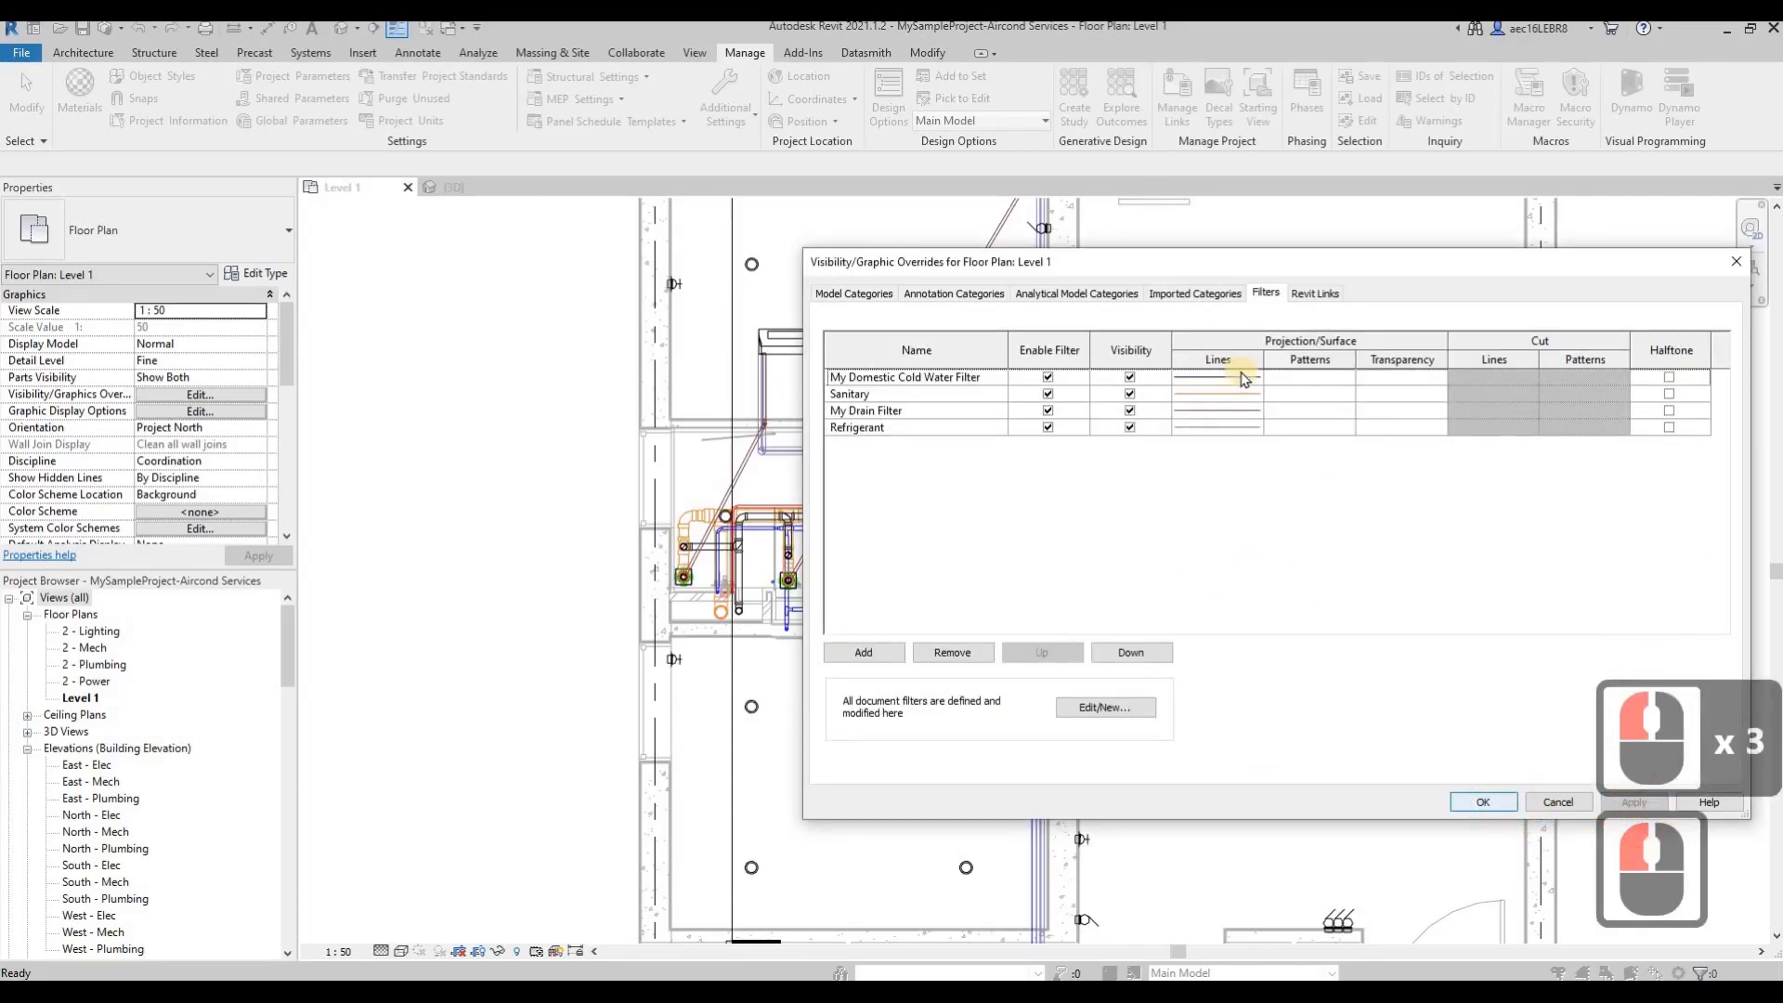
{"action": "left_click_drag", "start_coordinate": [333, 492], "coordinate": [397, 359]}
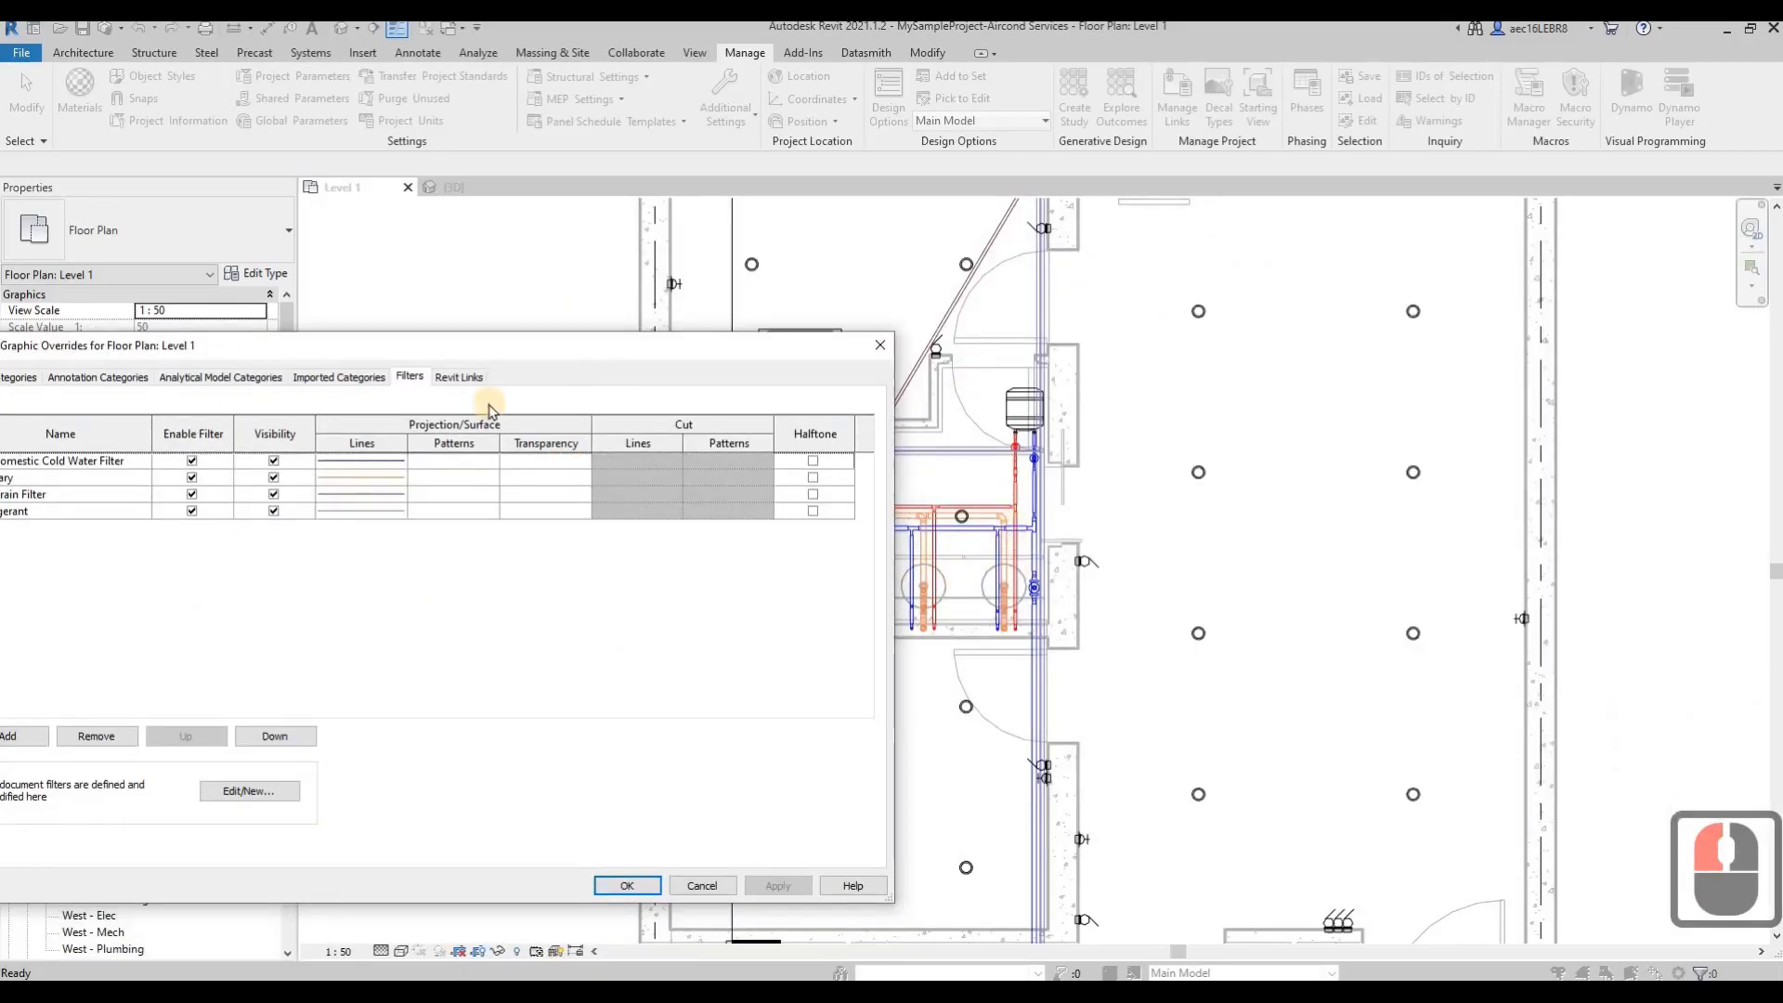
{"action": "left_click_drag", "start_coordinate": [1296, 182], "coordinate": [1273, 167]}
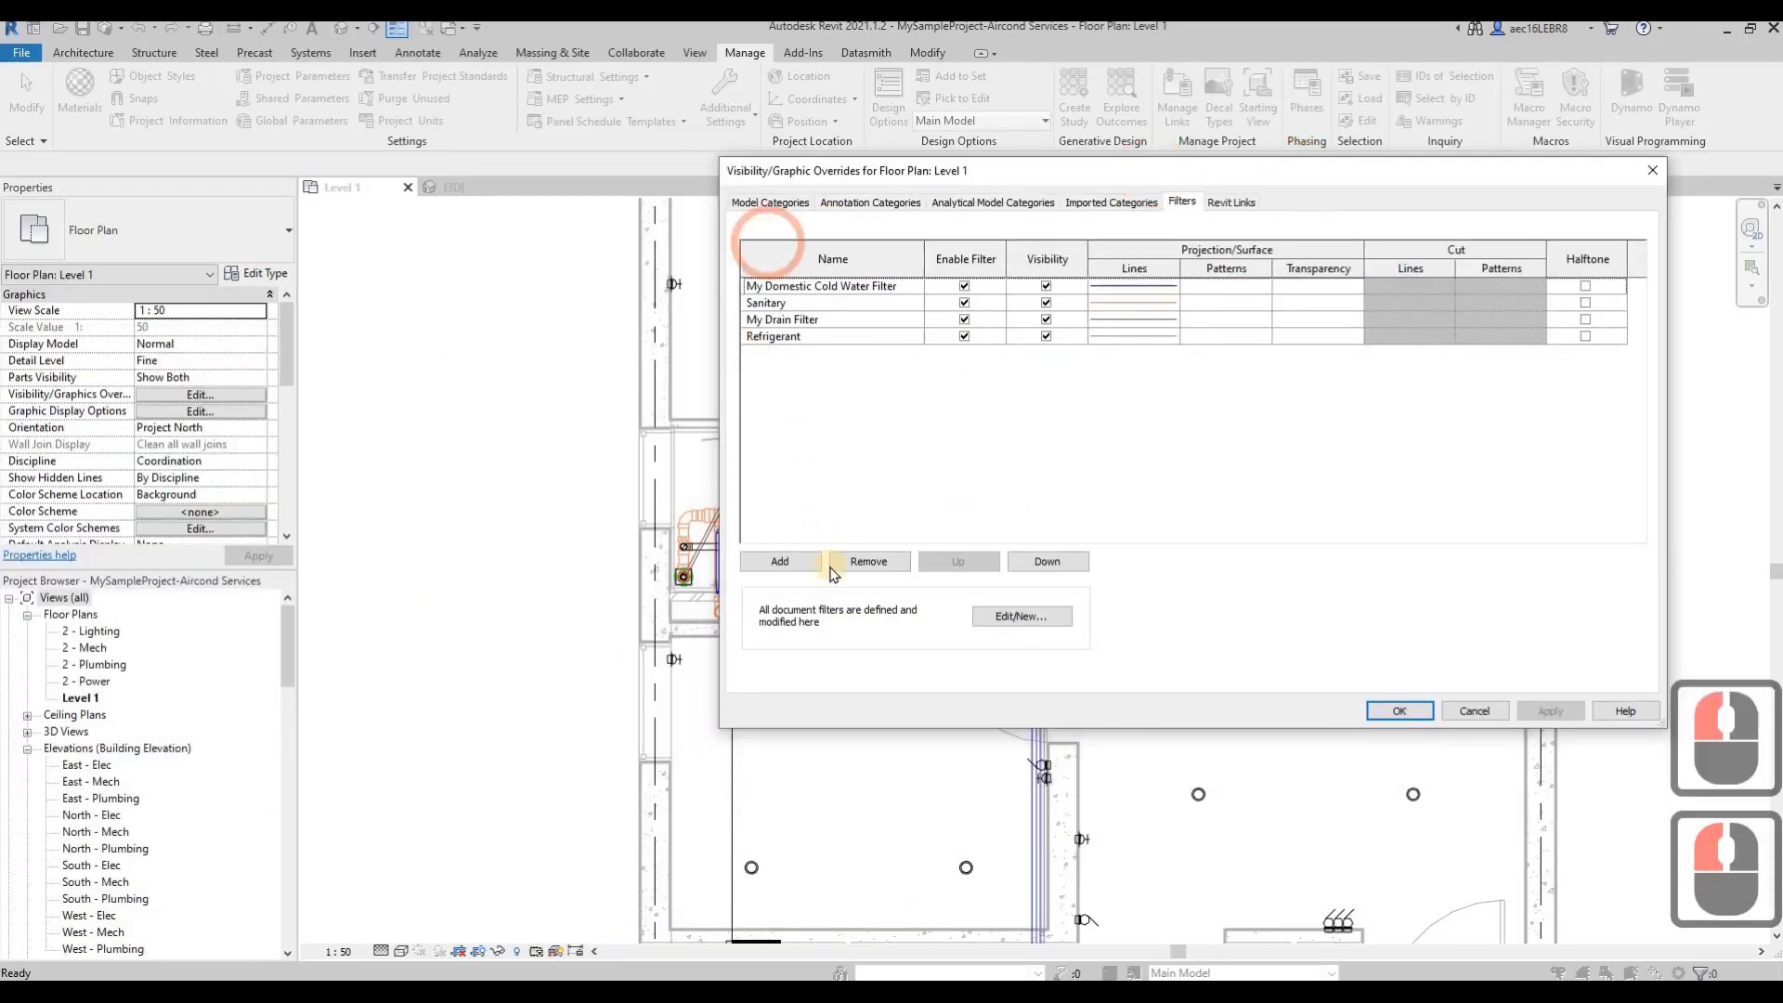
Step: Open the Vent filter's definition for editing and check which pipe categories it includes
{"action": "left_click", "coordinate": [800, 563]}
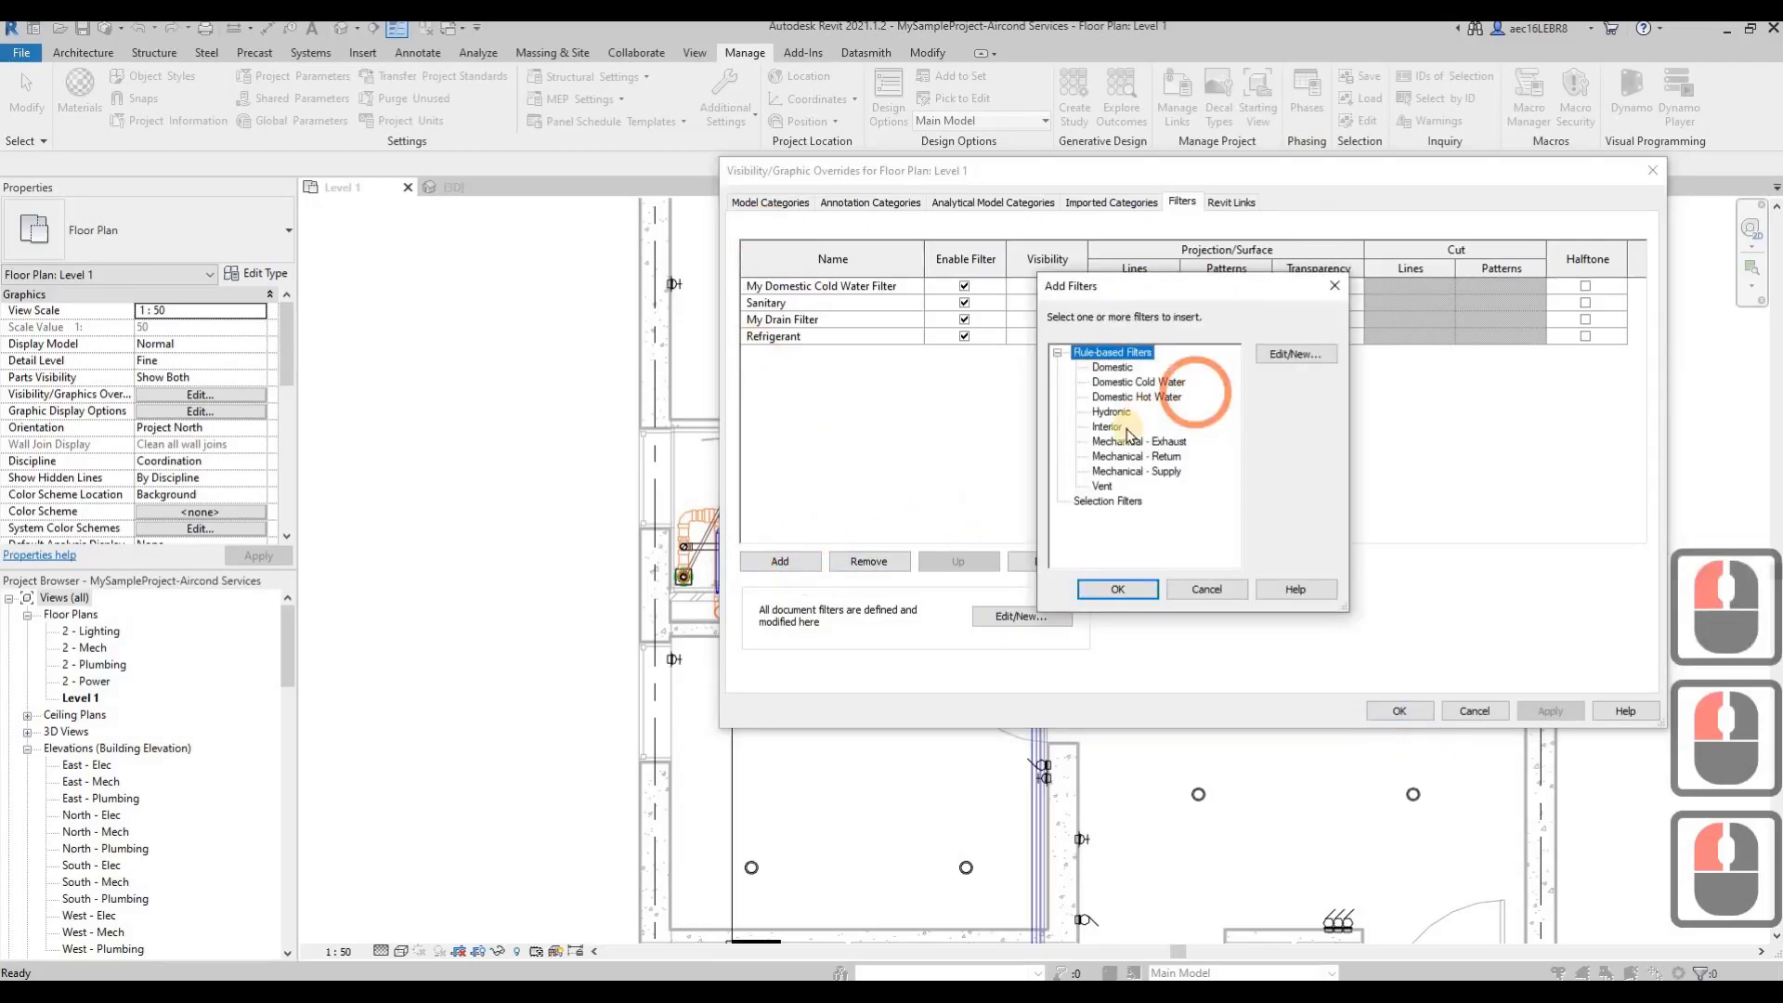
{"action": "left_click", "coordinate": [1103, 486]}
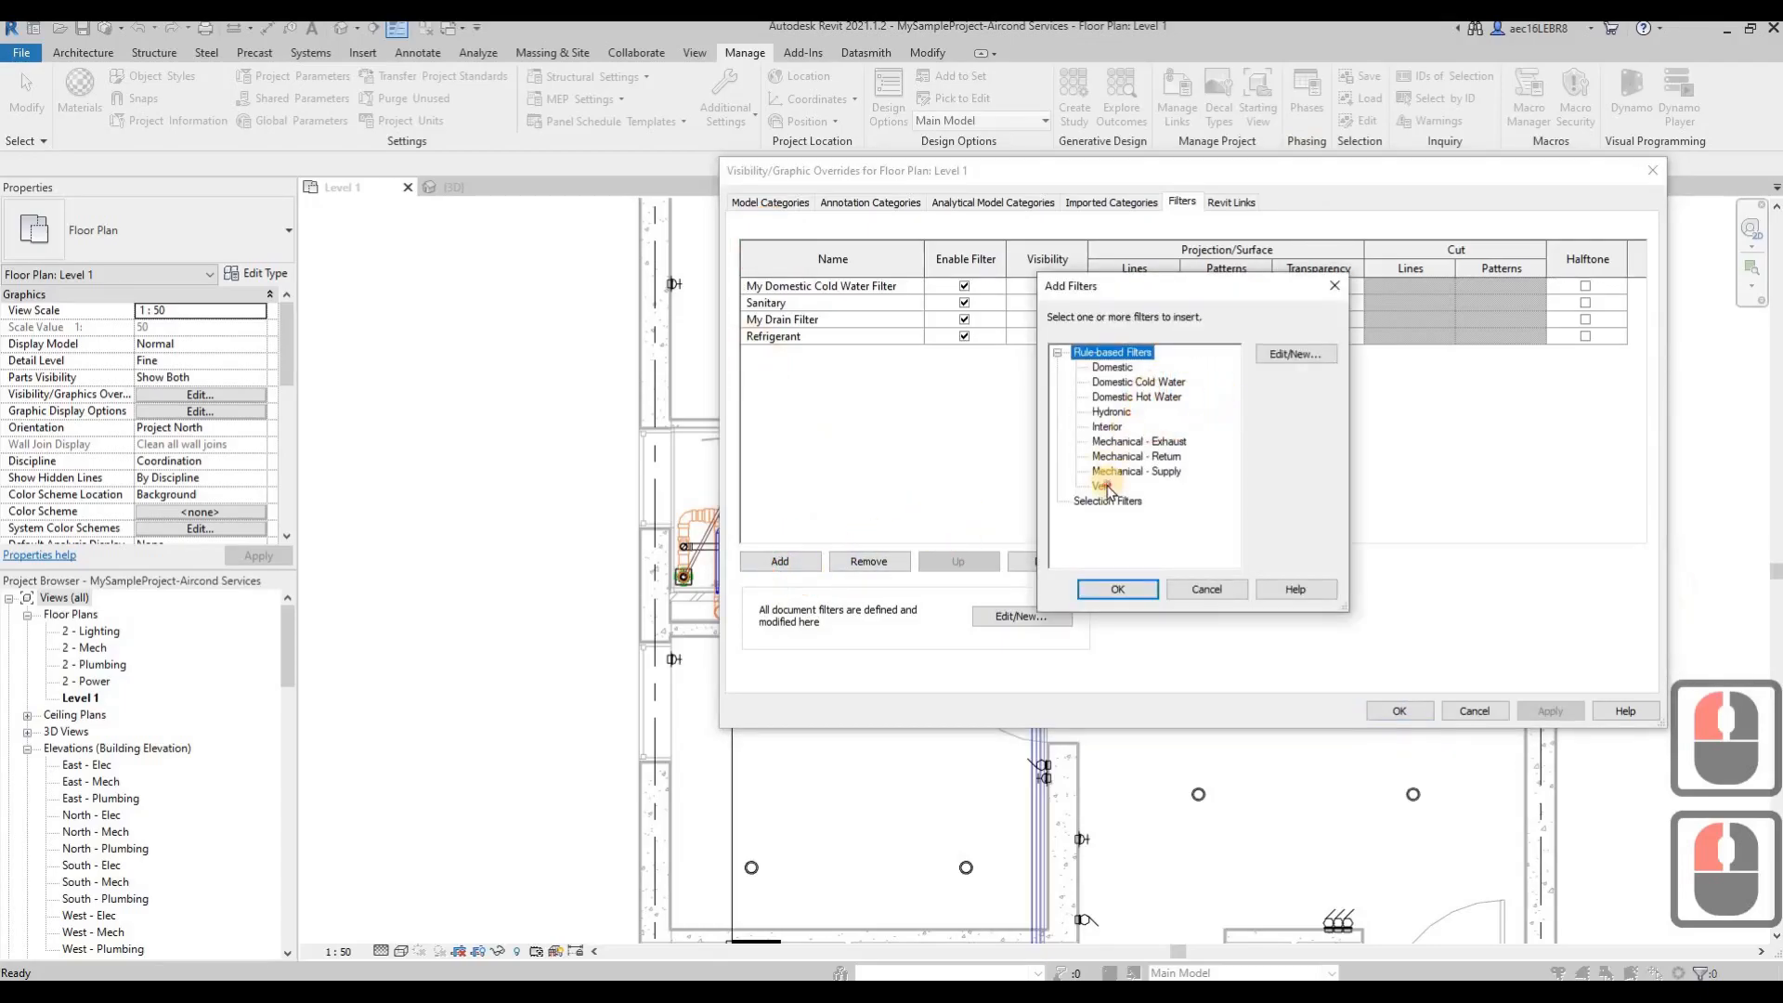
{"action": "left_click", "coordinate": [1286, 358]}
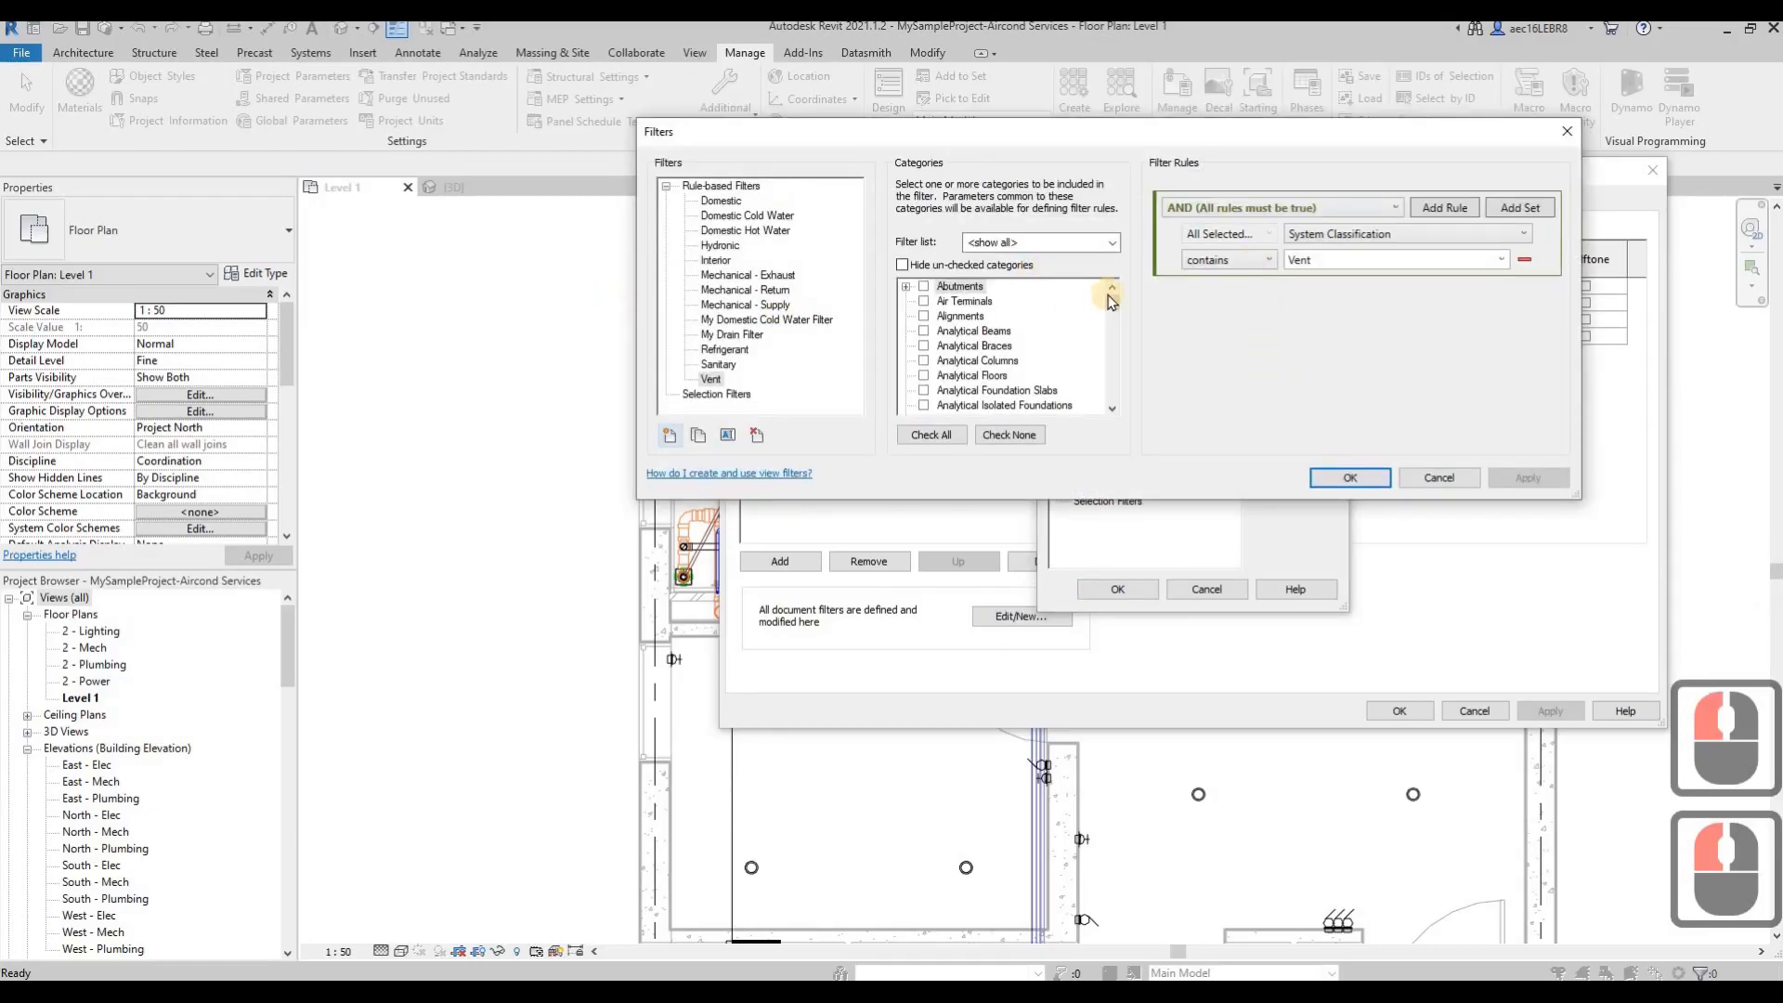
{"action": "left_click_drag", "start_coordinate": [1112, 343], "coordinate": [1110, 360]}
Step: Set the Vent filter's rule to System Type equals Vent and save the filter definition
{"action": "left_click", "coordinate": [1452, 235]}
{"action": "left_click", "coordinate": [1452, 234]}
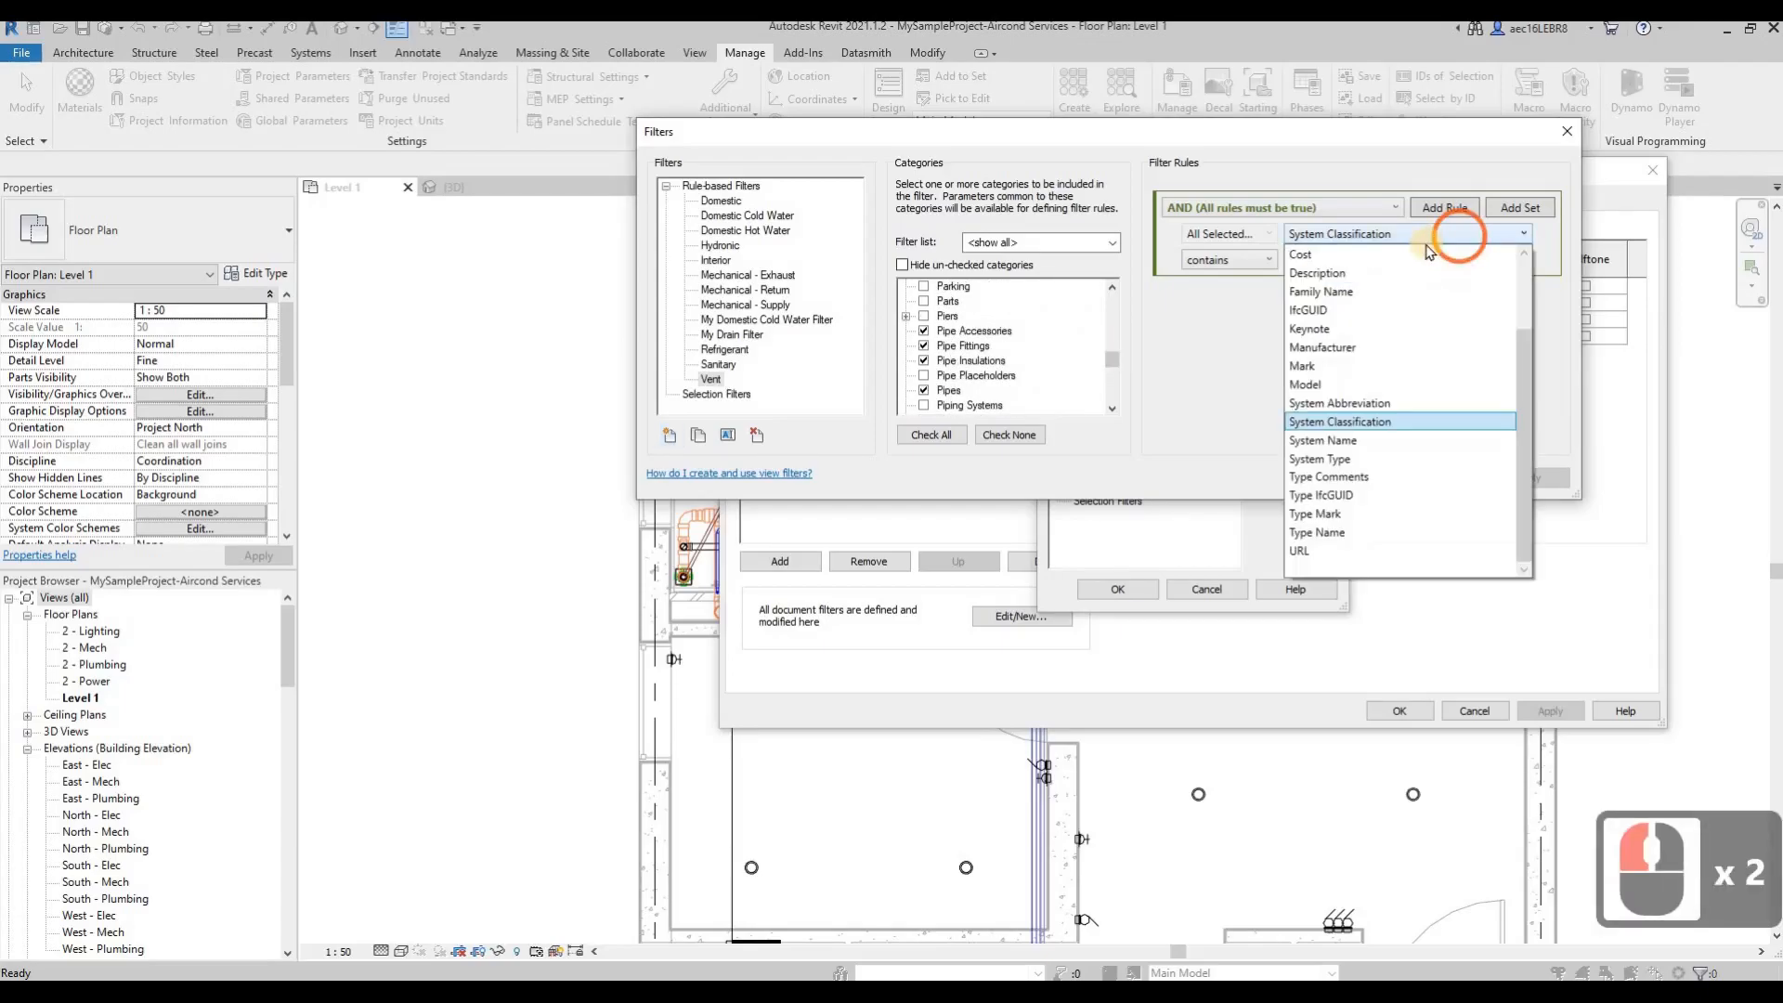
{"action": "left_click", "coordinate": [1339, 458]}
{"action": "left_click", "coordinate": [1267, 260]}
{"action": "left_click", "coordinate": [1235, 285]}
{"action": "left_click", "coordinate": [1482, 253]}
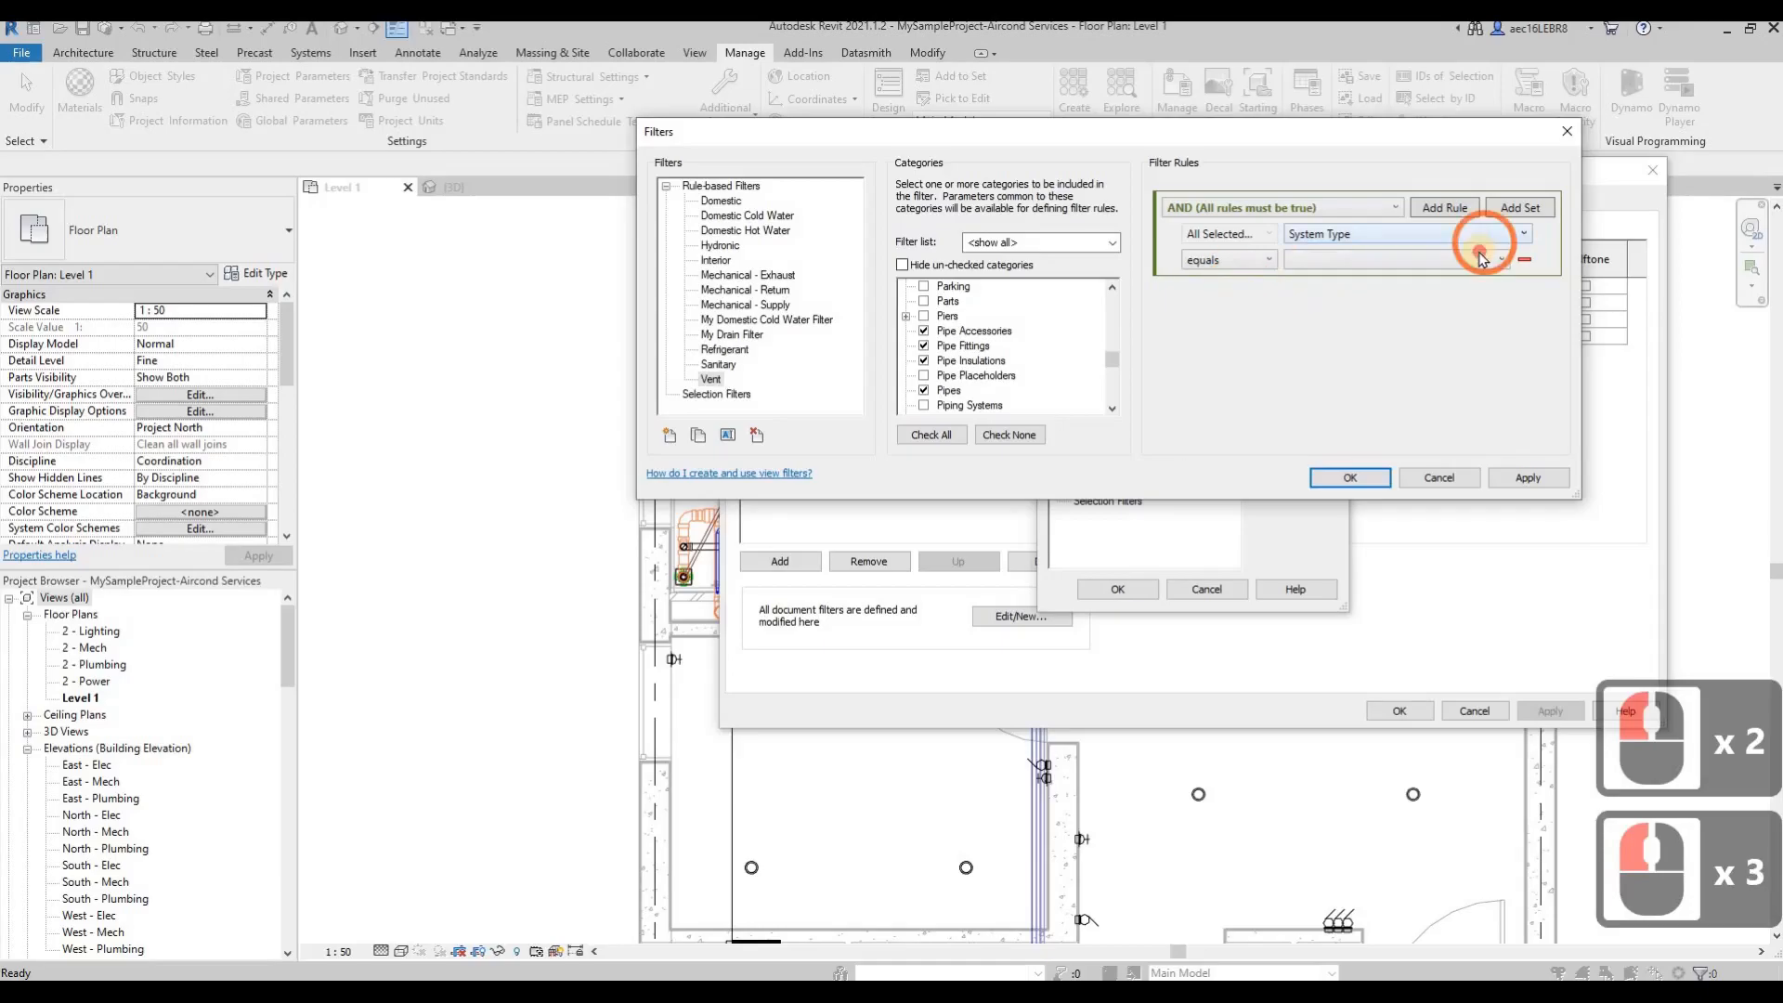
{"action": "left_click", "coordinate": [1329, 487]}
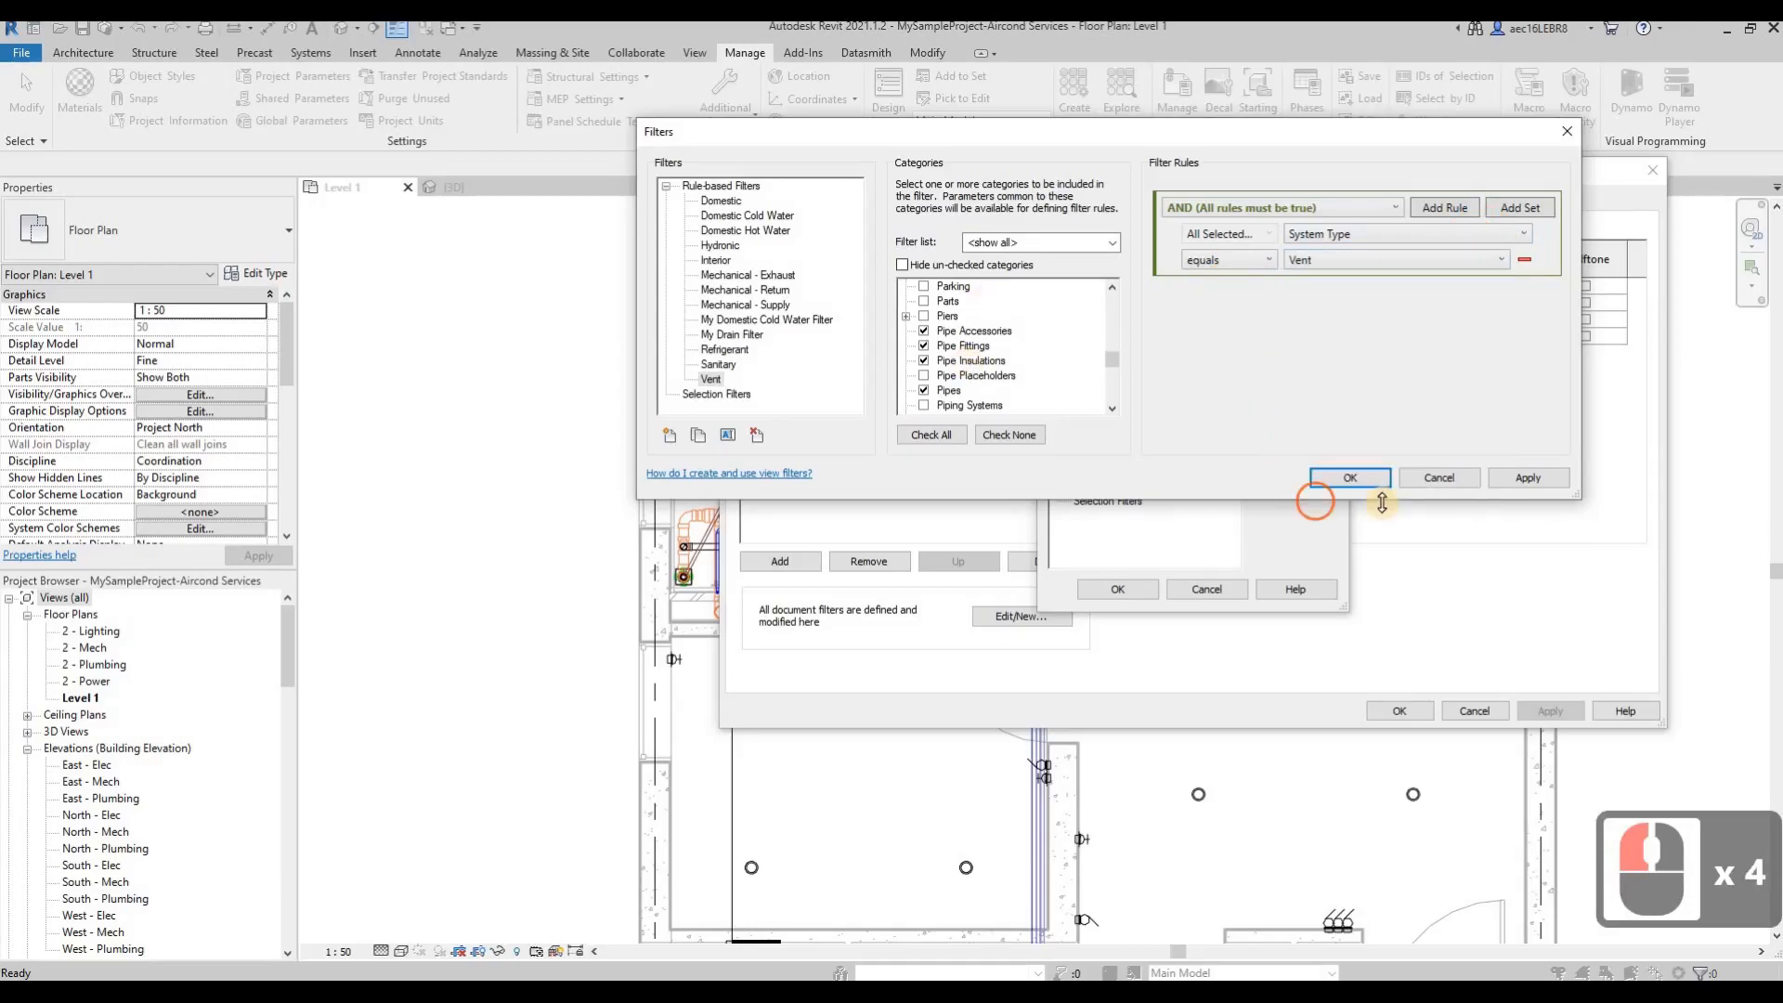
{"action": "left_click", "coordinate": [1526, 479]}
{"action": "left_click", "coordinate": [1348, 477]}
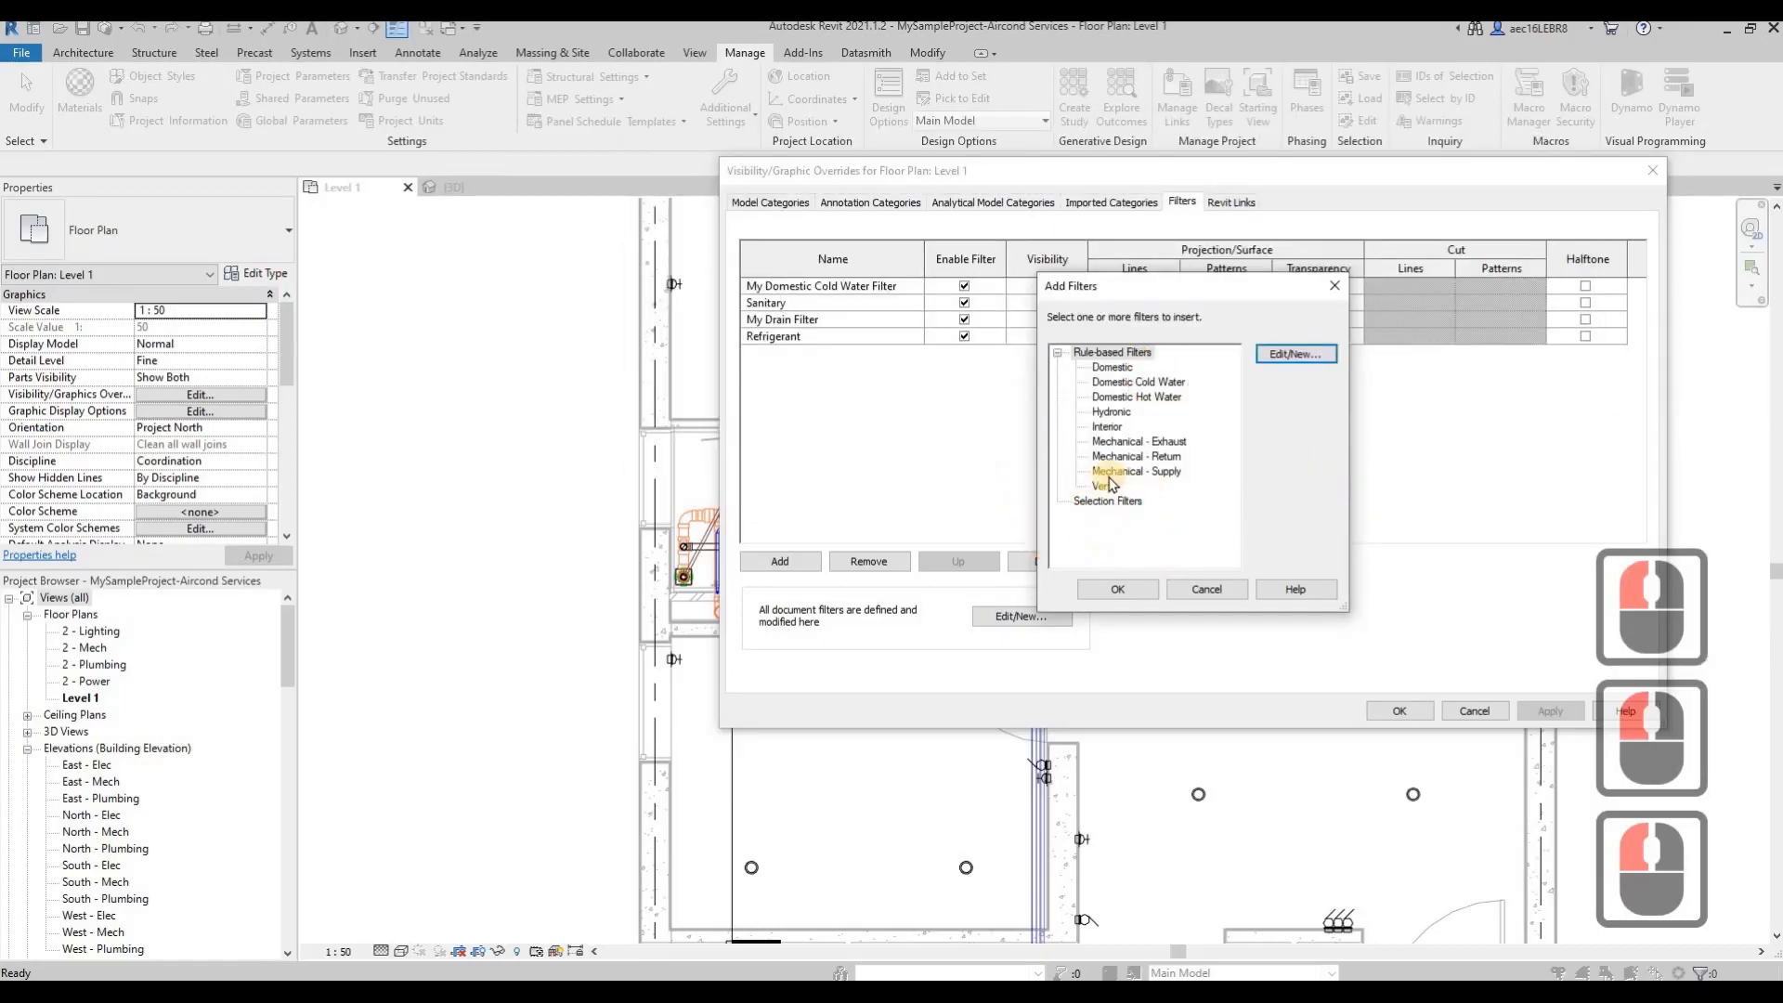
Step: Add the Vent filter to the Level 1 plan and override its projection lines with a Solid pattern in Magenta
{"action": "left_click", "coordinate": [1101, 486]}
{"action": "left_click", "coordinate": [1119, 585]}
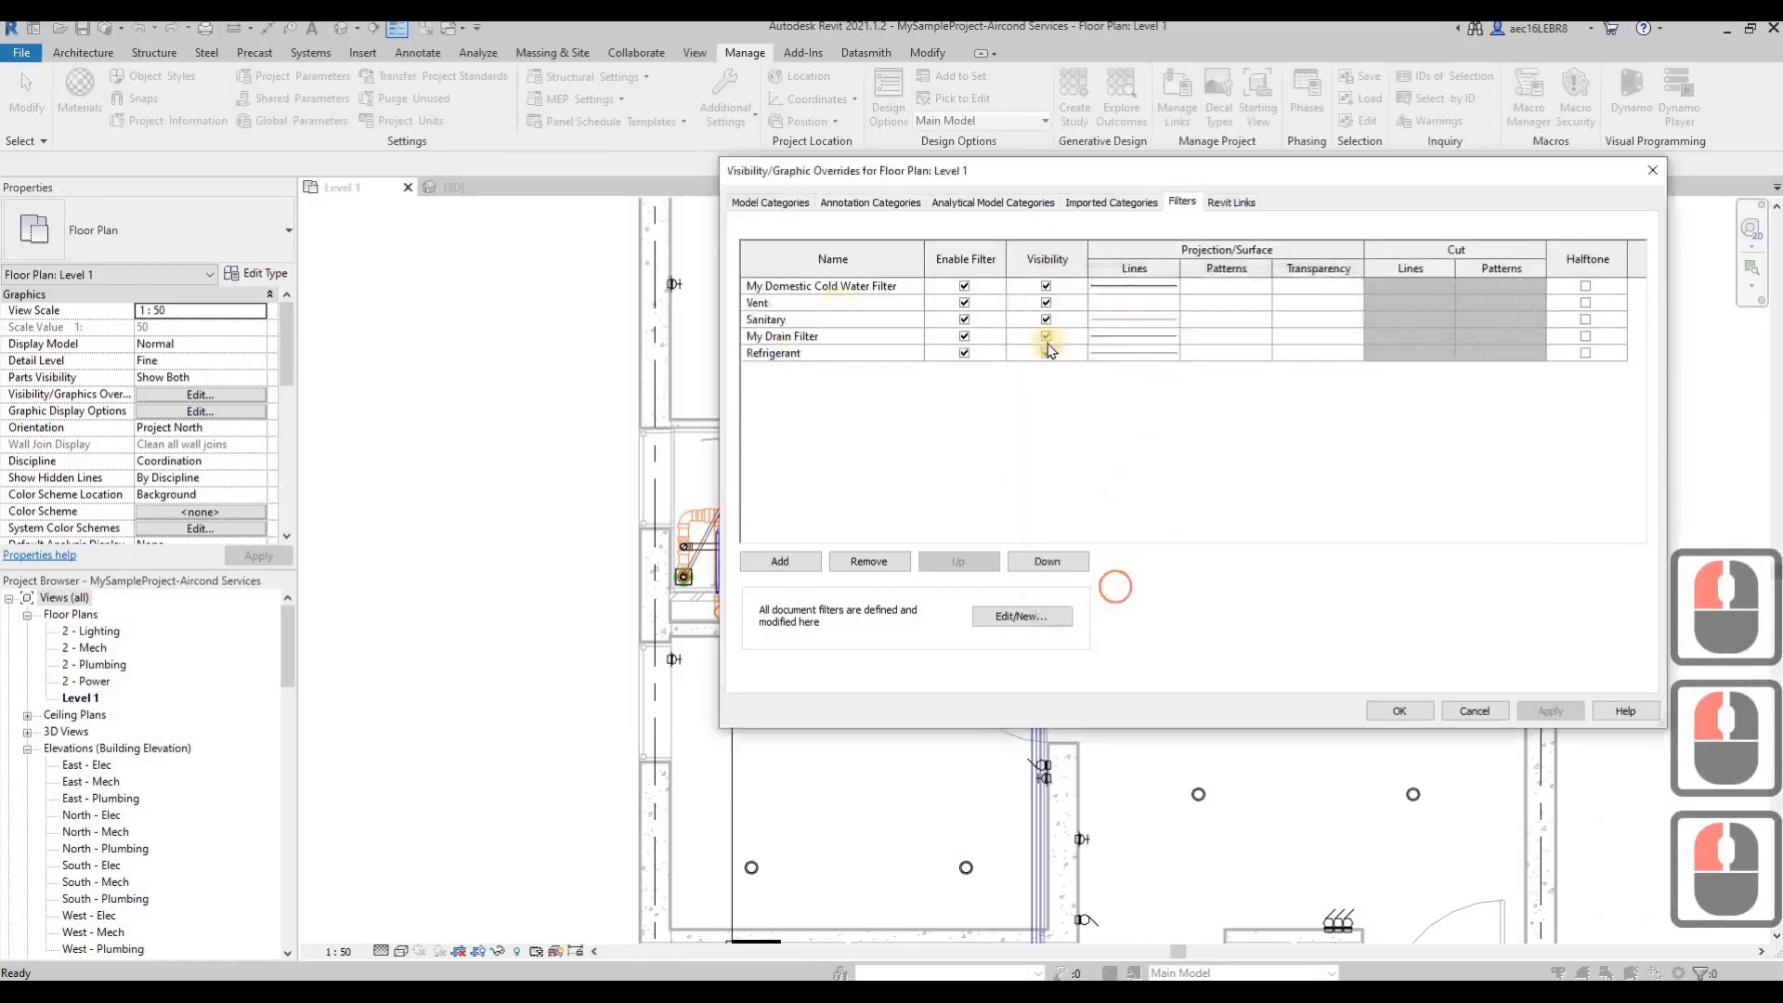
{"action": "left_click", "coordinate": [1154, 306]}
{"action": "double_click", "coordinate": [1154, 306]}
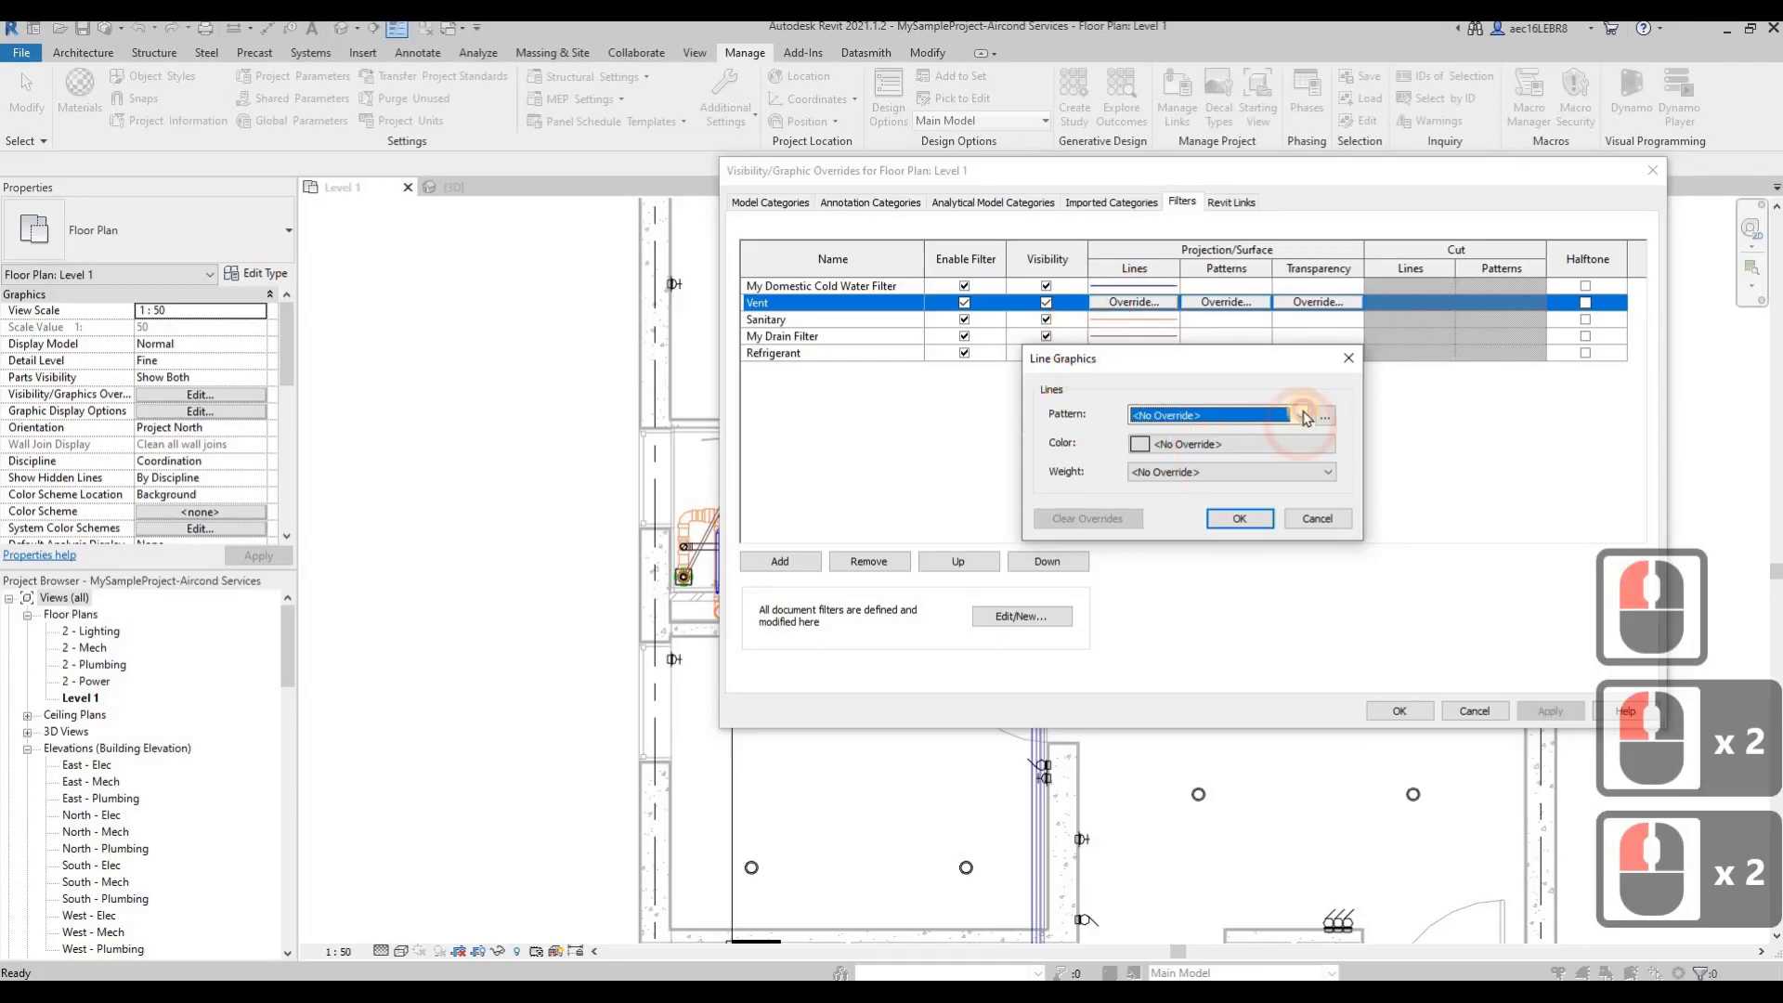
{"action": "left_click", "coordinate": [1300, 415]}
{"action": "double_click", "coordinate": [1255, 447]}
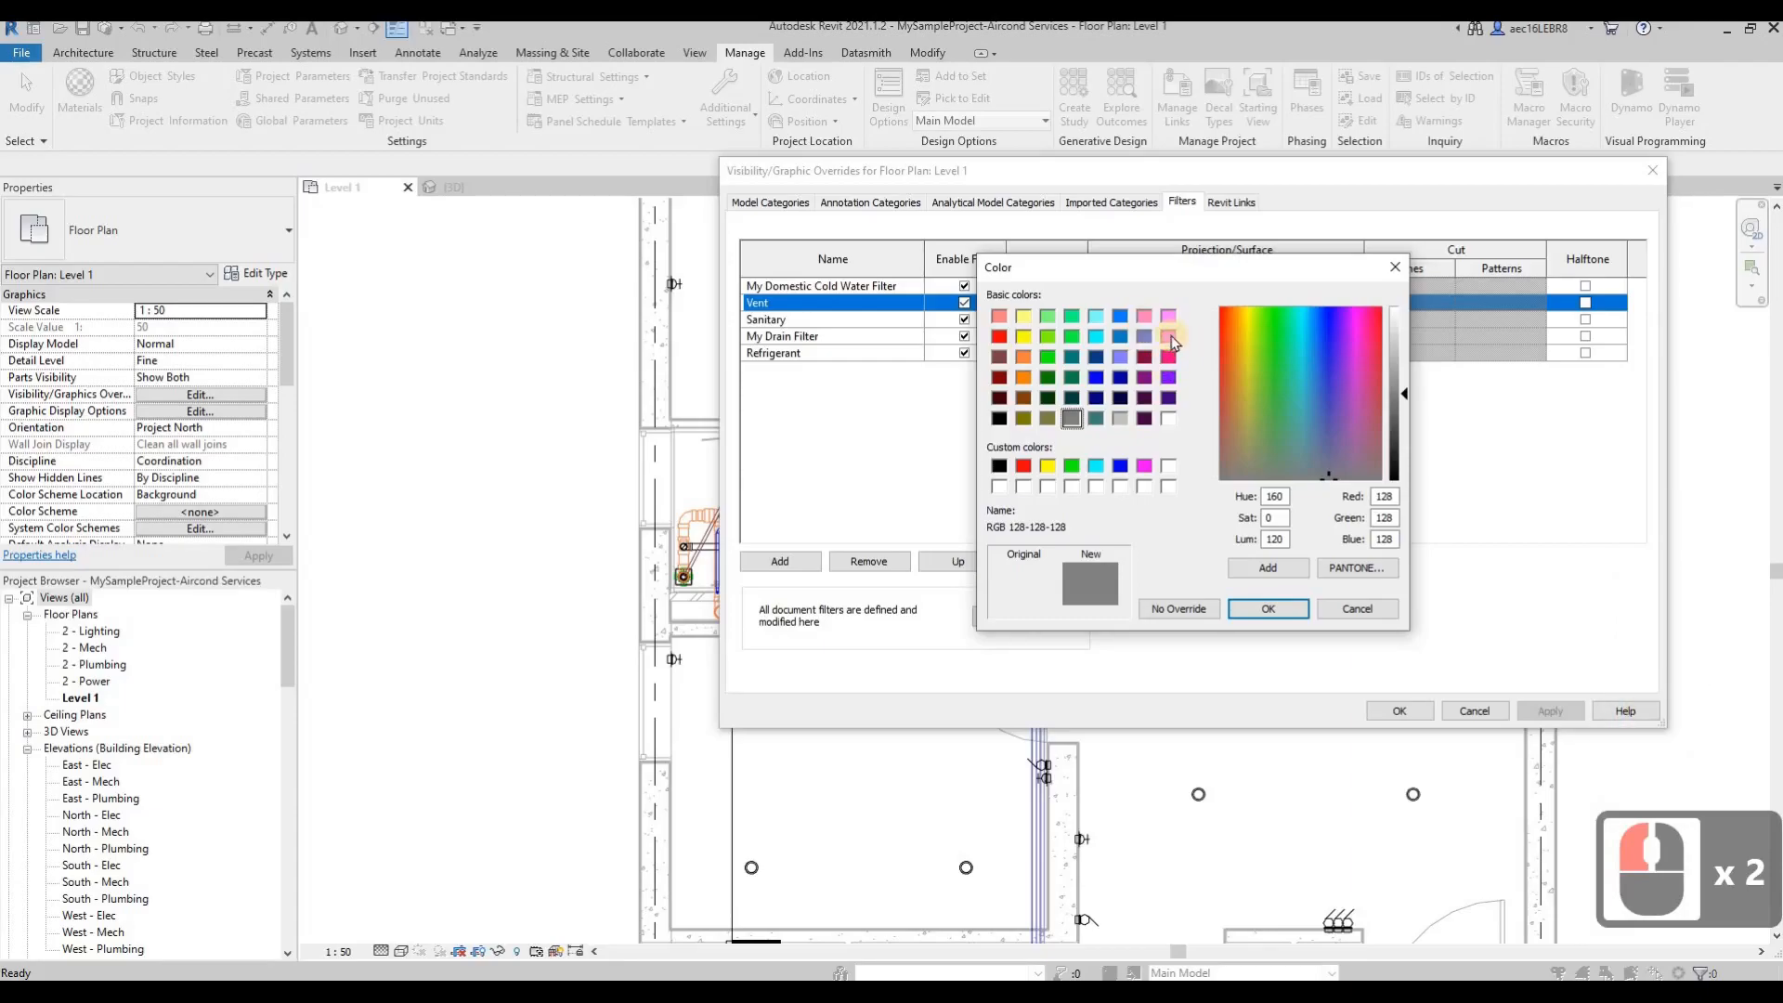
{"action": "left_click", "coordinate": [1169, 335]}
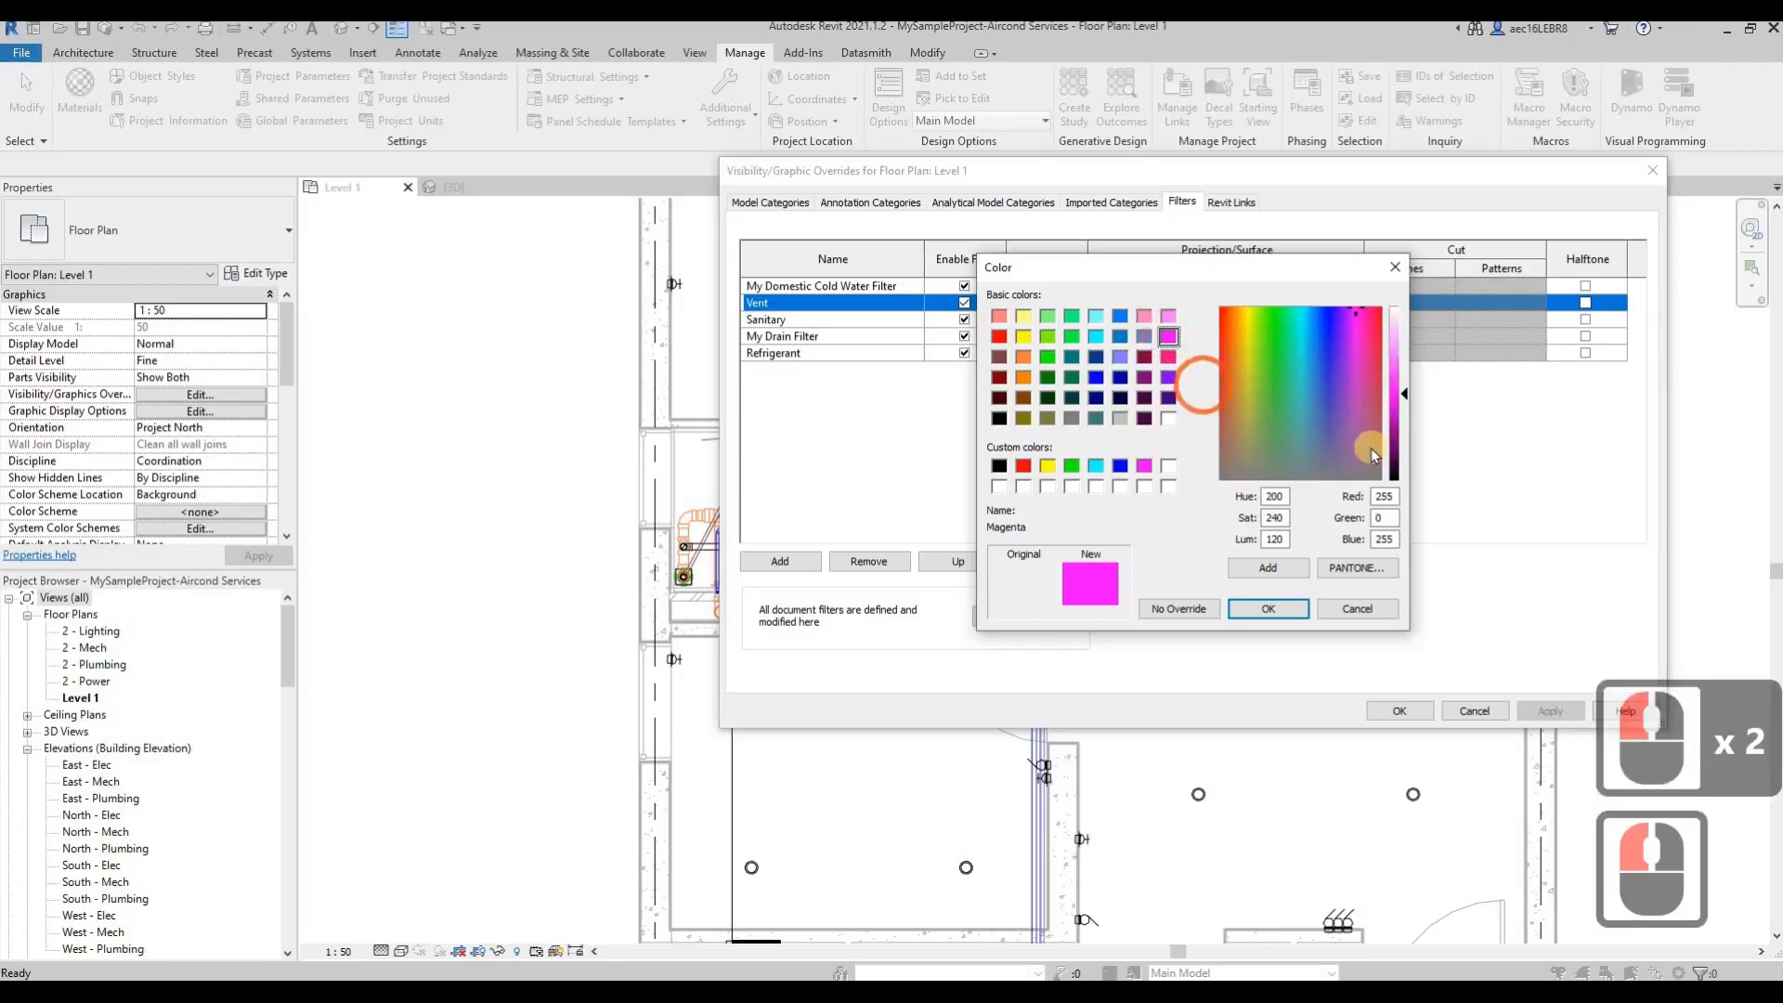
{"action": "double_click", "coordinate": [1172, 337]}
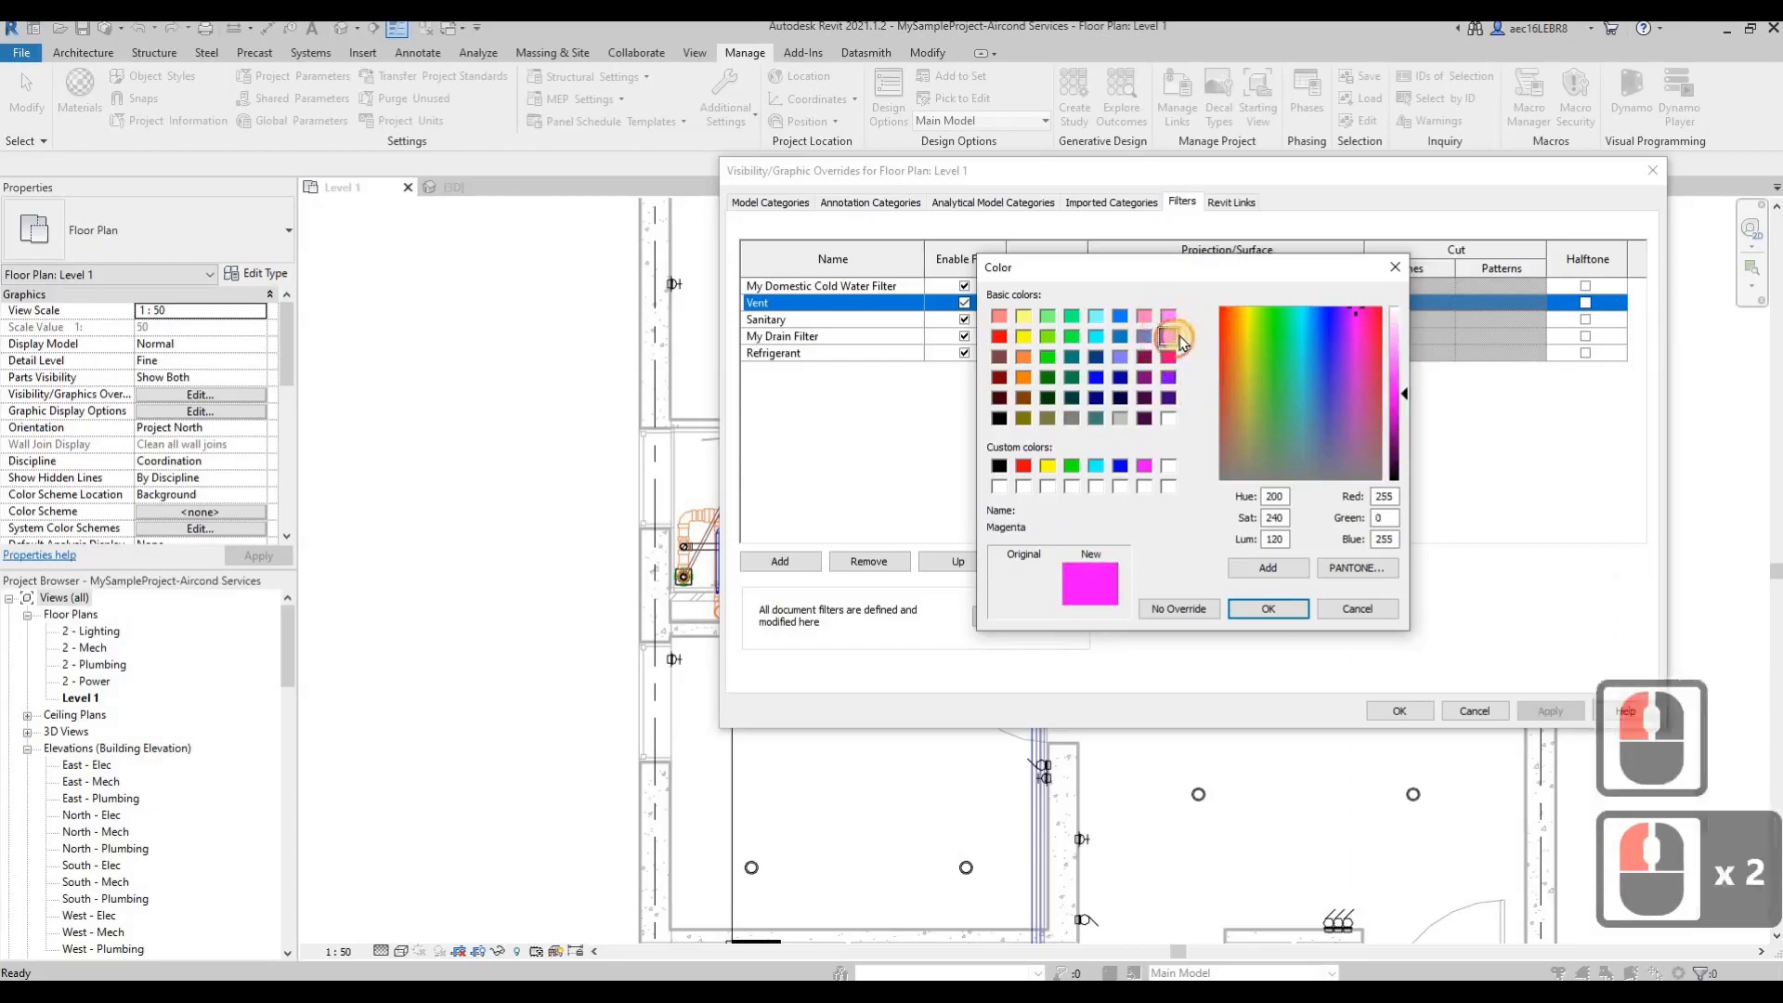
{"action": "left_click", "coordinate": [1297, 608]}
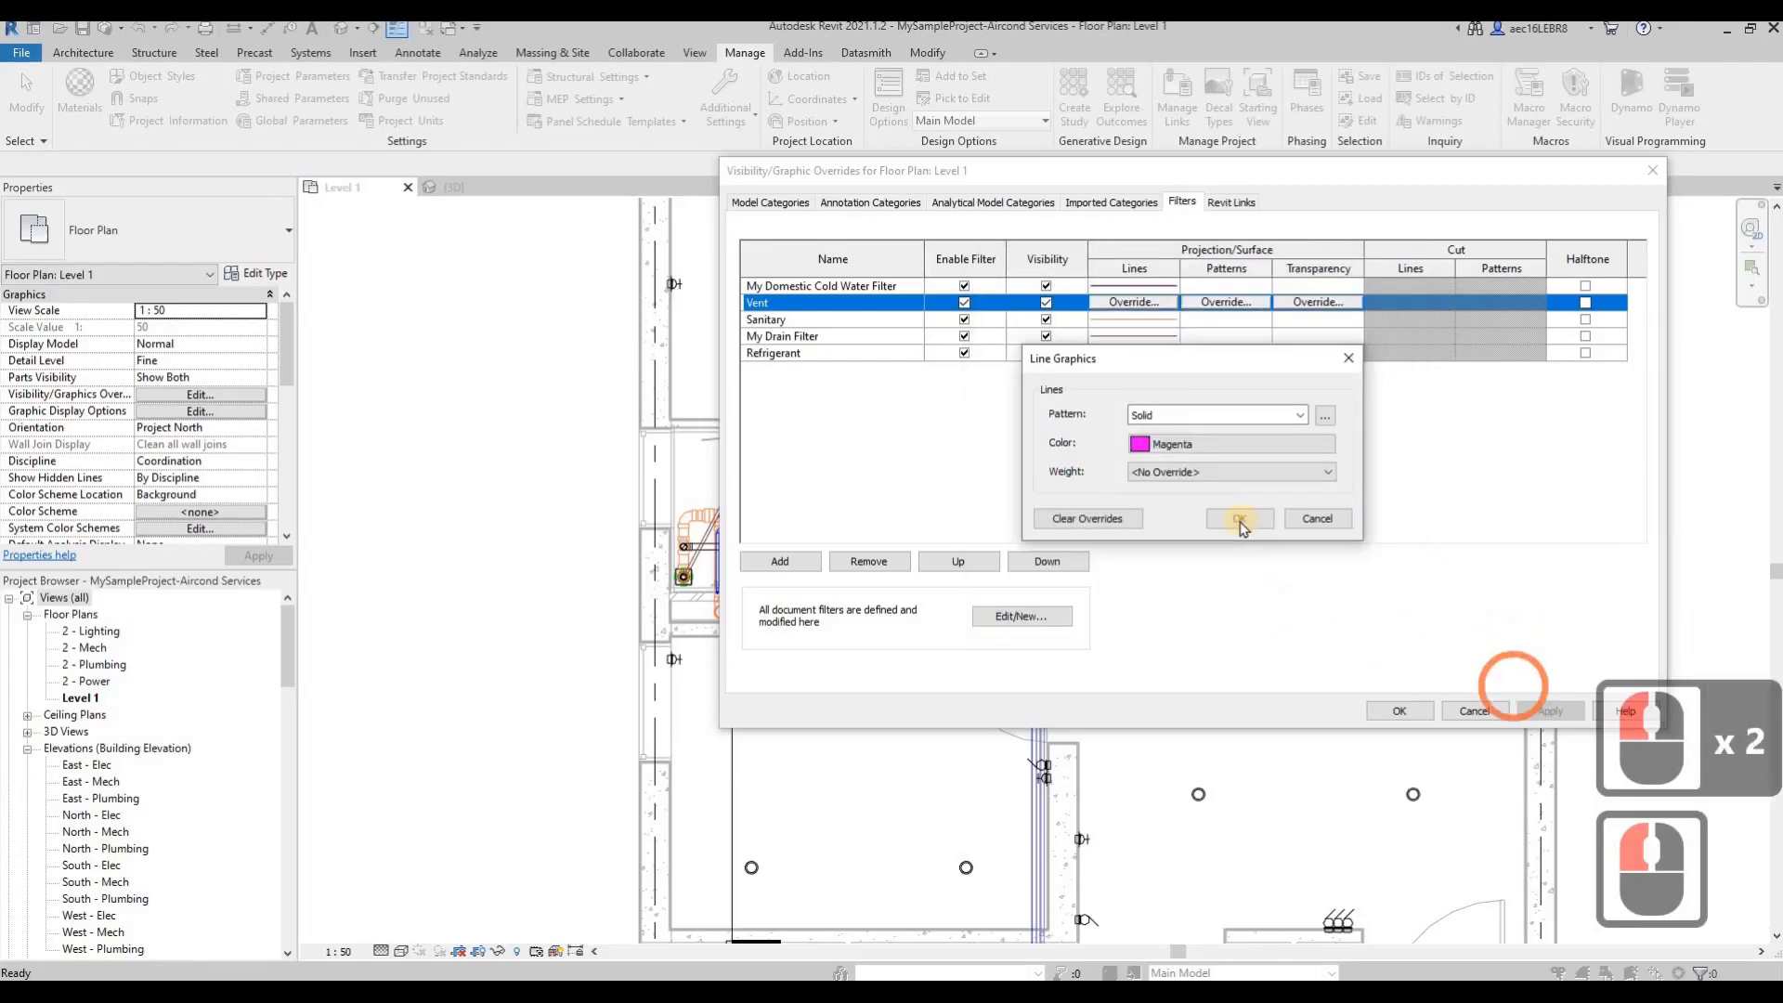
Step: Set the Vent filter's projection line weight to 1 and apply the overrides to the Level 1 plan
{"action": "left_click", "coordinate": [1226, 463]}
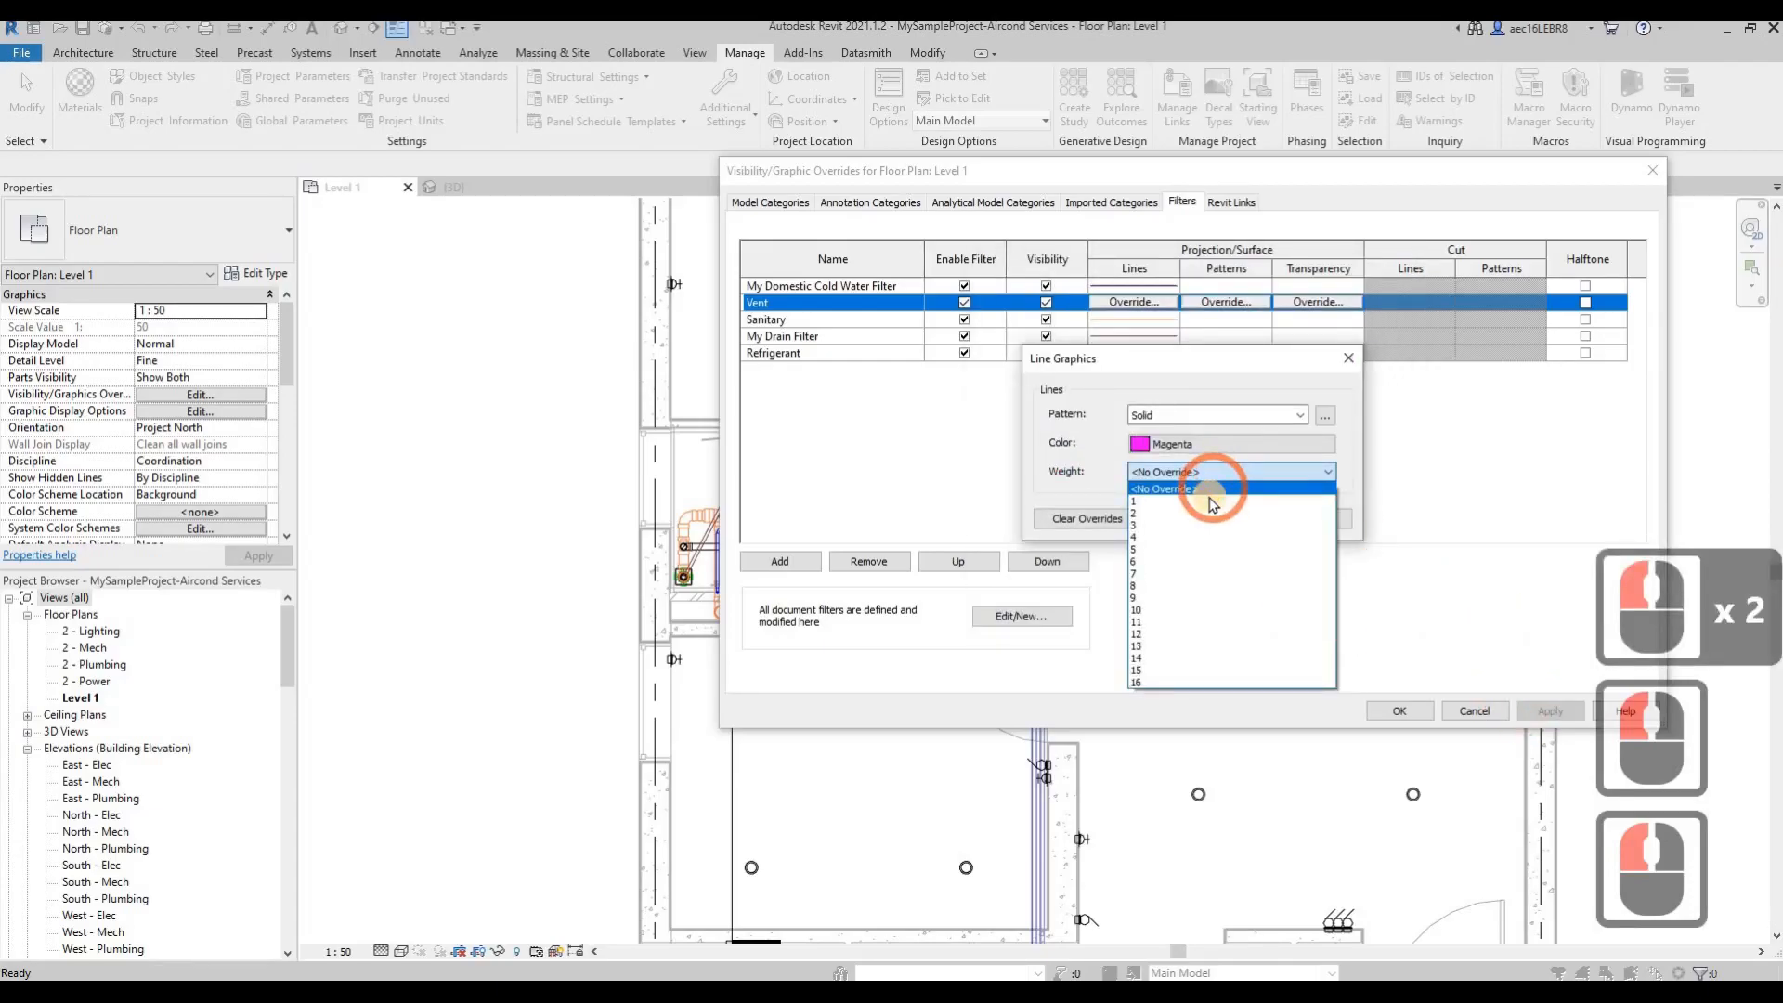
{"action": "left_click", "coordinate": [1230, 507]}
{"action": "left_click", "coordinate": [1238, 517]}
{"action": "left_click", "coordinate": [1550, 717]}
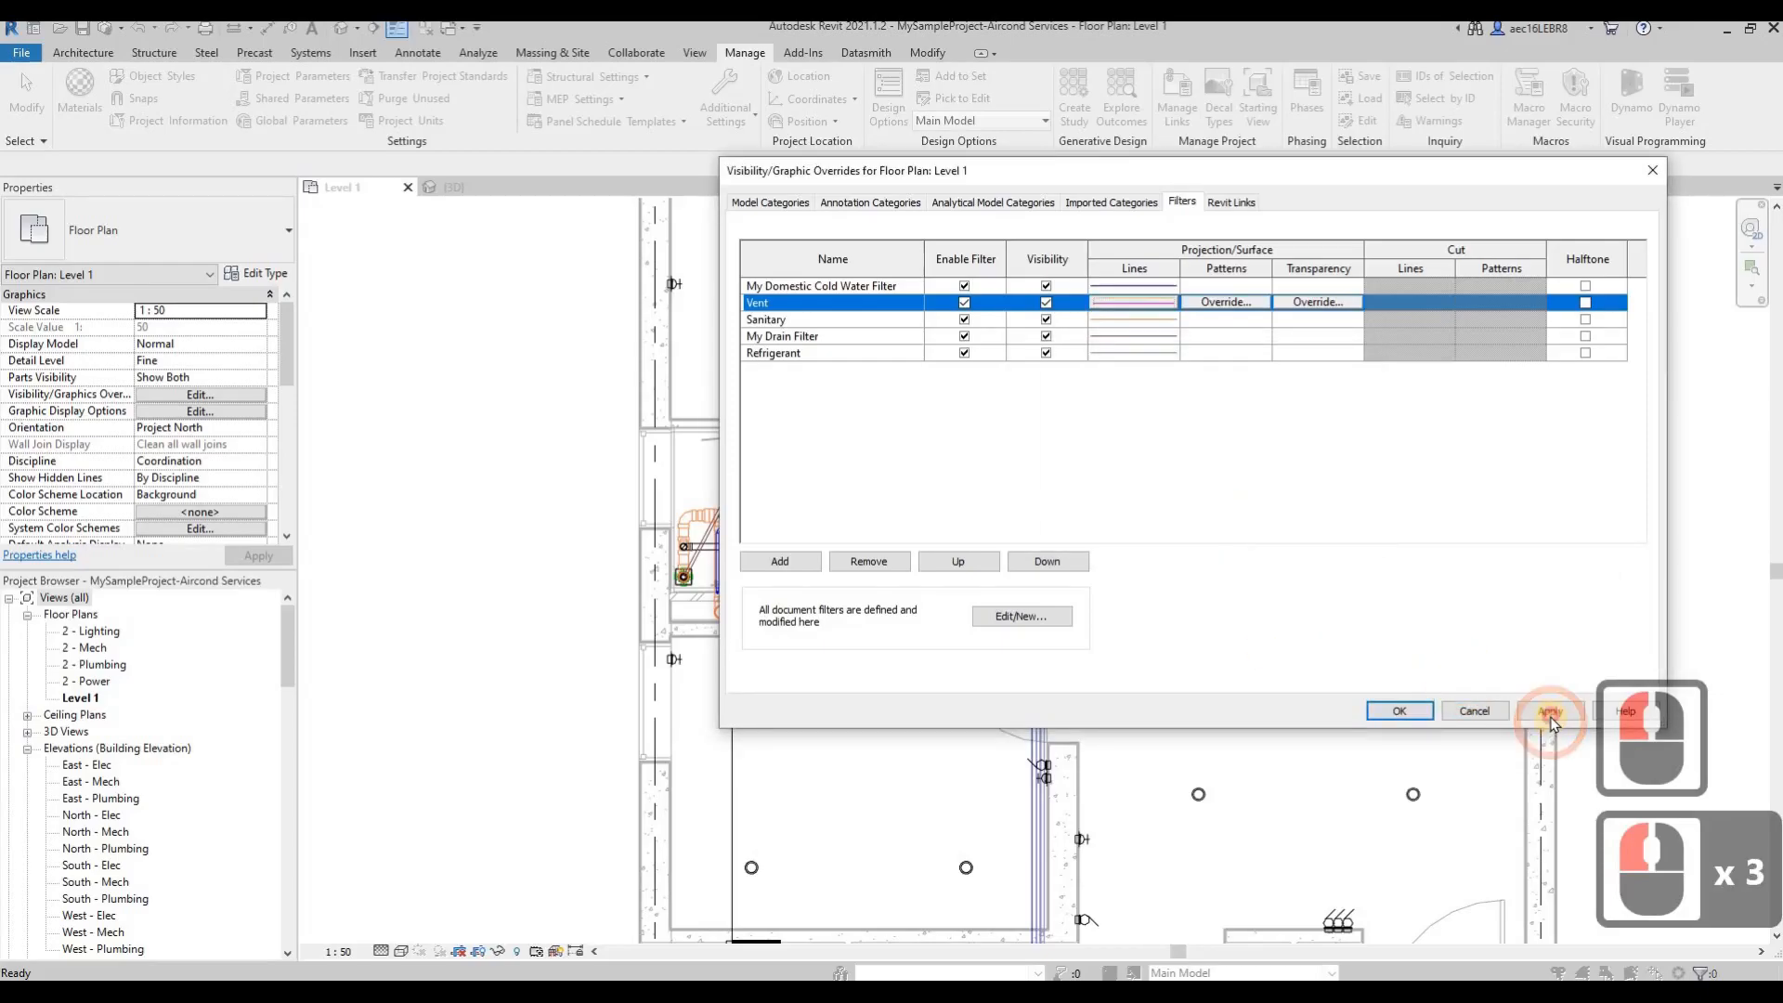
{"action": "left_click", "coordinate": [1387, 717]}
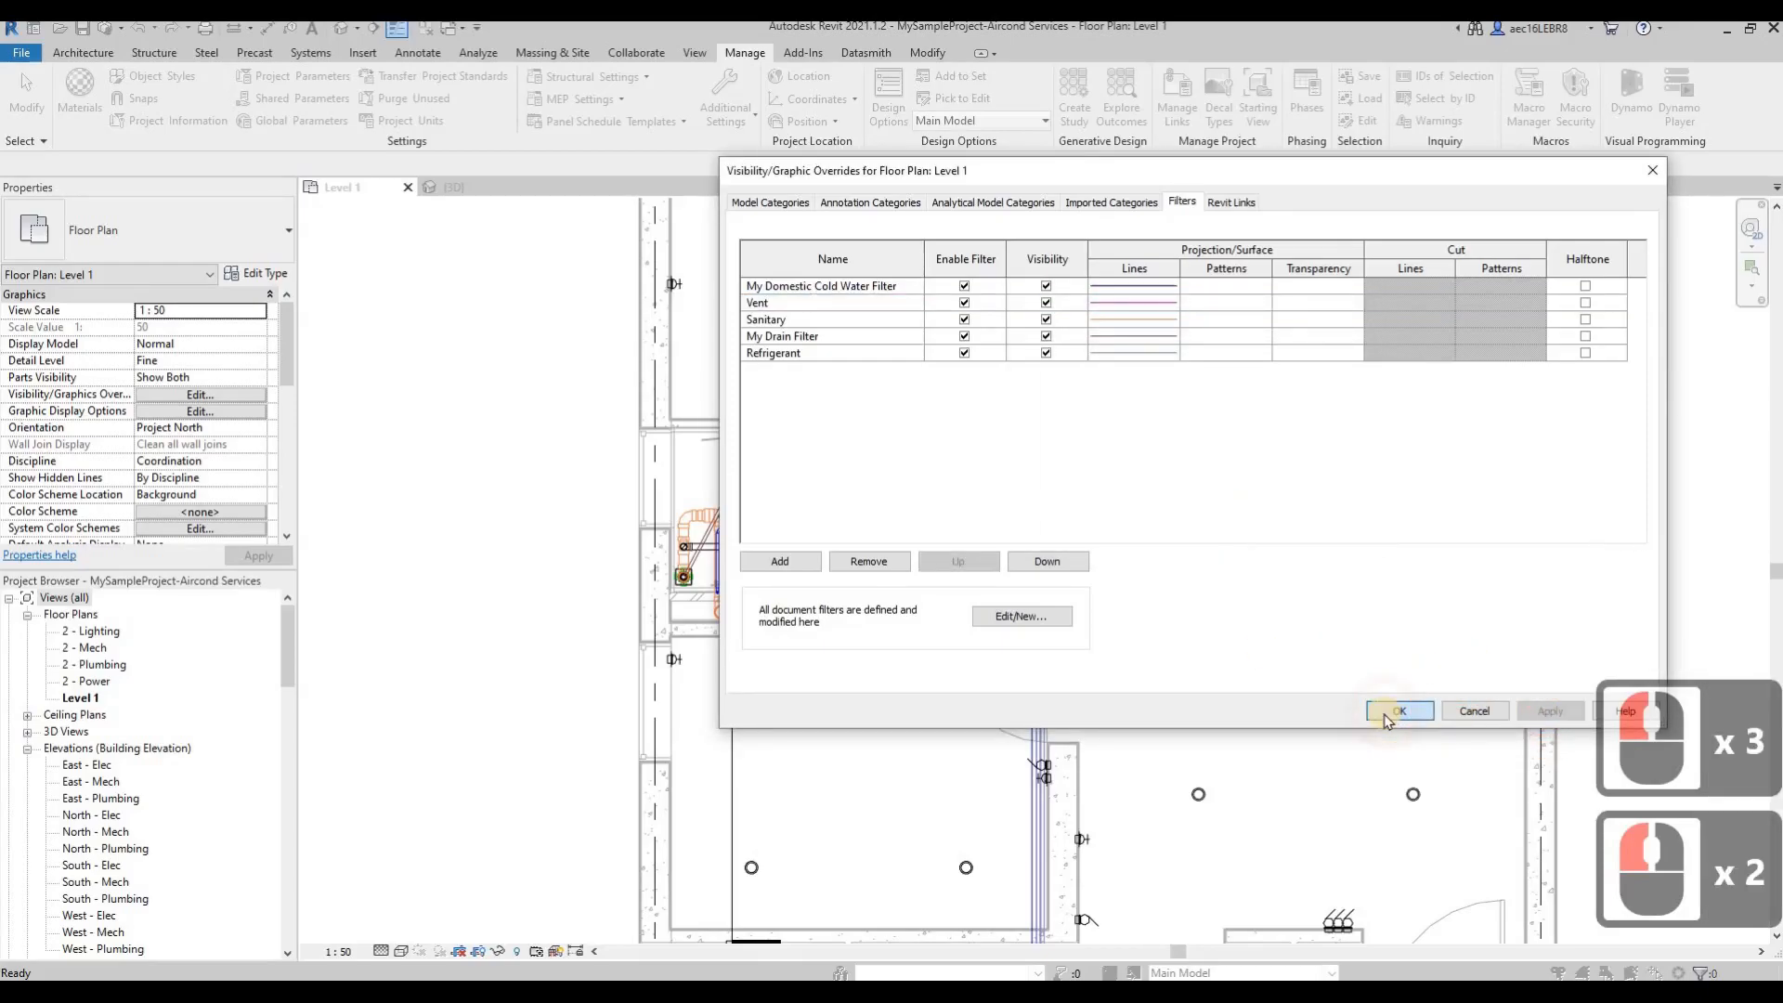
Step: Examine the filter colours of the pipework in the wet areas and along the corridor wall of the Level 1 plan
{"action": "scroll", "coordinate": [1142, 430], "scroll_direction": "down", "scroll_amount": 7}
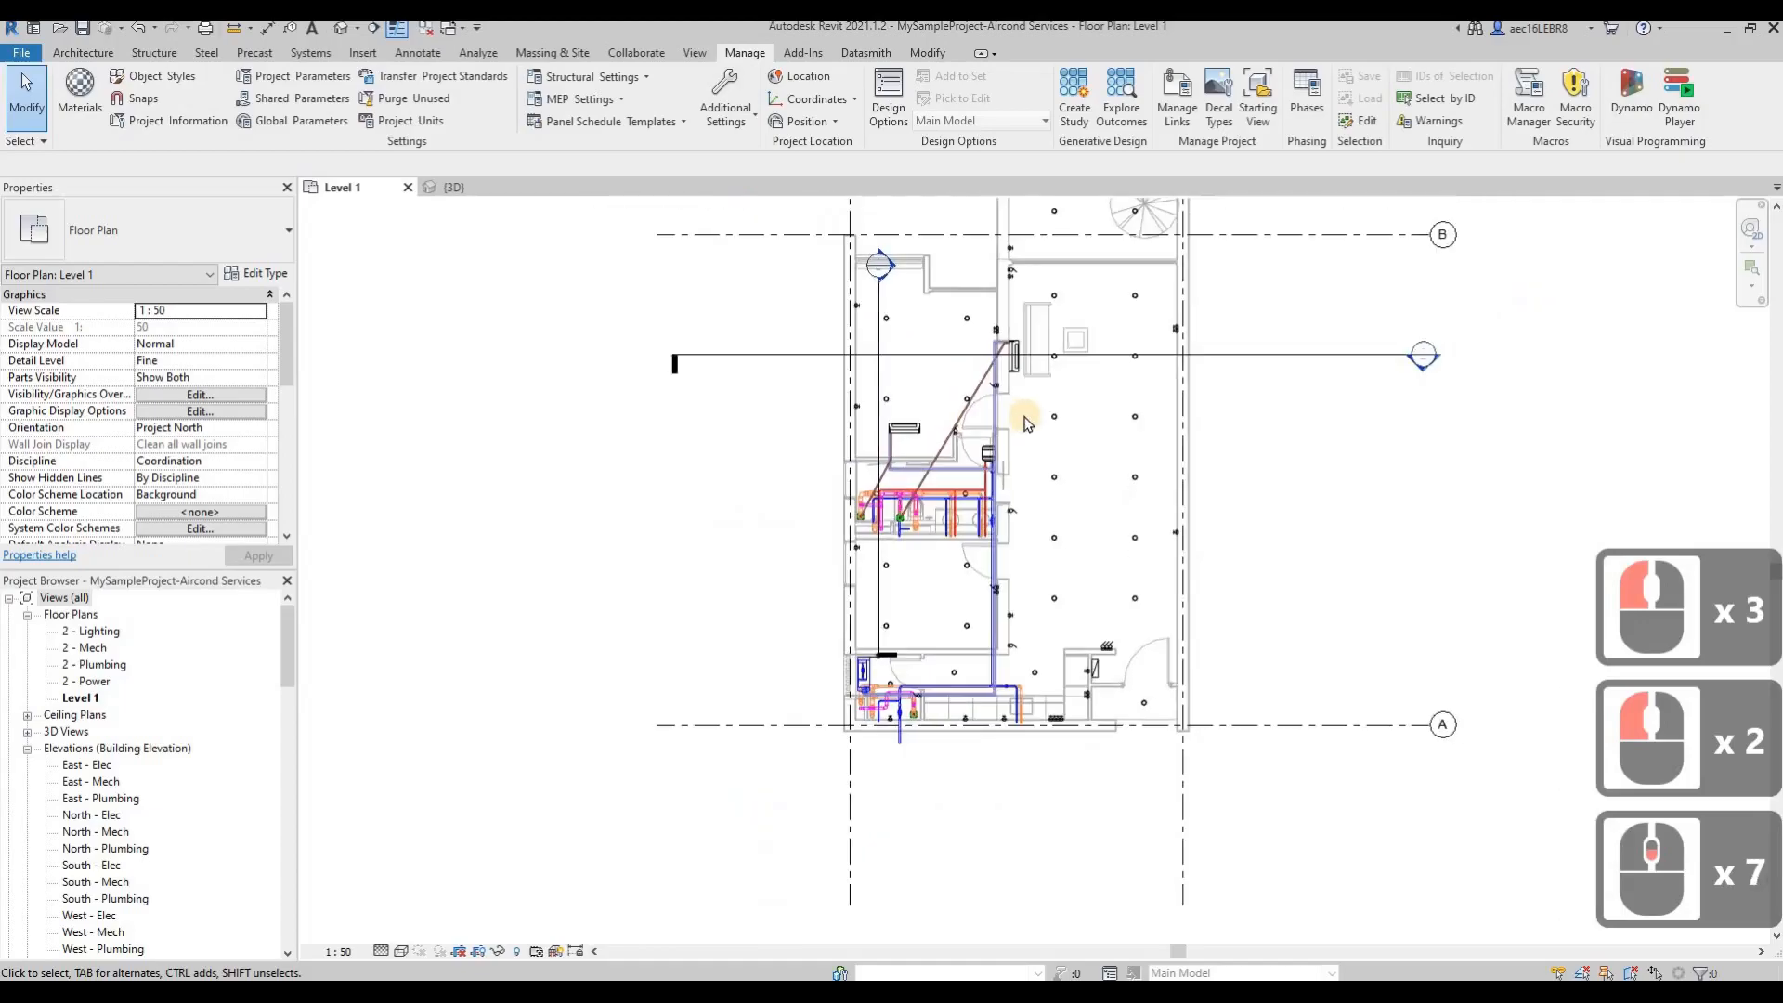
{"action": "scroll", "coordinate": [1025, 422], "scroll_direction": "up", "scroll_amount": 4}
{"action": "scroll", "coordinate": [907, 492], "scroll_direction": "down", "scroll_amount": 4}
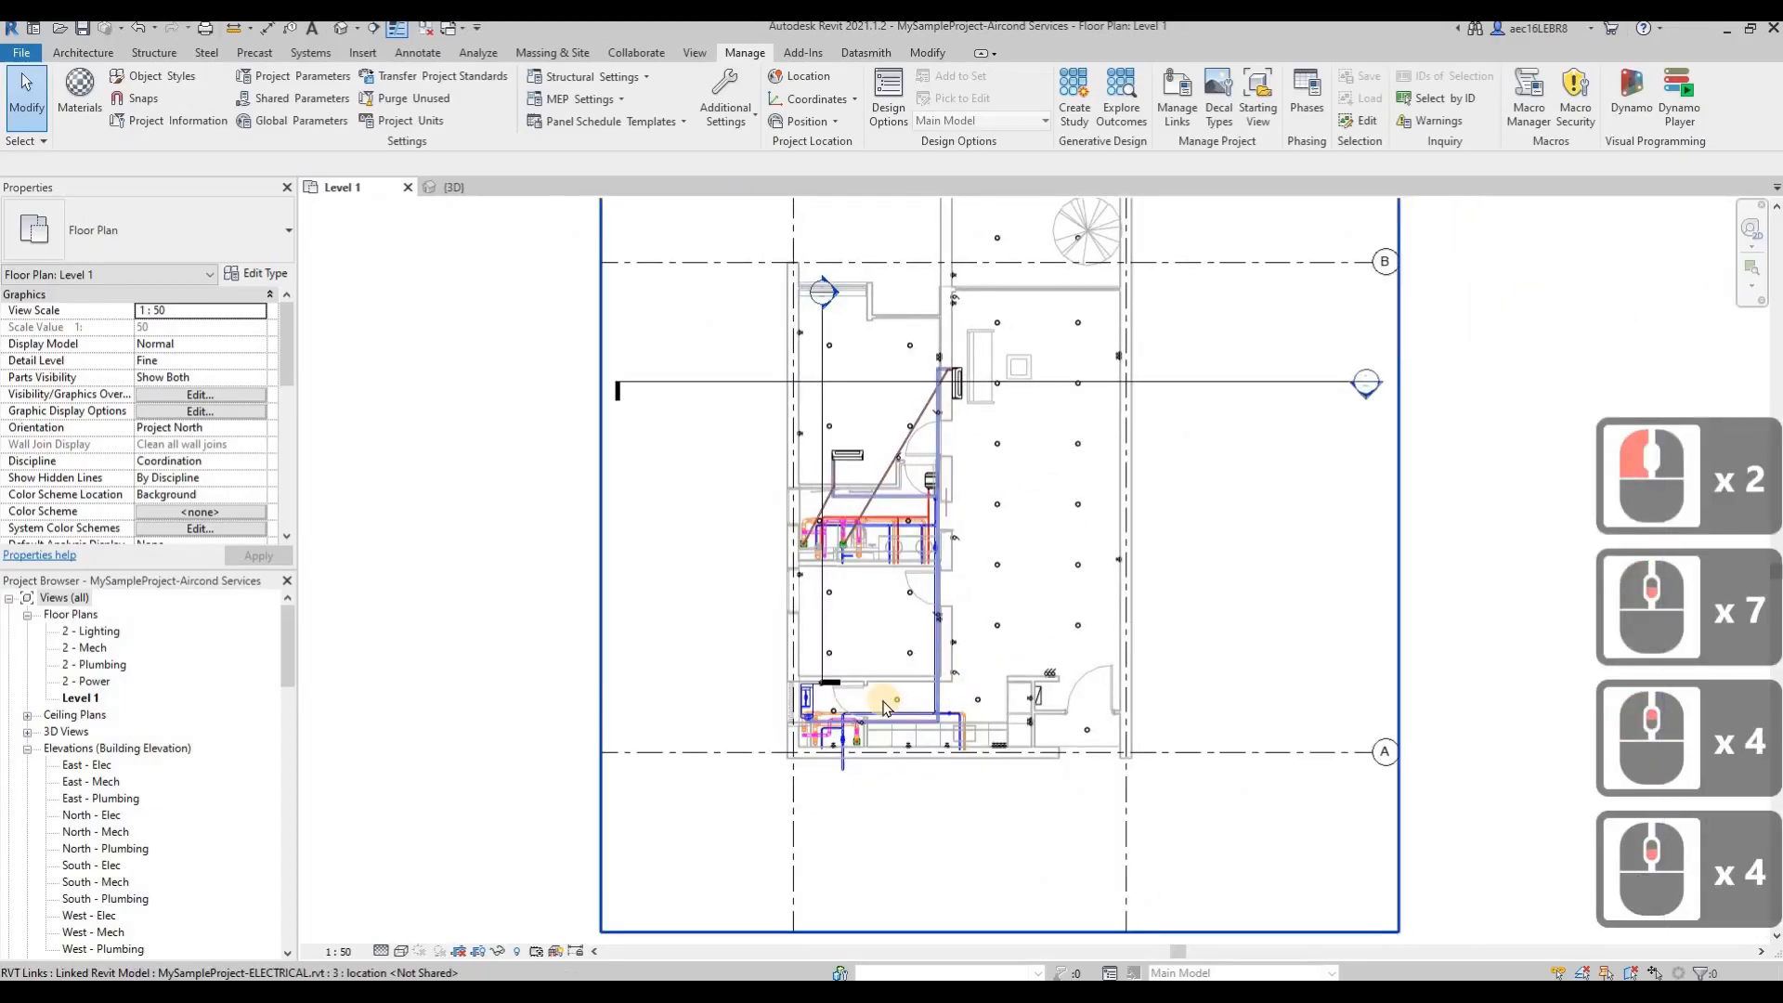
{"action": "scroll", "coordinate": [883, 702], "scroll_direction": "up", "scroll_amount": 7}
{"action": "scroll", "coordinate": [568, 609], "scroll_direction": "down", "scroll_amount": 4}
{"action": "middle_click_drag", "start_coordinate": [870, 460], "coordinate": [881, 470]}
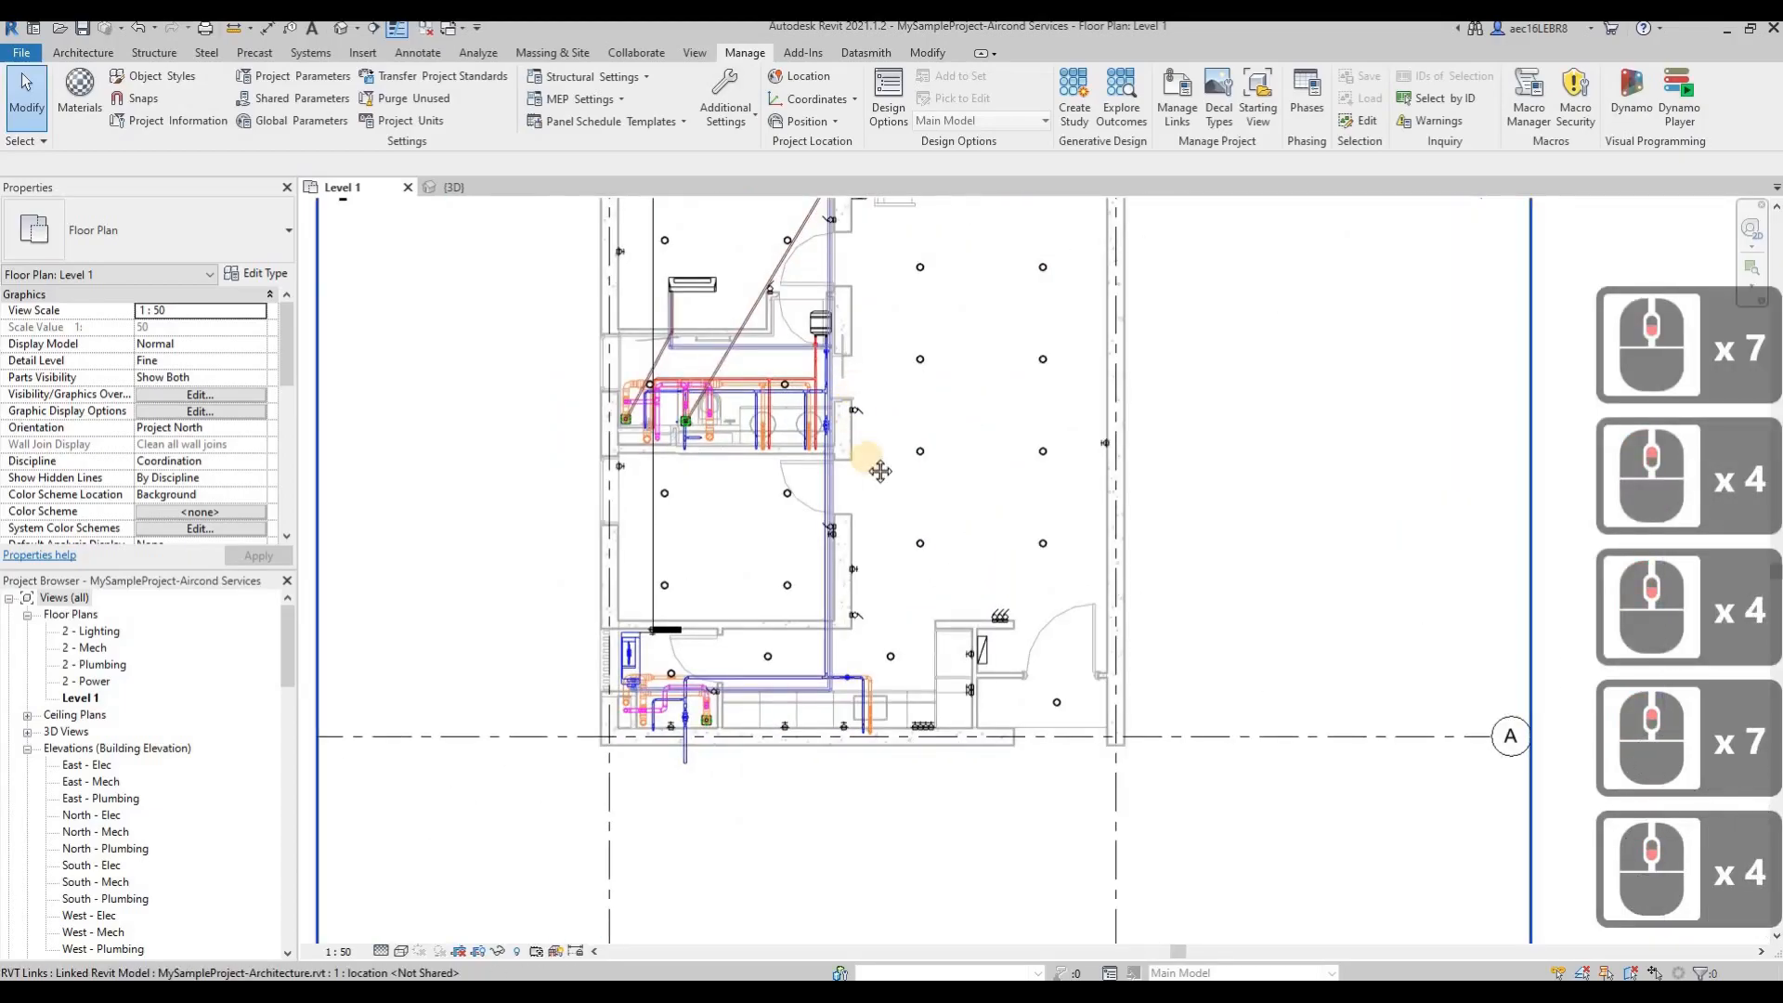
{"action": "middle_click_drag", "start_coordinate": [955, 366], "coordinate": [971, 440]}
{"action": "middle_click_drag", "start_coordinate": [879, 379], "coordinate": [880, 583]}
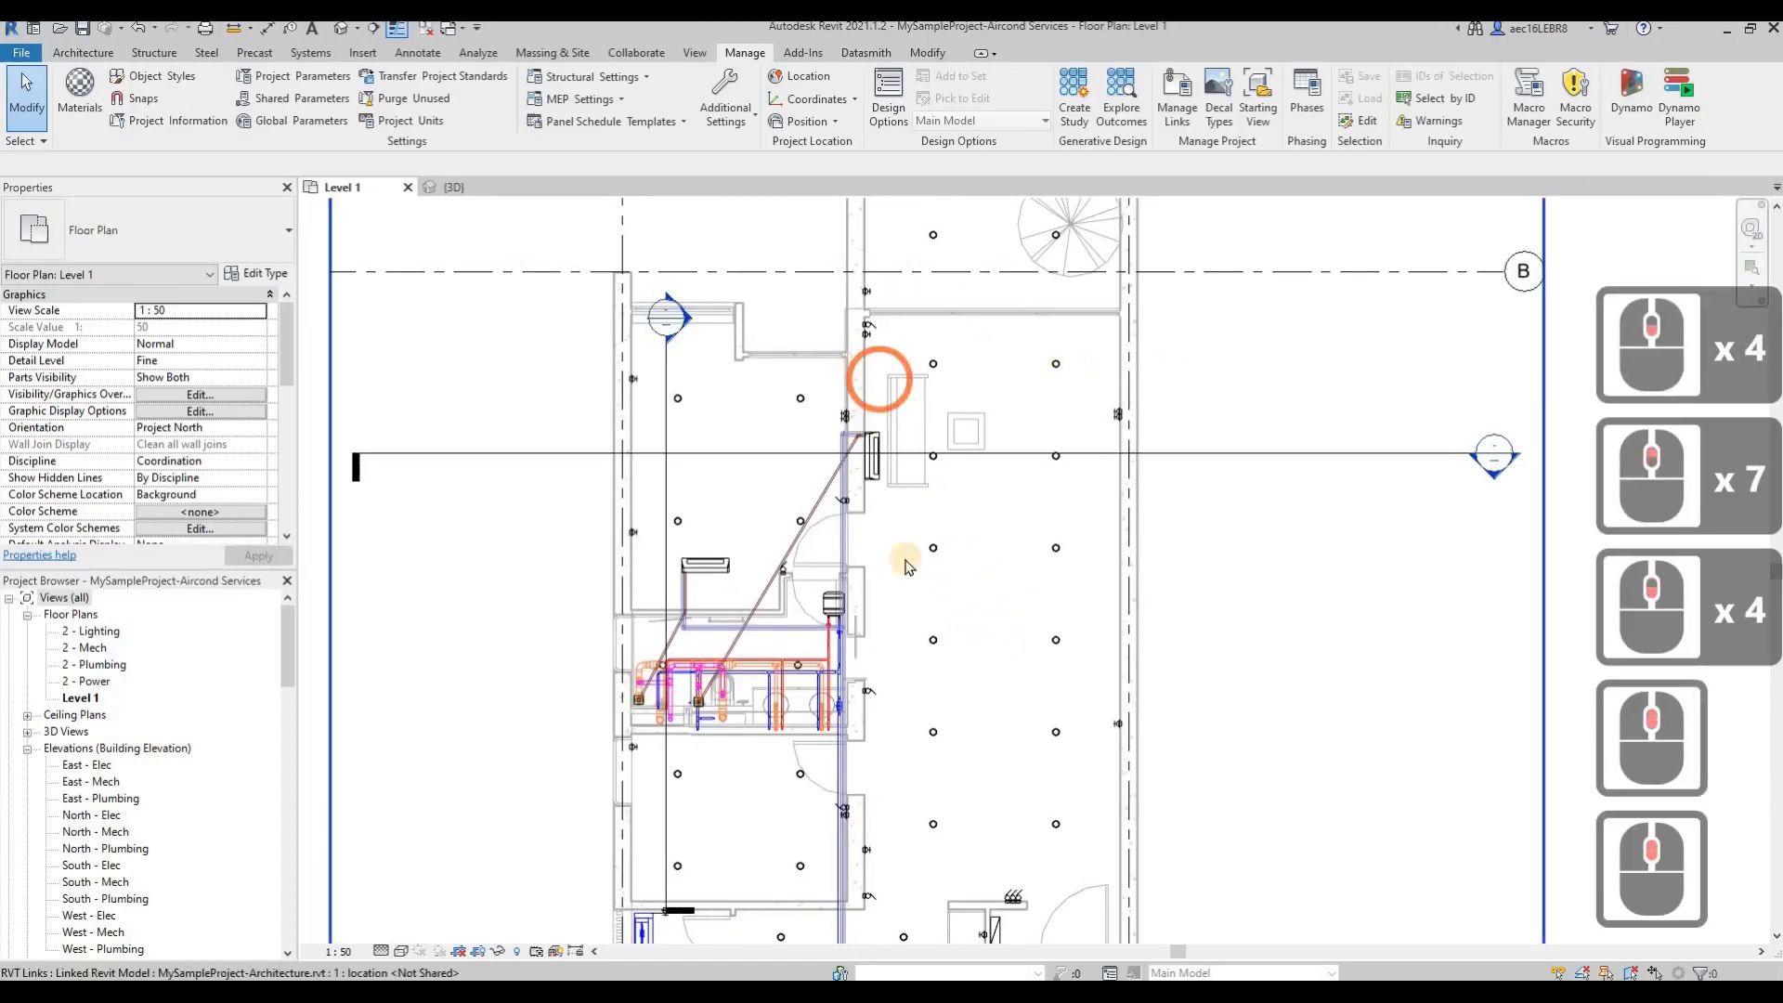
{"action": "middle_click_drag", "start_coordinate": [928, 442], "coordinate": [935, 392]}
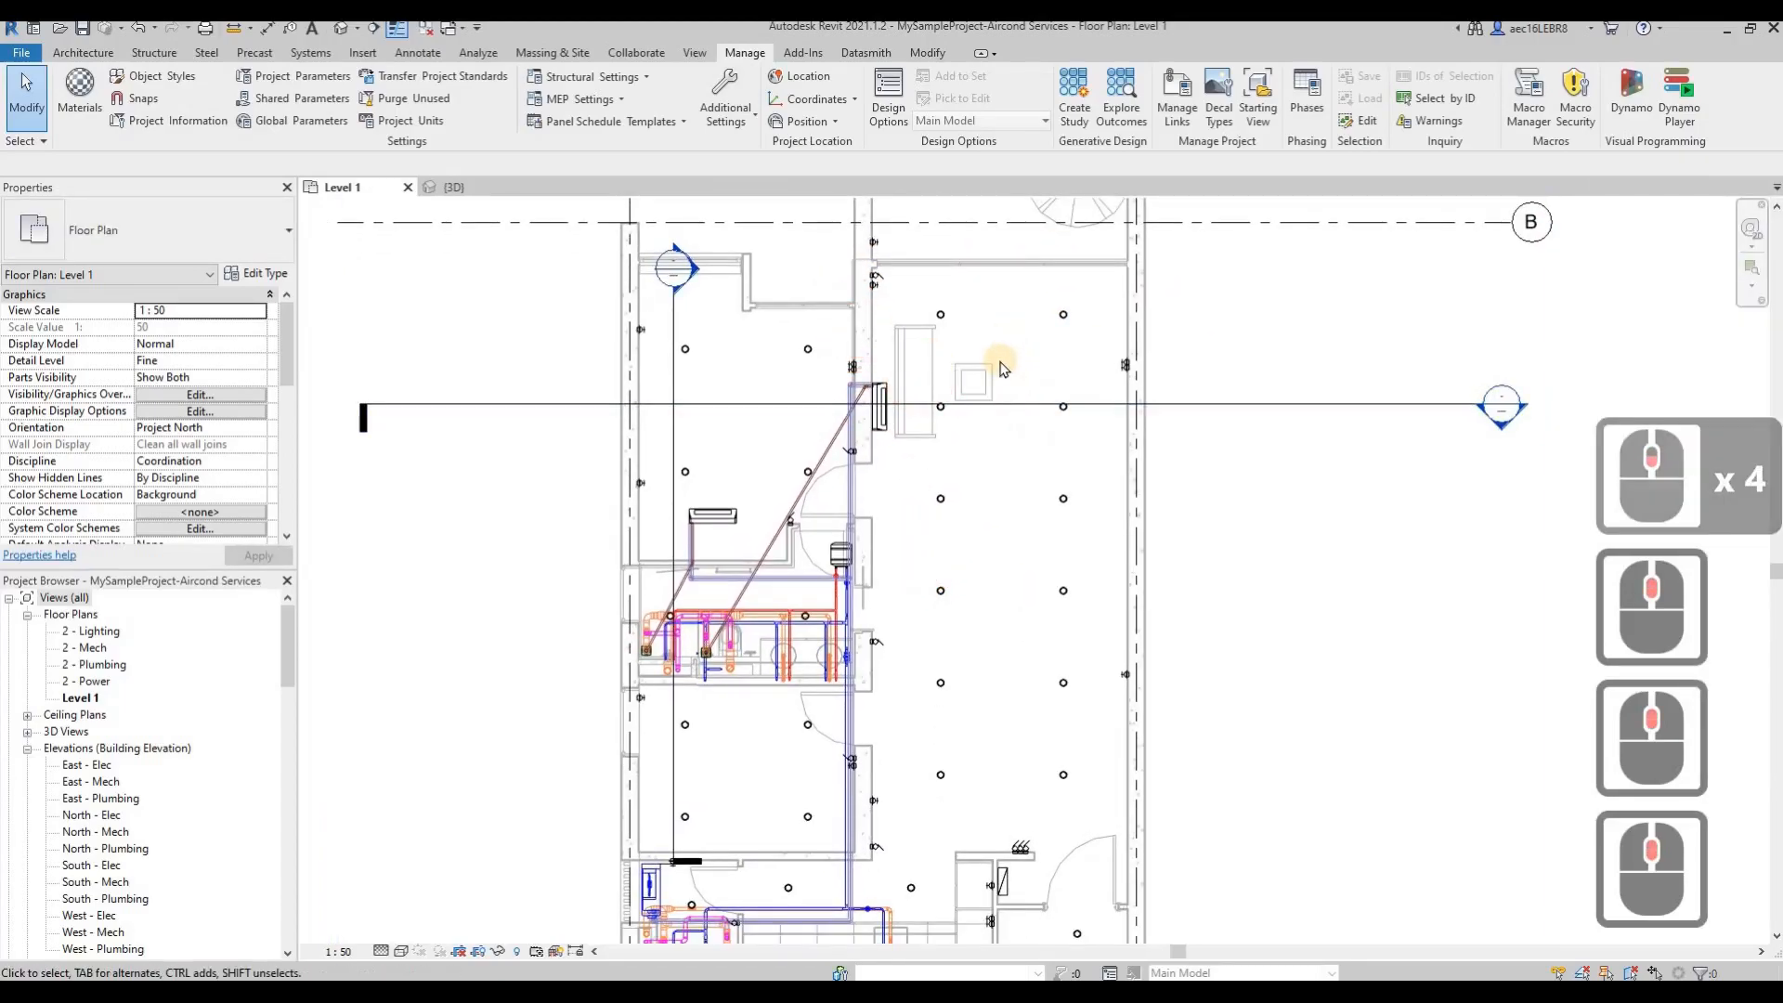
Step: Create a new rule-based view filter named My Electrical Filter from the Level 1 plan's visibility filters
{"action": "key", "text": "v"}
{"action": "key", "text": "g"}
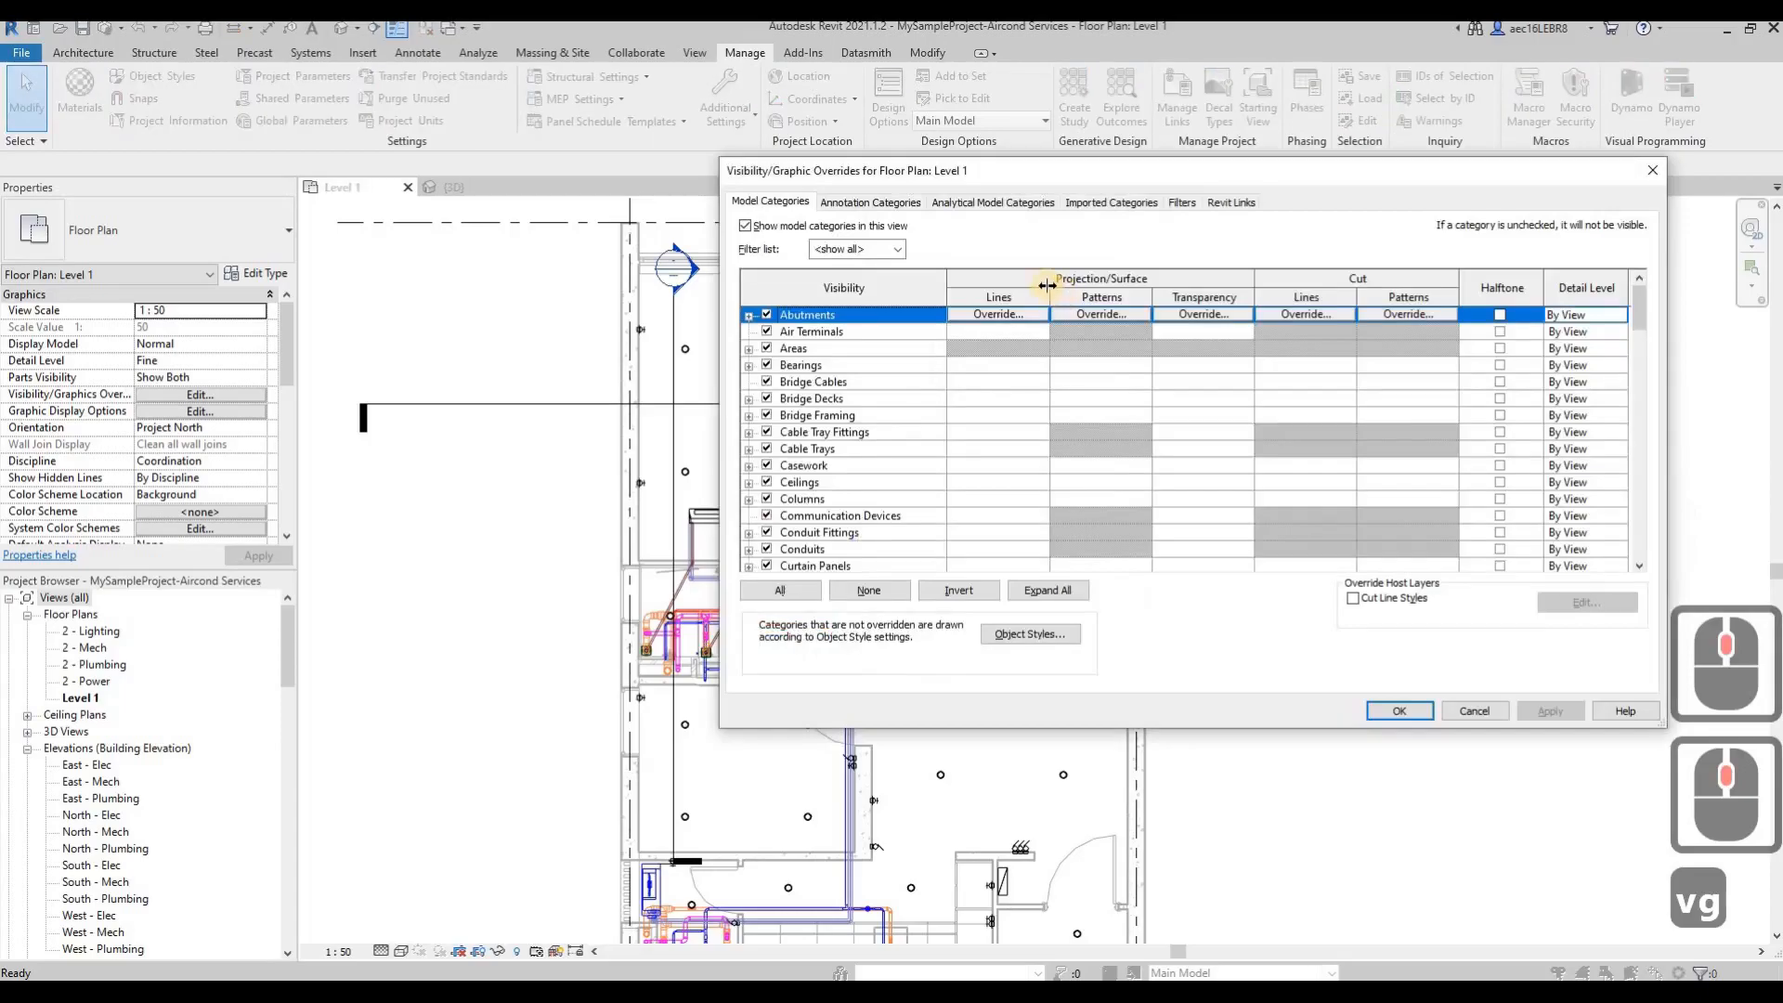
{"action": "left_click", "coordinate": [1183, 202]}
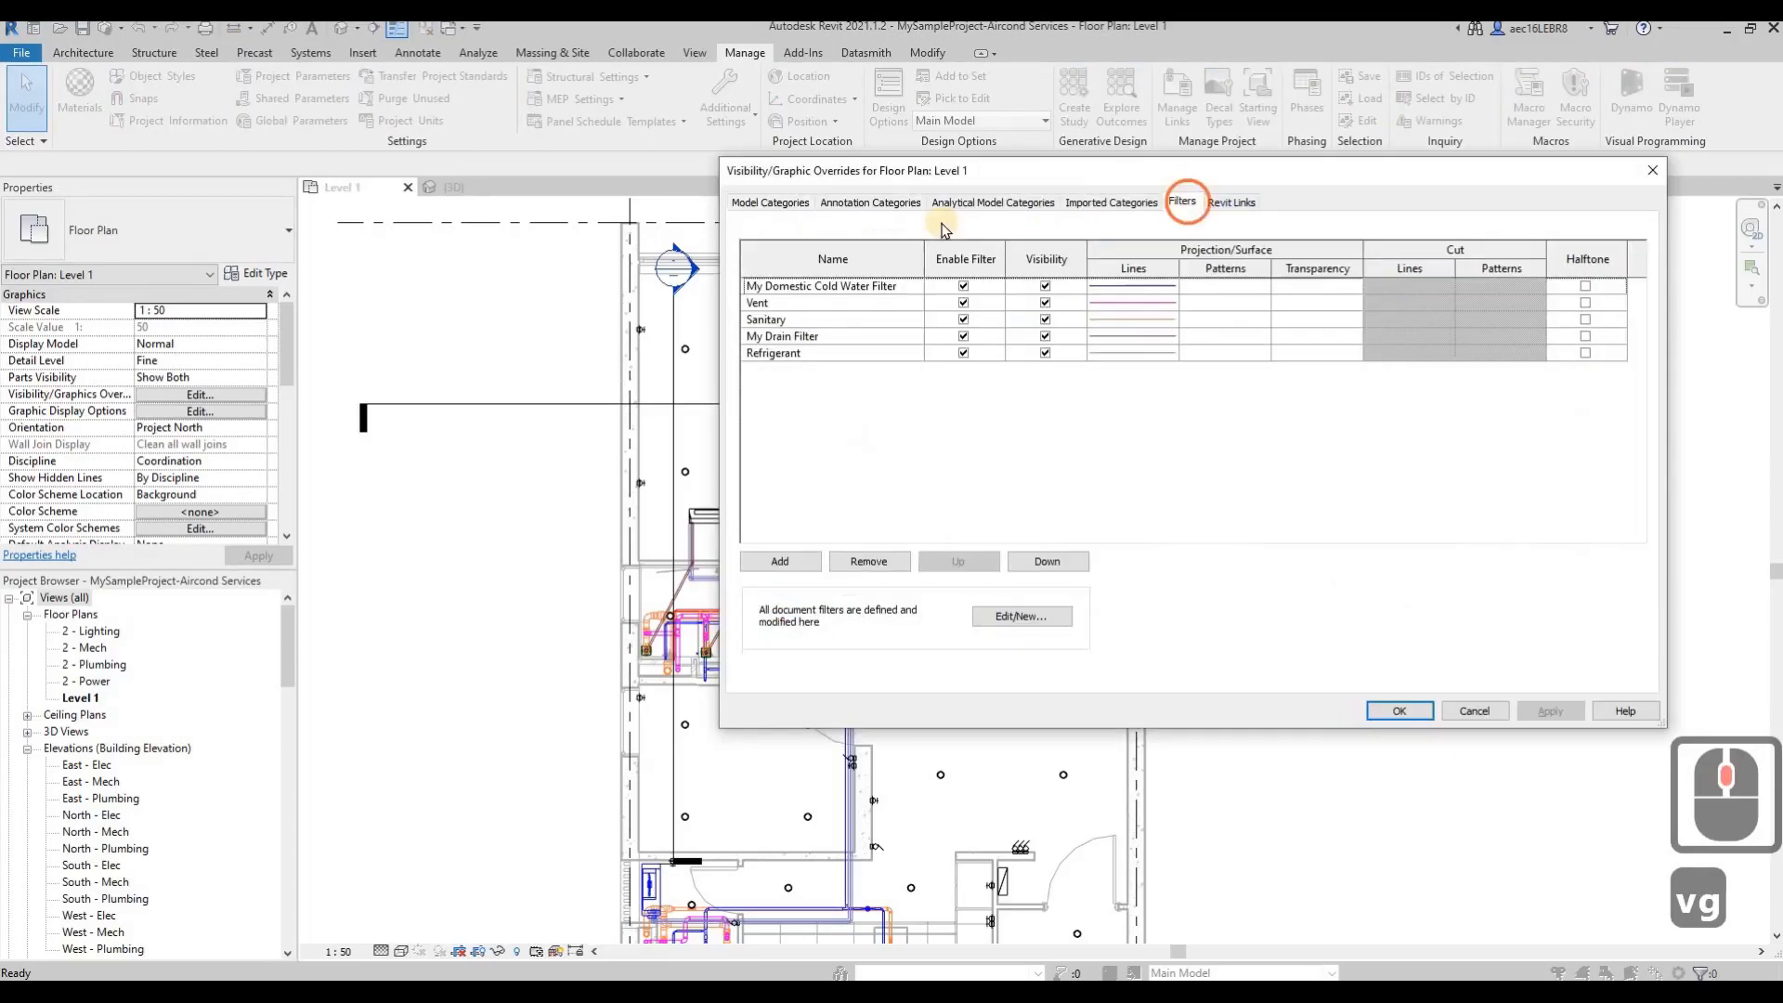
{"action": "left_click", "coordinate": [805, 563]}
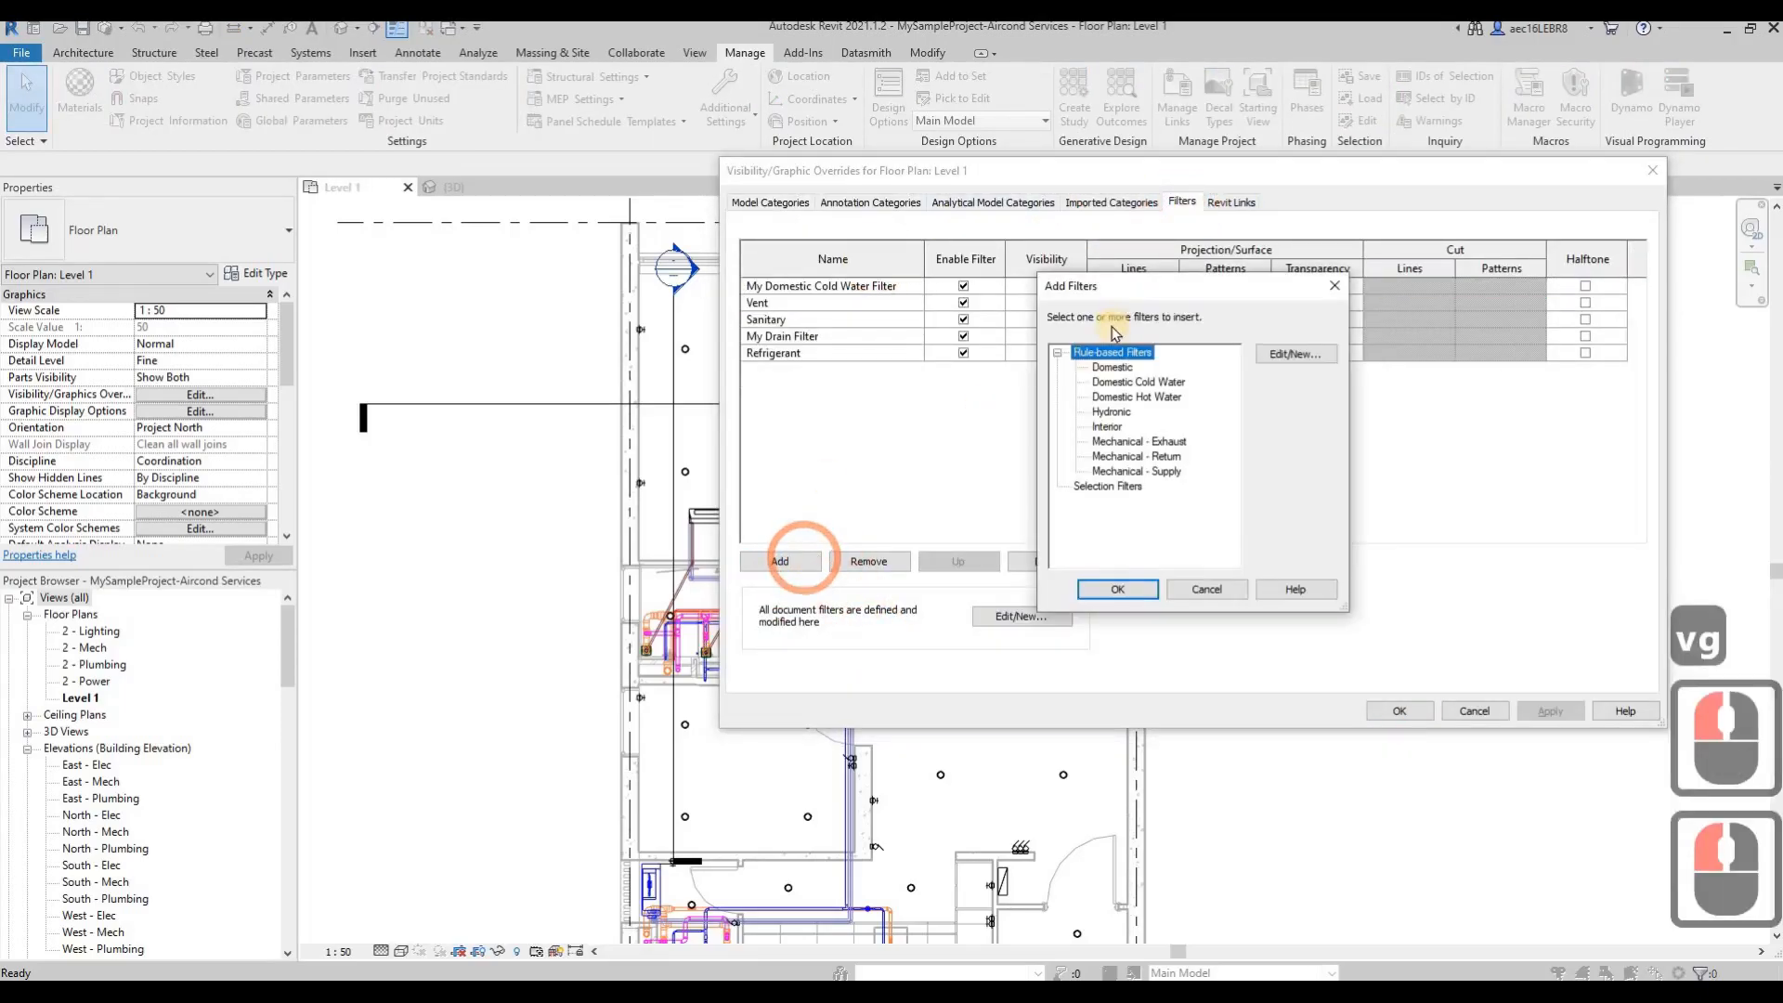
{"action": "left_click", "coordinate": [1307, 355]}
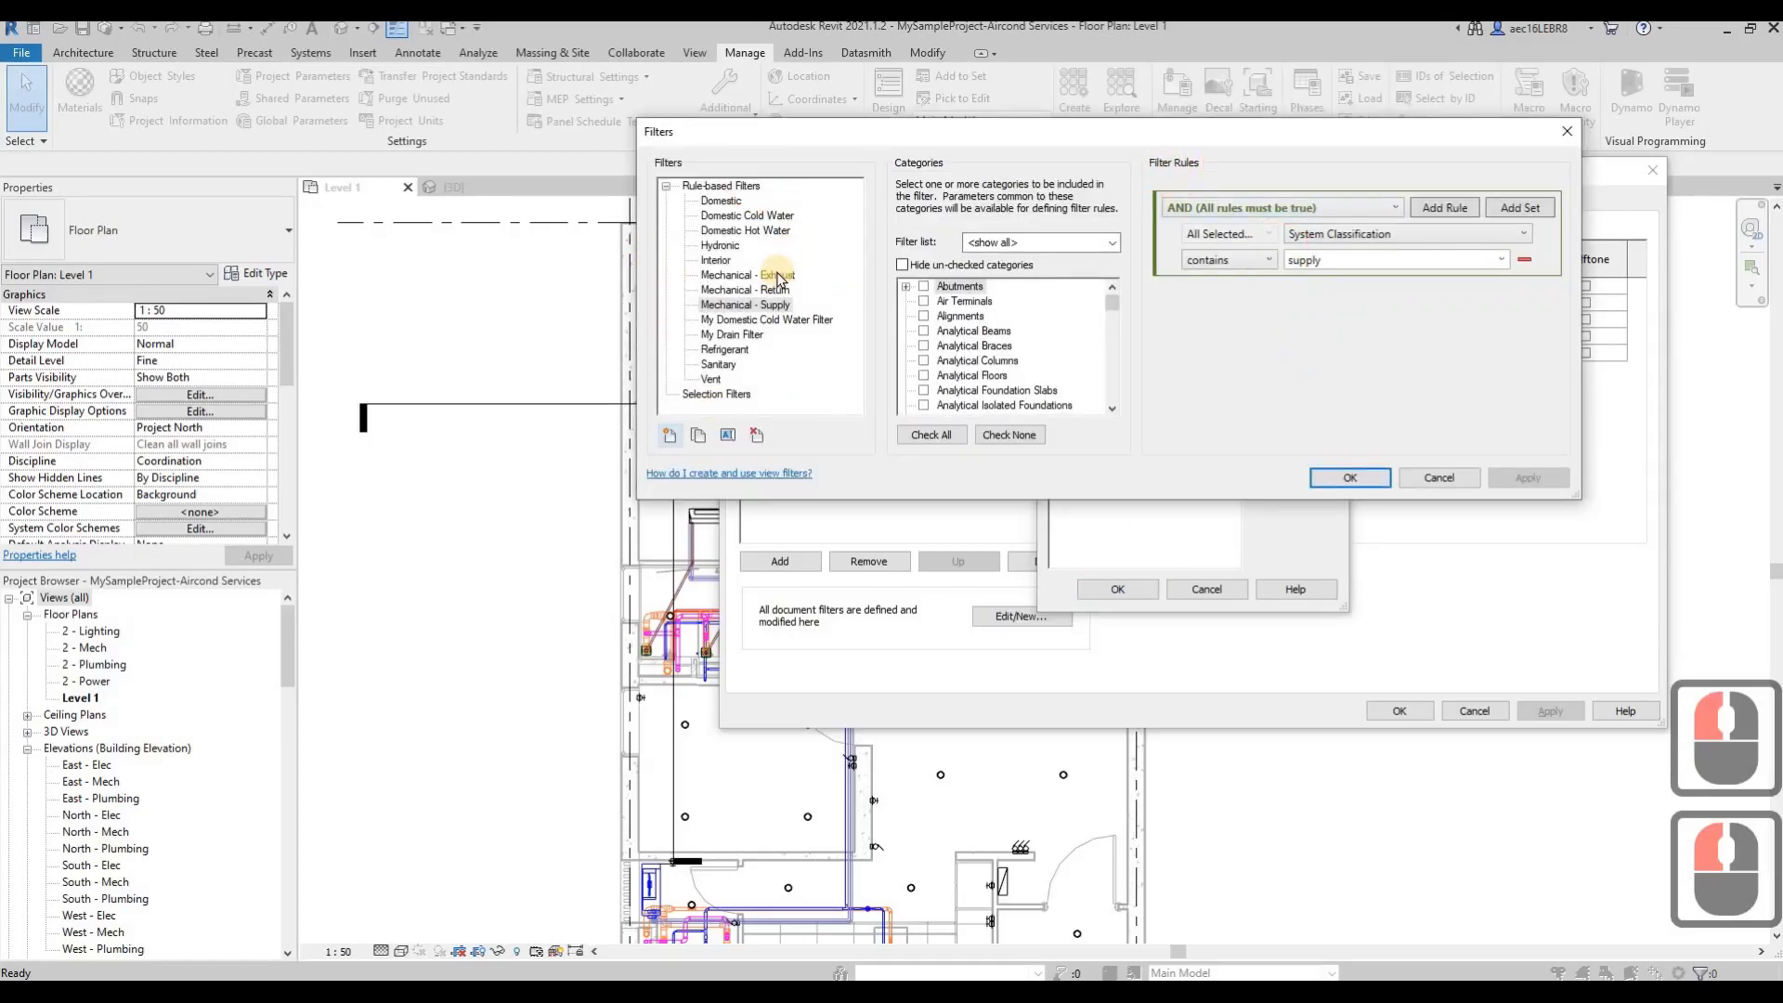
{"action": "left_click", "coordinate": [673, 439]}
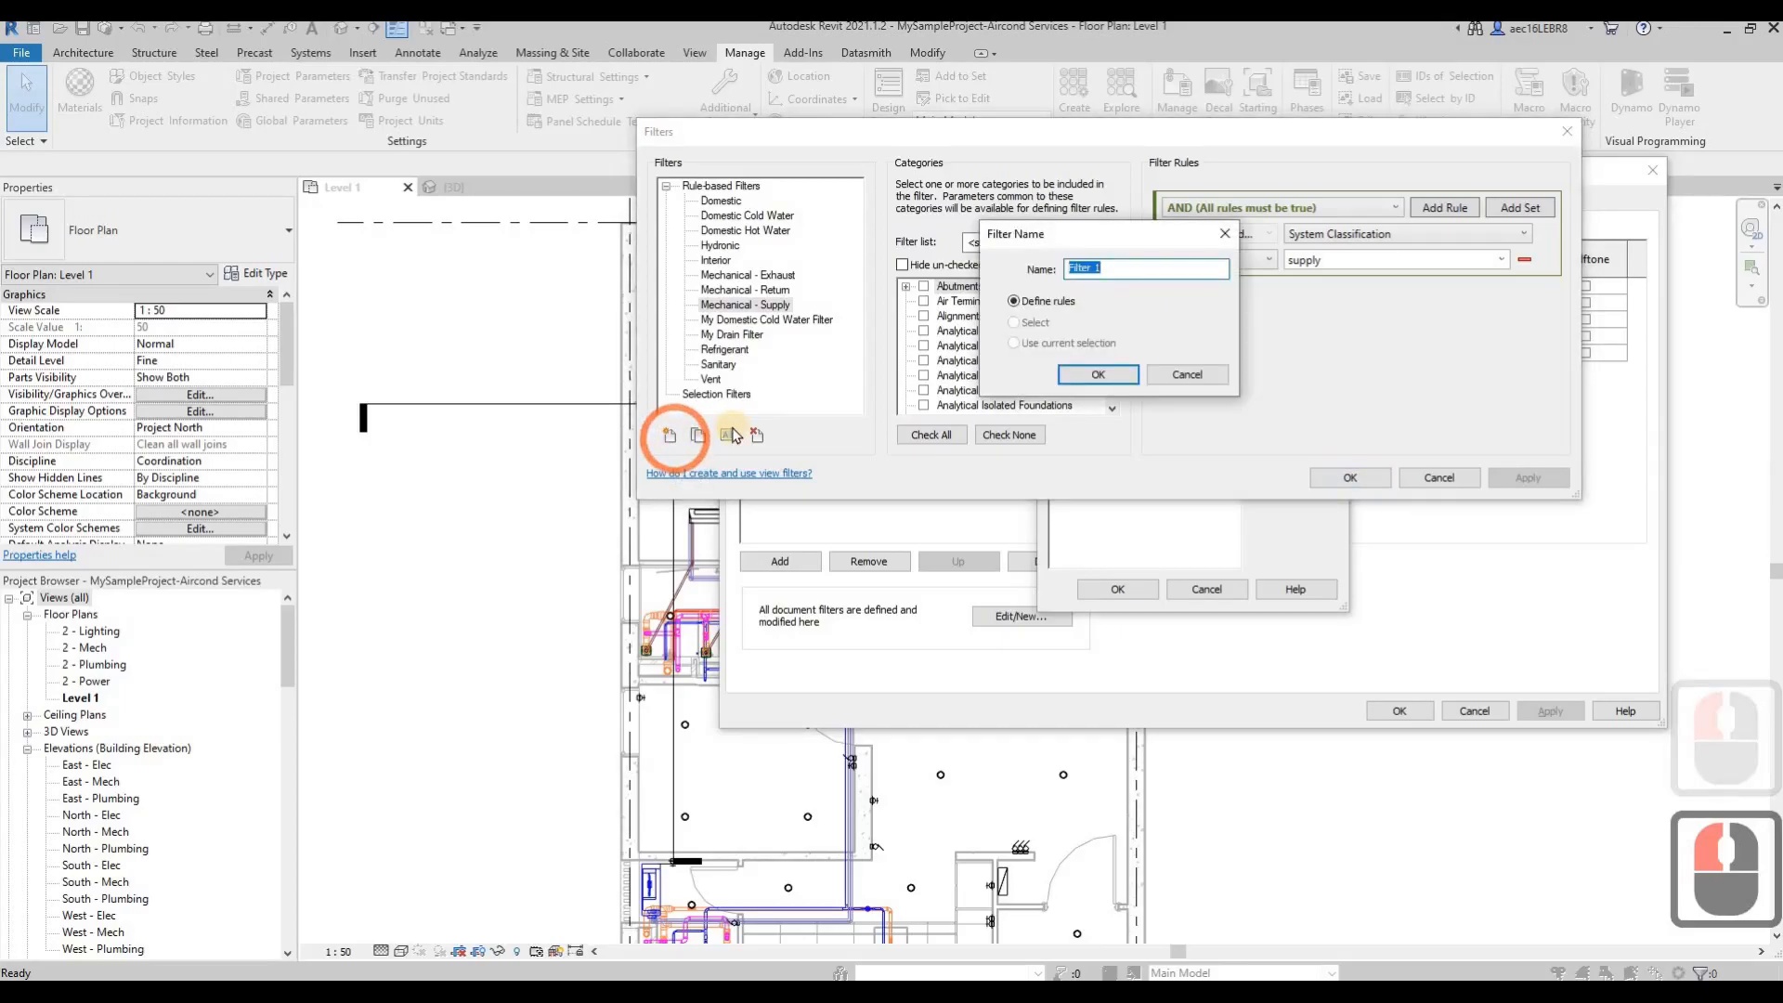
{"action": "type", "text": "My Elec"}
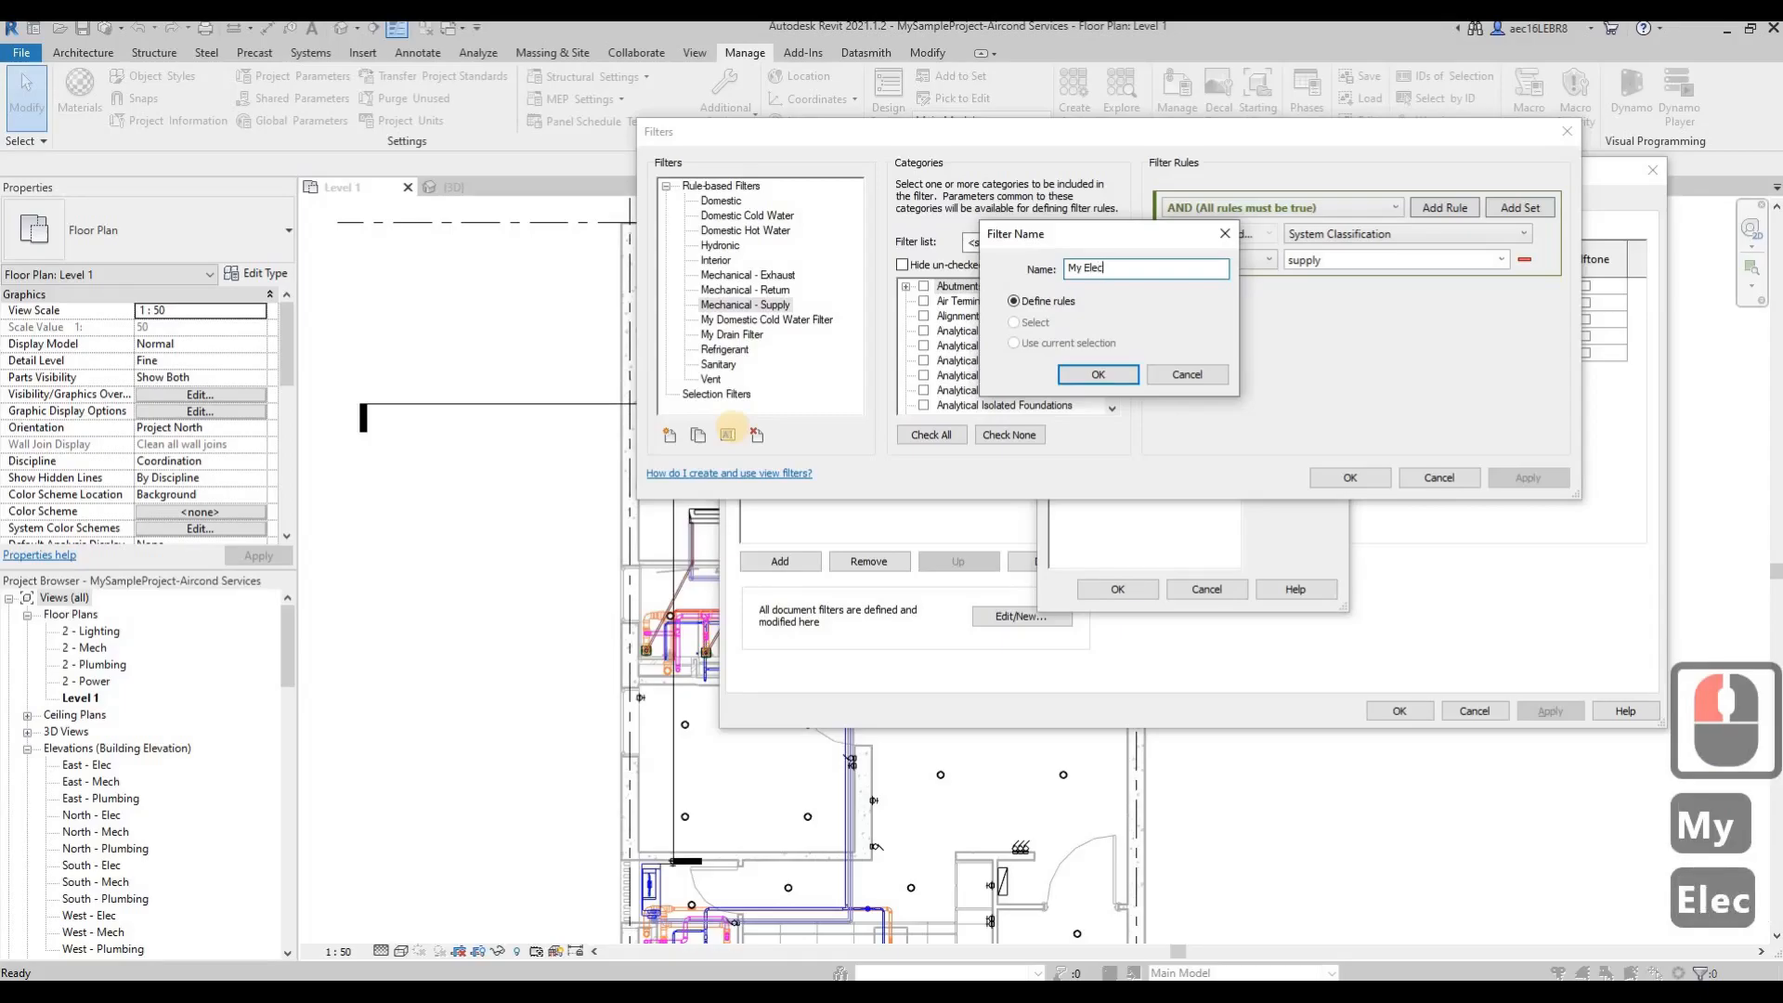
{"action": "type", "text": "trical Filter"}
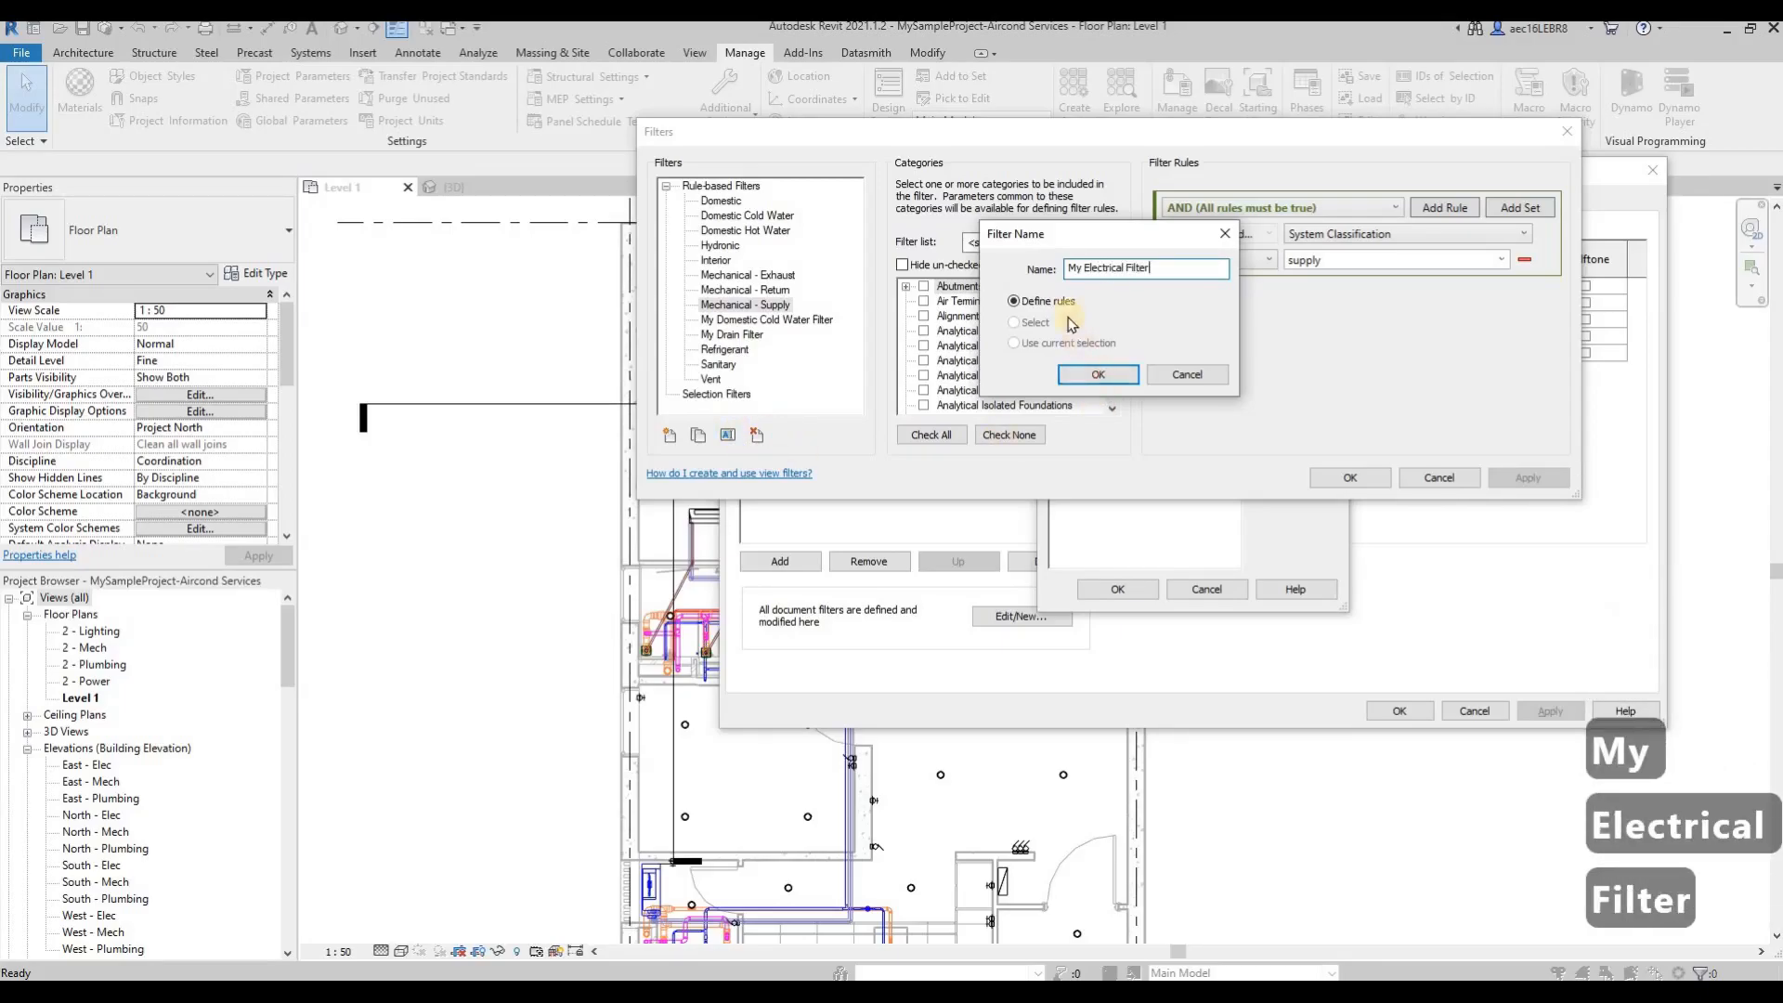
{"action": "left_click", "coordinate": [1098, 374]}
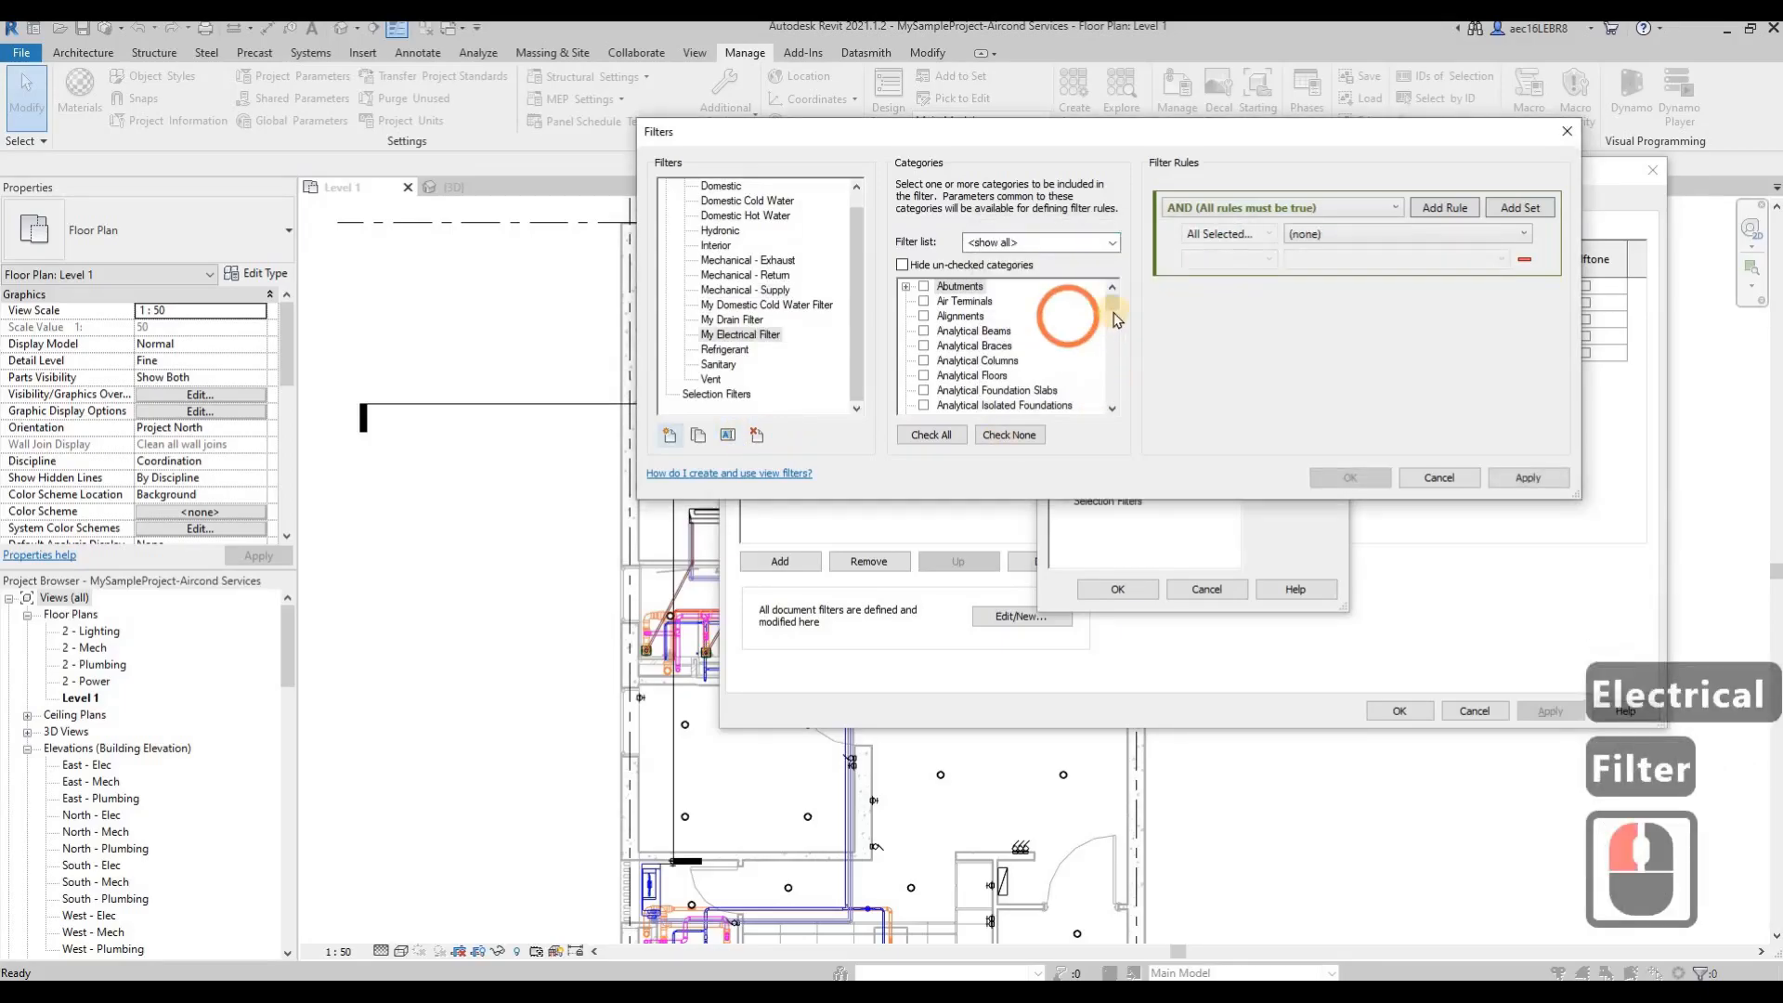
Step: Include the Electrical Equipment and Electrical Fixtures categories in My Electrical Filter
{"action": "left_click_drag", "start_coordinate": [1114, 311], "coordinate": [907, 345]}
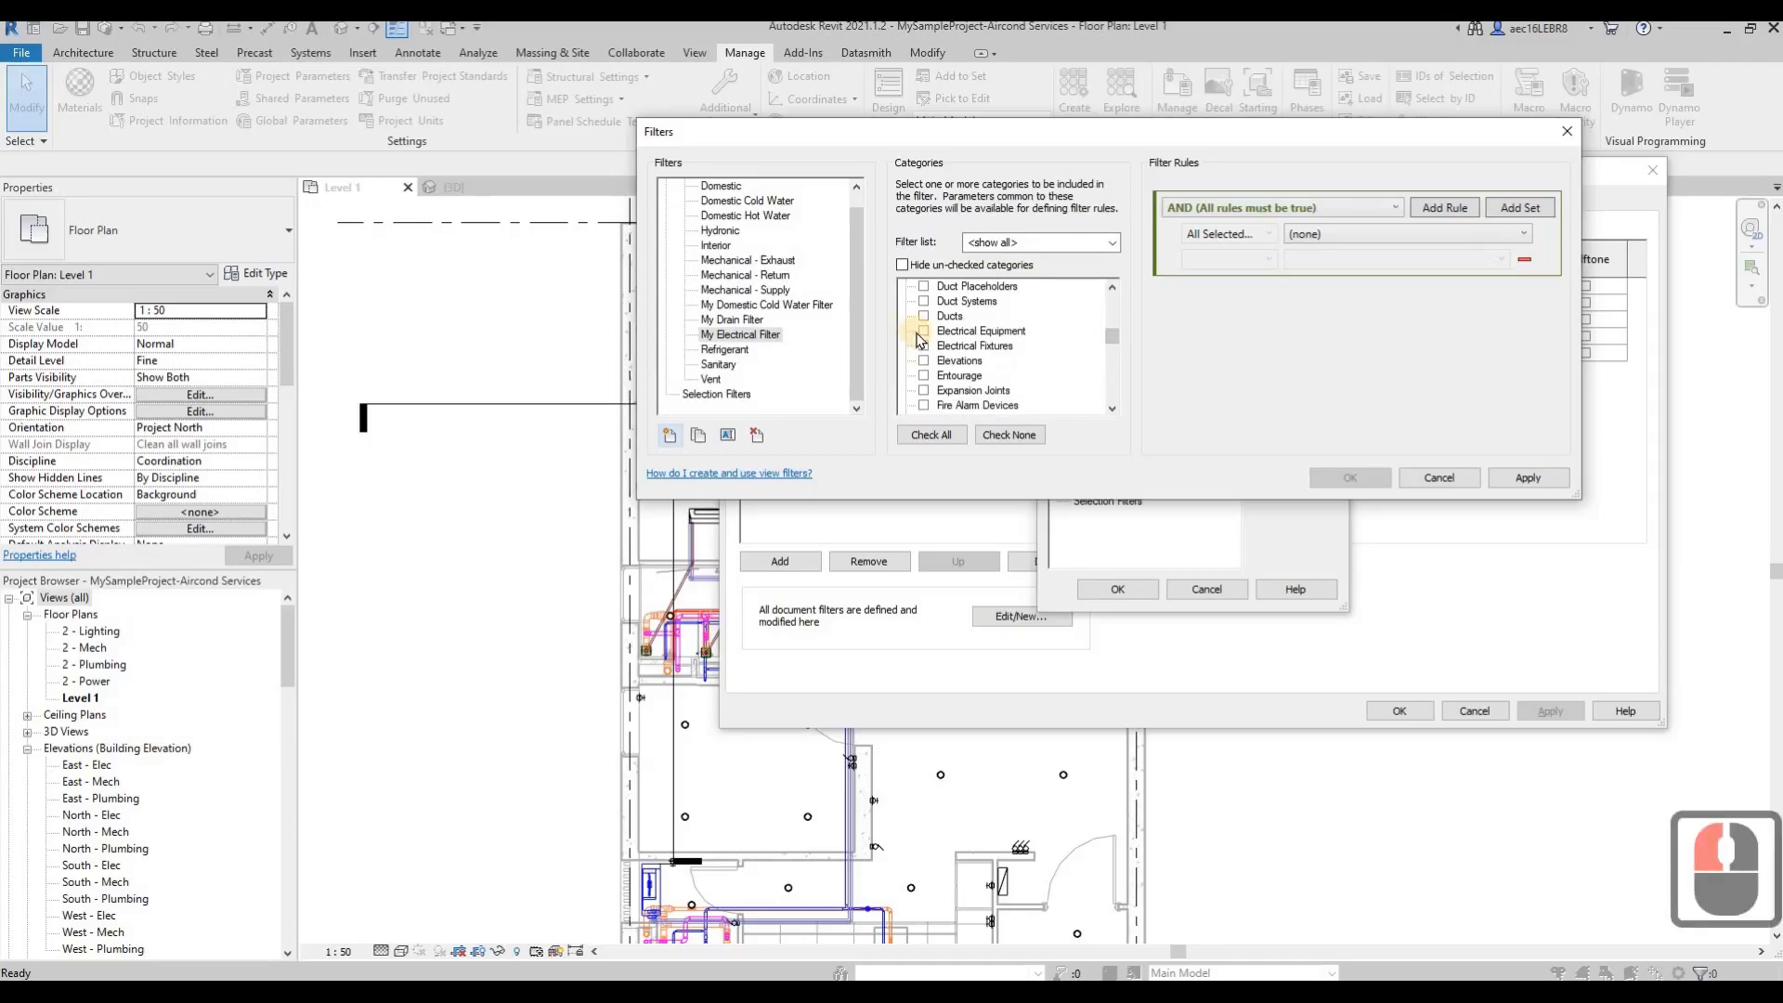
{"action": "left_click", "coordinate": [923, 332]}
{"action": "left_click", "coordinate": [923, 346]}
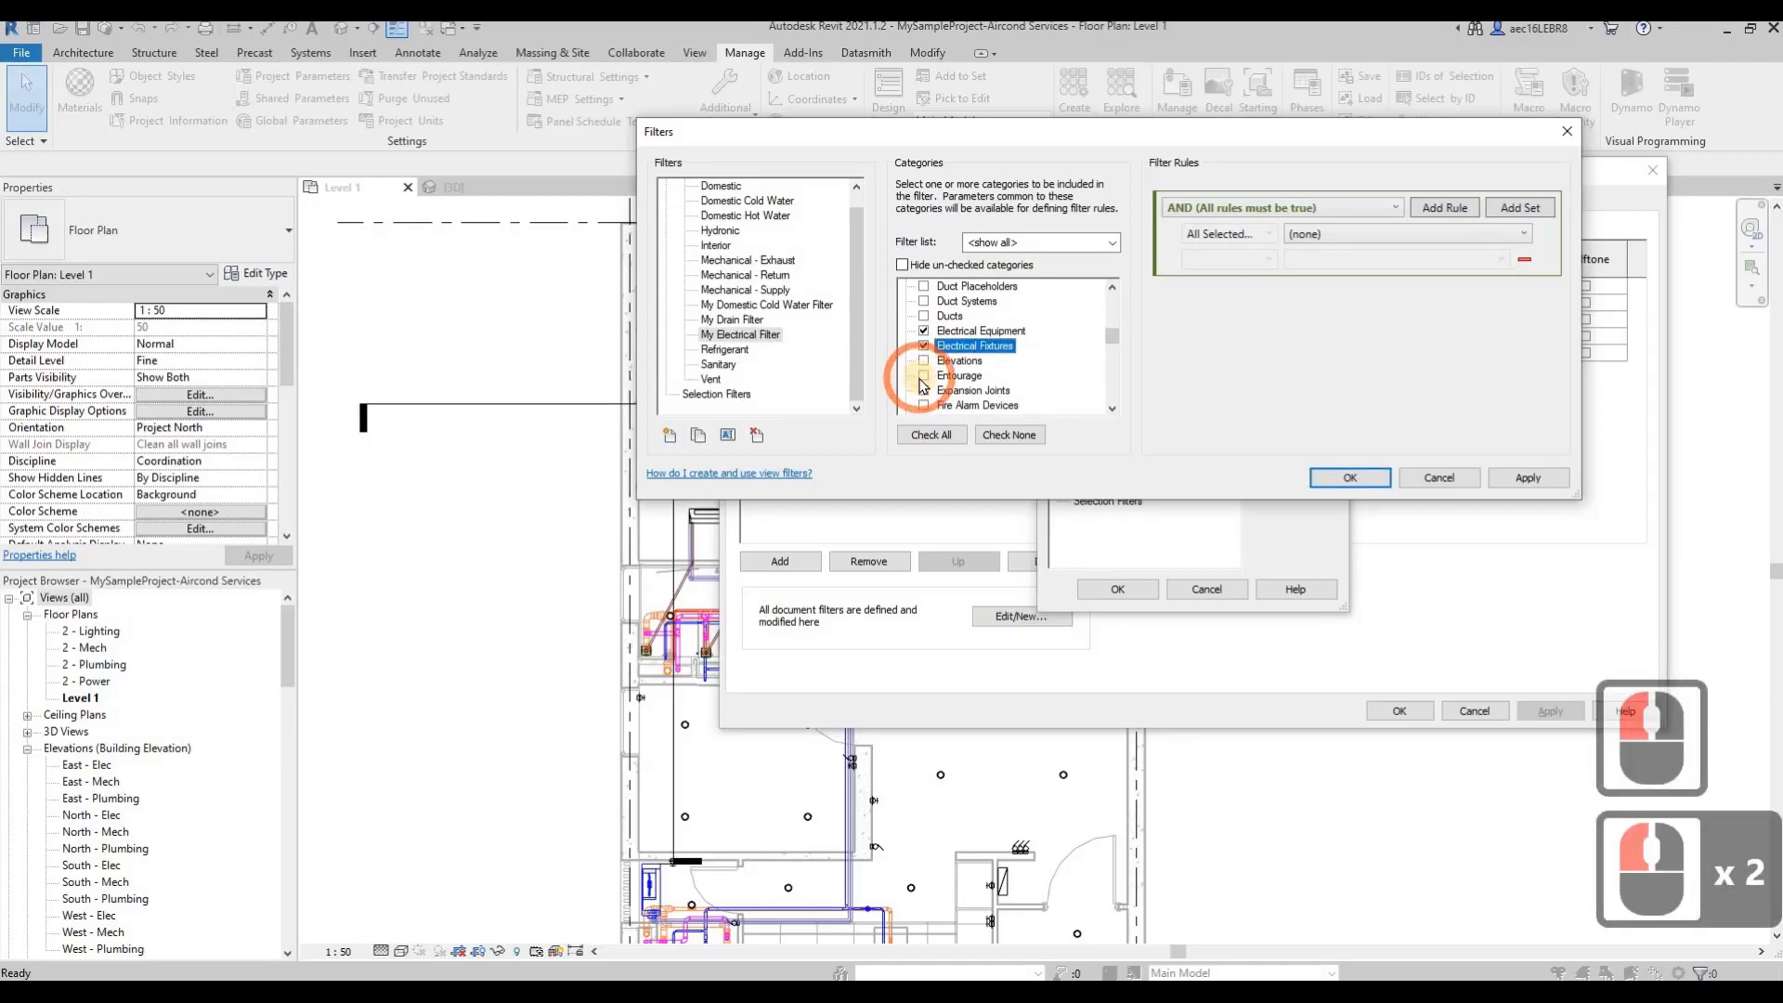
Step: Include the Lighting Devices and Lighting Fixtures categories in My Electrical Filter and save the filter definition
{"action": "scroll", "coordinate": [923, 384], "scroll_direction": "down", "scroll_amount": 6}
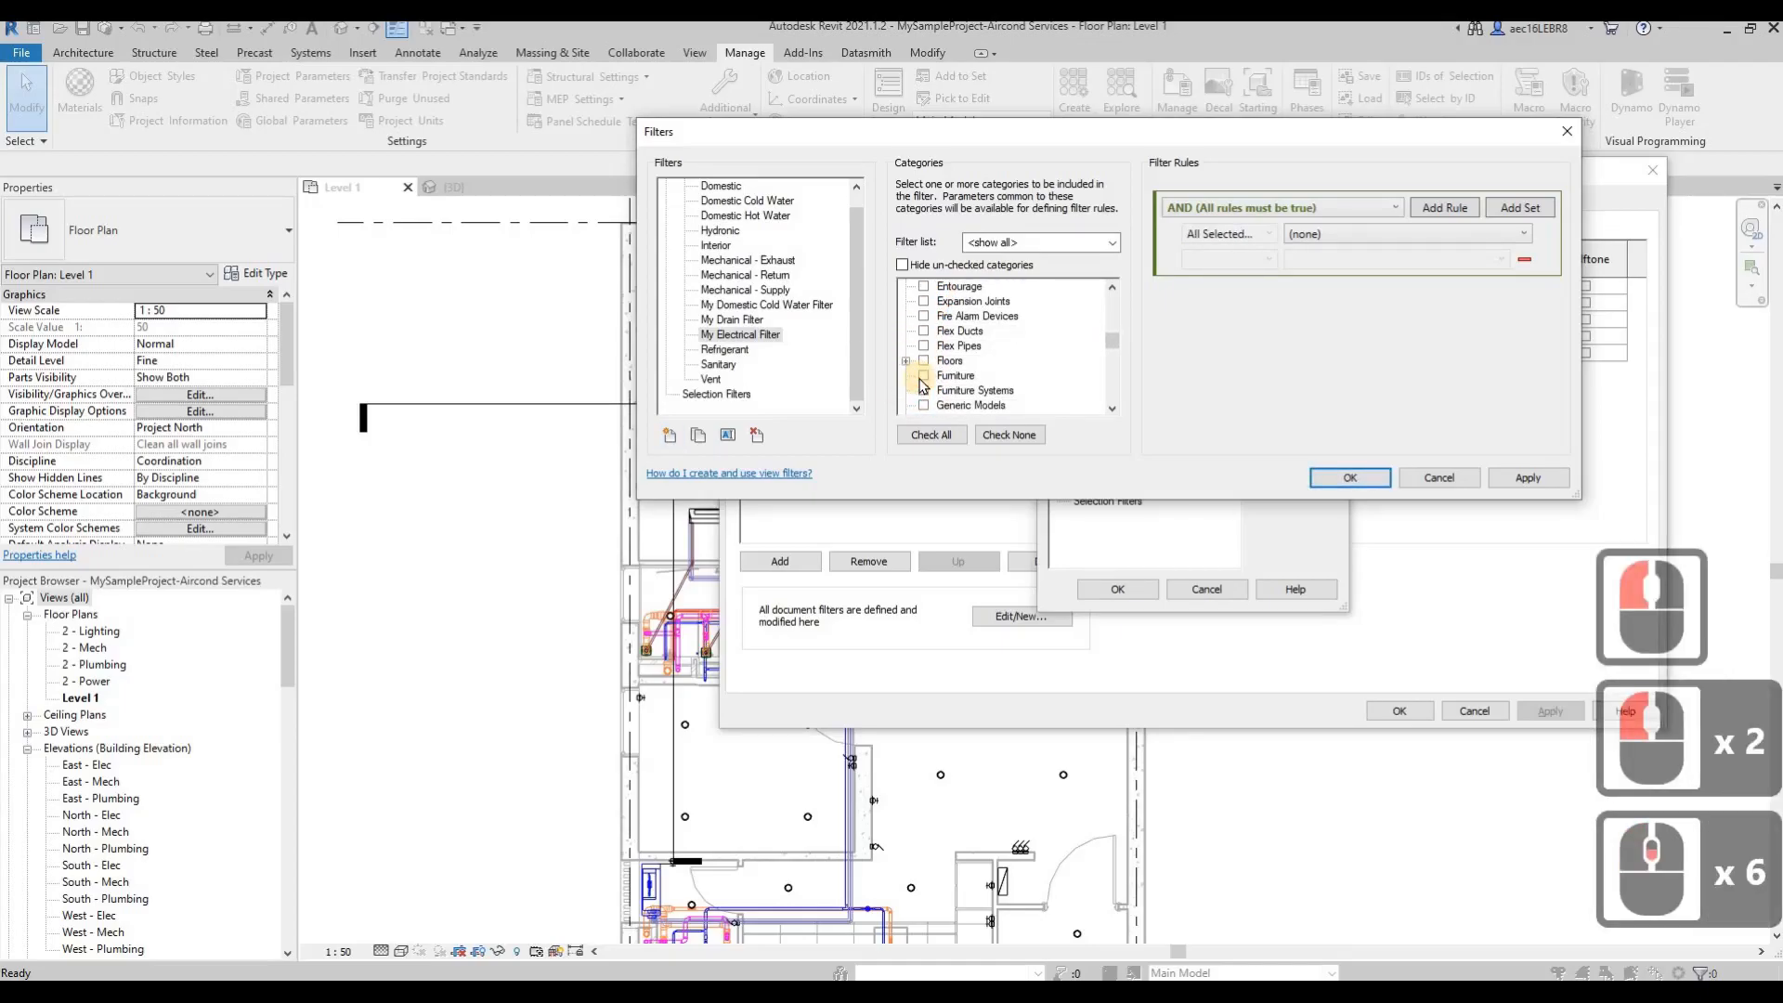
{"action": "scroll", "coordinate": [924, 386], "scroll_direction": "down", "scroll_amount": 2}
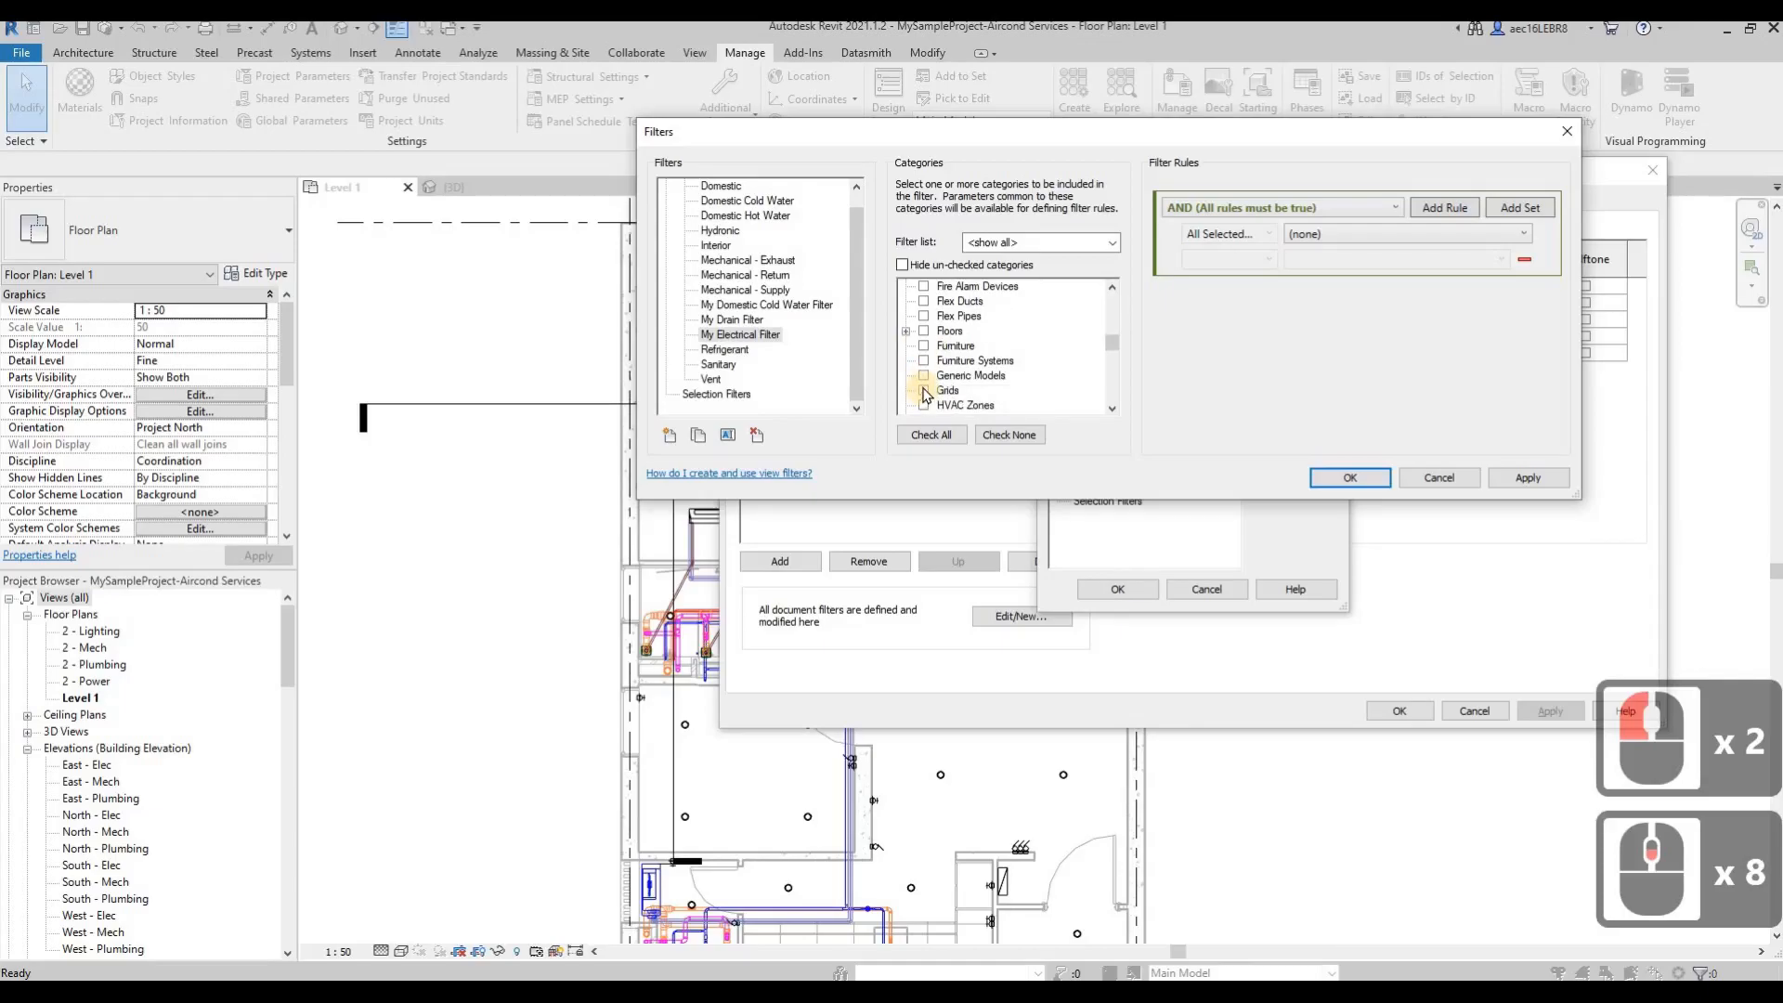
{"action": "scroll", "coordinate": [925, 394], "scroll_direction": "down", "scroll_amount": 3}
{"action": "left_click", "coordinate": [924, 390]}
{"action": "left_click", "coordinate": [923, 405]}
{"action": "scroll", "coordinate": [1047, 389], "scroll_direction": "down", "scroll_amount": 4}
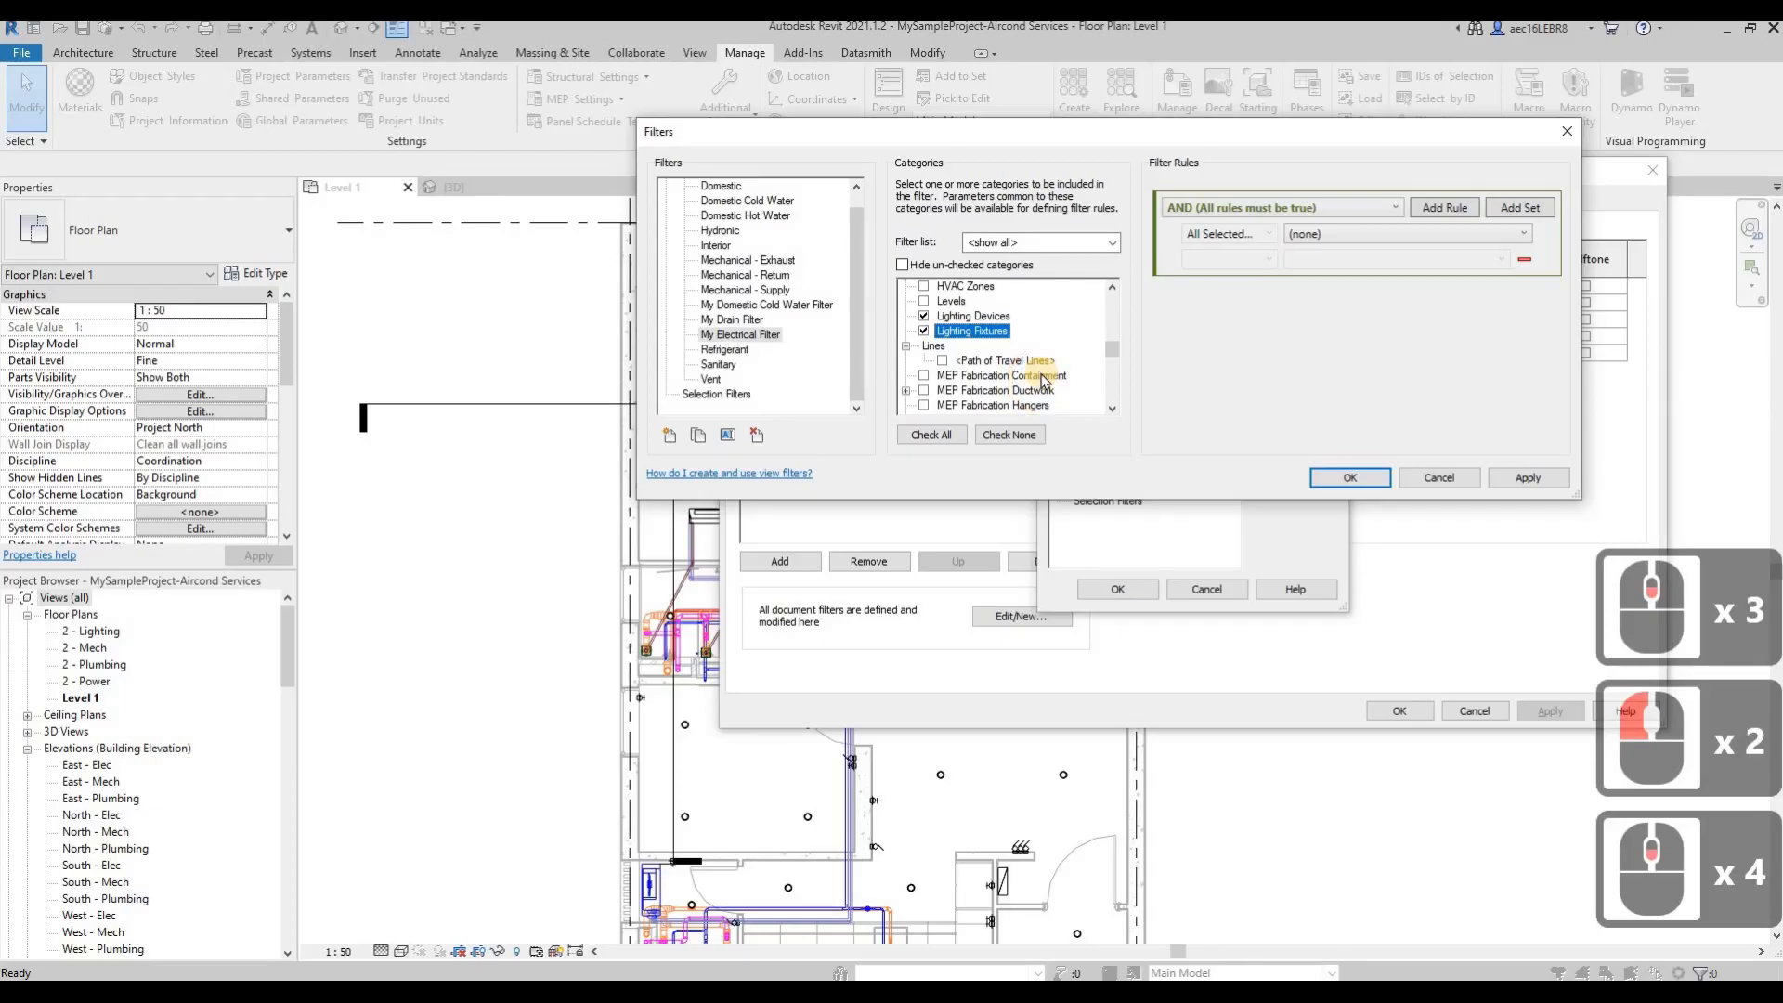
{"action": "scroll", "coordinate": [1045, 381], "scroll_direction": "down", "scroll_amount": 5}
{"action": "scroll", "coordinate": [1044, 381], "scroll_direction": "down", "scroll_amount": 4}
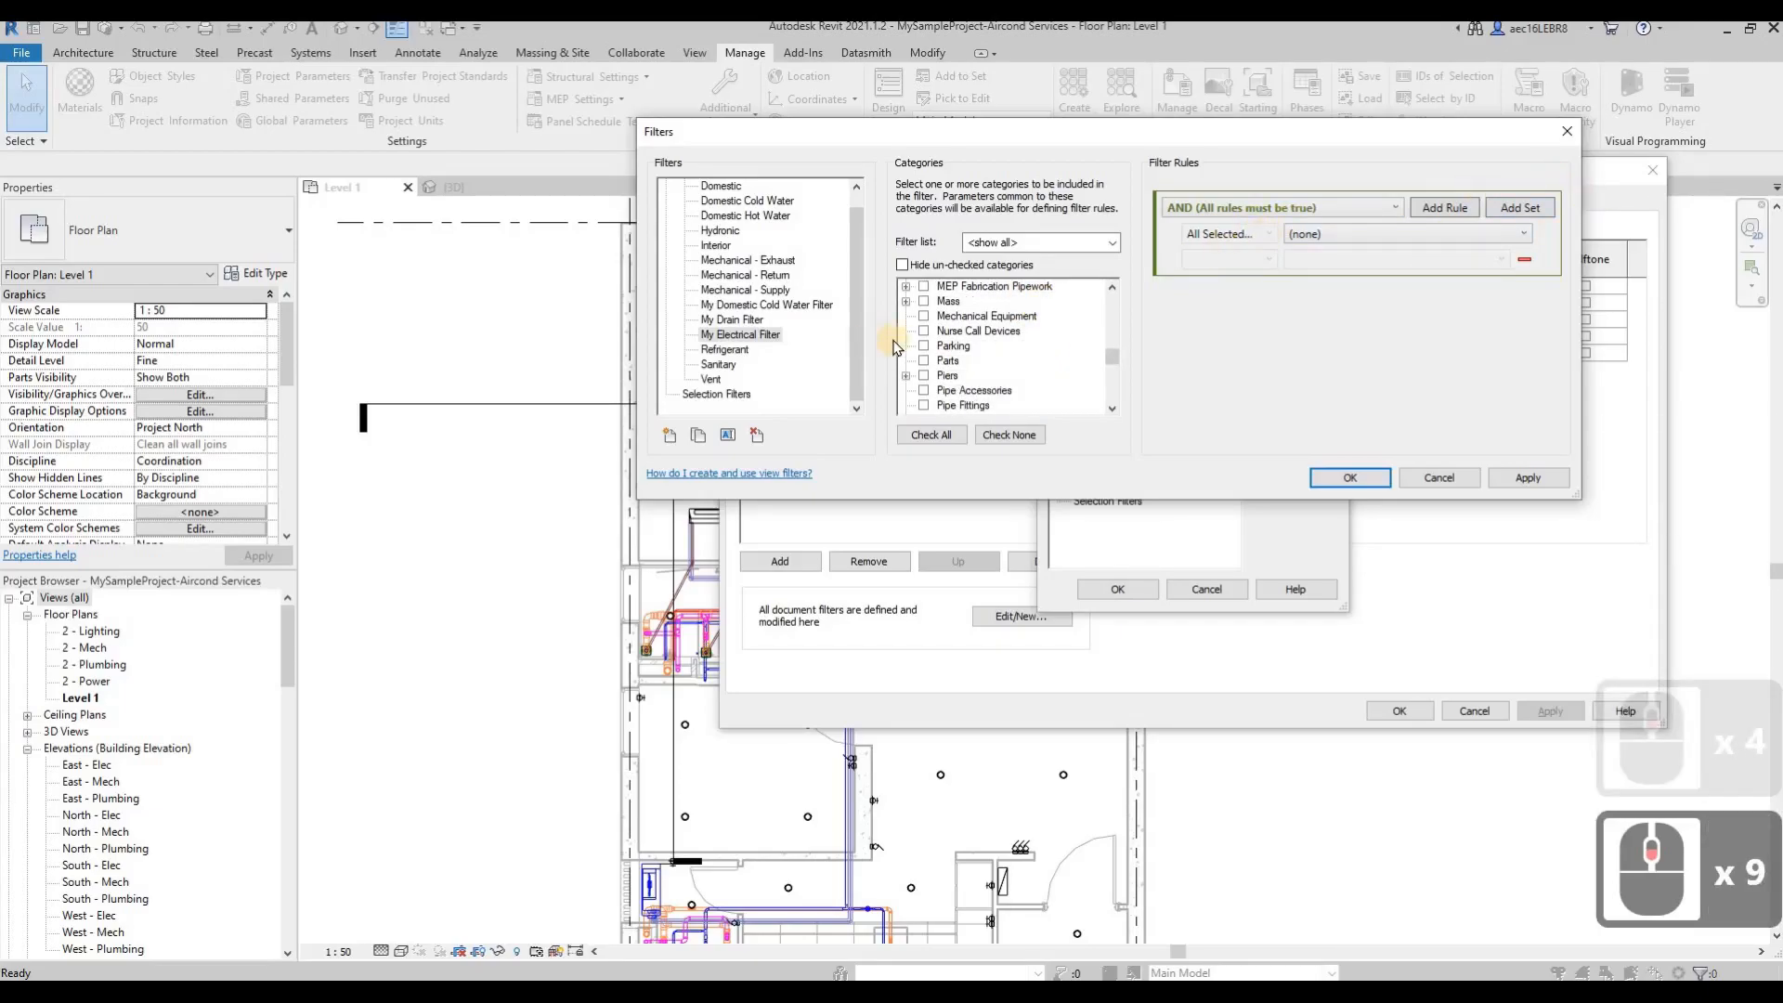
{"action": "scroll", "coordinate": [996, 364], "scroll_direction": "down", "scroll_amount": 5}
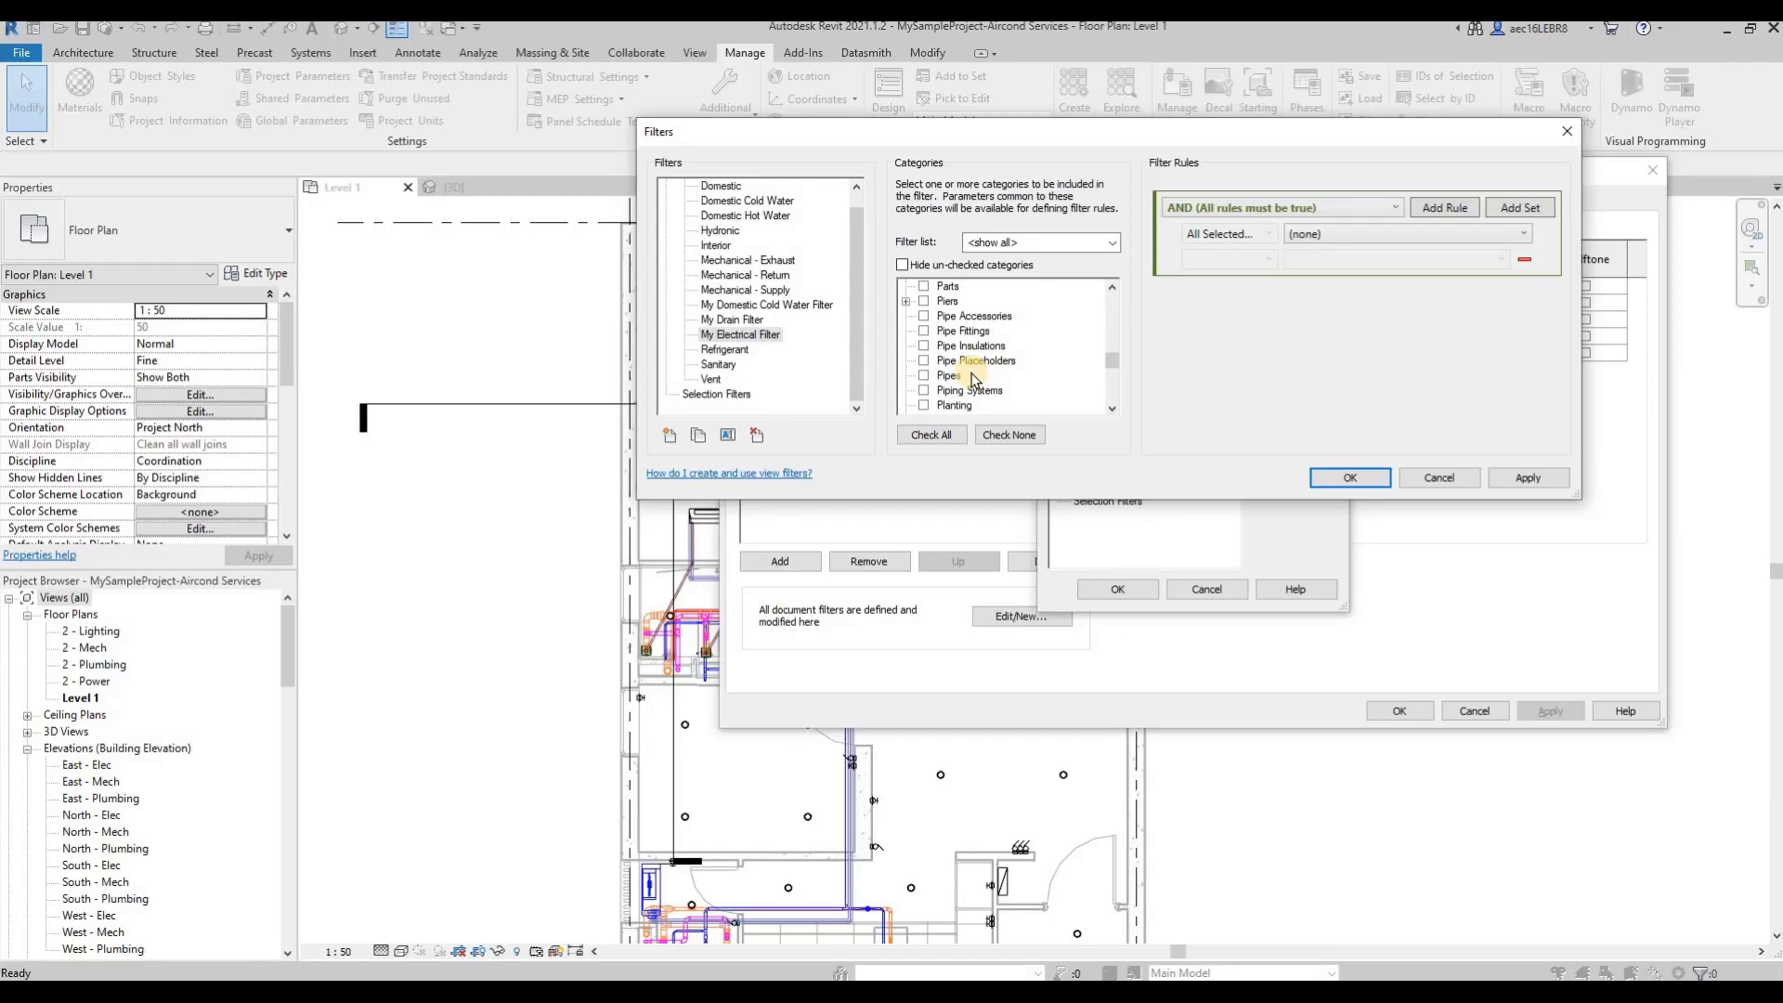
{"action": "left_click", "coordinate": [1528, 479]}
{"action": "left_click", "coordinate": [1330, 479]}
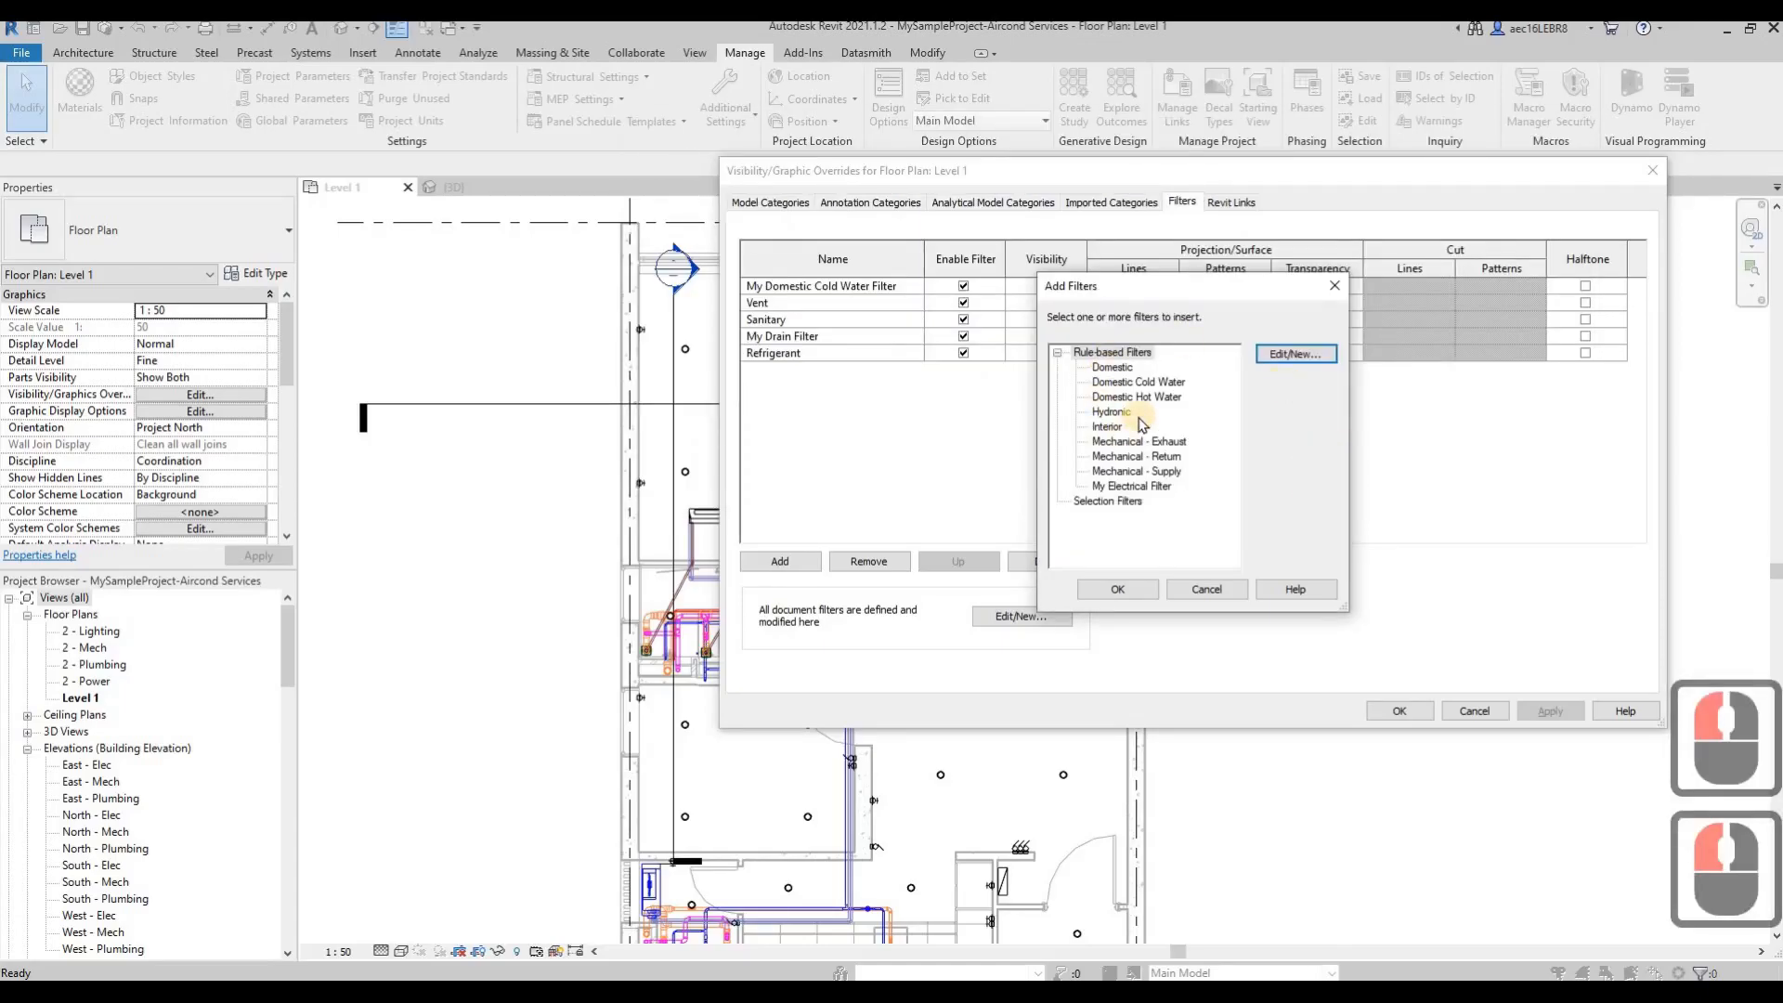
Step: Add My Electrical Filter to the Level 1 plan and override its projection lines with a Solid pattern in green RGB 000-128-000
{"action": "left_click", "coordinate": [1118, 589]}
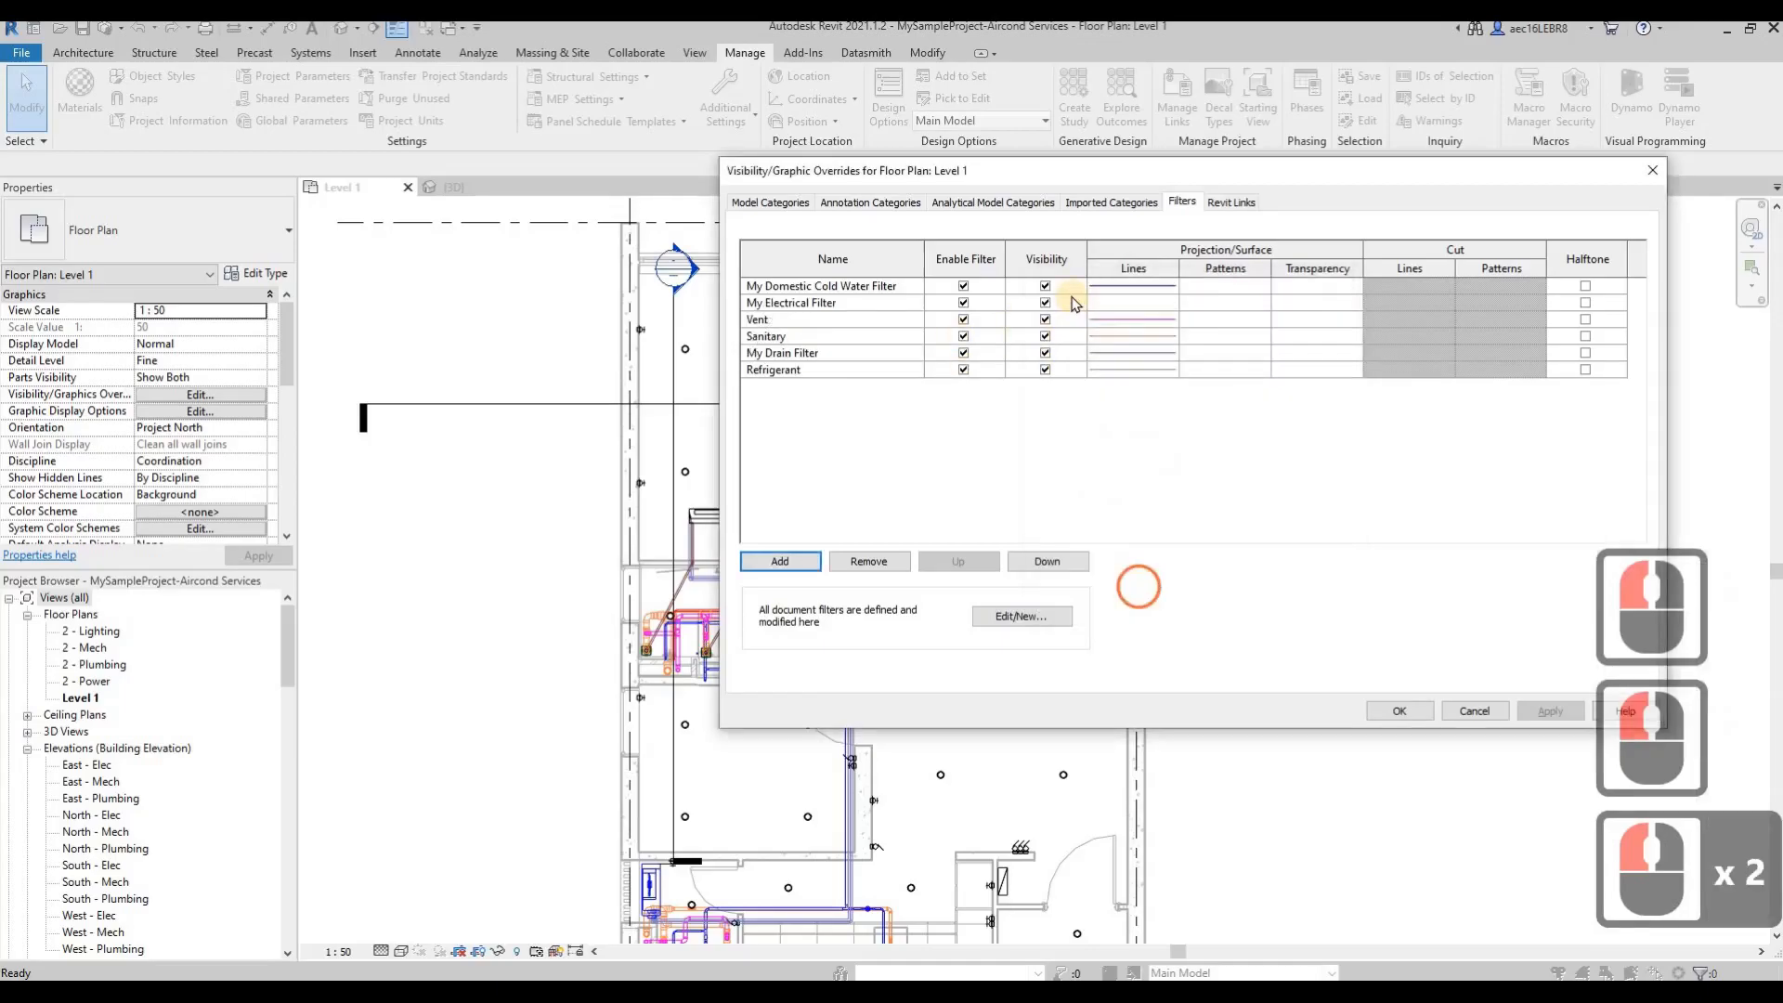
{"action": "left_click", "coordinate": [1116, 307]}
{"action": "left_click", "coordinate": [1118, 307]}
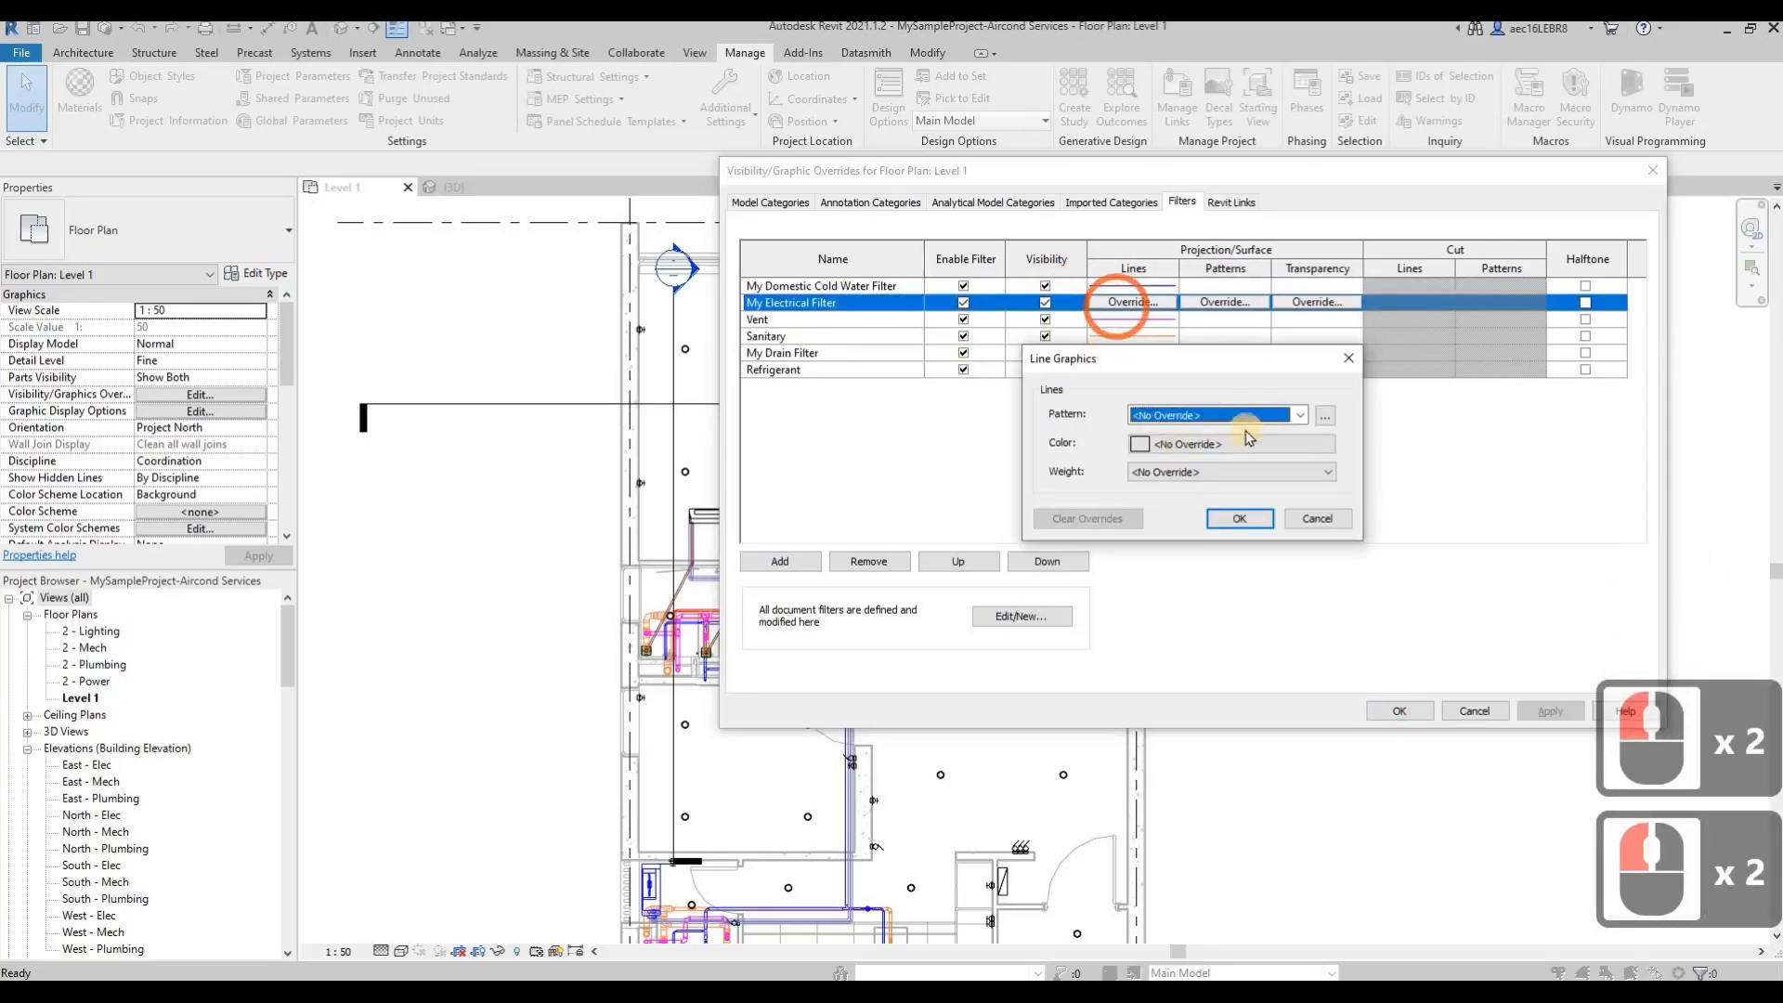
{"action": "left_click", "coordinate": [1299, 417]}
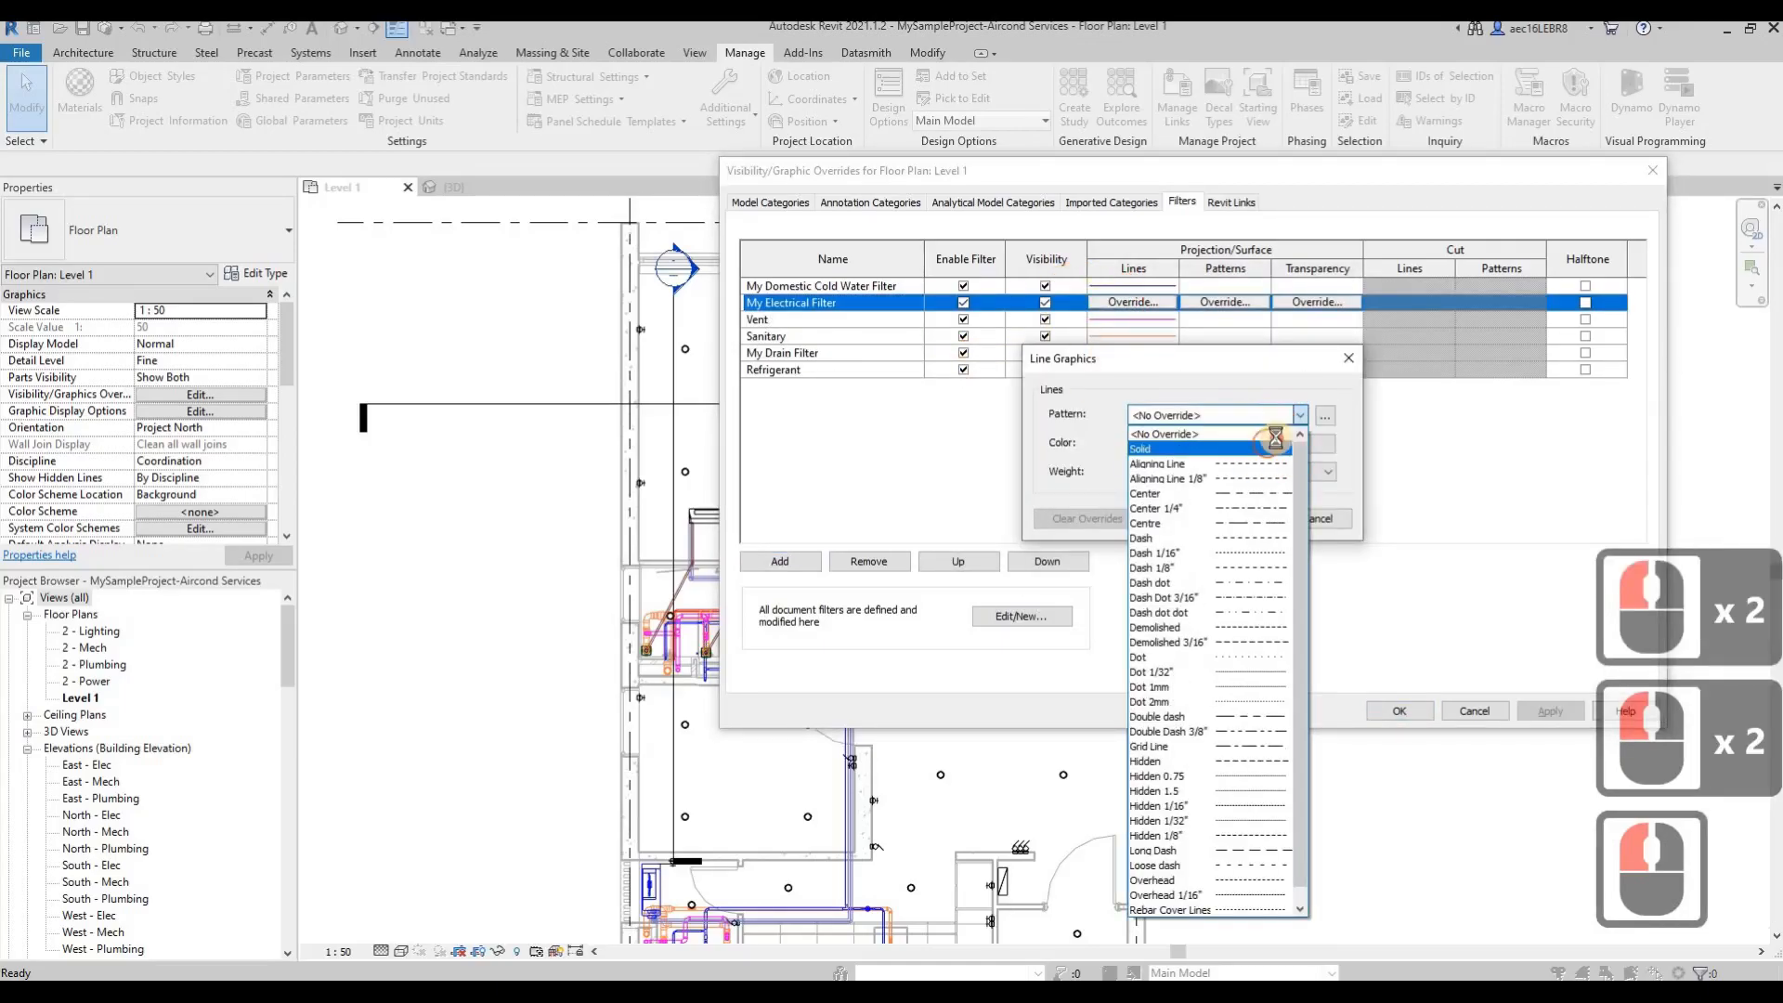
{"action": "left_click", "coordinate": [1274, 448]}
{"action": "left_click", "coordinate": [1241, 443]}
{"action": "left_click", "coordinate": [1047, 377]}
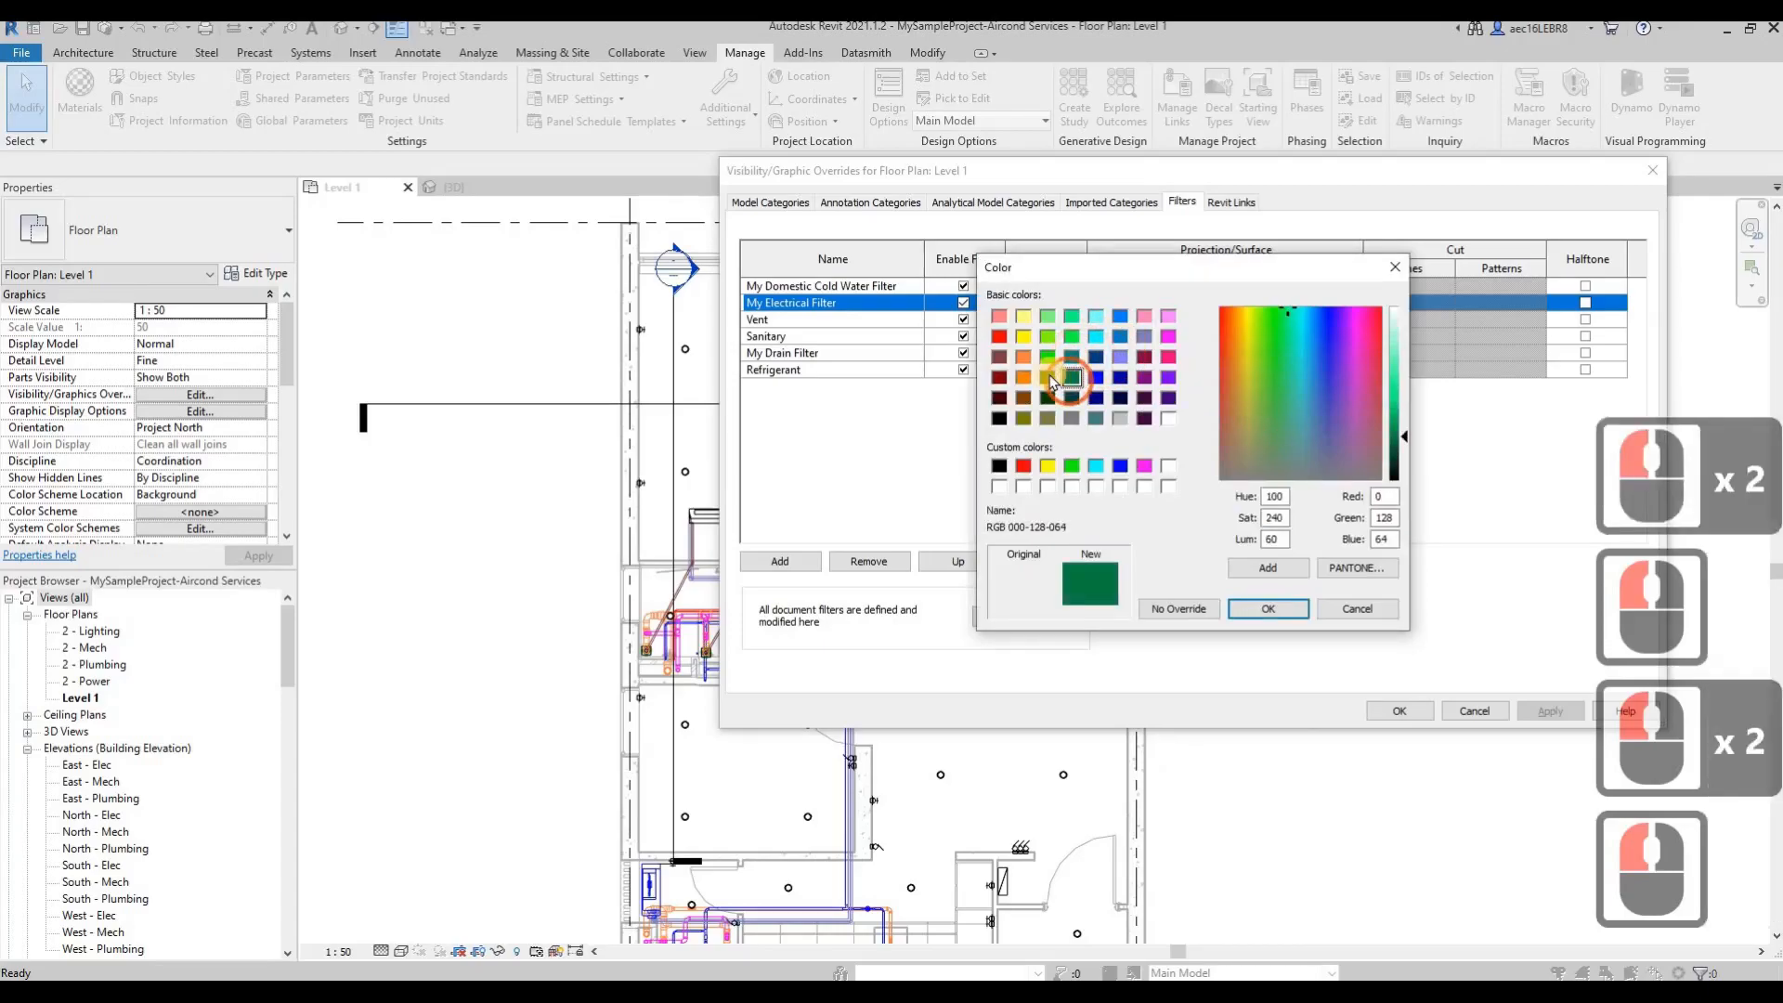
{"action": "left_click", "coordinate": [1268, 609]}
Step: Set My Electrical Filter's projection line weight to 1 and apply the overrides to the Level 1 plan
{"action": "left_click", "coordinate": [1256, 472]}
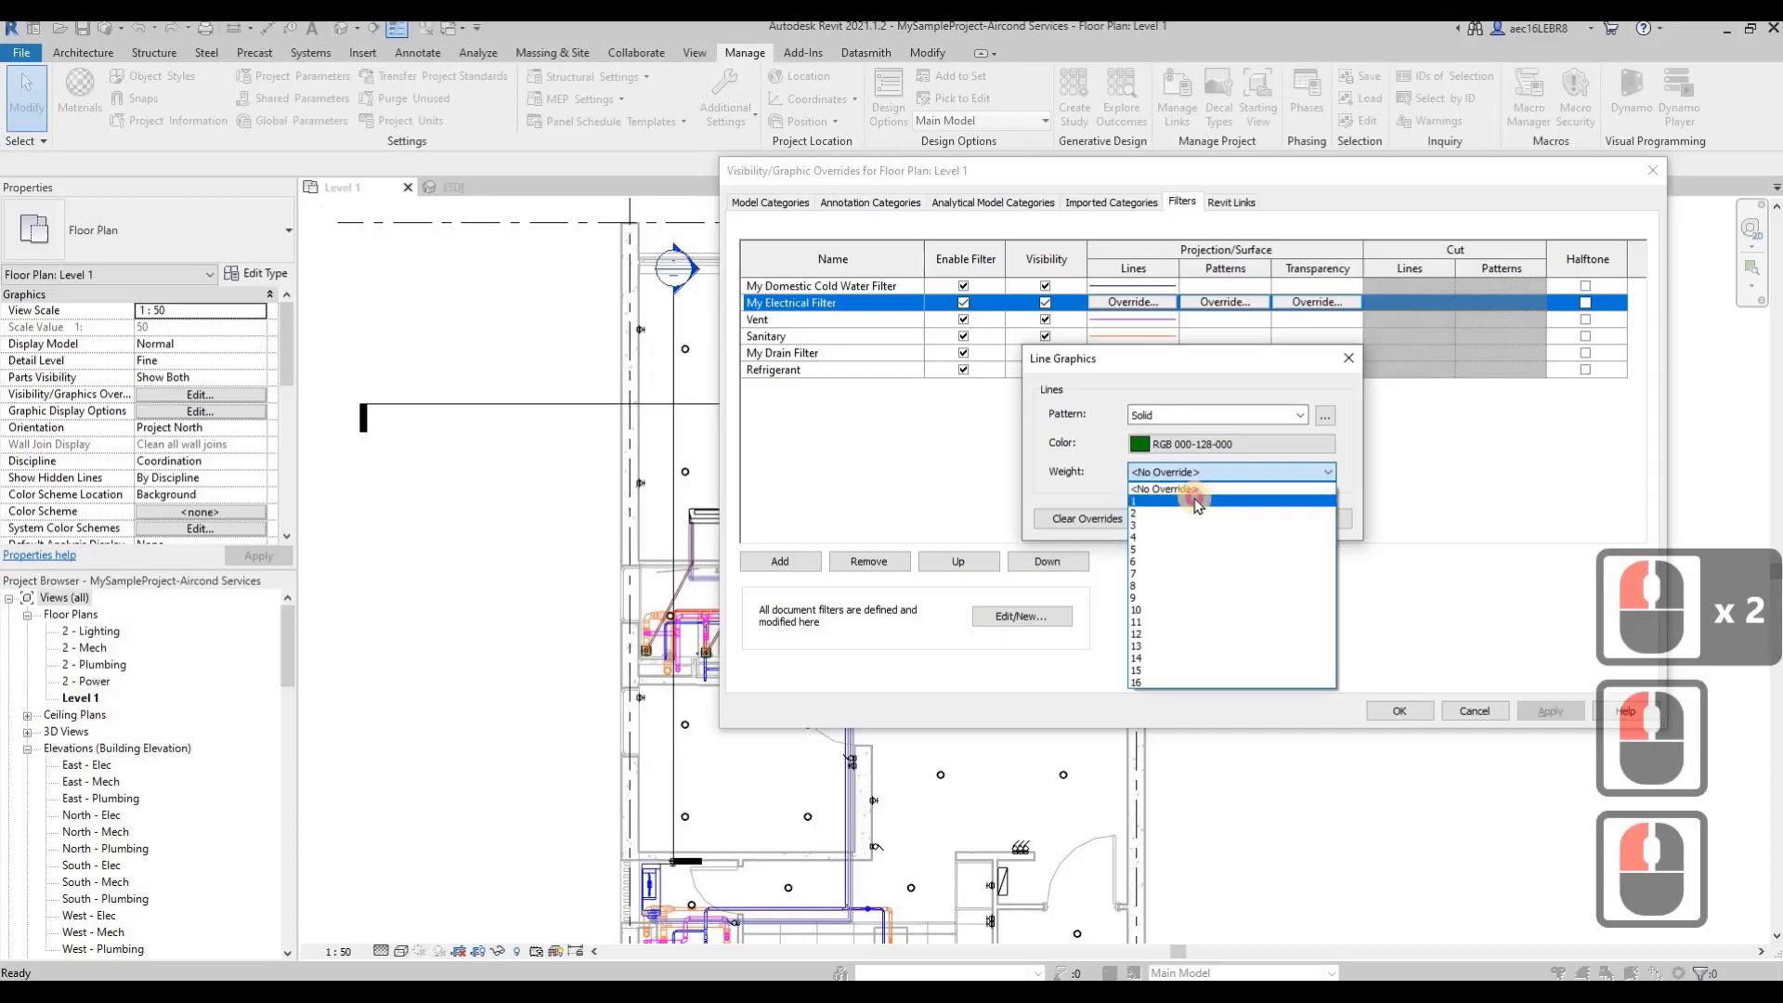
{"action": "left_click", "coordinate": [1194, 501]}
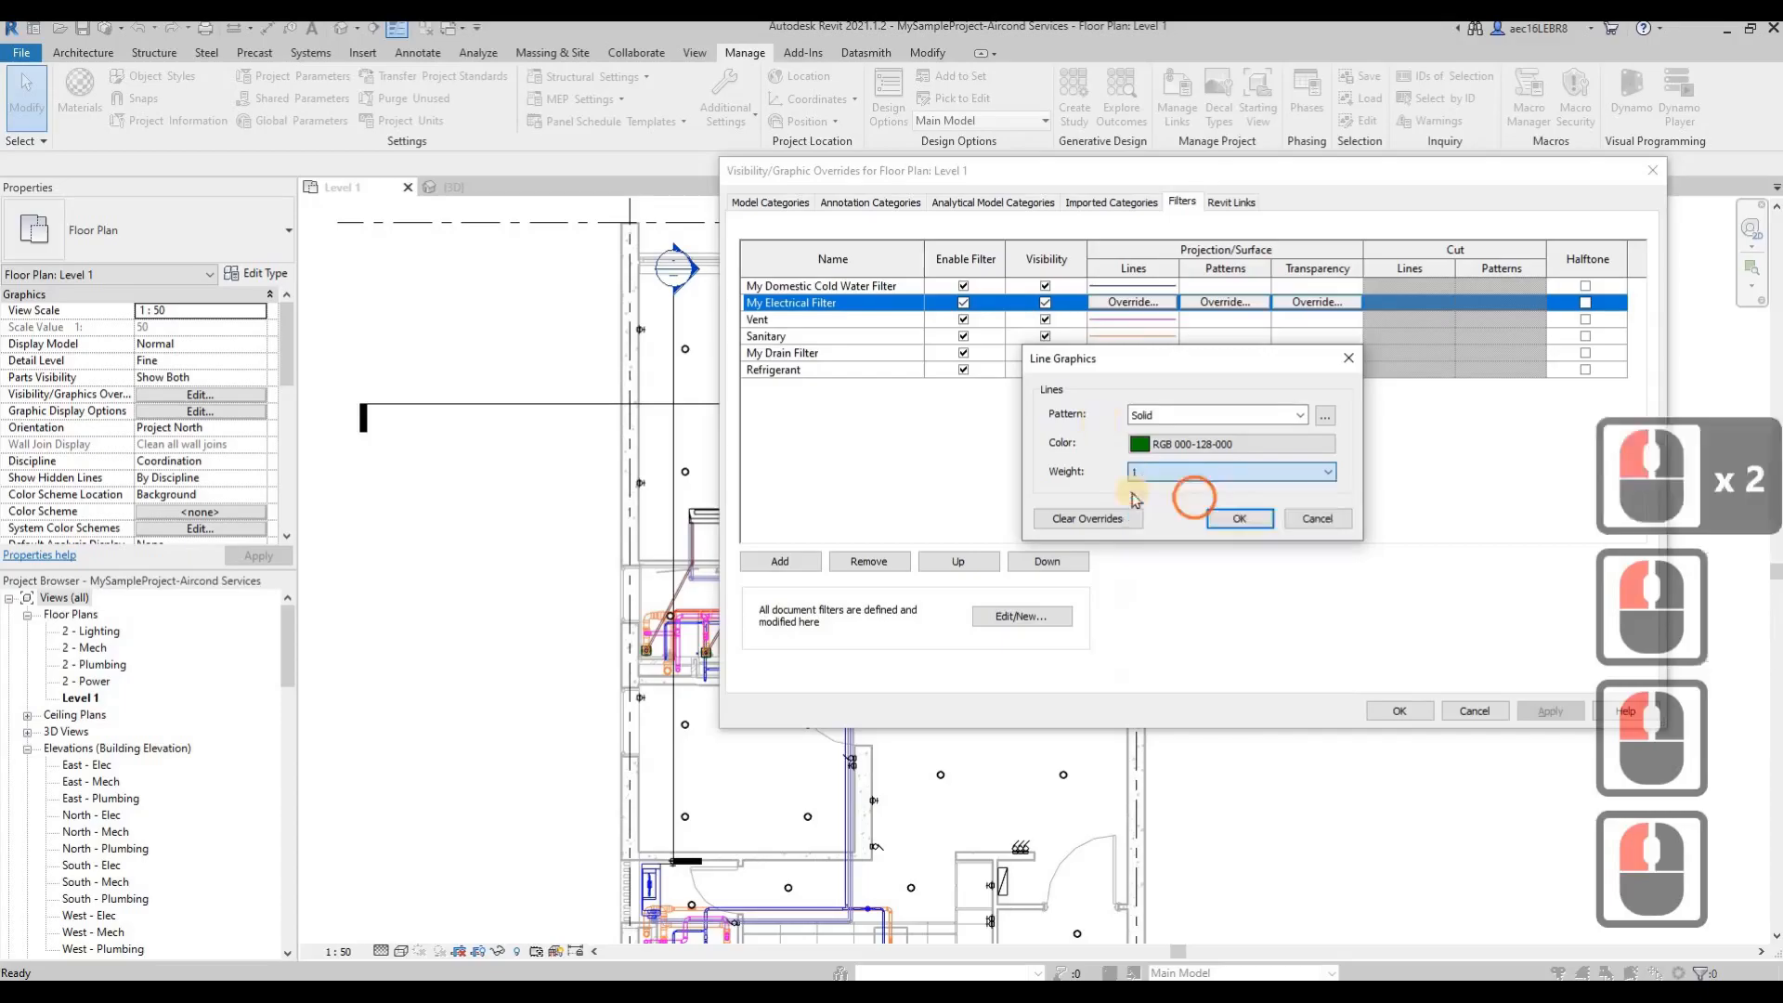
{"action": "left_click", "coordinate": [1242, 522]}
{"action": "left_click", "coordinate": [1553, 713]}
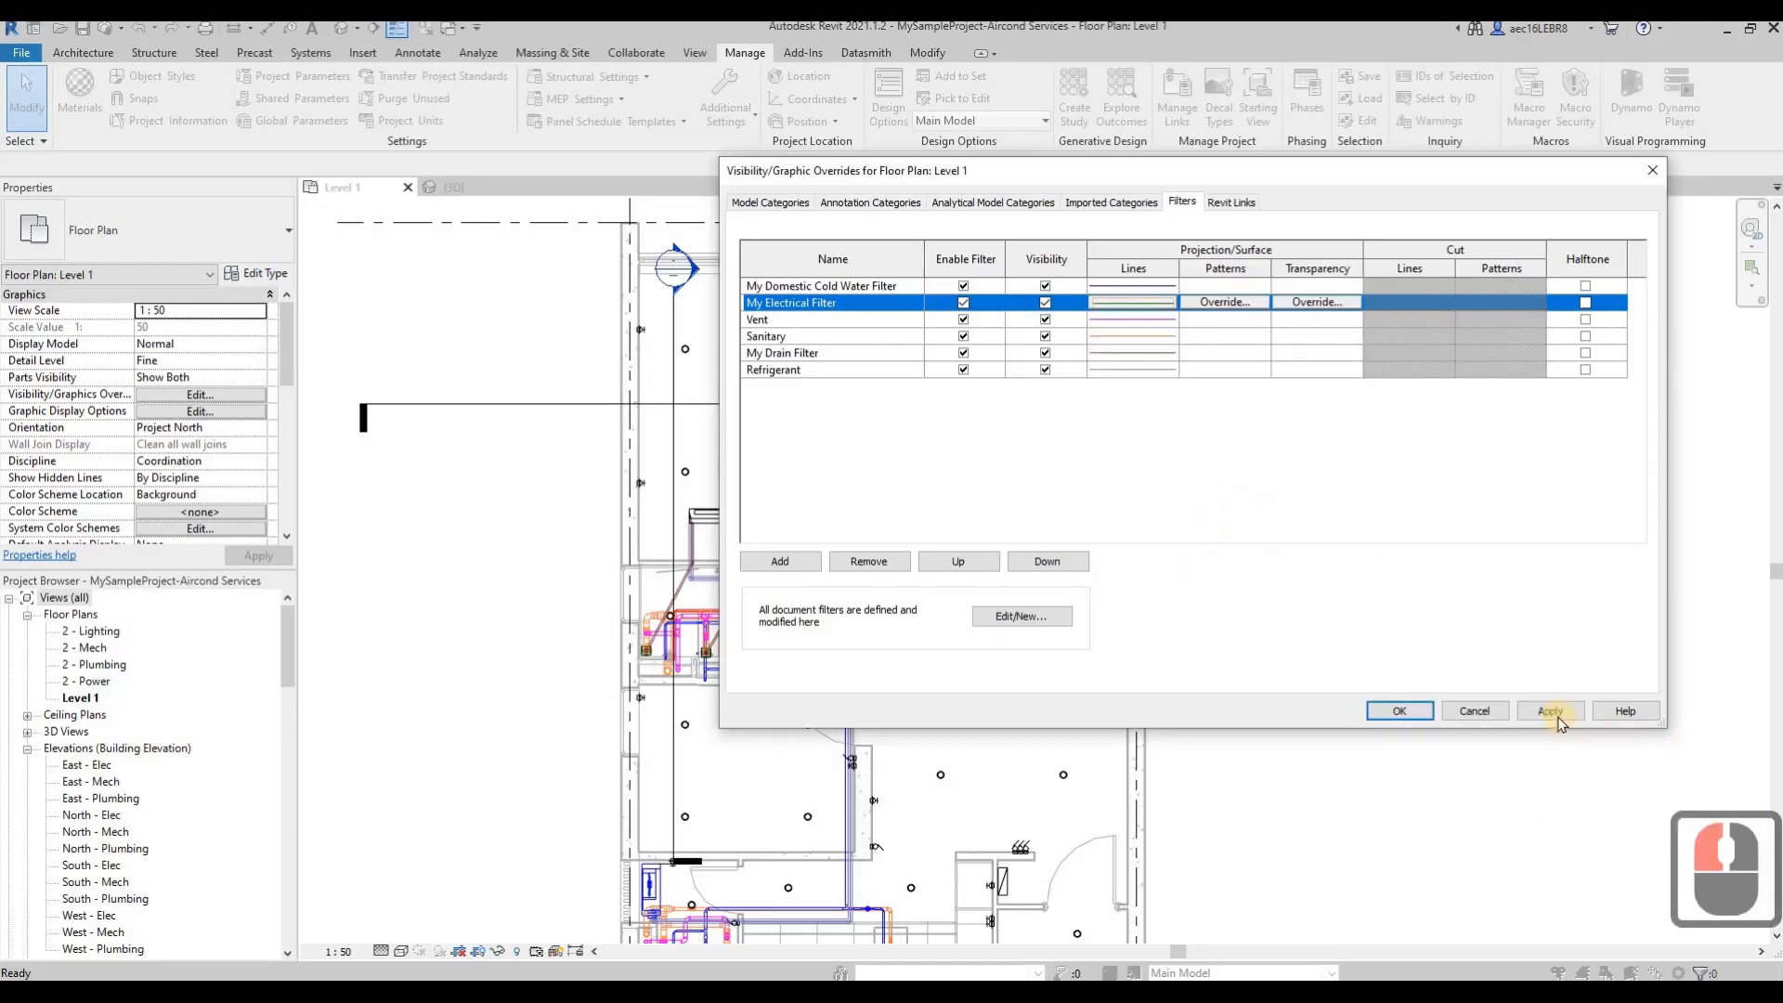
{"action": "left_click", "coordinate": [1400, 711]}
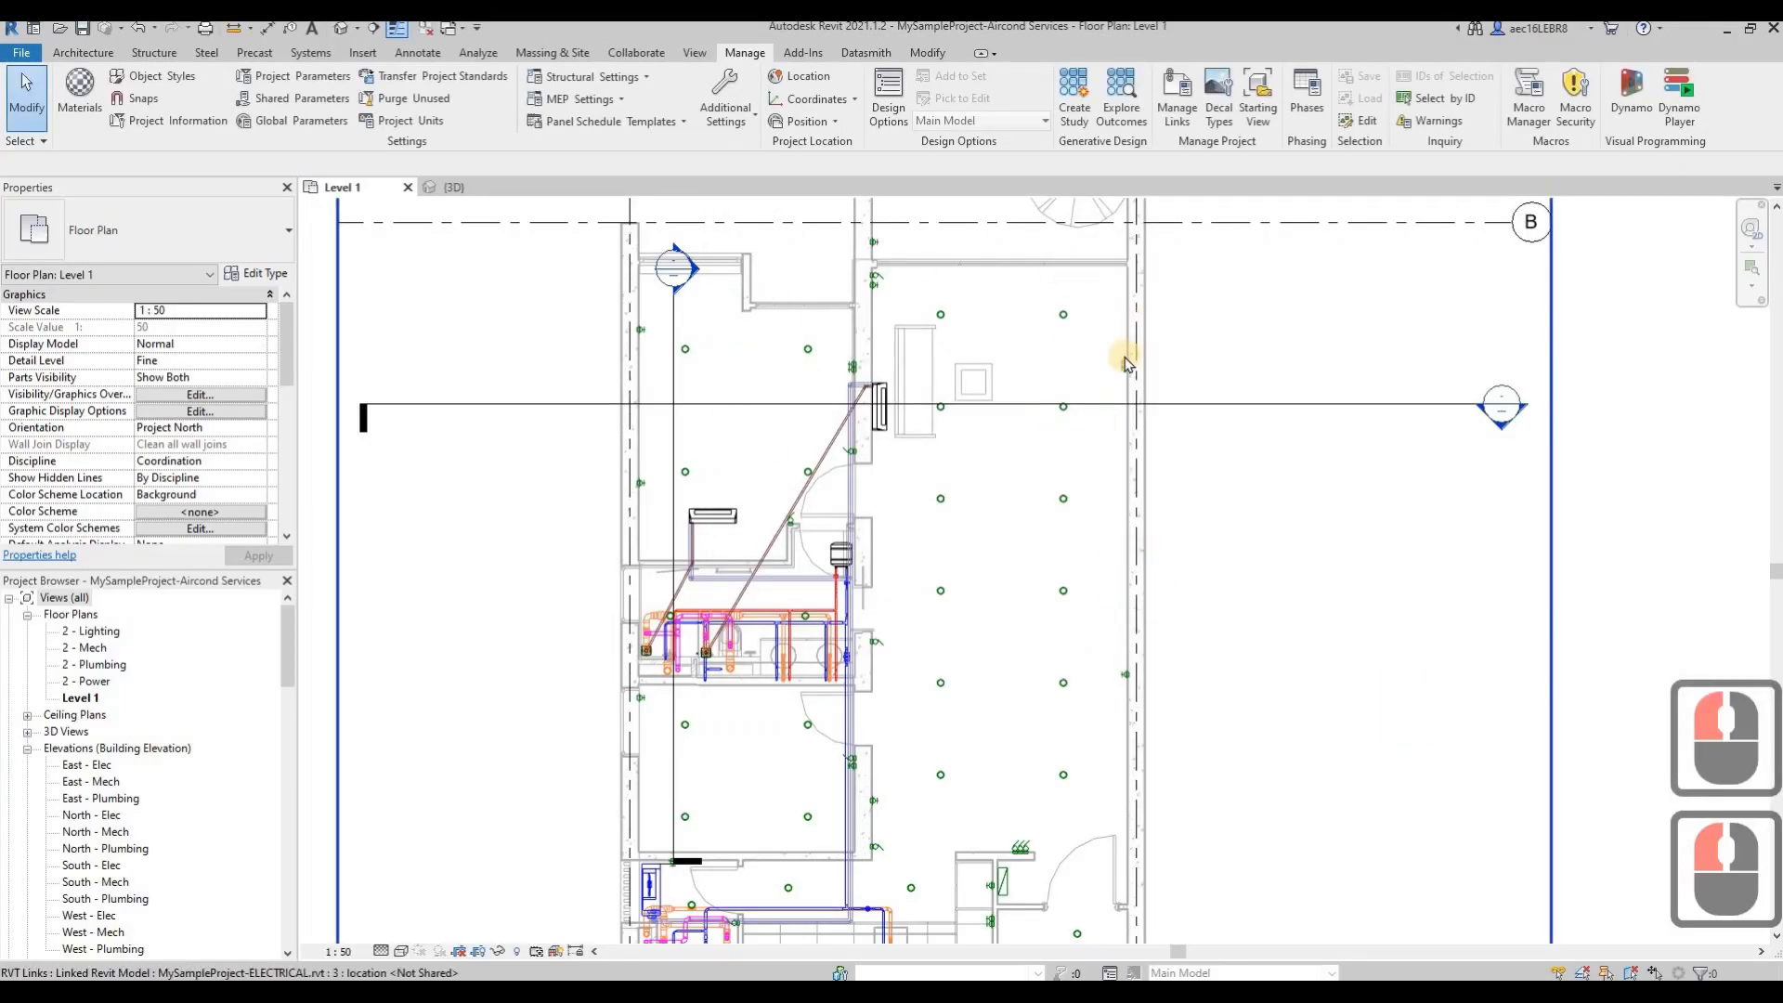
Step: Examine the filter colours of the linked electrical fixtures, lights and pipework across the whole Level 1 plan
{"action": "scroll", "coordinate": [938, 366], "scroll_direction": "down", "scroll_amount": 3}
{"action": "scroll", "coordinate": [896, 517], "scroll_direction": "up", "scroll_amount": 3}
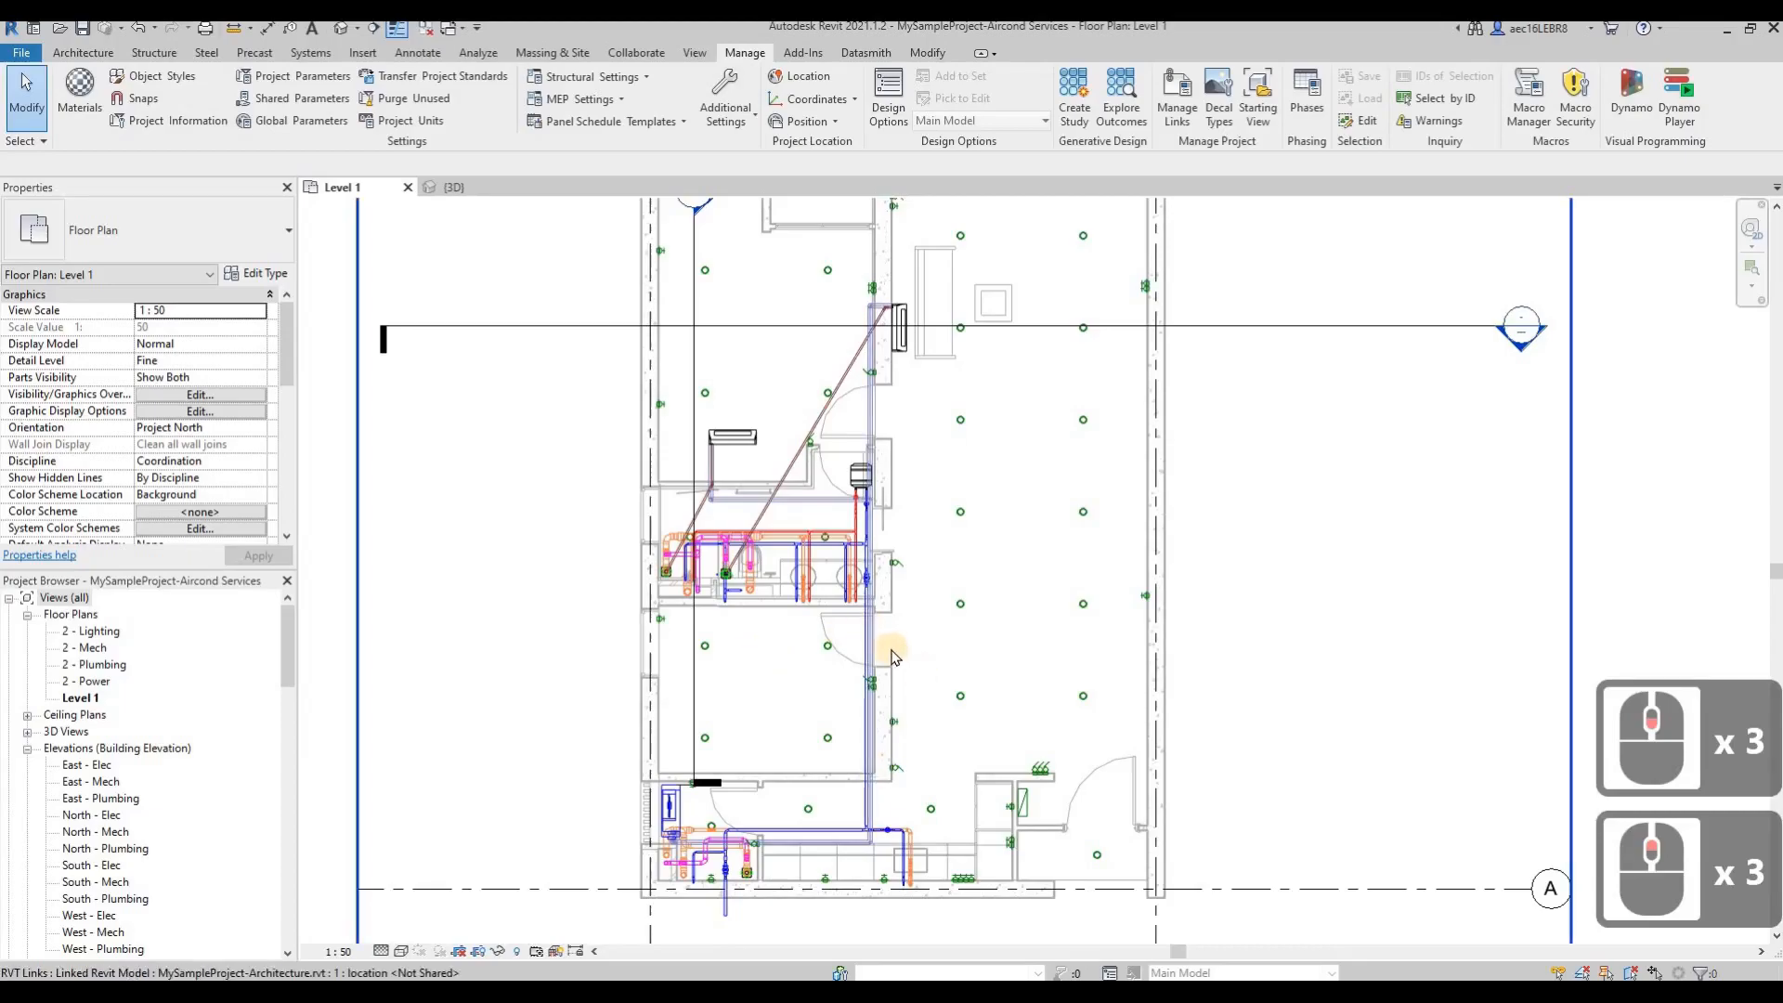
{"action": "scroll", "coordinate": [1029, 433], "scroll_direction": "down", "scroll_amount": 2}
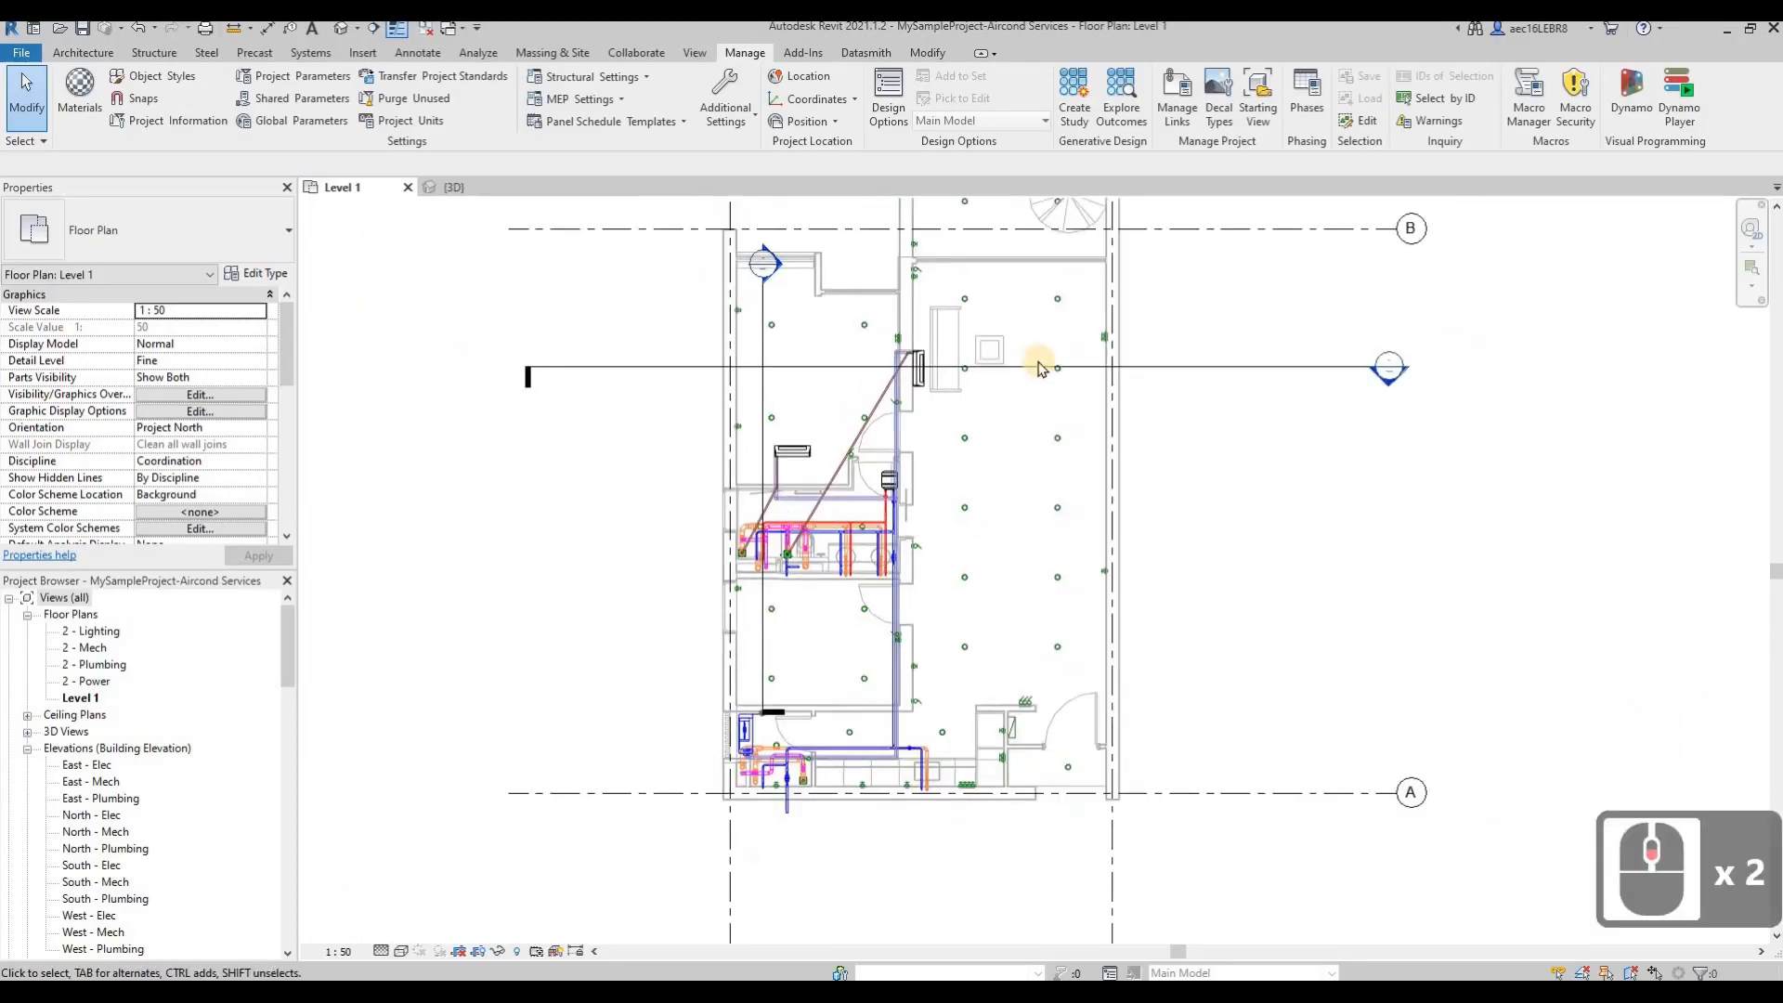
{"action": "scroll", "coordinate": [1029, 713], "scroll_direction": "up", "scroll_amount": 3}
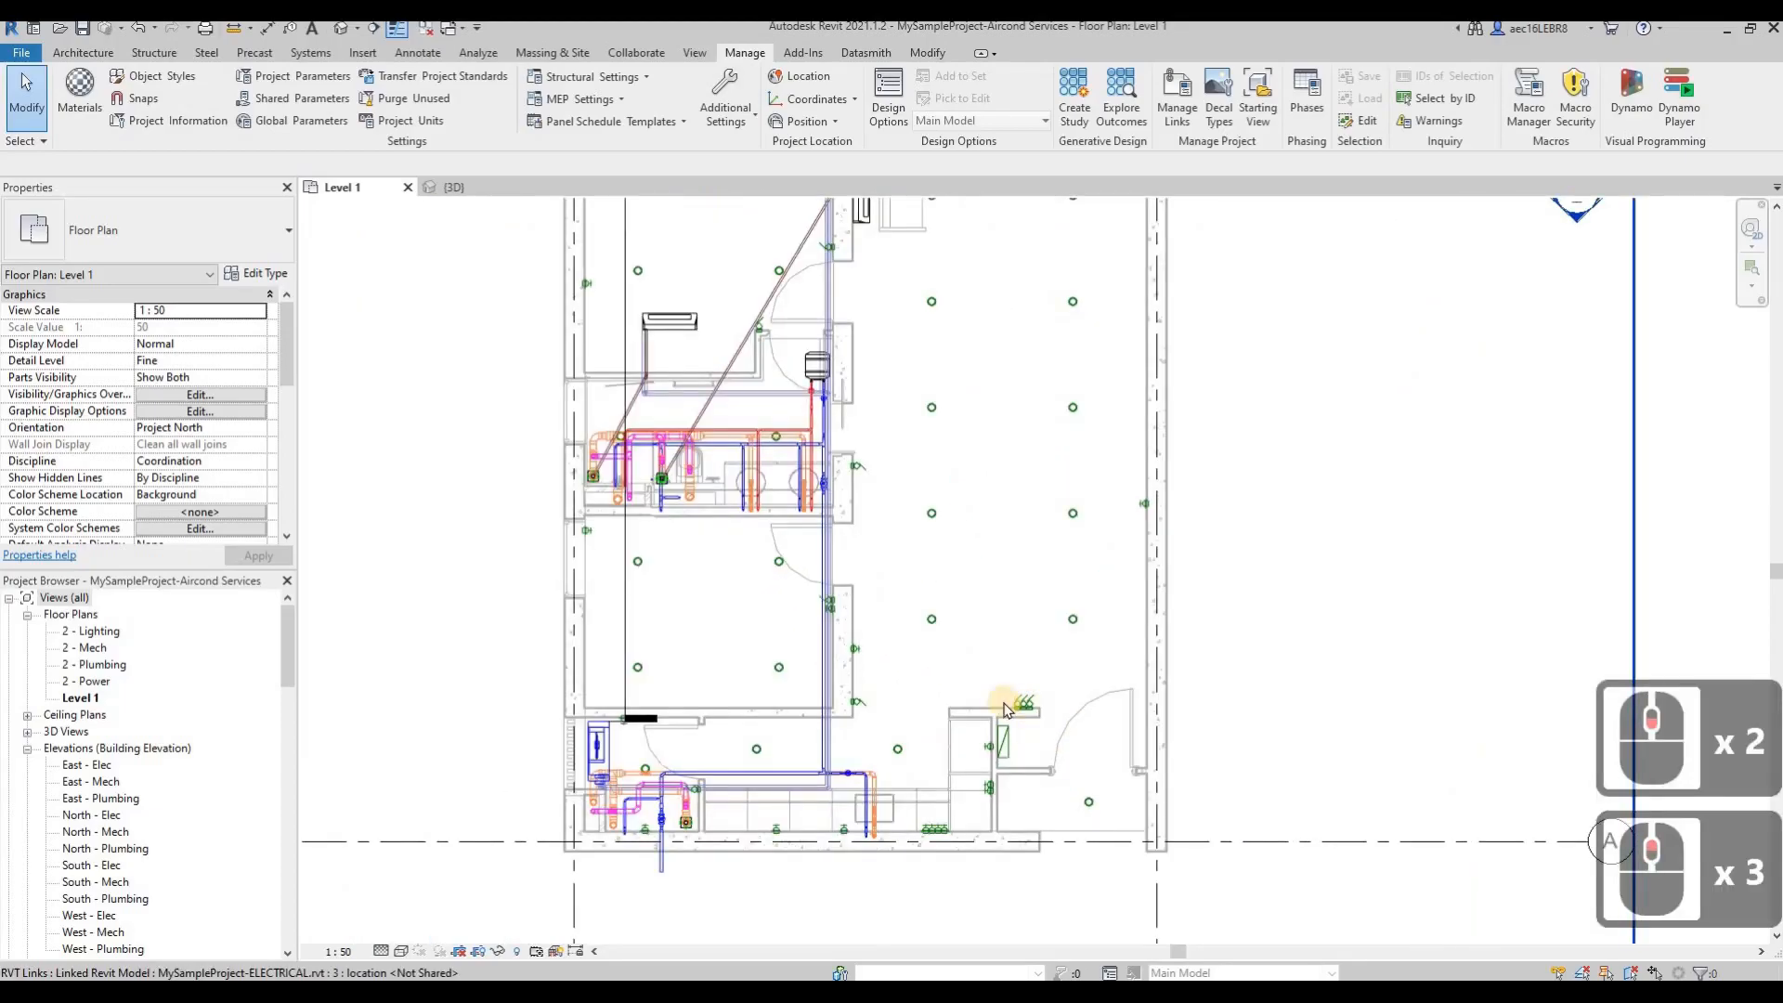
{"action": "scroll", "coordinate": [904, 757], "scroll_direction": "down", "scroll_amount": 3}
{"action": "middle_click_drag", "start_coordinate": [1361, 640], "coordinate": [1359, 699]}
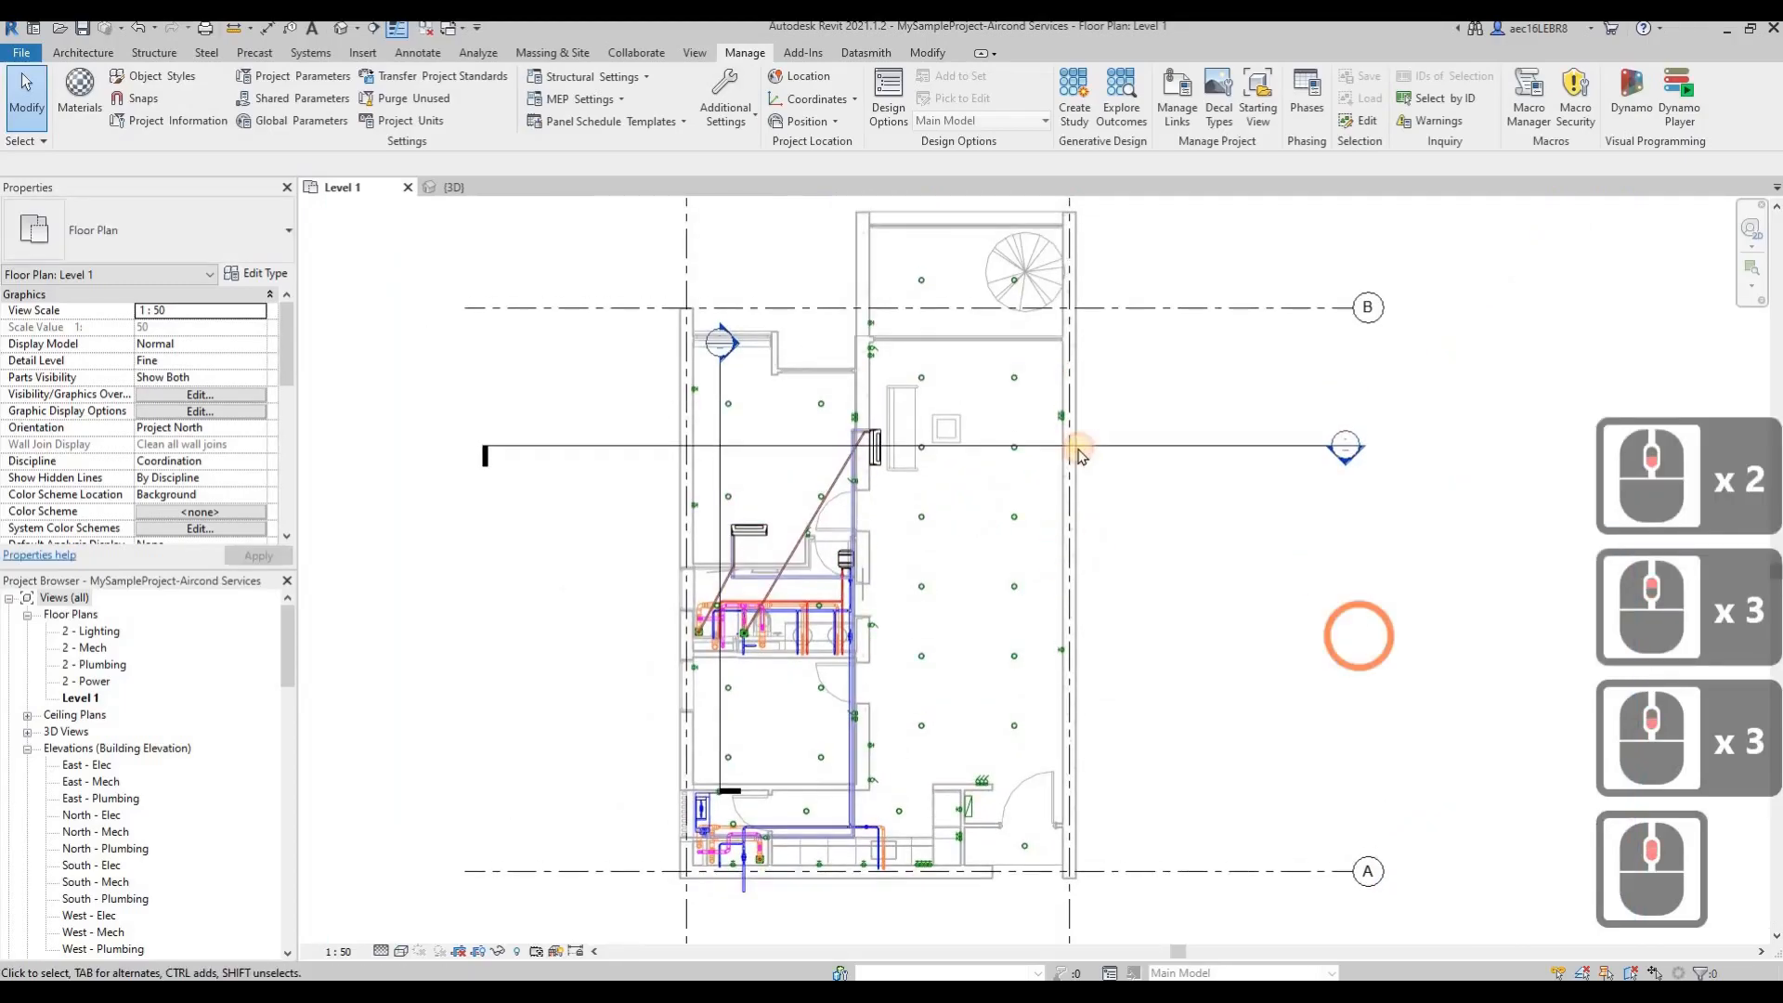
{"action": "scroll", "coordinate": [907, 513], "scroll_direction": "down", "scroll_amount": 3}
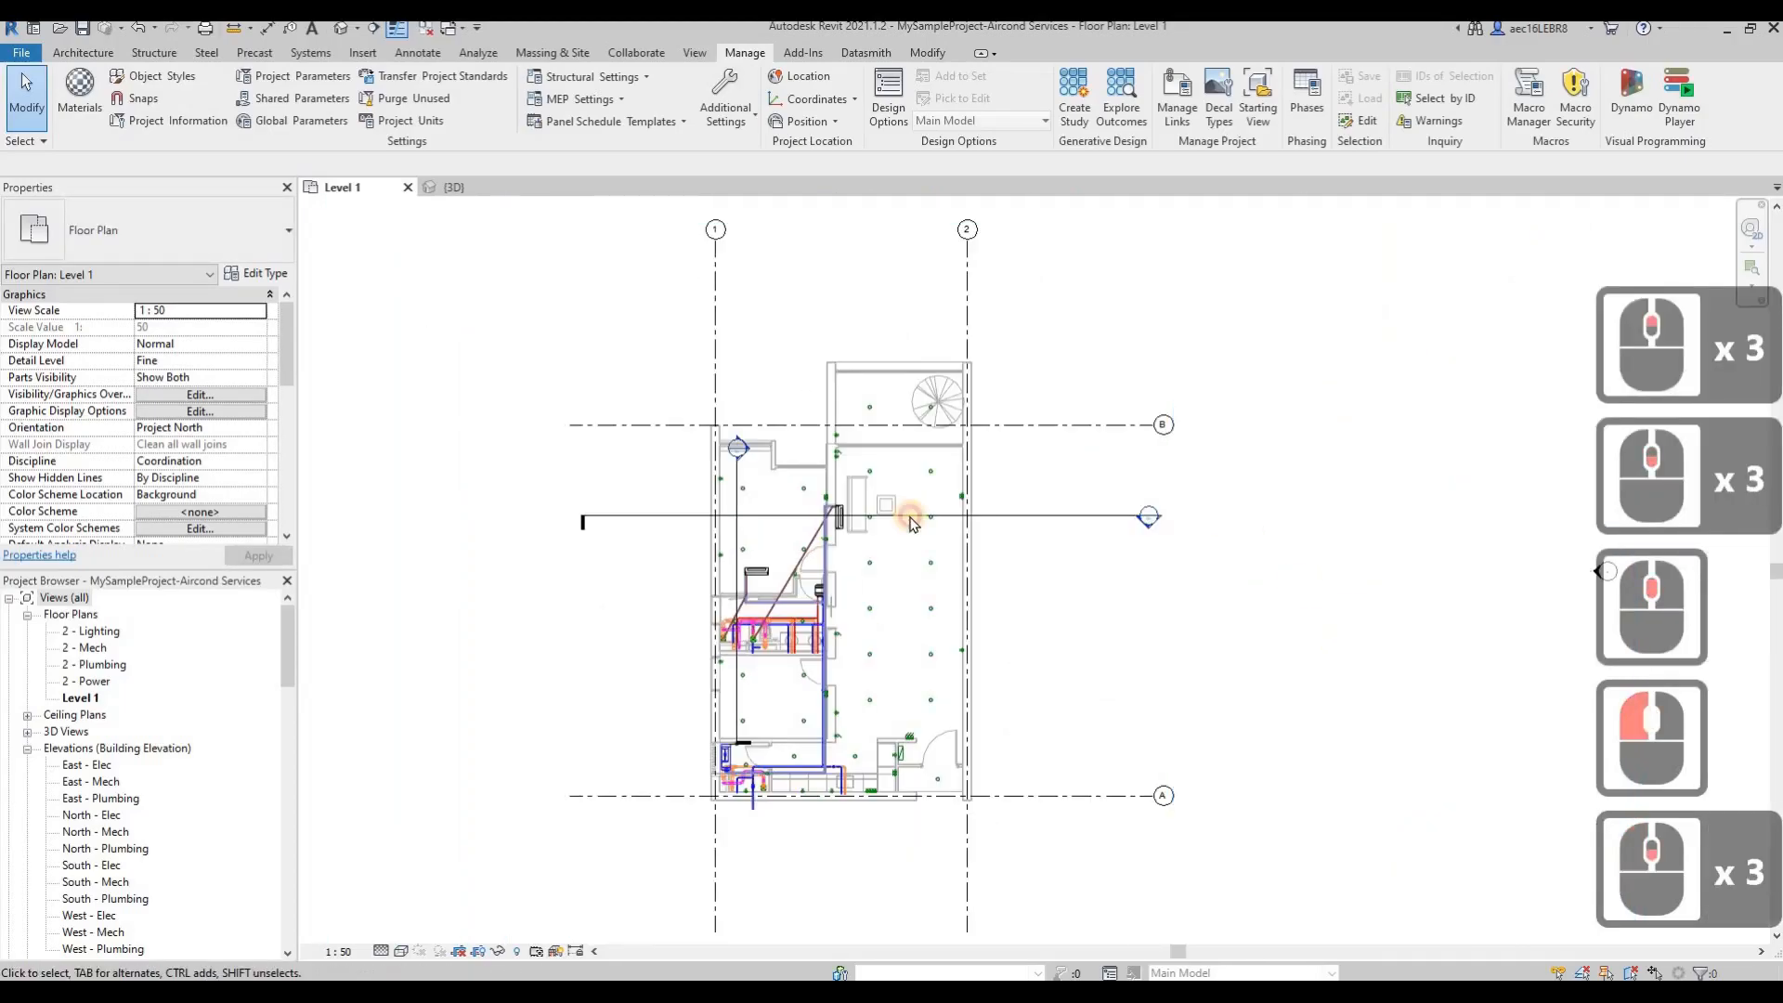
{"action": "left_click", "coordinate": [1275, 569]}
{"action": "scroll", "coordinate": [1184, 622], "scroll_direction": "up", "scroll_amount": 3}
{"action": "scroll", "coordinate": [1184, 622], "scroll_direction": "up", "scroll_amount": 4}
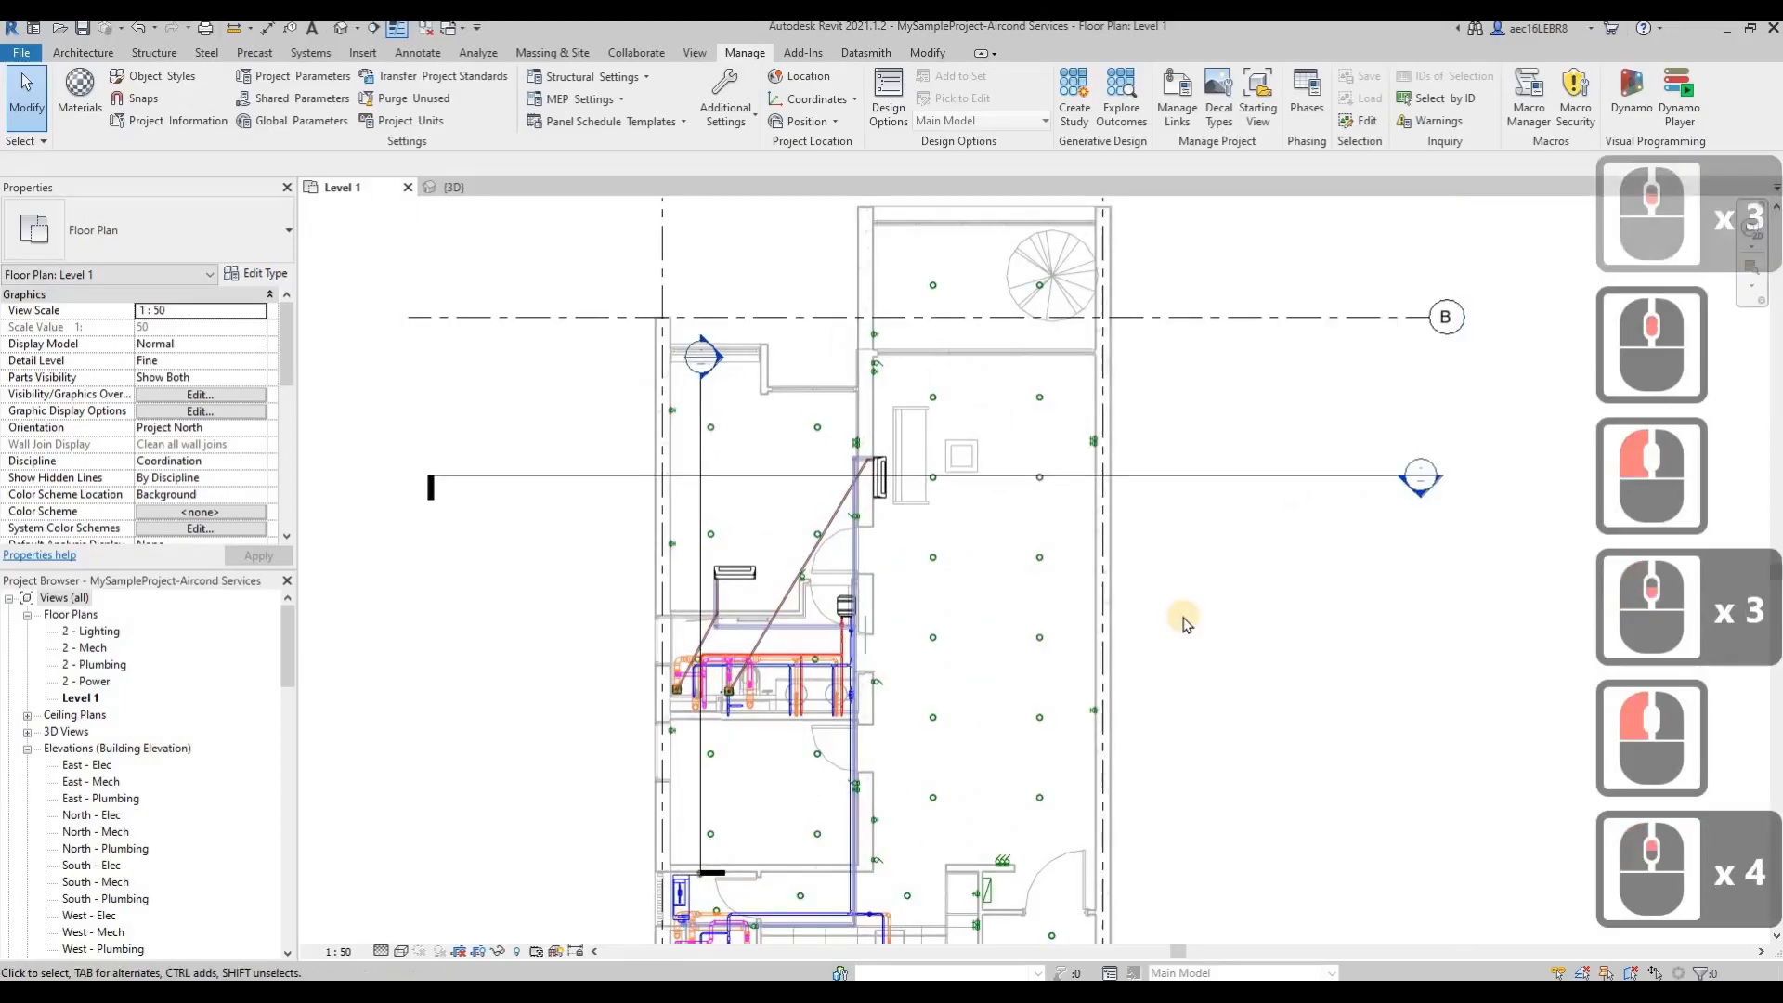
{"action": "middle_click_drag", "start_coordinate": [1209, 597], "coordinate": [1056, 701]}
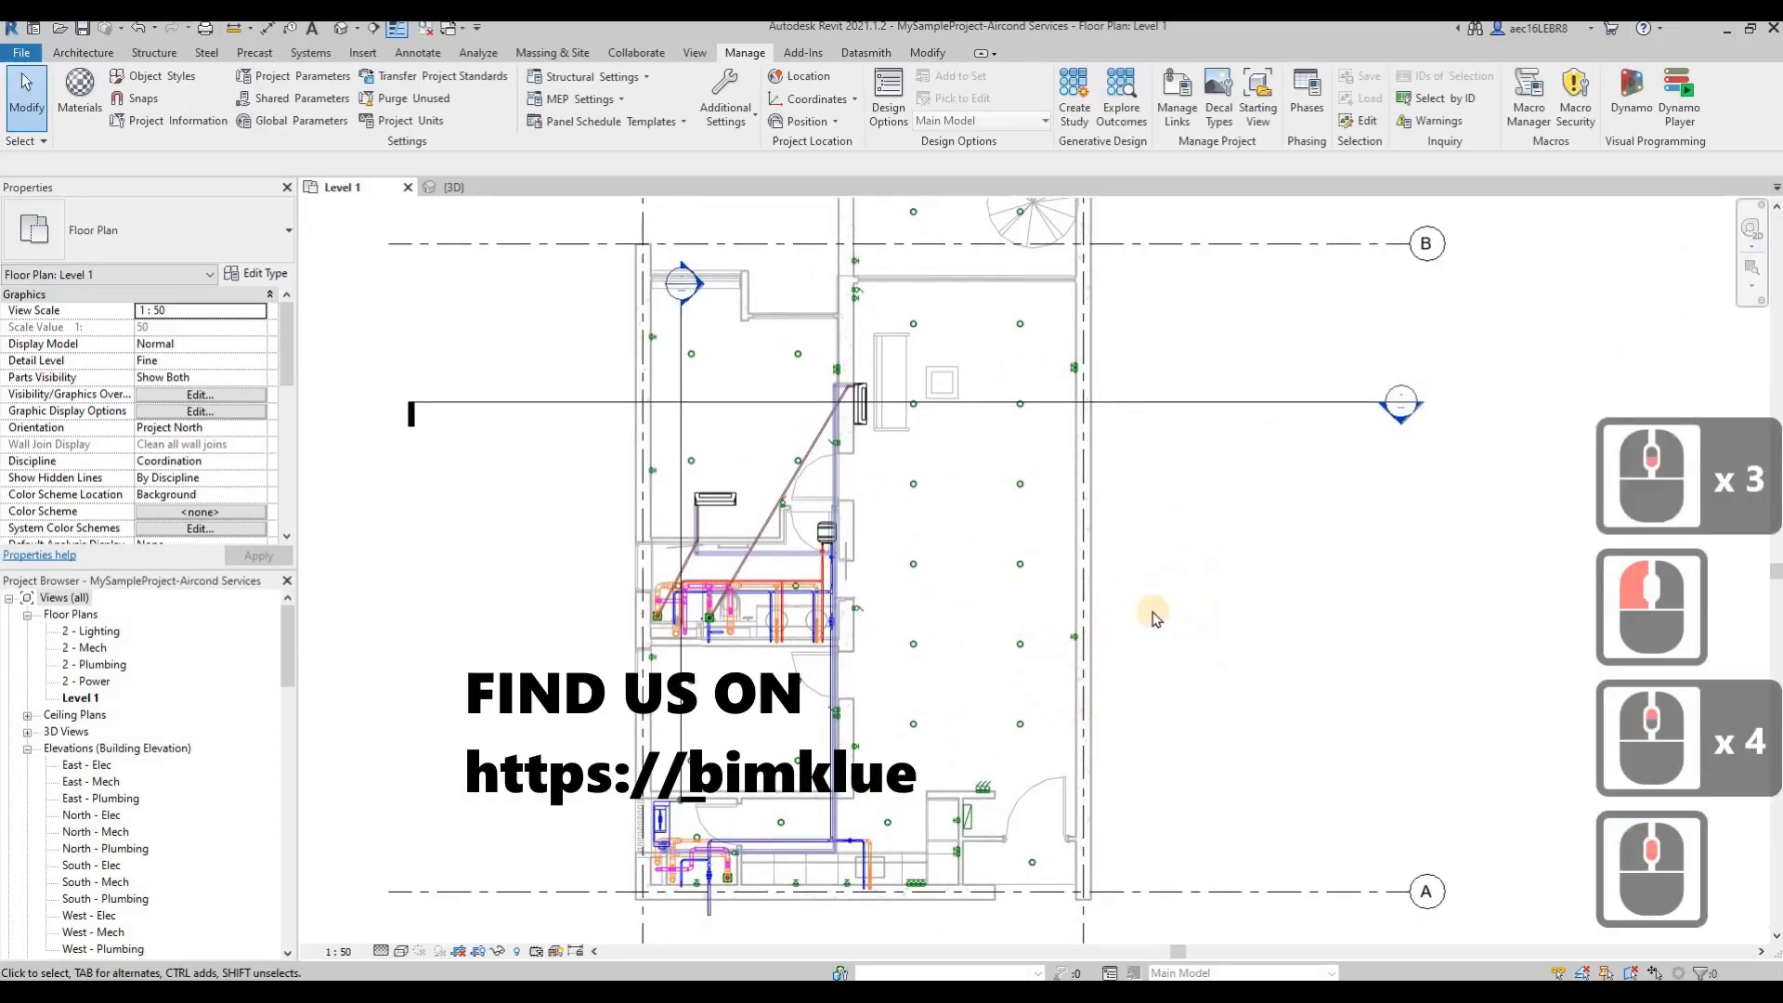
{"action": "scroll", "coordinate": [1195, 617], "scroll_direction": "down", "scroll_amount": 2}
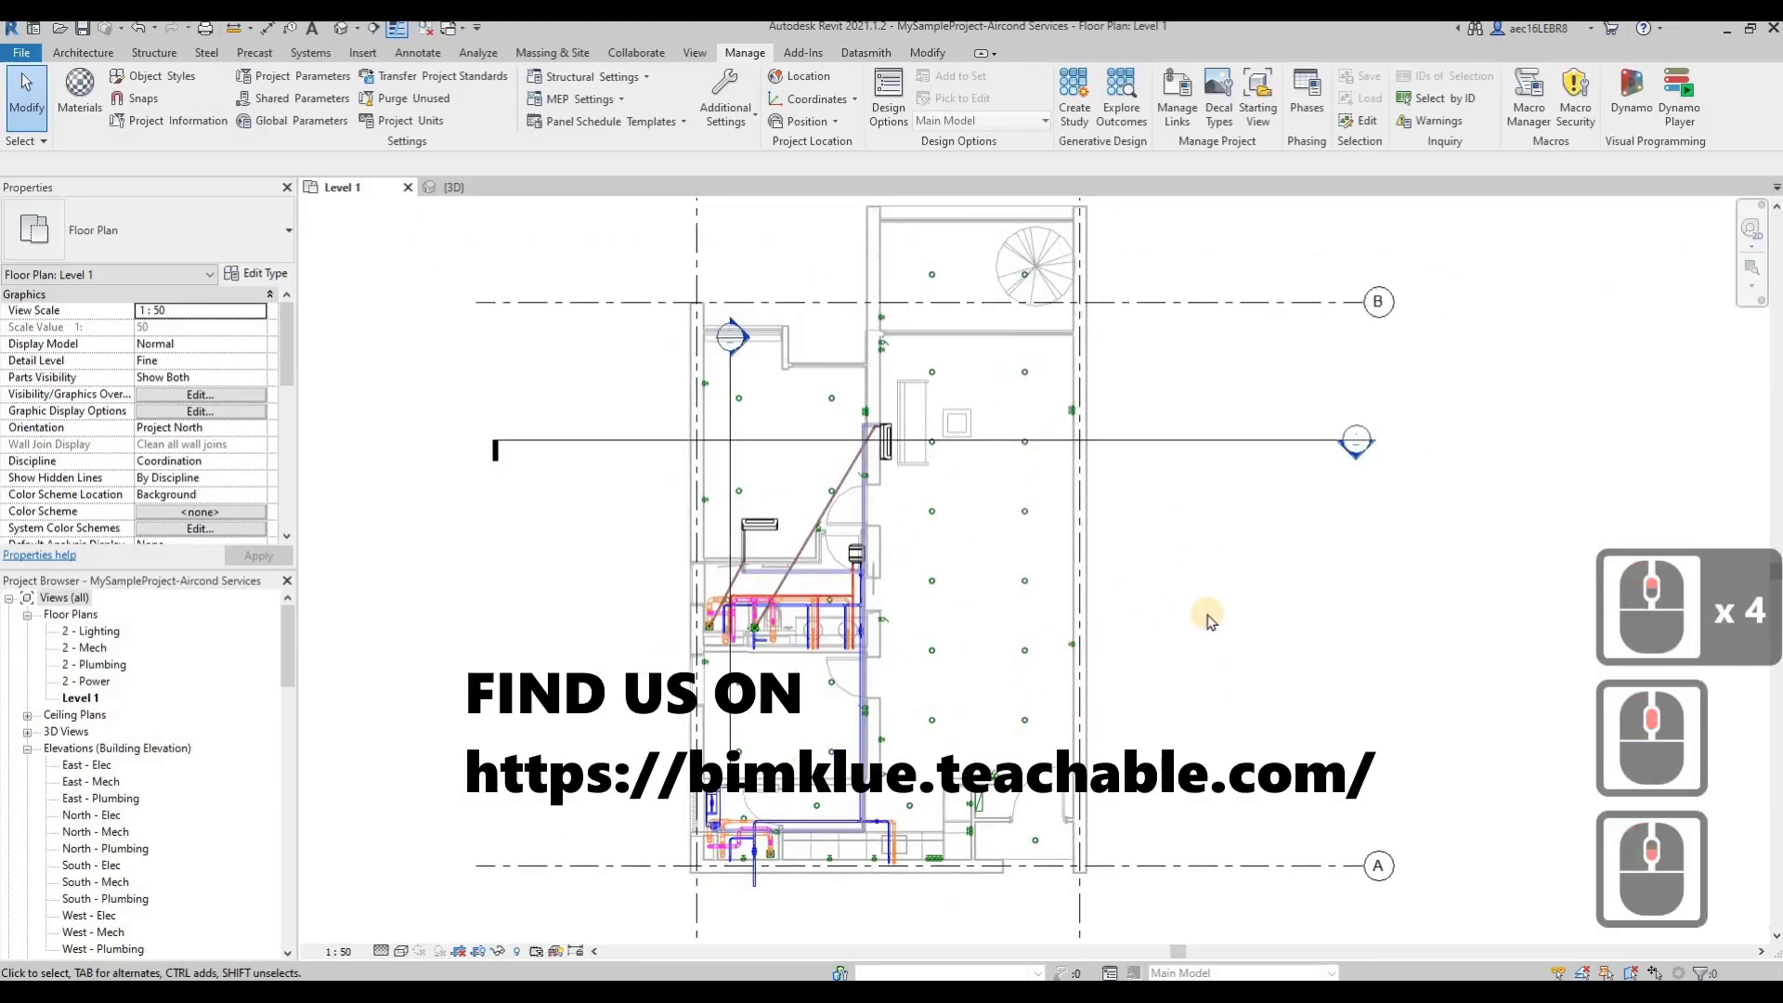